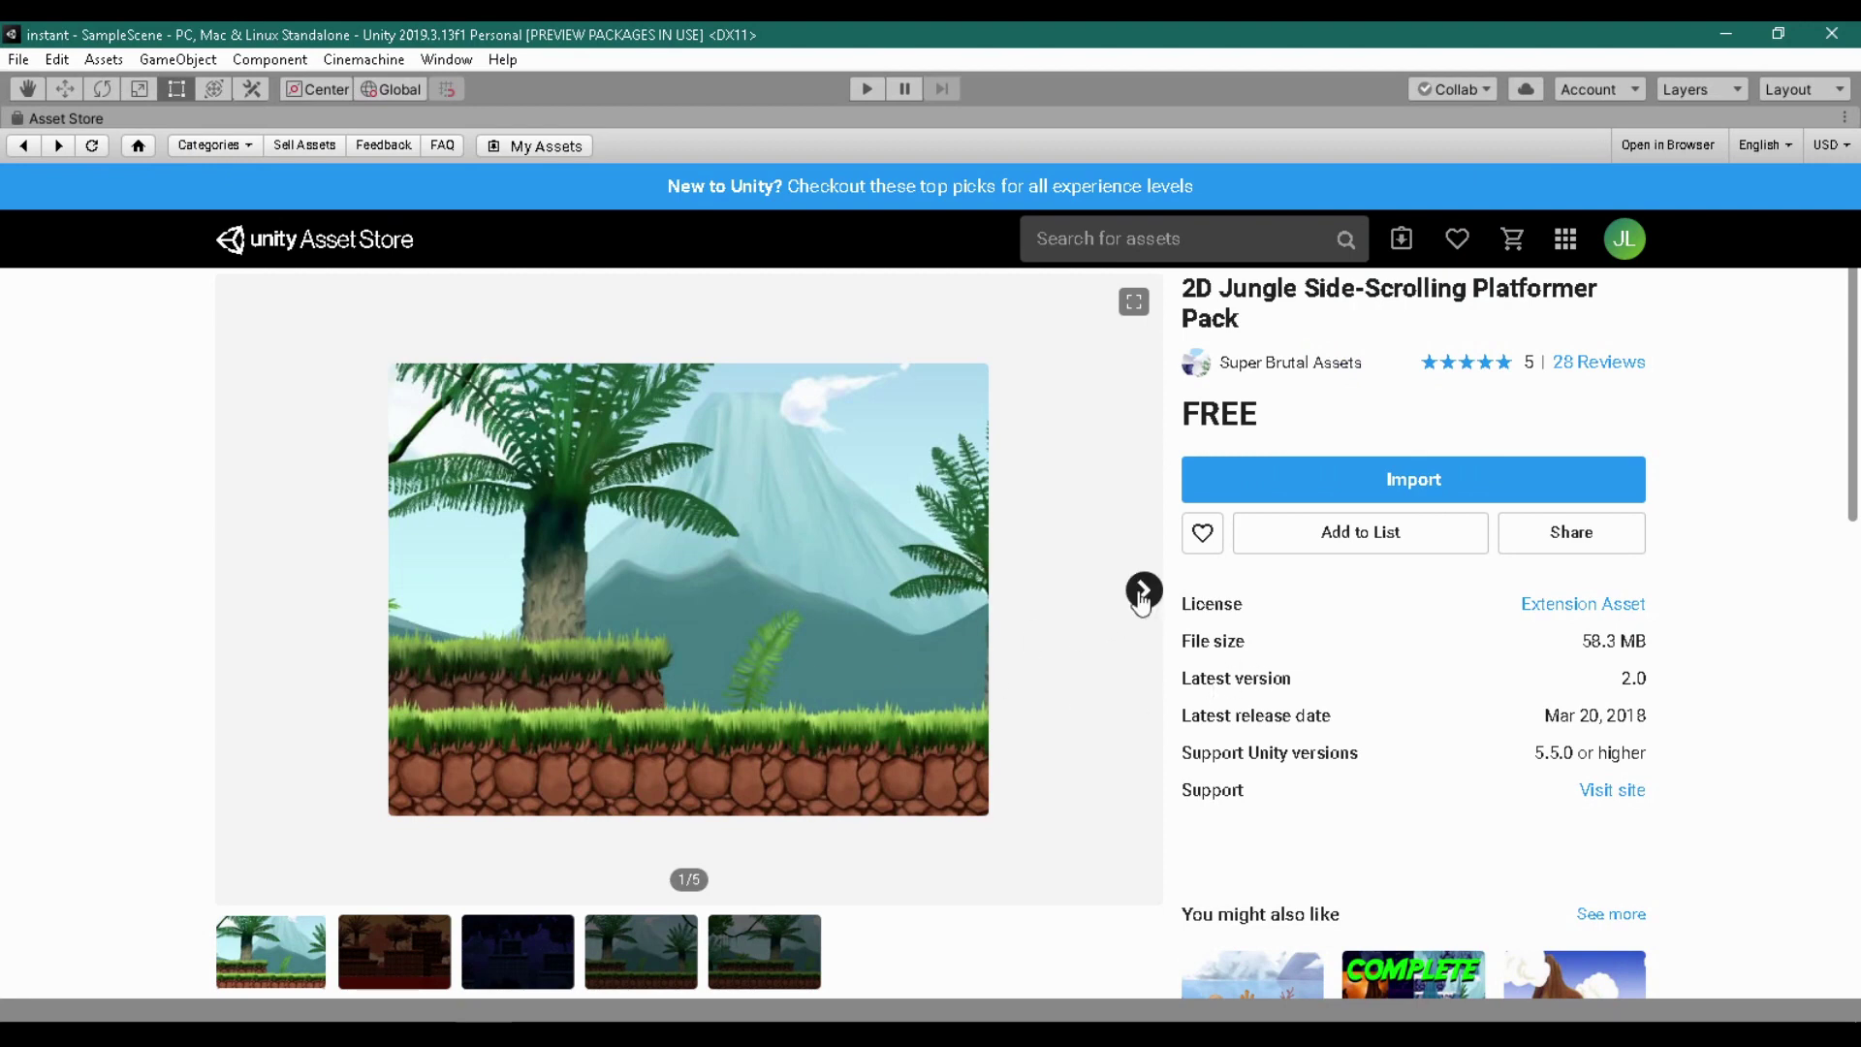
# Step: Browse the preview images of the 2D Jungle Side-Scrolling Platformer Pack
pyautogui.click(1142, 591)
pyautogui.click(1142, 591)
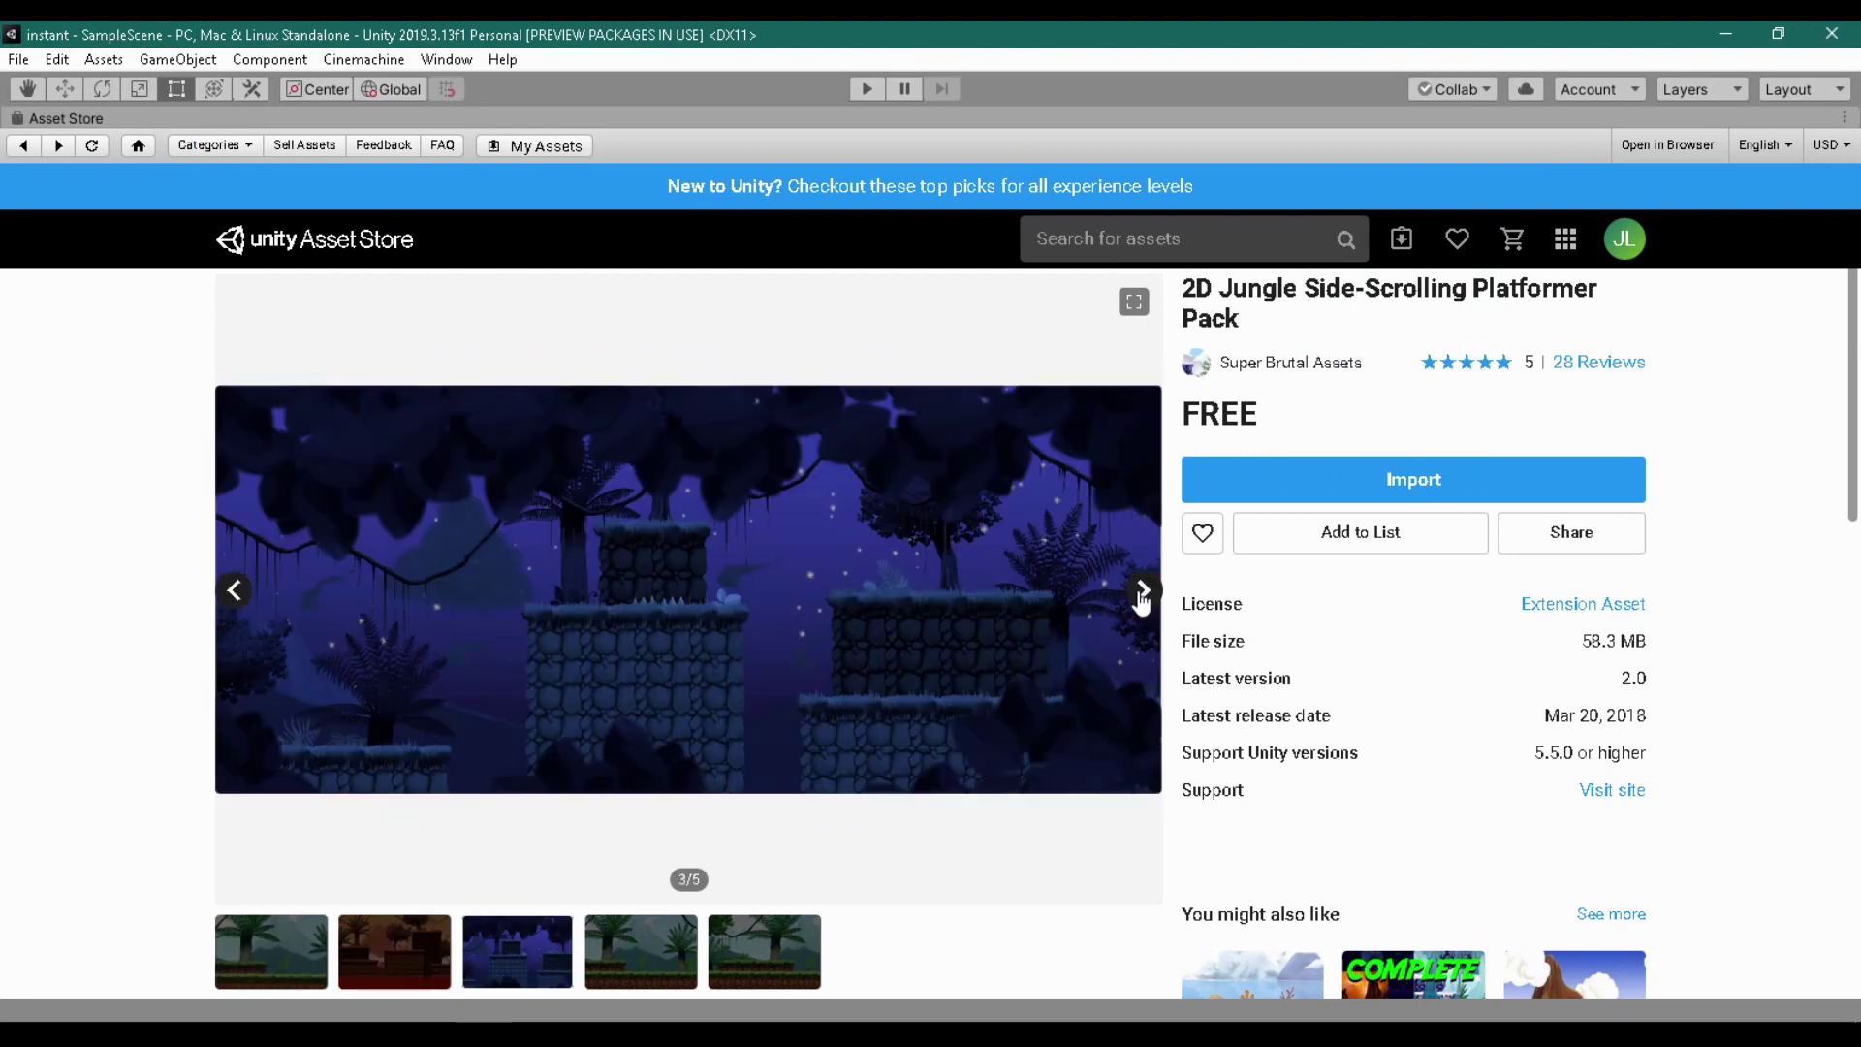
pyautogui.click(1143, 591)
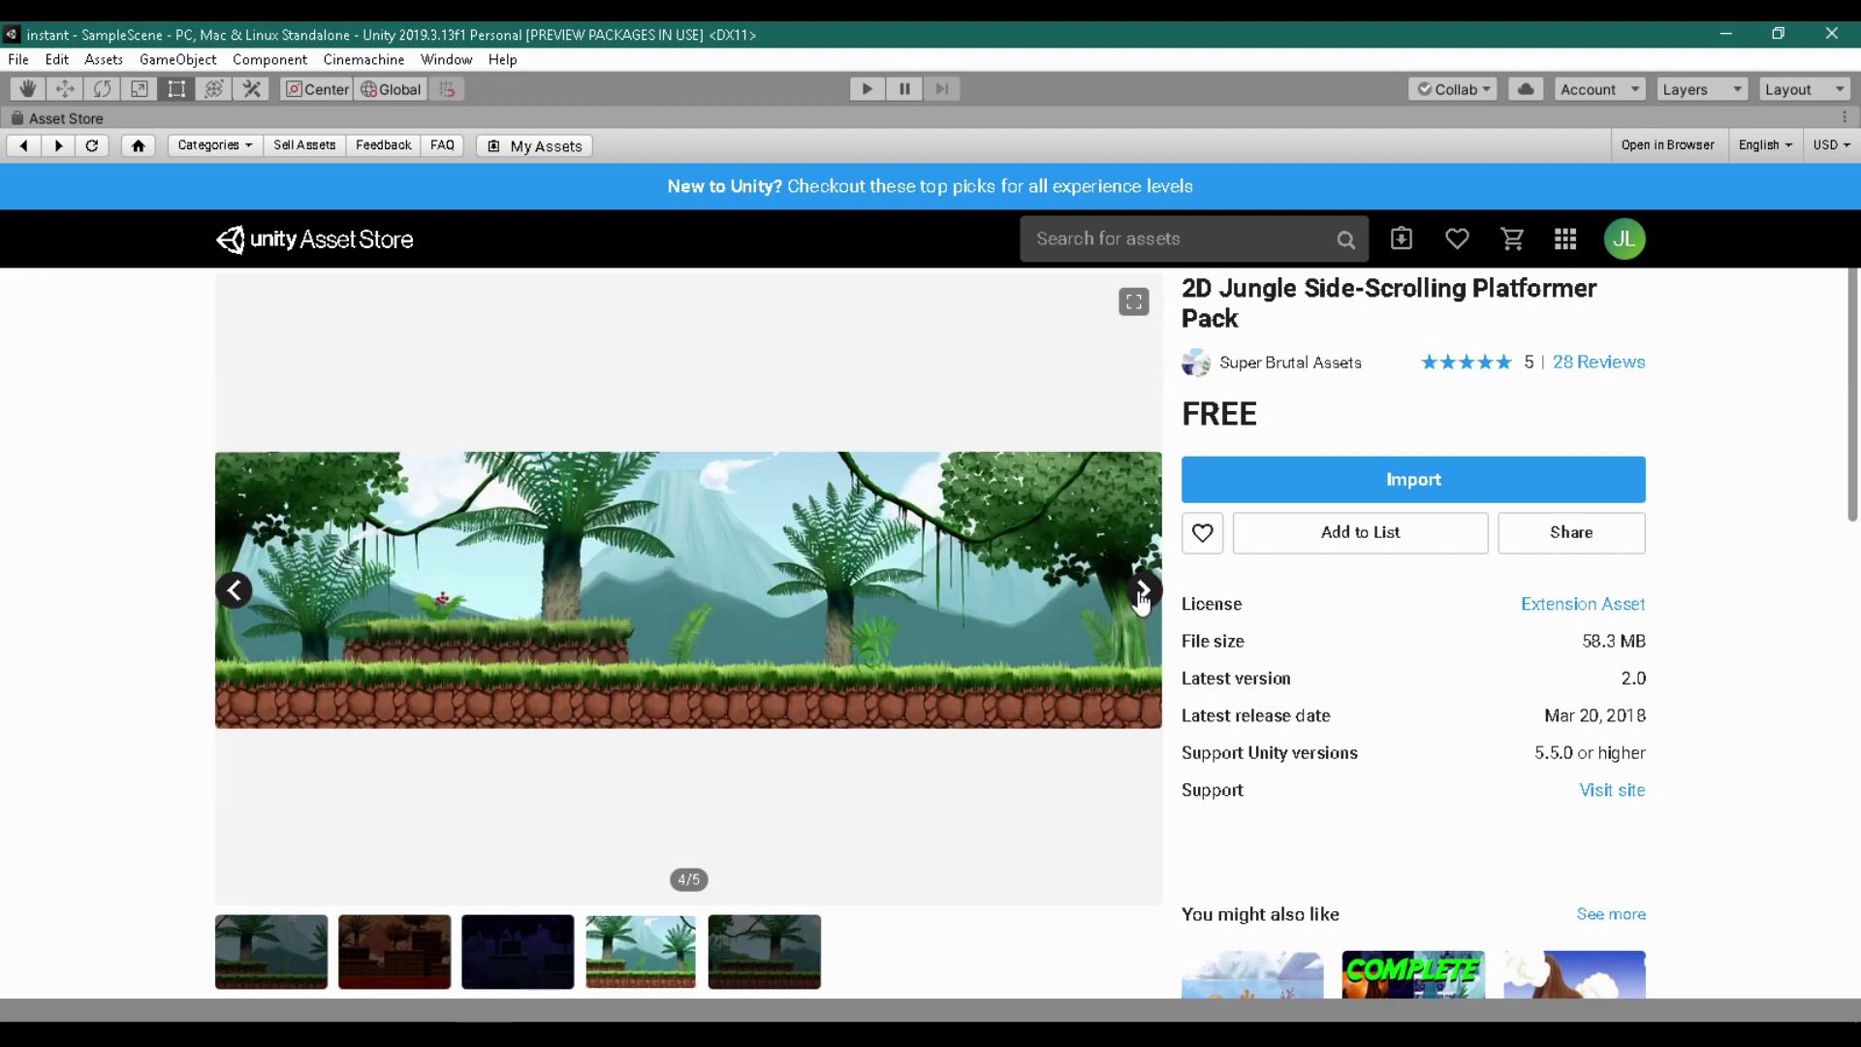
pyautogui.click(1142, 591)
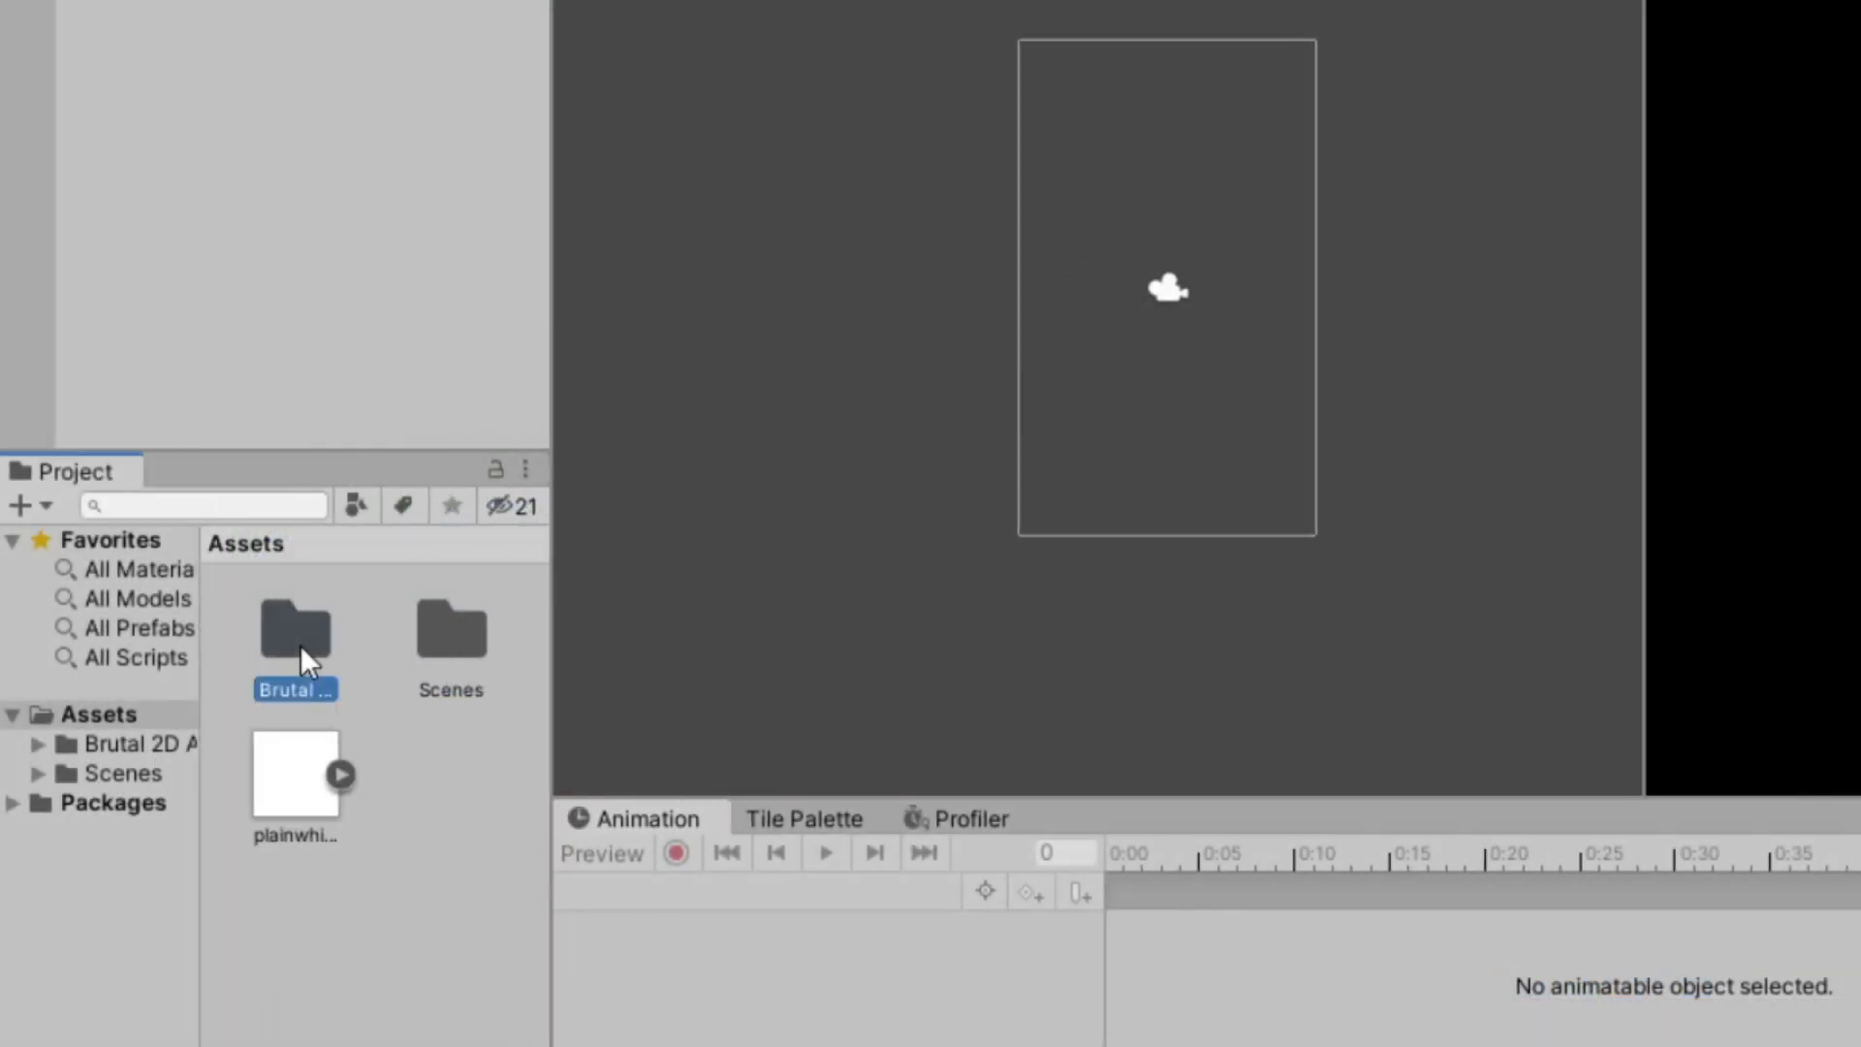
# Step: In the night platform sprites, set platform-block-01(1)'s mesh type to Full Rect and its wrap mode to Repeat
pyautogui.doubleClick(300, 646)
pyautogui.doubleClick(302, 779)
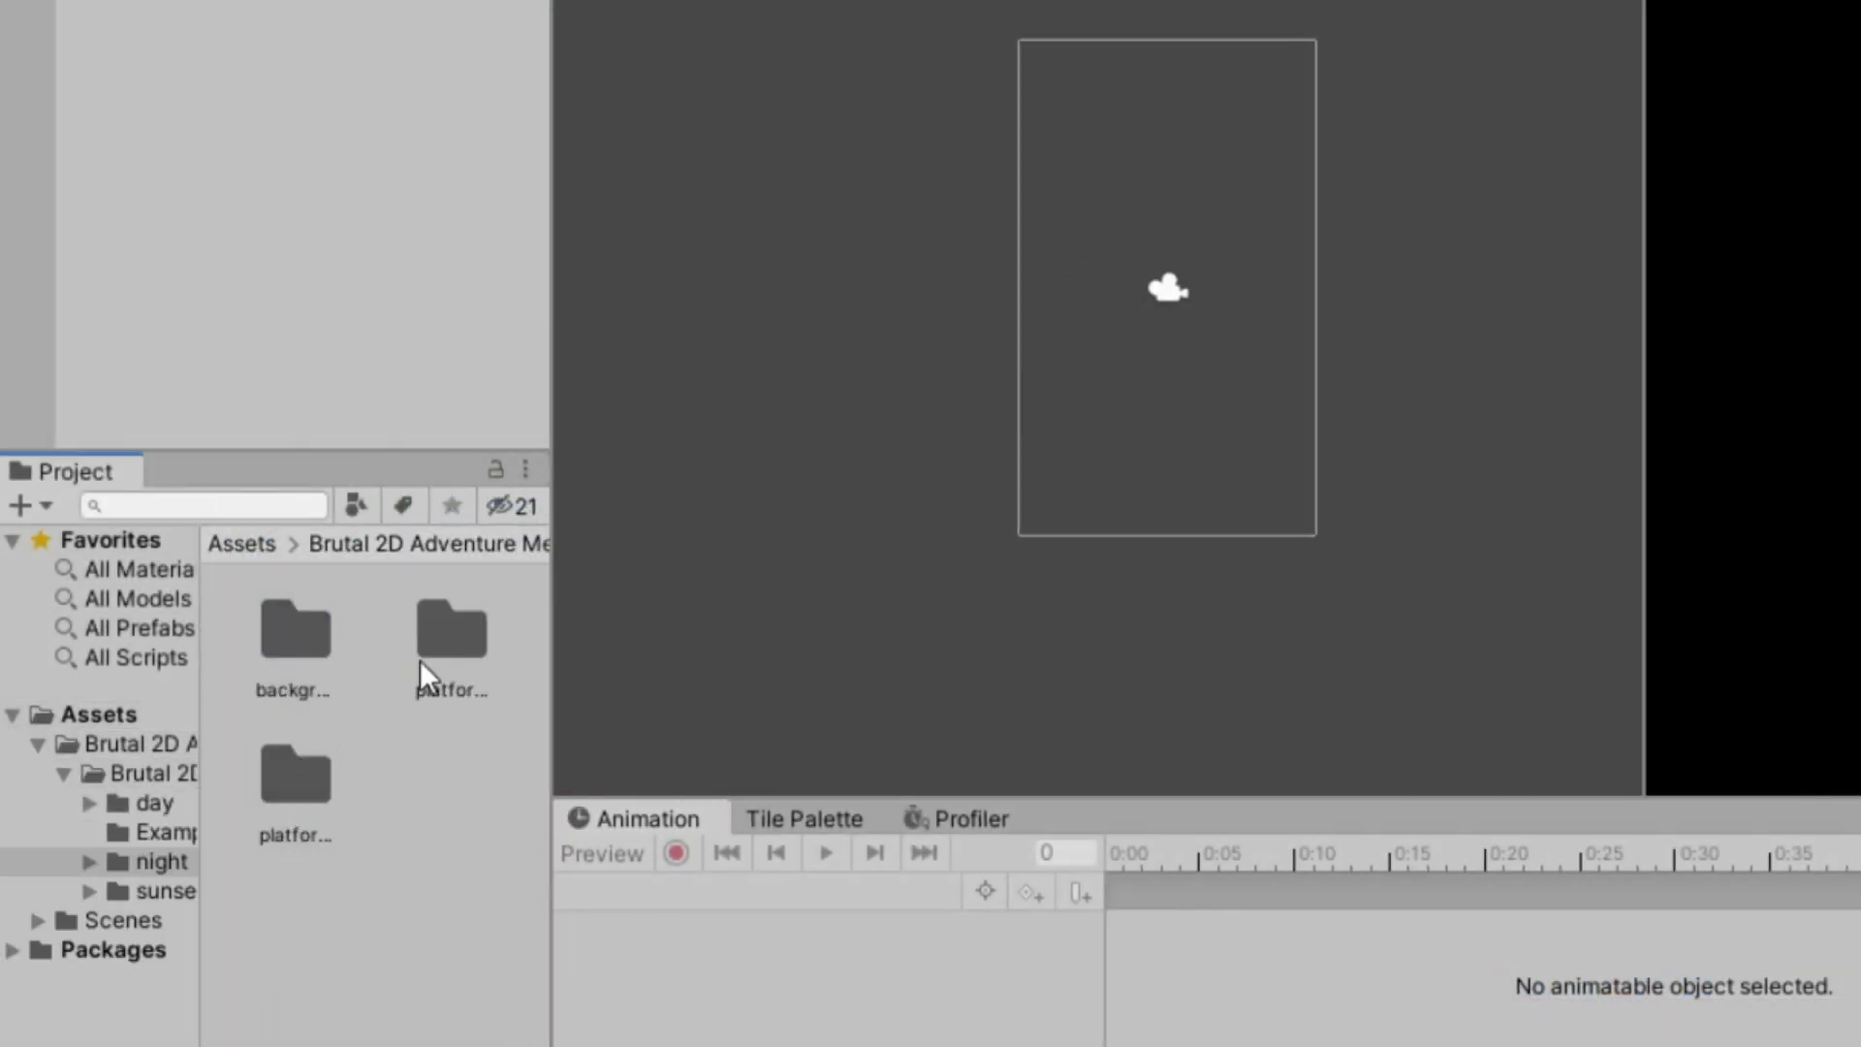
pyautogui.doubleClick(477, 669)
pyautogui.click(304, 661)
pyautogui.click(1493, 417)
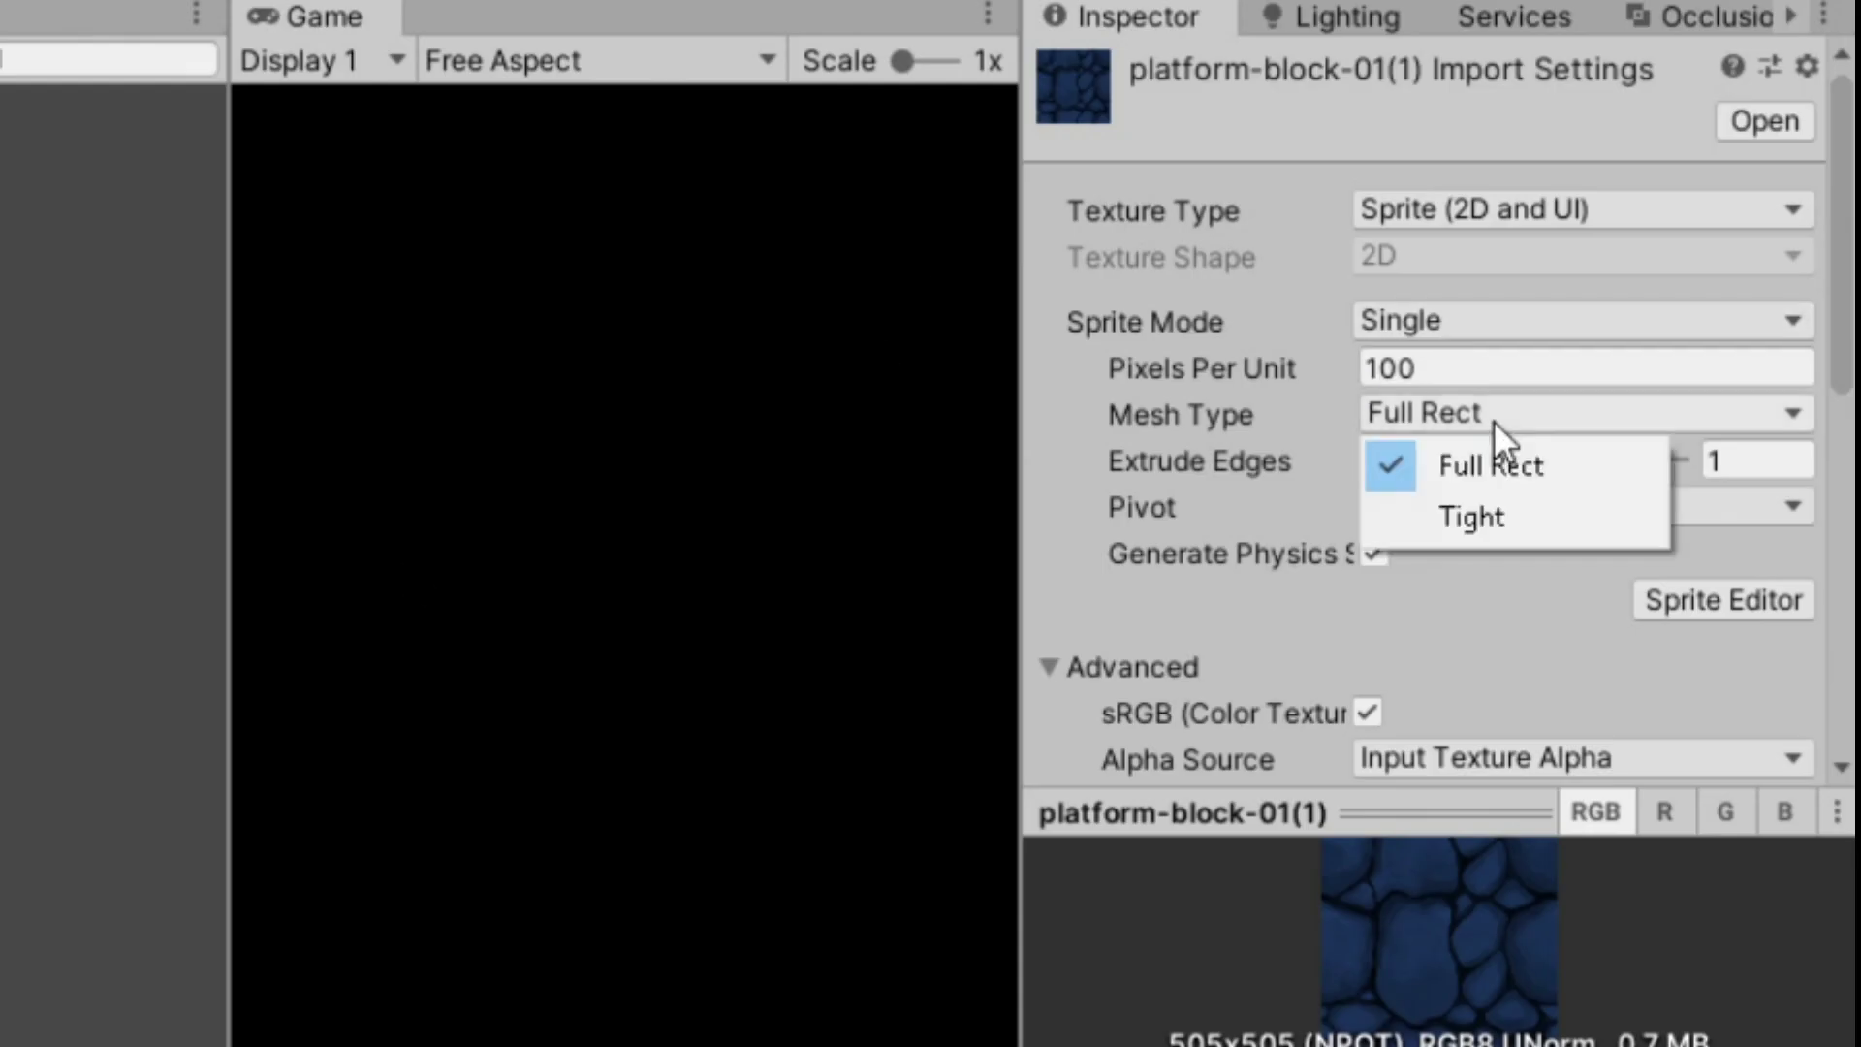
pyautogui.click(1502, 475)
pyautogui.scroll(-5, 1749, 539)
pyautogui.click(1644, 561)
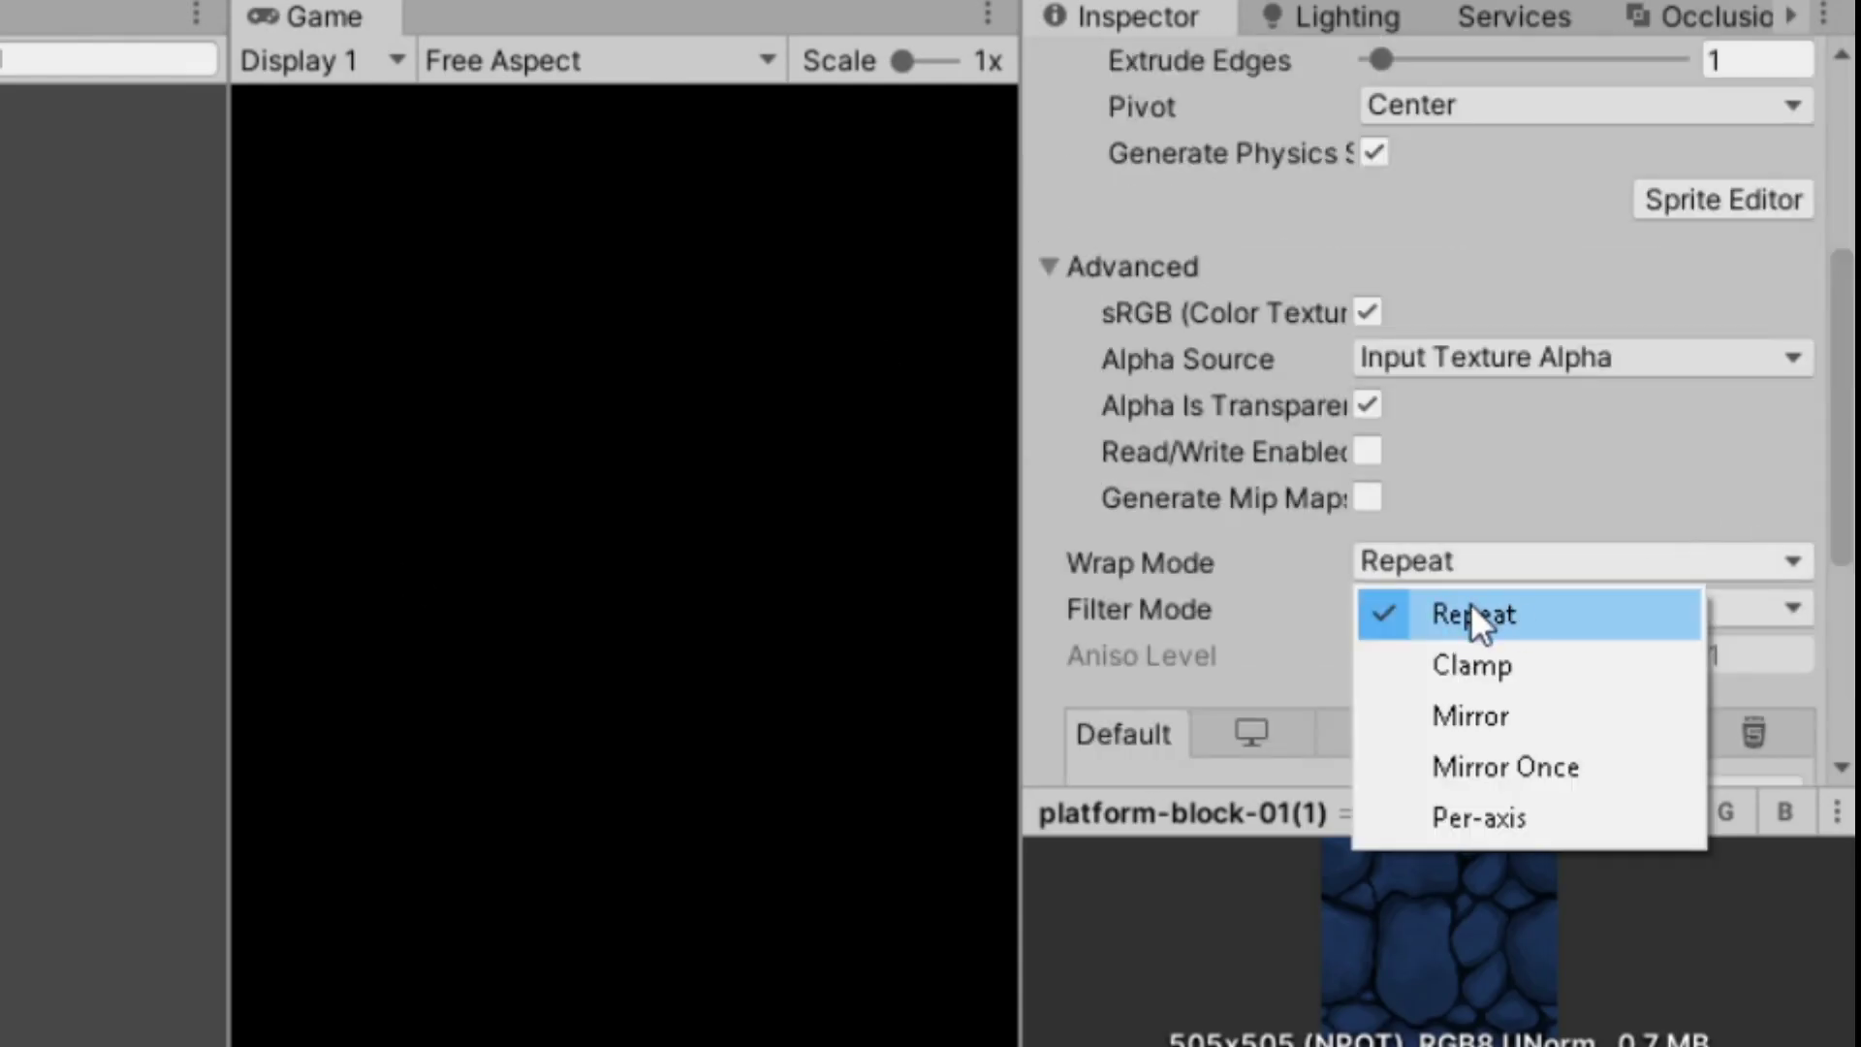
pyautogui.click(1554, 615)
# Step: Place platform-block-01(1) in the scene at the camera frame's lower edge, at X 0 and about Y -4.97
pyautogui.moveTo(185, 706); pyautogui.dragTo(719, 590)
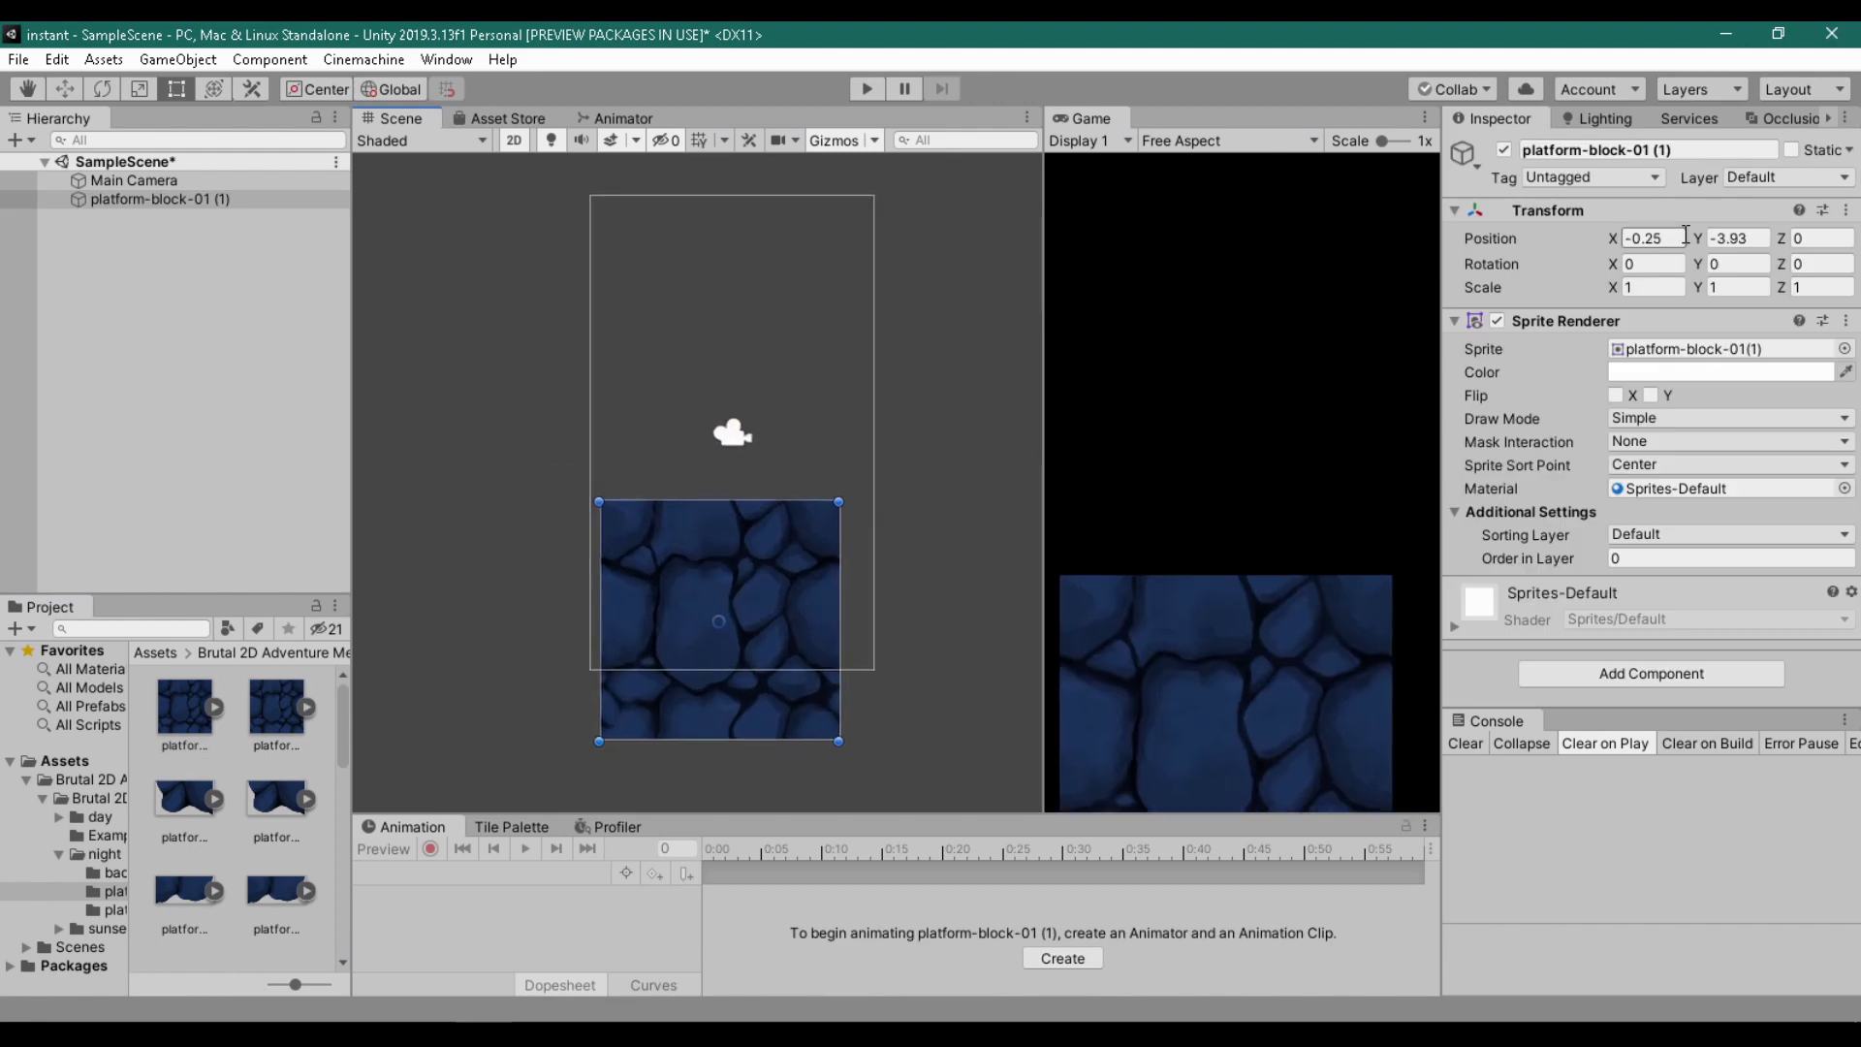
pyautogui.press('w')
pyautogui.moveTo(741, 369); pyautogui.dragTo(739, 601)
# Step: Set the platform block's X and Y scale to 0.5
pyautogui.click(1738, 287)
pyautogui.write('0.5')
pyautogui.click(1653, 287)
pyautogui.write('0.5')
# Step: Change the platform block's draw mode to Tiled and set its height to 1
pyautogui.click(1661, 419)
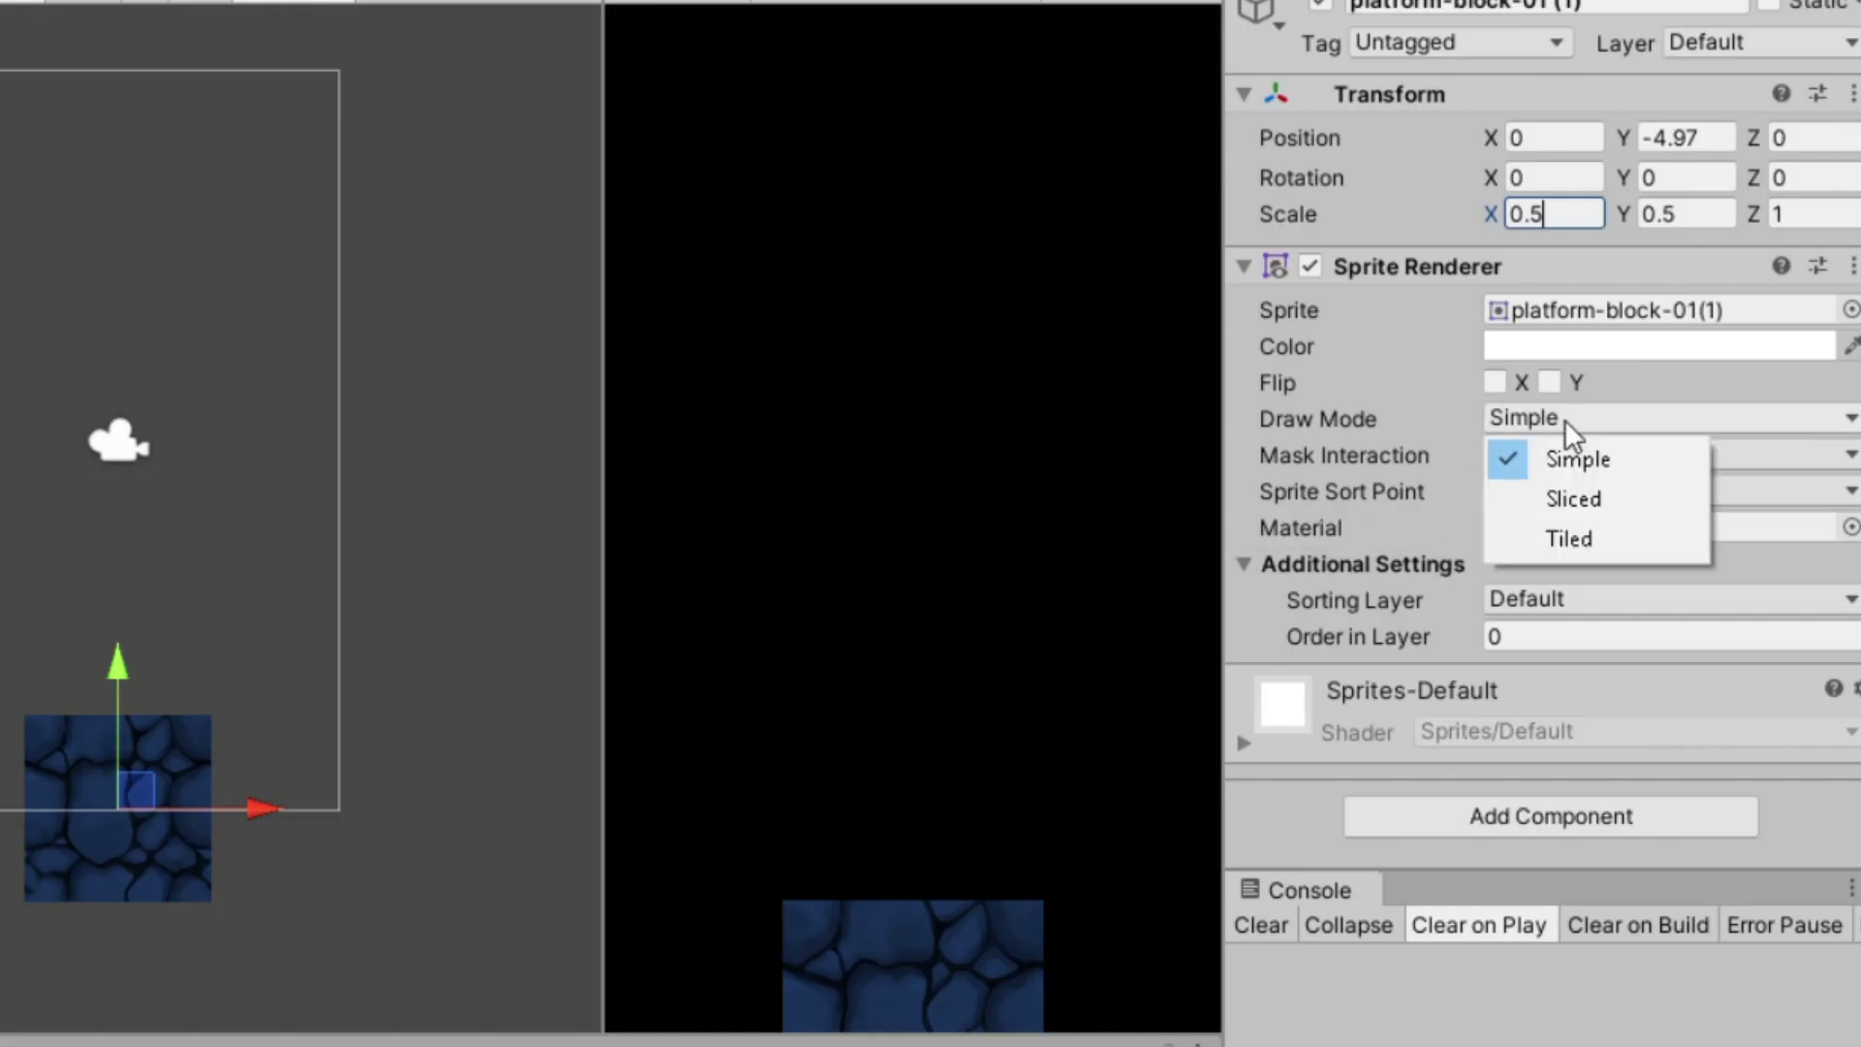
pyautogui.click(1568, 539)
pyautogui.click(1581, 485)
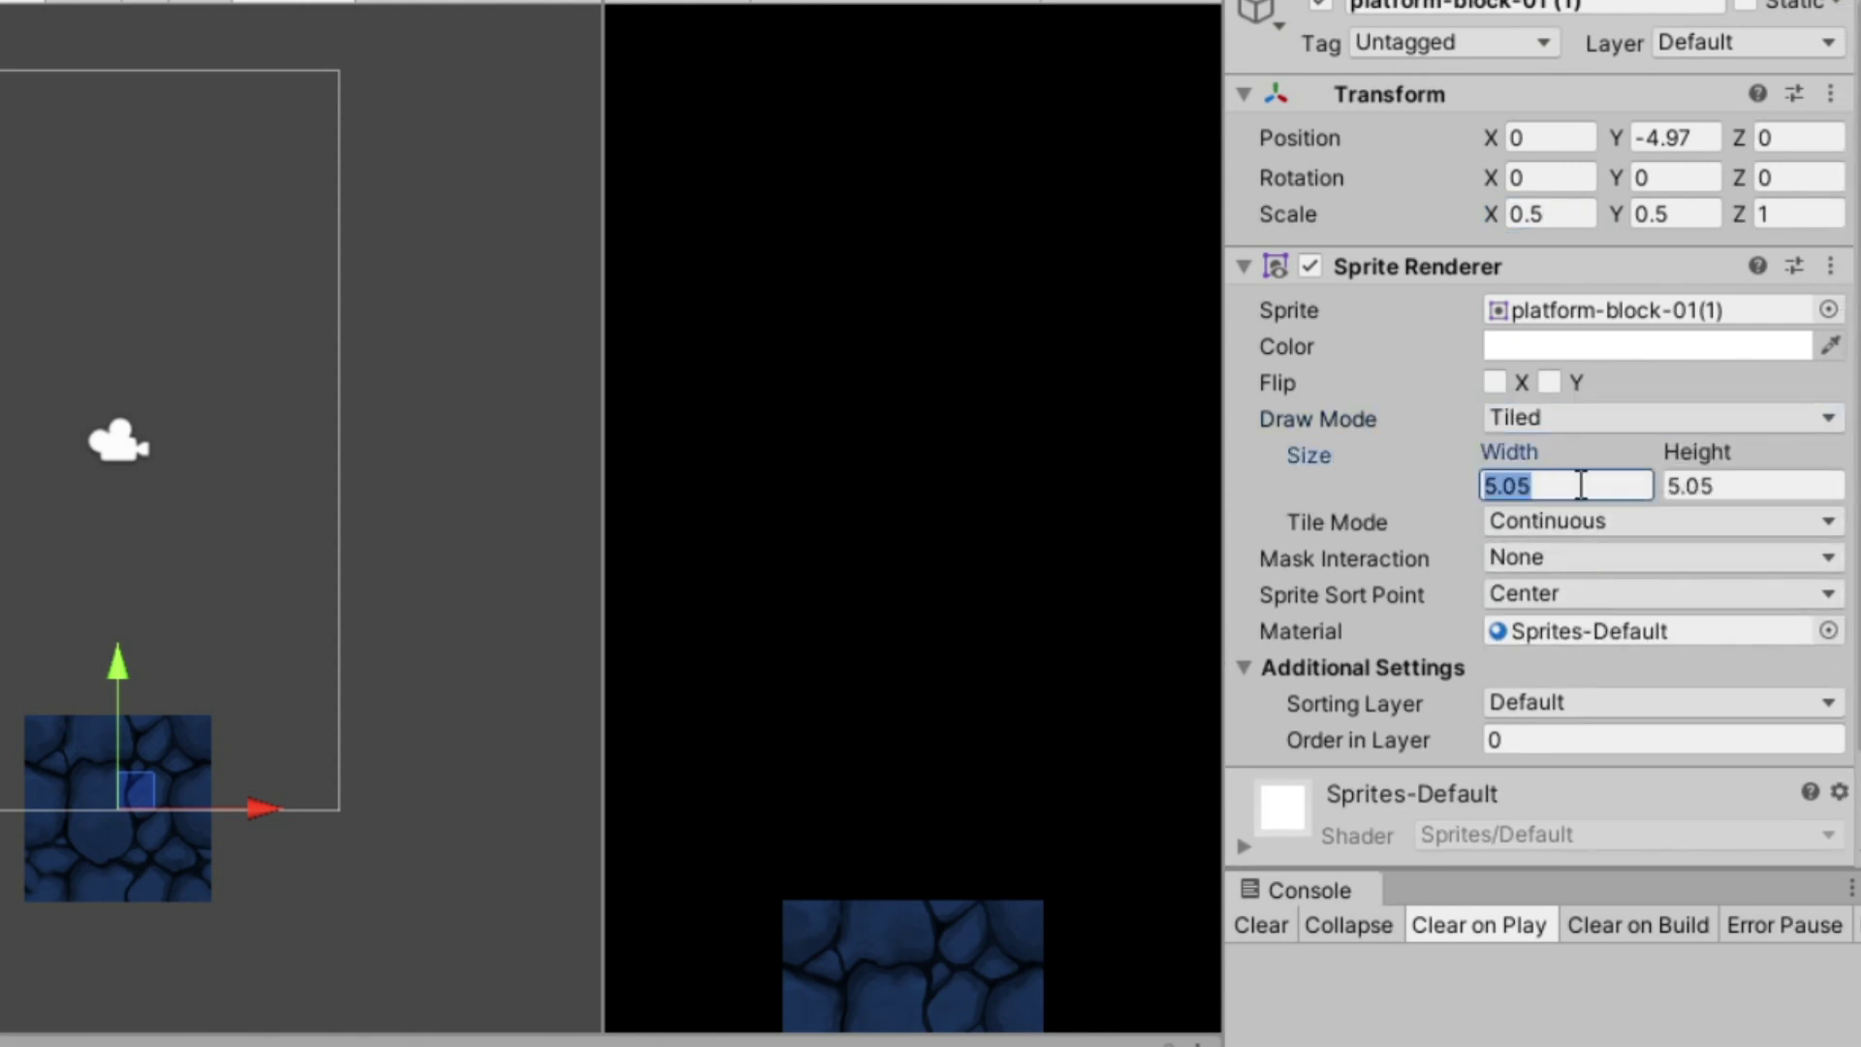
pyautogui.click(1706, 485)
pyautogui.write('1')
pyautogui.click(1564, 488)
# Step: Set the platform block's X and Y scale to 1 and its tiled width to 20
pyautogui.click(1549, 214)
pyautogui.write('1')
pyautogui.click(1667, 214)
pyautogui.write('1')
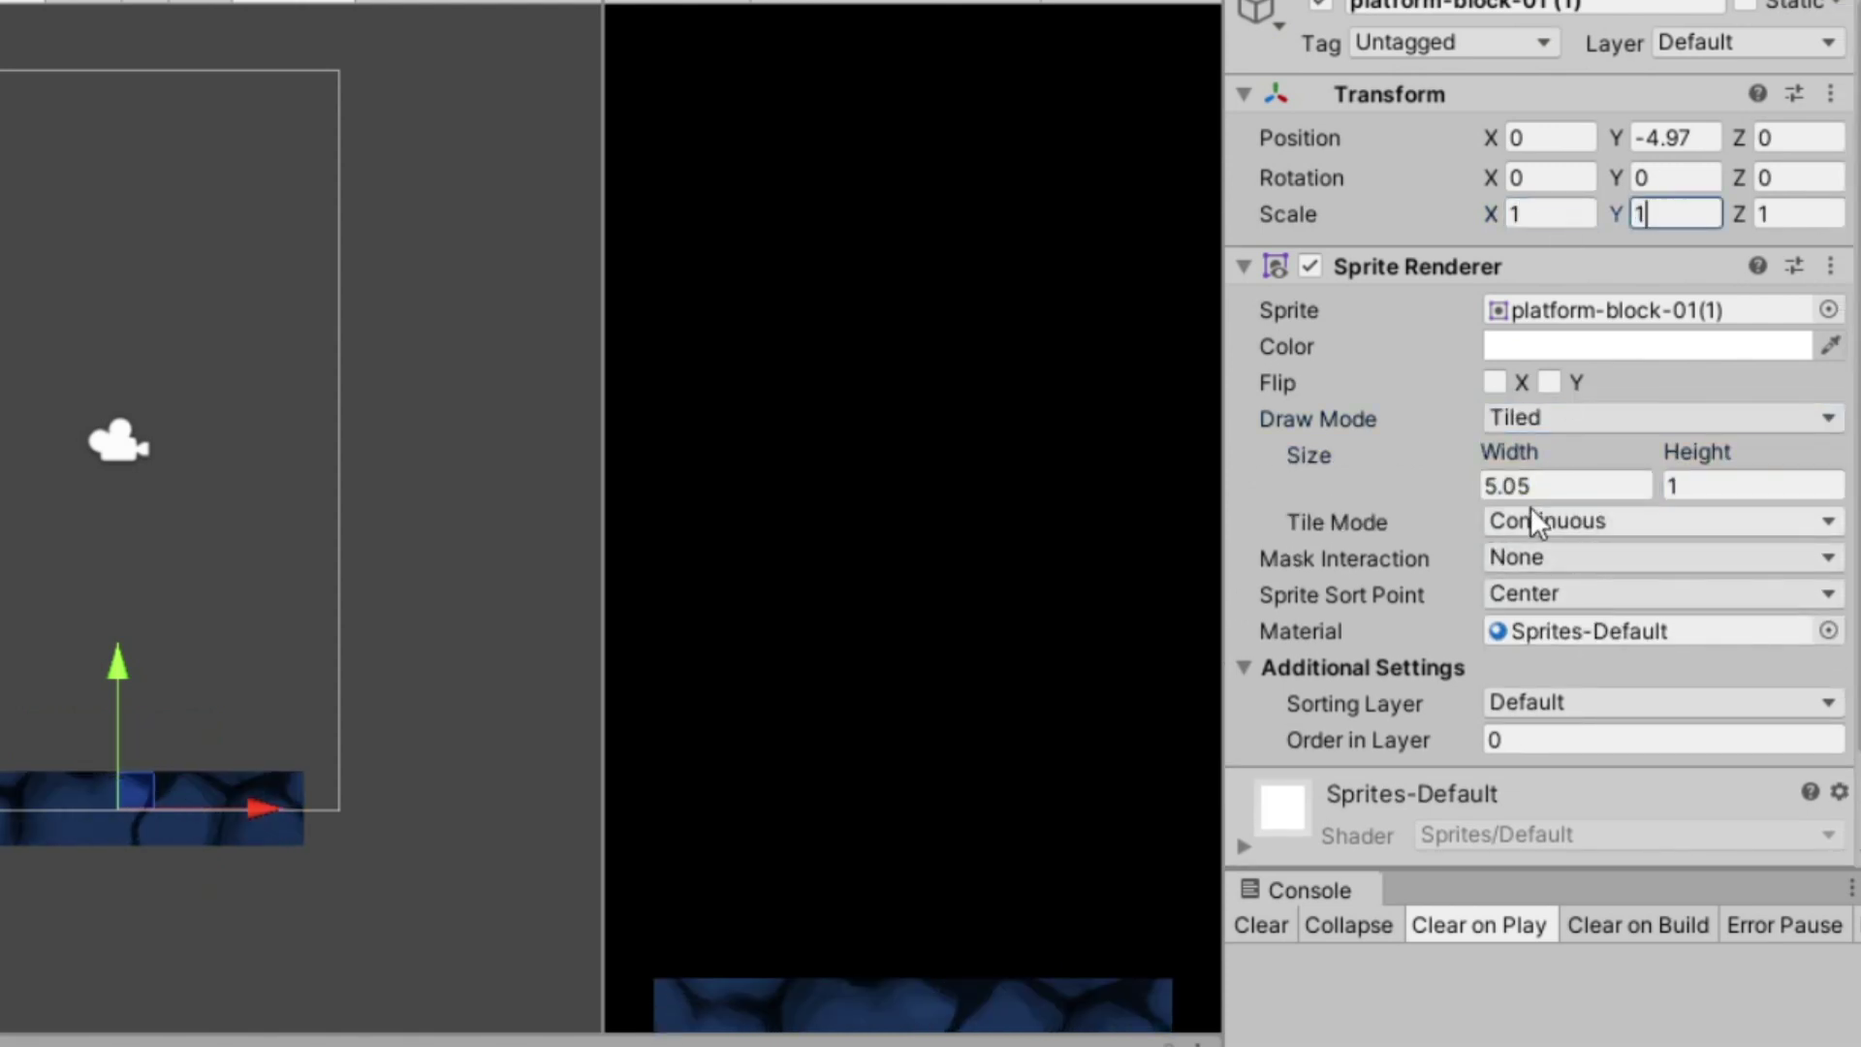
pyautogui.click(1535, 485)
pyautogui.write('10')
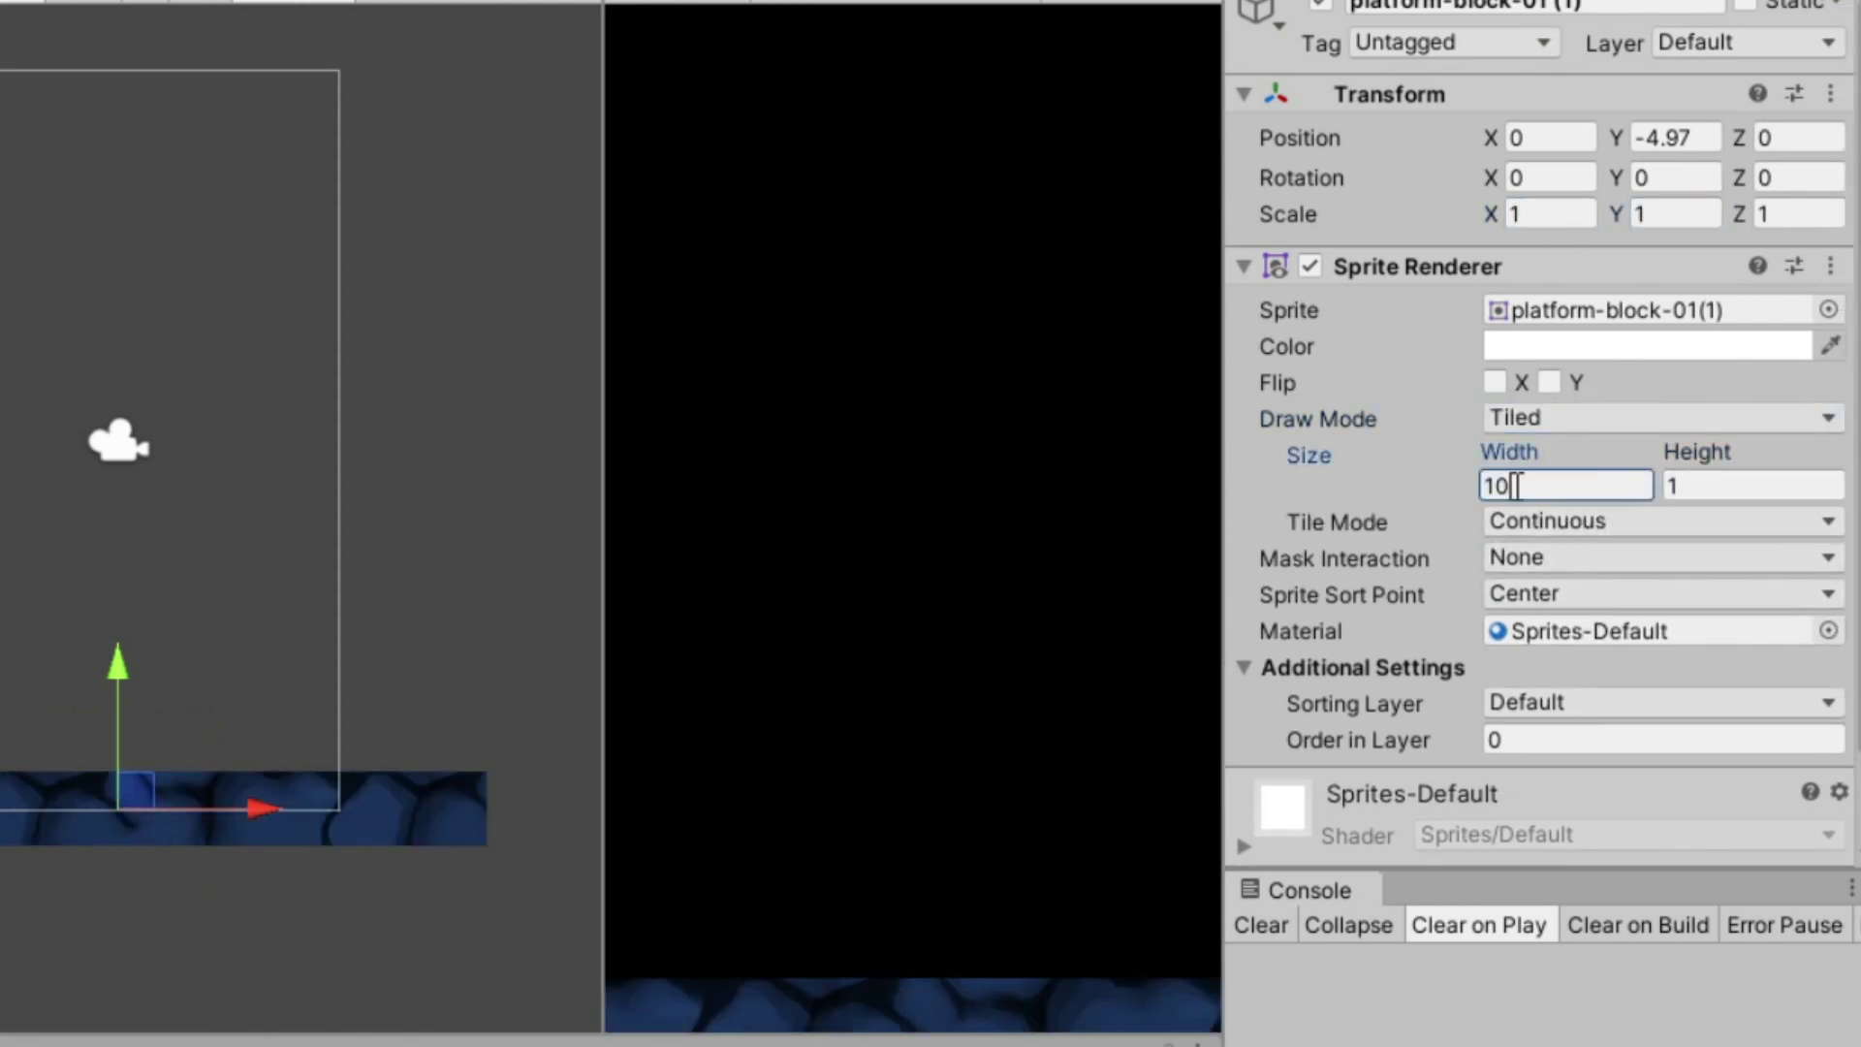
pyautogui.doubleClick(1518, 485)
pyautogui.write('20')
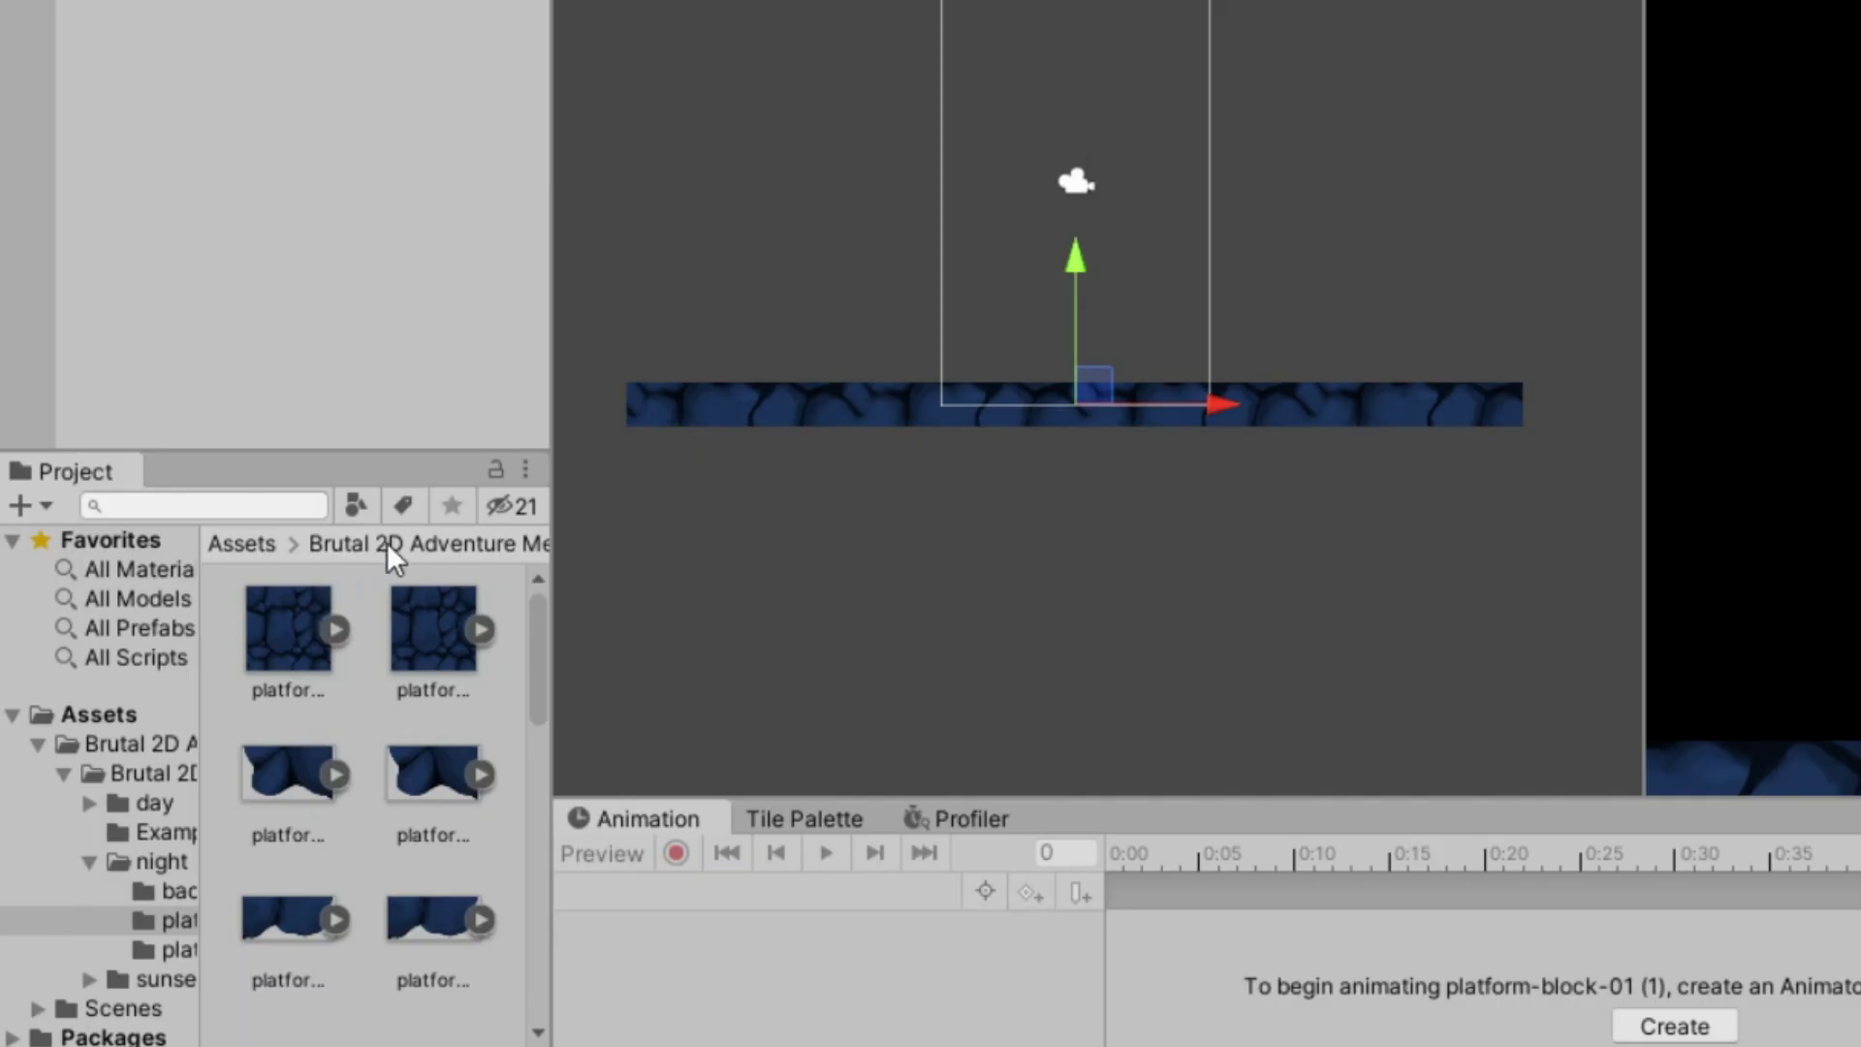
# Step: Add the jungle-sky sprite from the night background folder to the scene
pyautogui.click(387, 543)
pyautogui.doubleClick(293, 782)
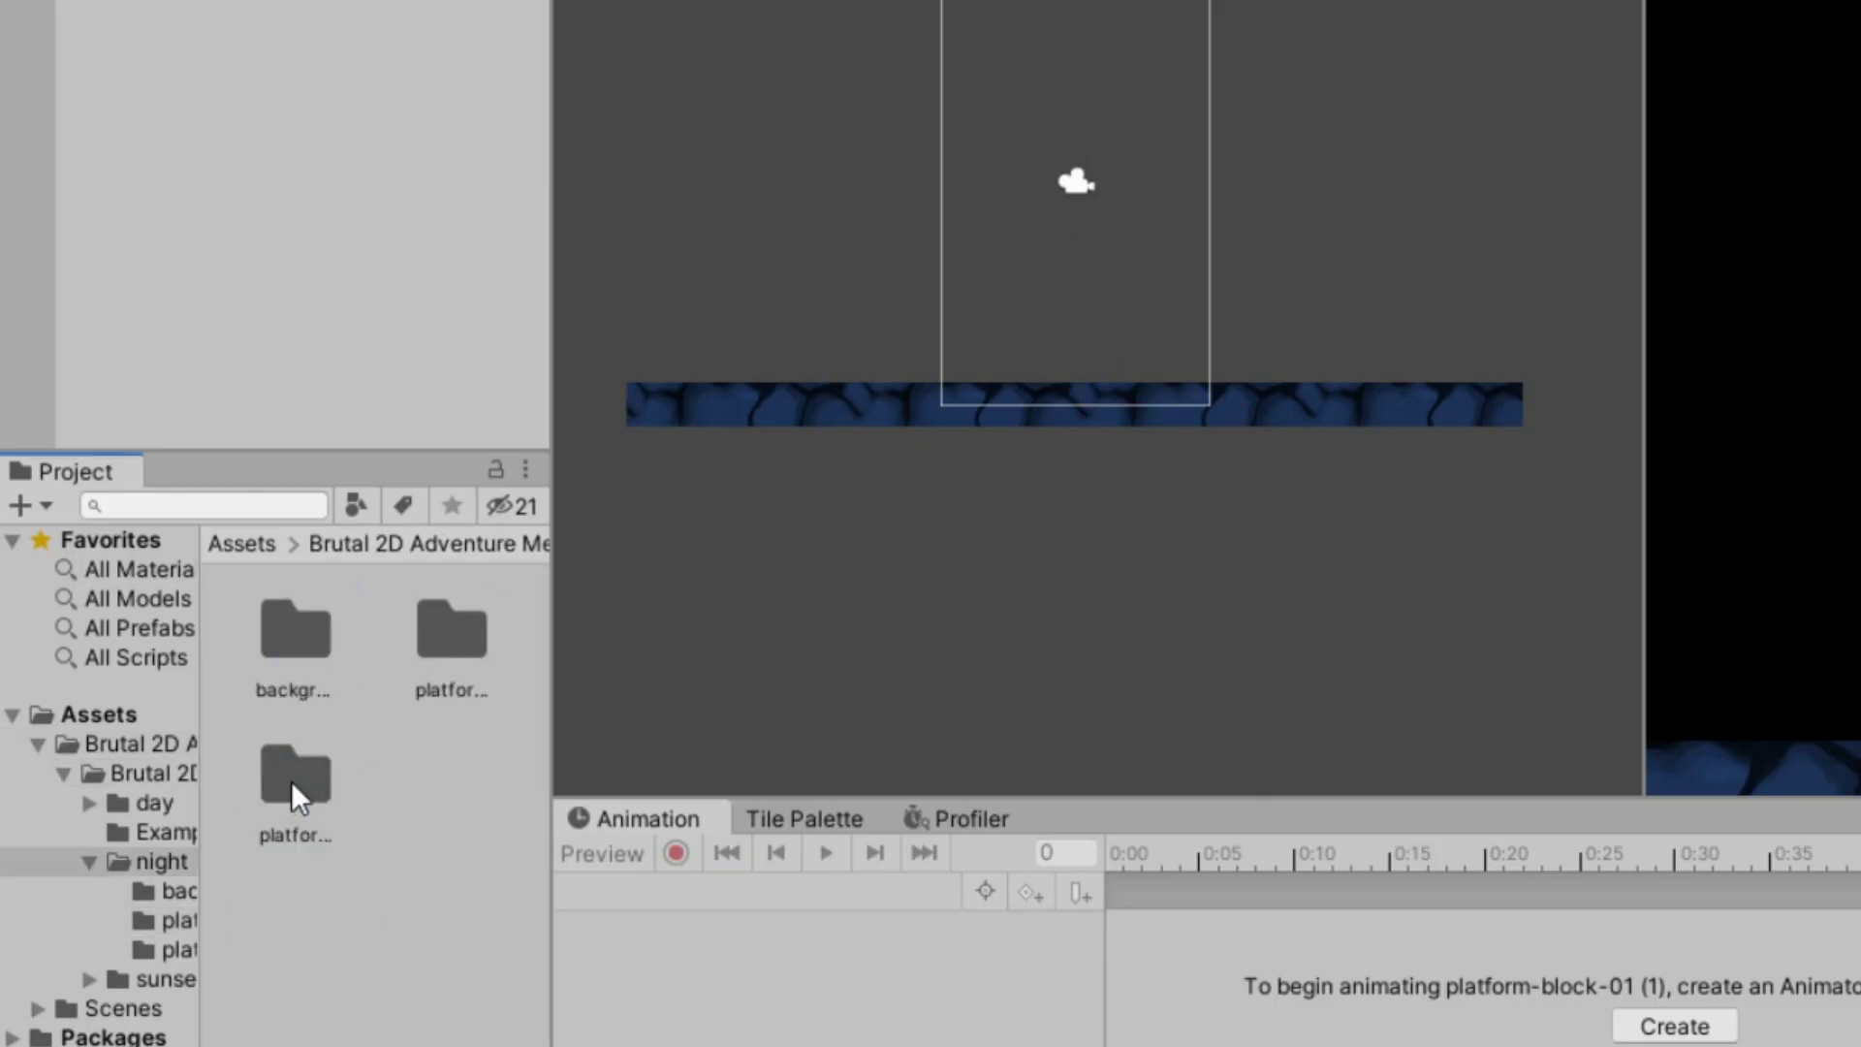
pyautogui.doubleClick(279, 659)
pyautogui.scroll(-2, 386, 723)
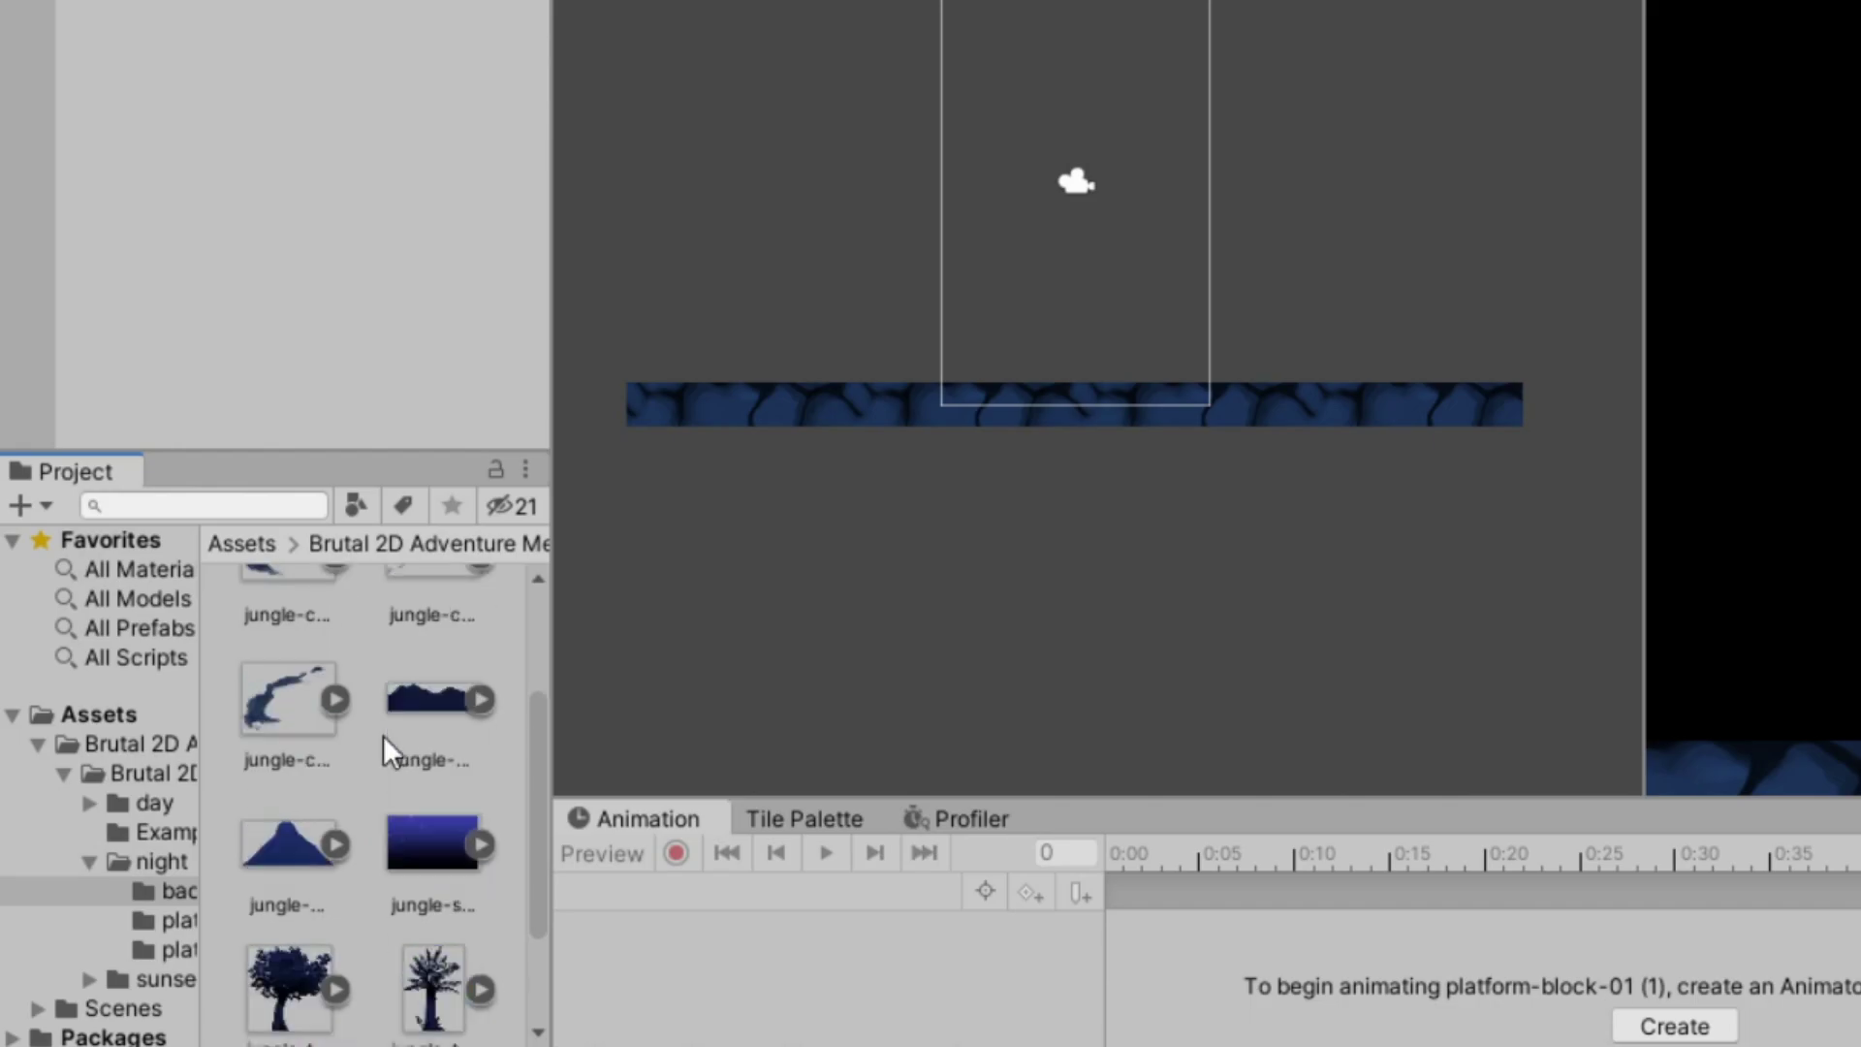
pyautogui.moveTo(433, 843); pyautogui.dragTo(1070, 97)
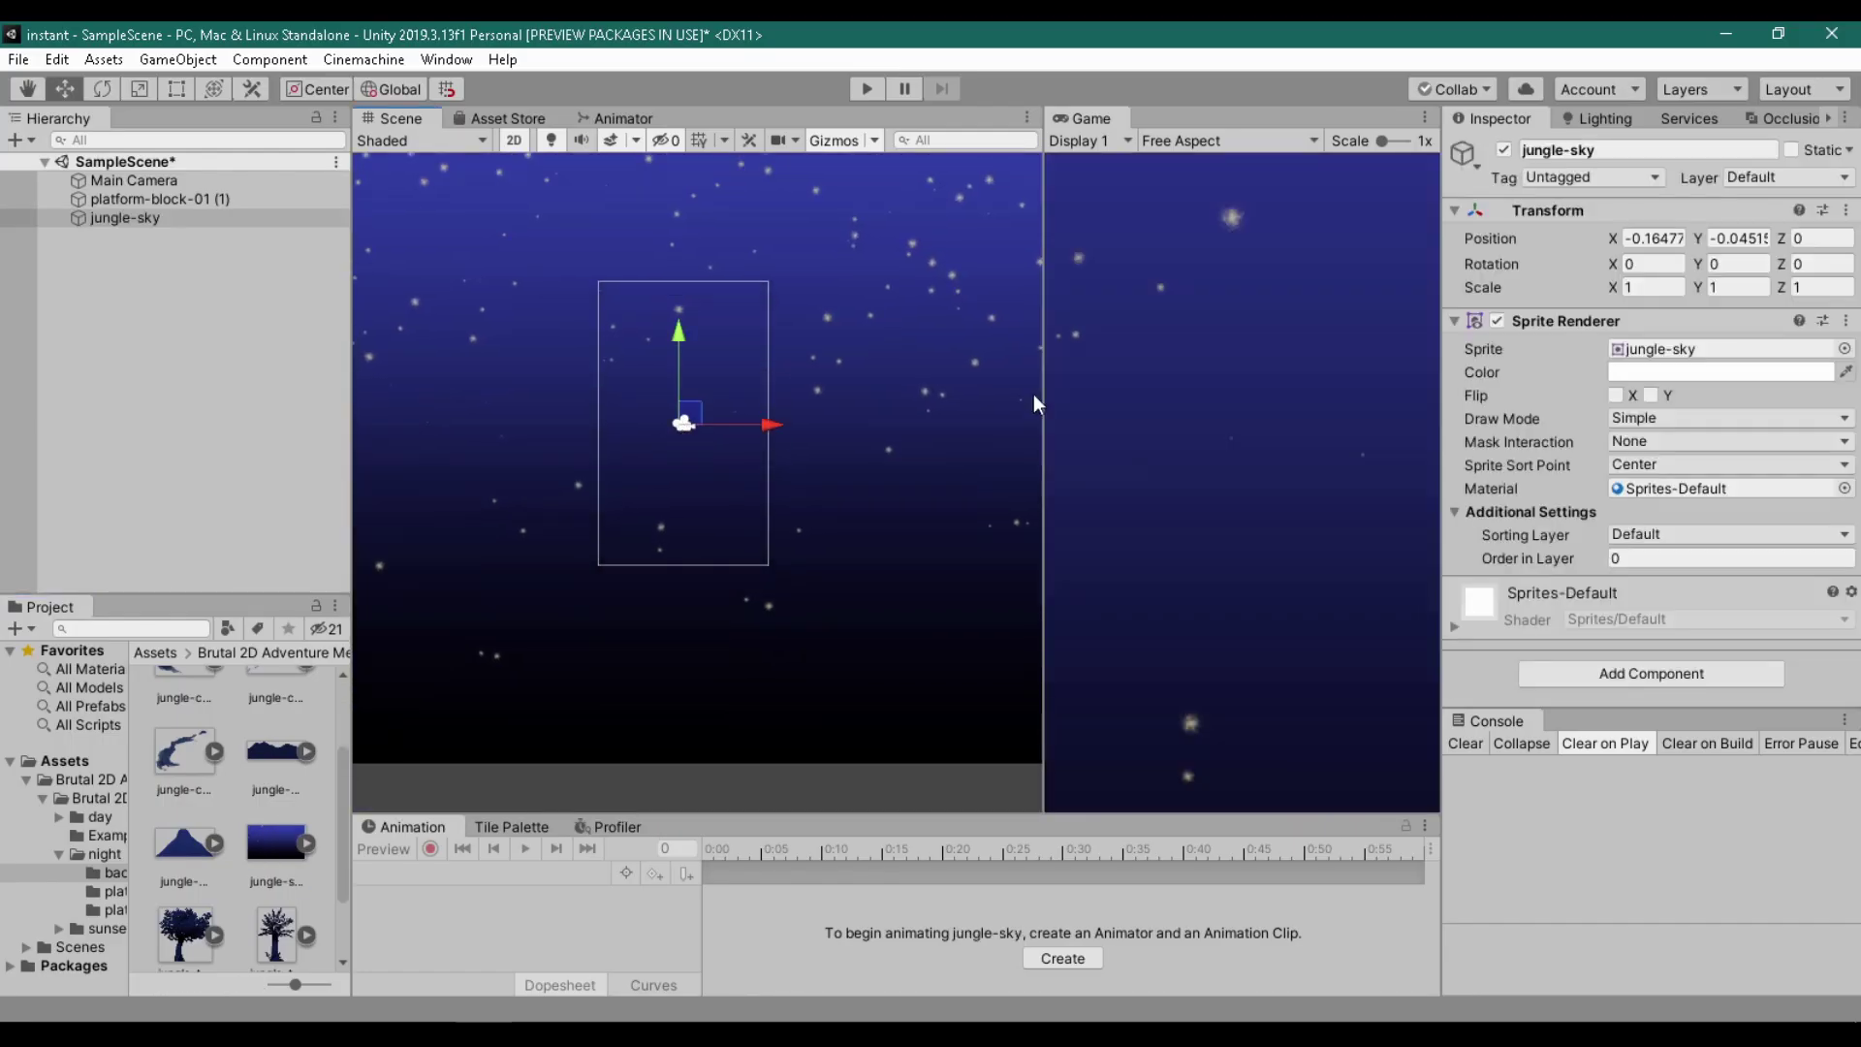
# Step: Set the jungle-sky object's X and Y position to 0
pyautogui.click(1653, 237)
pyautogui.write('0')
pyautogui.click(1733, 238)
pyautogui.write('0')
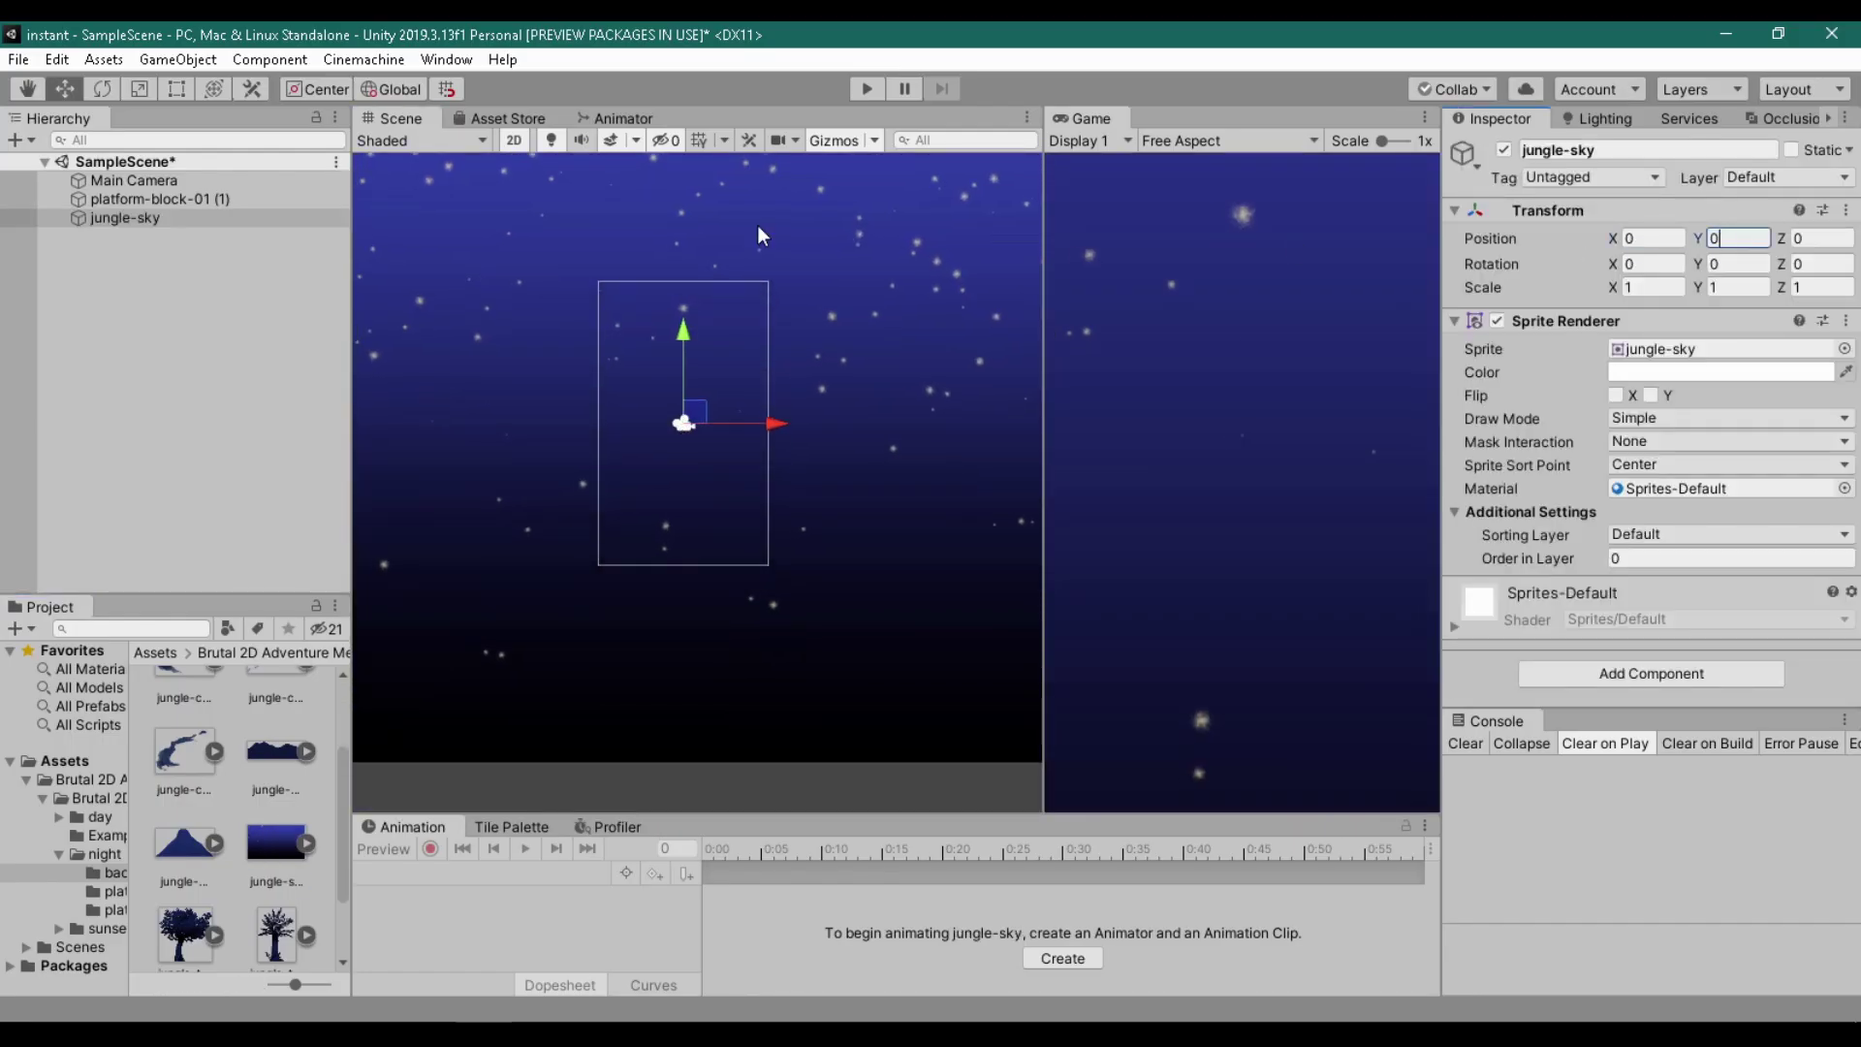
# Step: Set the platform block's order in layer to 3, keeping it on the Default sorting layer
pyautogui.click(261, 199)
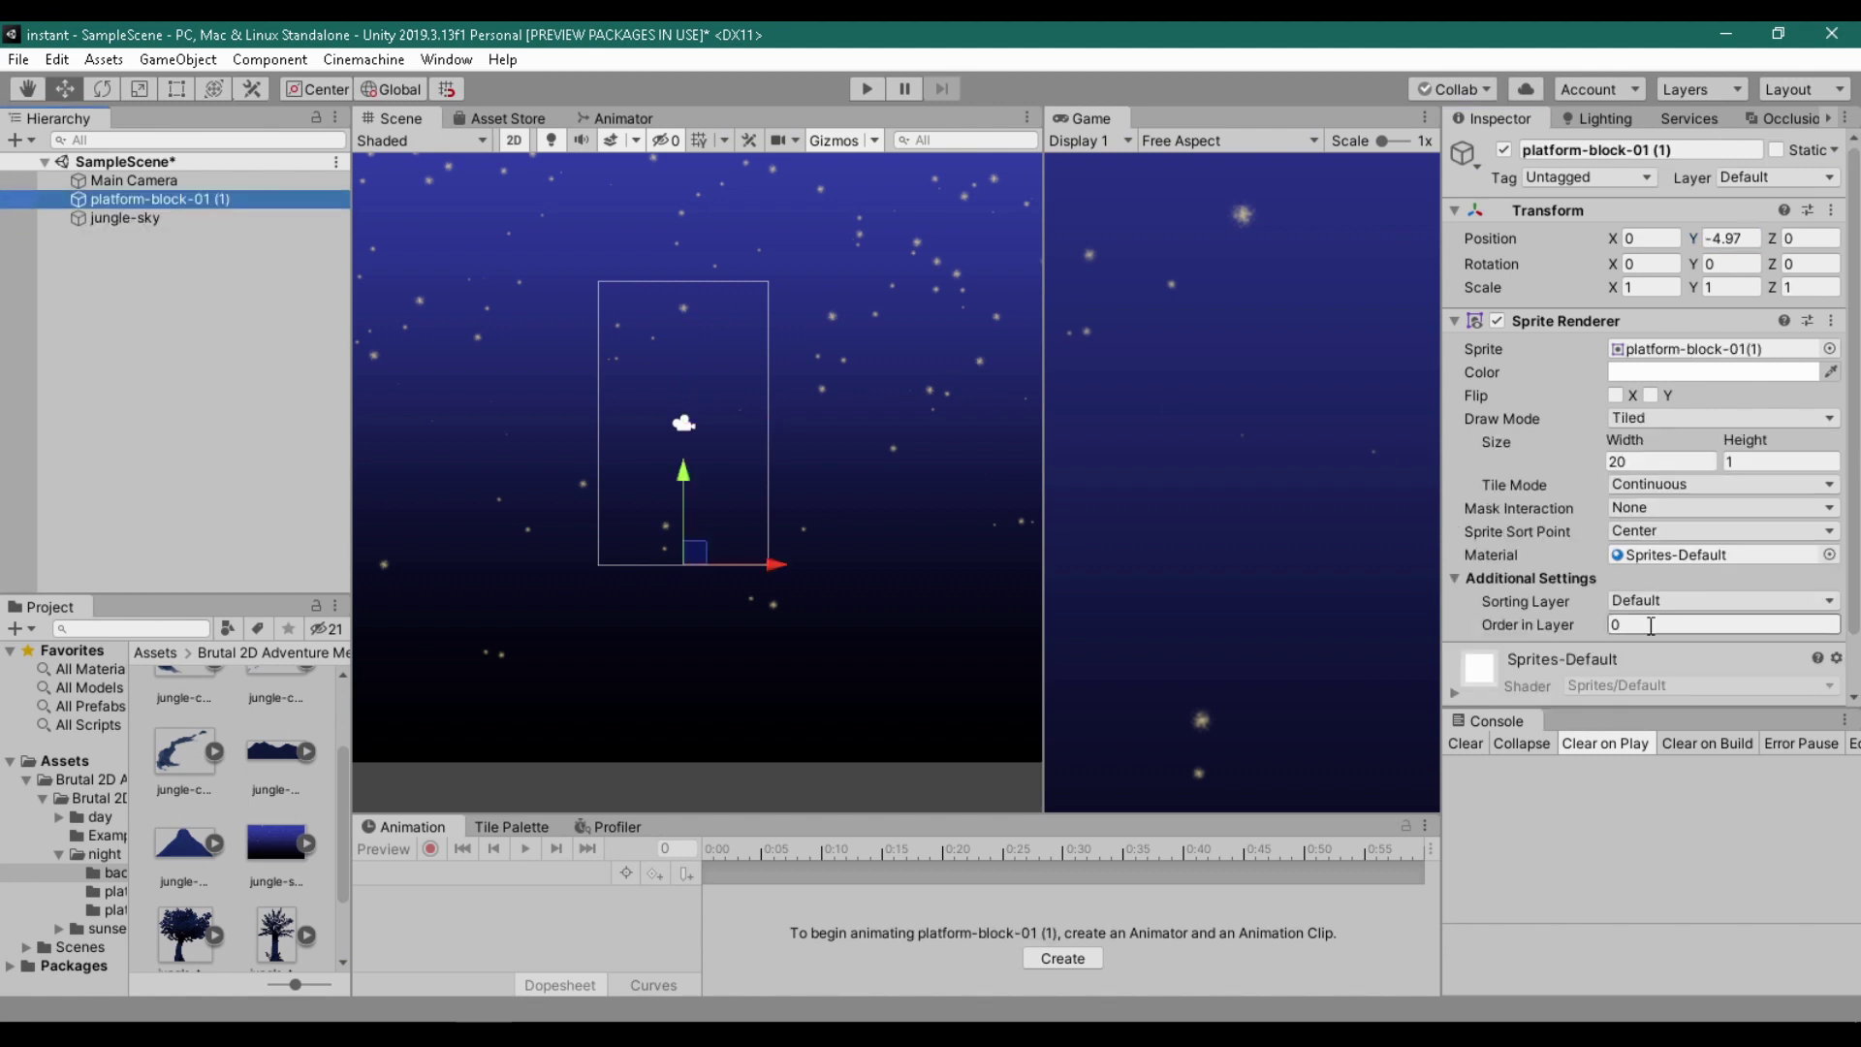
pyautogui.click(1720, 600)
pyautogui.click(1638, 614)
pyautogui.click(1655, 625)
pyautogui.write('1')
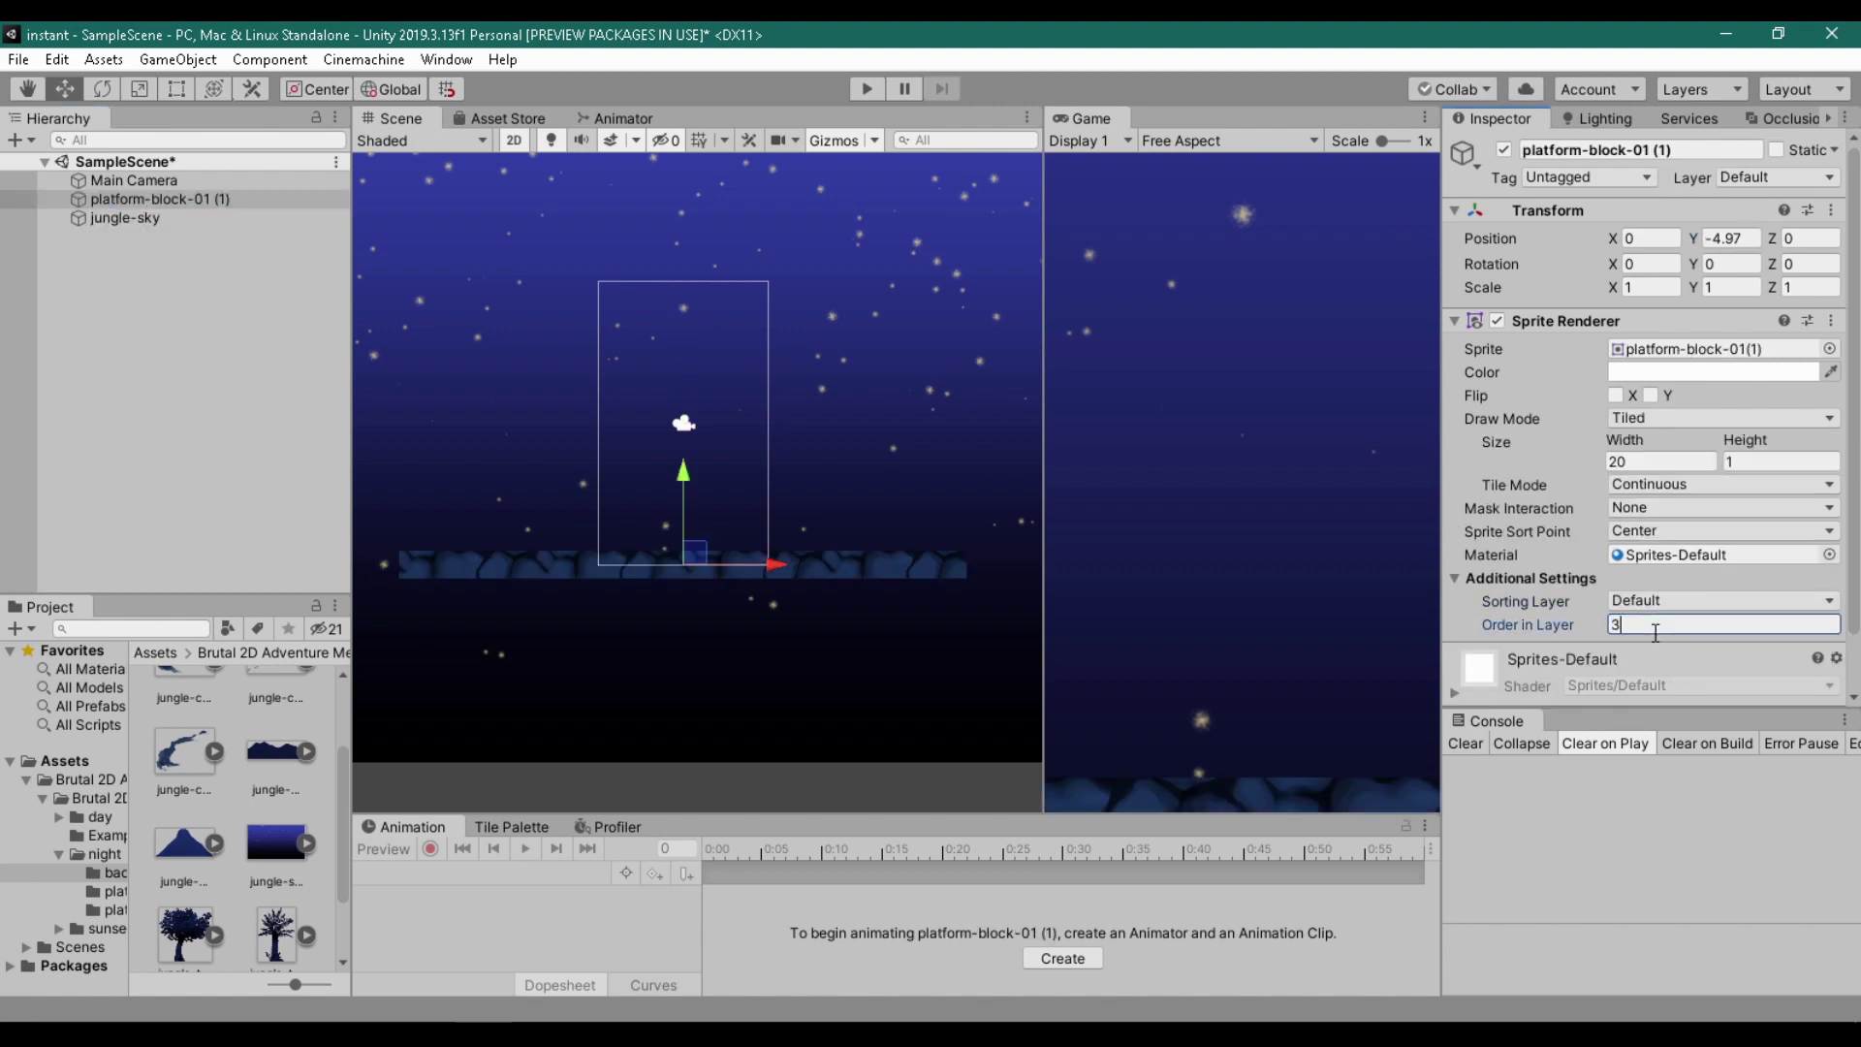
# Step: Find the Universal RP package with the search term "pip", install it, and close the Package Manager
pyautogui.click(735, 29)
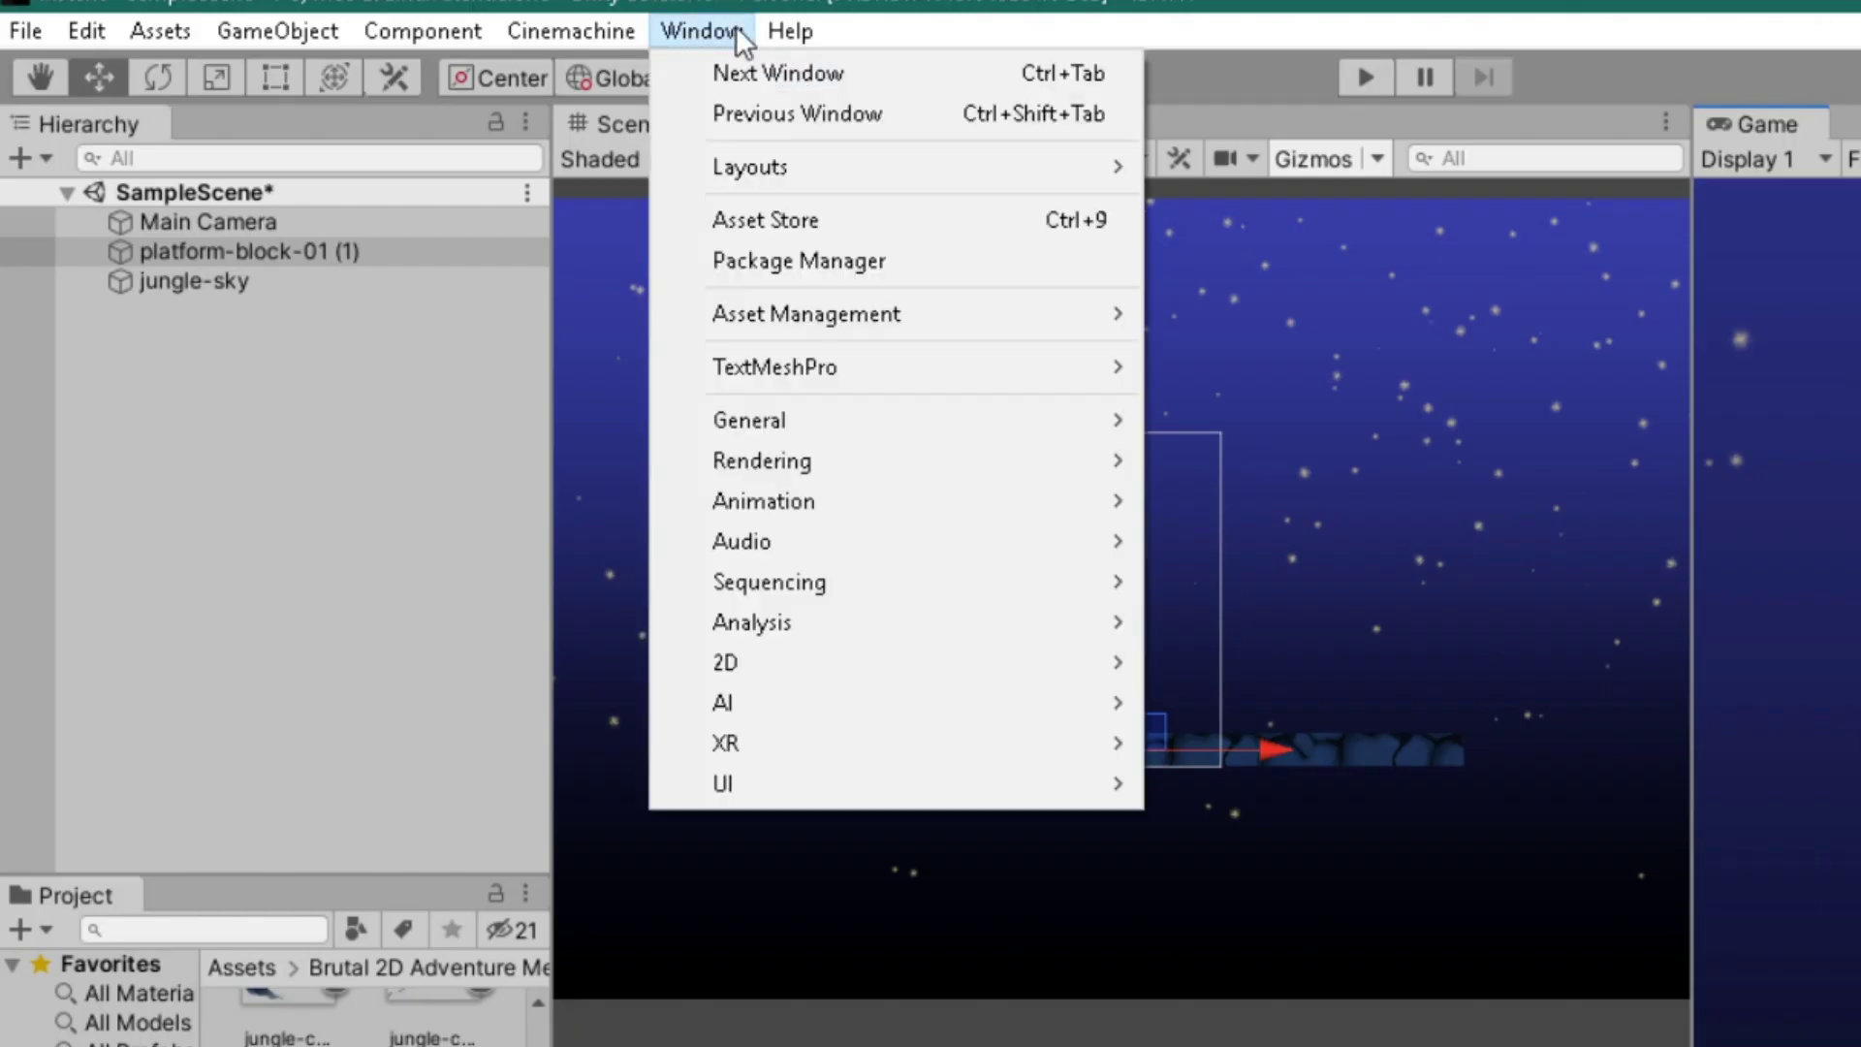
pyautogui.click(864, 271)
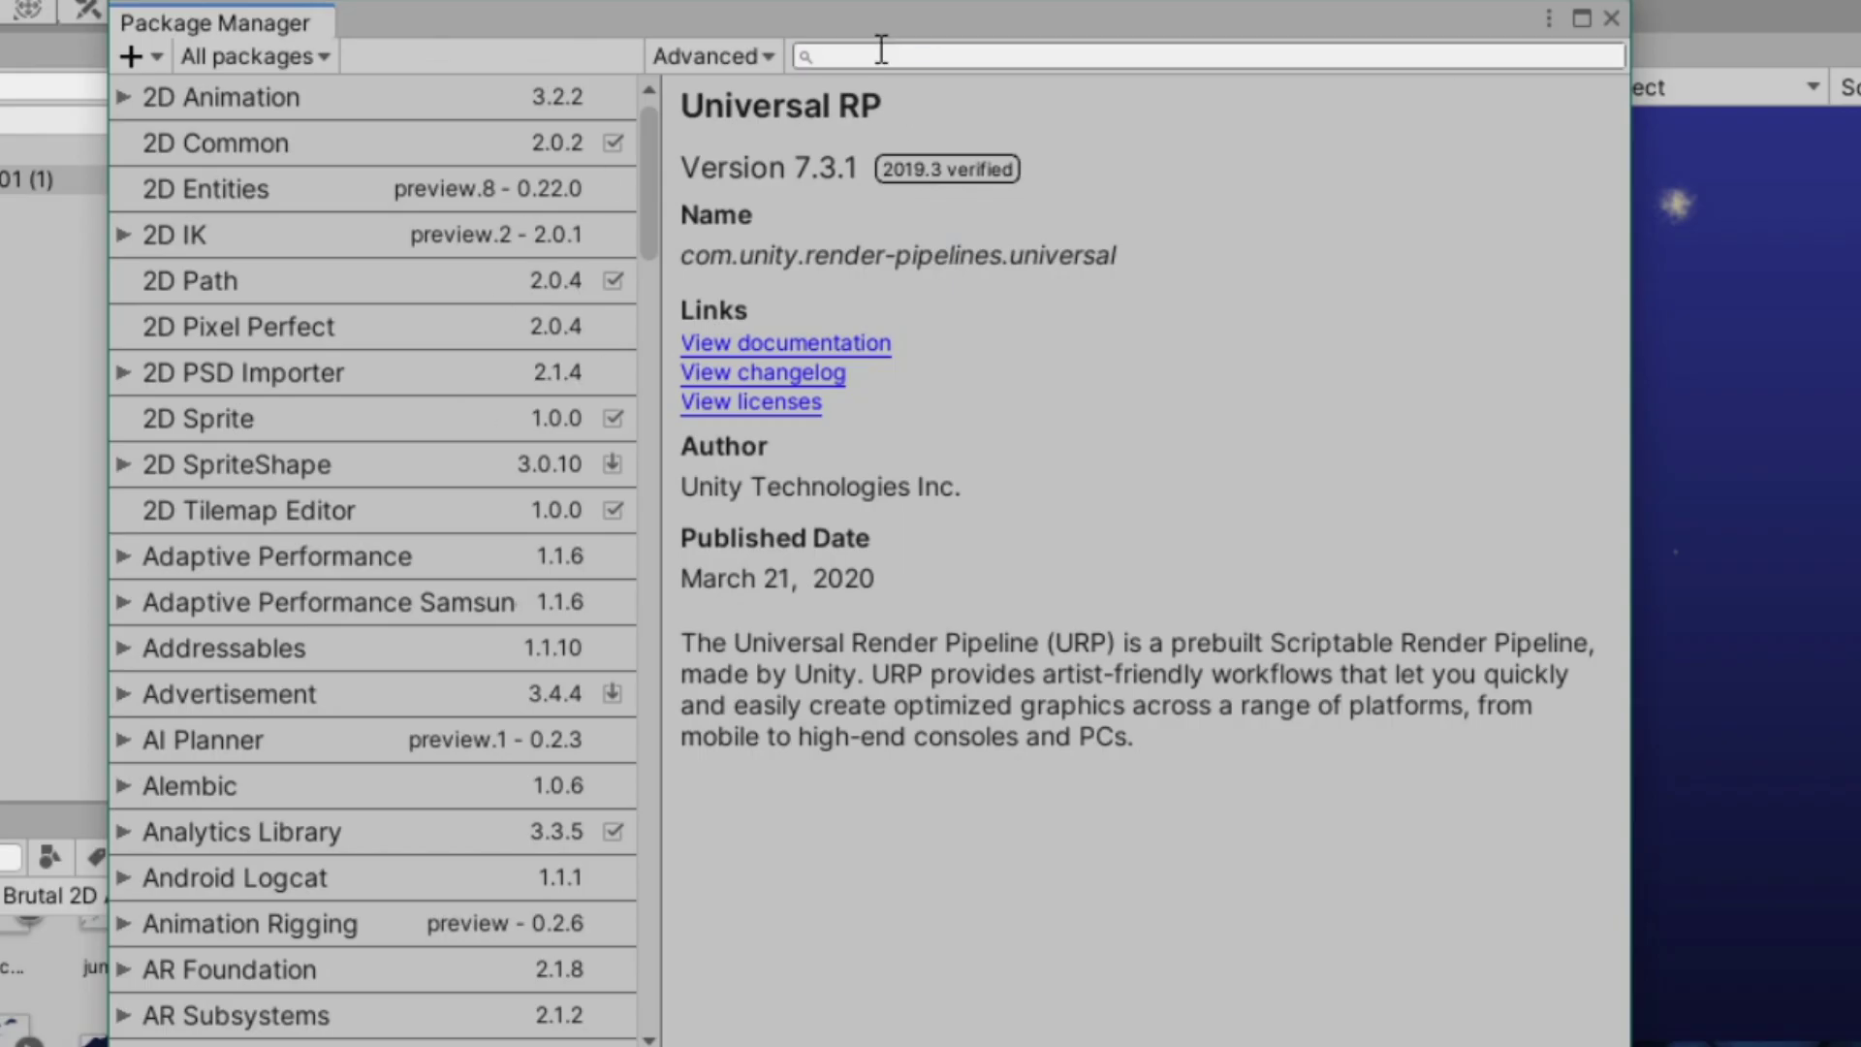
pyautogui.write('pip')
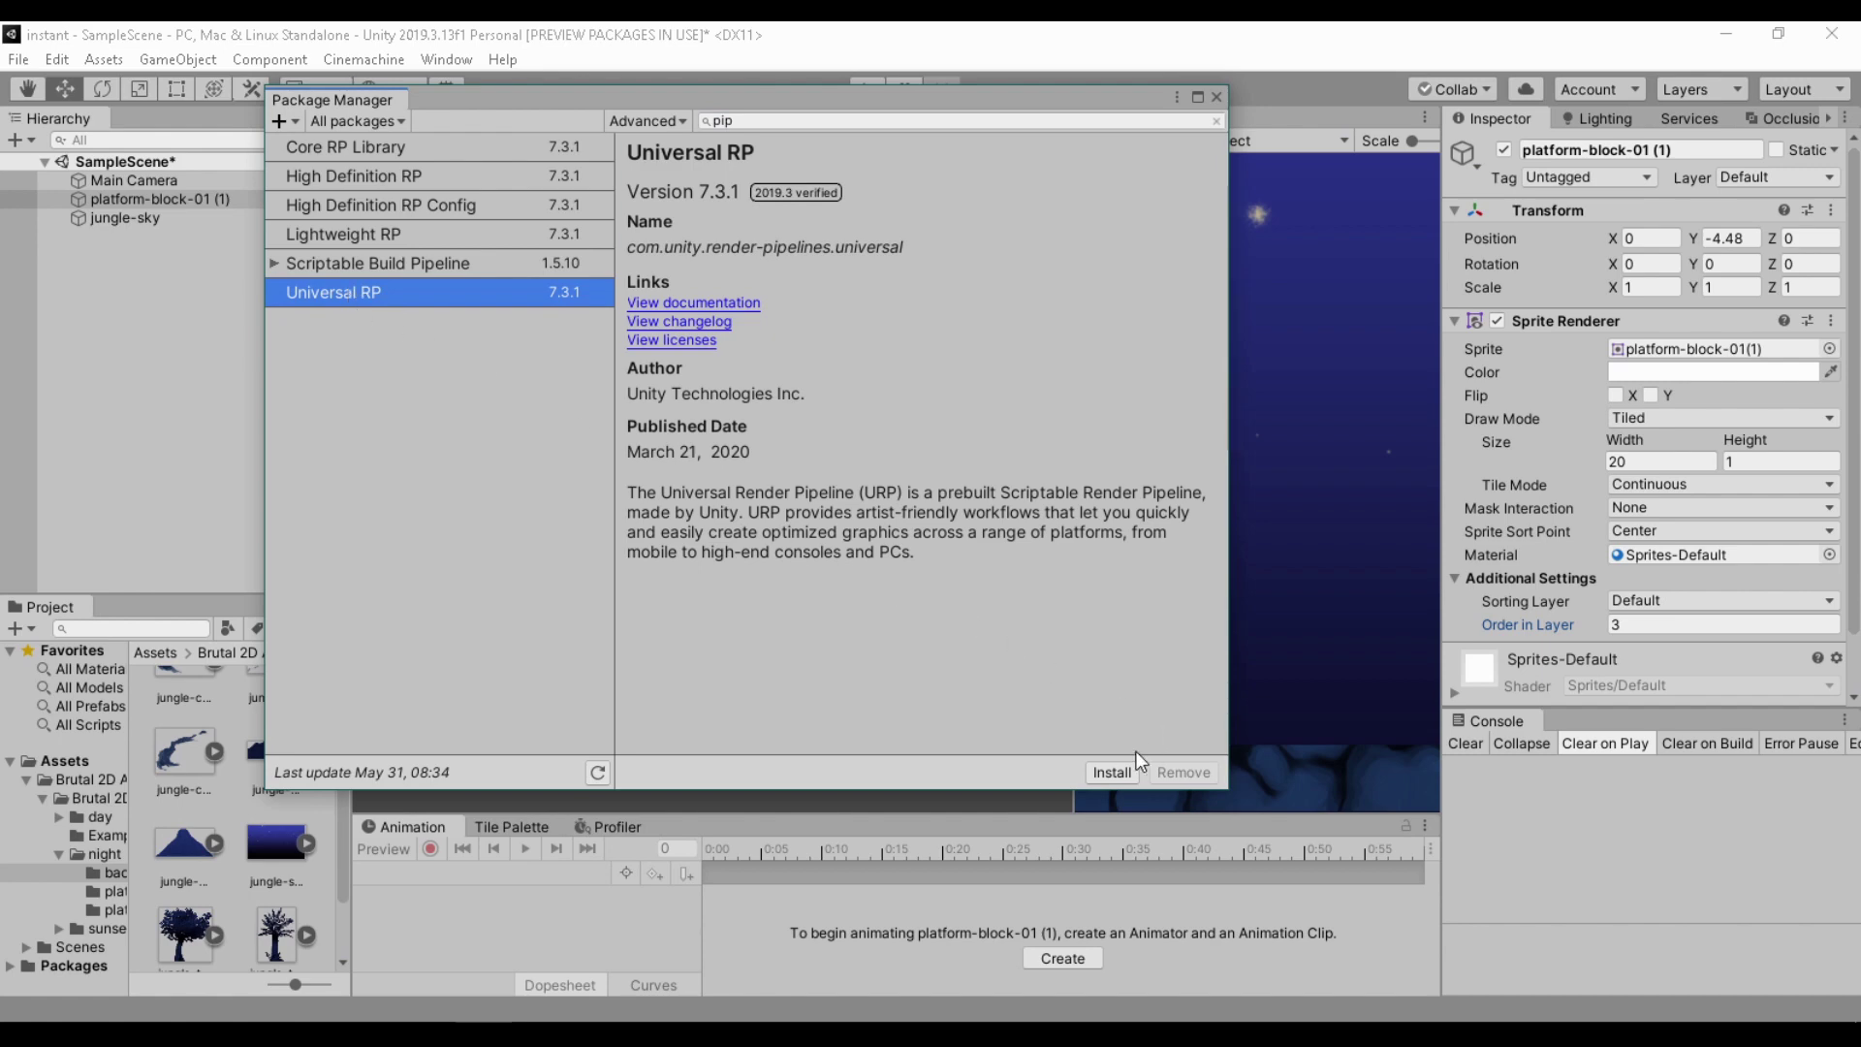
pyautogui.click(1110, 773)
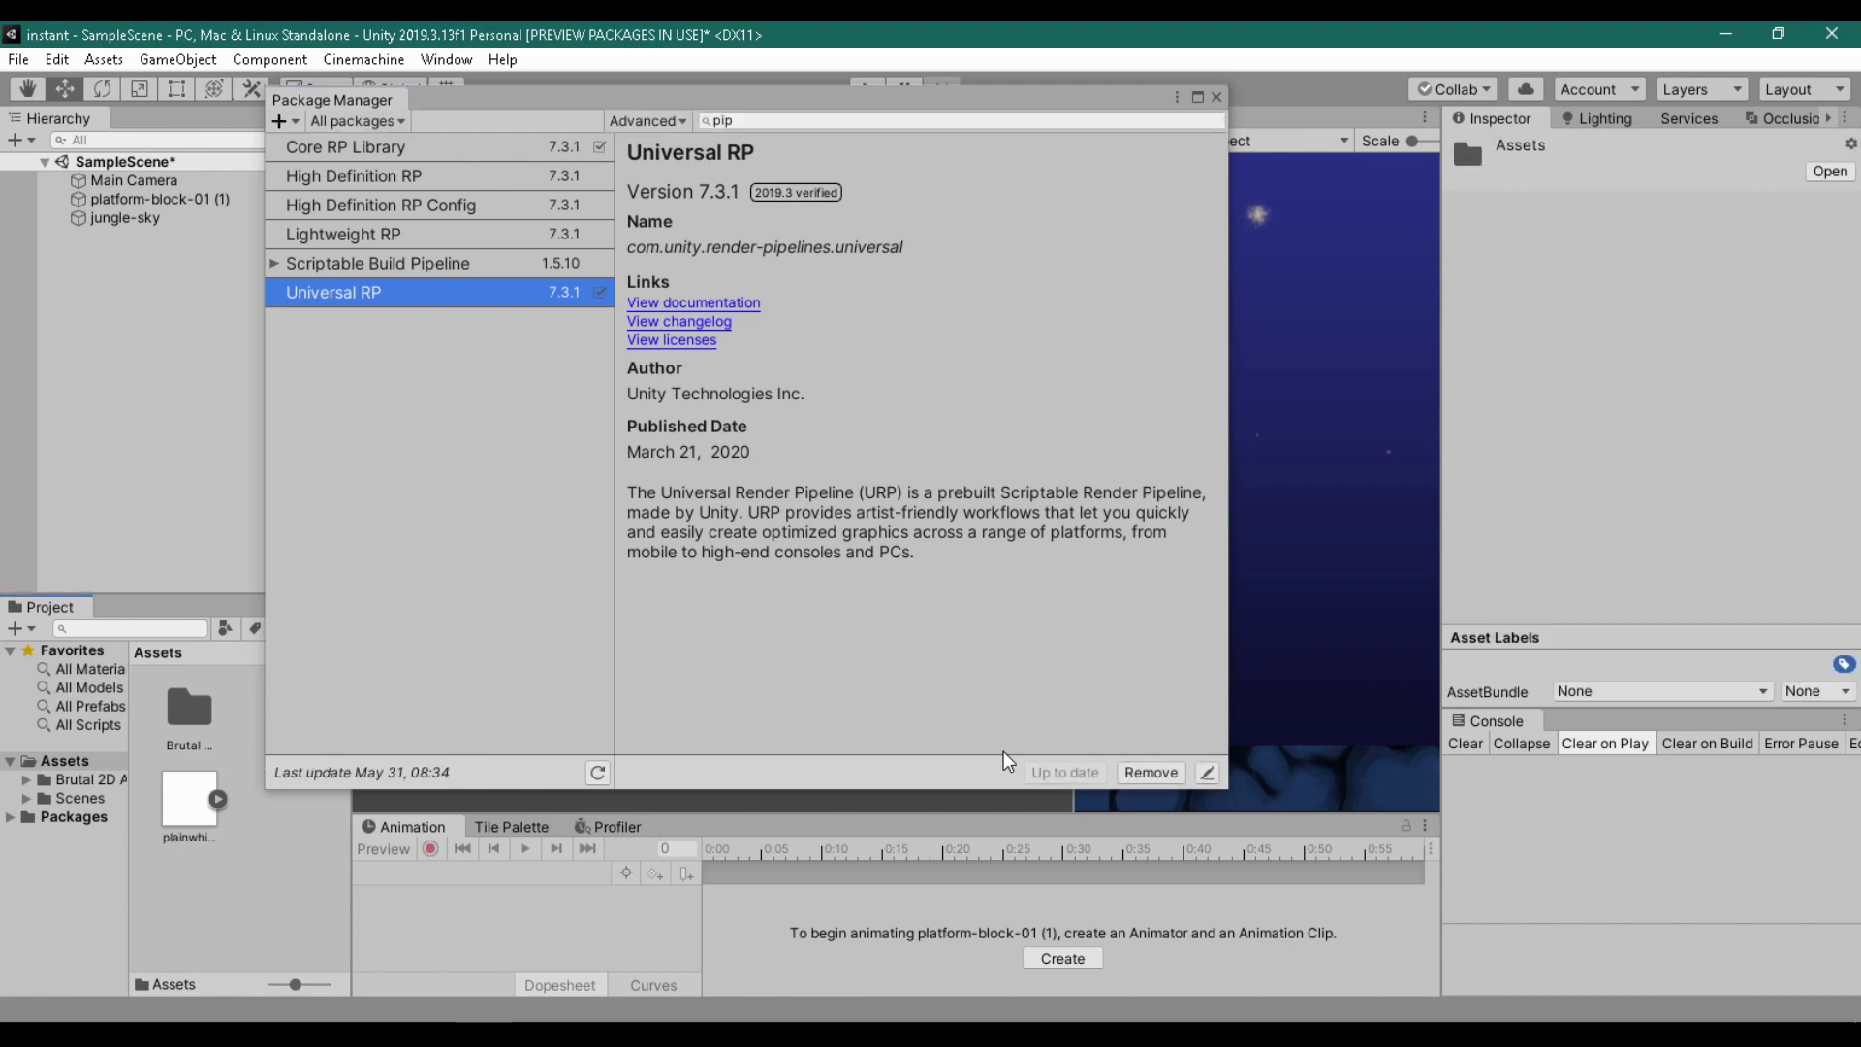
pyautogui.click(1217, 97)
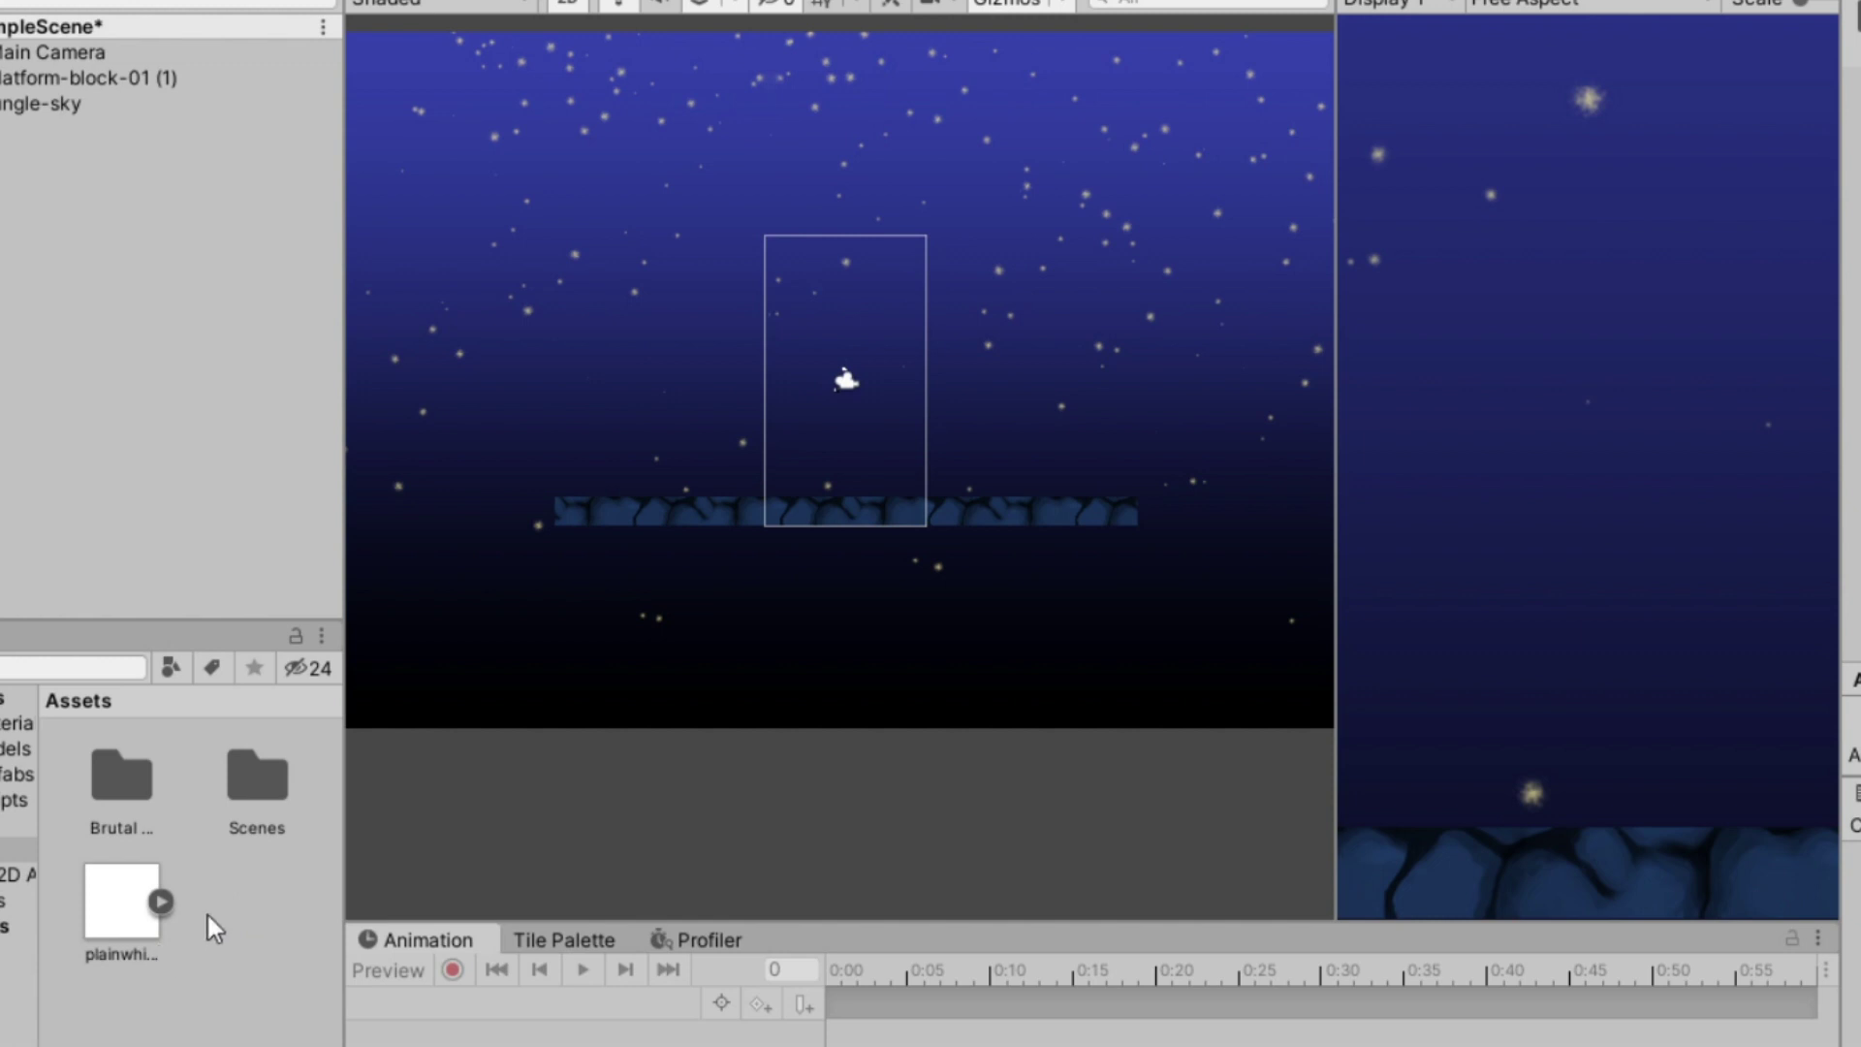
# Step: Create a Universal Render Pipeline asset with Forward Renderer in the Assets folder, keeping its default name
pyautogui.rightClick(251, 814)
pyautogui.moveTo(492, 89)
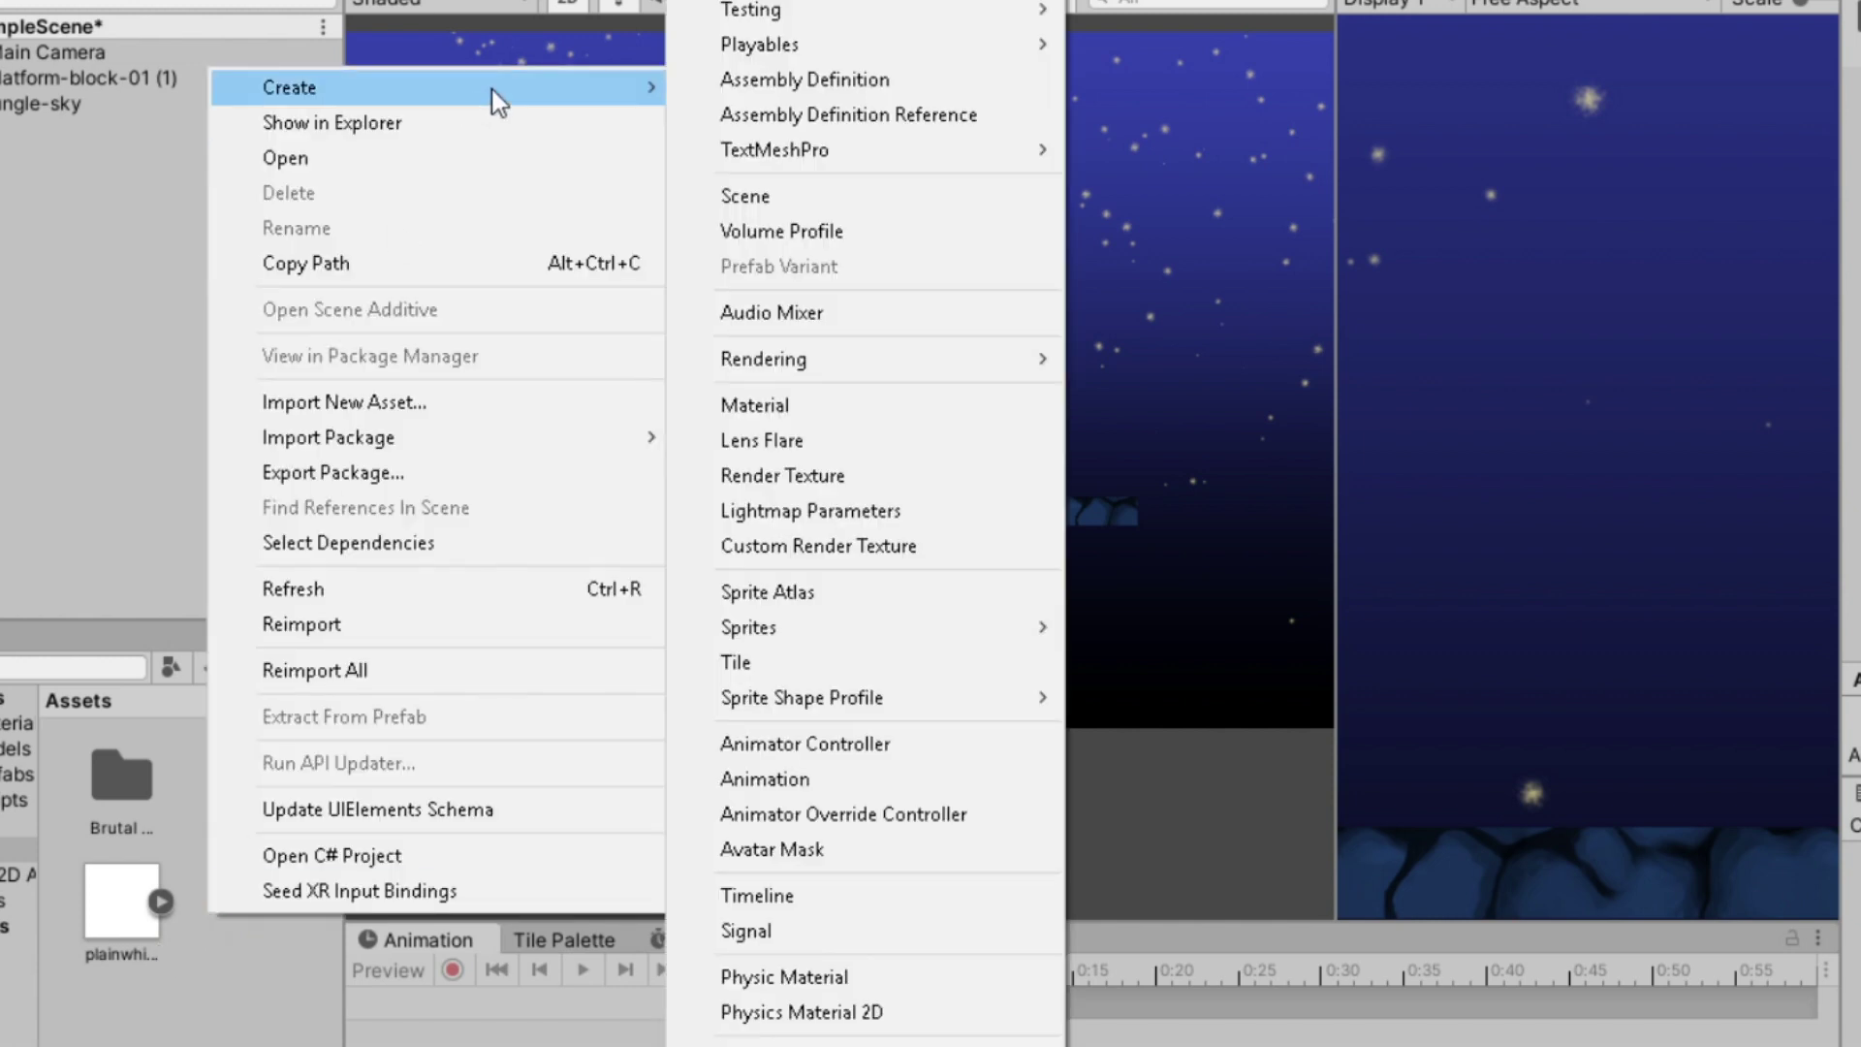
pyautogui.moveTo(769, 359)
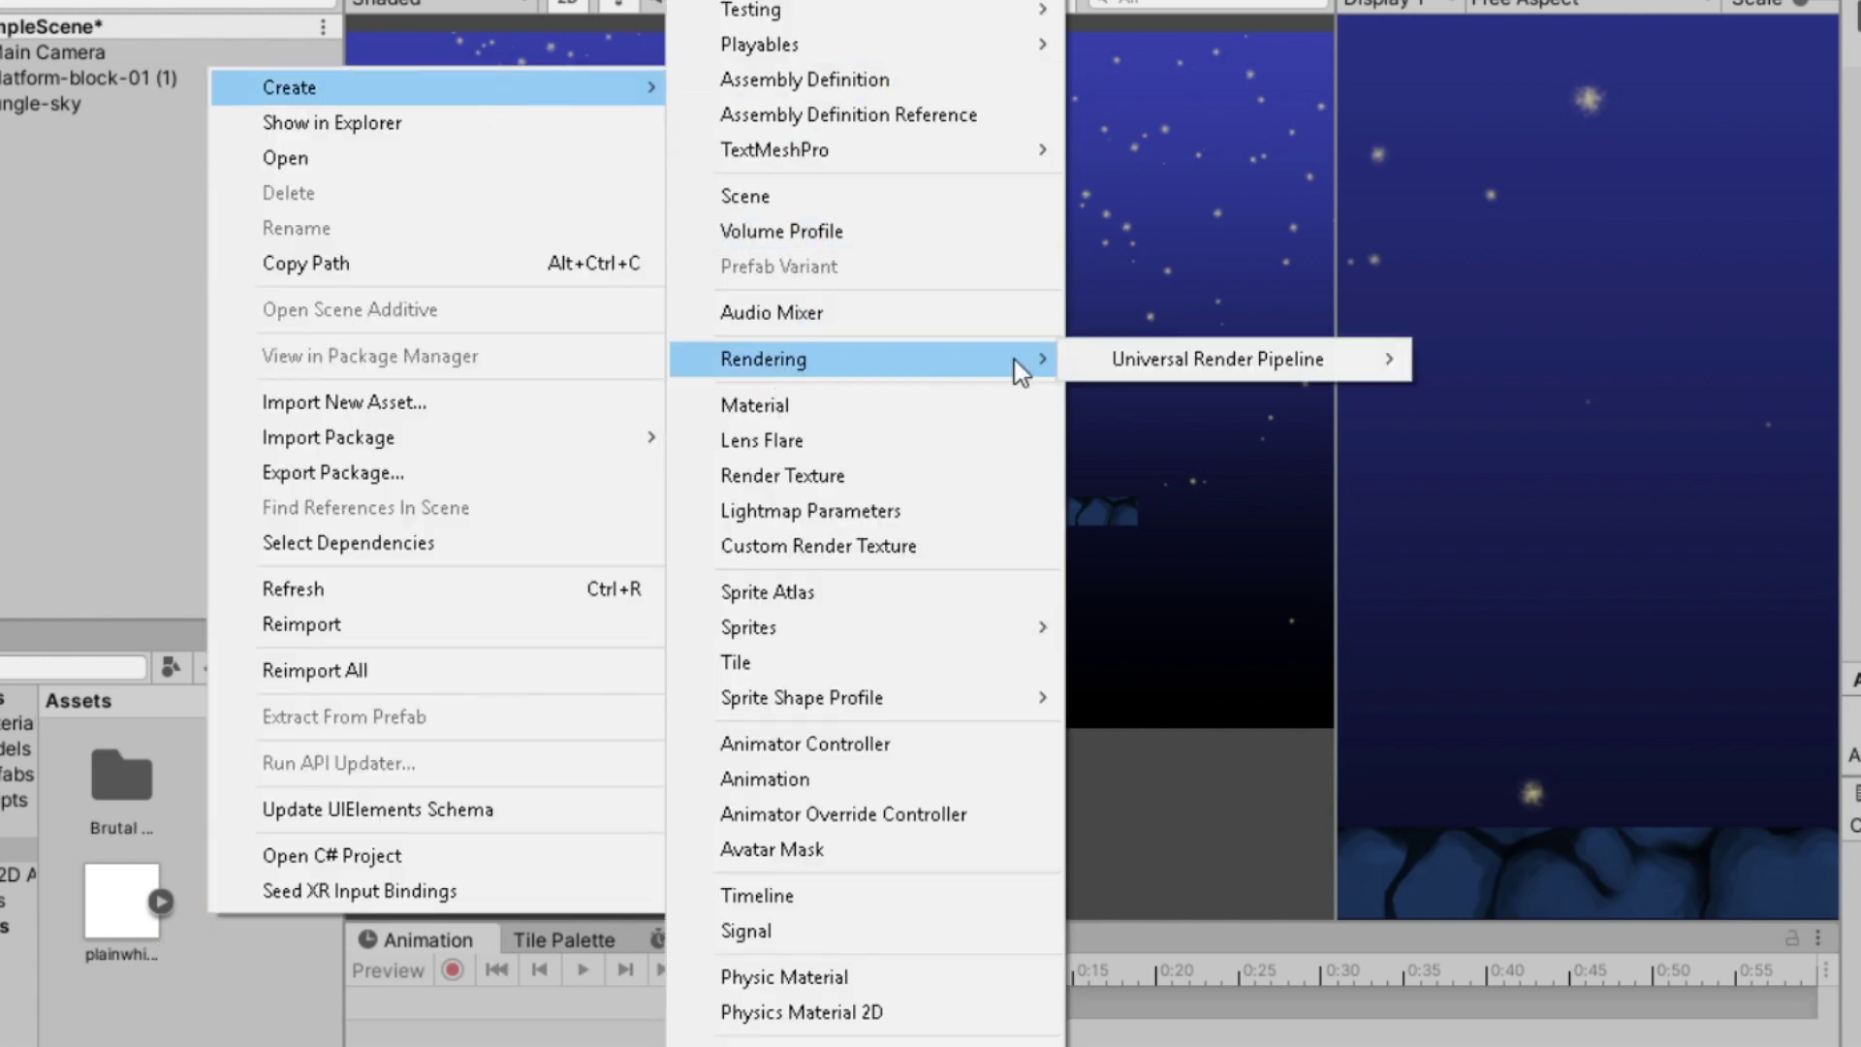
pyautogui.moveTo(1149, 367)
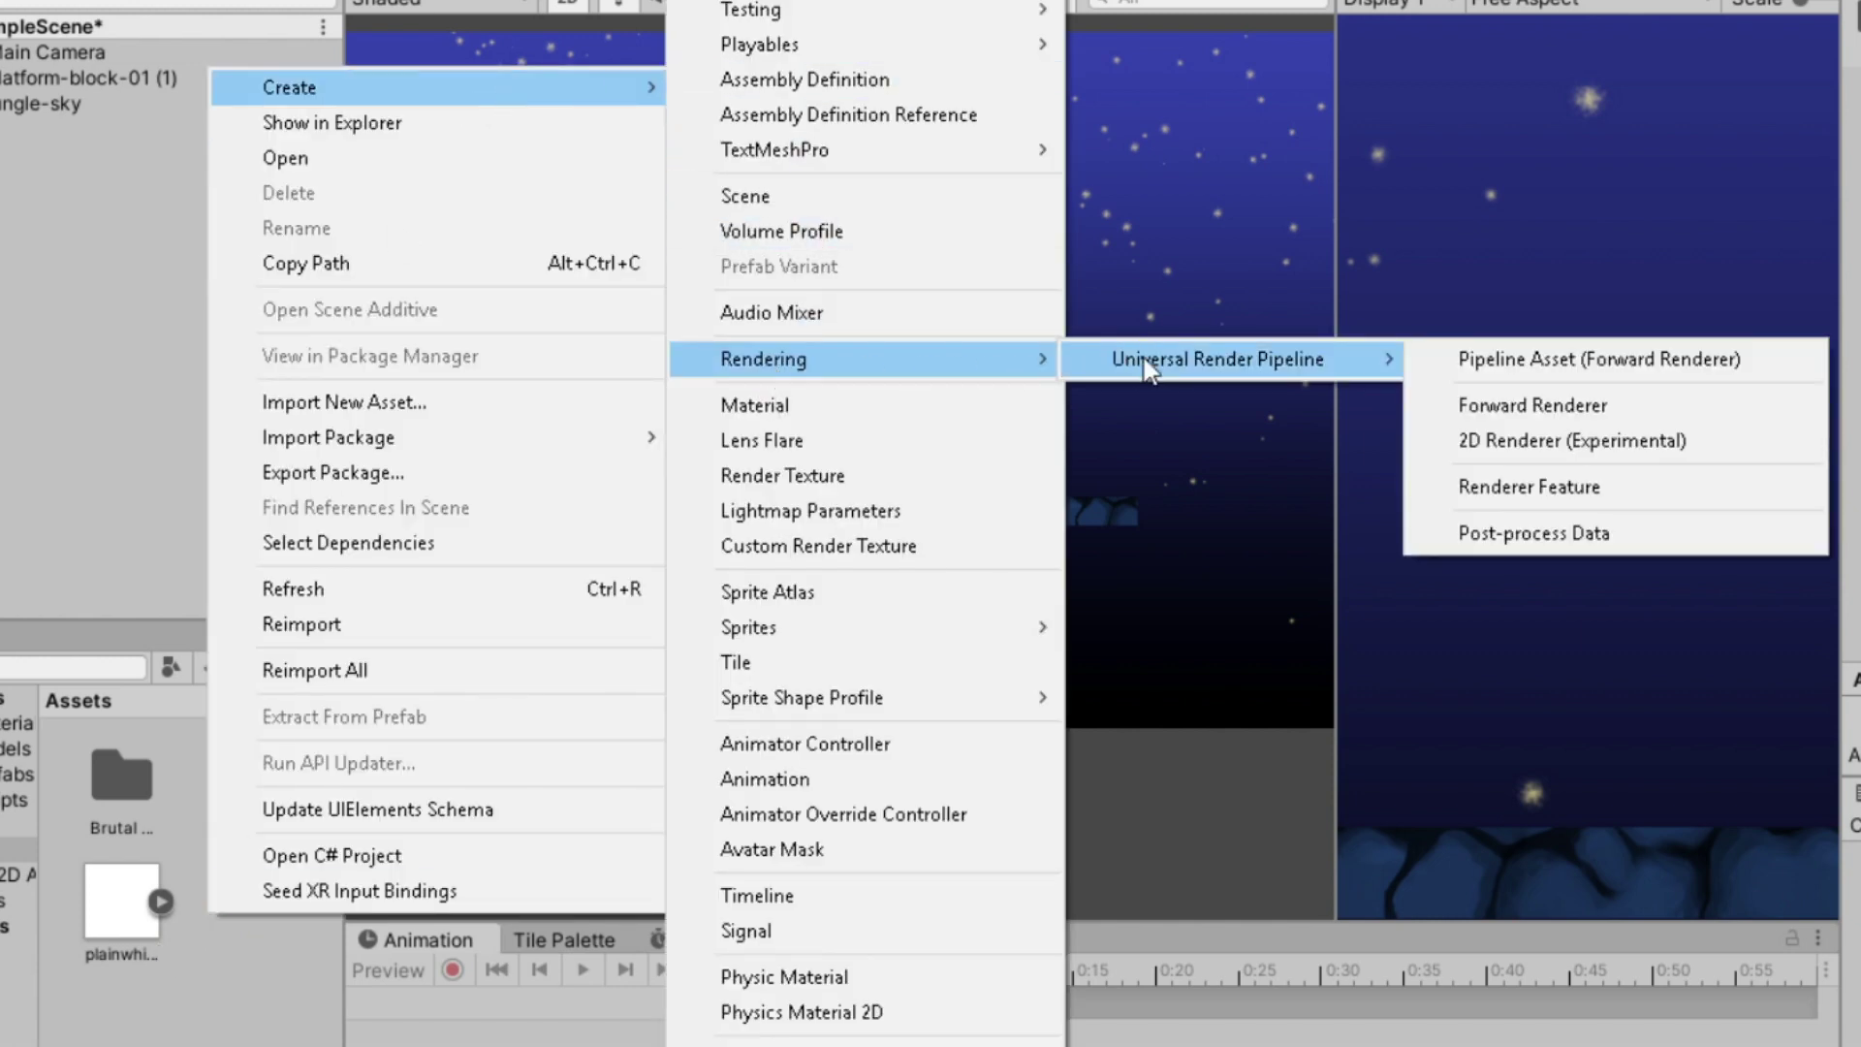
pyautogui.click(1528, 363)
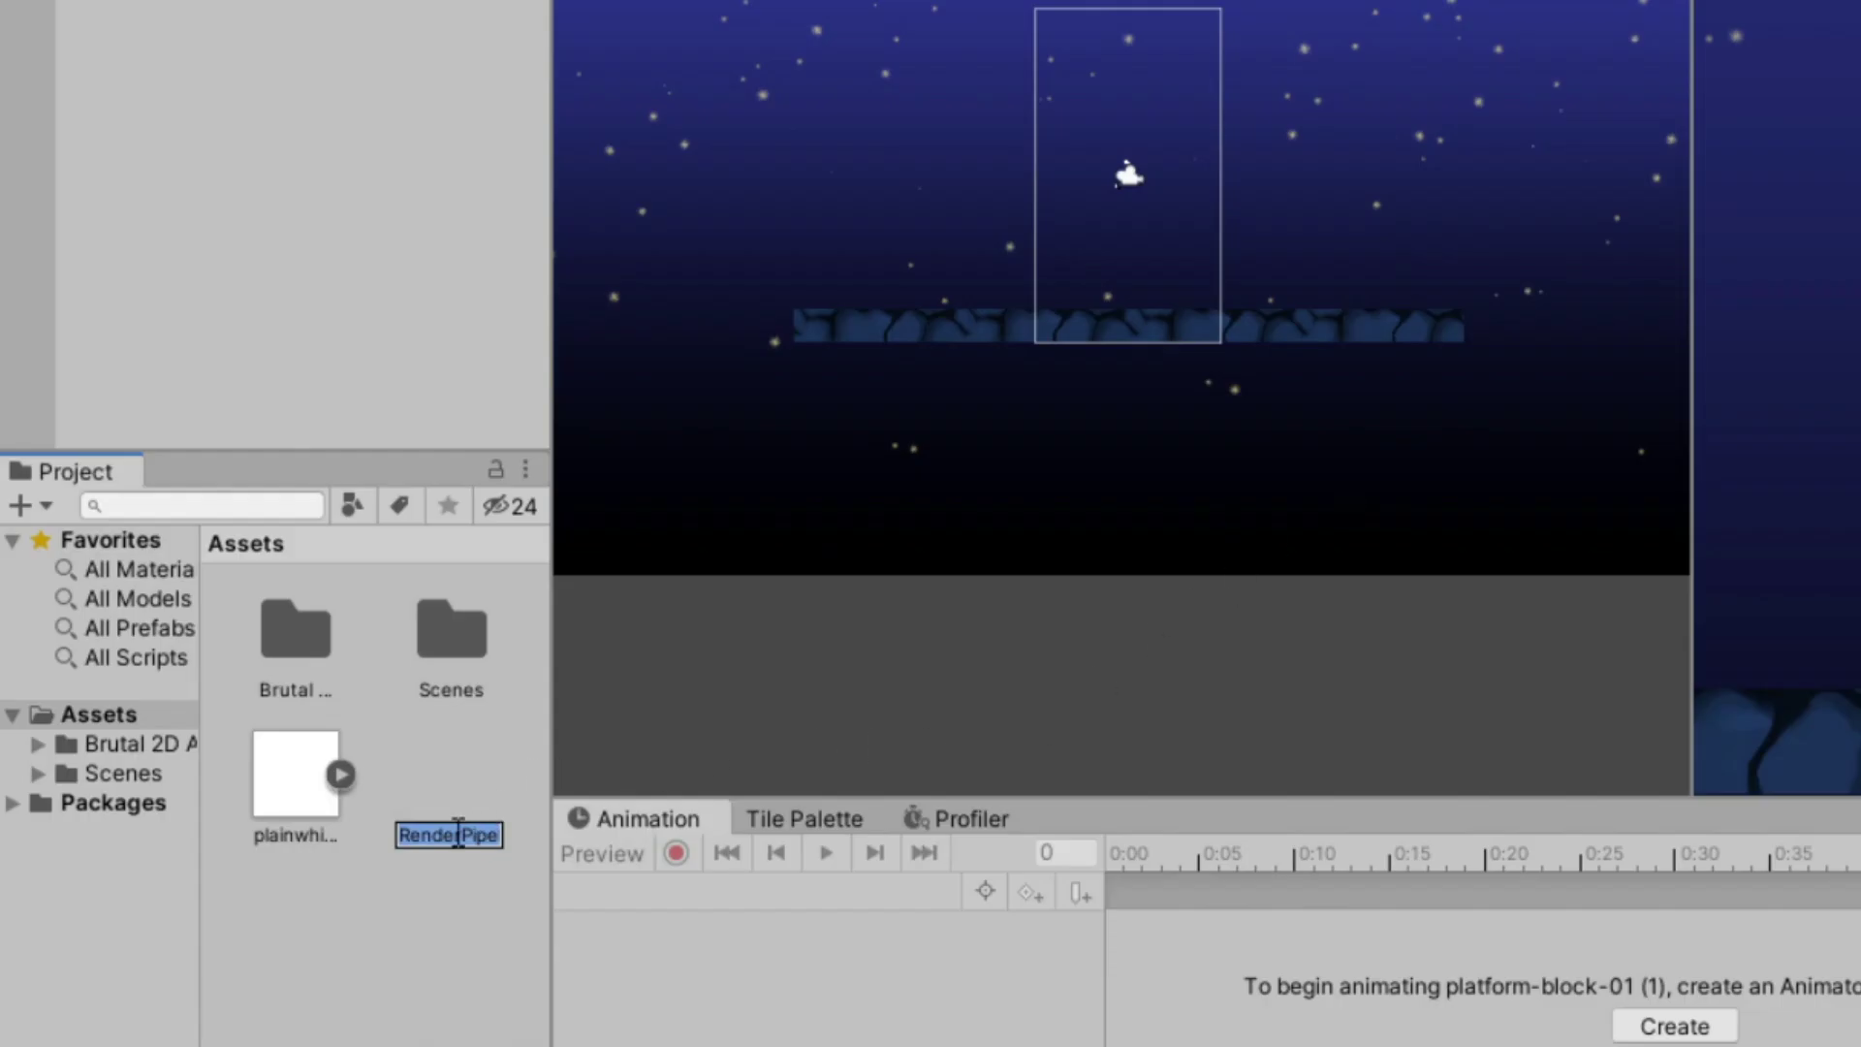
pyautogui.press('Home')
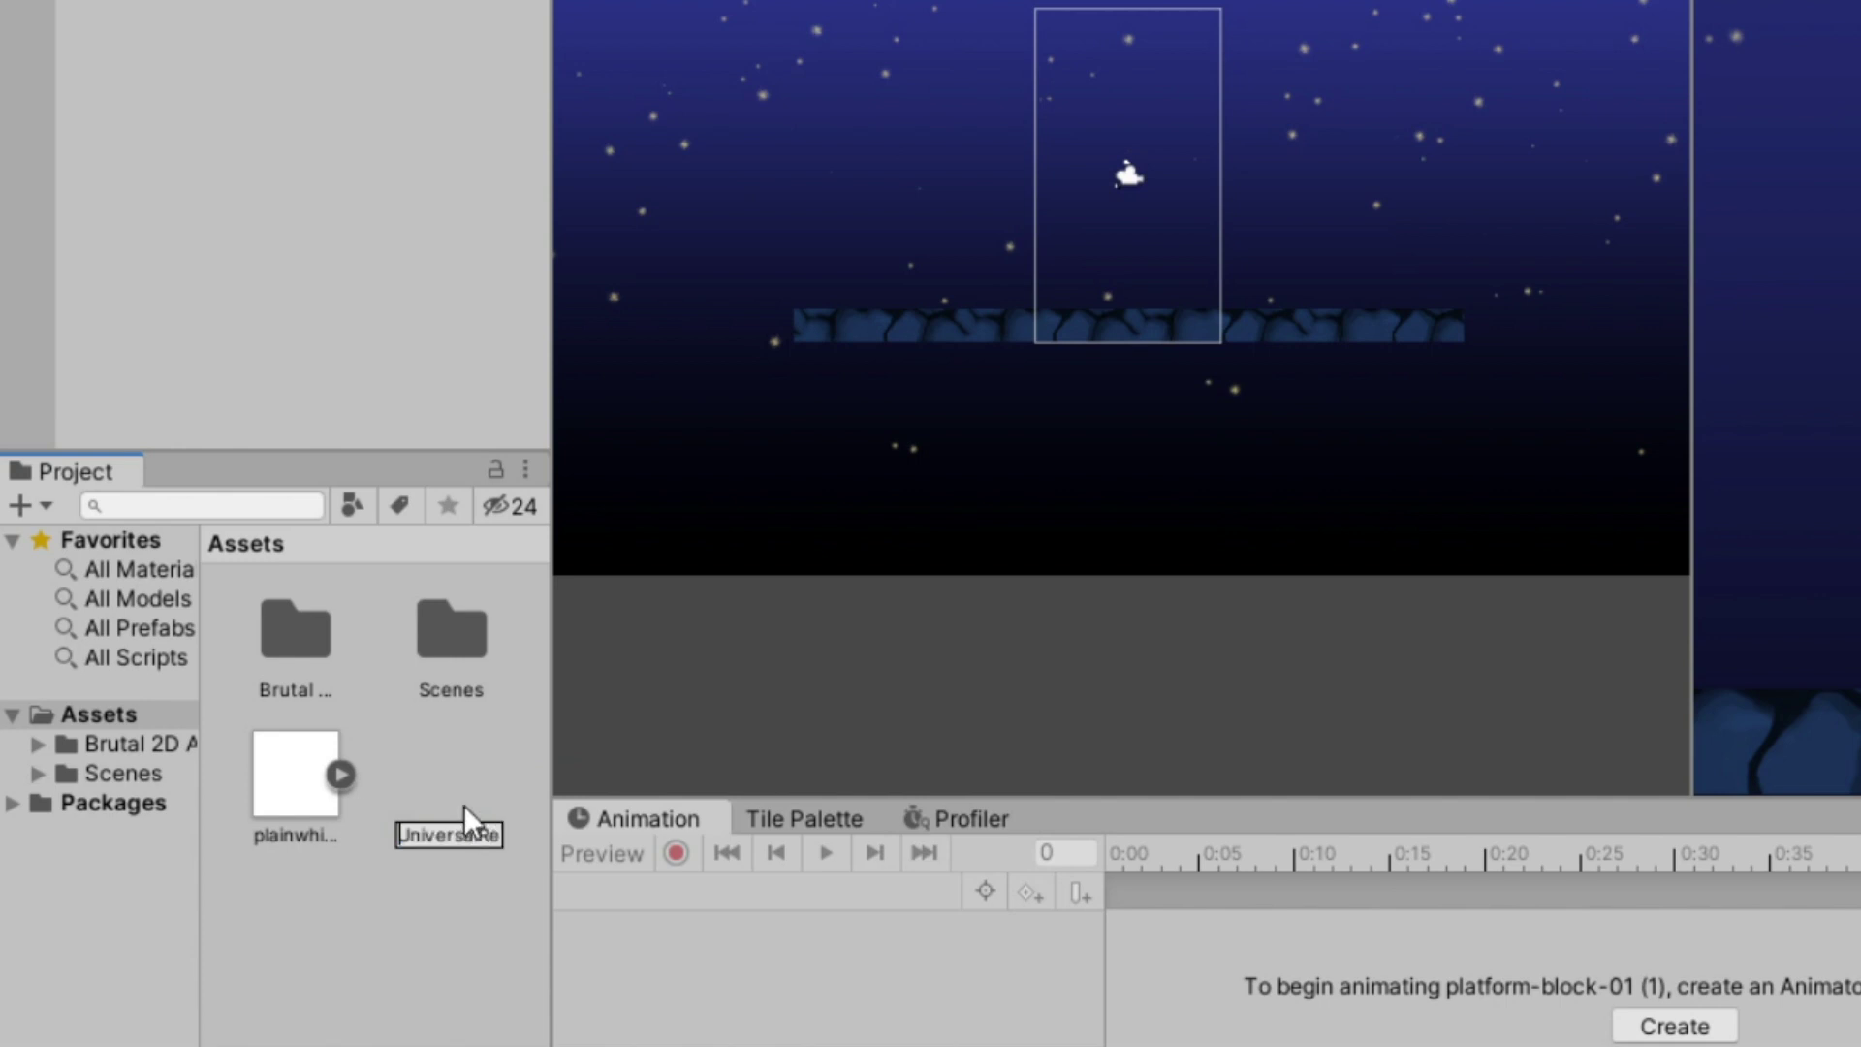
pyautogui.click(469, 881)
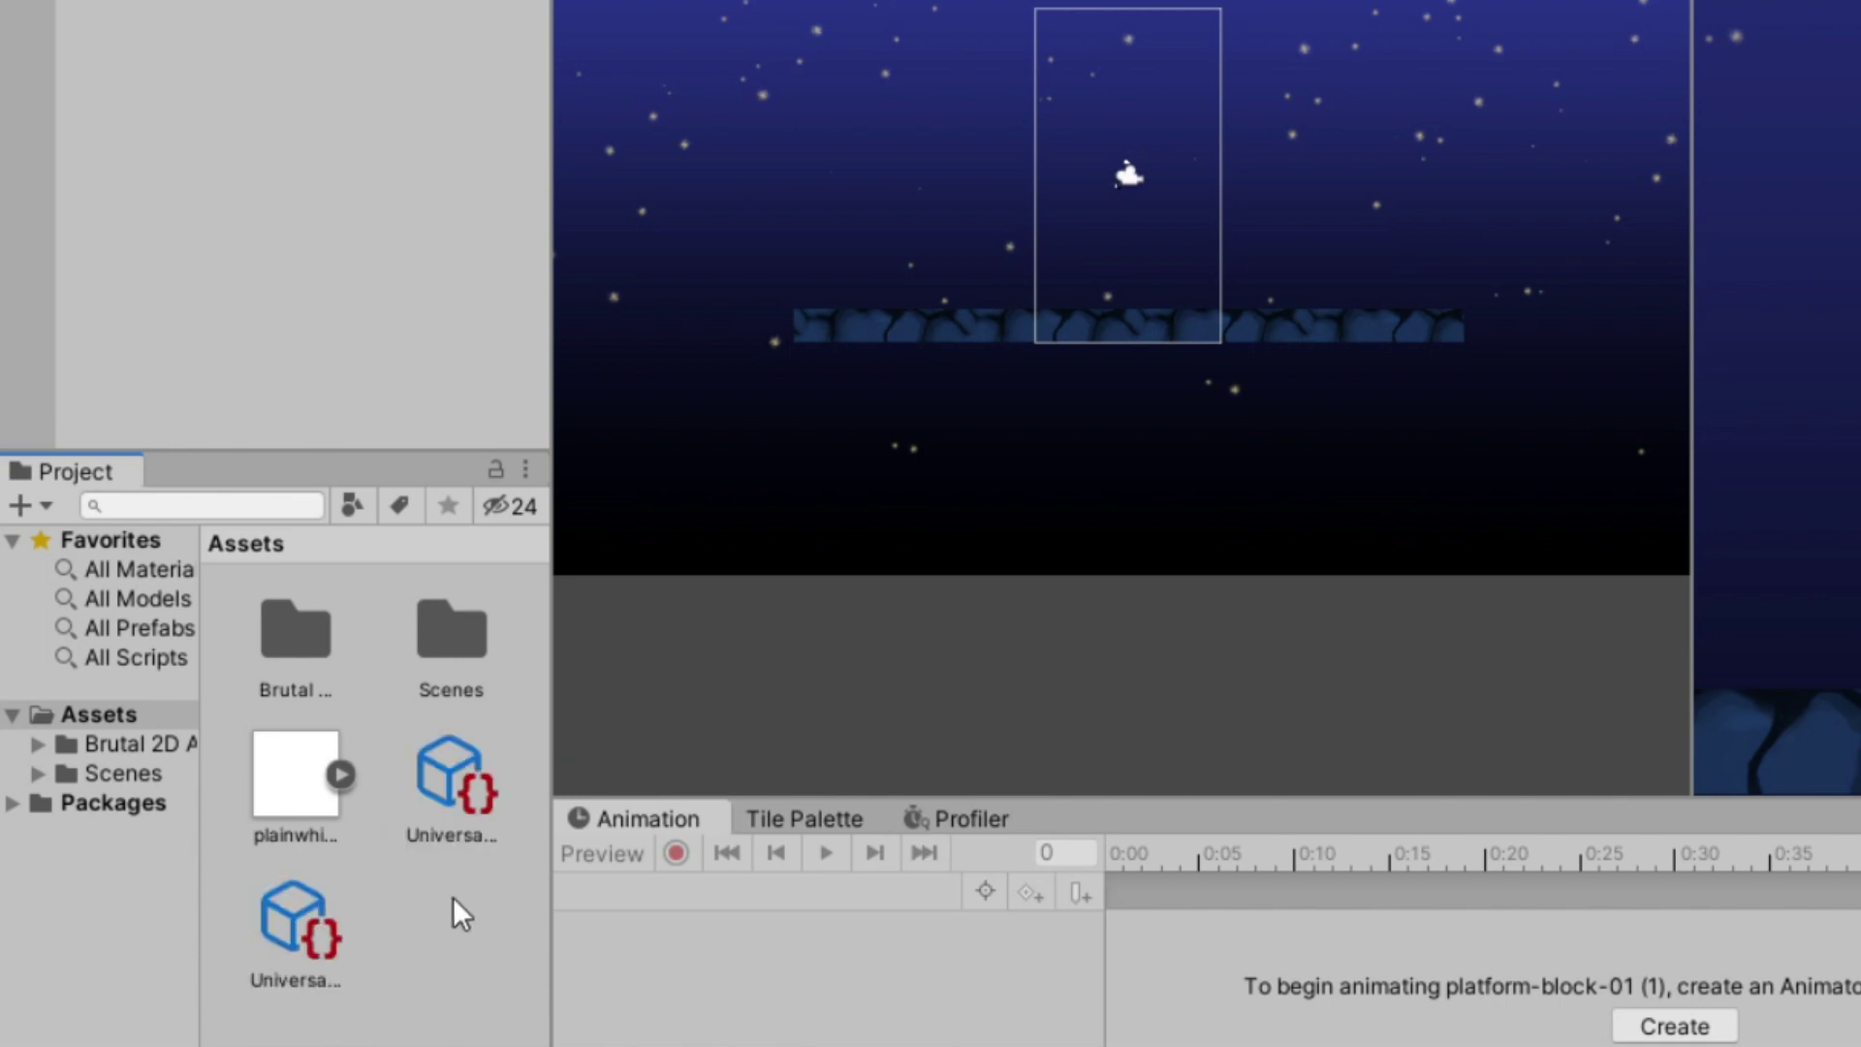
# Step: Delete the UniversalRenderPipelineAsset_Renderer asset from the project
pyautogui.click(301, 938)
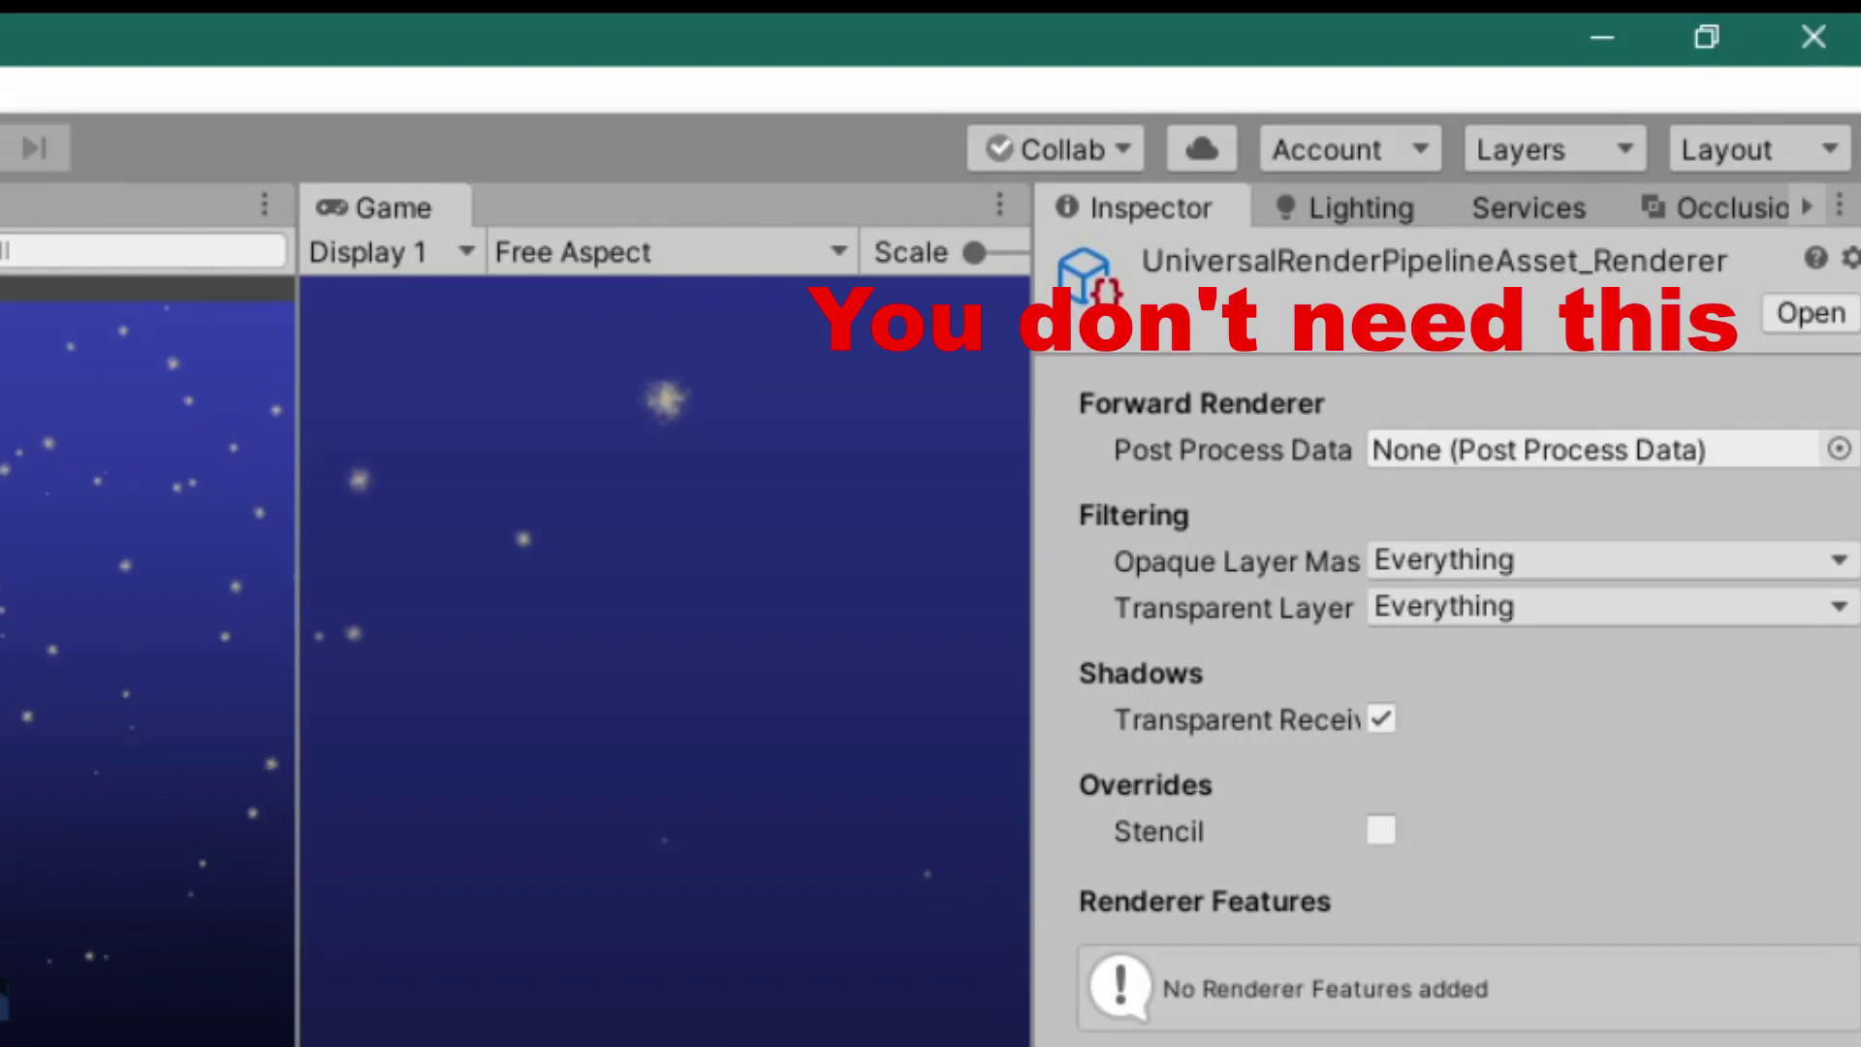
pyautogui.press('Delete')
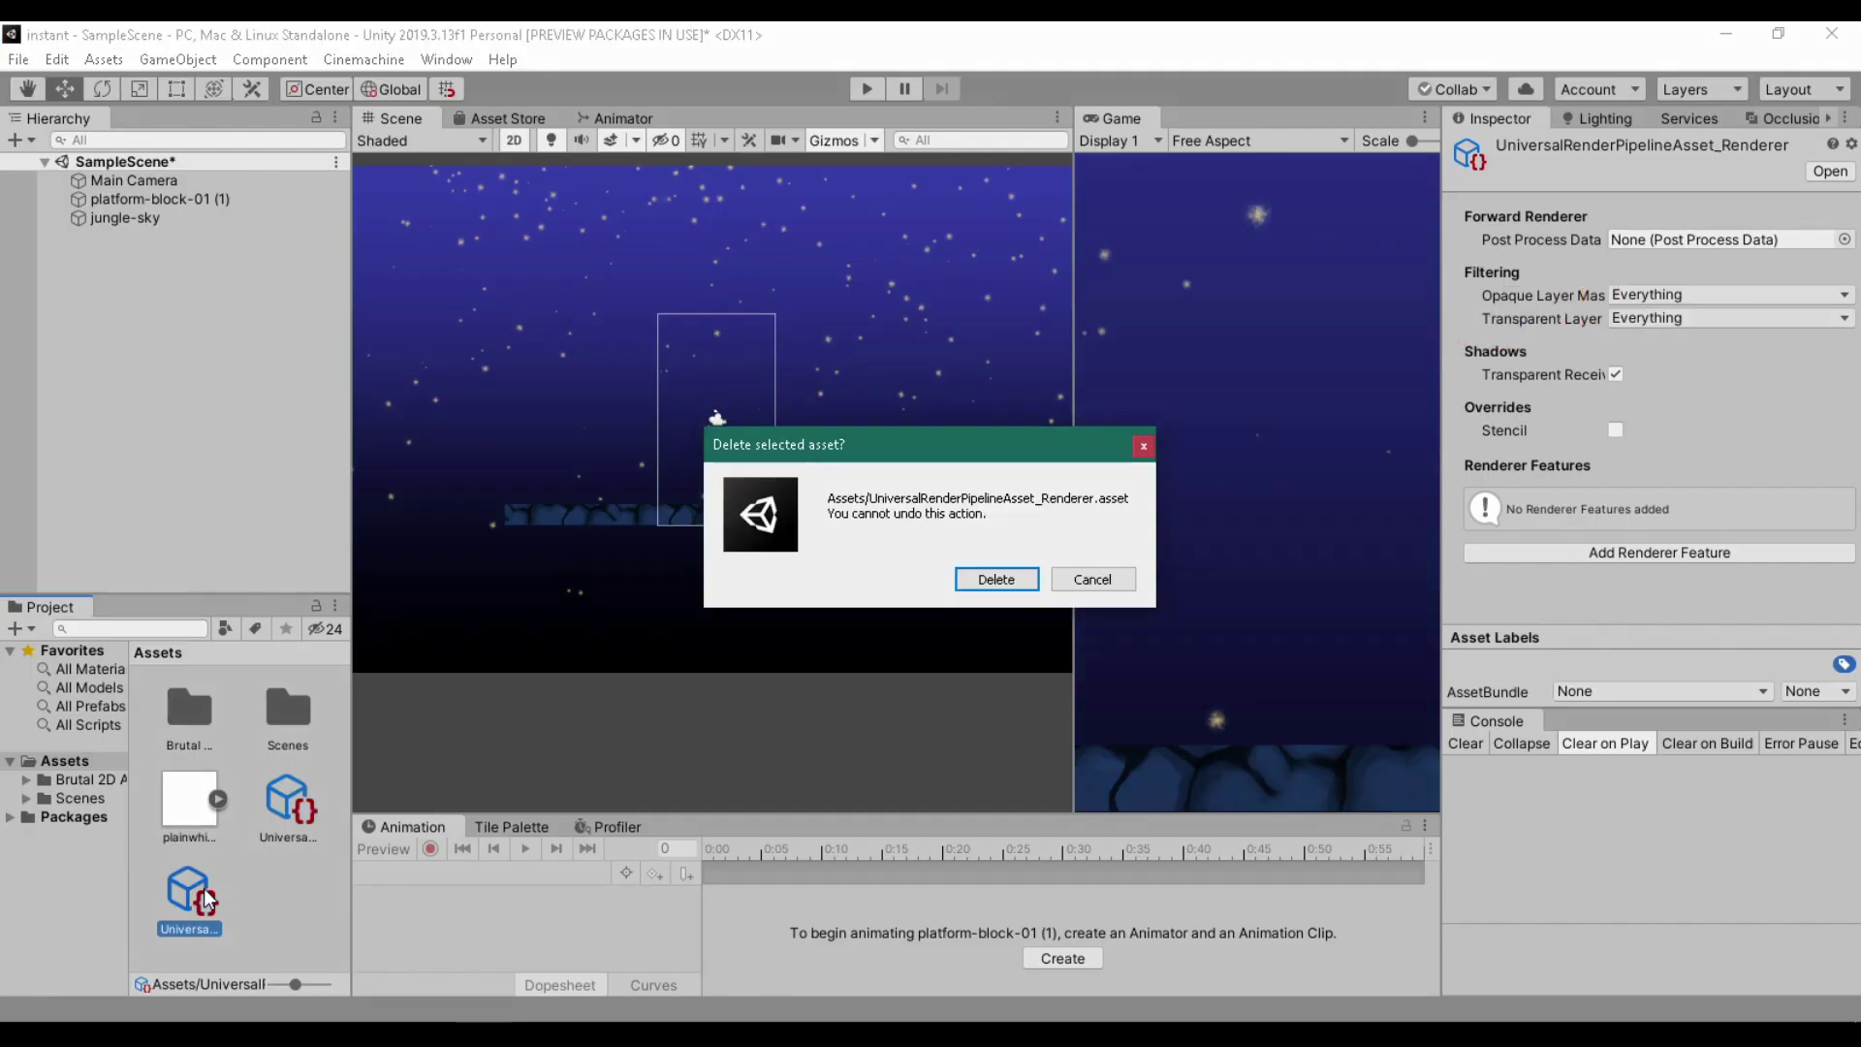
pyautogui.press('Return')
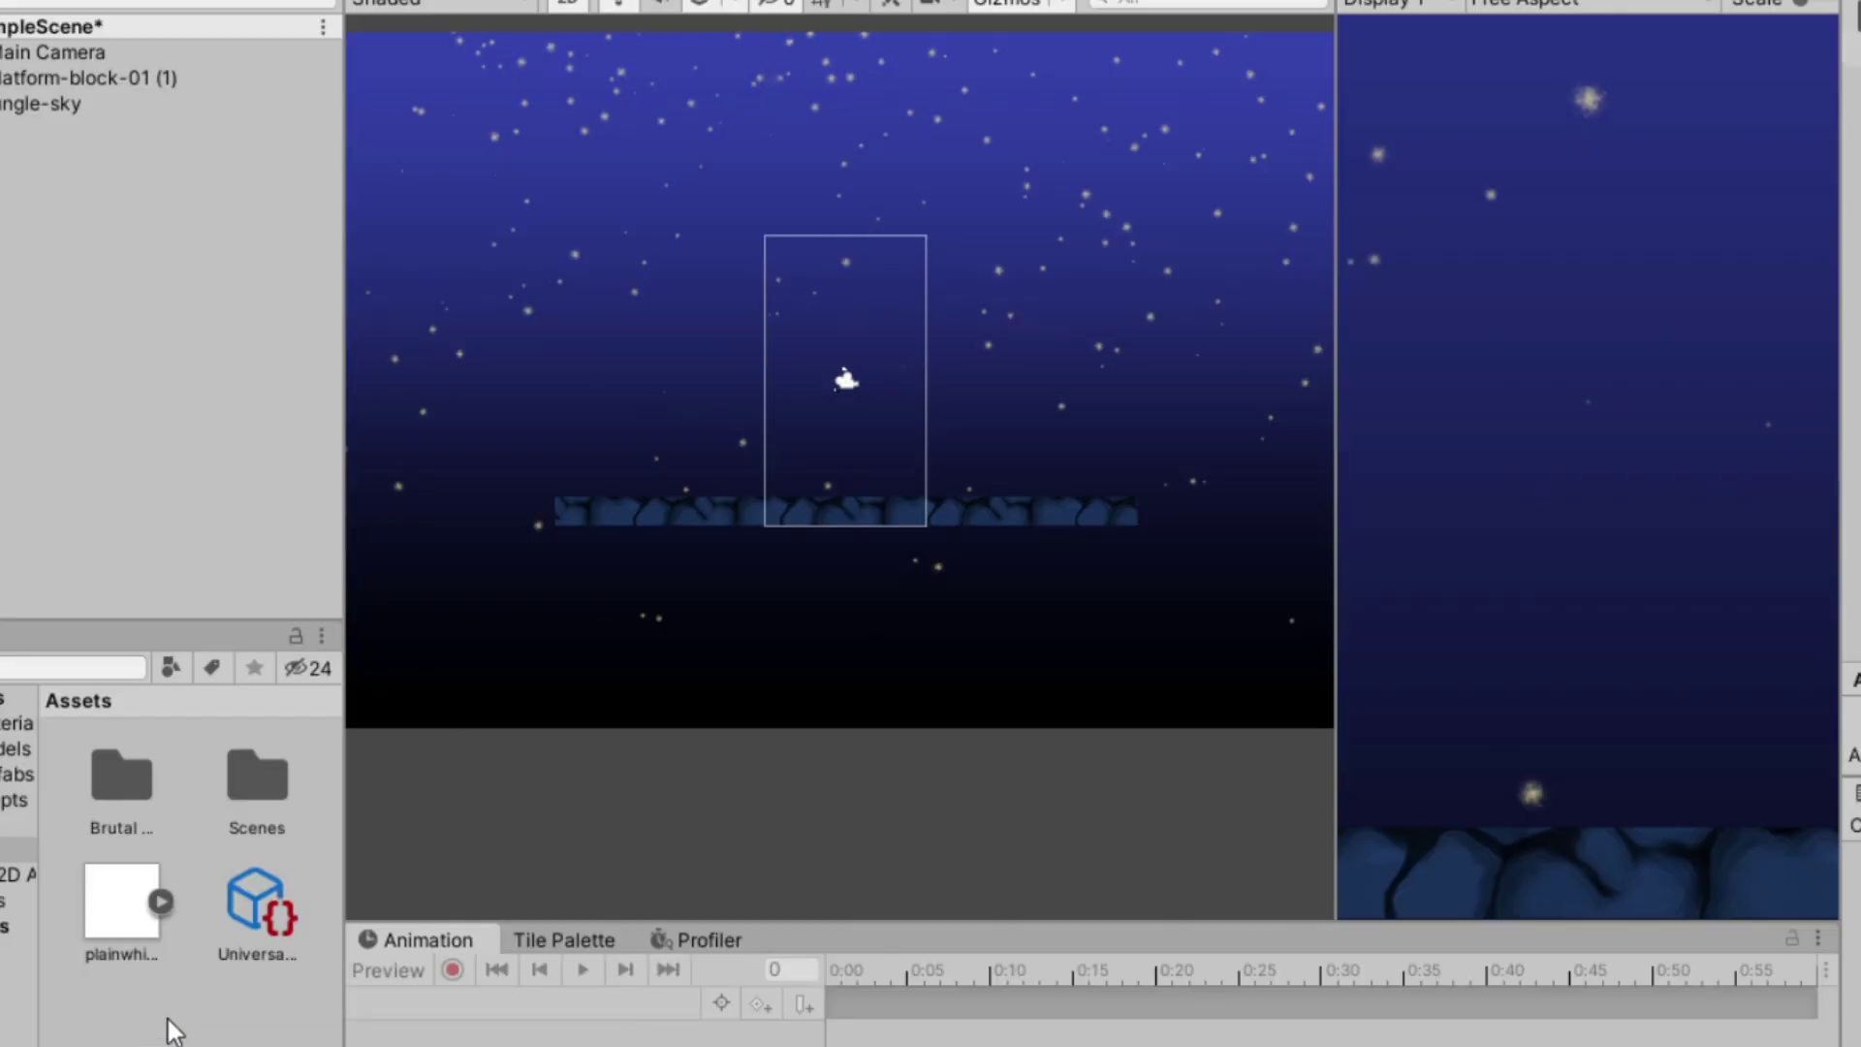
# Step: Create a 2D Renderer (Experimental) asset in the Assets folder and name it "2D Renderer Data"
pyautogui.rightClick(173, 1027)
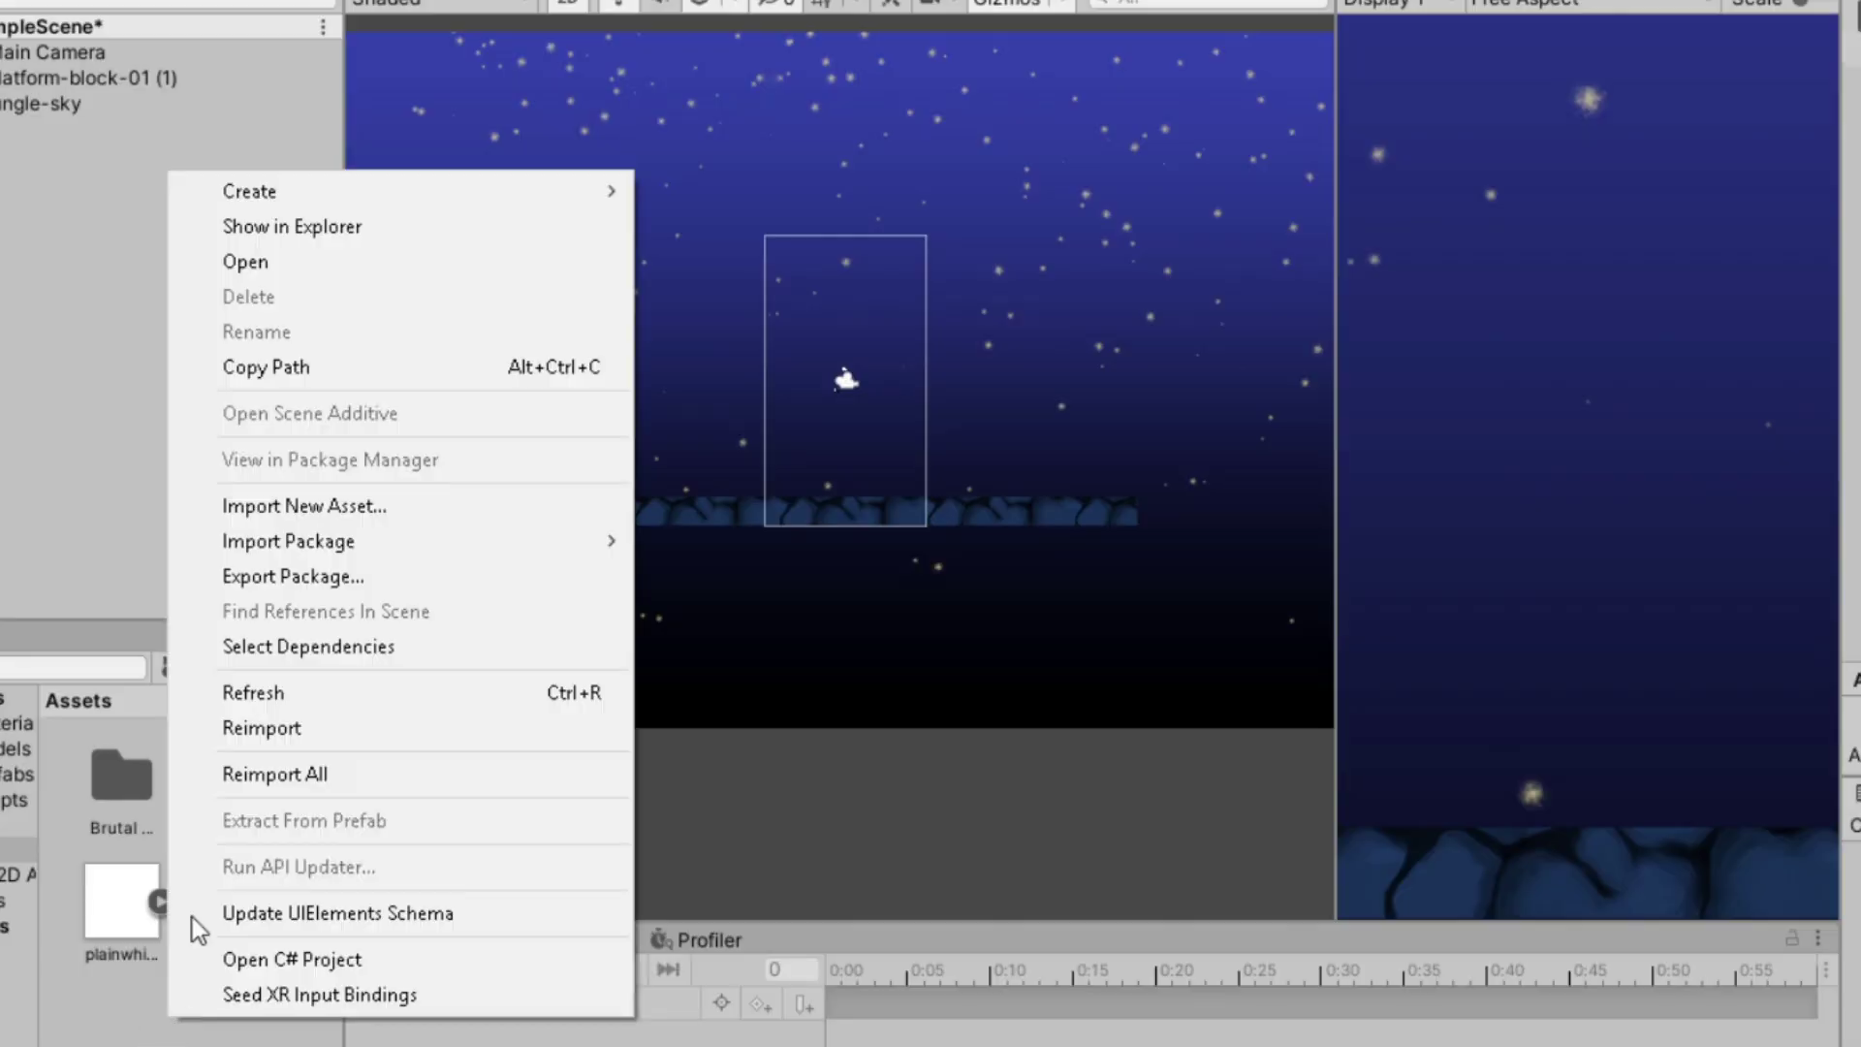
pyautogui.moveTo(378, 197)
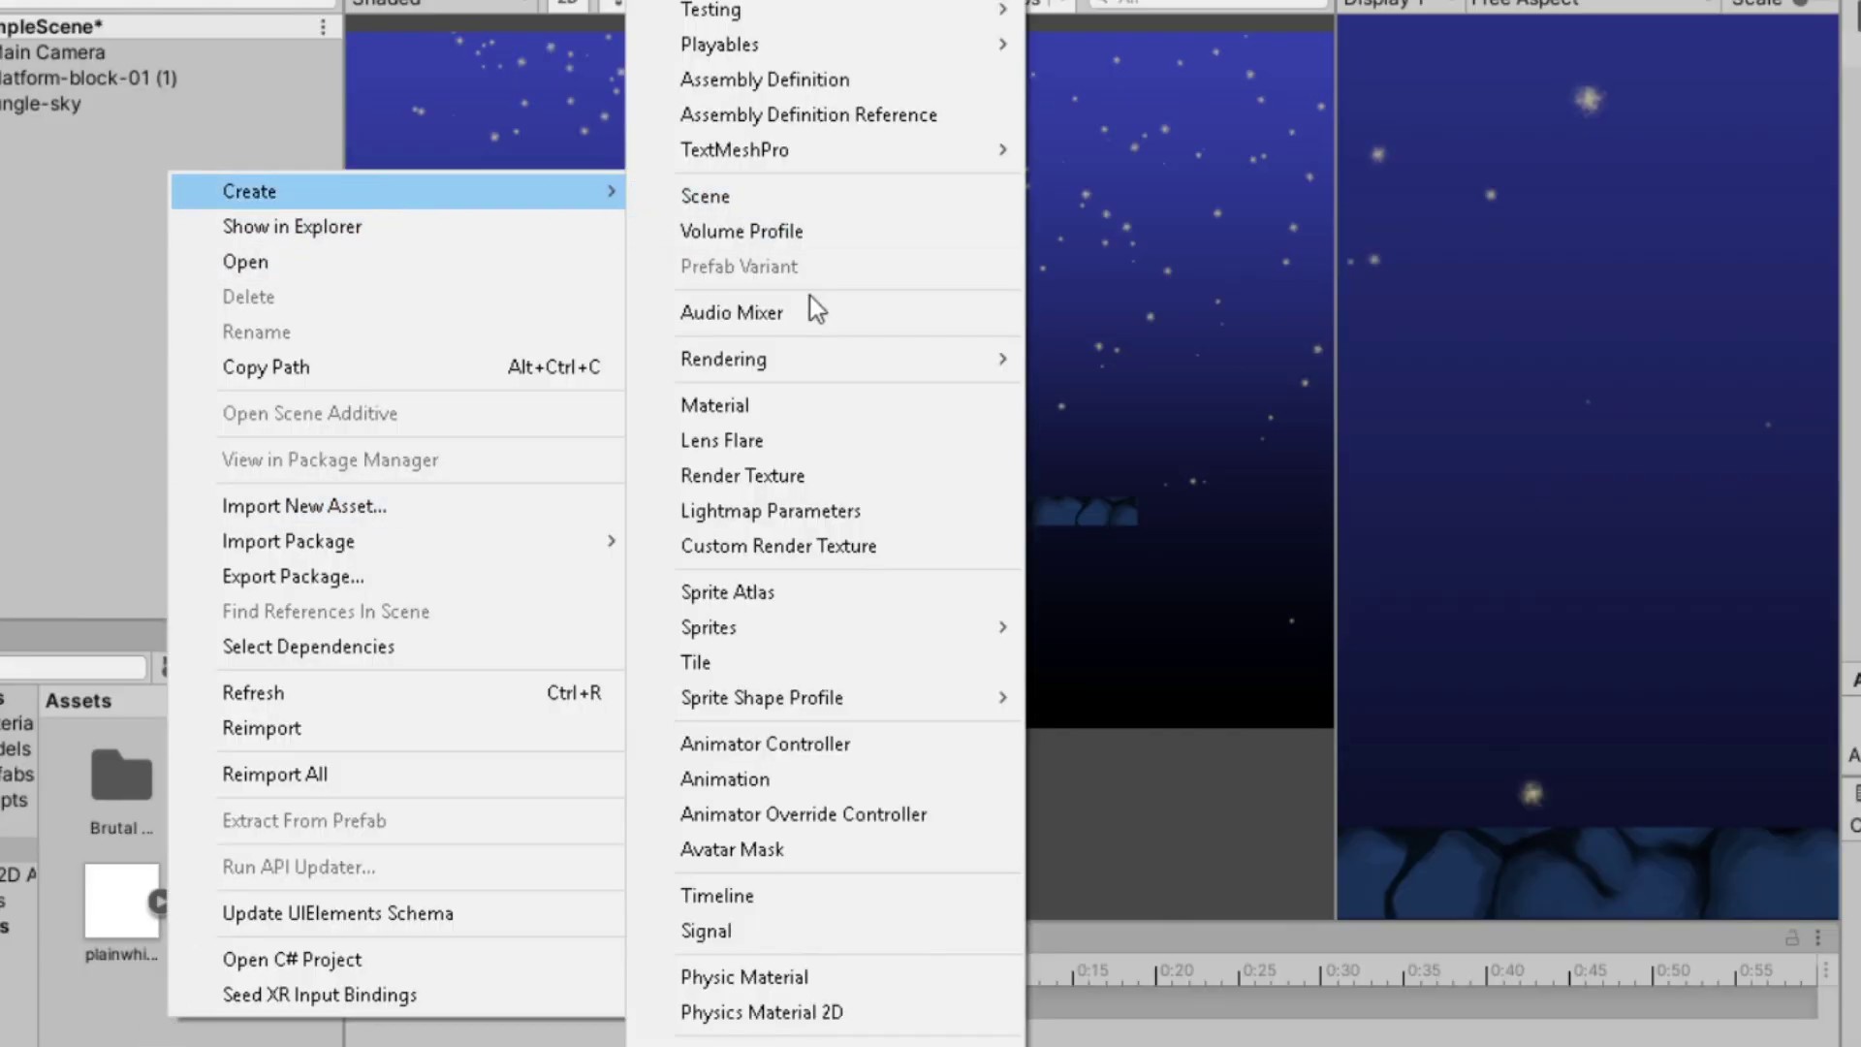
pyautogui.moveTo(863, 361)
pyautogui.moveTo(1218, 366)
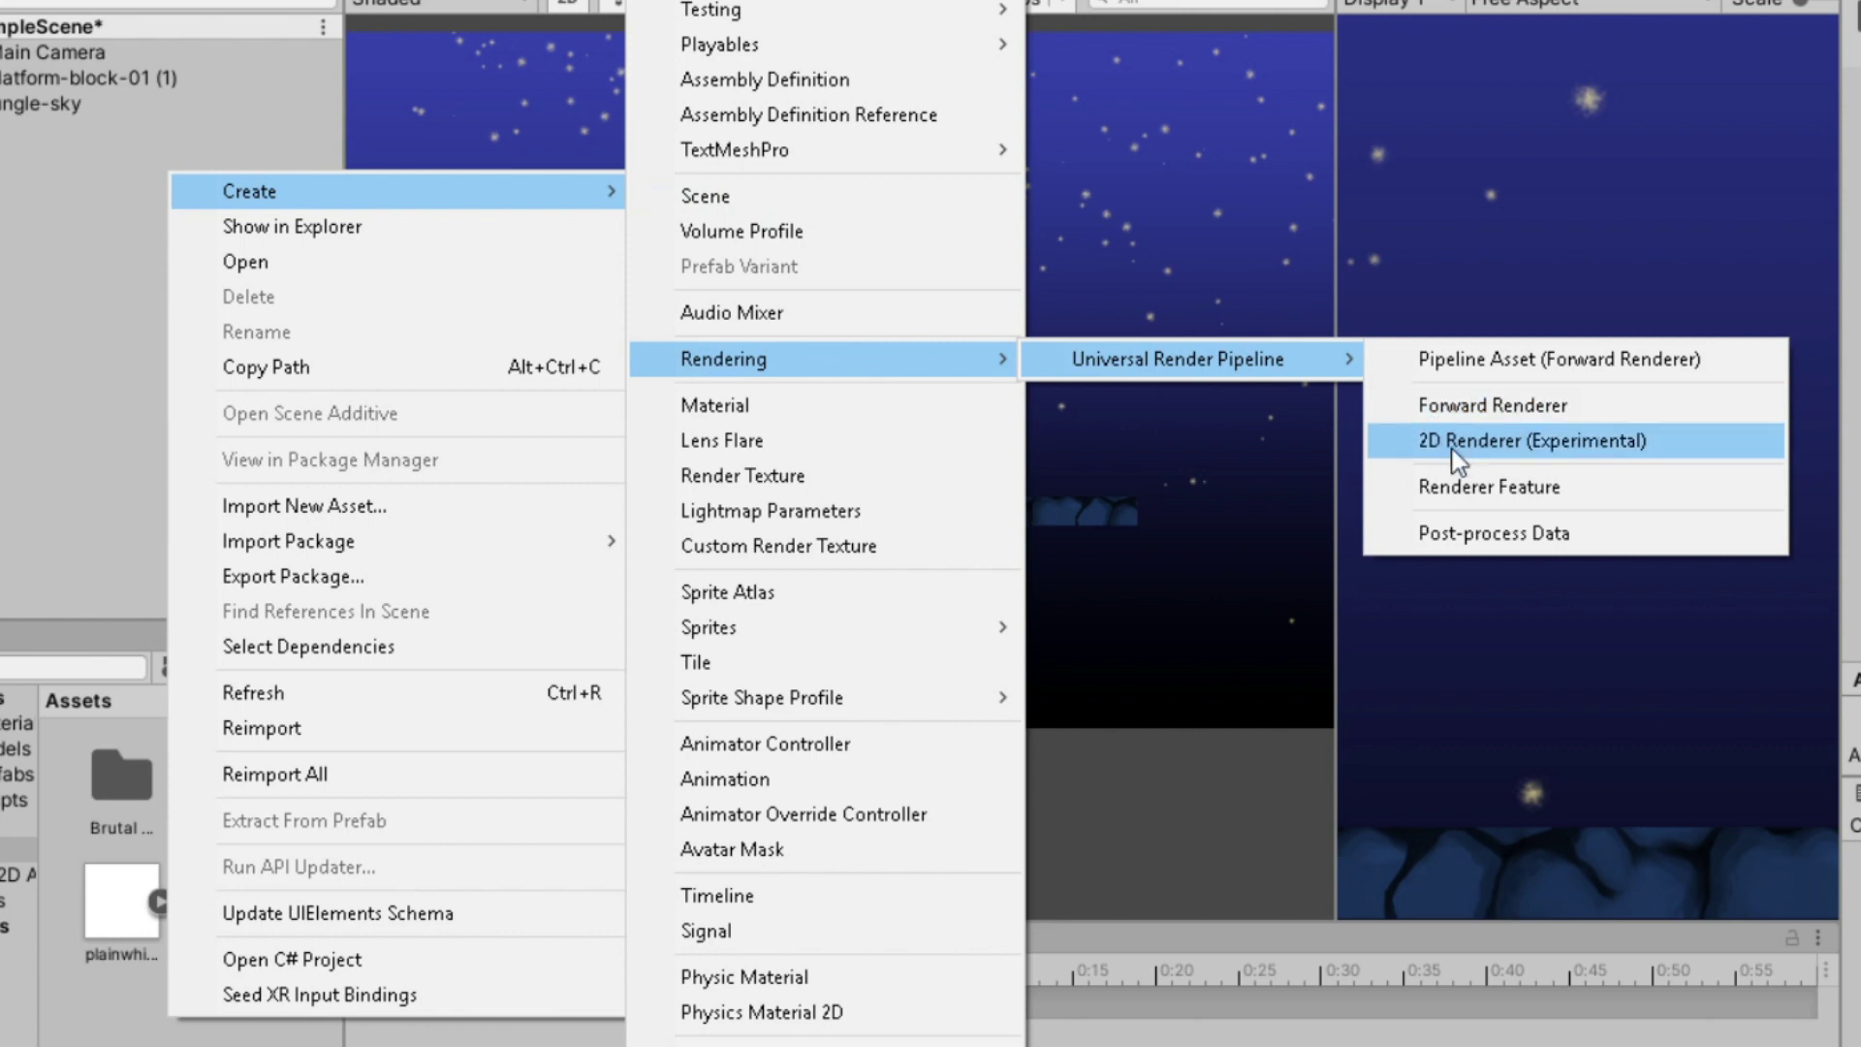
pyautogui.click(1479, 441)
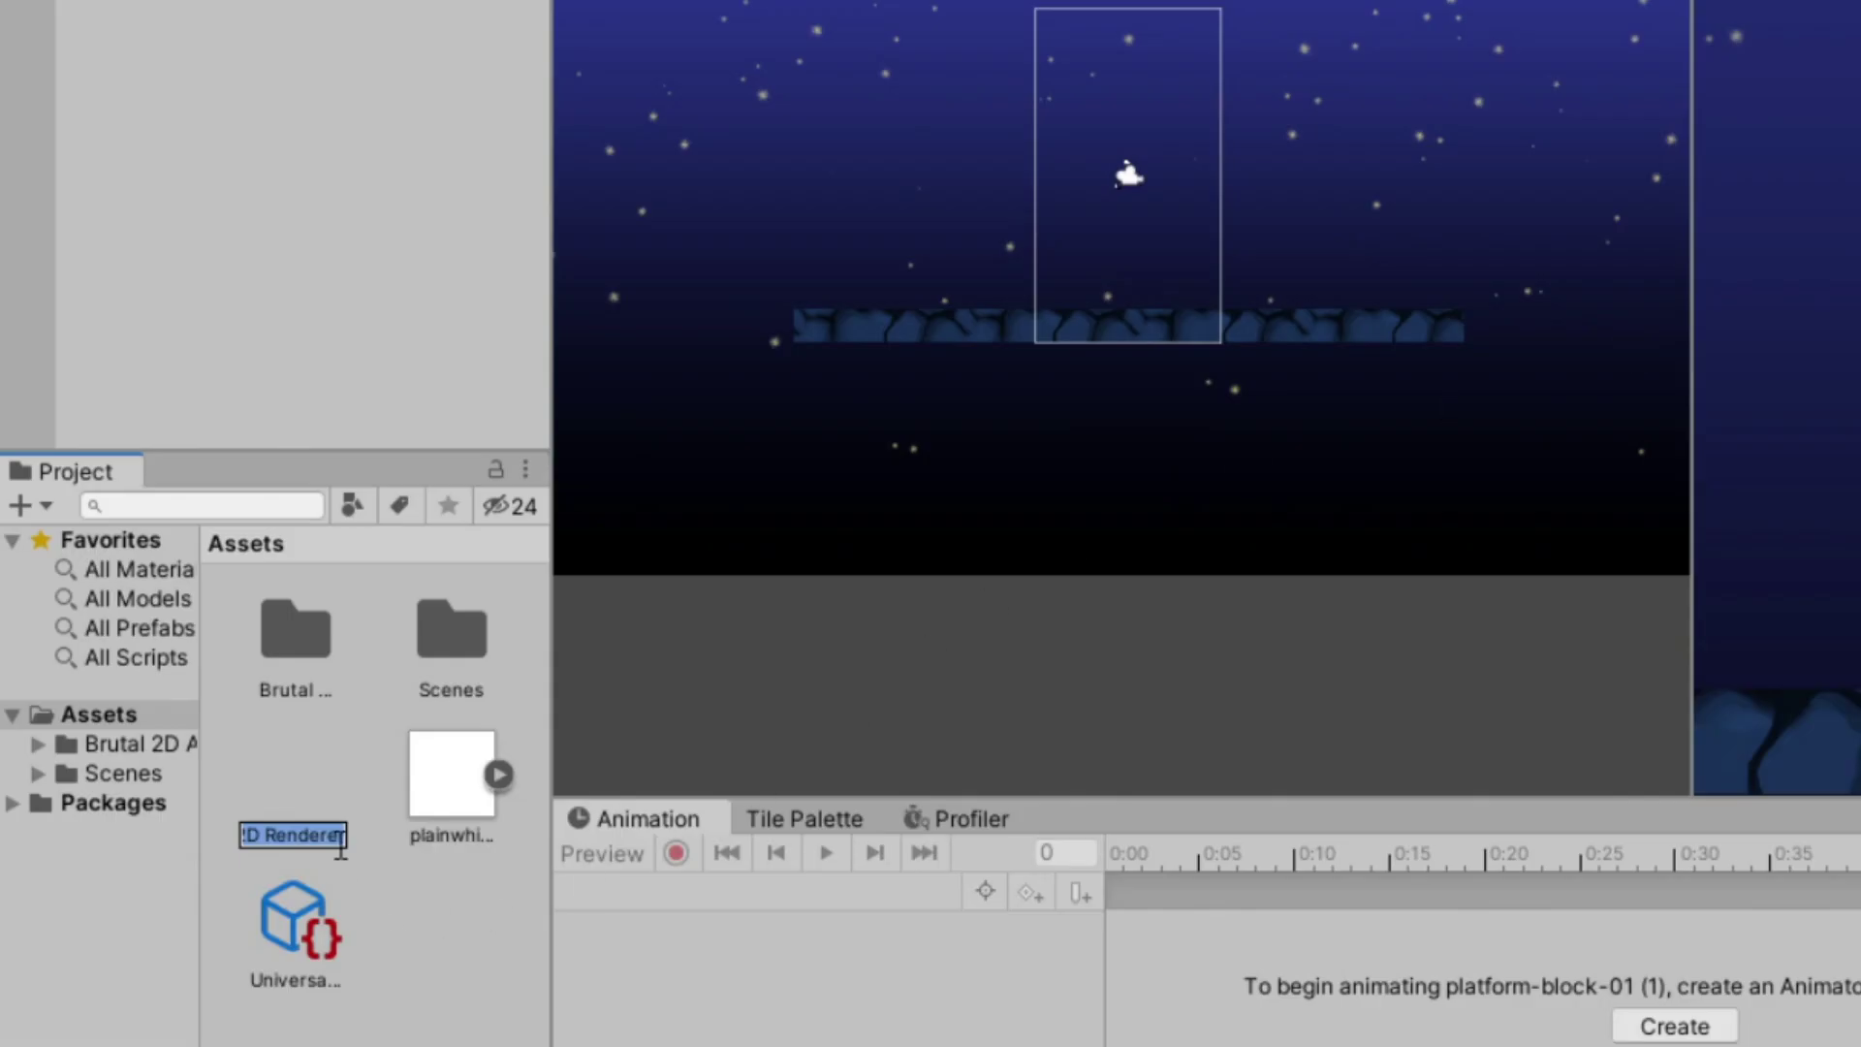
pyautogui.click(340, 845)
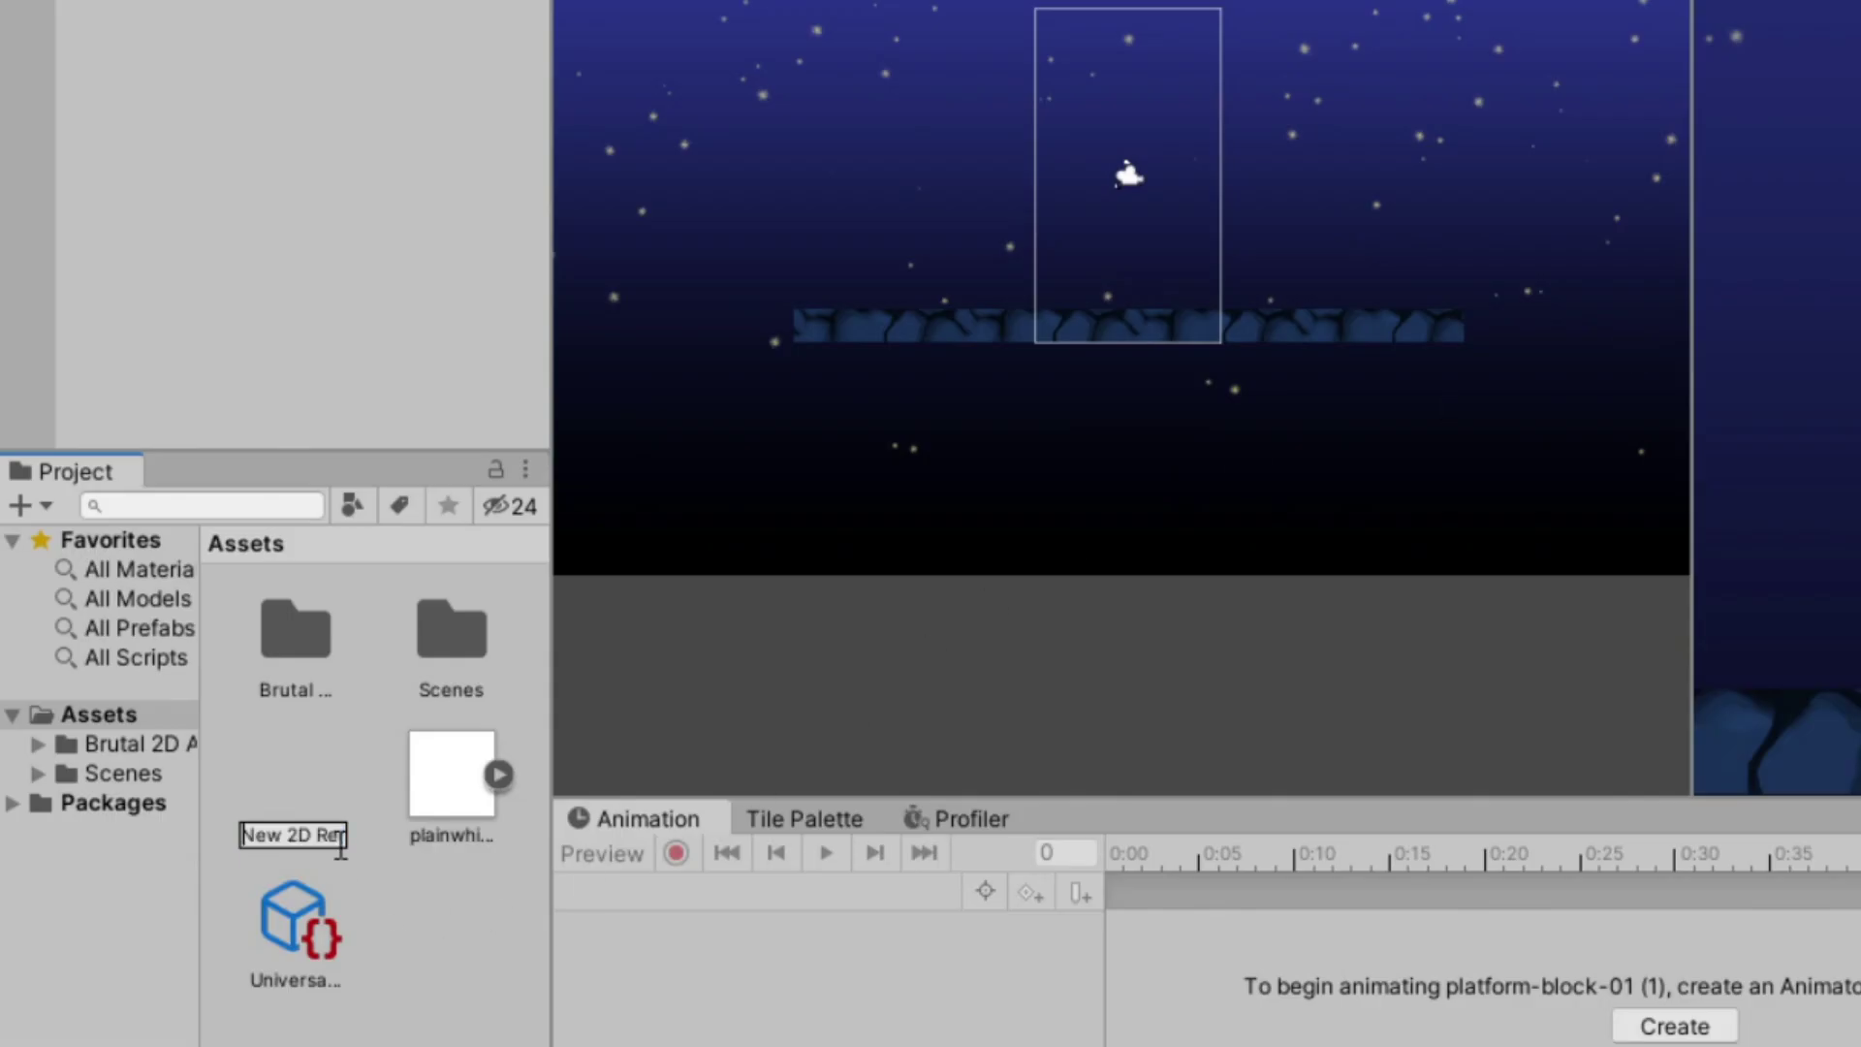
pyautogui.press('Delete')
pyautogui.press('Delete')
pyautogui.press('Delete')
pyautogui.press('Delete')
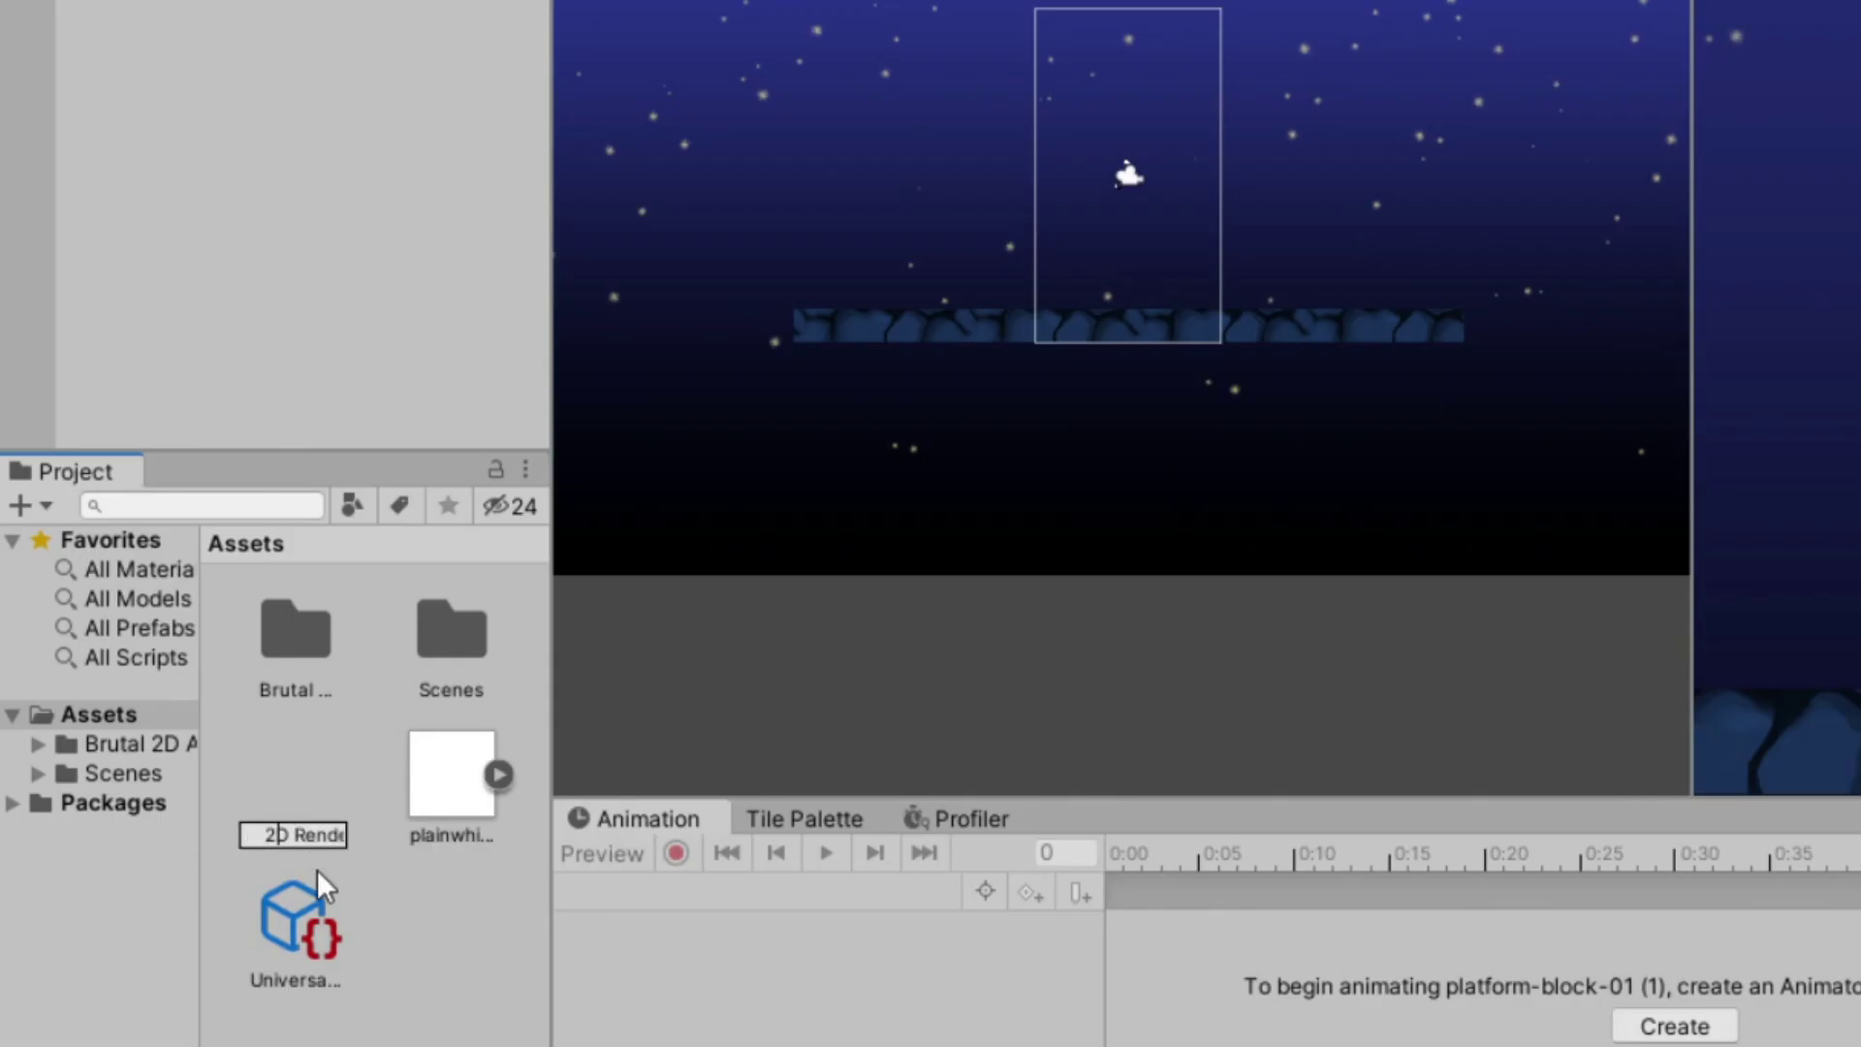
pyautogui.press('End')
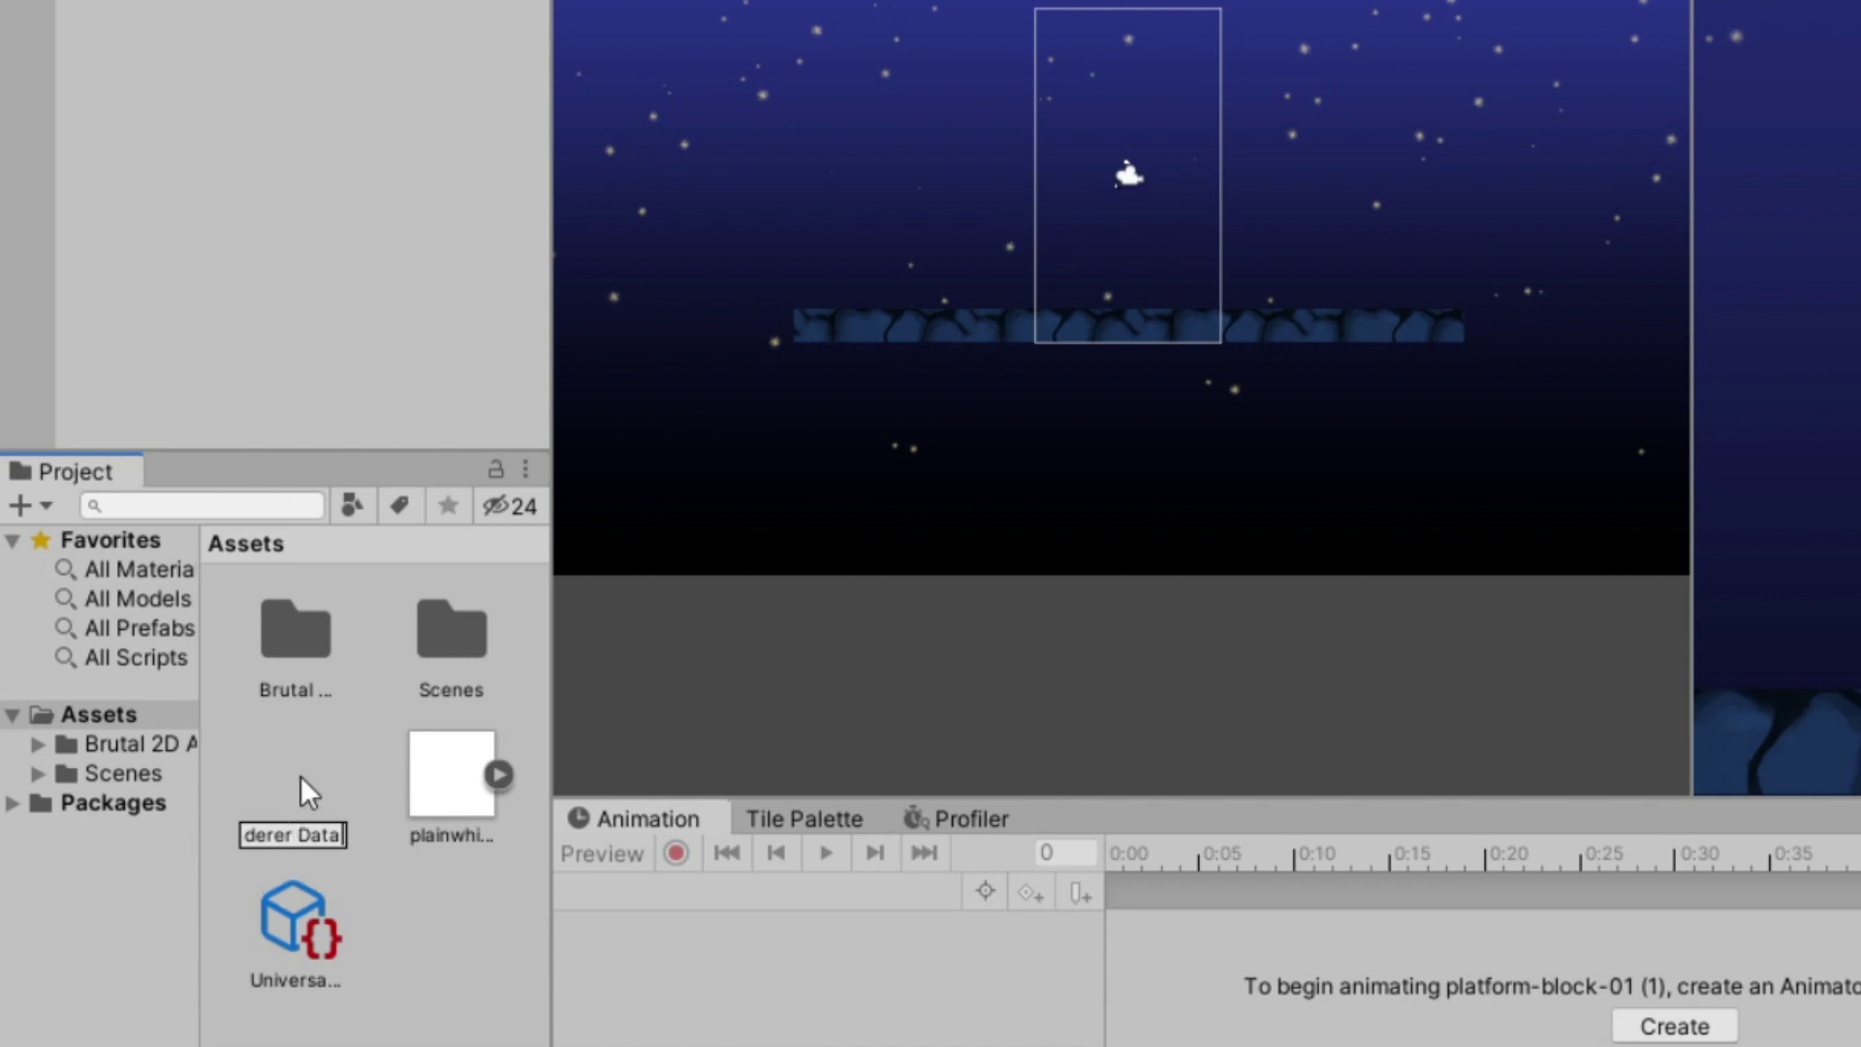
pyautogui.press('Return')
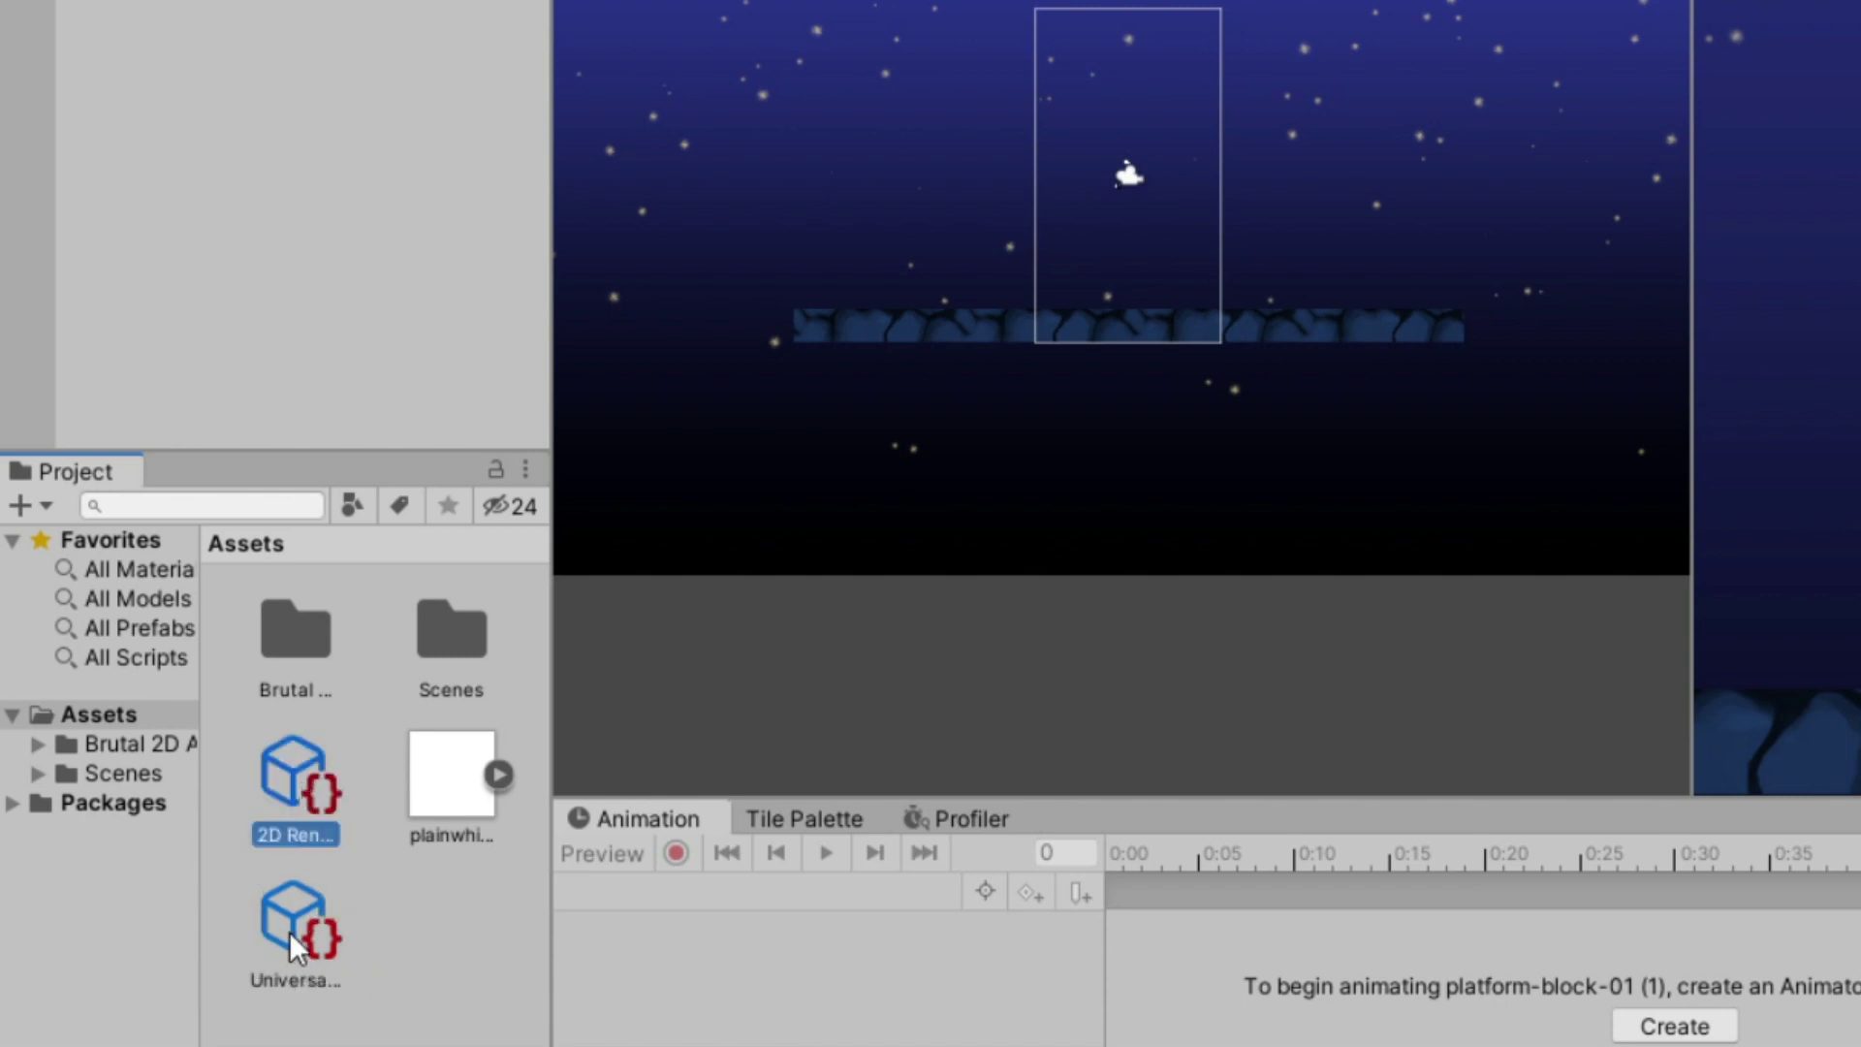
# Step: Assign 2D Renderer Data to the first renderer slot of UniversalRenderPipelineAsset and enable HDR on that asset
pyautogui.click(322, 943)
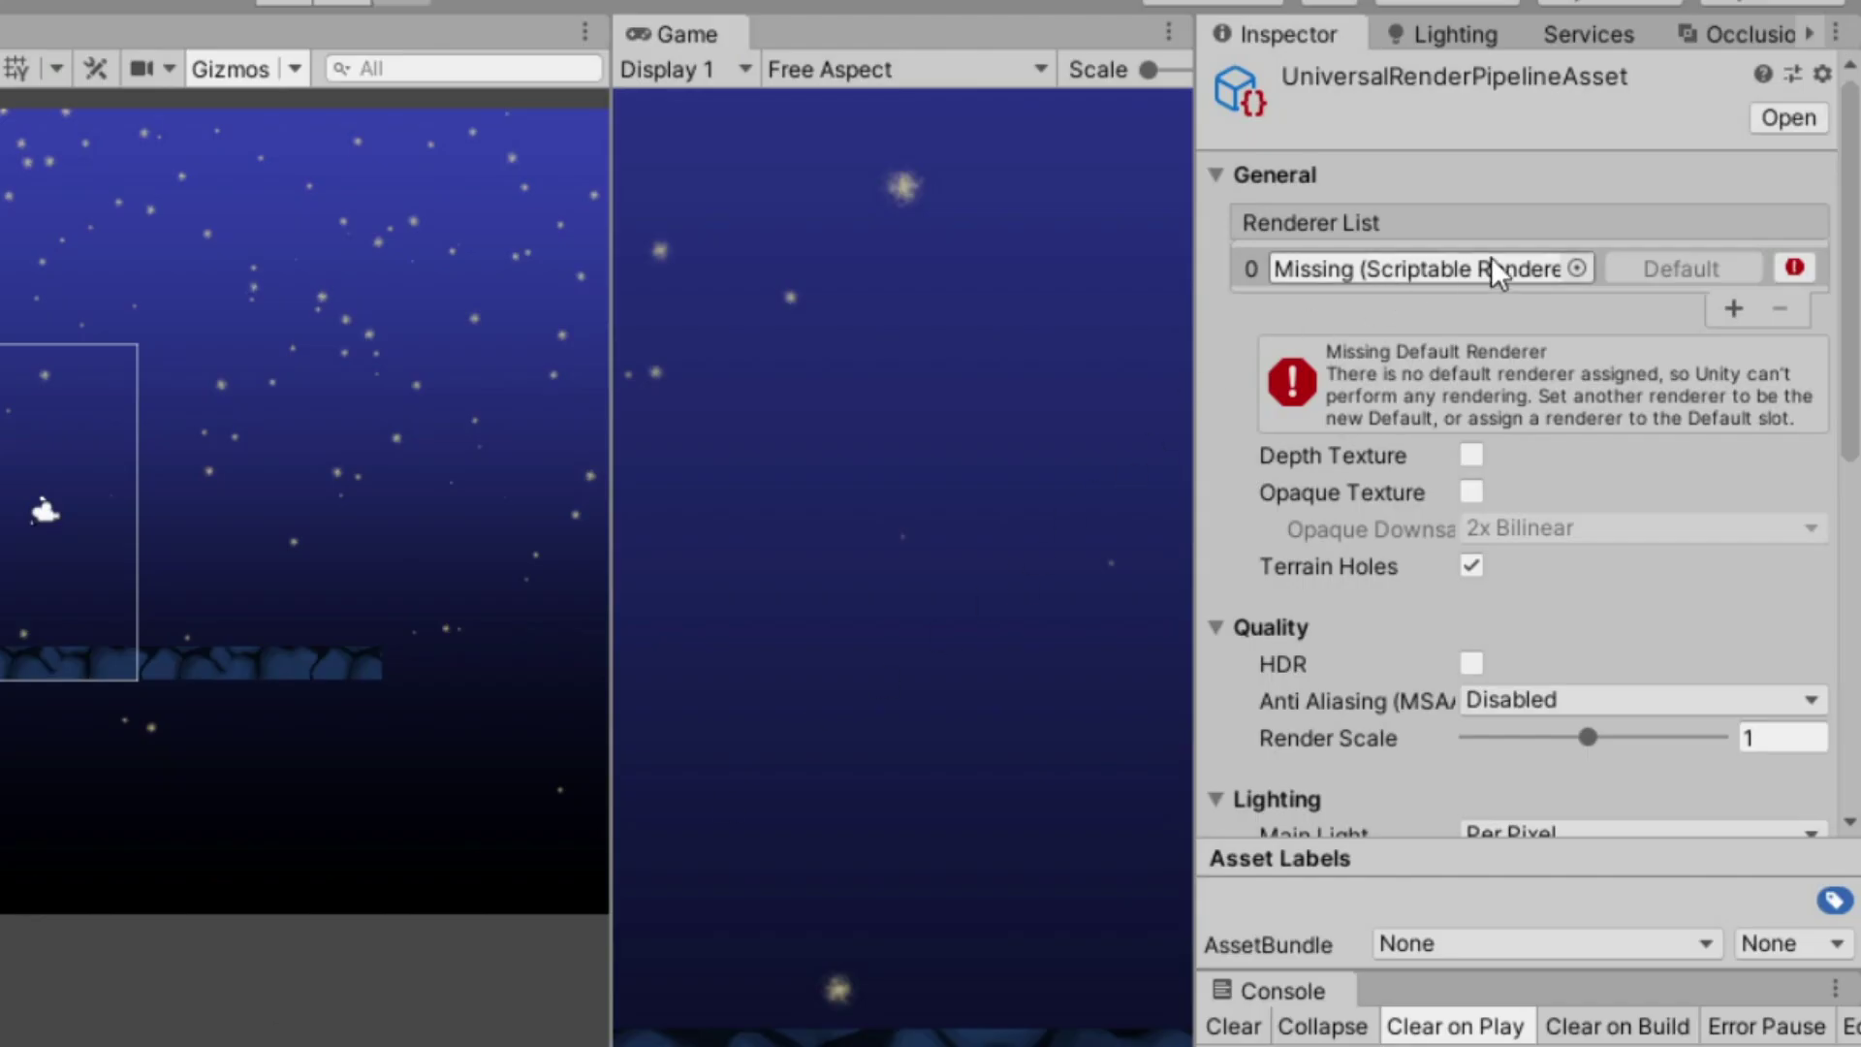
pyautogui.click(1577, 269)
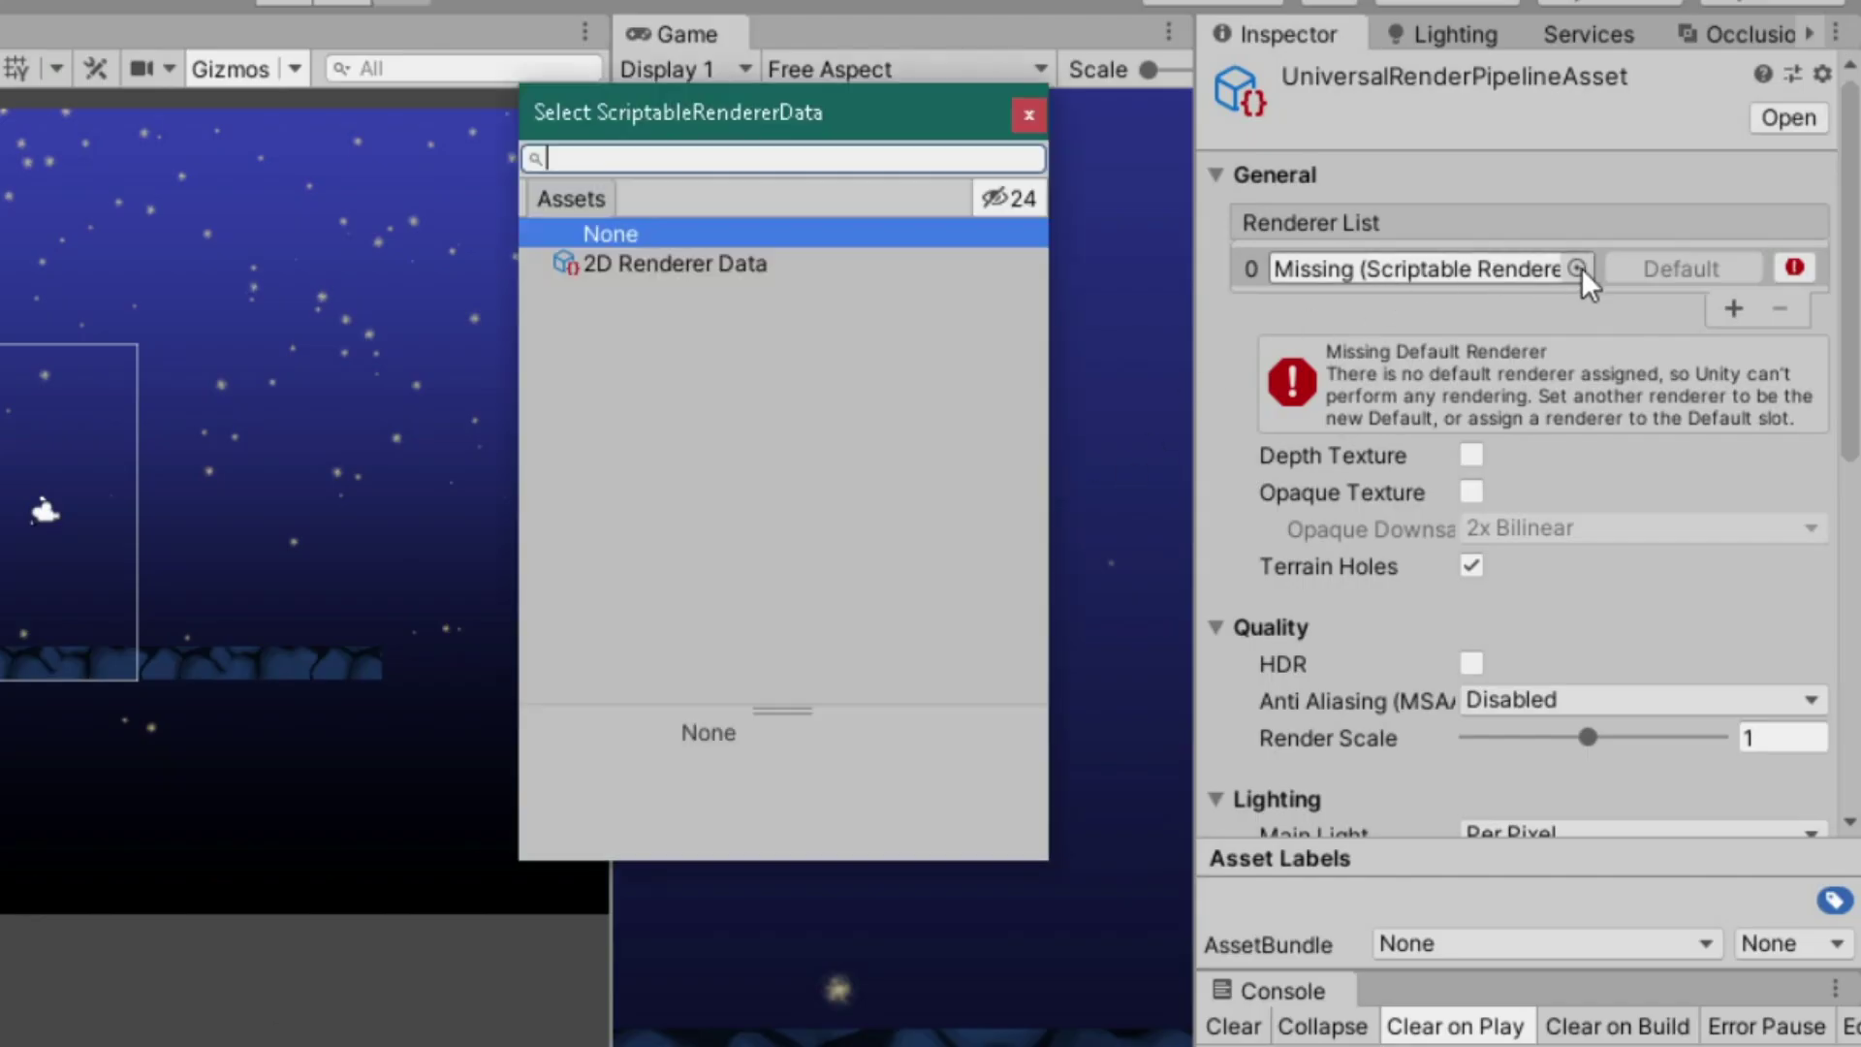
pyautogui.click(648, 265)
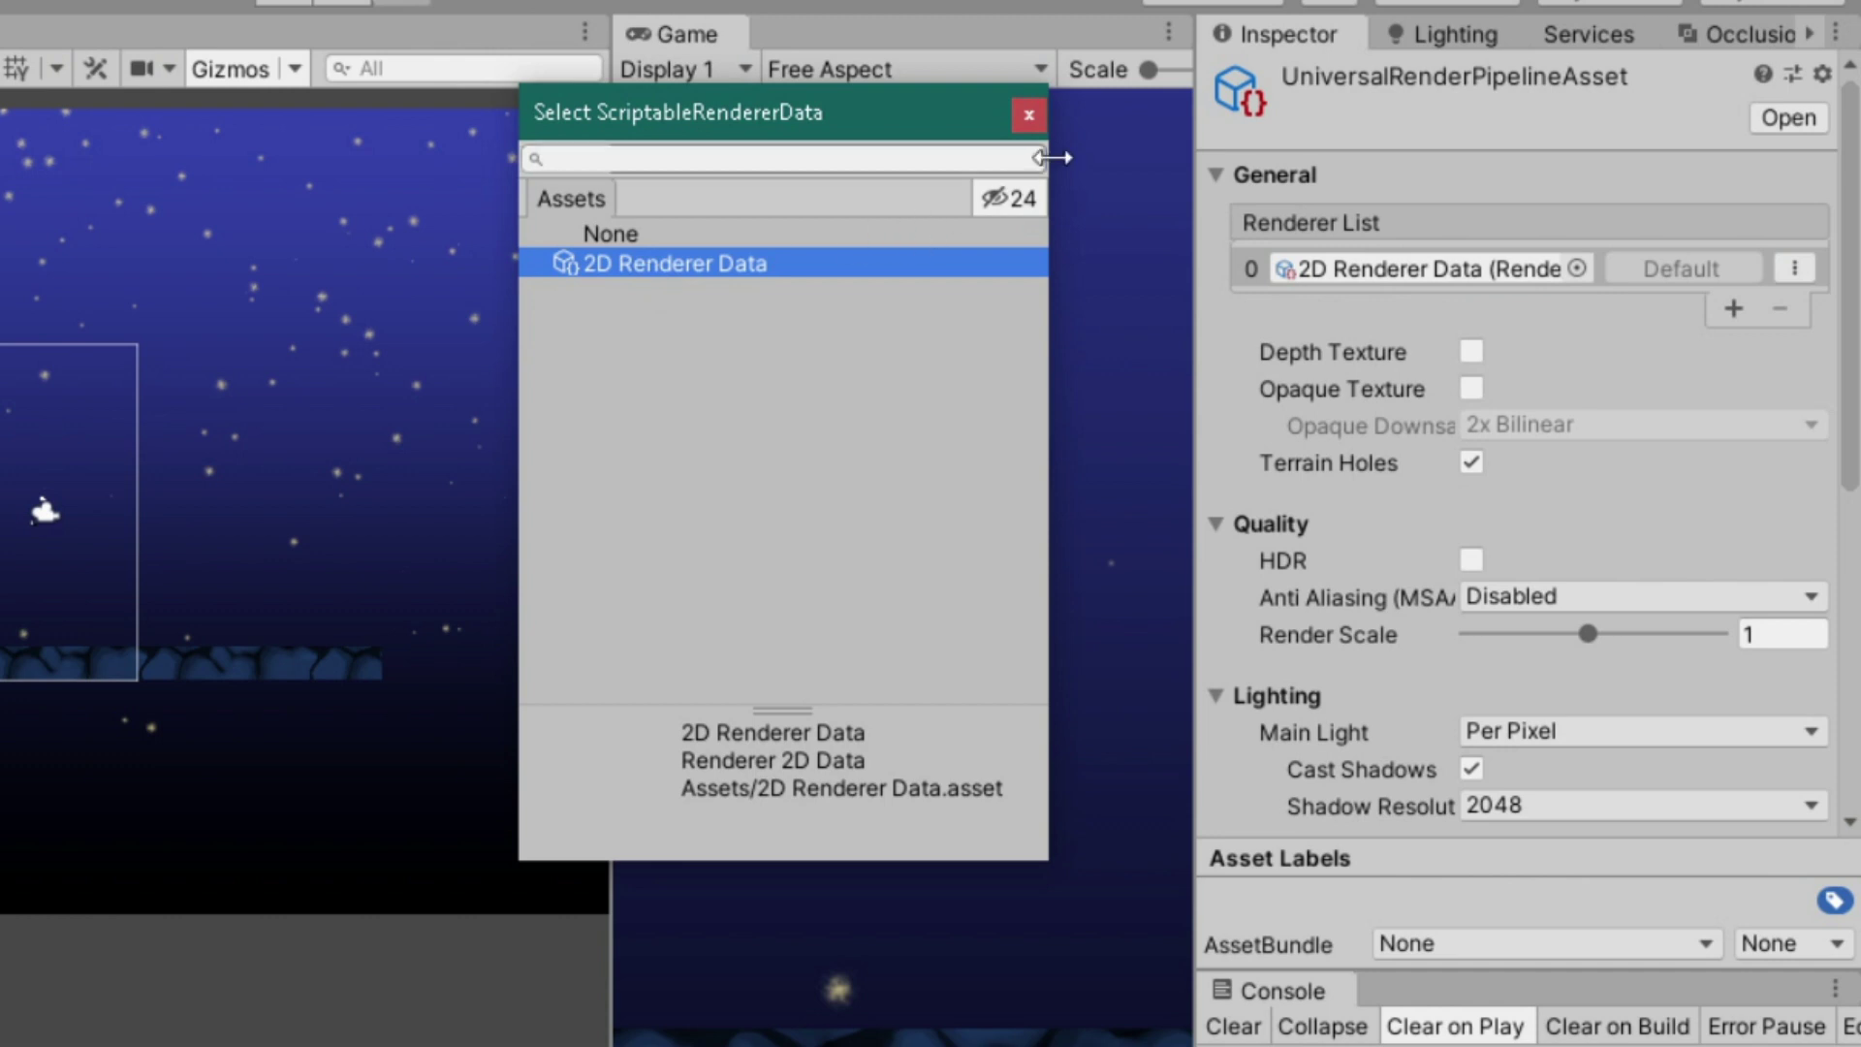
pyautogui.click(1028, 115)
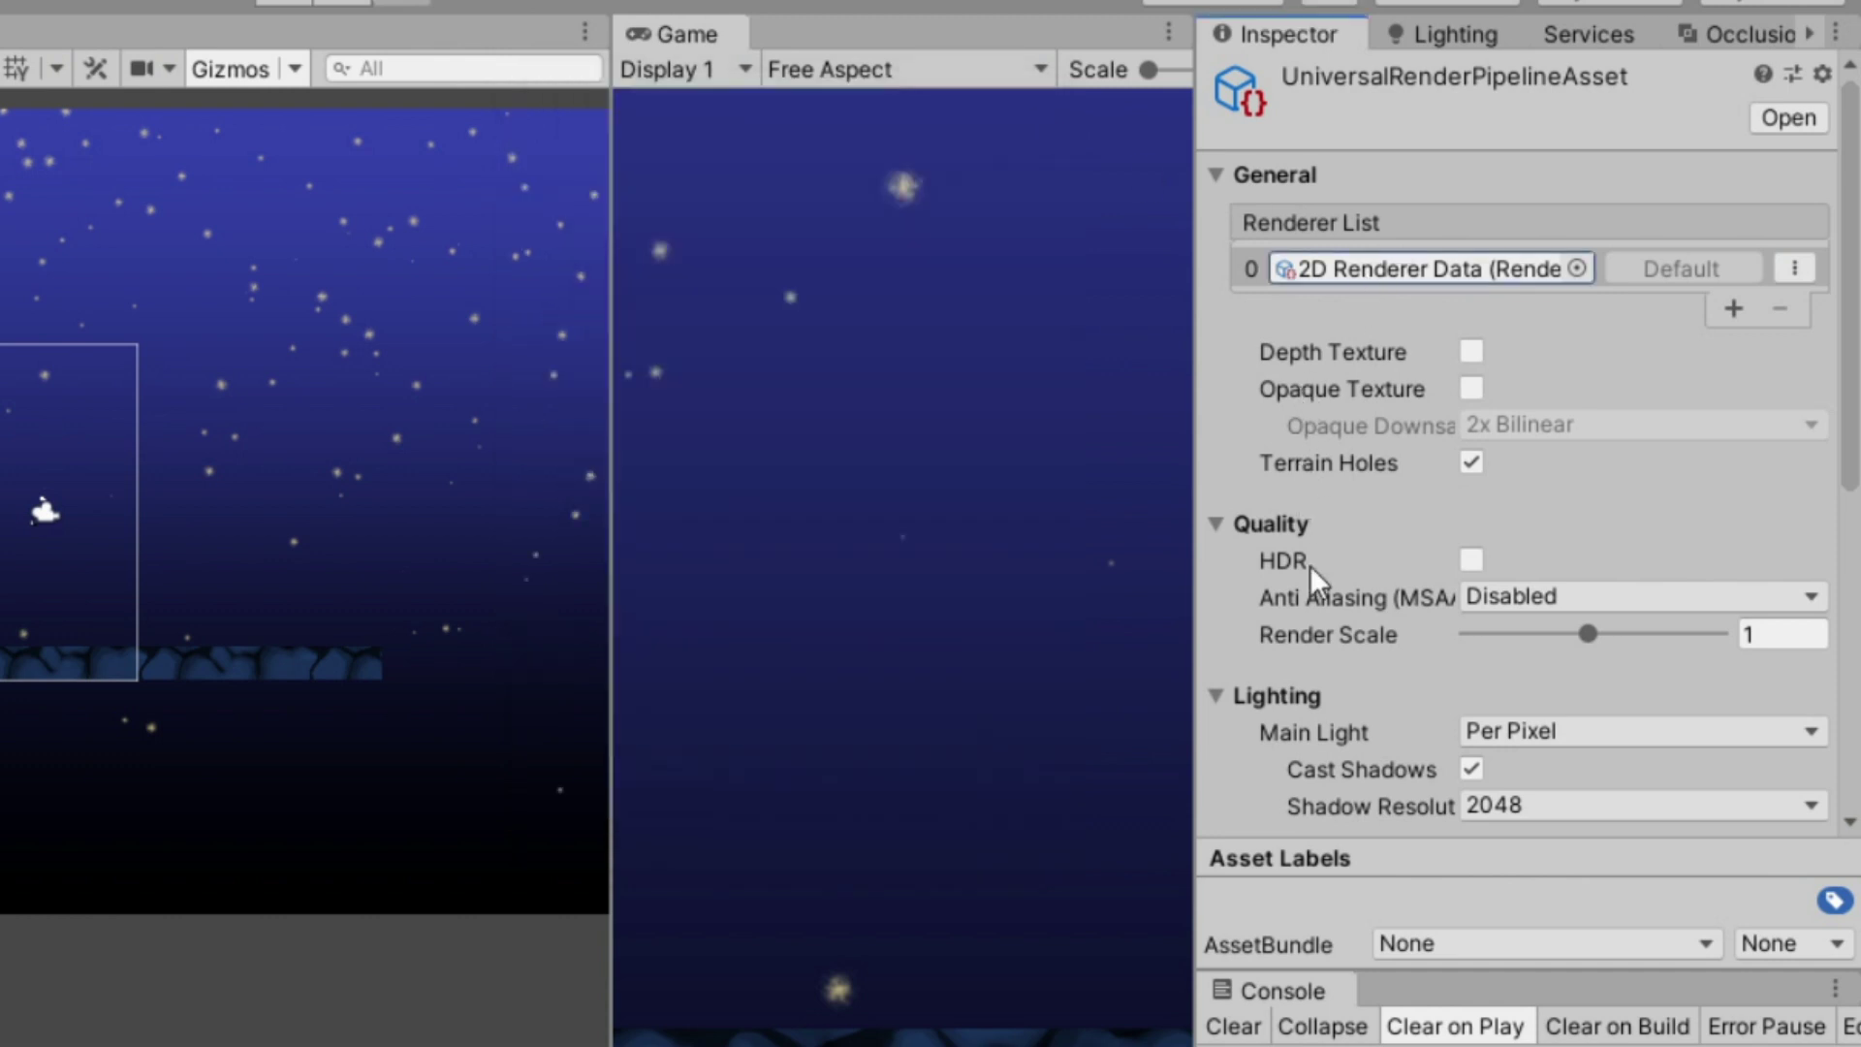
pyautogui.click(1472, 560)
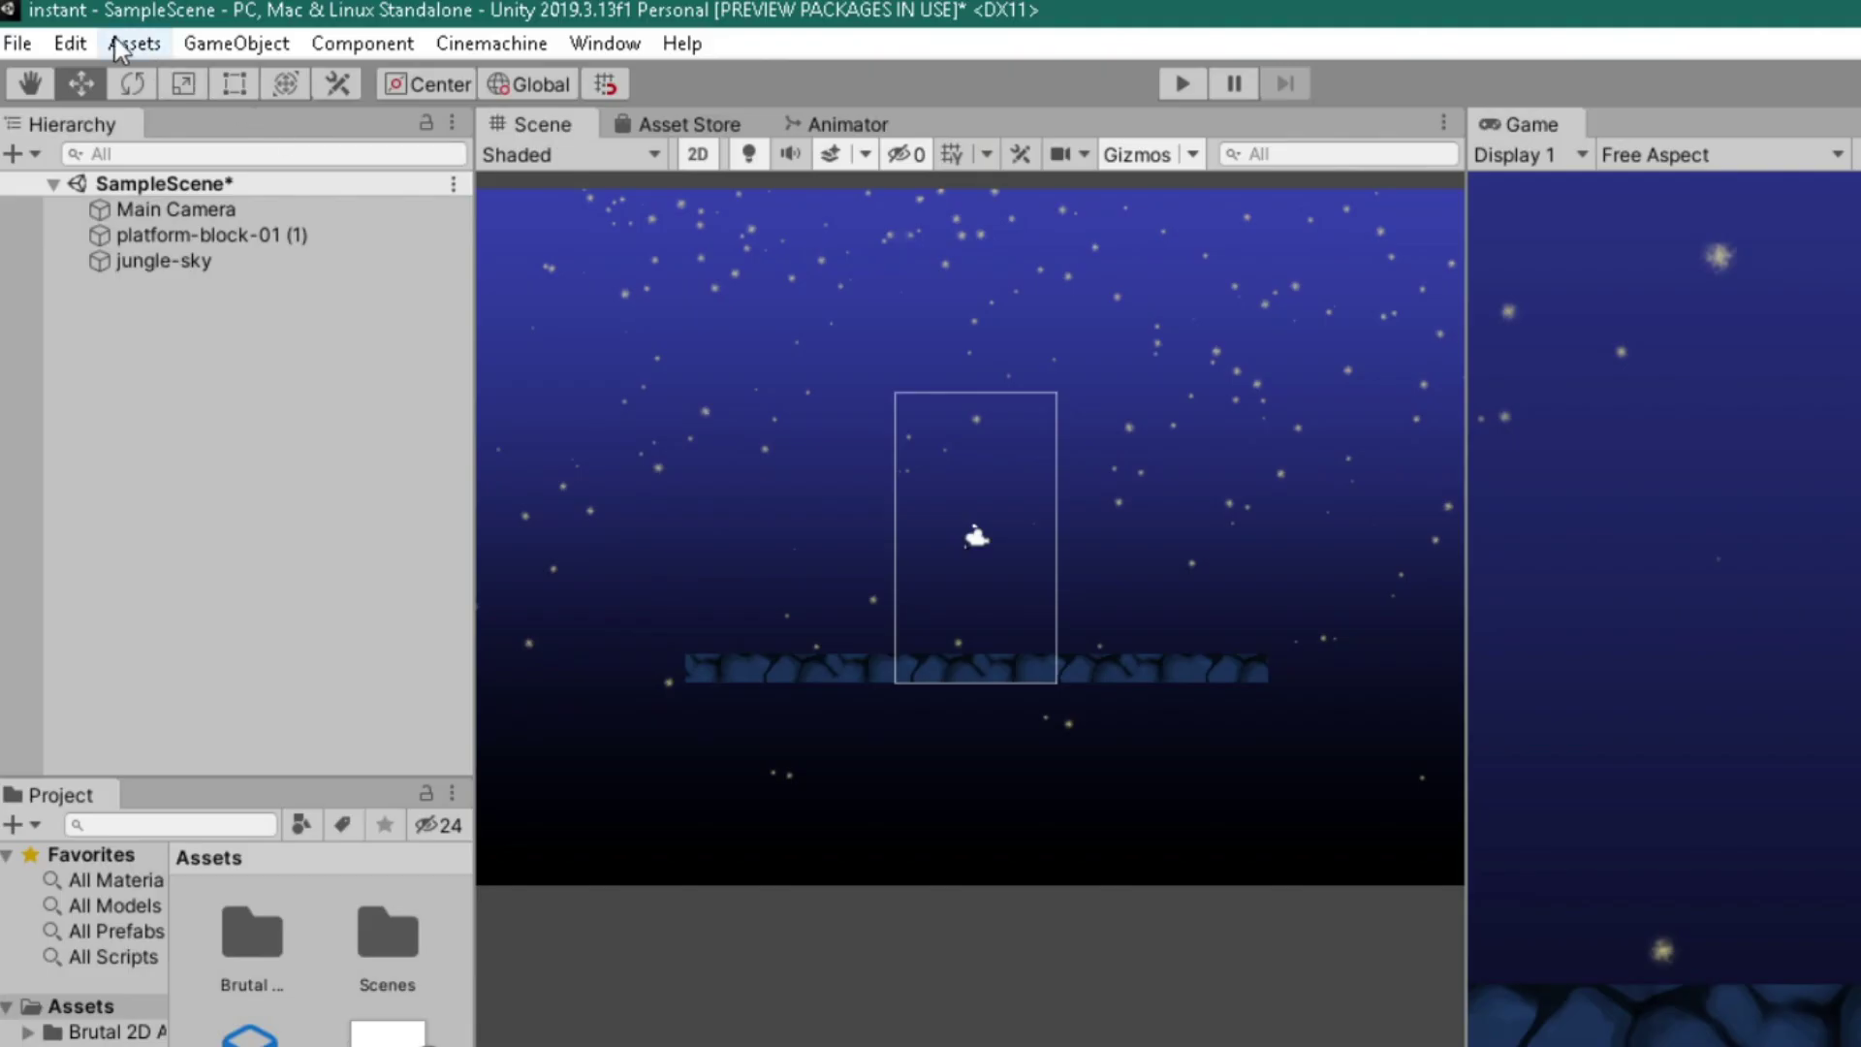
# Step: Set UniversalRenderPipelineAsset as the scriptable render pipeline in the project's Graphics settings, and close the settings
pyautogui.click(73, 48)
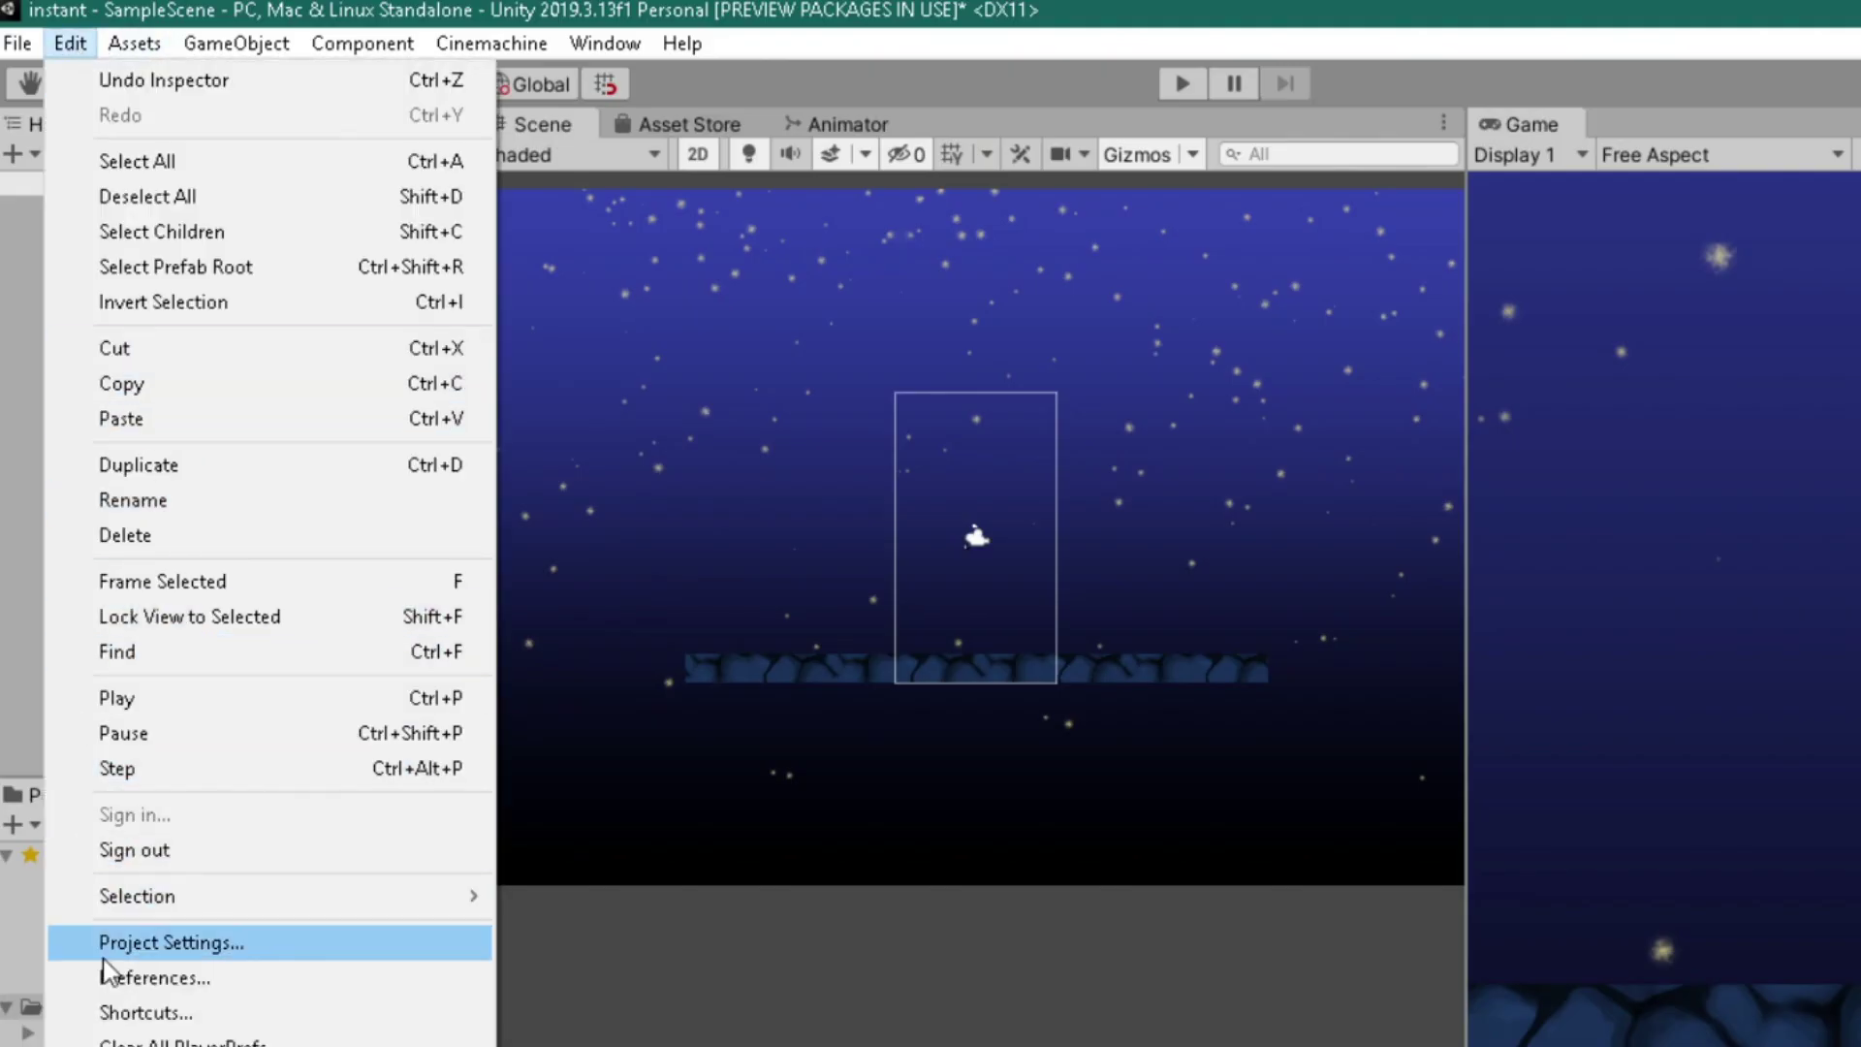
pyautogui.click(237, 948)
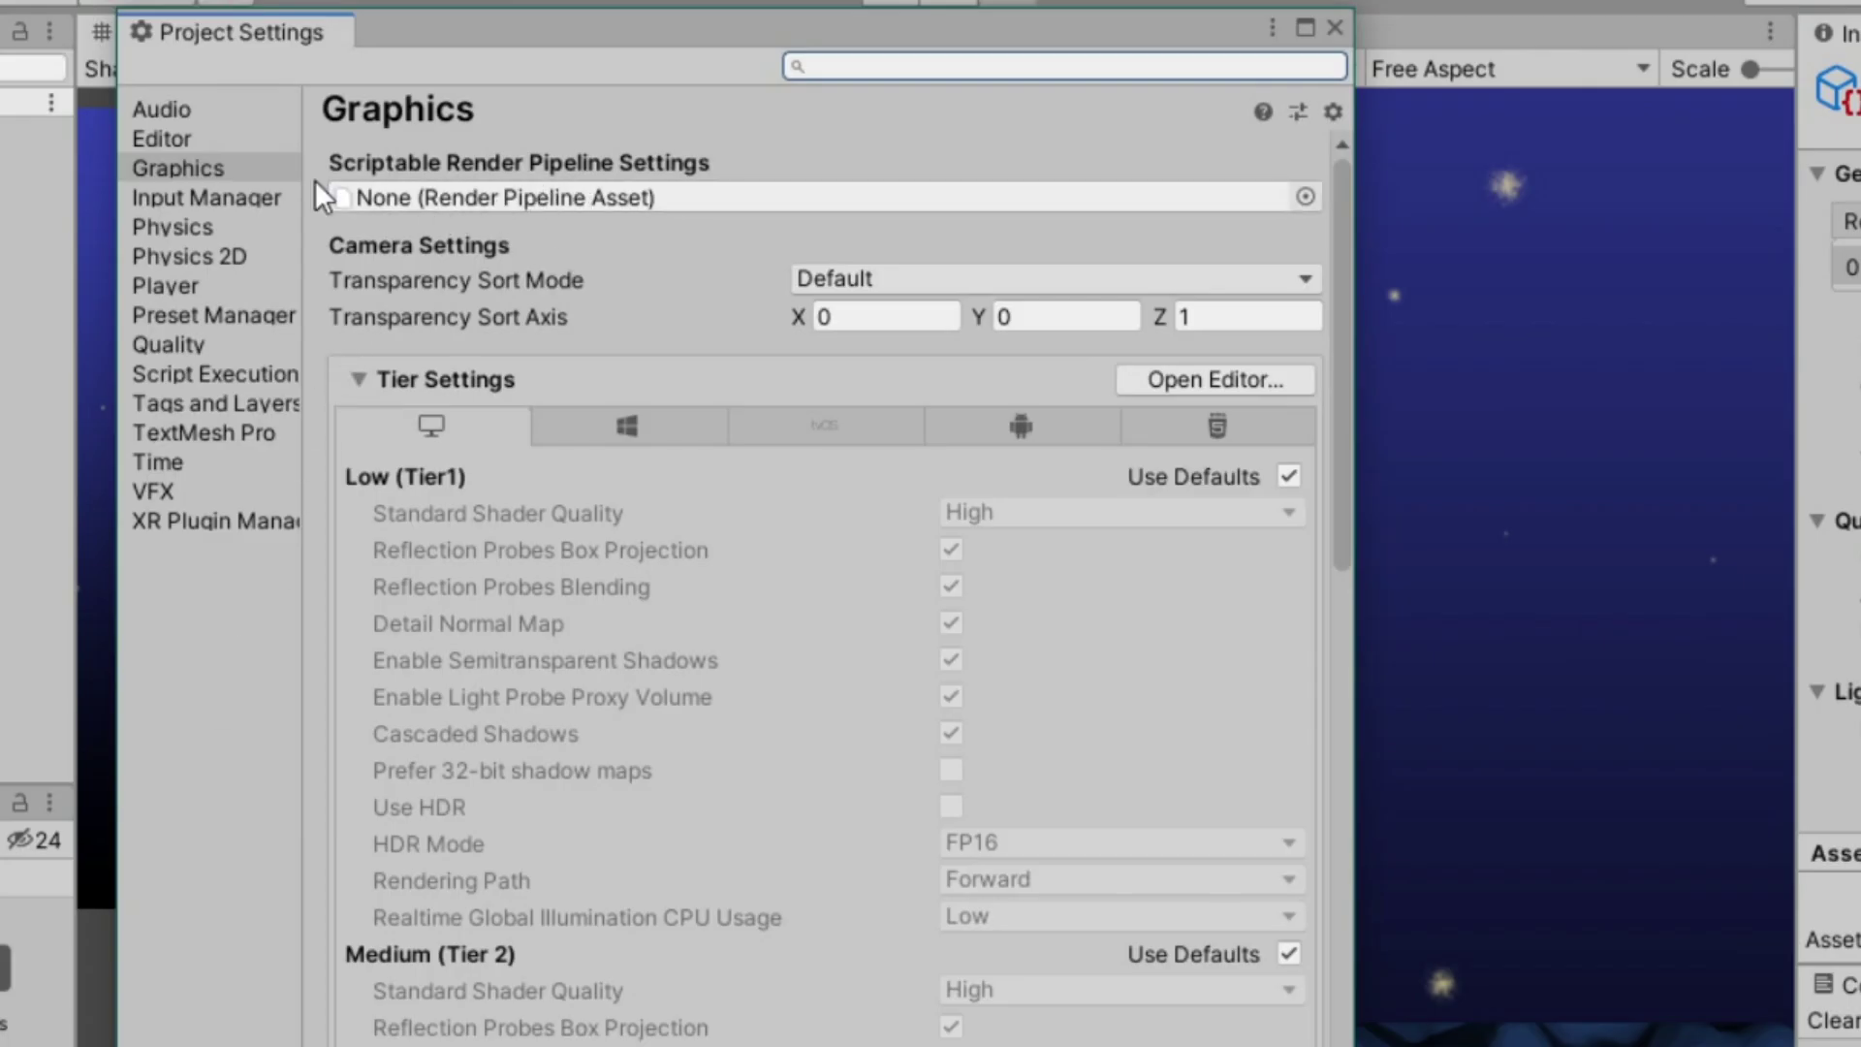
pyautogui.click(189, 167)
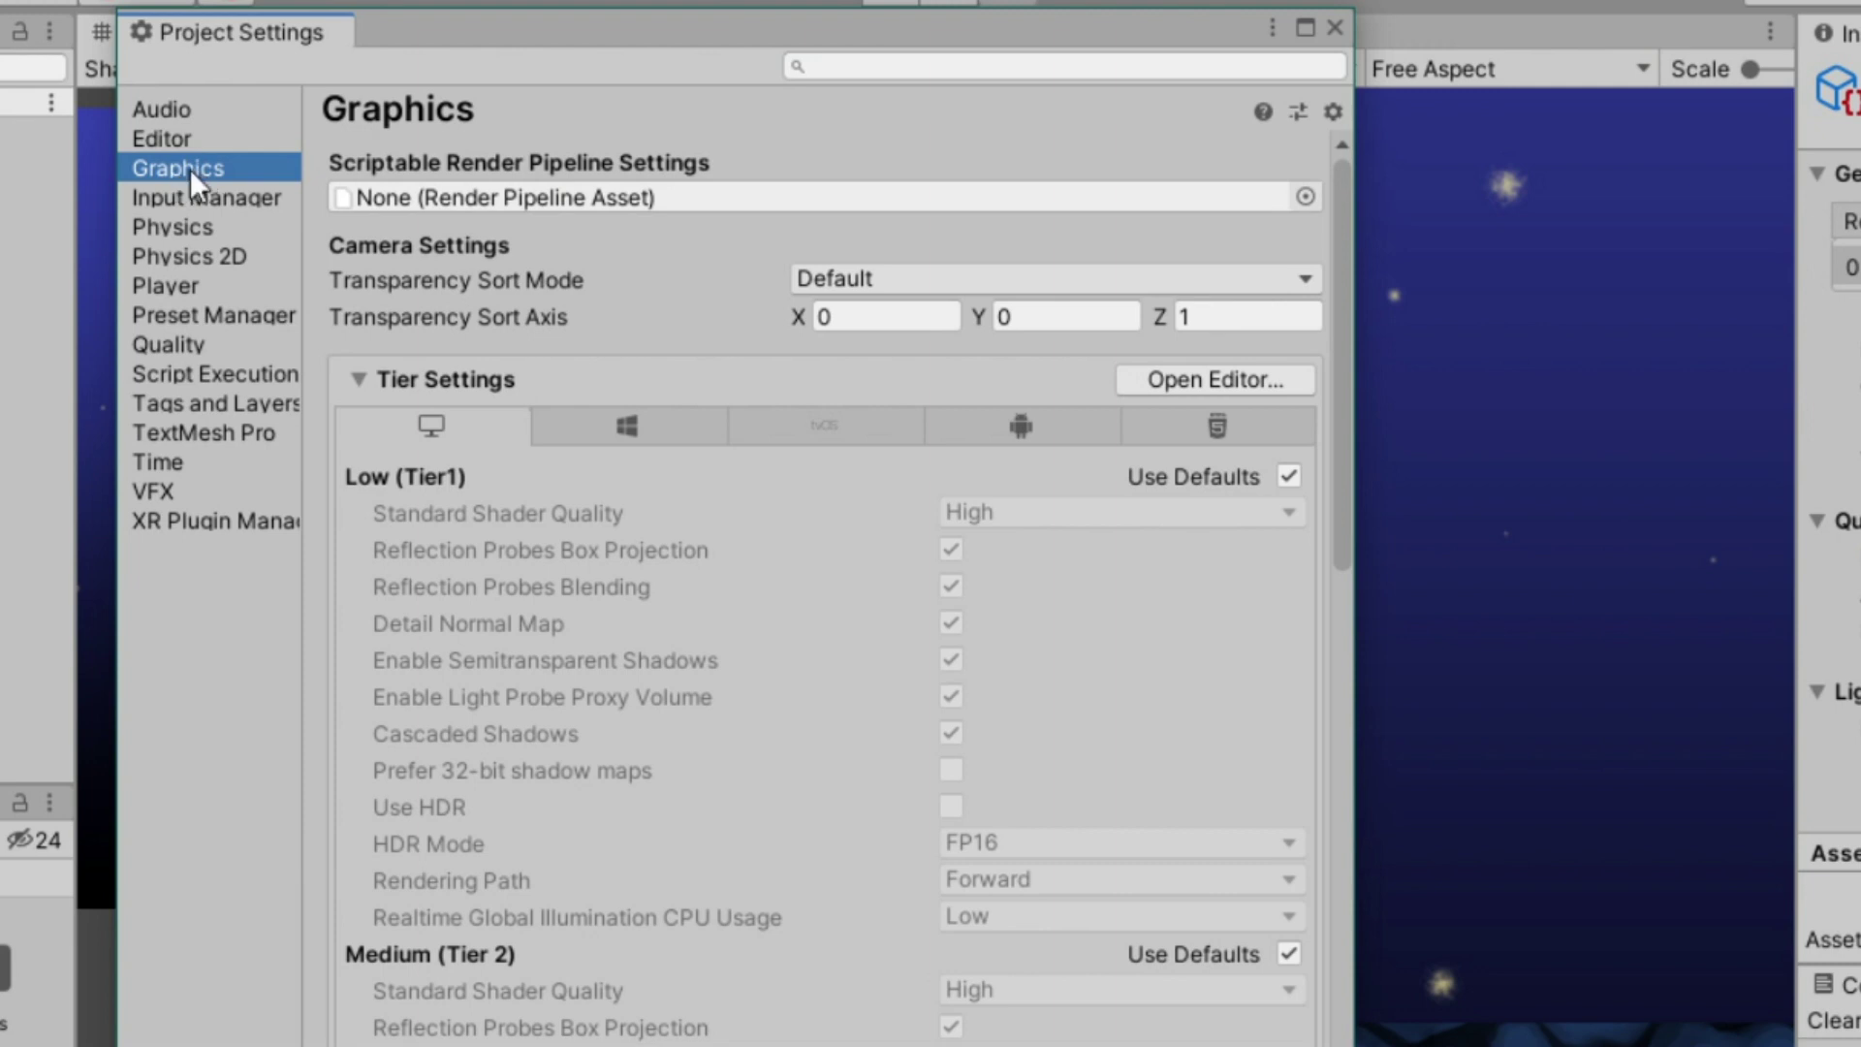
pyautogui.click(1305, 200)
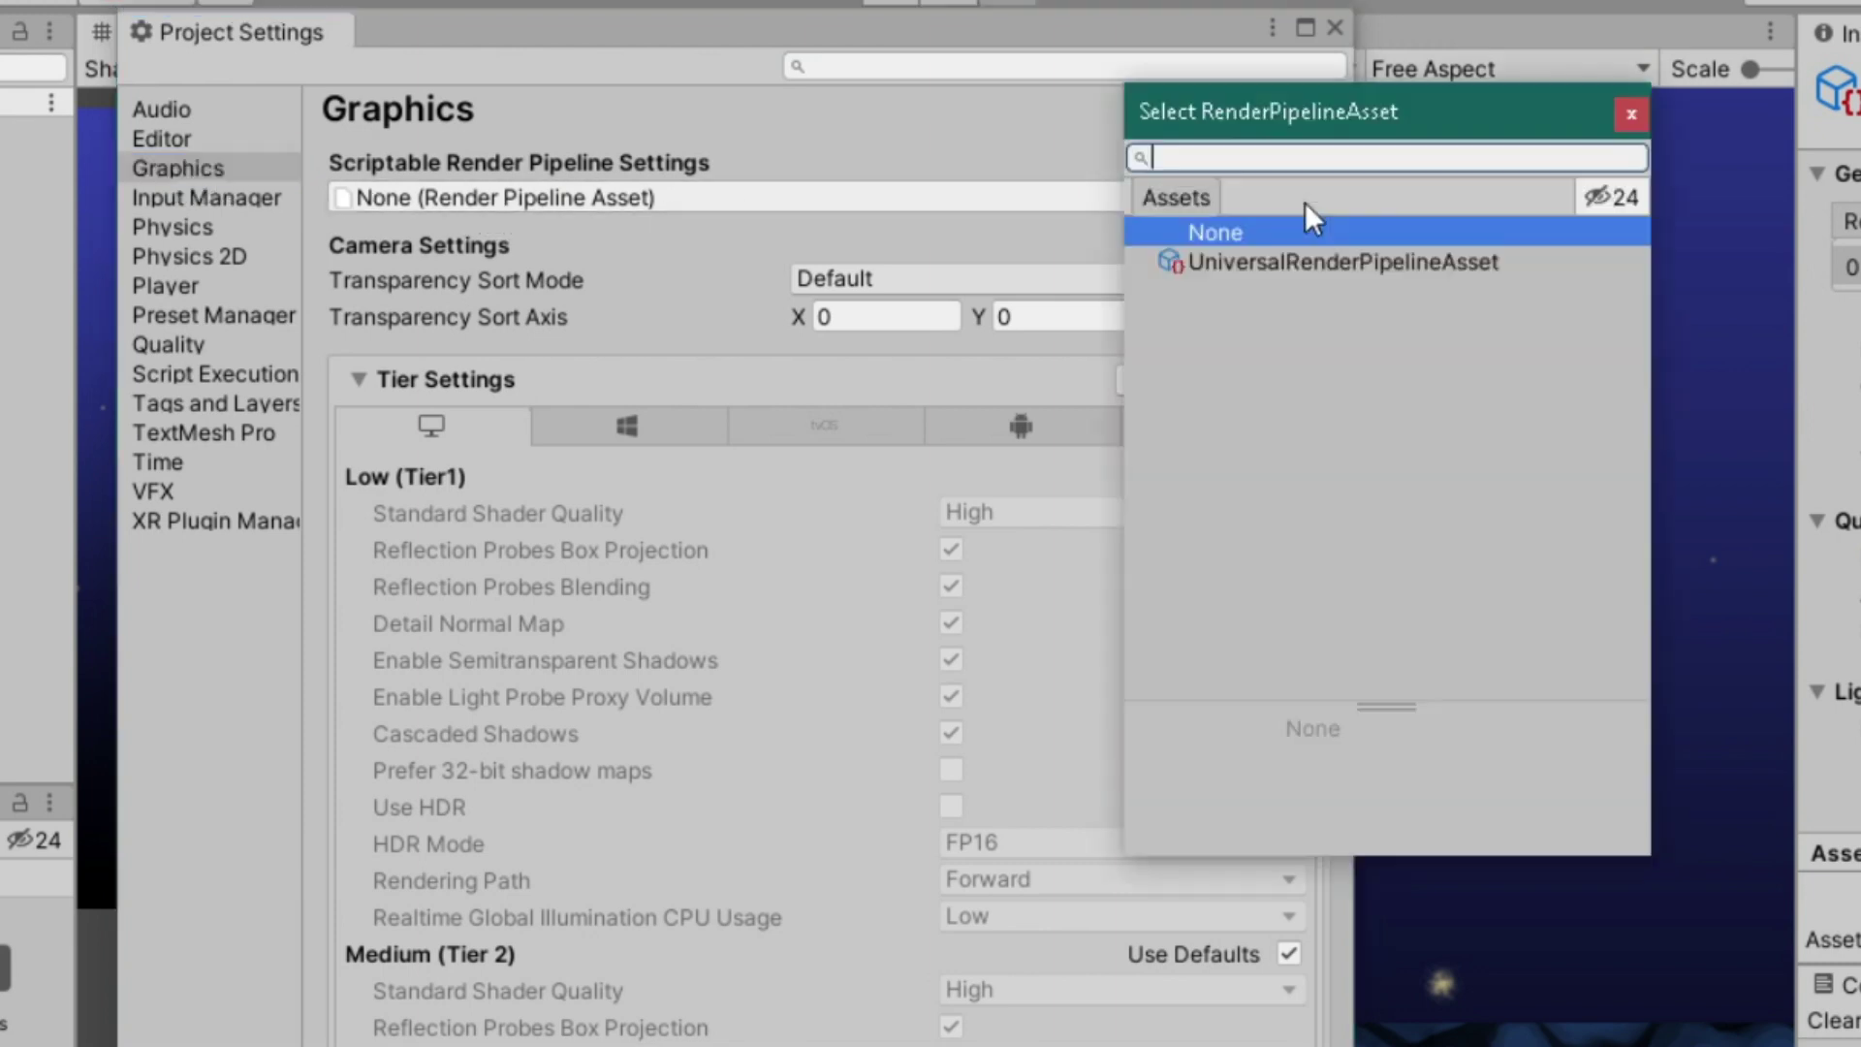
pyautogui.click(1270, 264)
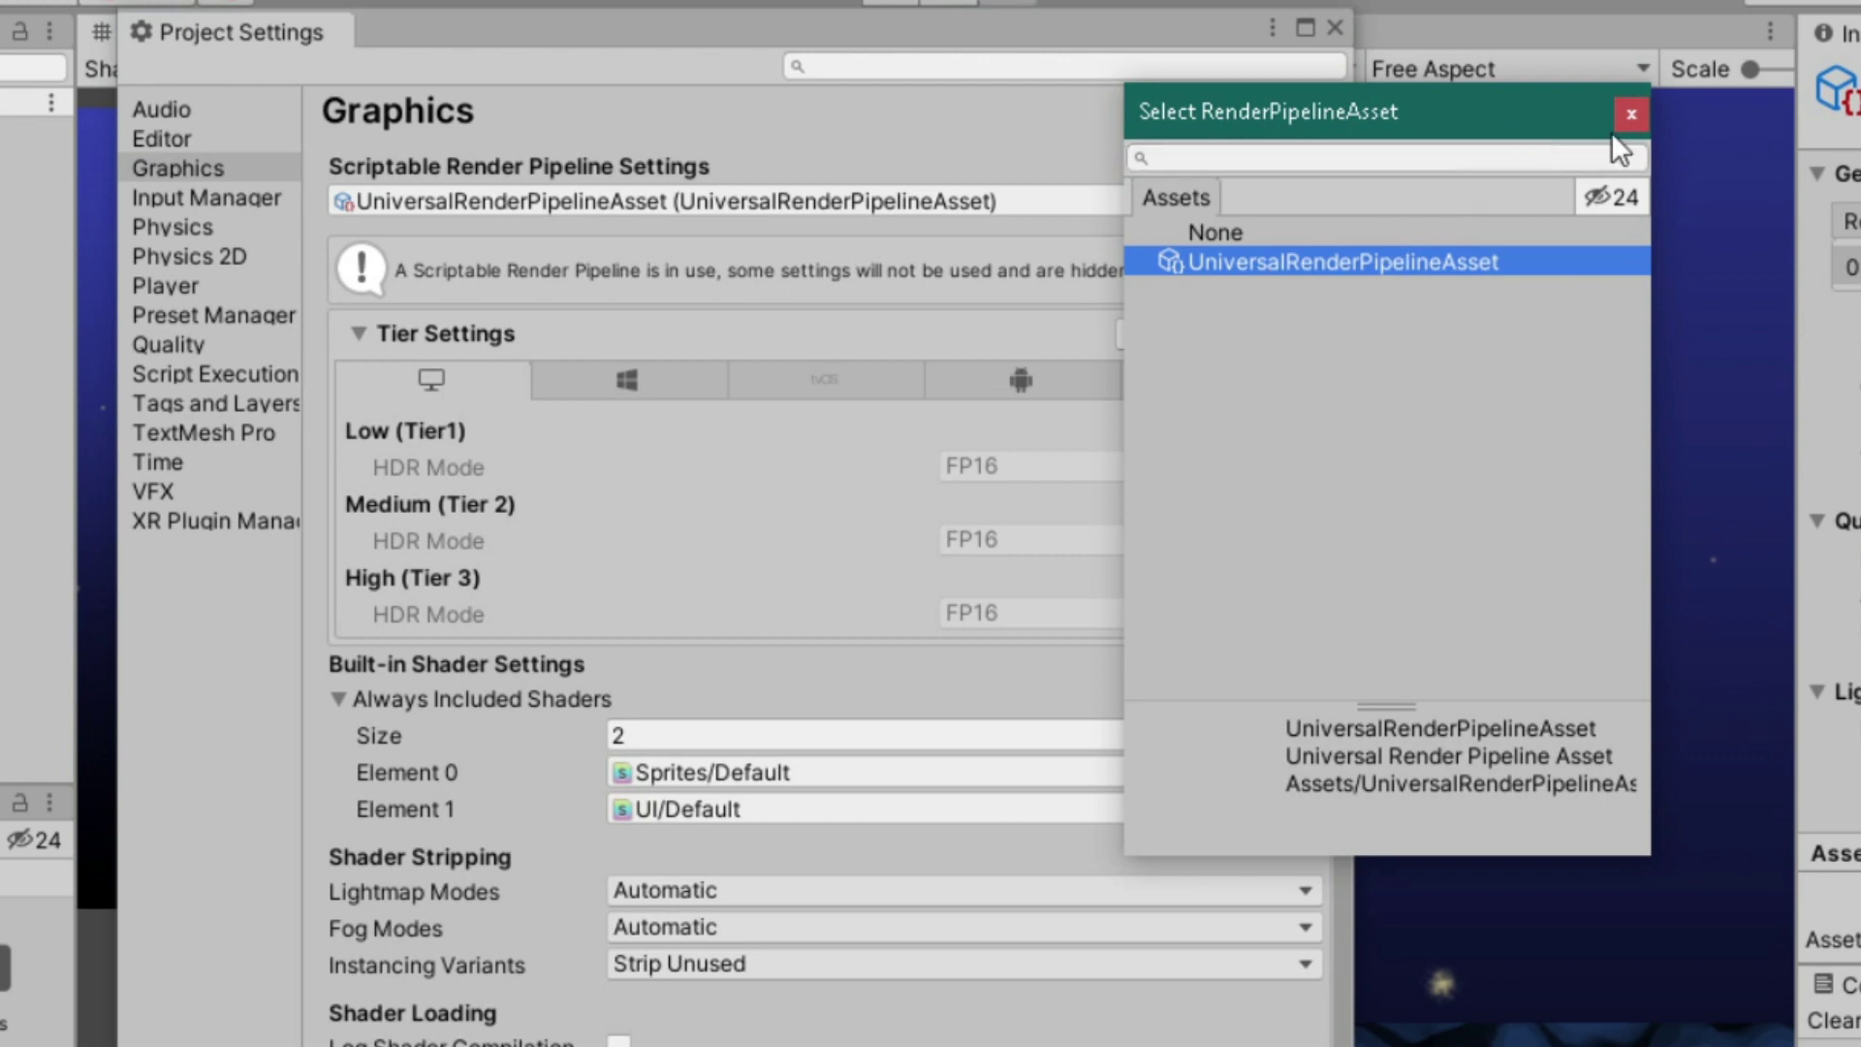
pyautogui.click(1631, 110)
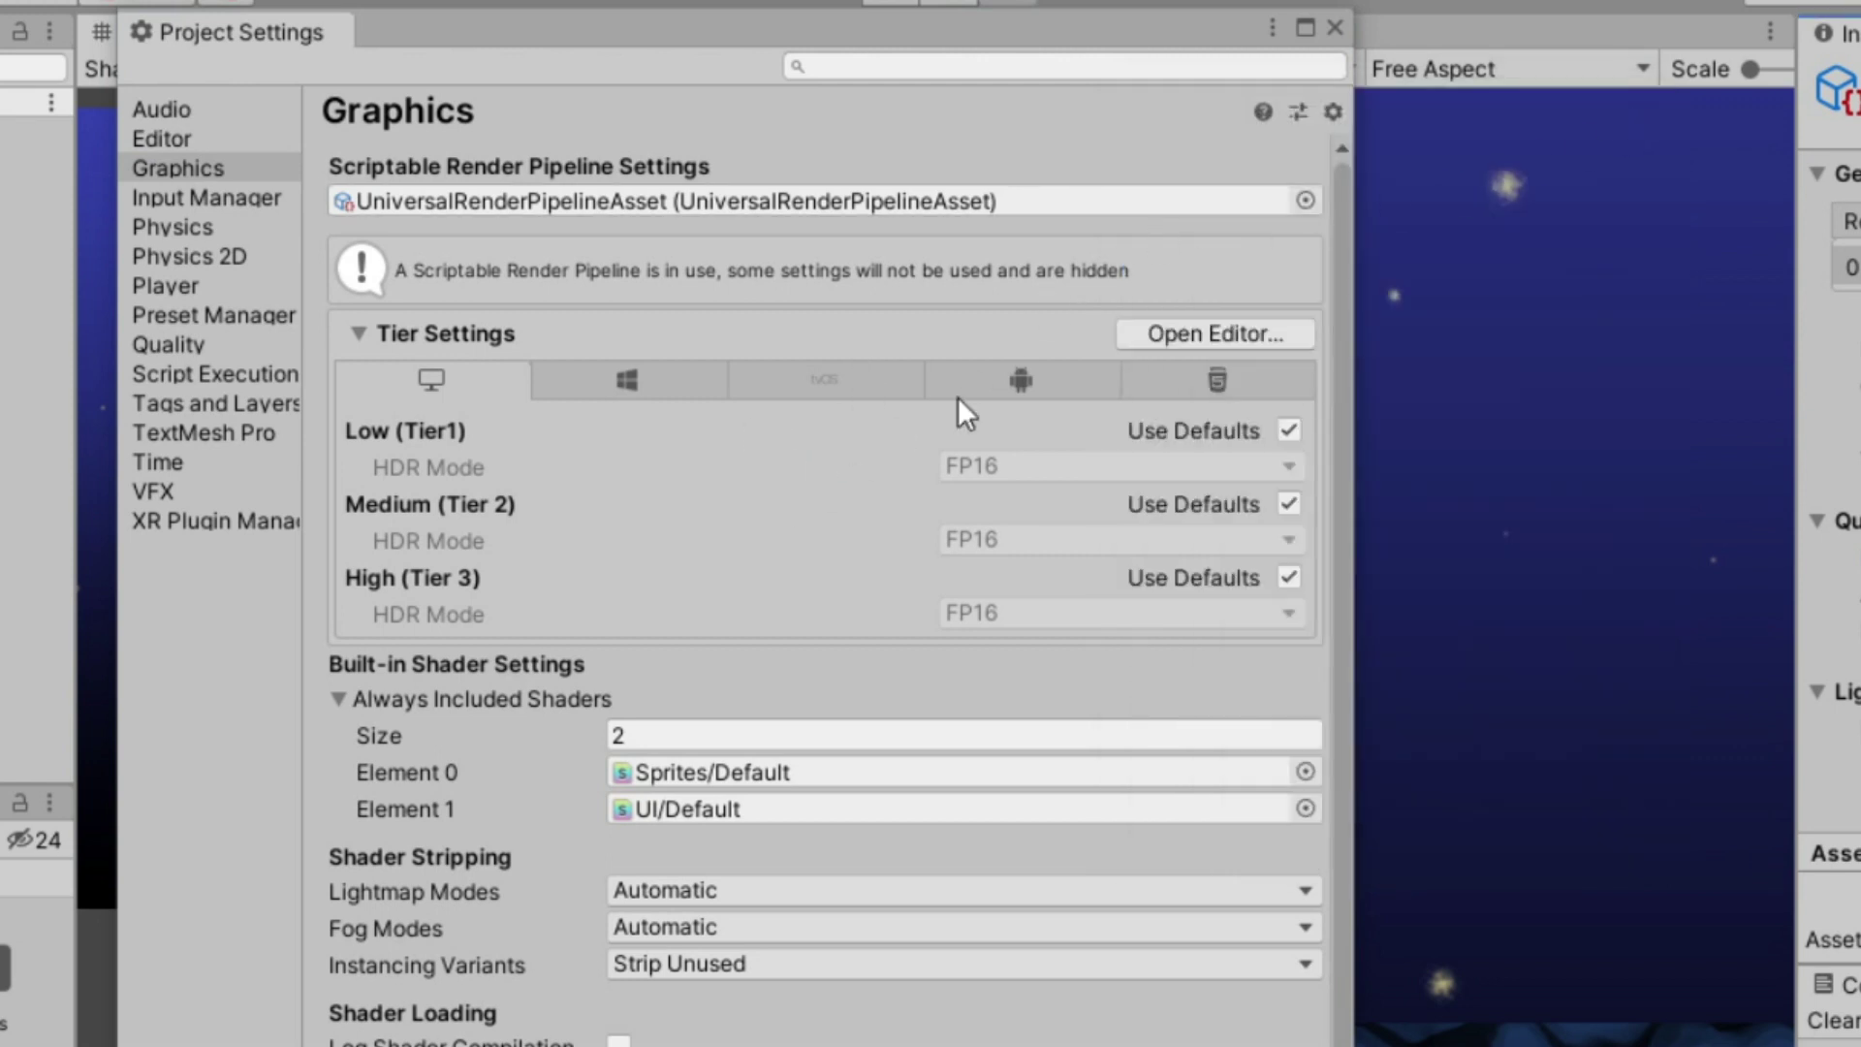
pyautogui.click(1335, 27)
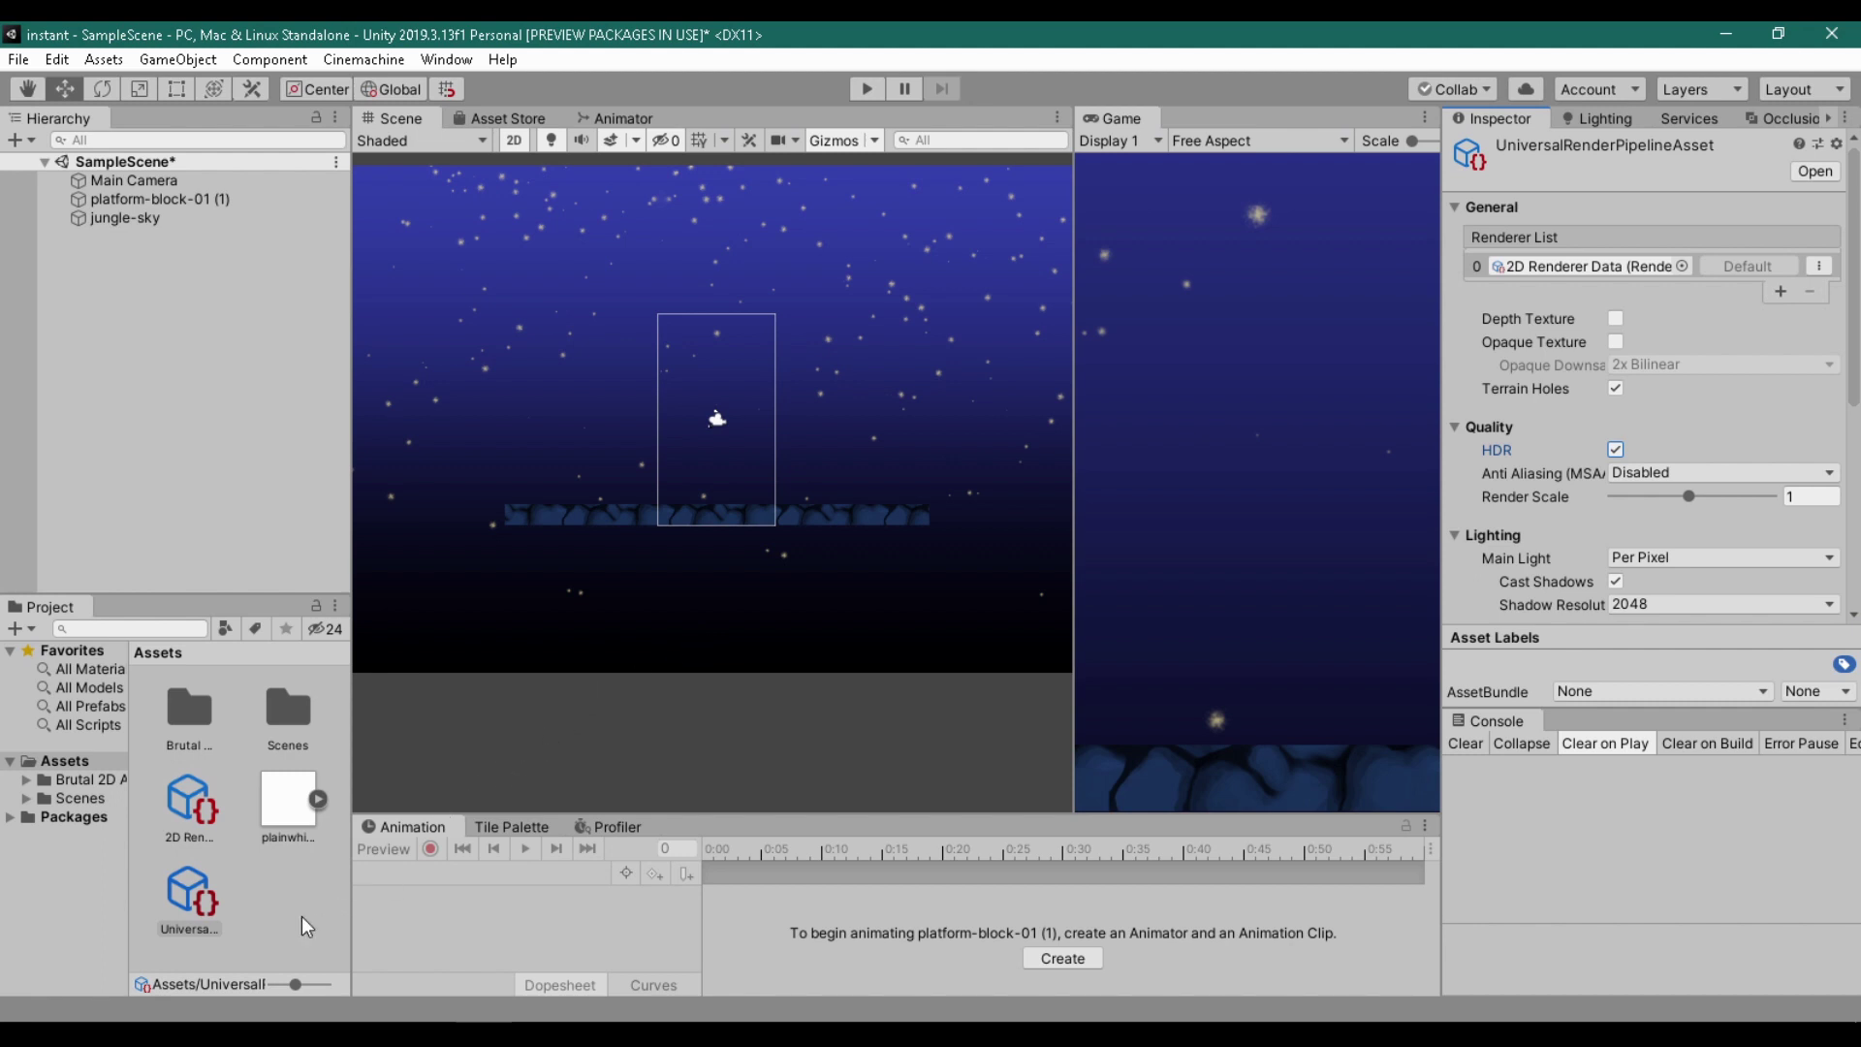
# Step: Create a 2D Renderer Sprite Unlit Graph (Experimental) shader in the Assets folder and name it "Fog"
pyautogui.click(277, 904)
pyautogui.rightClick(277, 905)
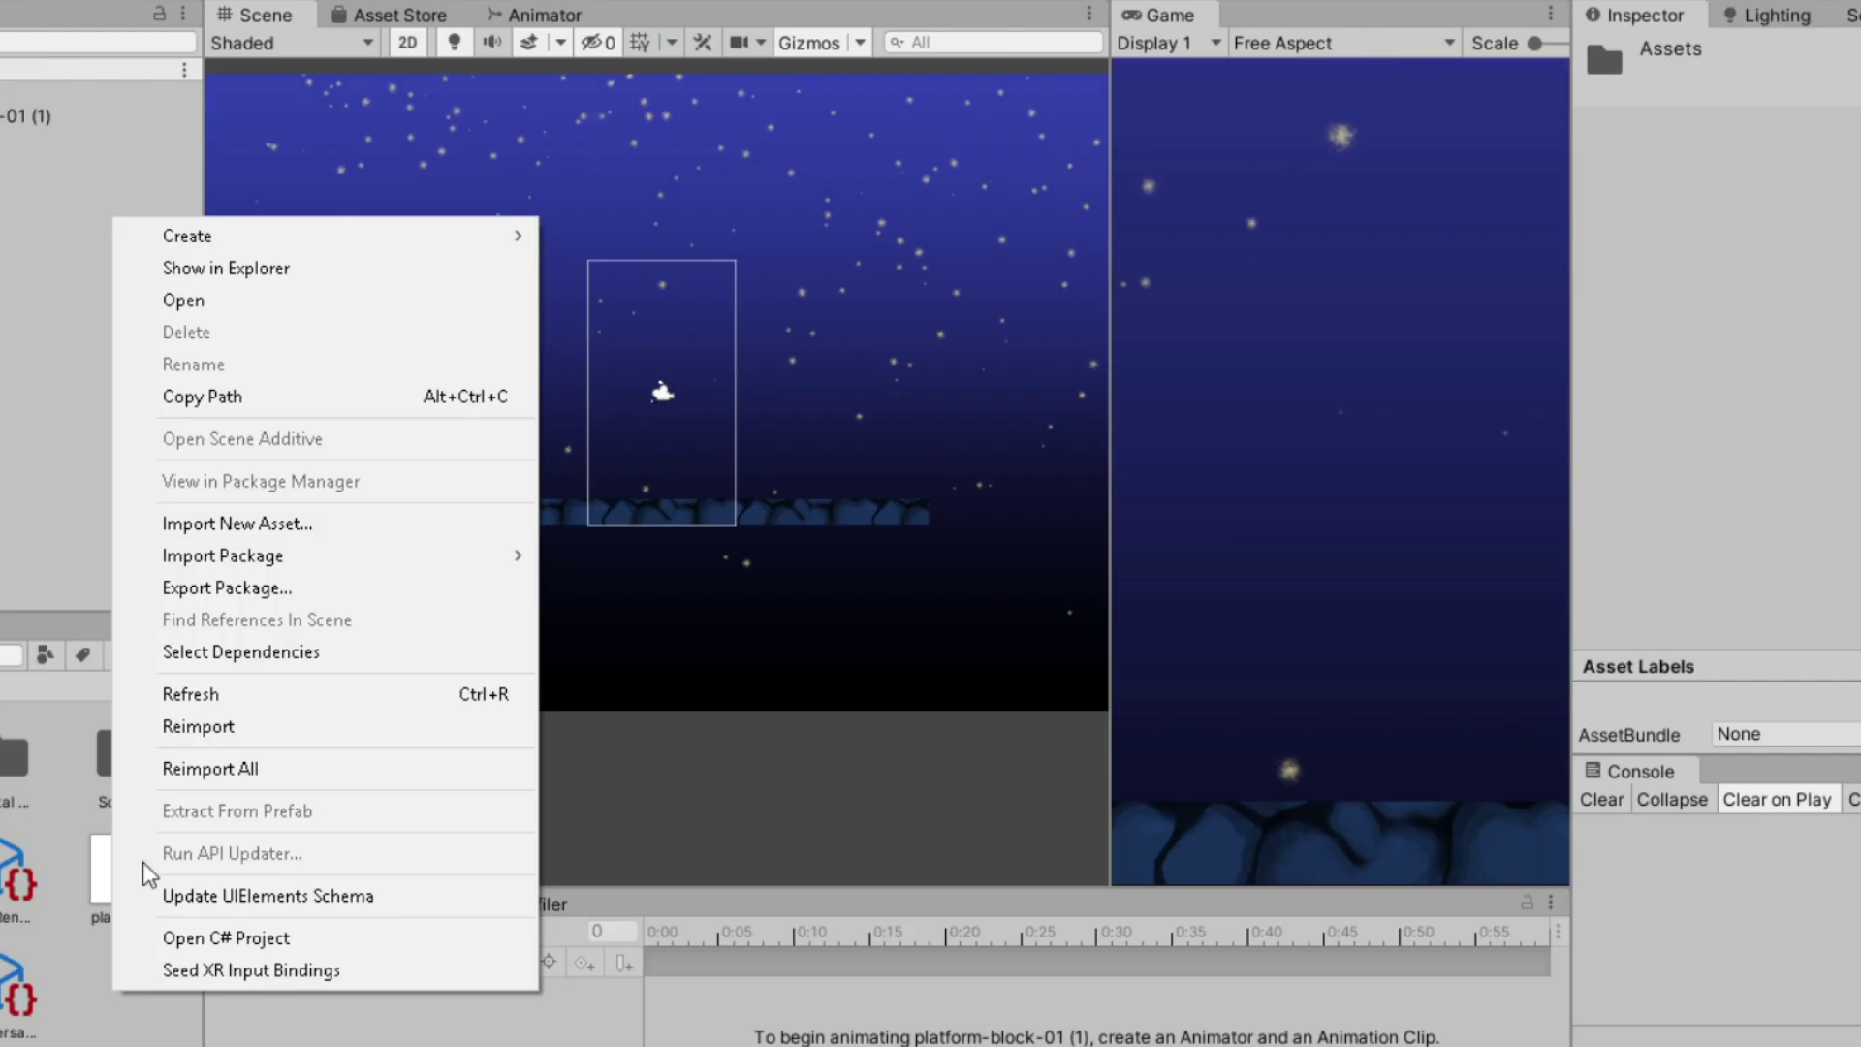
pyautogui.moveTo(243, 224)
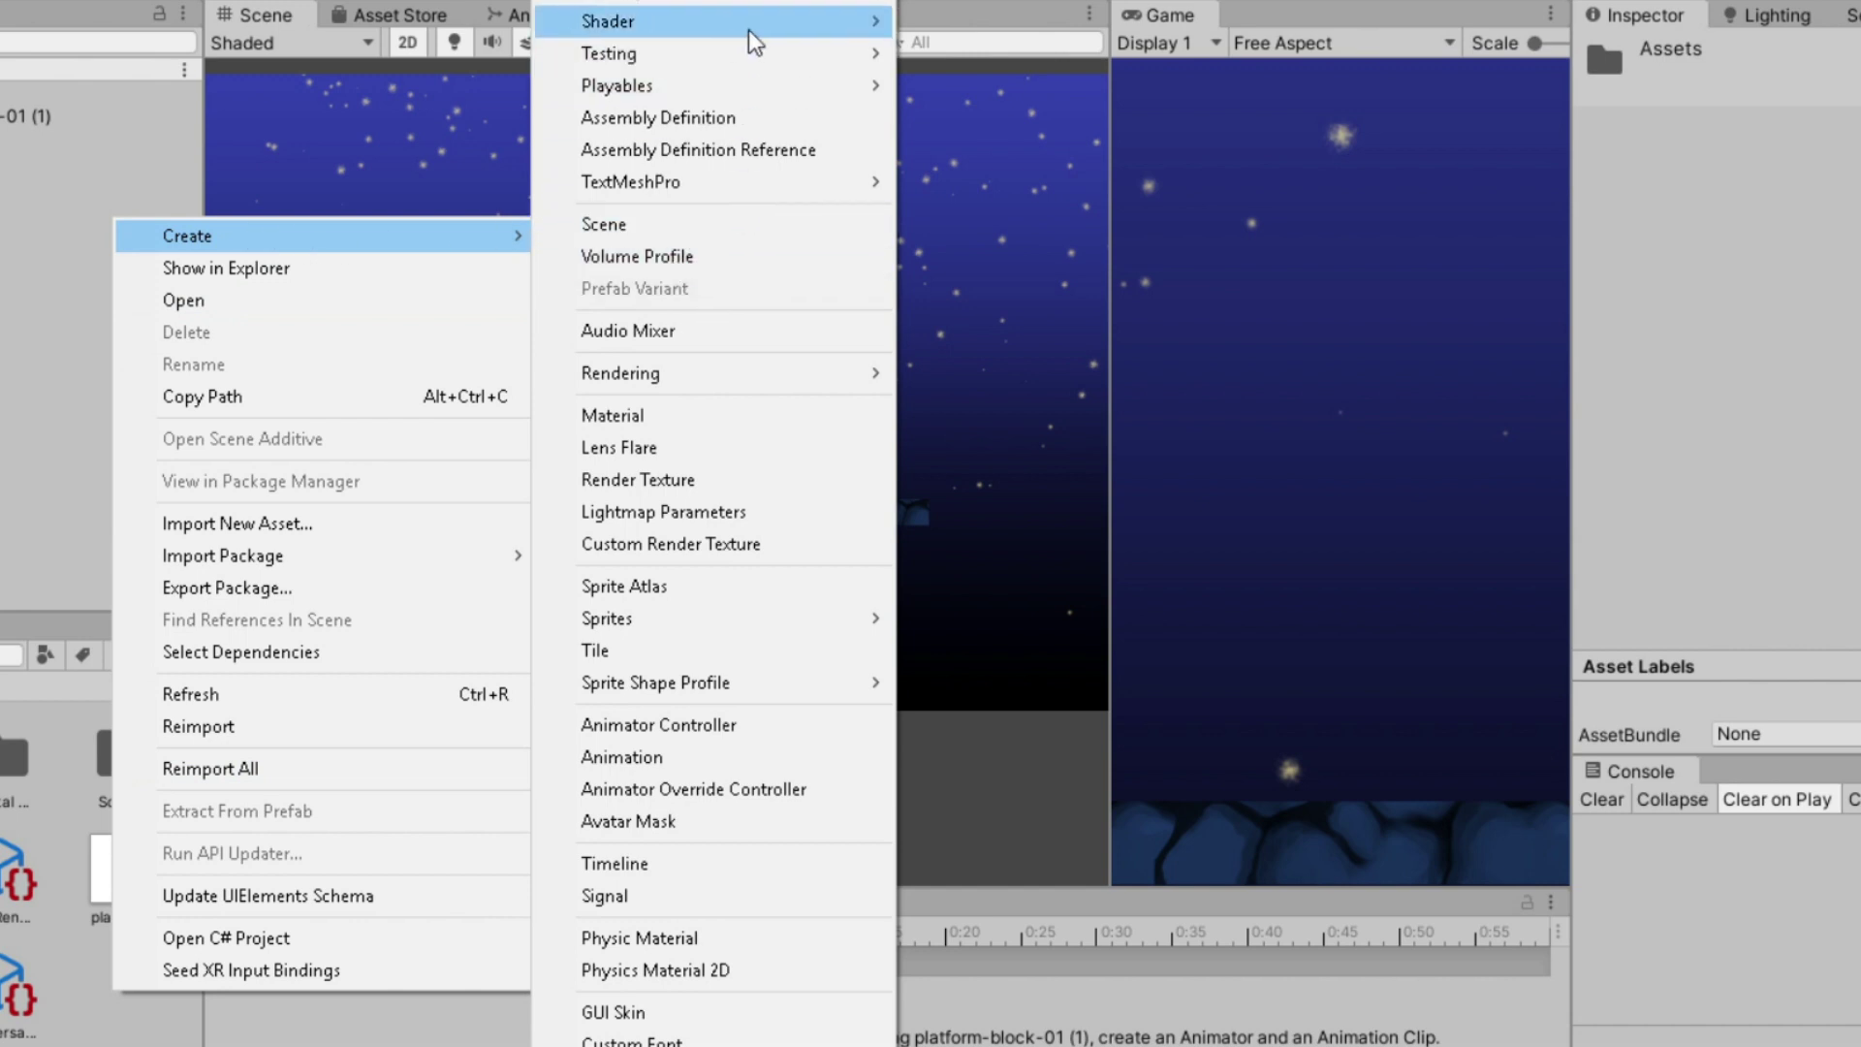
pyautogui.moveTo(749, 25)
pyautogui.moveTo(979, 194)
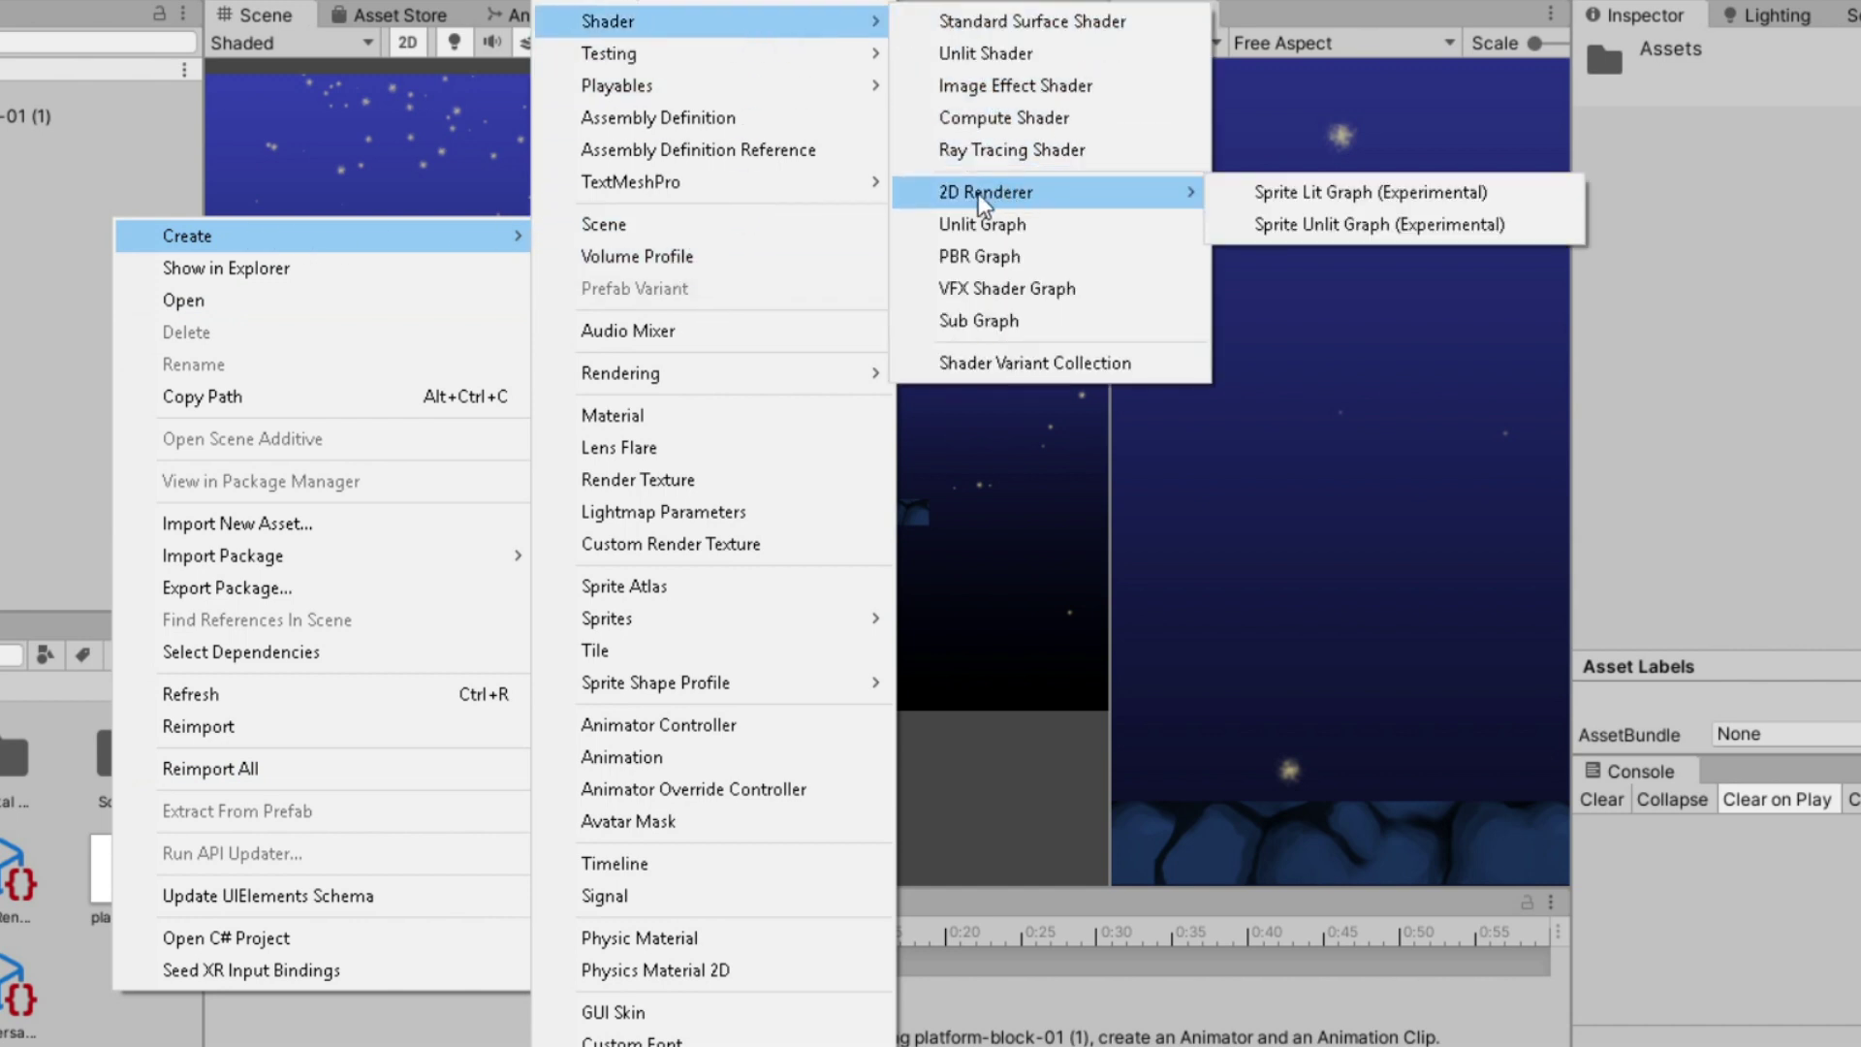
pyautogui.click(1322, 232)
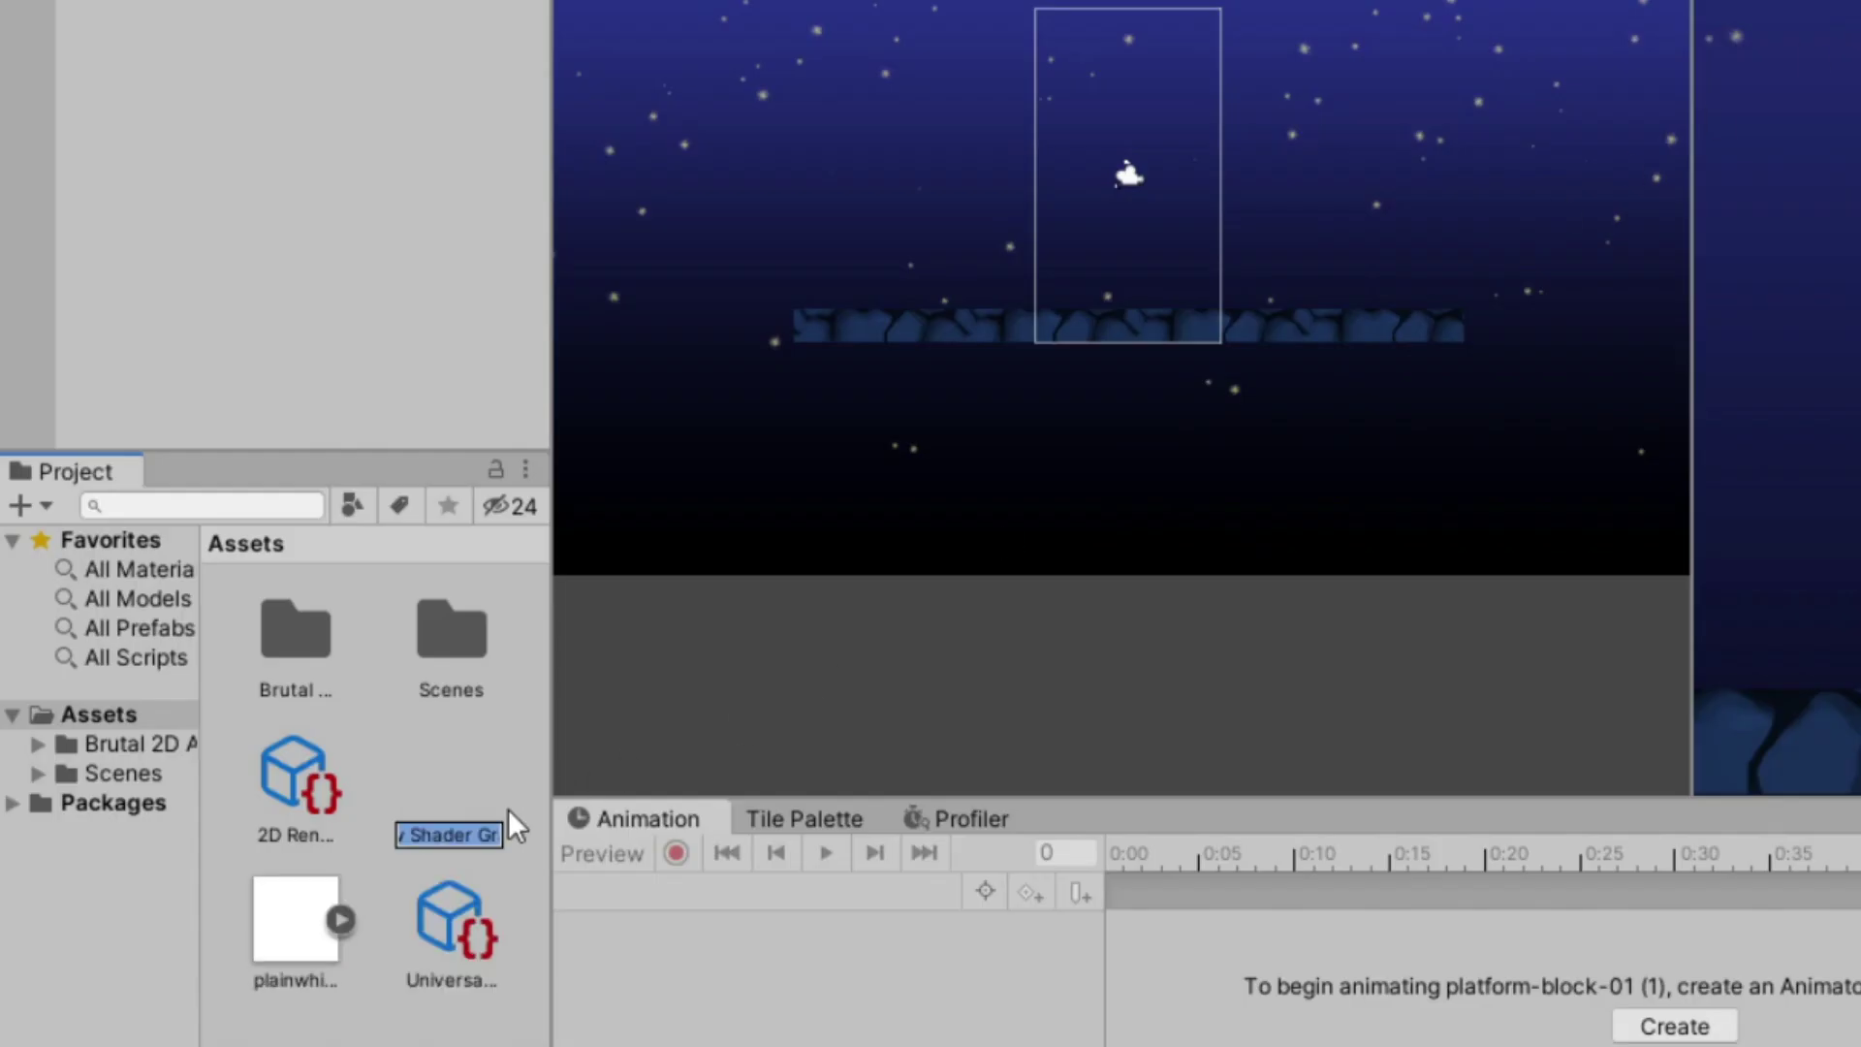
pyautogui.write('Fog')
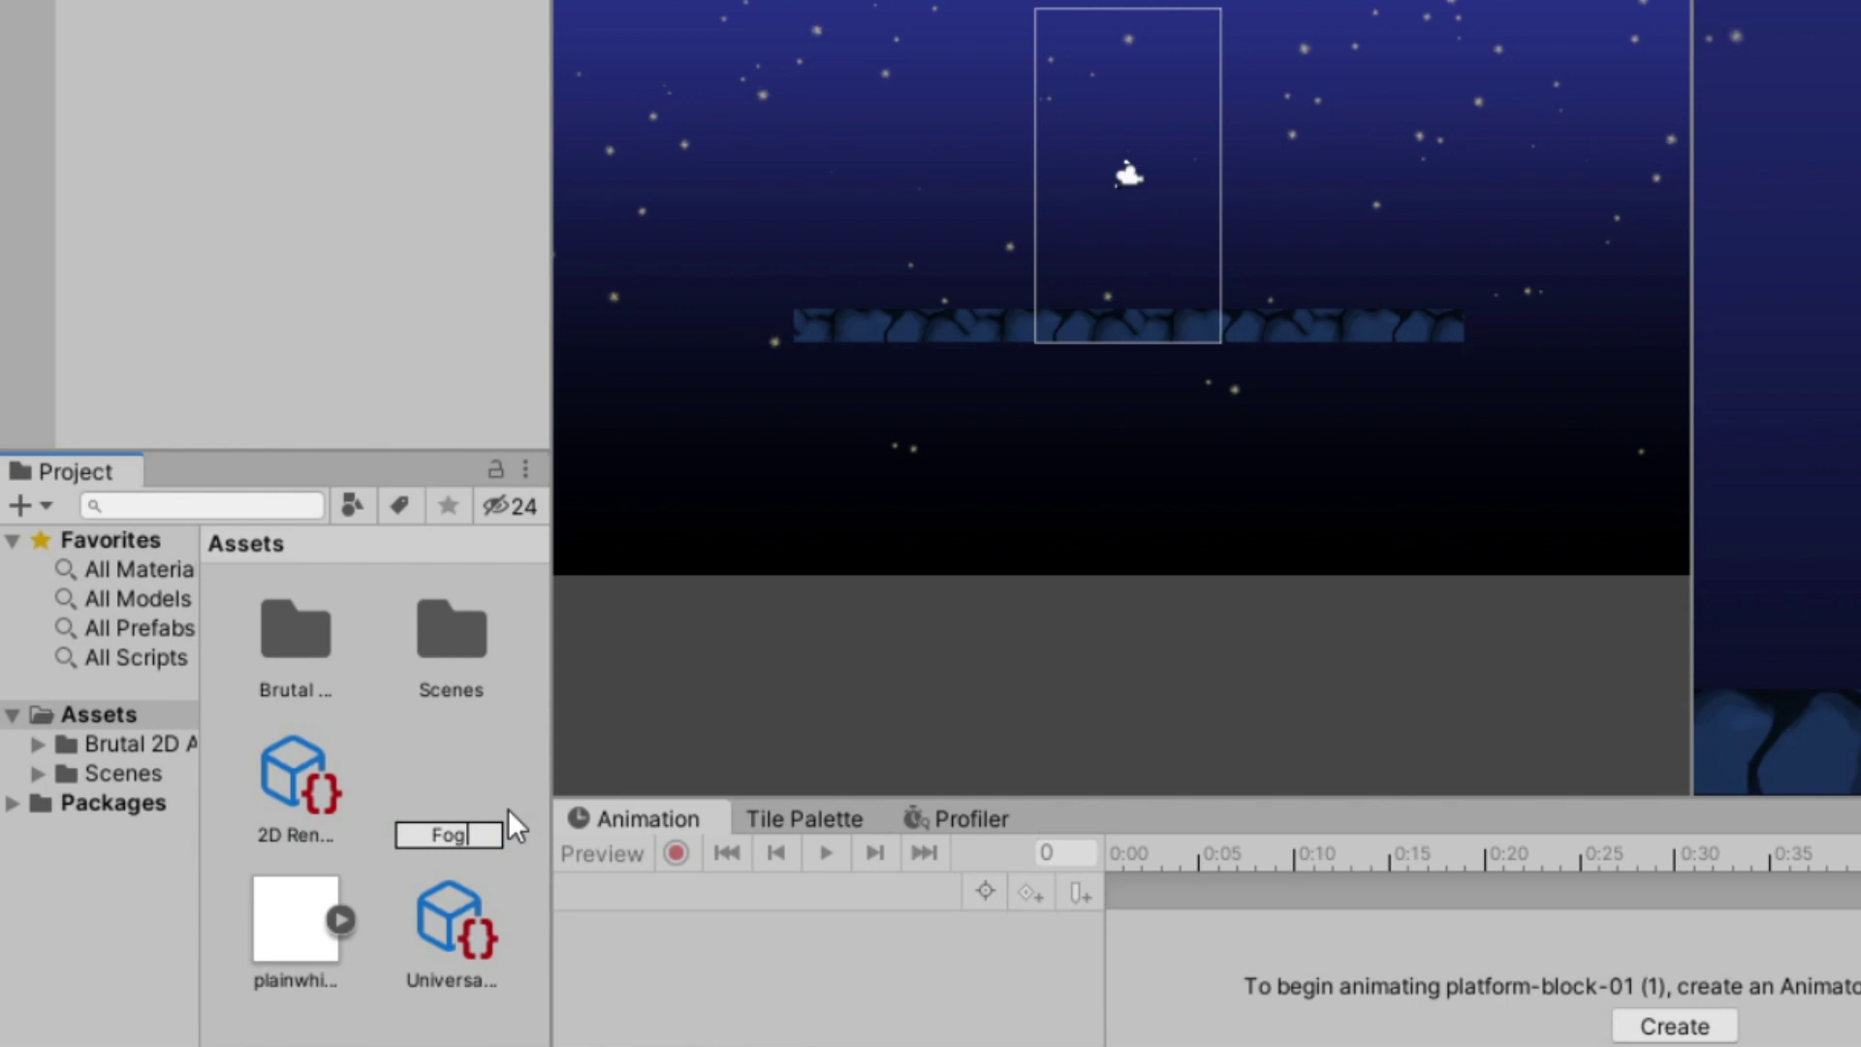
pyautogui.press('Return')
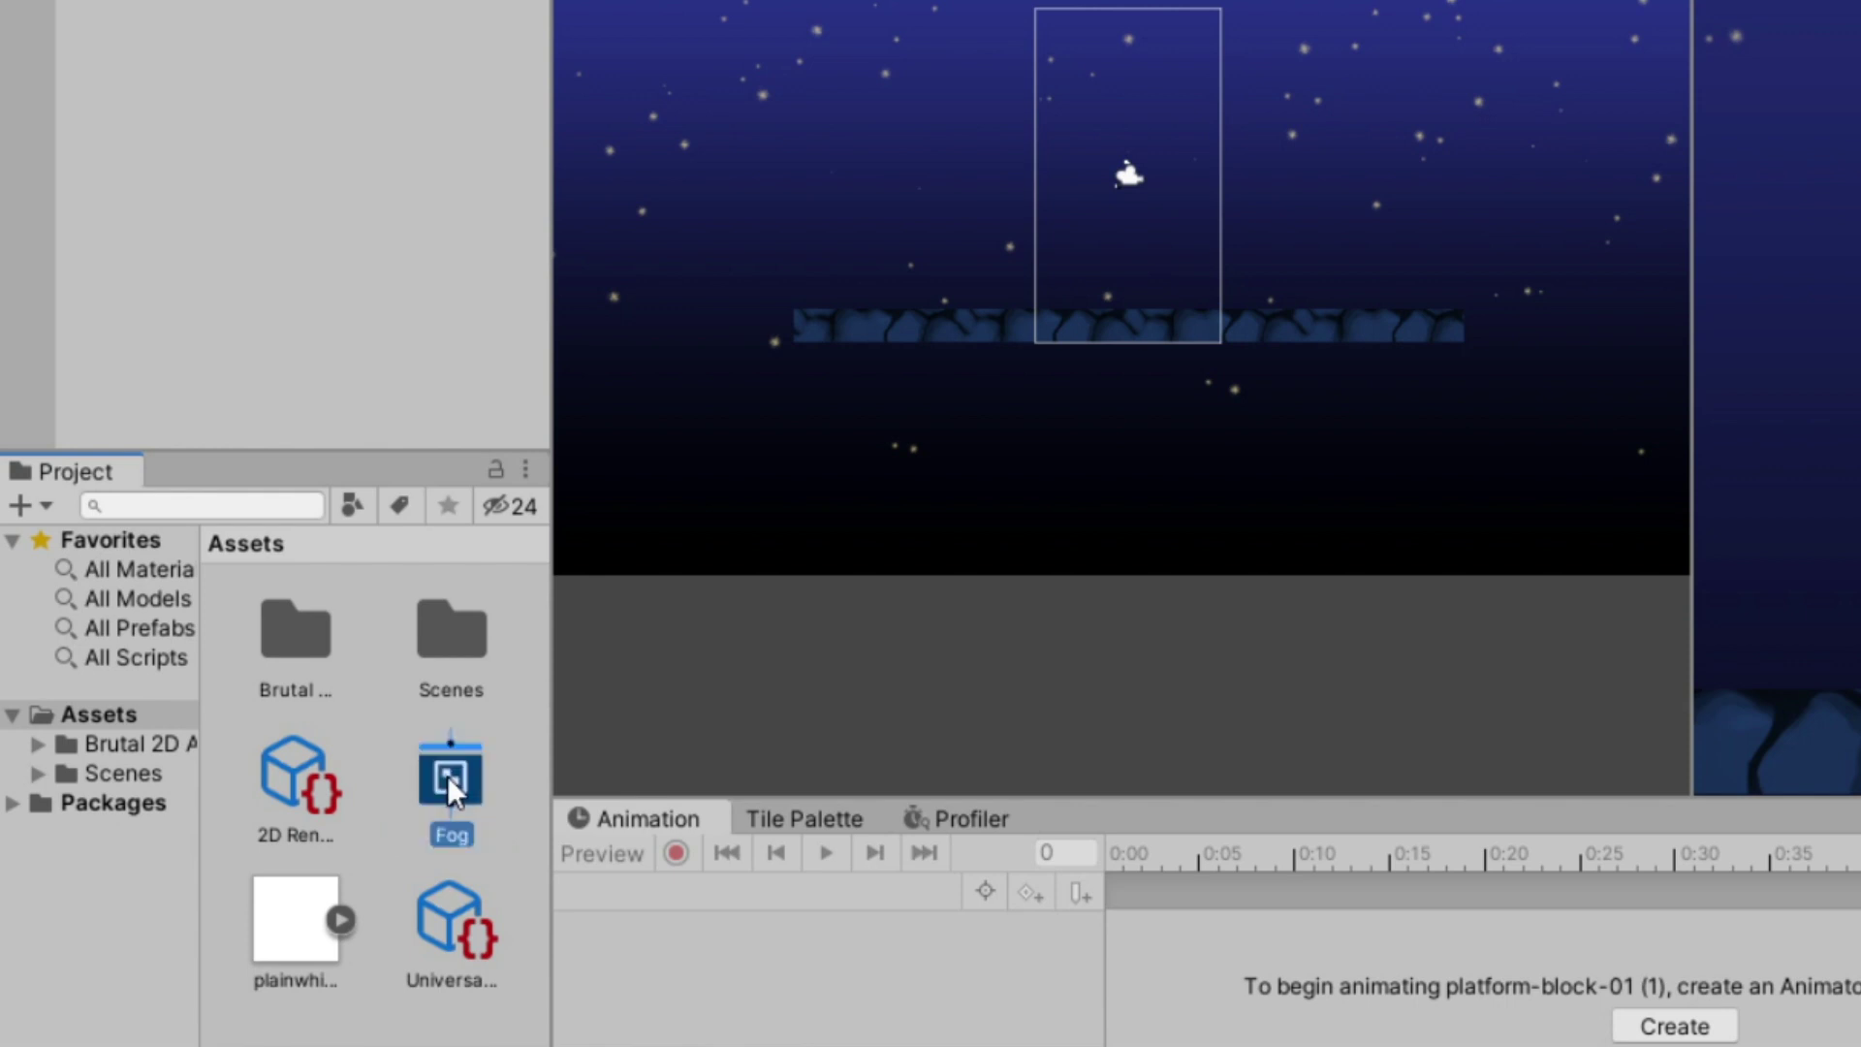
# Step: Open the Fog shader graph for editing and maximize its window
pyautogui.doubleClick(451, 787)
pyautogui.scroll(-2, 619, 447)
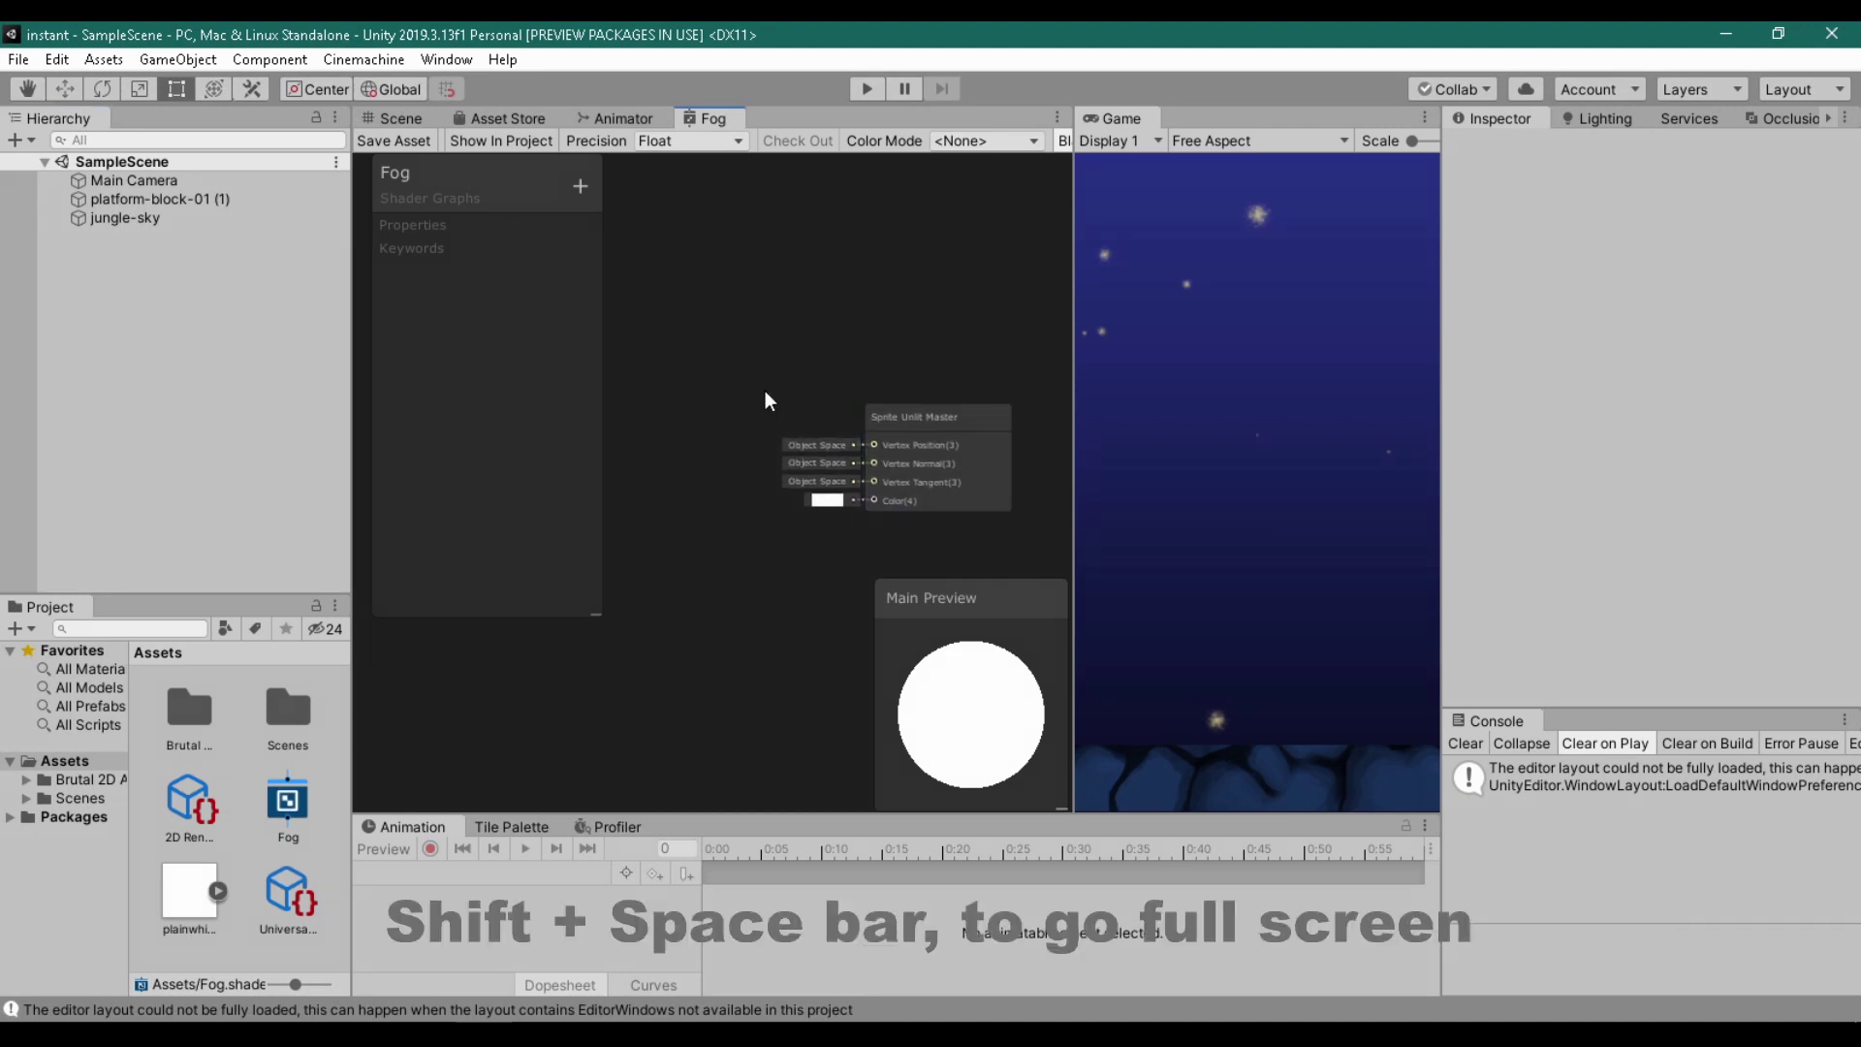
pyautogui.hotkey('shift', 'space')
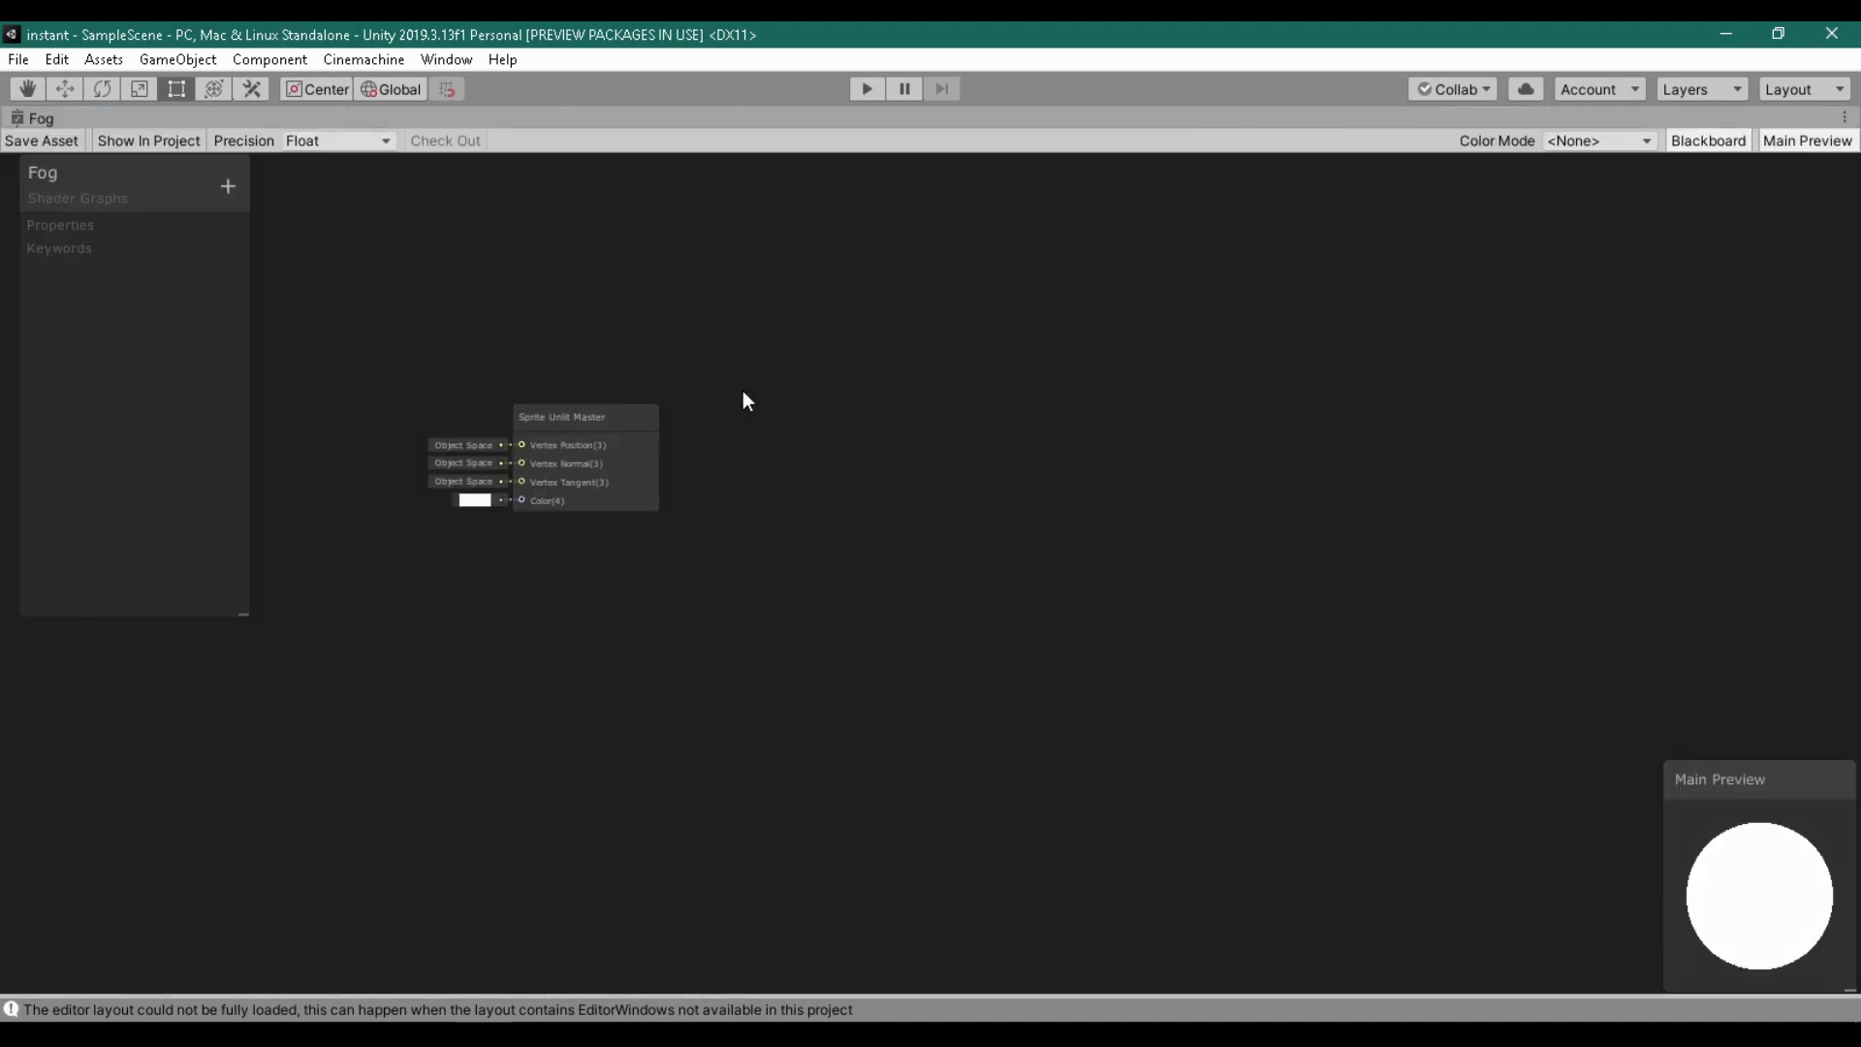
pyautogui.moveTo(744, 398); pyautogui.dragTo(1127, 532, button='middle')
# Step: Add a Texture2D property named "MainTex" to the Fog graph and set its reference to "_MainTex"
pyautogui.click(228, 185)
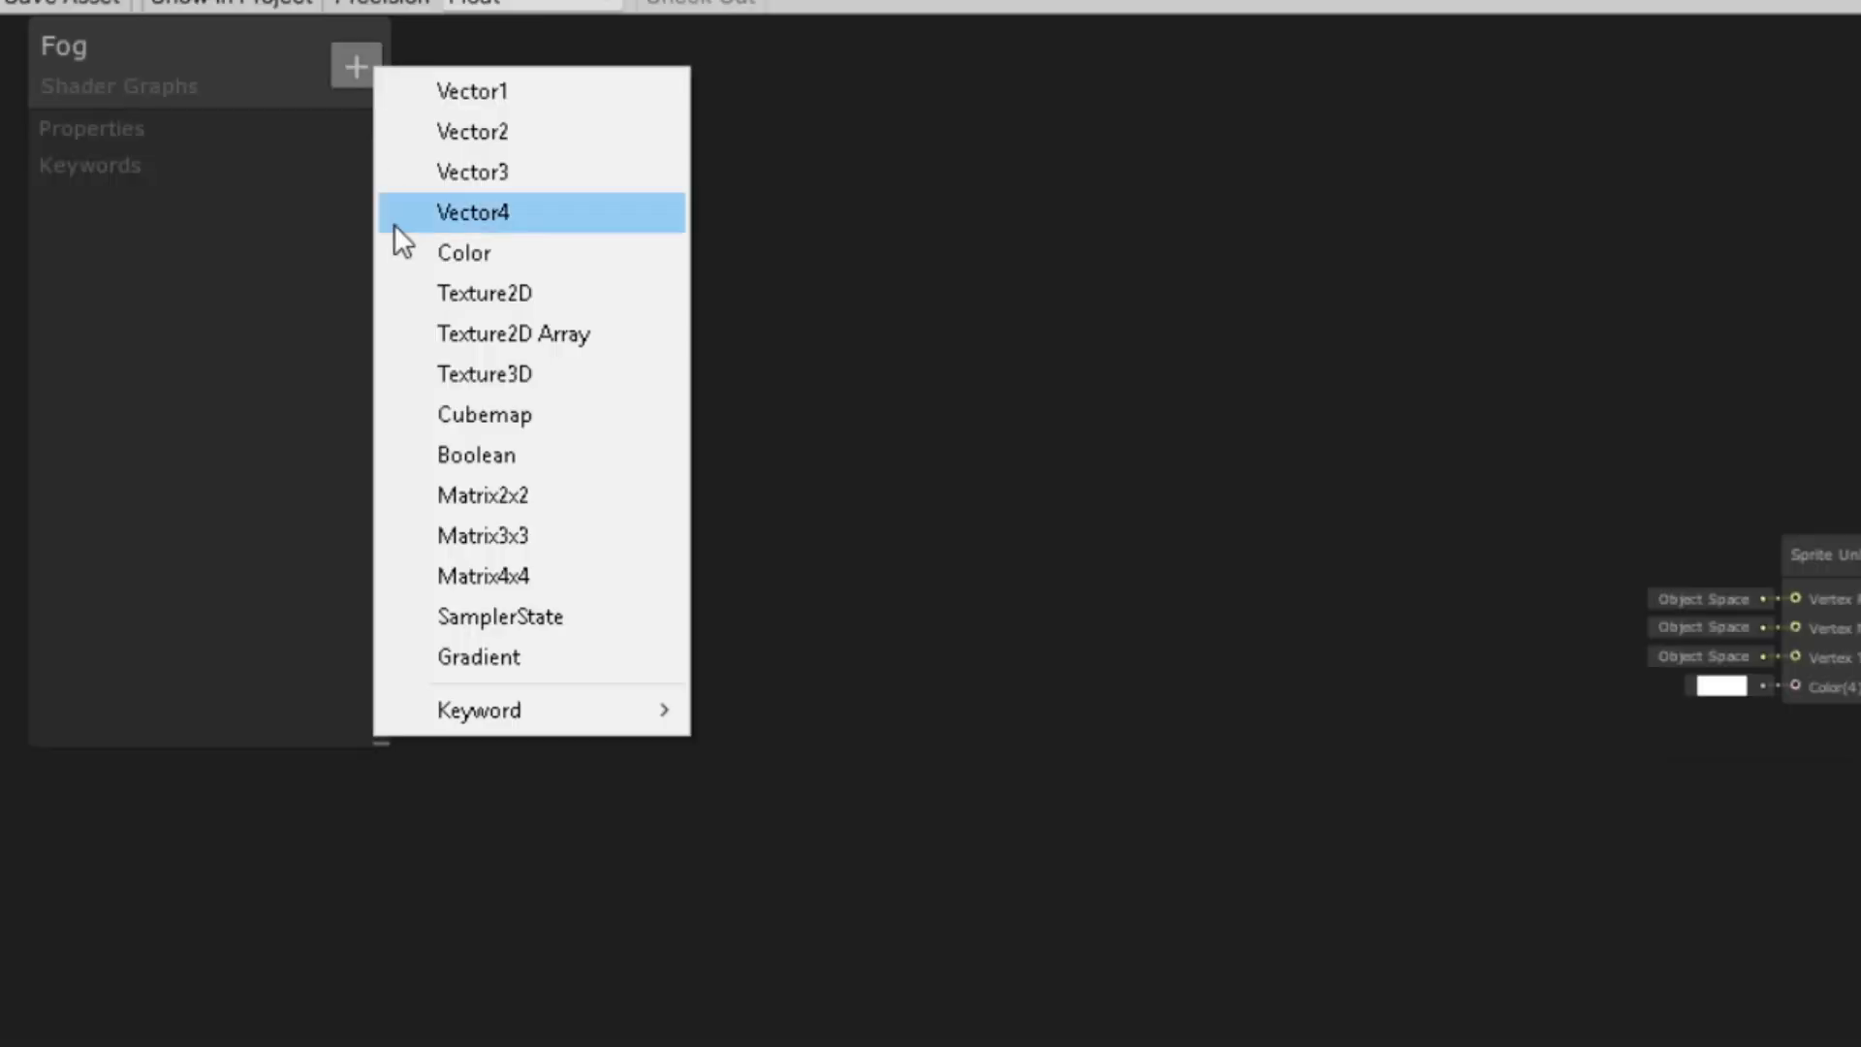
pyautogui.click(403, 293)
pyautogui.write('MainTex')
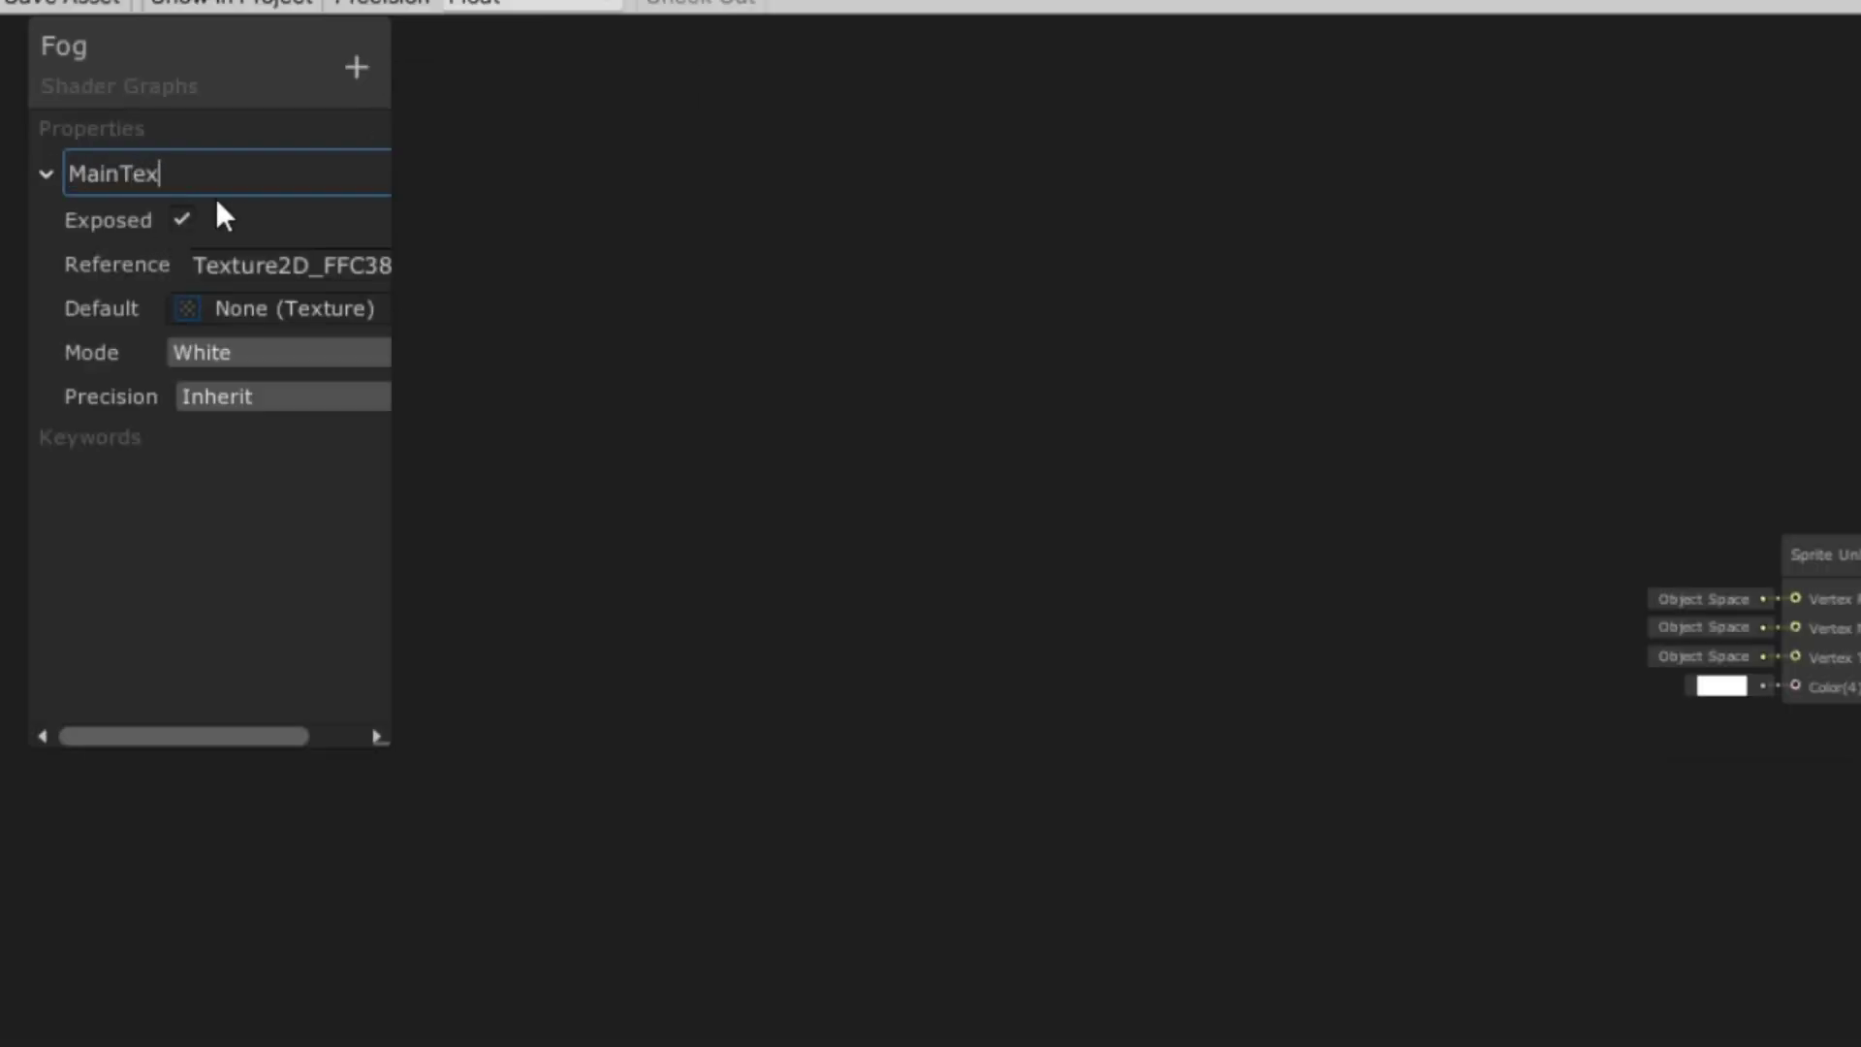
pyautogui.hotkey('ctrl', 'a')
pyautogui.click(256, 266)
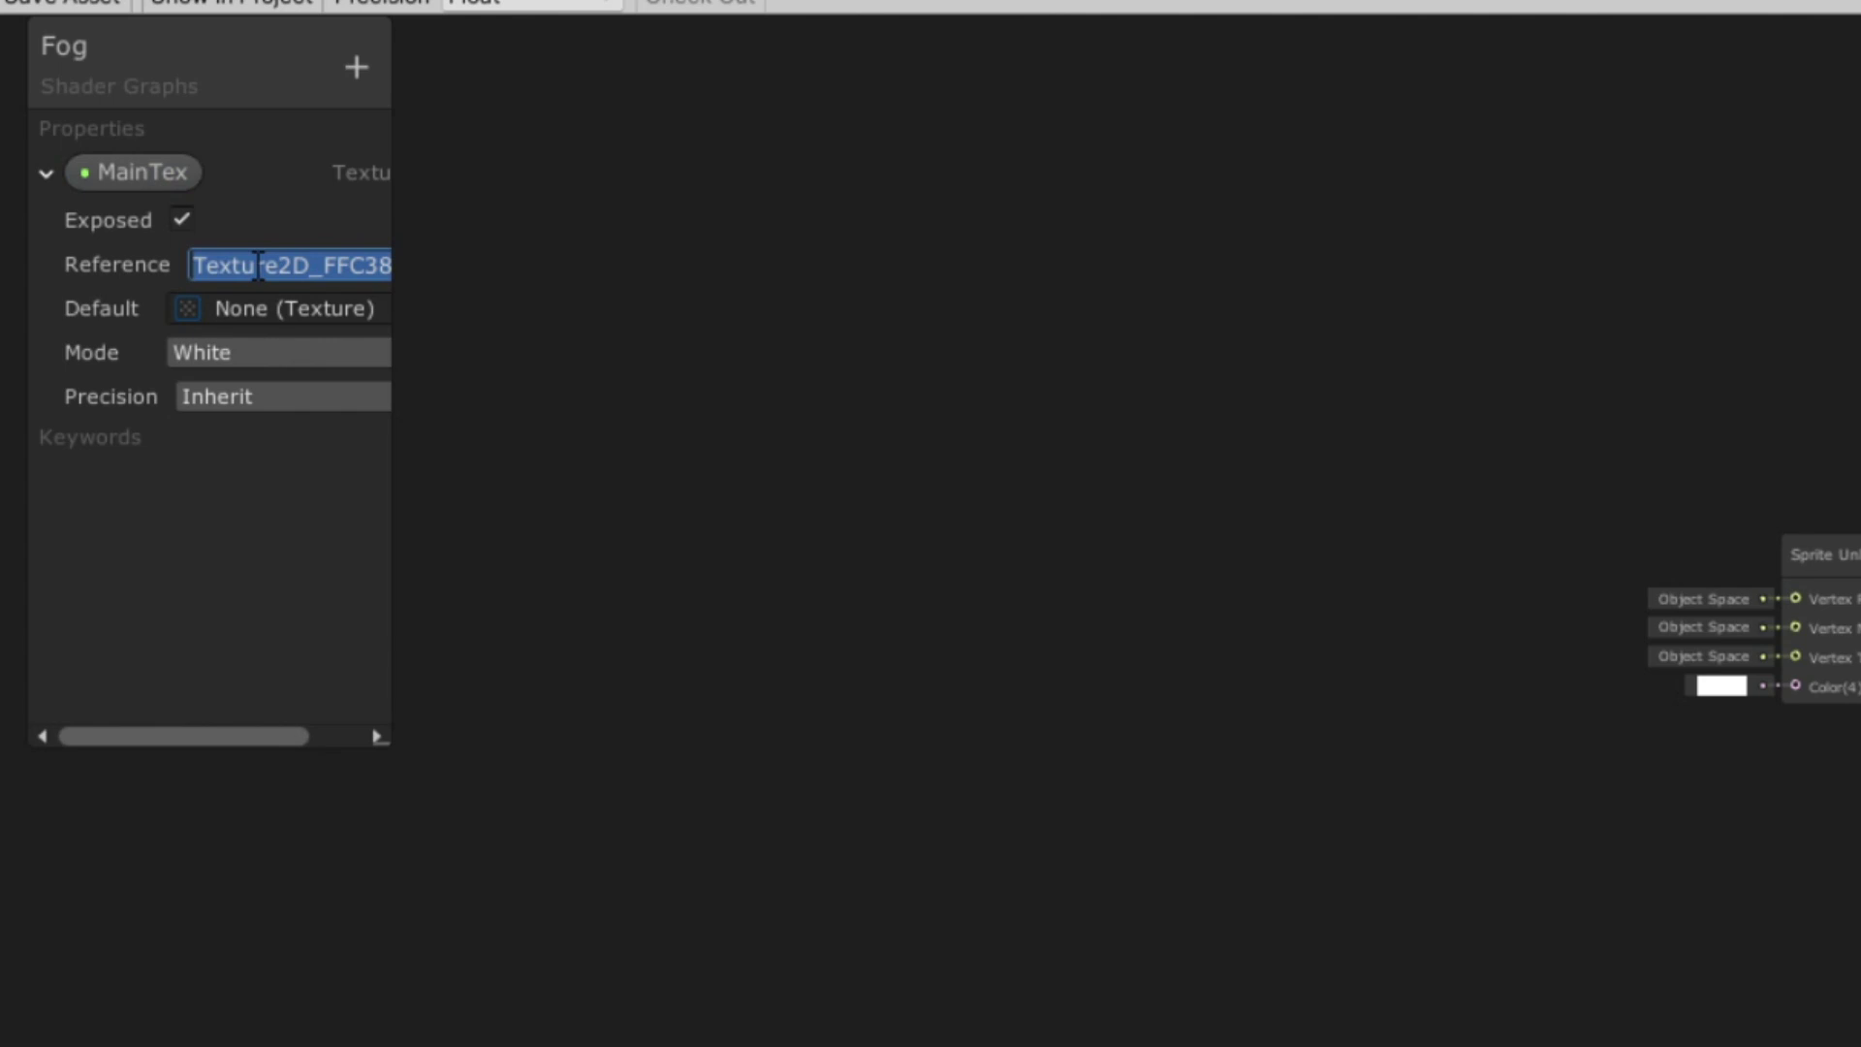
pyautogui.write('_')
pyautogui.write('MainTex')
pyautogui.press('Return')
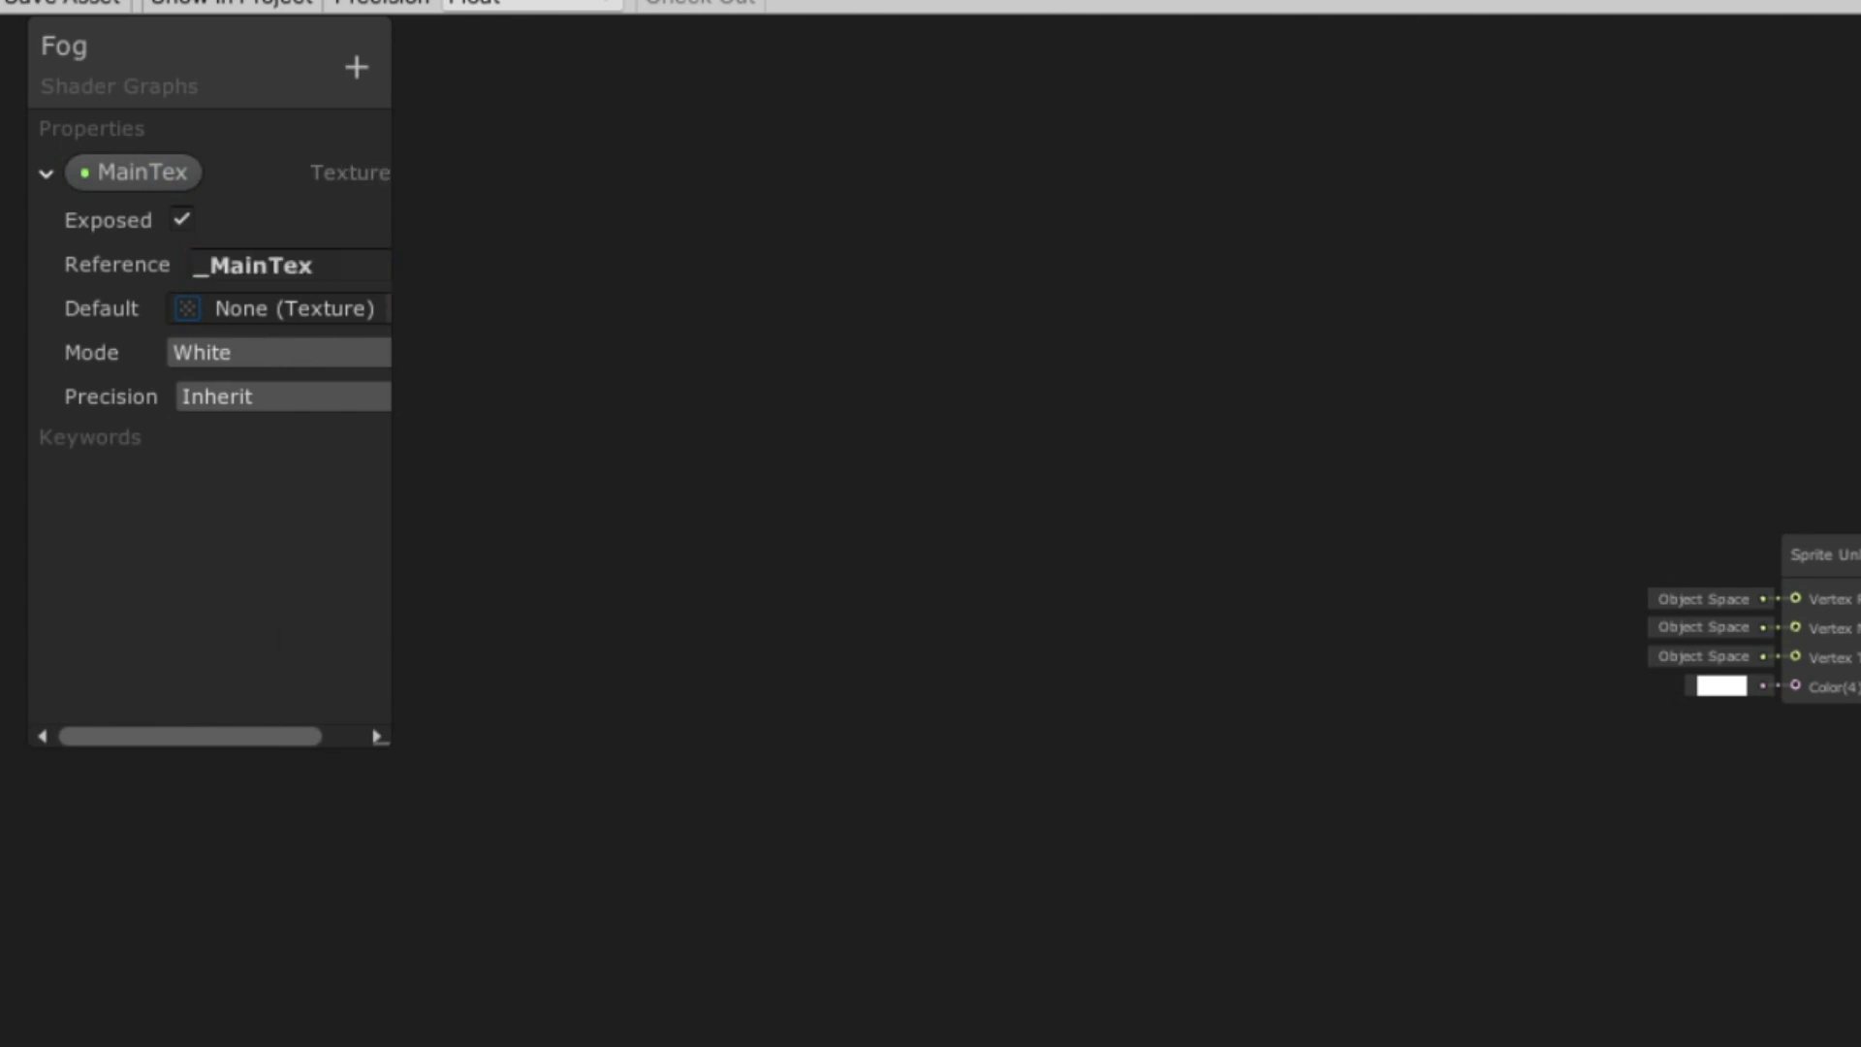
# Step: Add a Time node in the empty graph area before the Sprite Unlit Master node
pyautogui.press('space')
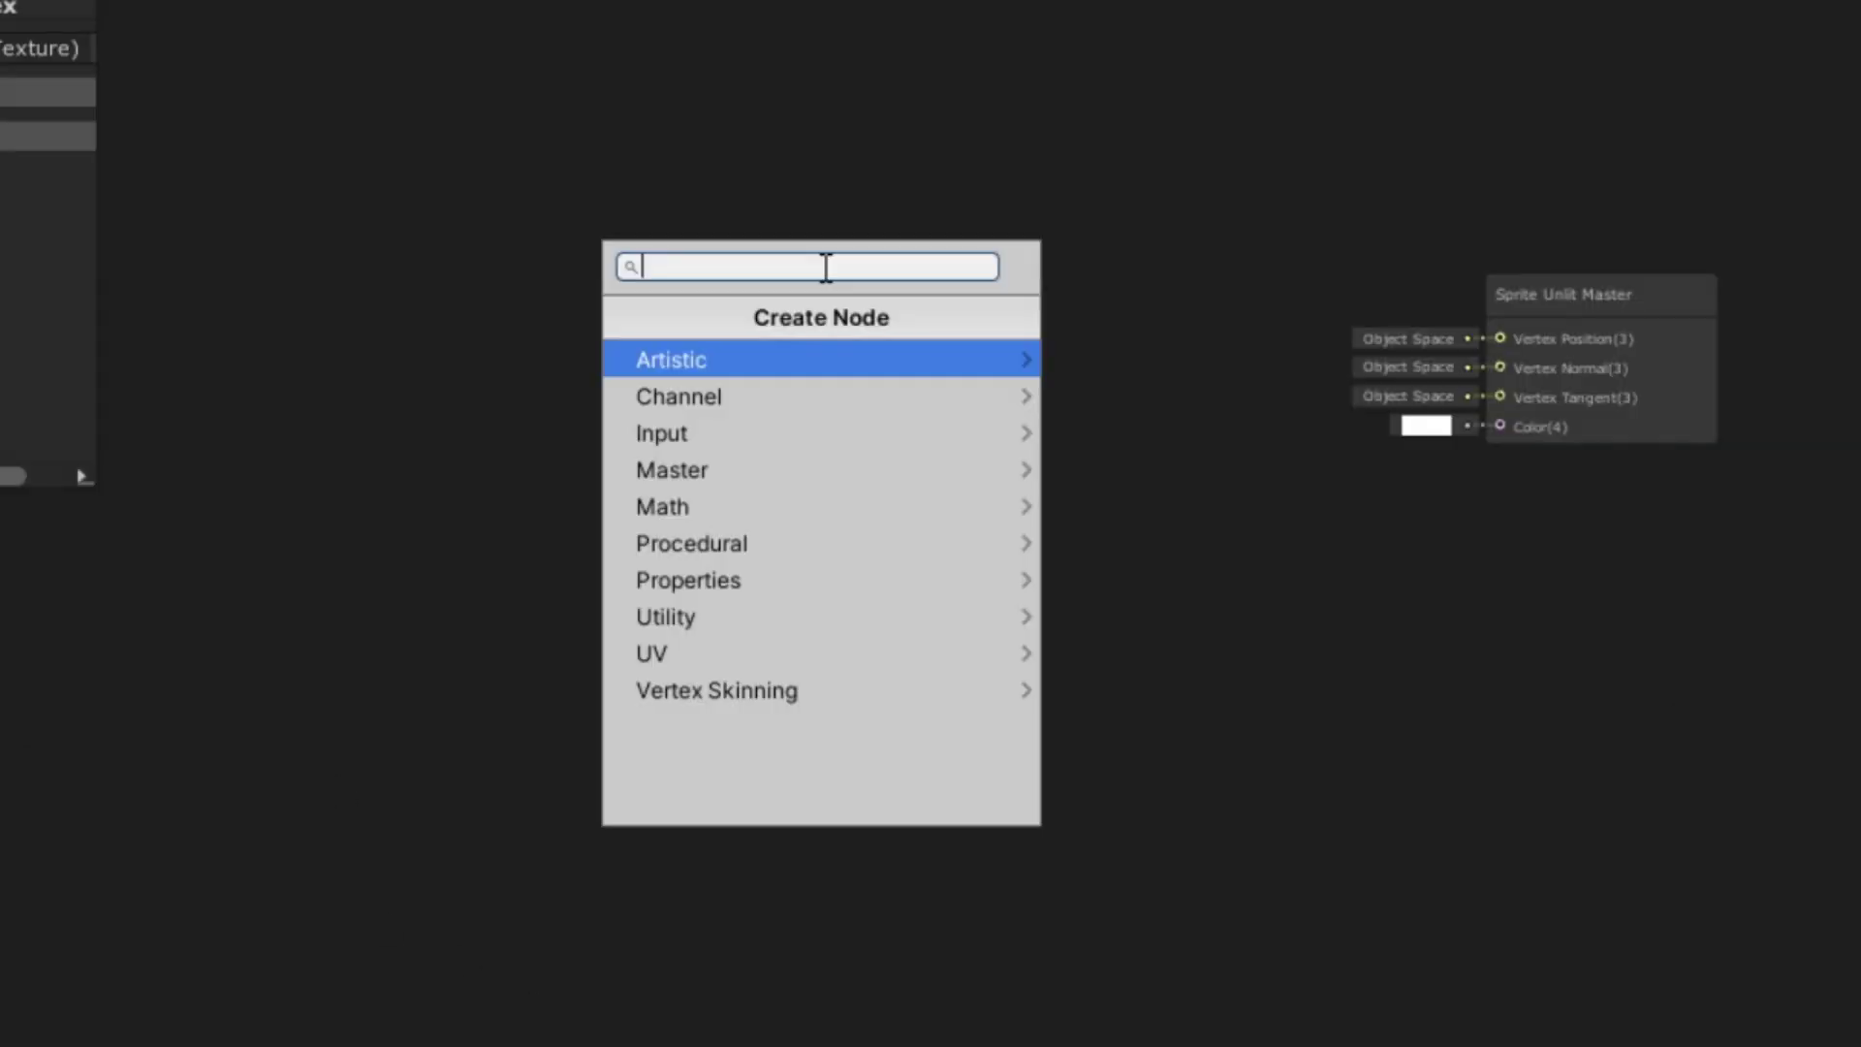
pyautogui.write('time')
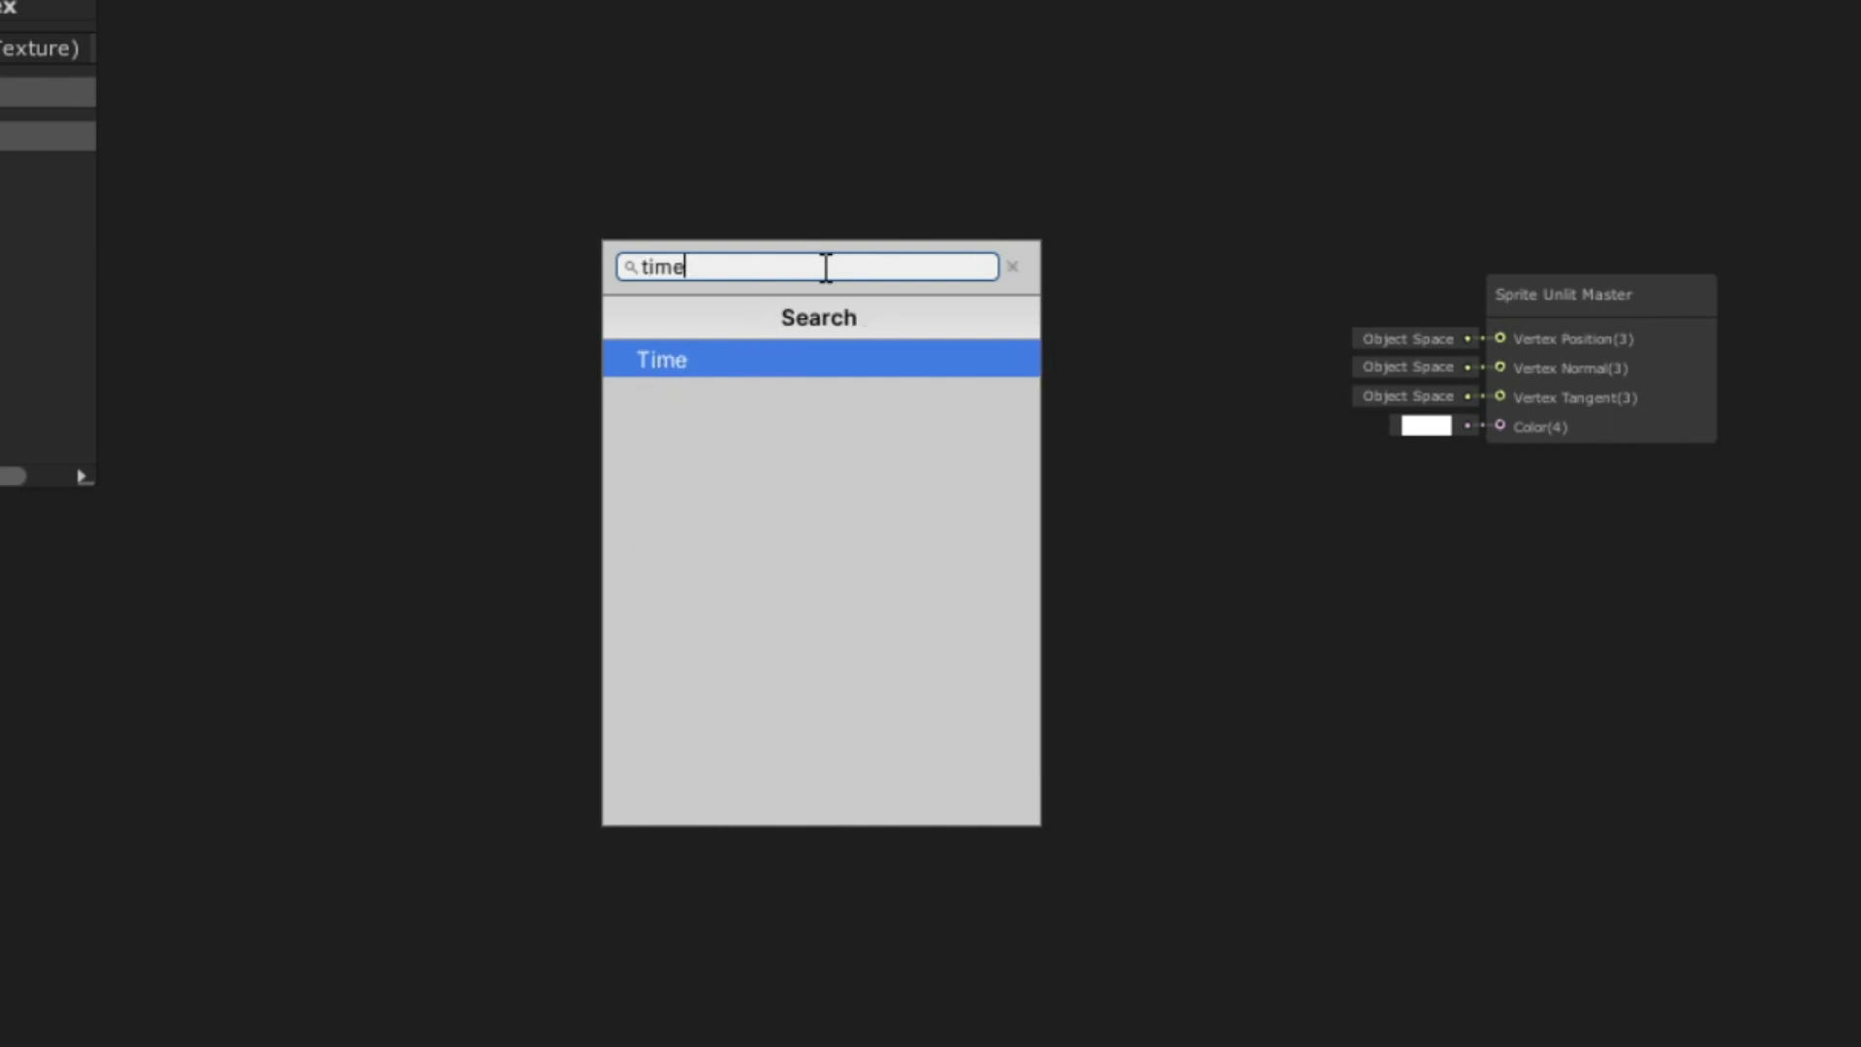
pyautogui.press('Return')
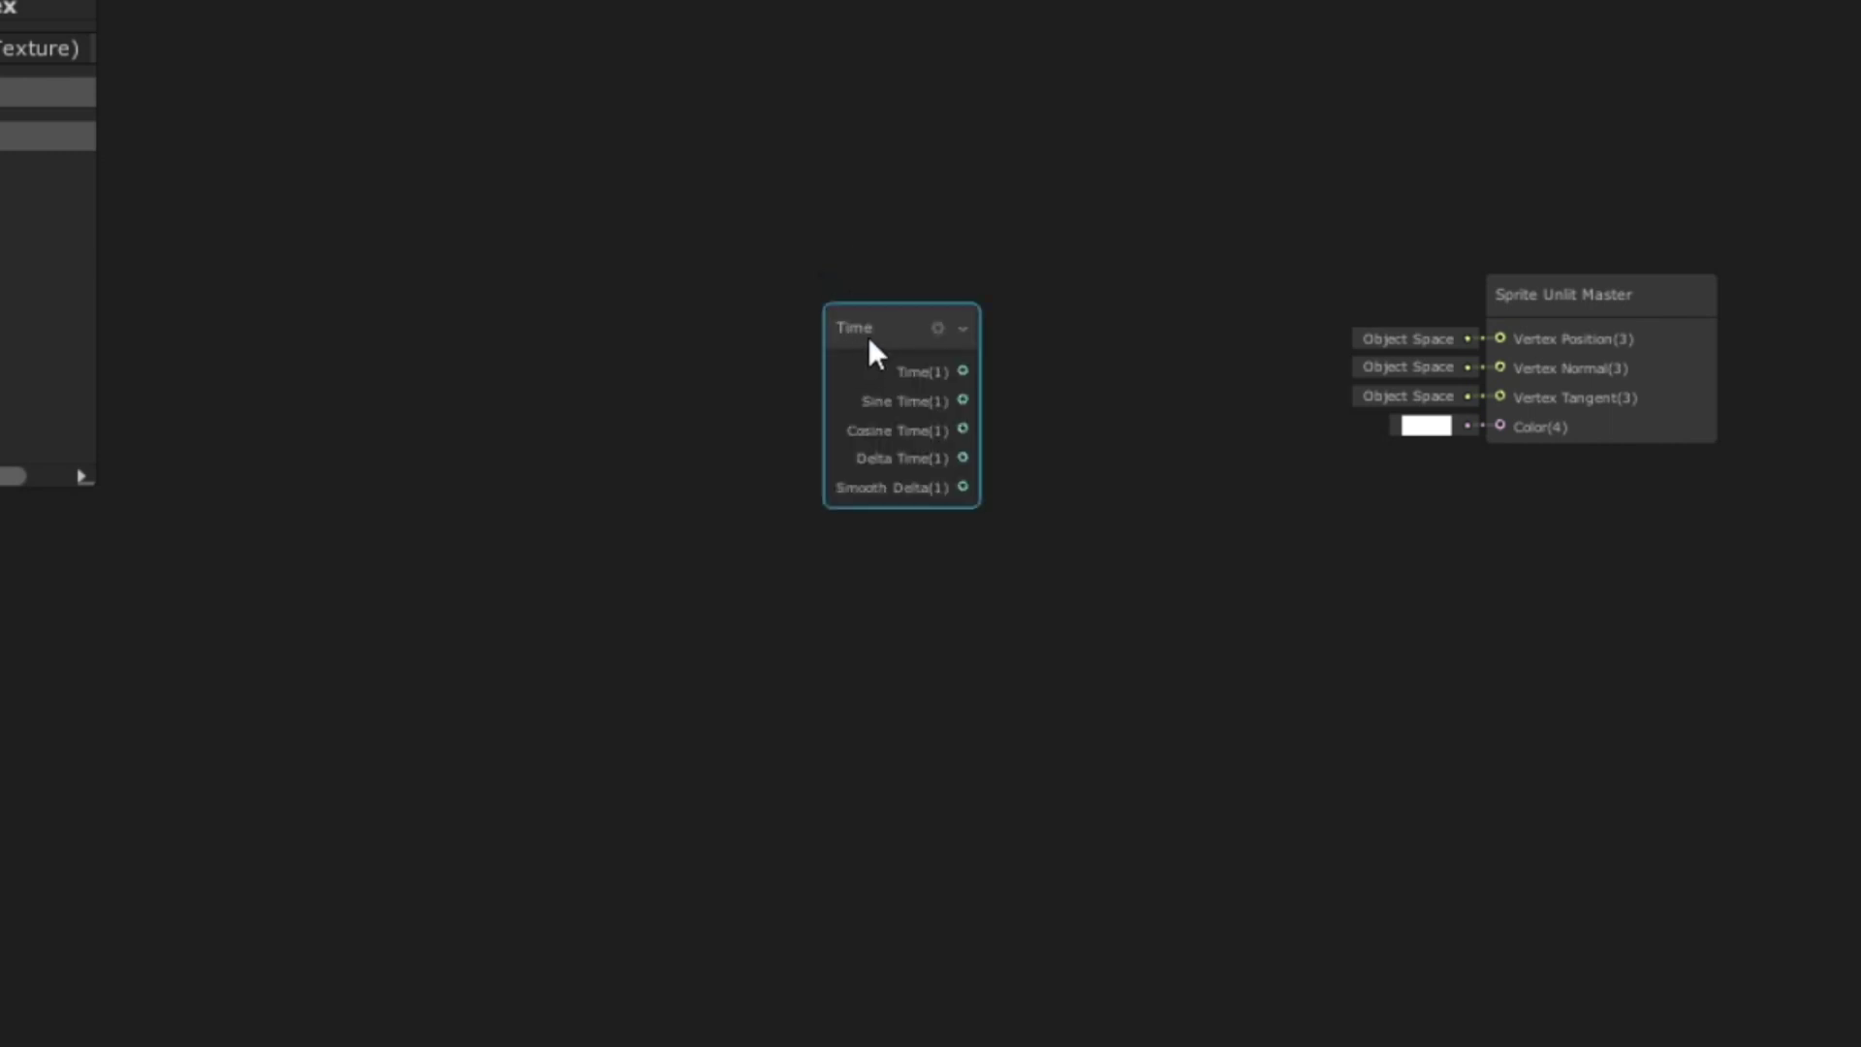
# Step: Move the Time node farther from the Sprite Unlit Master and add a Multiply node with Time feeding its B input
pyautogui.moveTo(870, 347); pyautogui.dragTo(290, 341)
pyautogui.moveTo(290, 341); pyautogui.dragTo(568, 357, button='middle')
pyautogui.moveTo(569, 358); pyautogui.dragTo(501, 254)
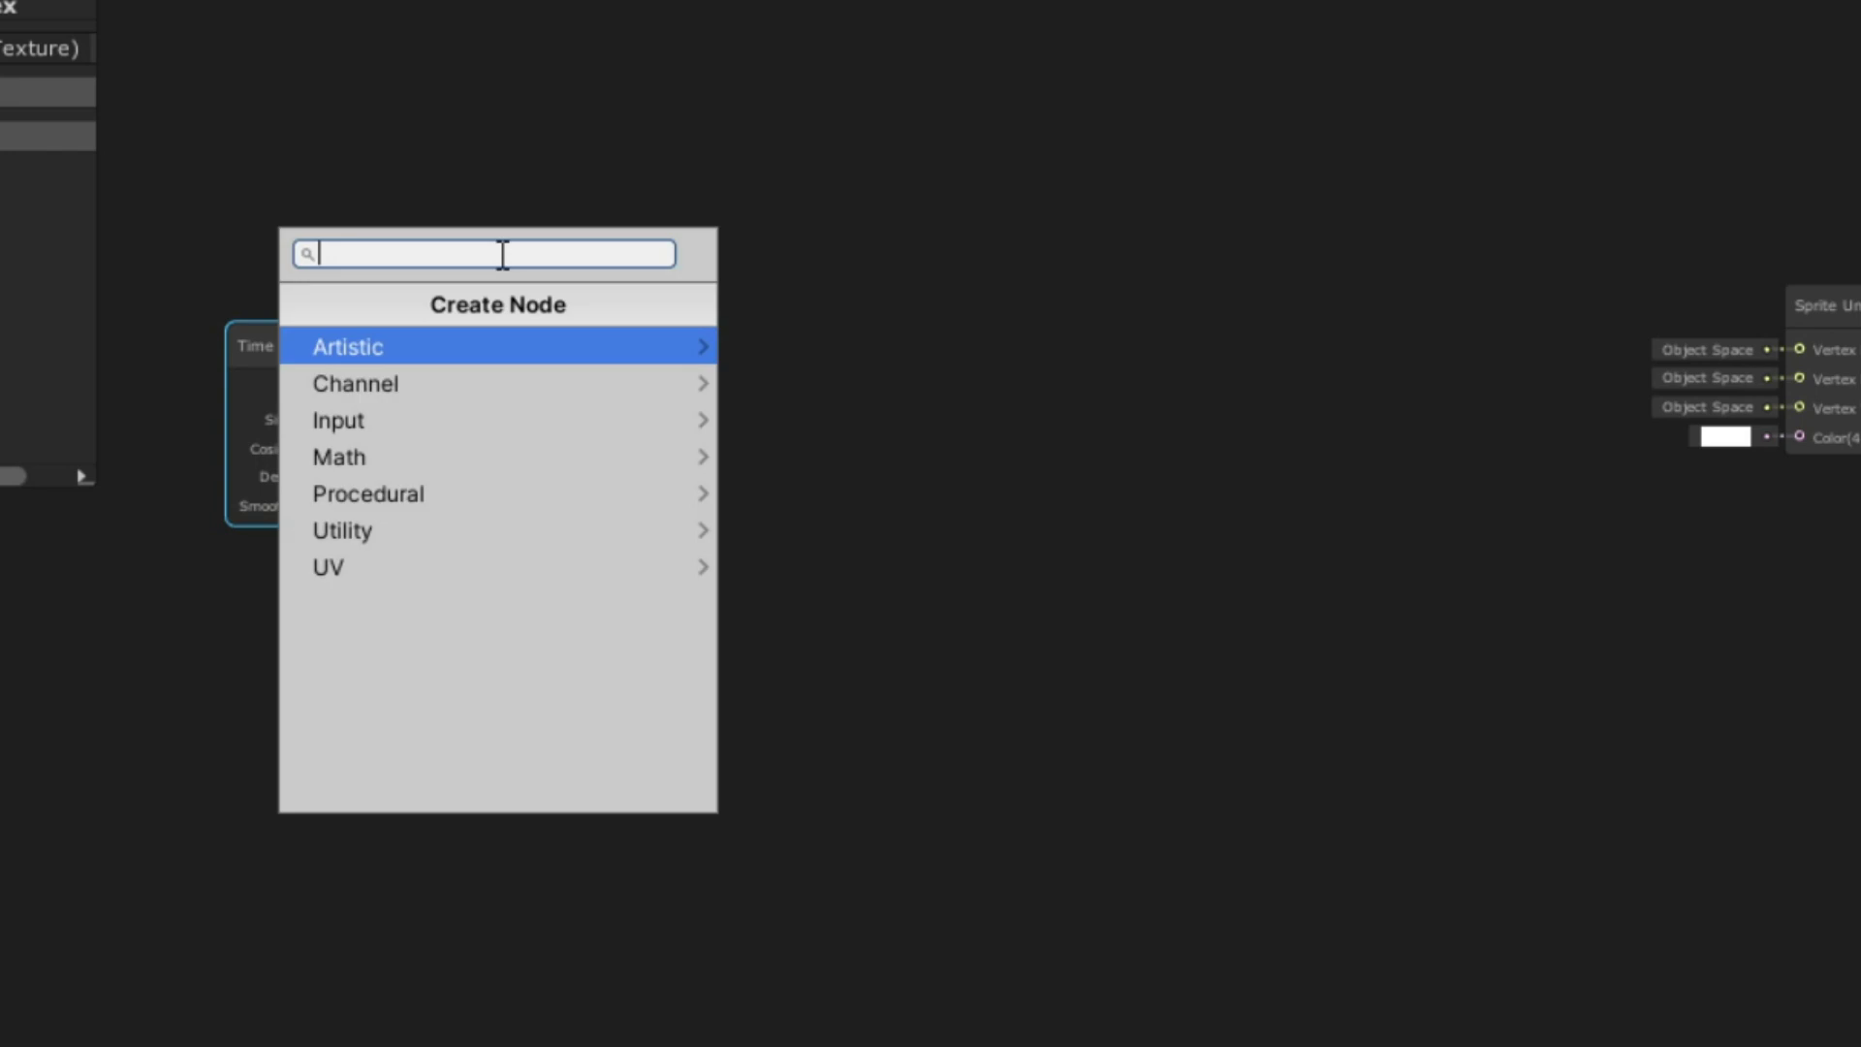
pyautogui.write('mul')
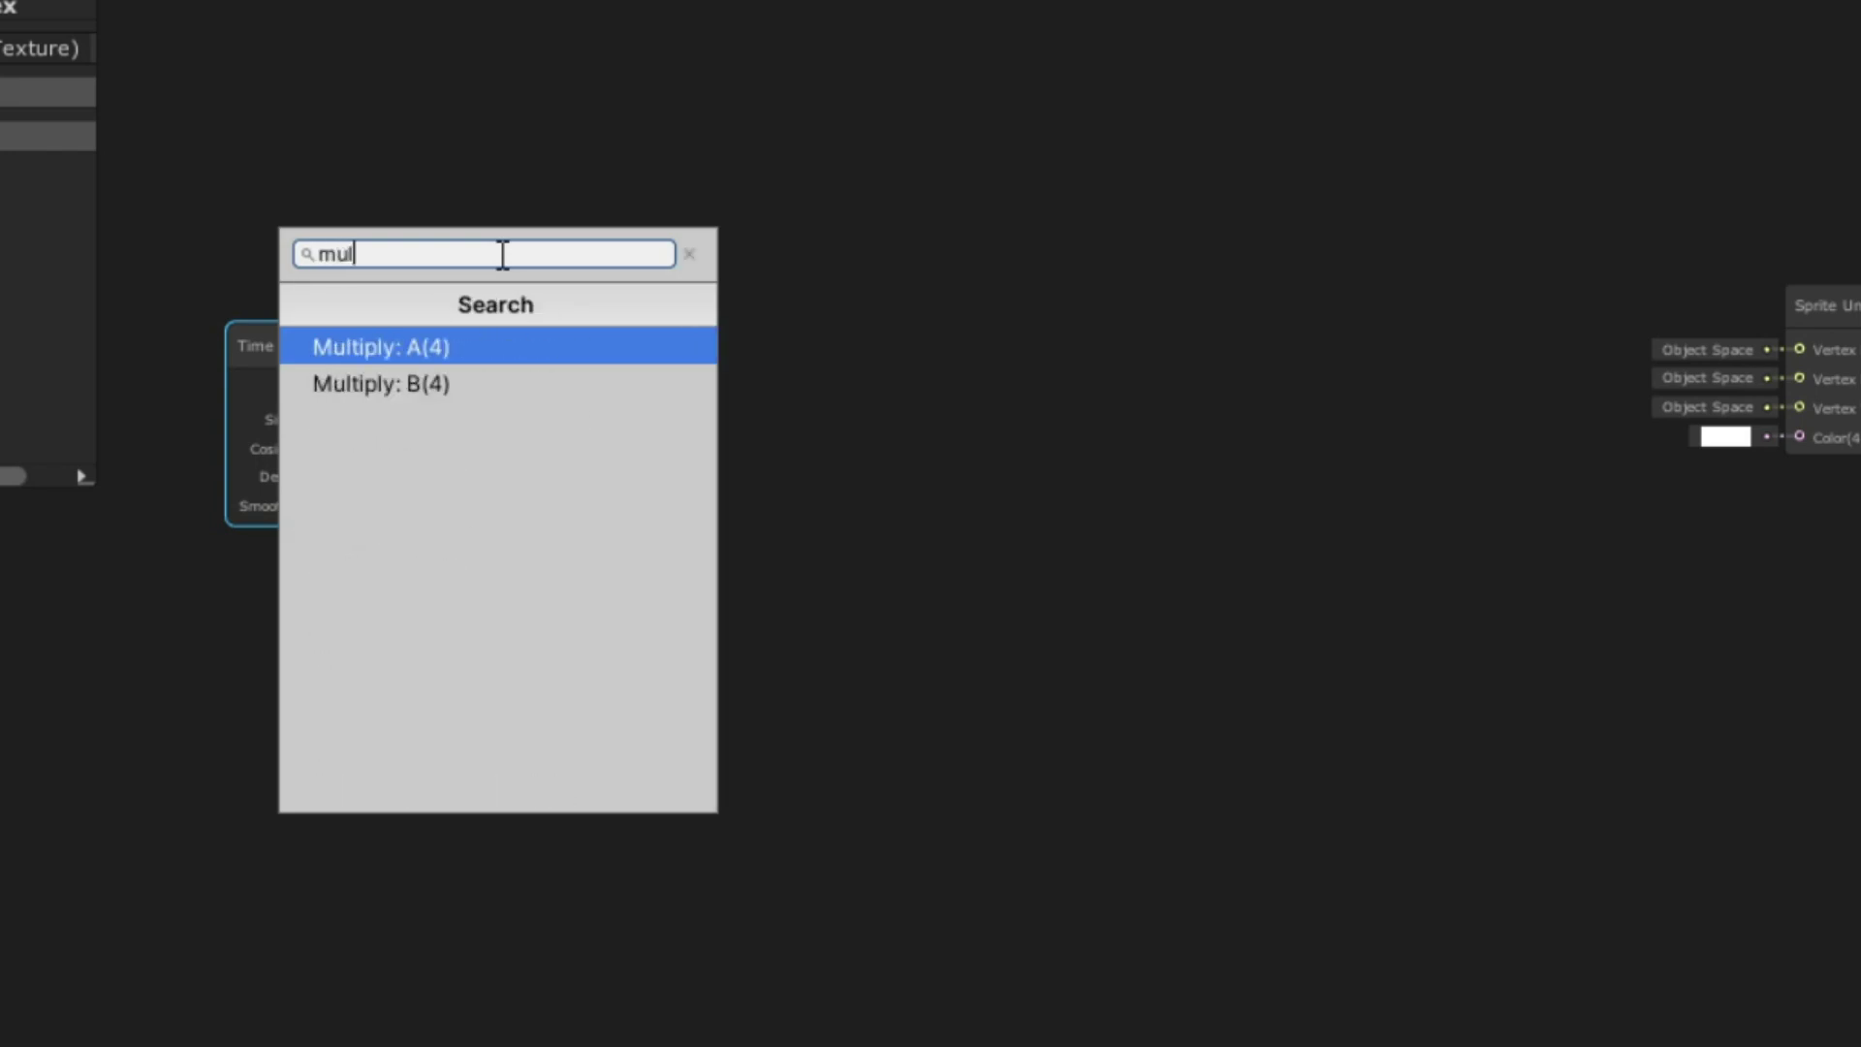
pyautogui.press('Down')
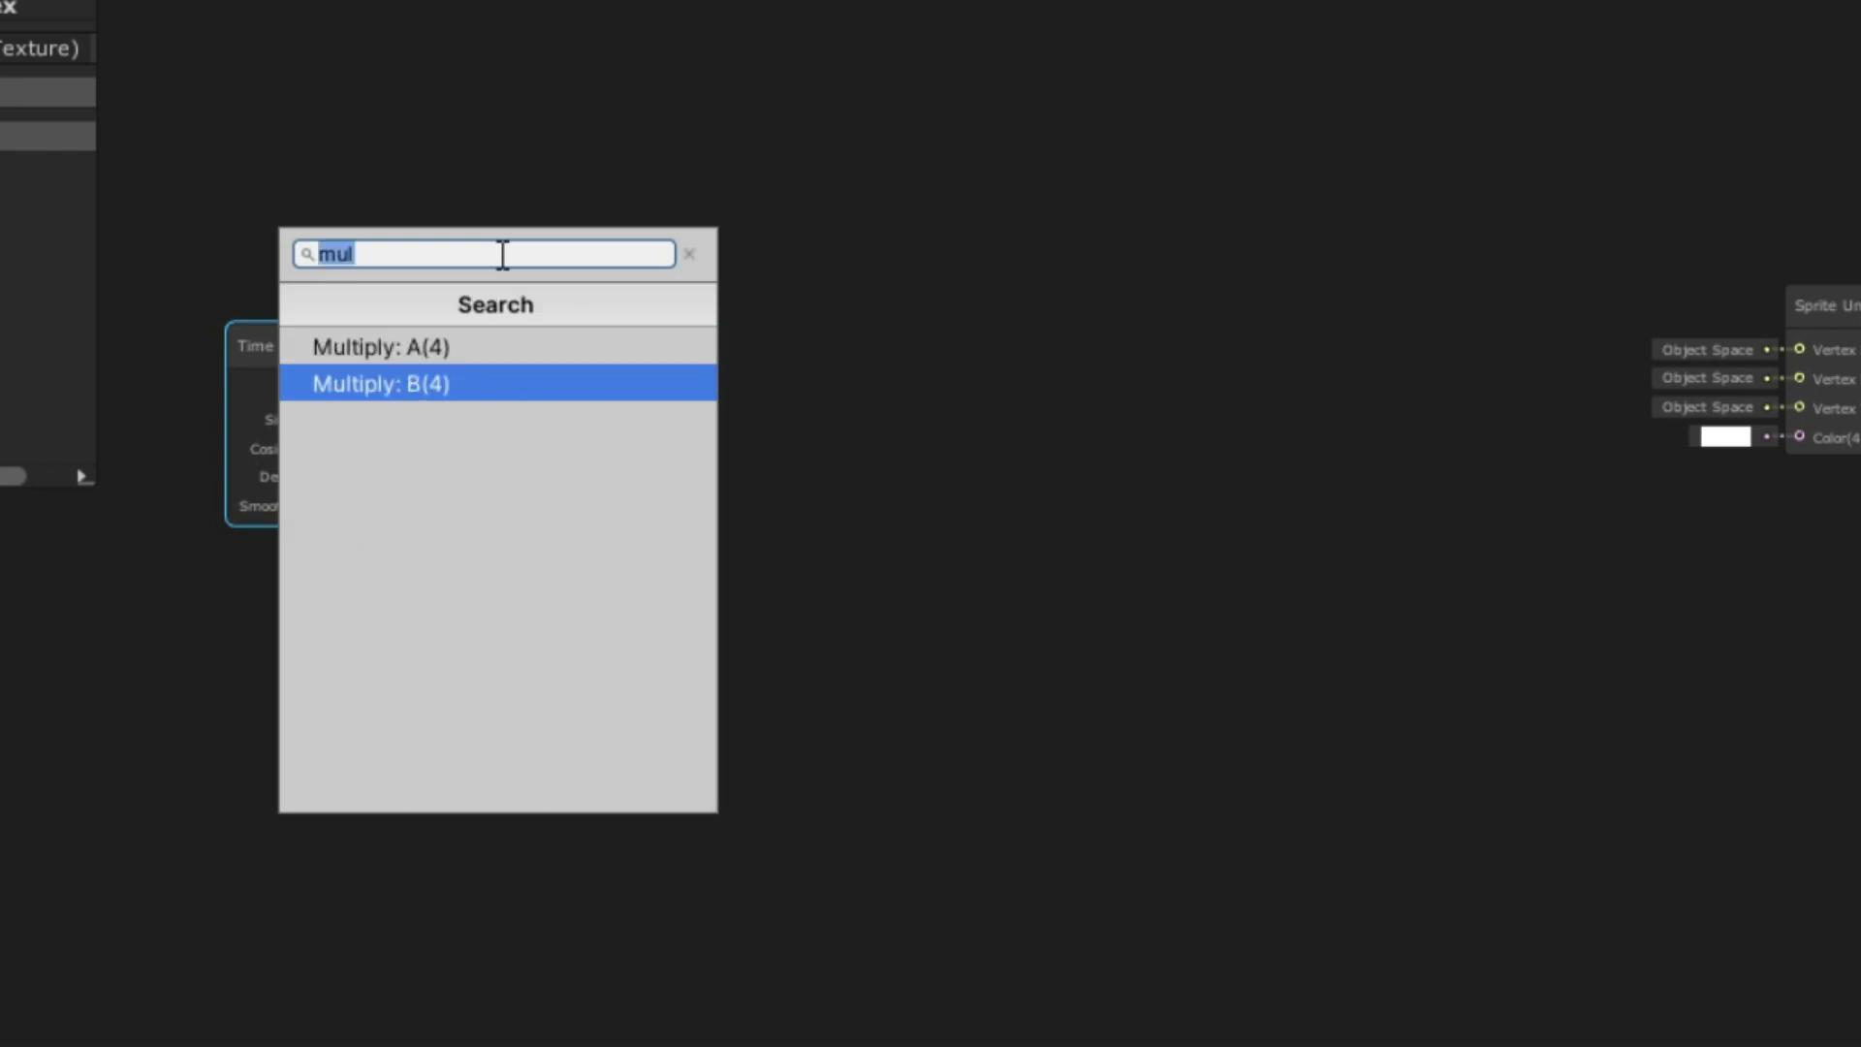
pyautogui.press('Up')
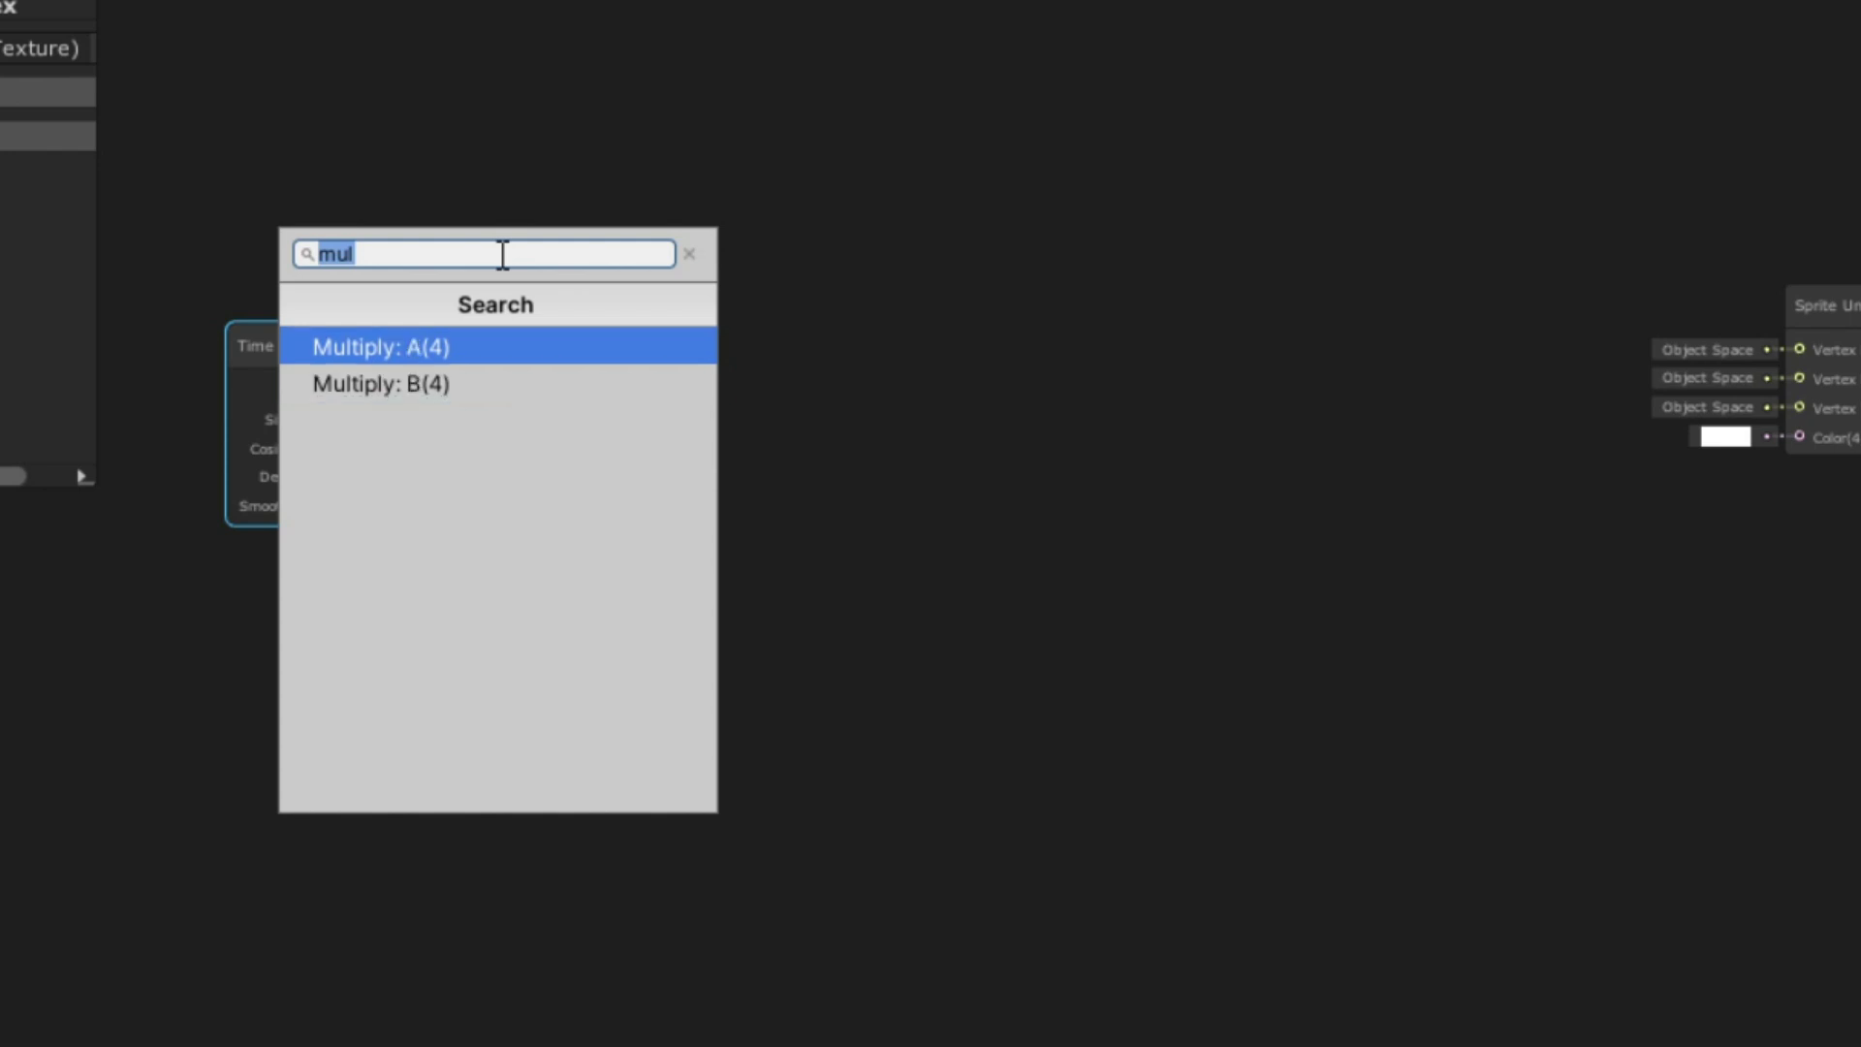
pyautogui.press('Down')
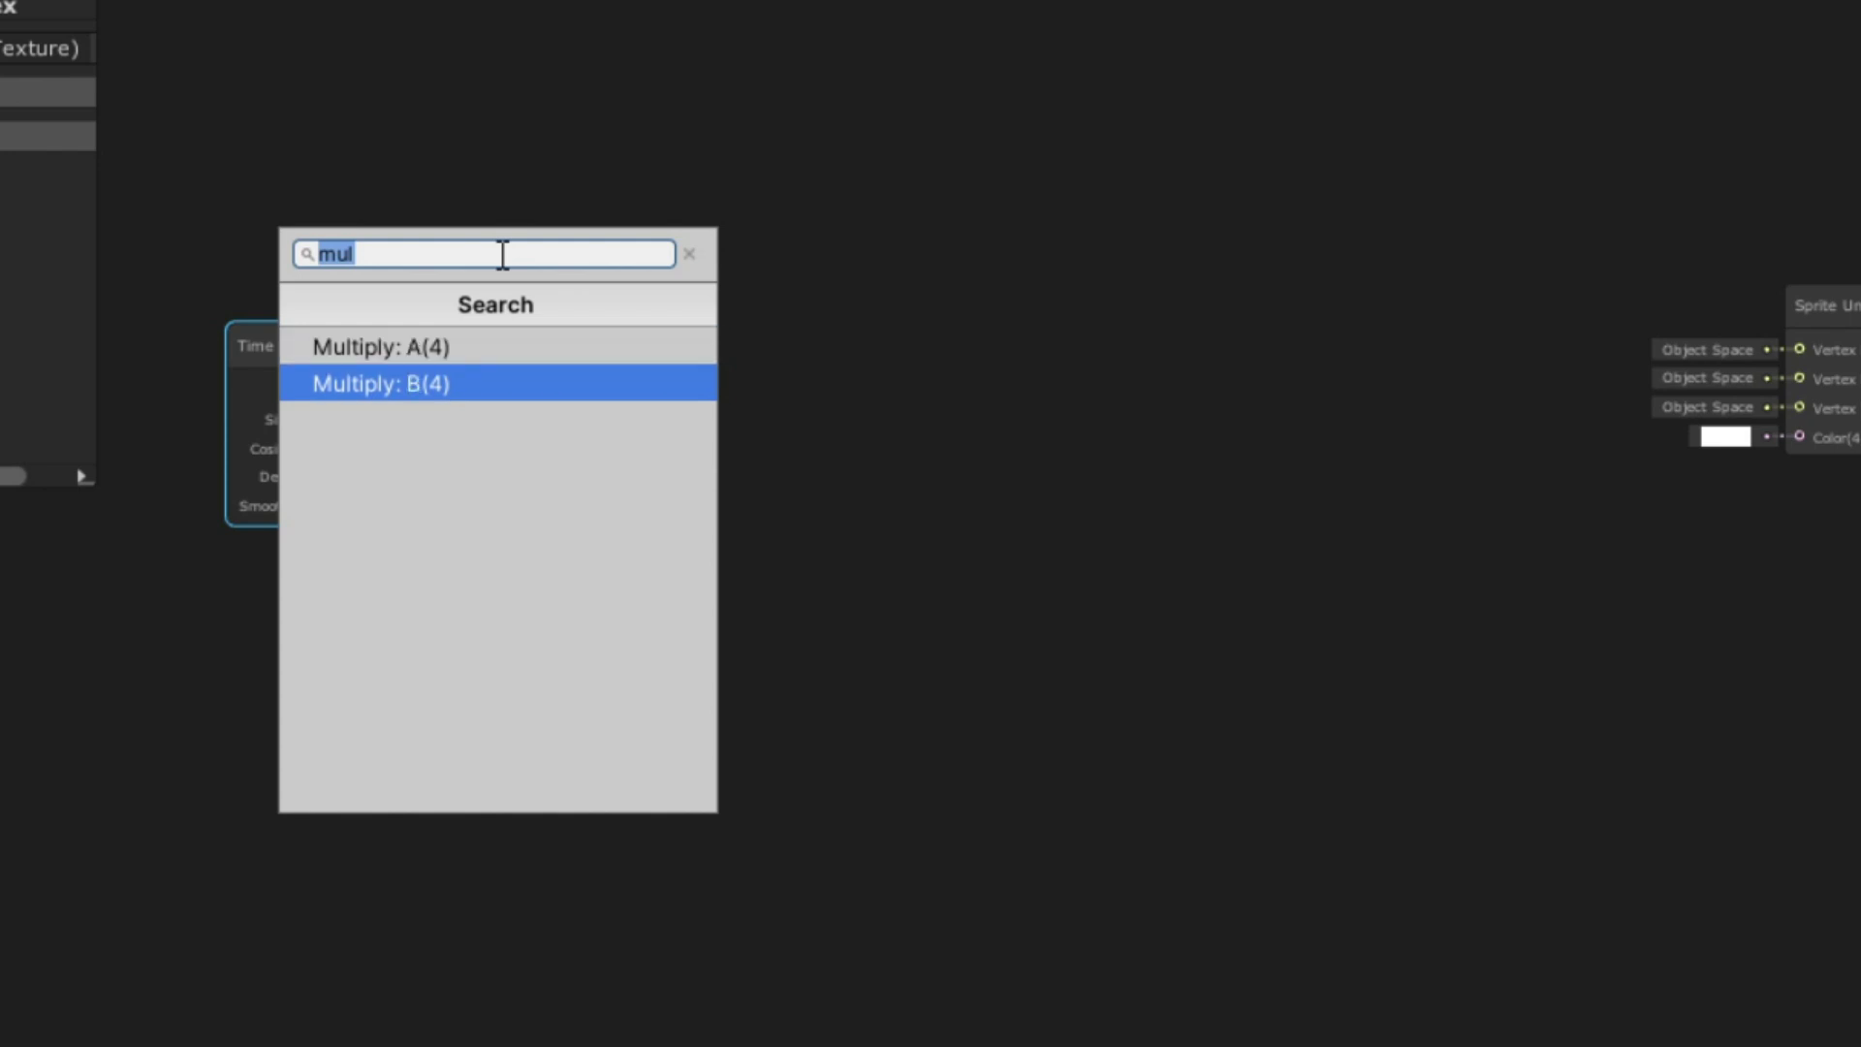
pyautogui.press('Return')
pyautogui.scroll(3, 447, 269)
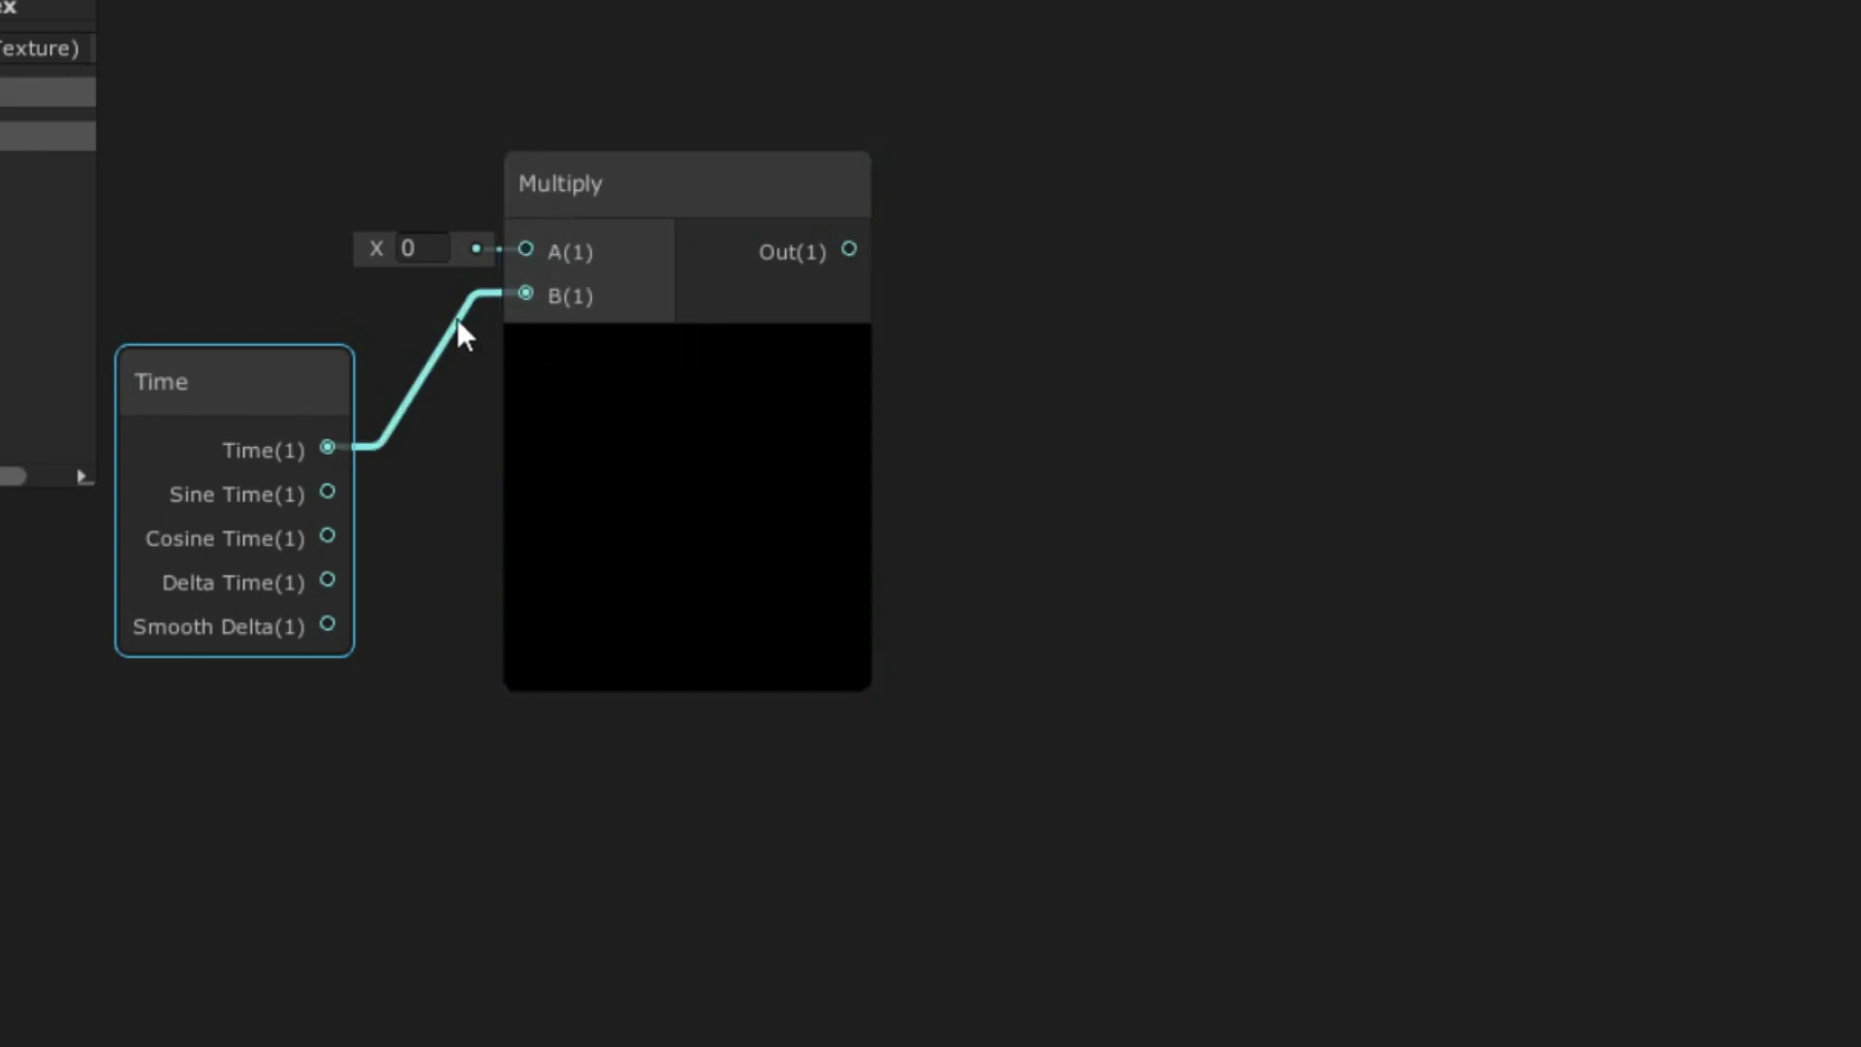
# Step: Add a Vector 2 node feeding the Multiply node's A input and place it above the Time node
pyautogui.scroll(-1, 462, 316)
pyautogui.moveTo(461, 316); pyautogui.dragTo(710, 301, button='middle')
pyautogui.moveTo(770, 236); pyautogui.dragTo(541, 184)
pyautogui.write('vec')
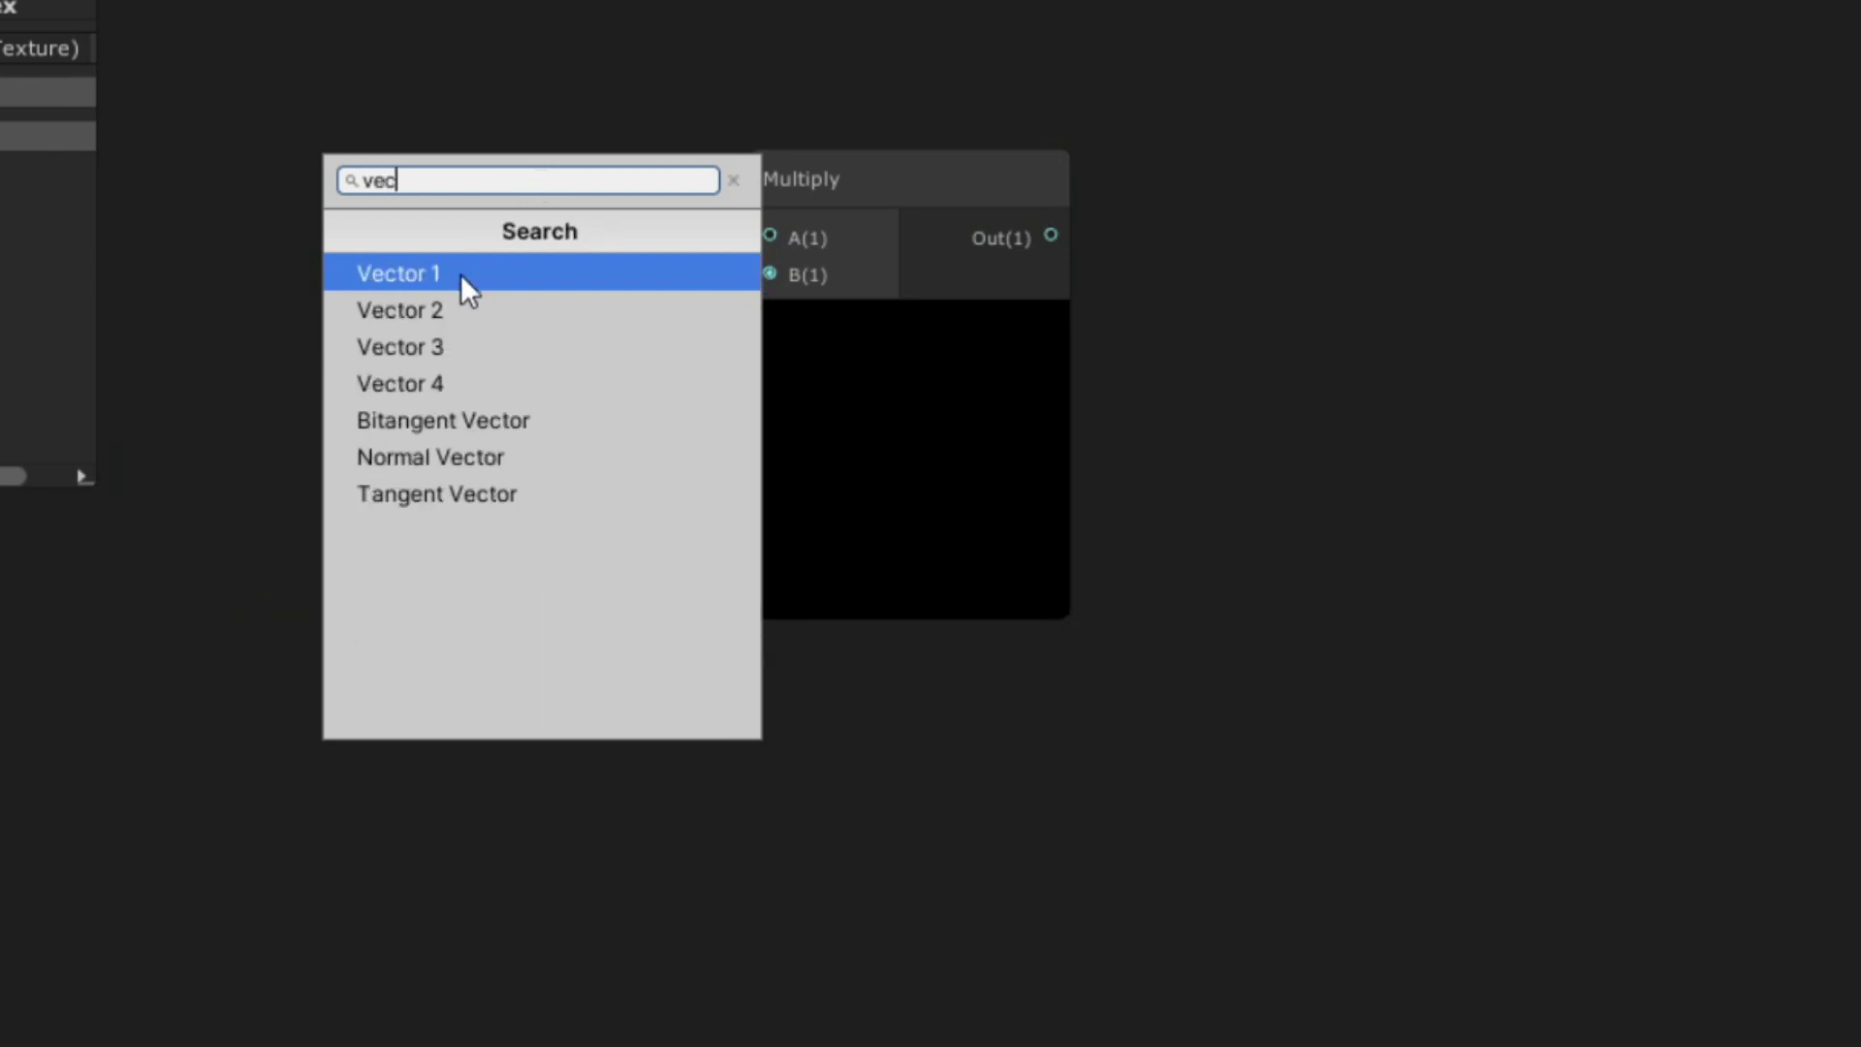
pyautogui.click(411, 310)
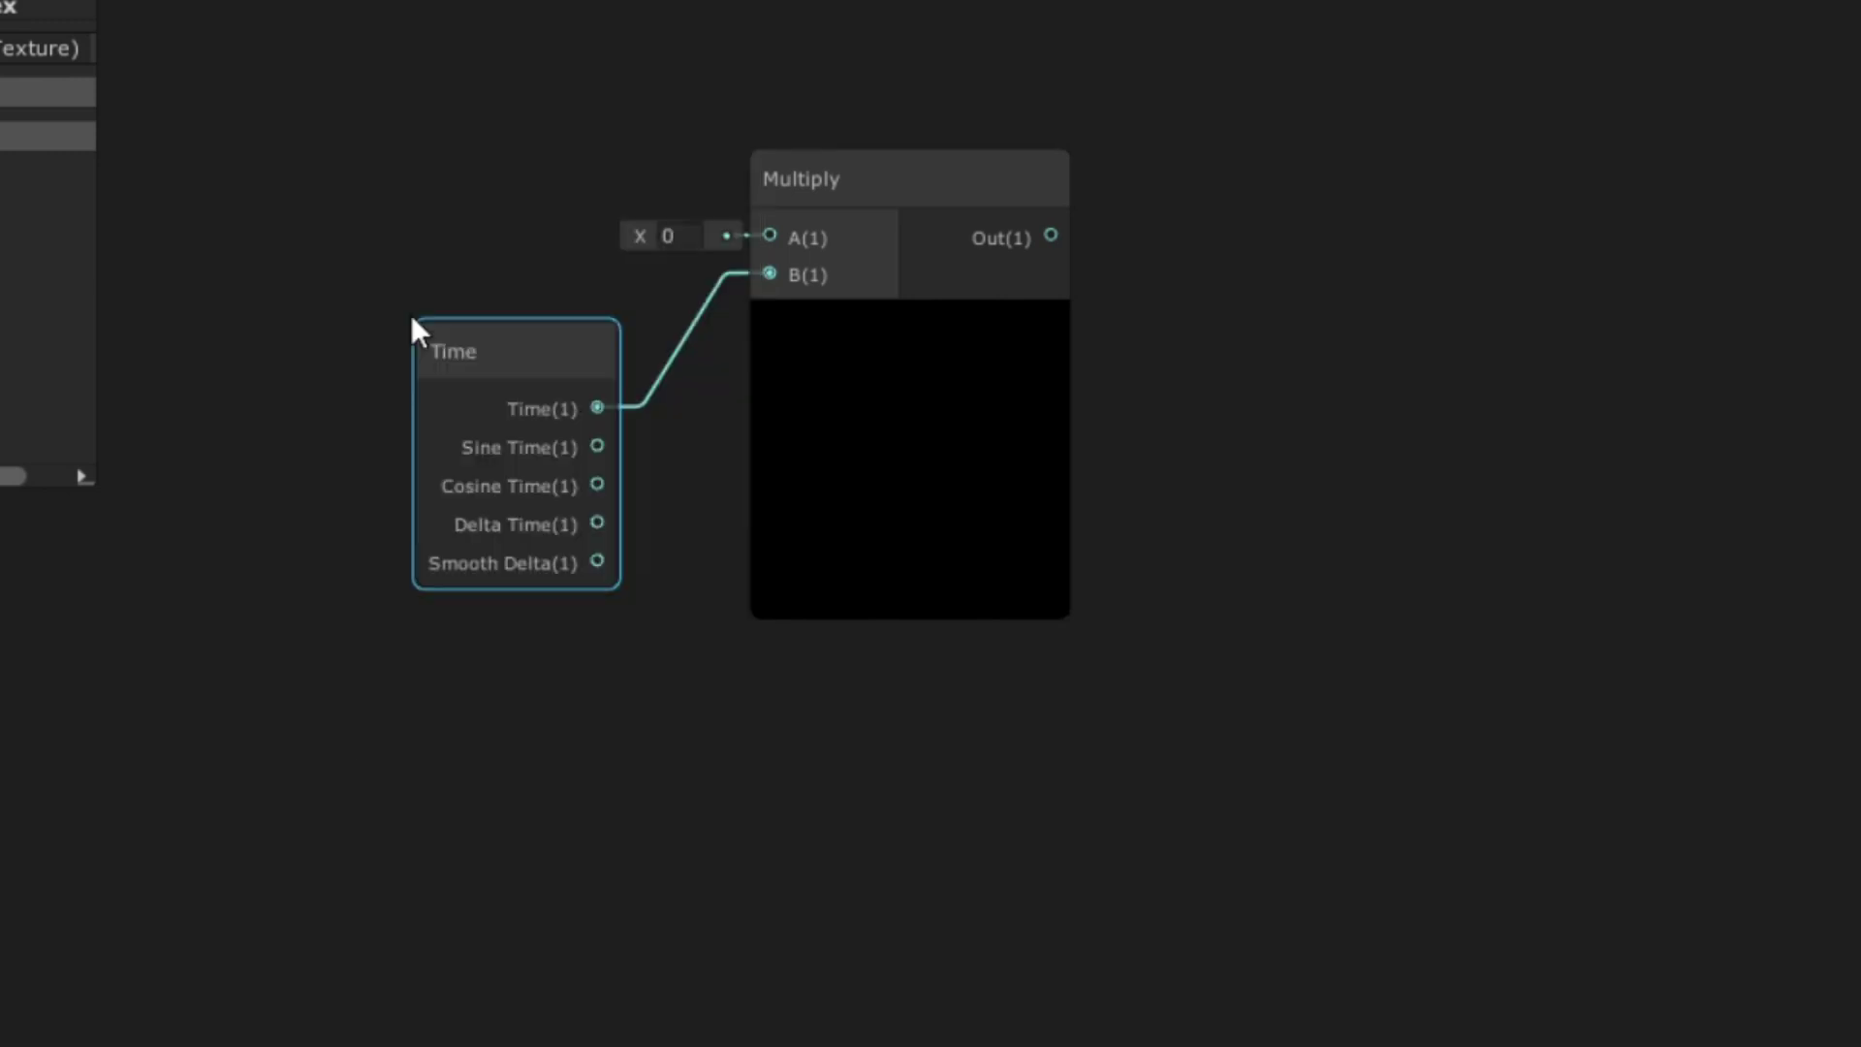
pyautogui.moveTo(410, 149); pyautogui.dragTo(473, 128)
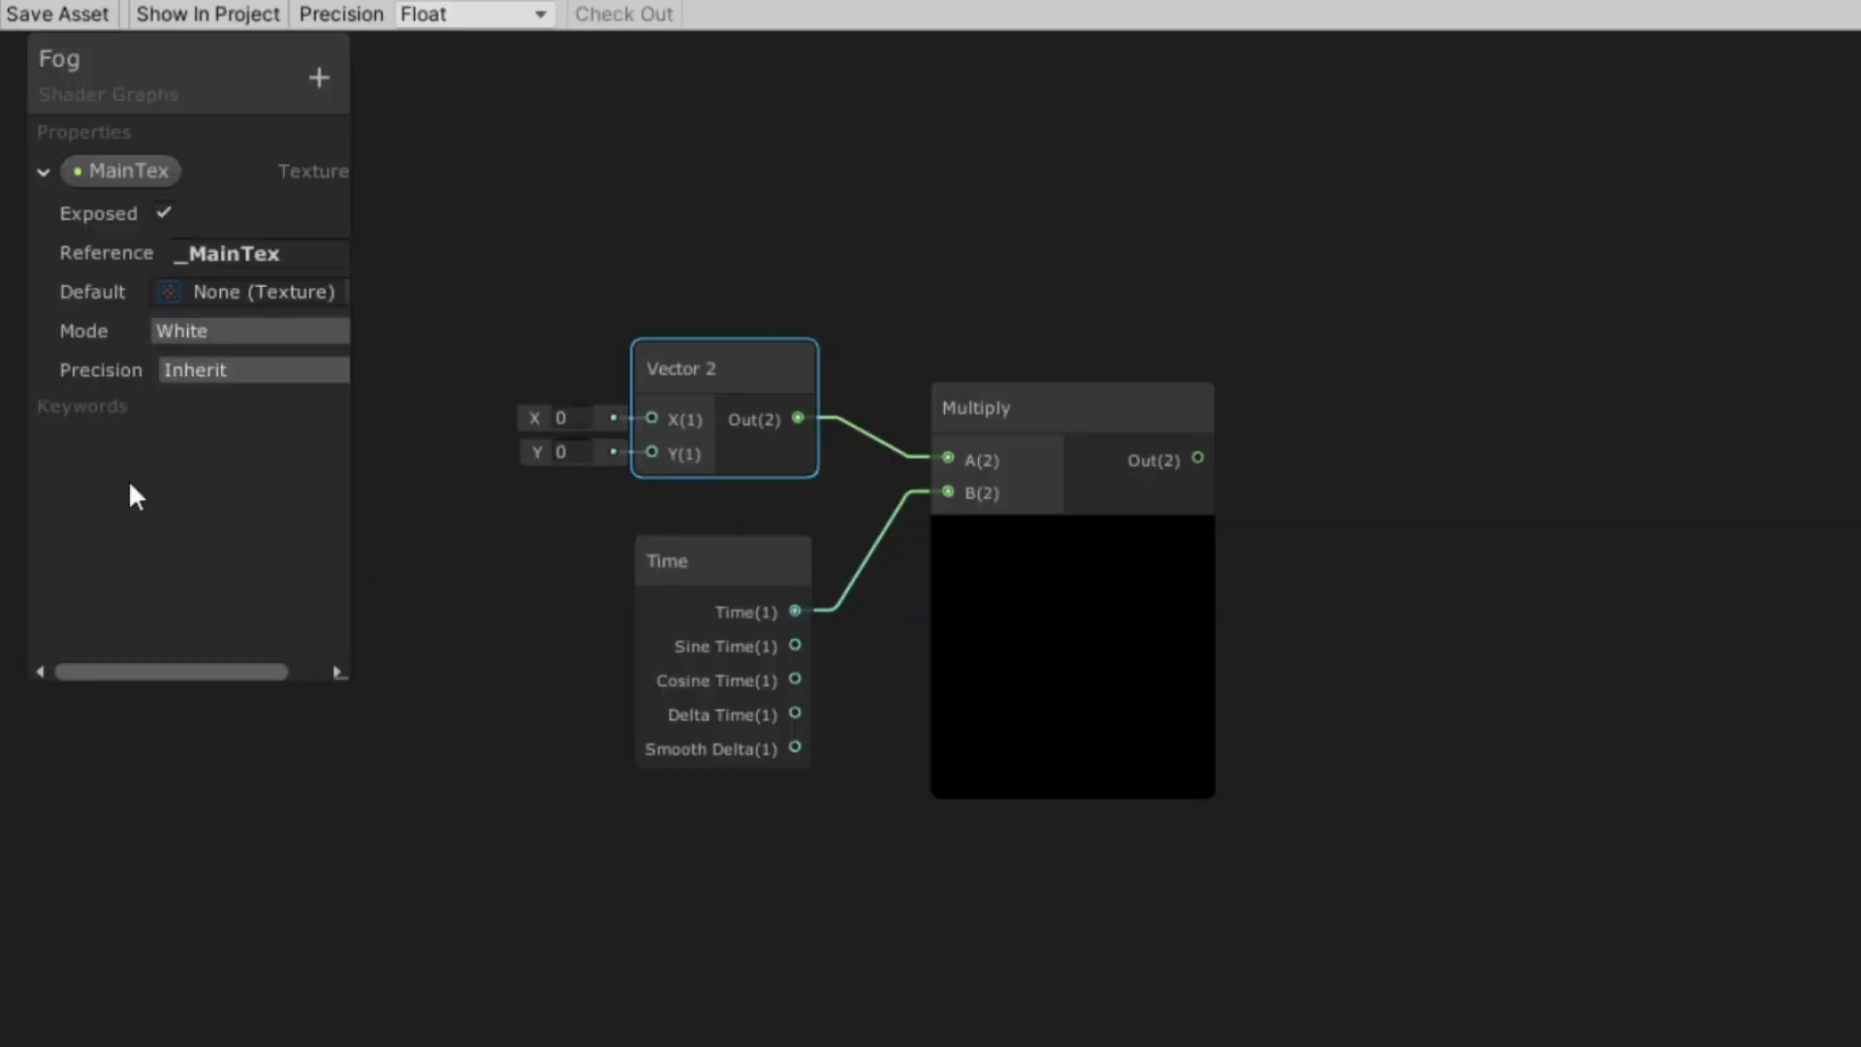
# Step: Convert the Vector 2 node to a property named "Fog Speed" with the reference "_FogSpeed"
pyautogui.rightClick(716, 393)
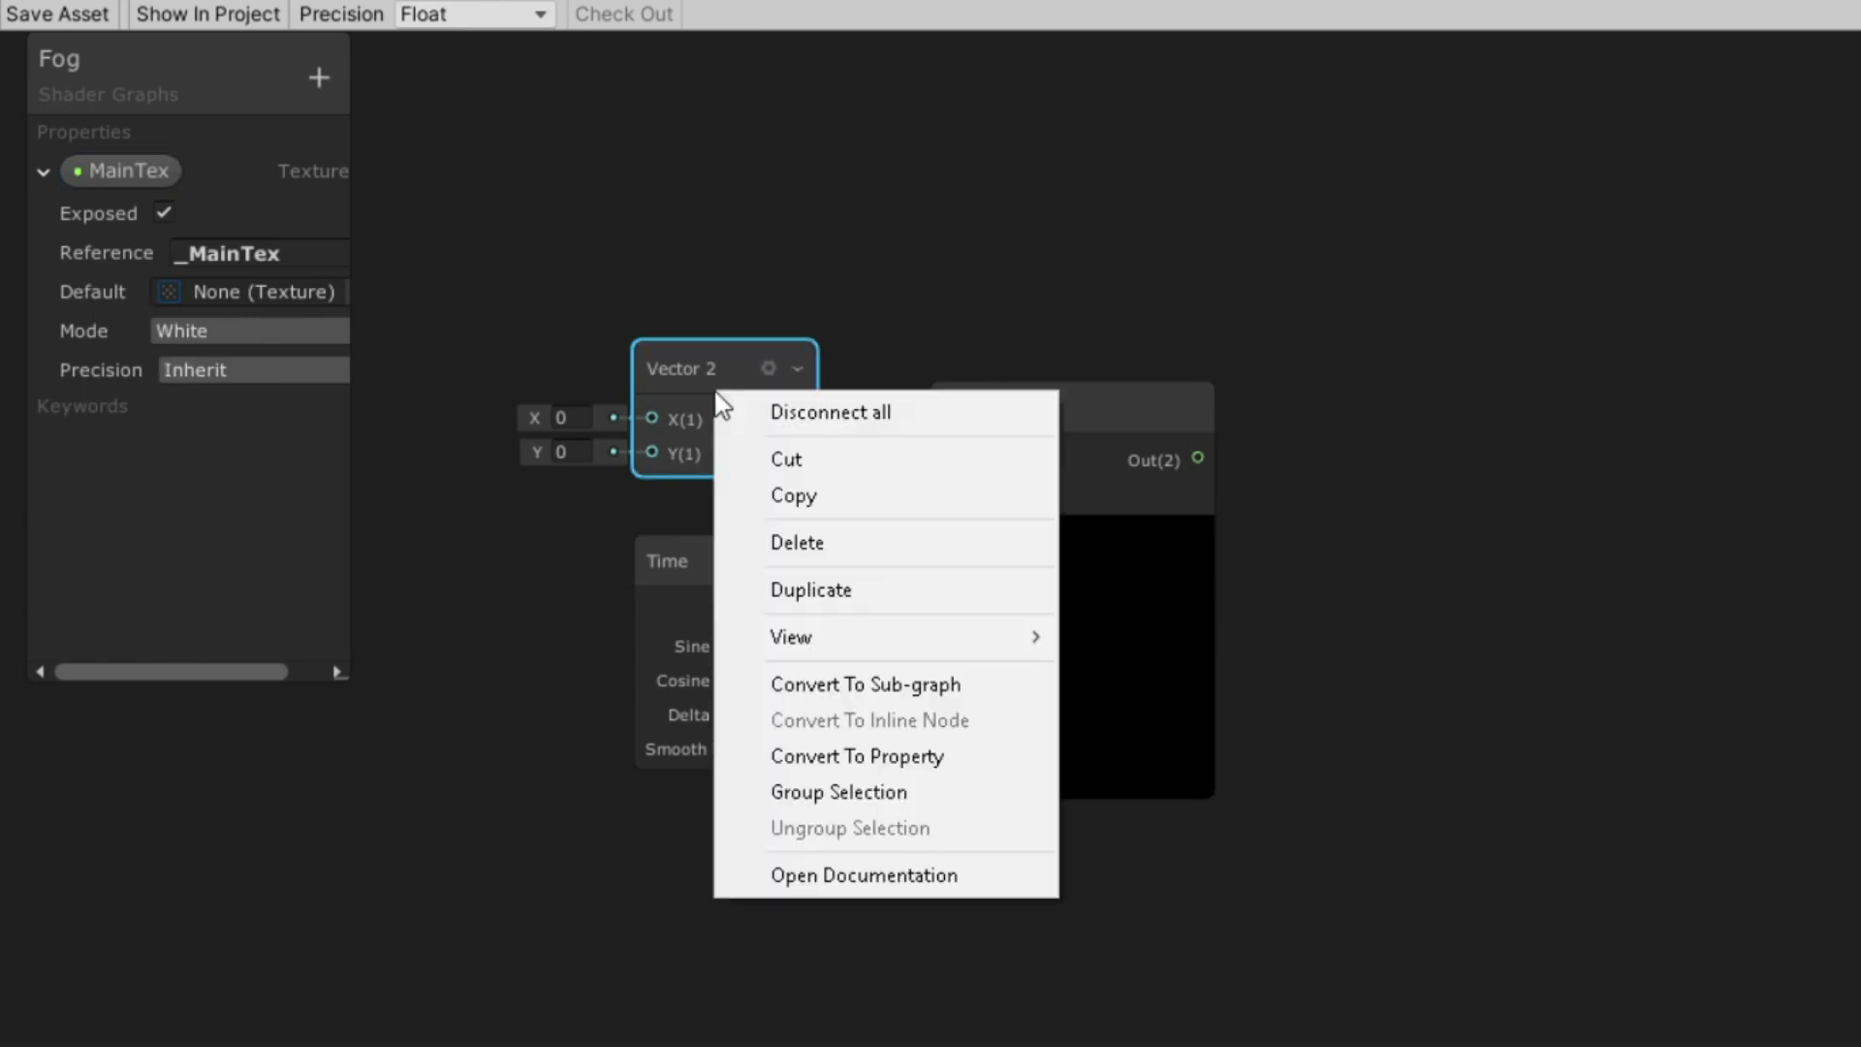
pyautogui.click(868, 766)
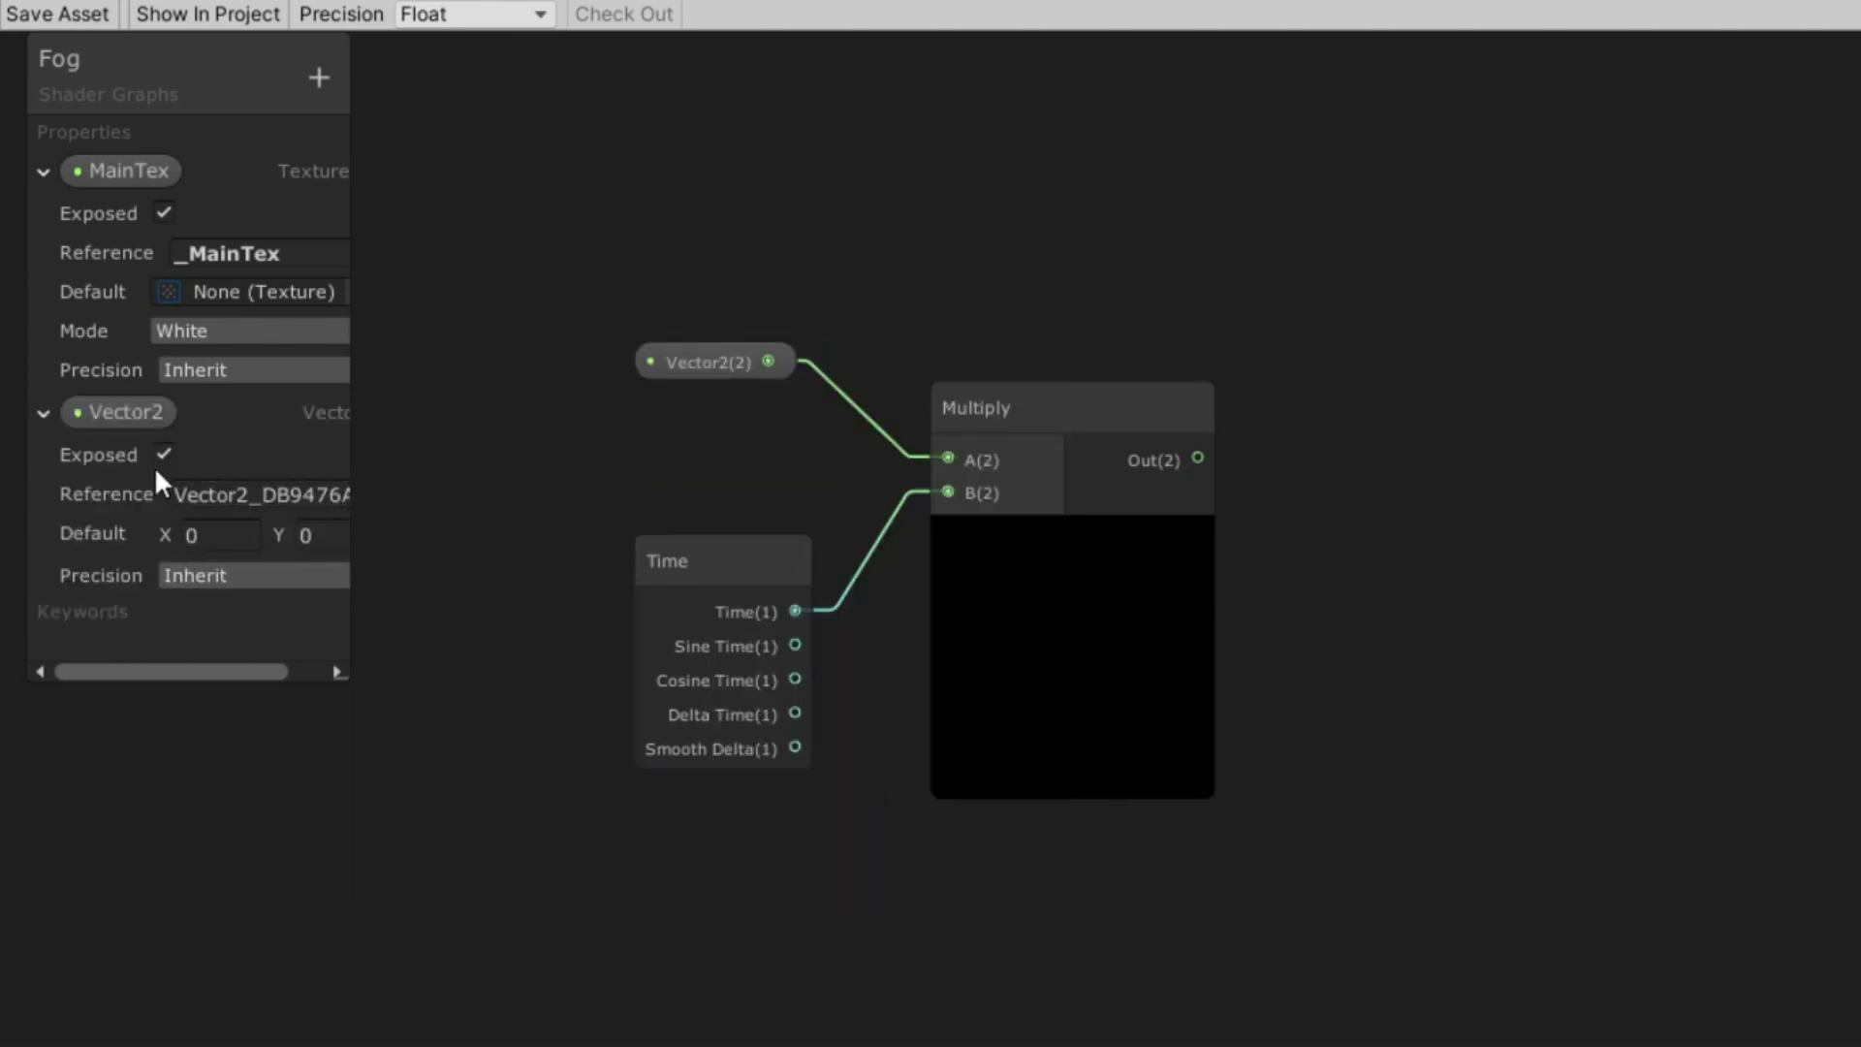
pyautogui.doubleClick(117, 417)
pyautogui.write('Fog Speed')
pyautogui.click(261, 495)
pyautogui.press('BackSpace')
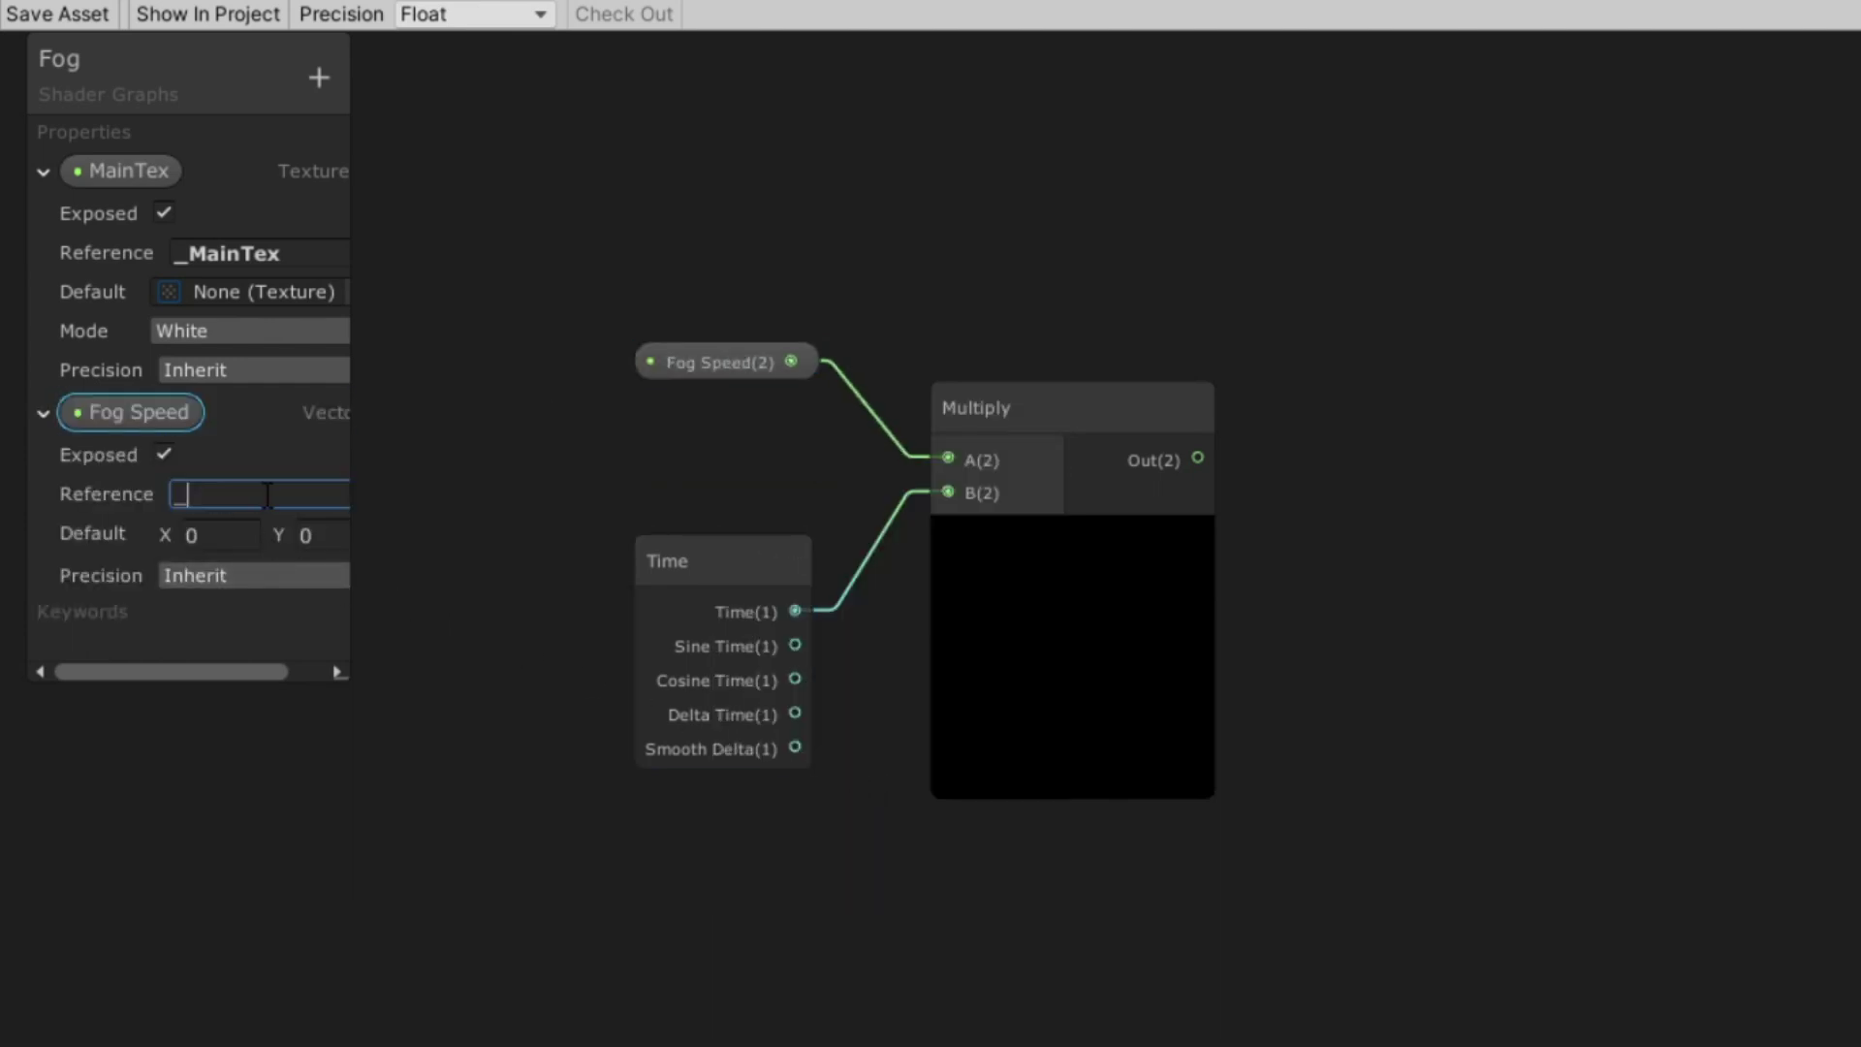
pyautogui.write('_Fog Speed')
pyautogui.press('BackSpace')
pyautogui.click(523, 511)
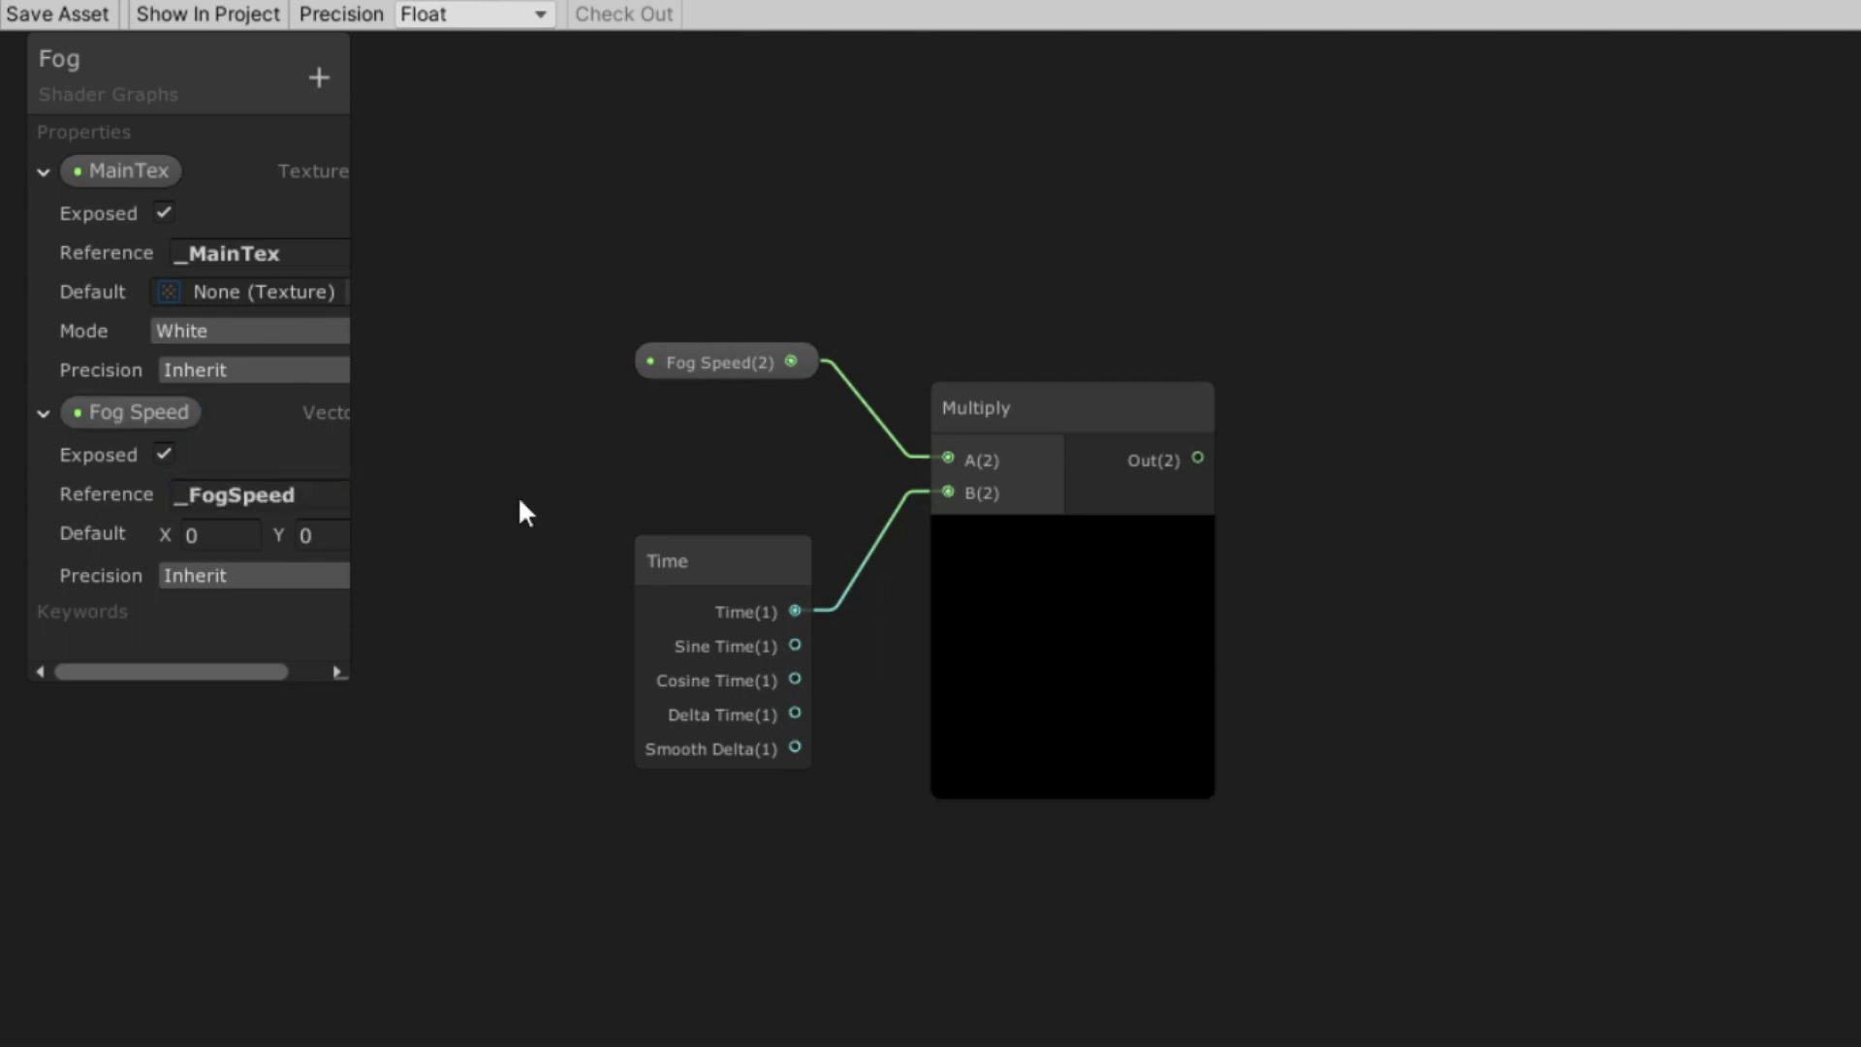
# Step: Set the Fog Speed property's default X to 1 and collapse the Multiply node's preview
pyautogui.moveTo(707, 374); pyautogui.dragTo(696, 397)
pyautogui.click(201, 543)
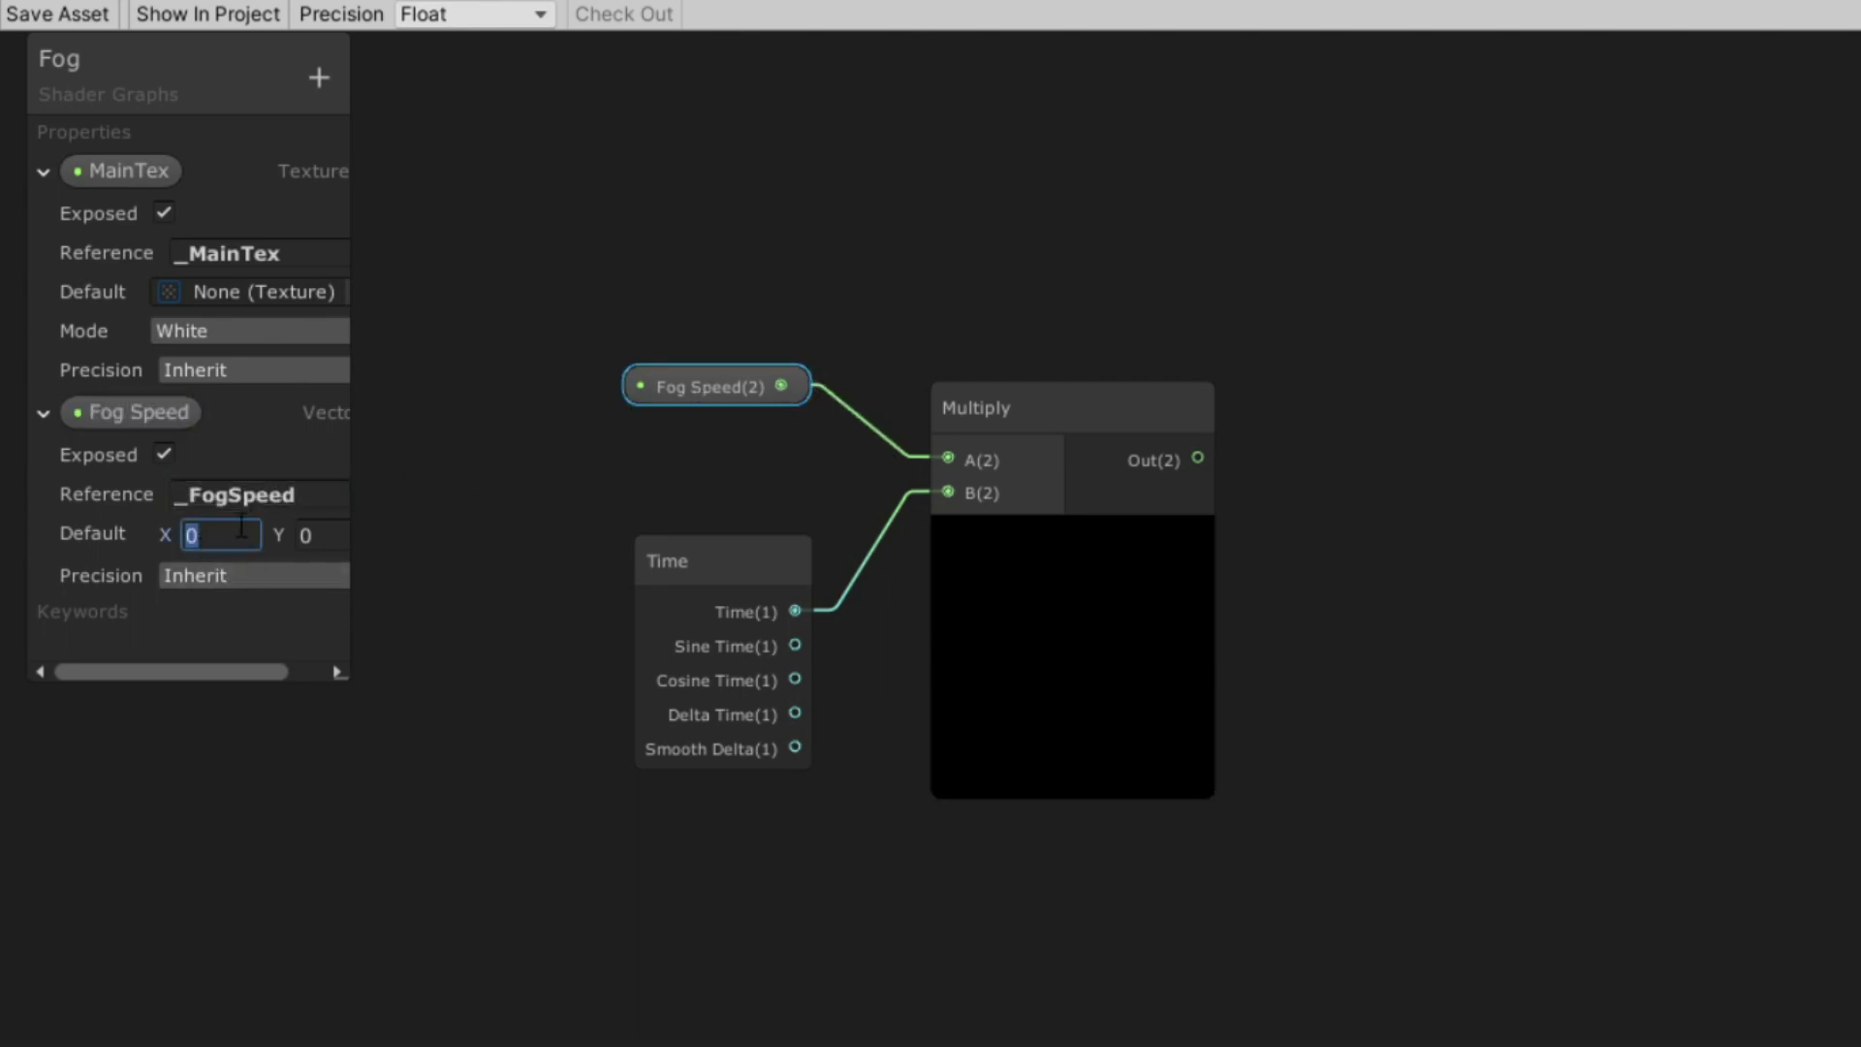
pyautogui.write('1')
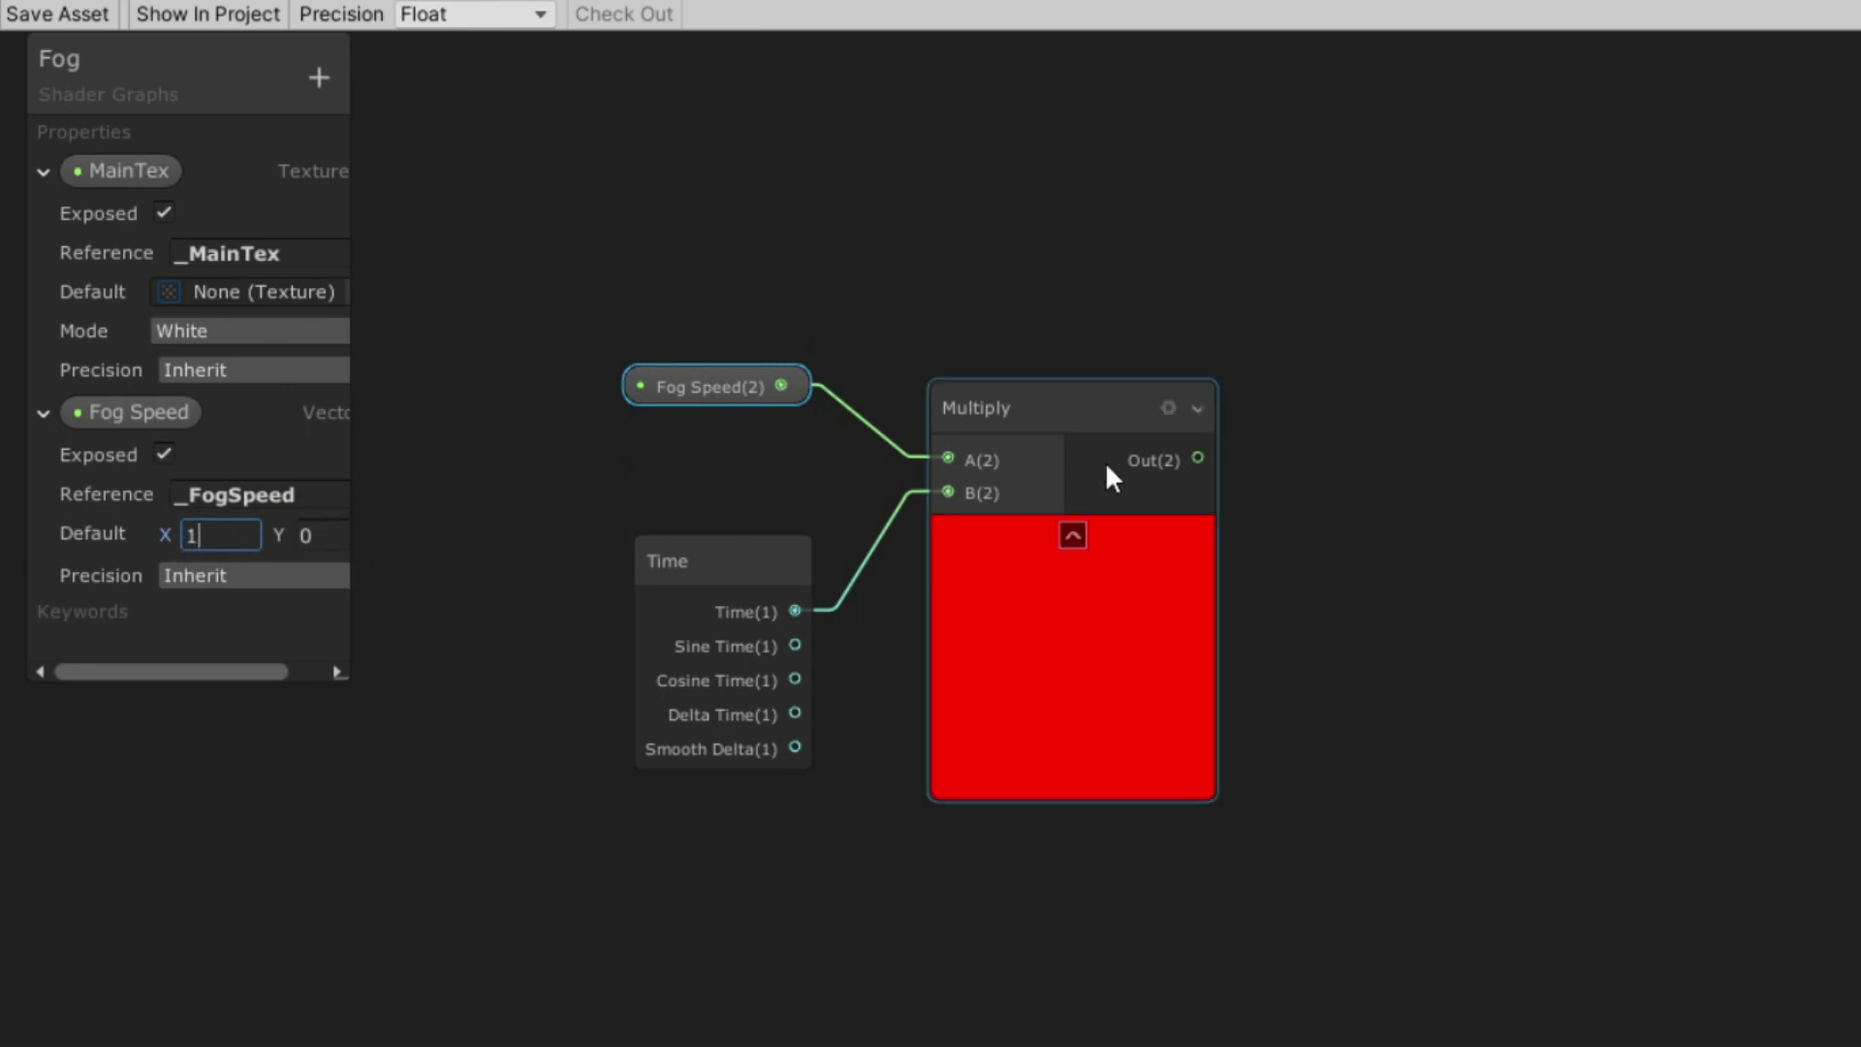
pyautogui.moveTo(1078, 562); pyautogui.dragTo(851, 548, button='middle')
pyautogui.click(846, 521)
pyautogui.click(756, 453)
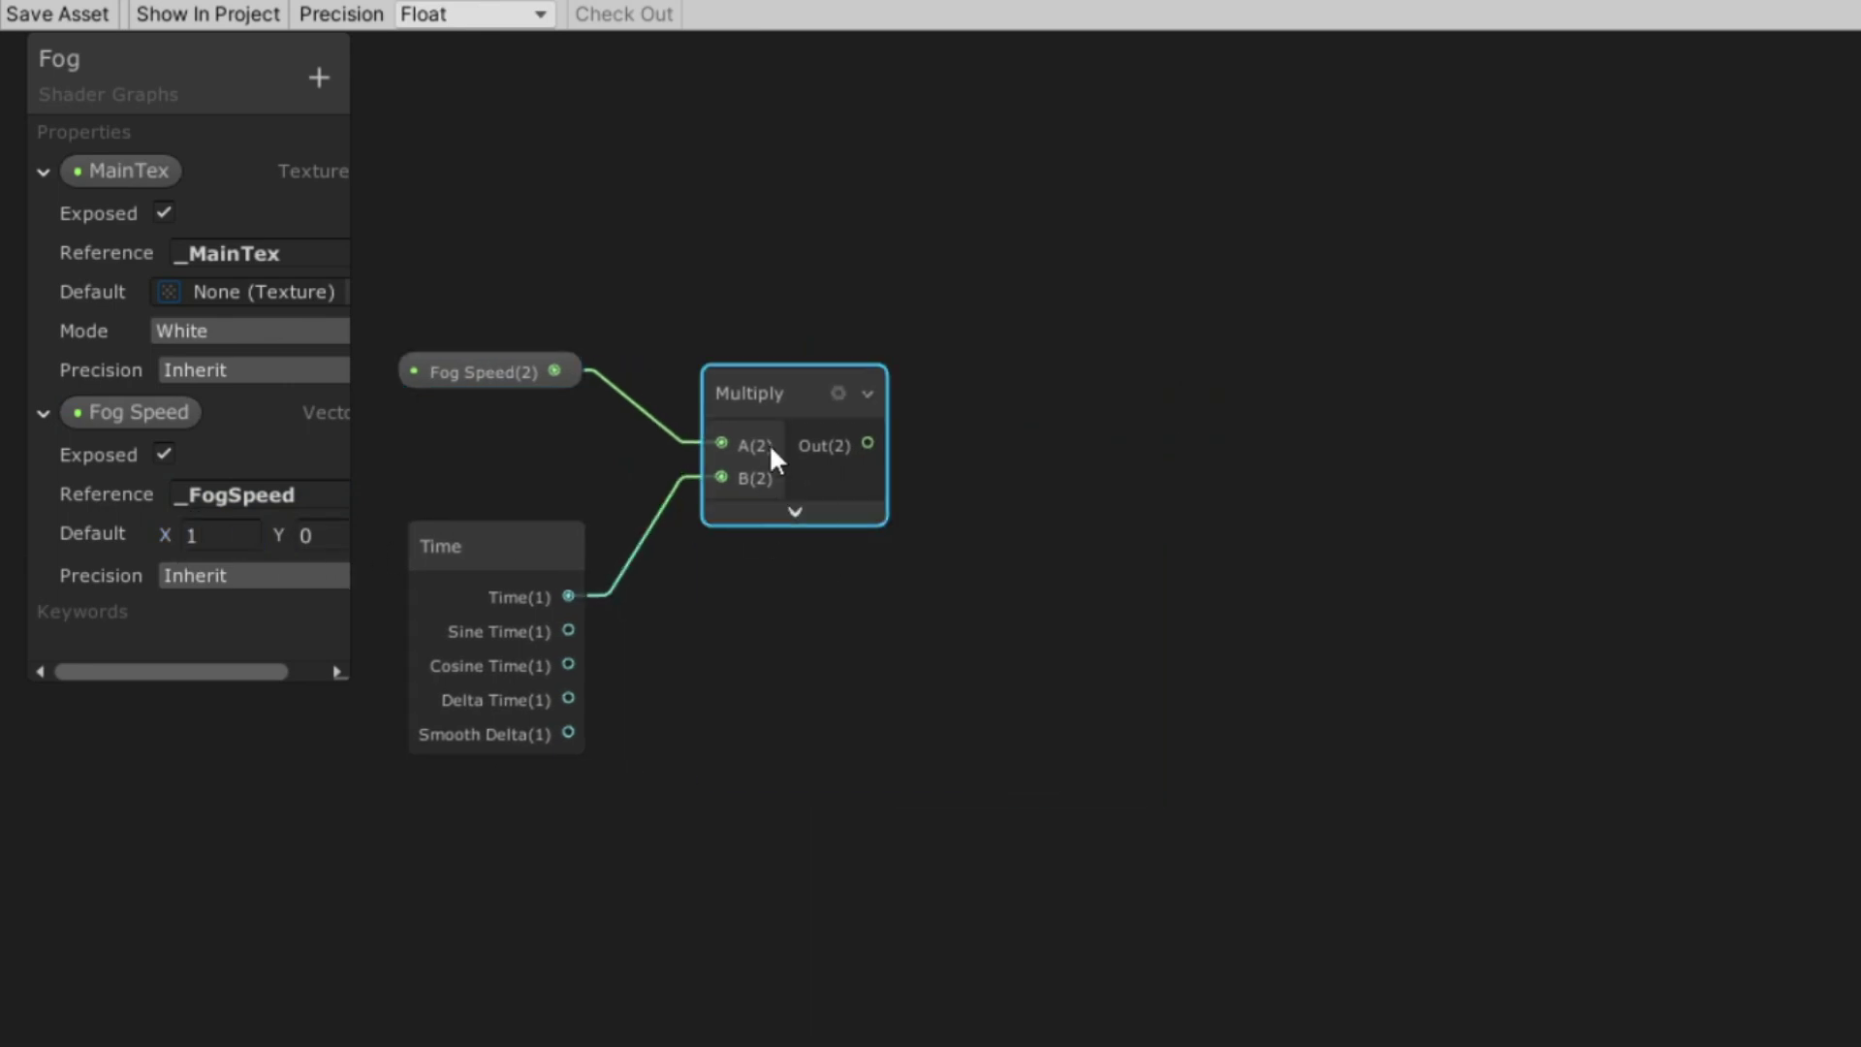
# Step: Add a Tiling And Offset node beyond Multiply, with the Multiply output feeding its Offset input
pyautogui.moveTo(868, 445); pyautogui.dragTo(1029, 430)
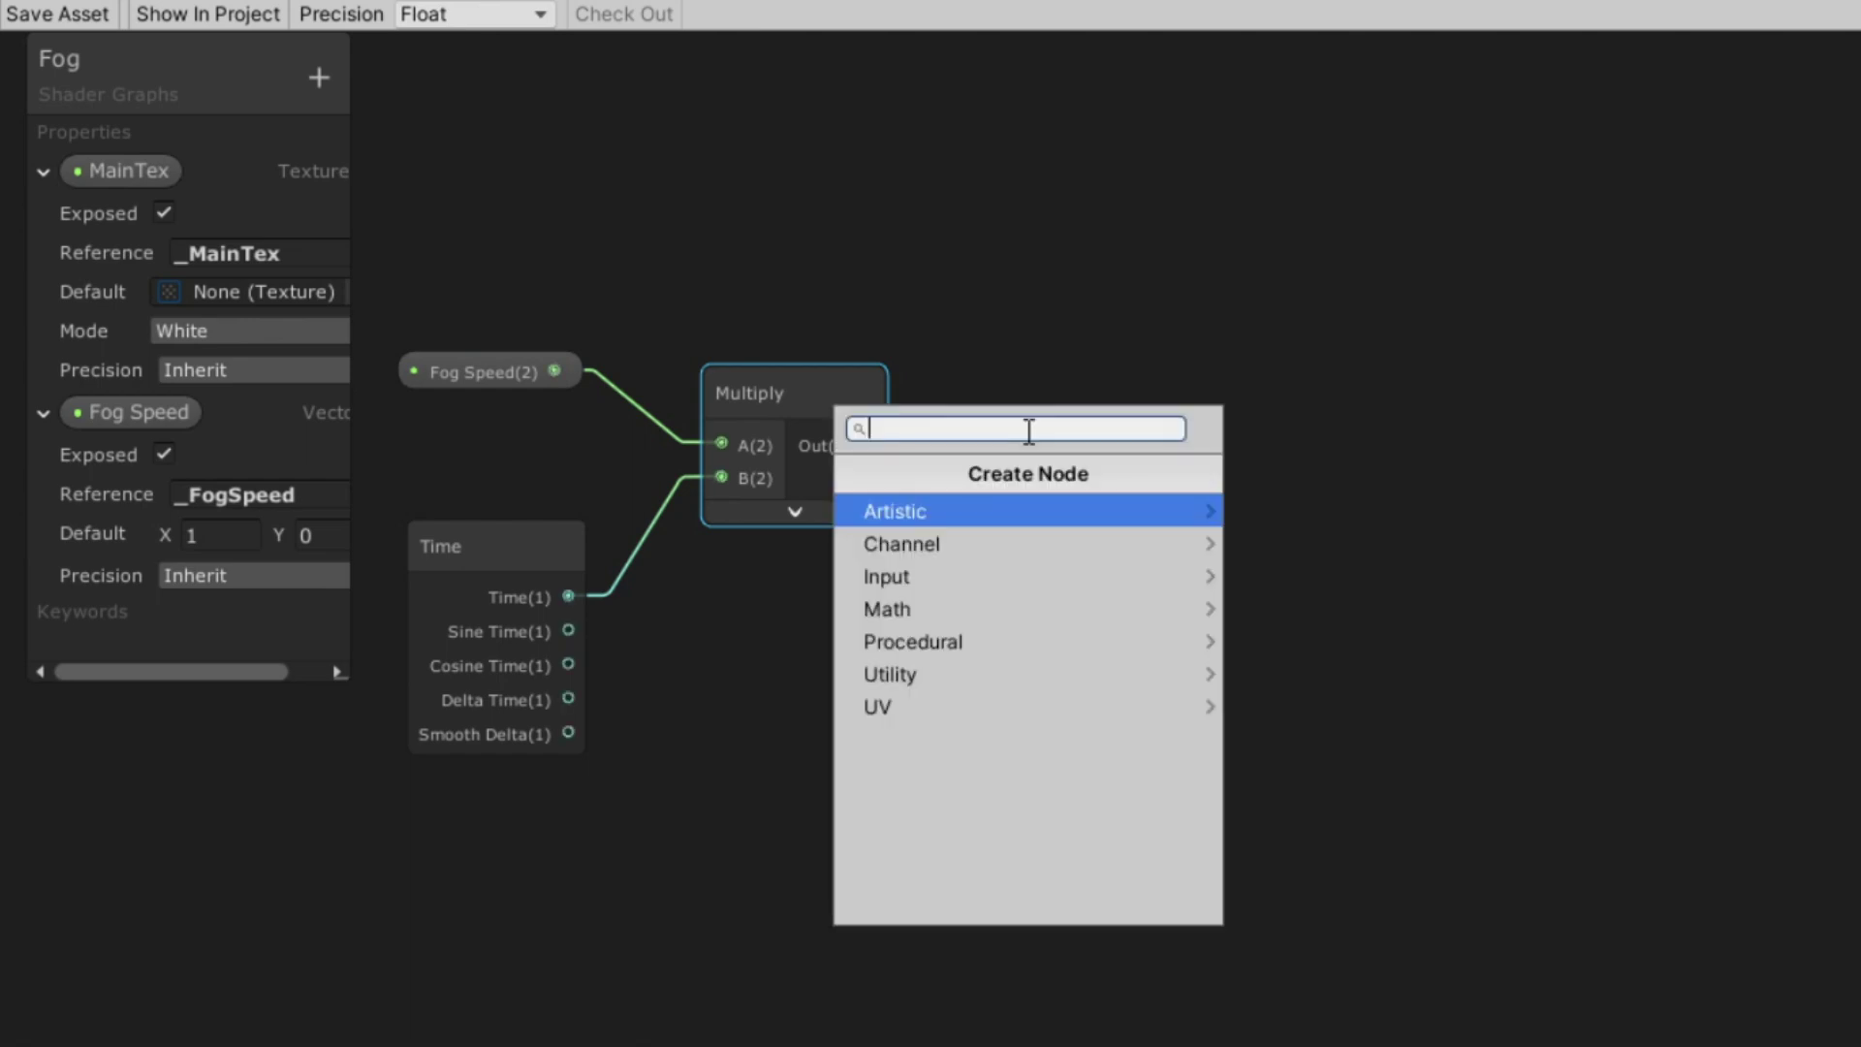
pyautogui.write('tile')
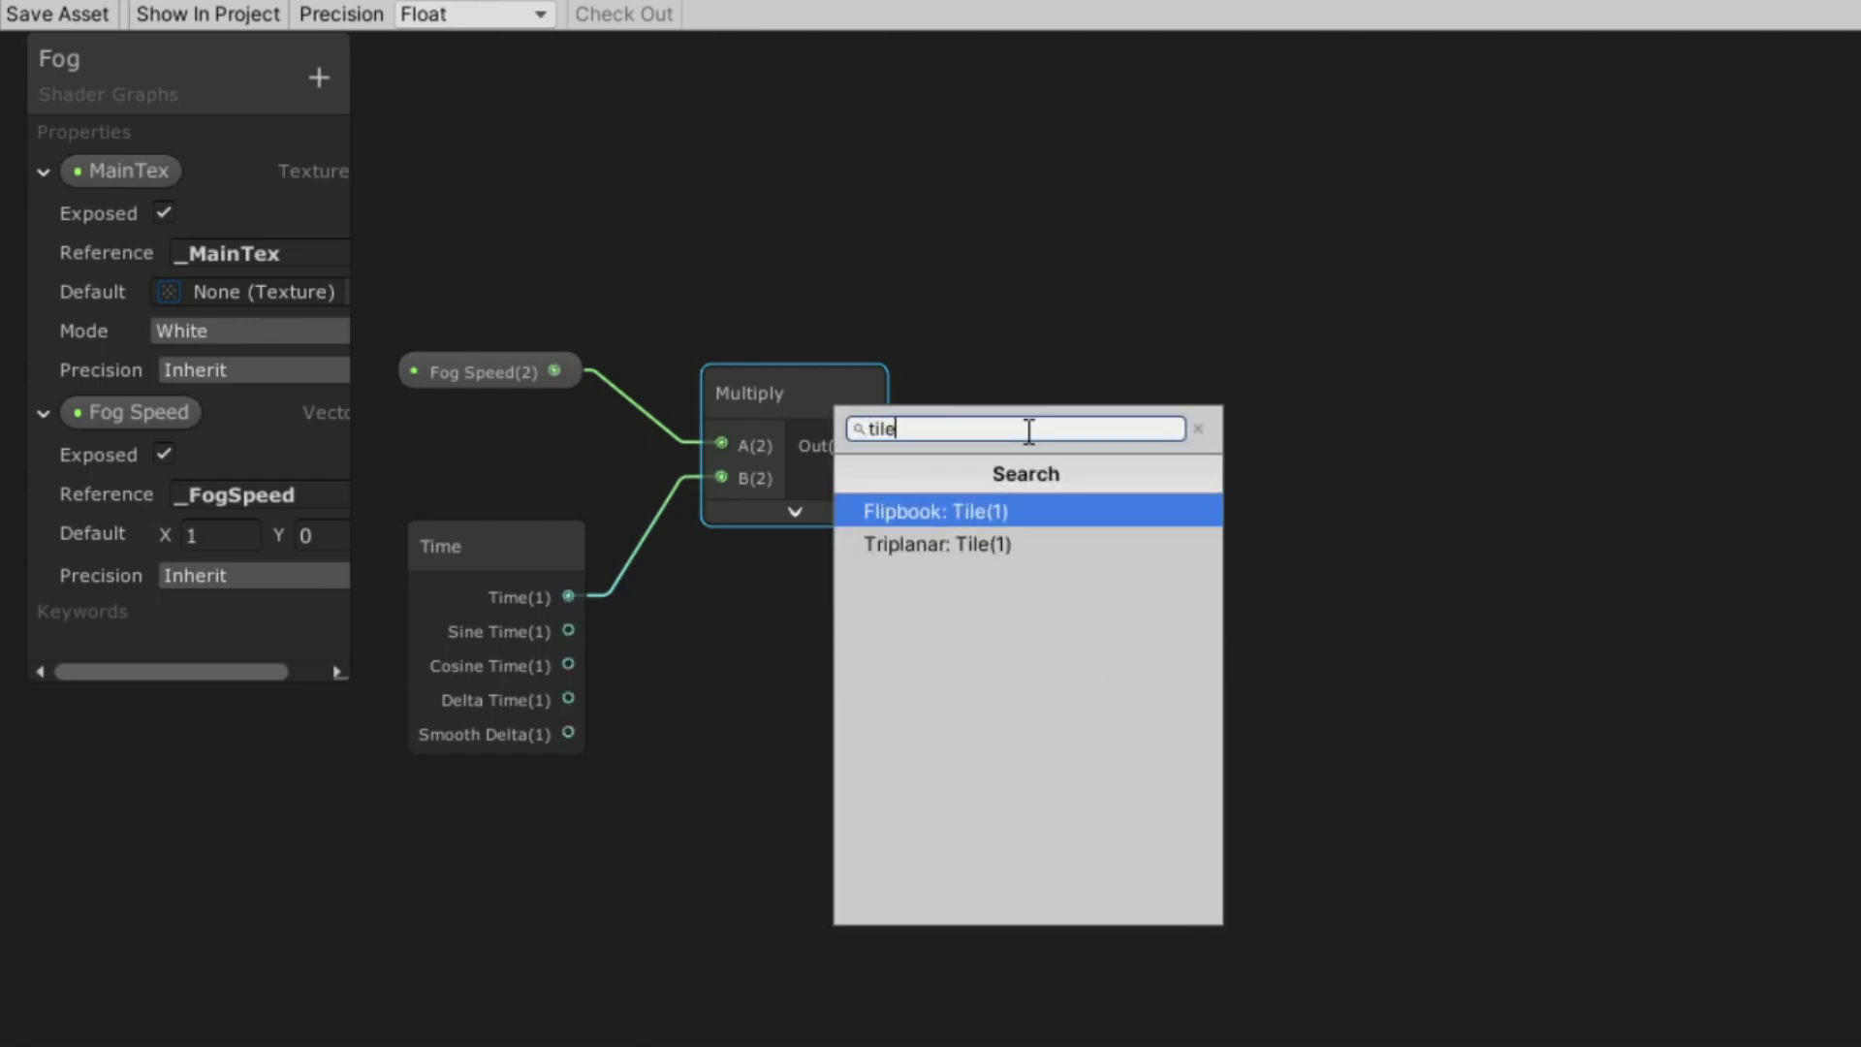
pyautogui.press('BackSpace')
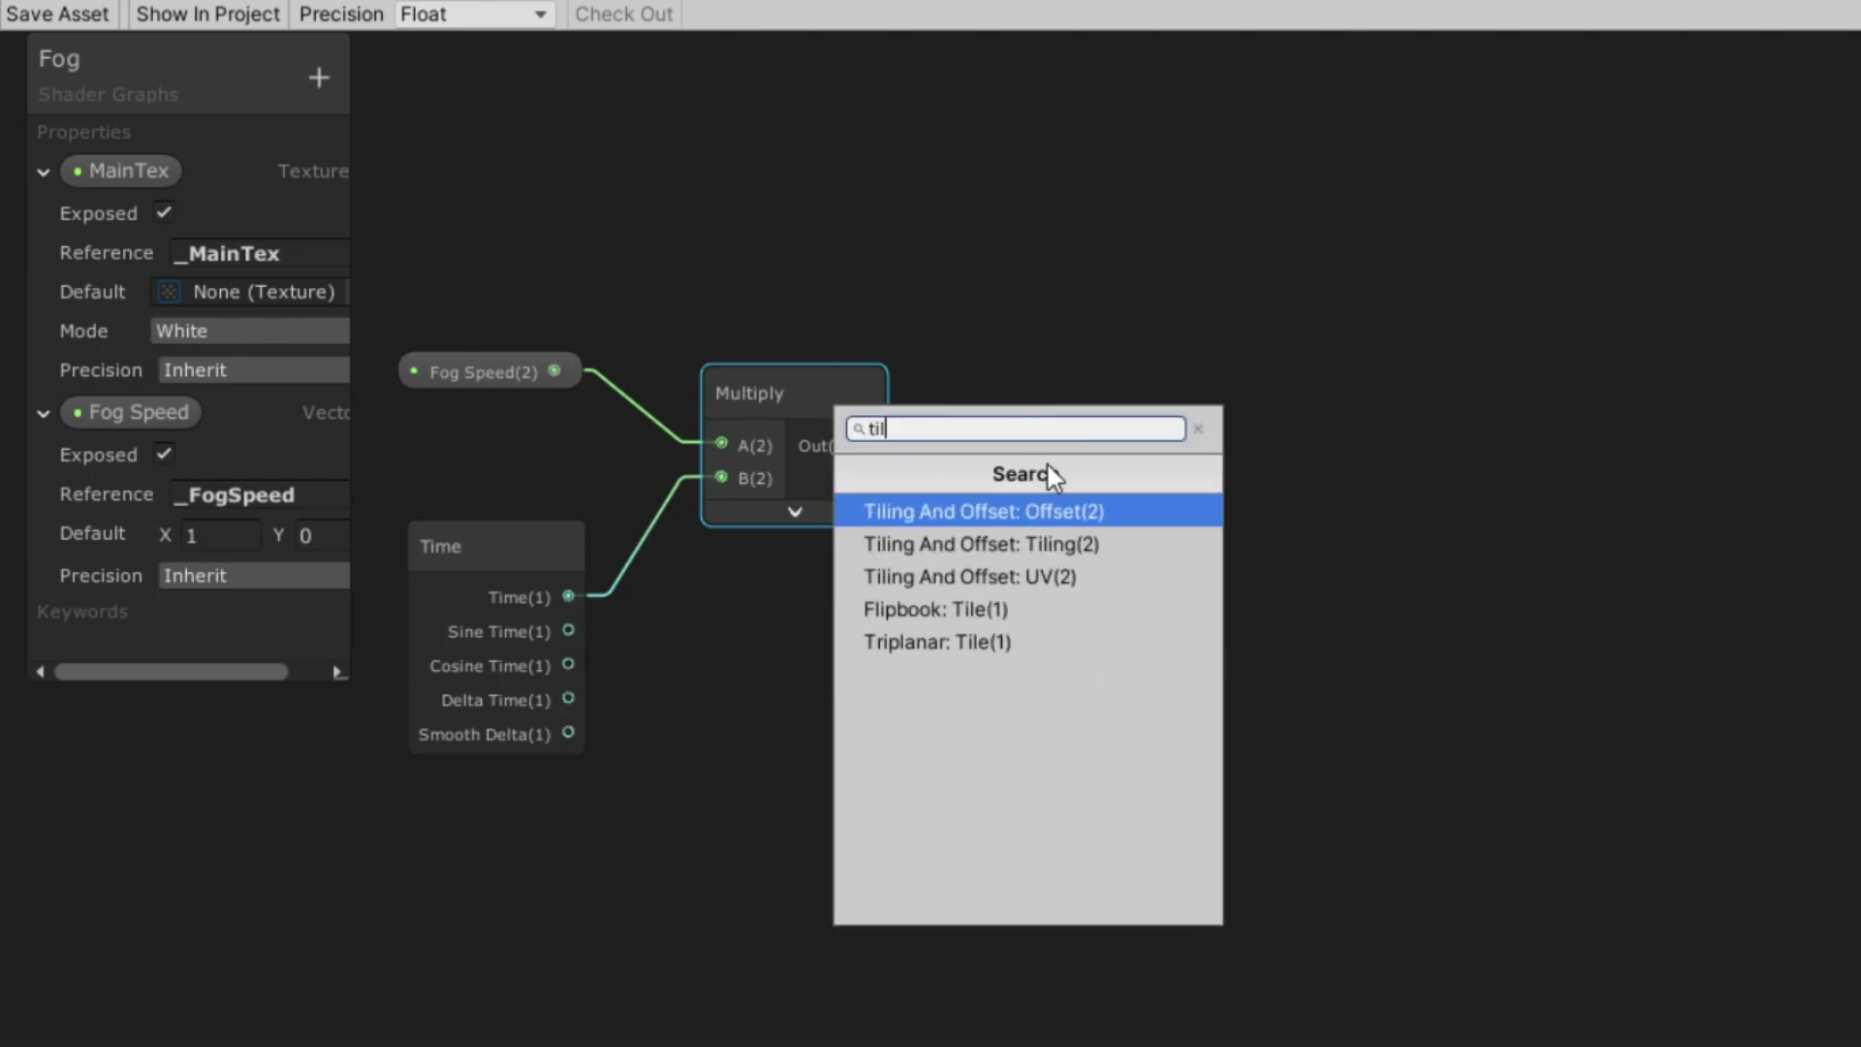
pyautogui.click(1098, 514)
pyautogui.moveTo(1105, 365); pyautogui.dragTo(1204, 345)
pyautogui.moveTo(1205, 345); pyautogui.dragTo(1045, 357, button='middle')
# Step: Add a Simple Noise node with the Tiling And Offset output feeding its UV input, spaced clear of that node
pyautogui.moveTo(1220, 385); pyautogui.dragTo(1392, 393)
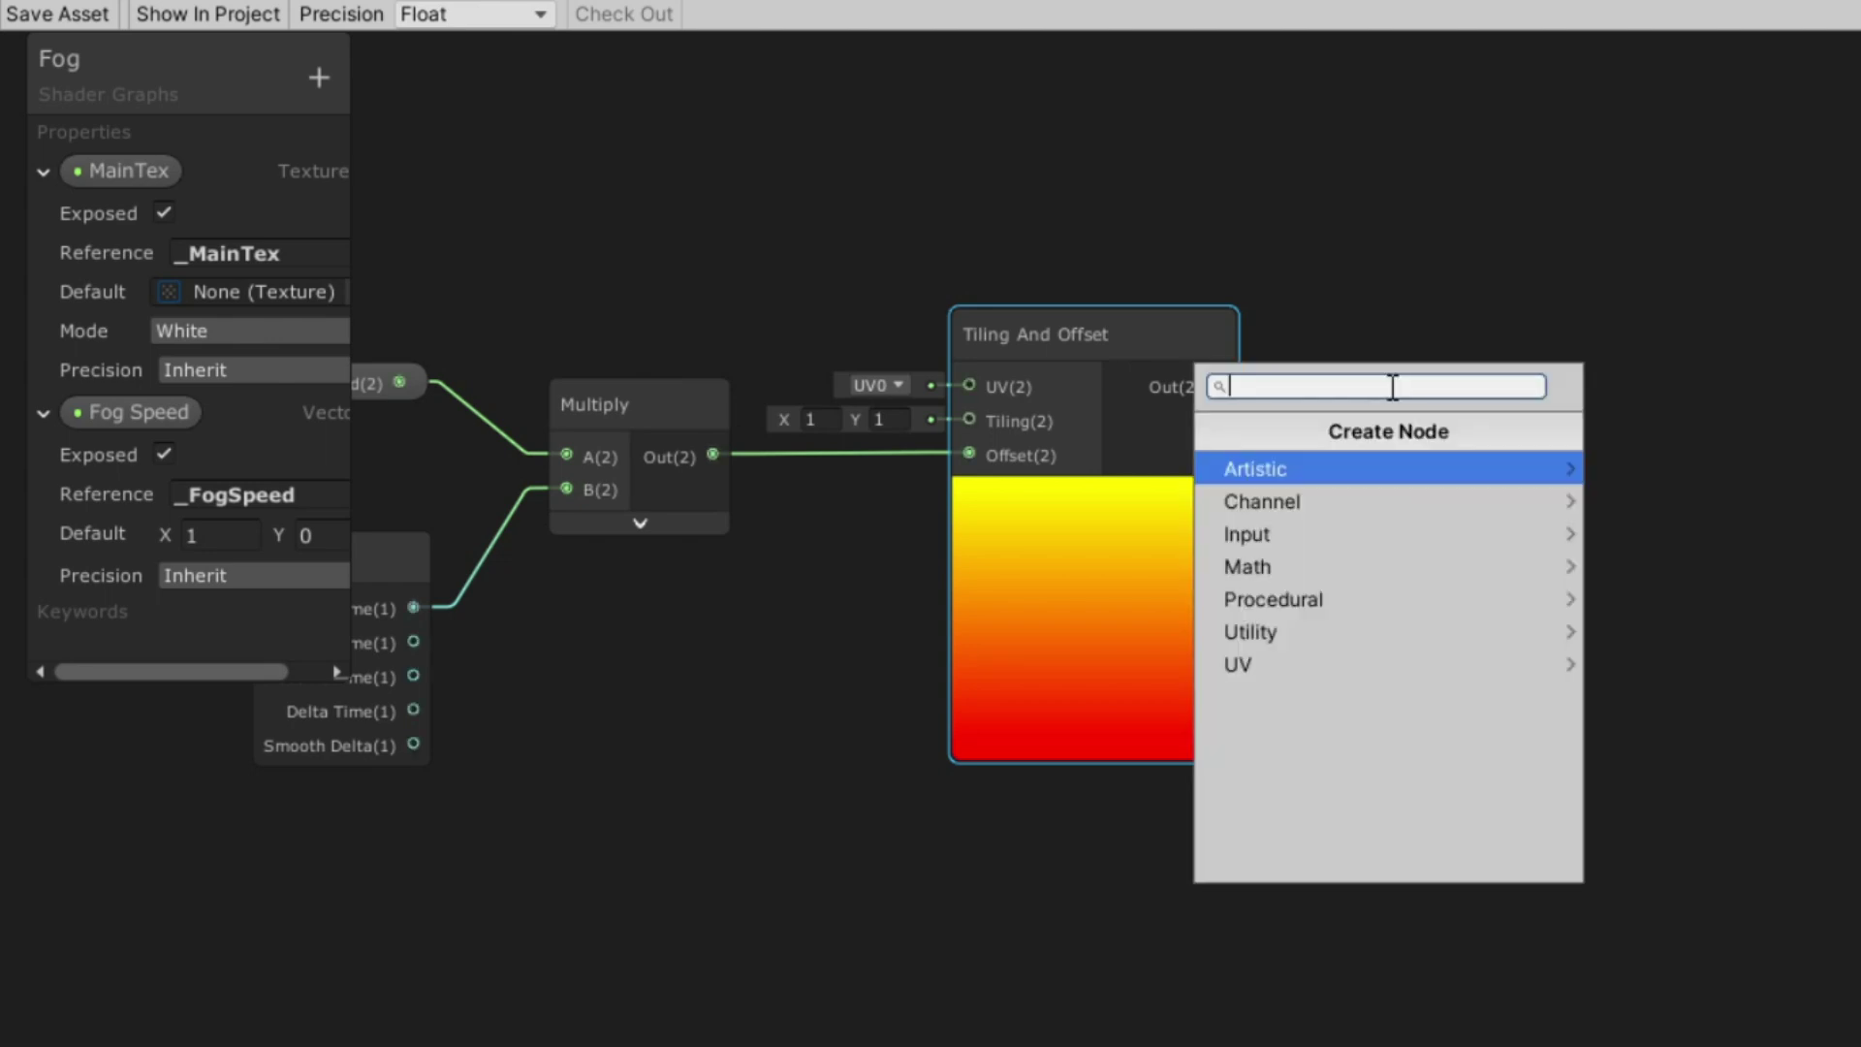
pyautogui.write('noise')
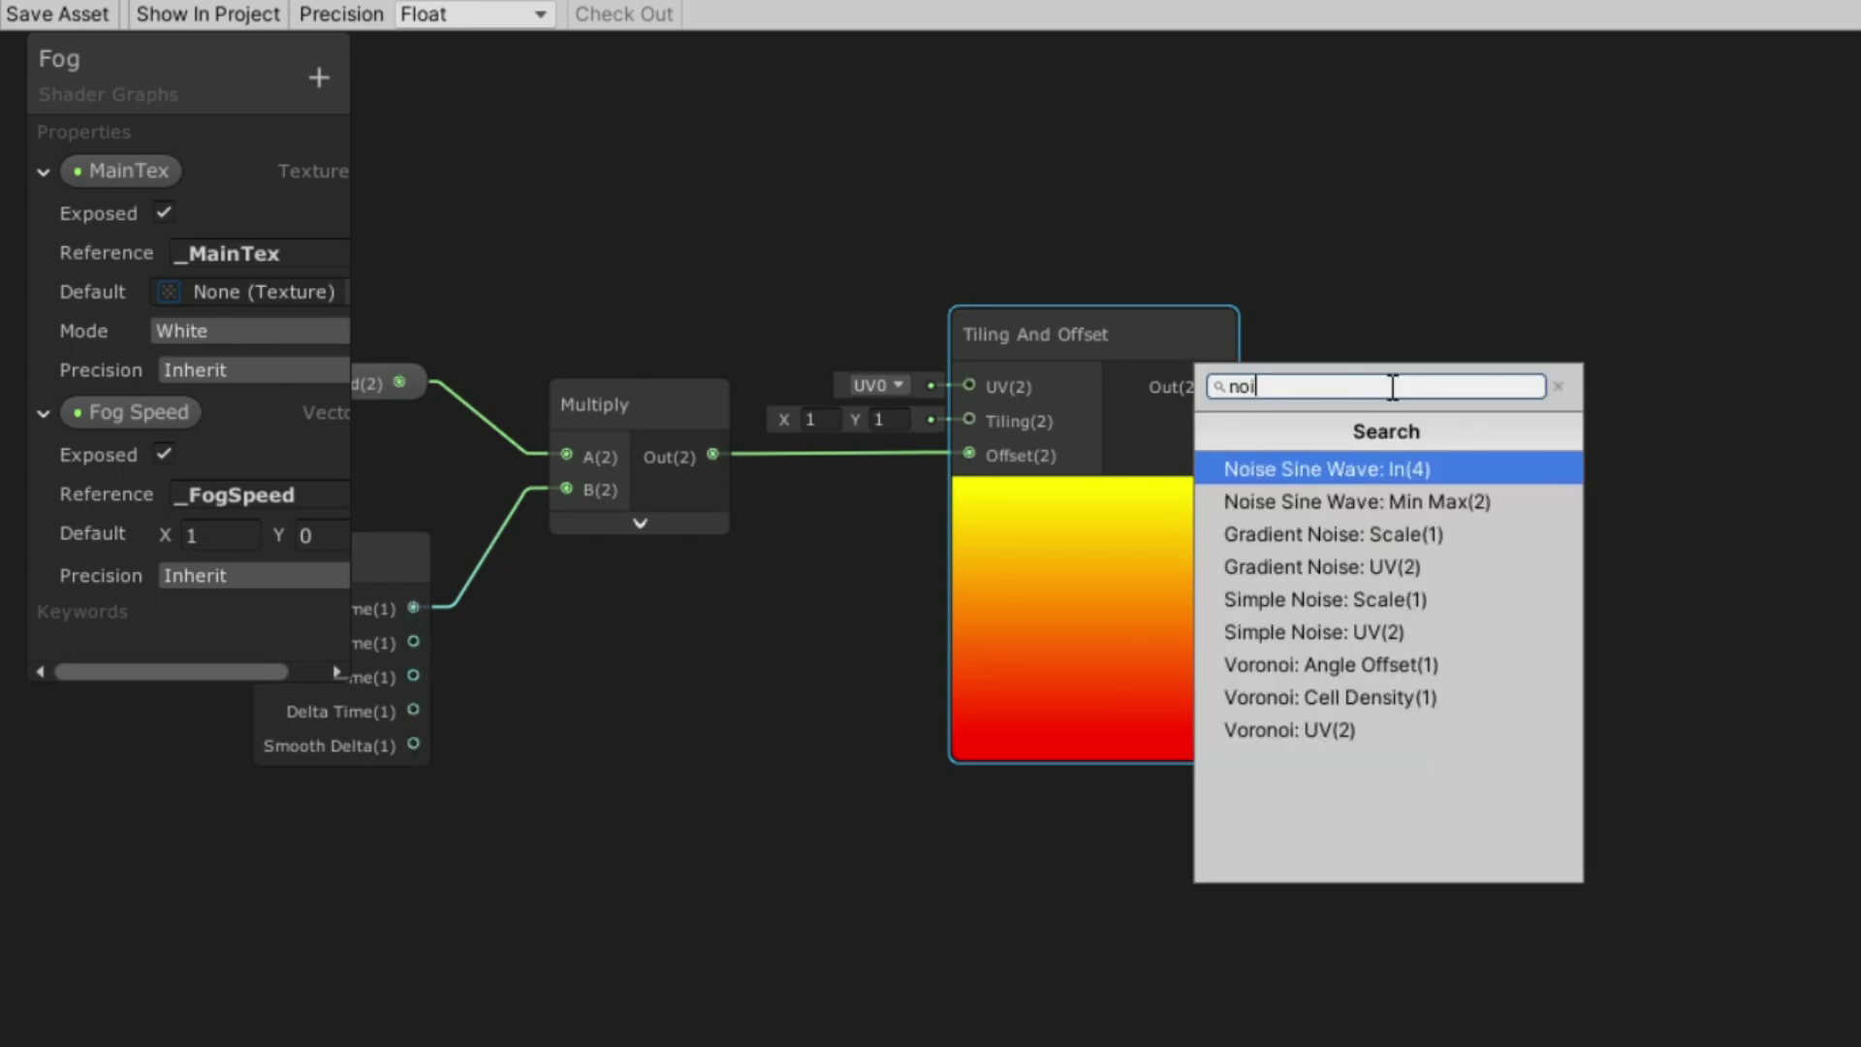
pyautogui.click(1290, 605)
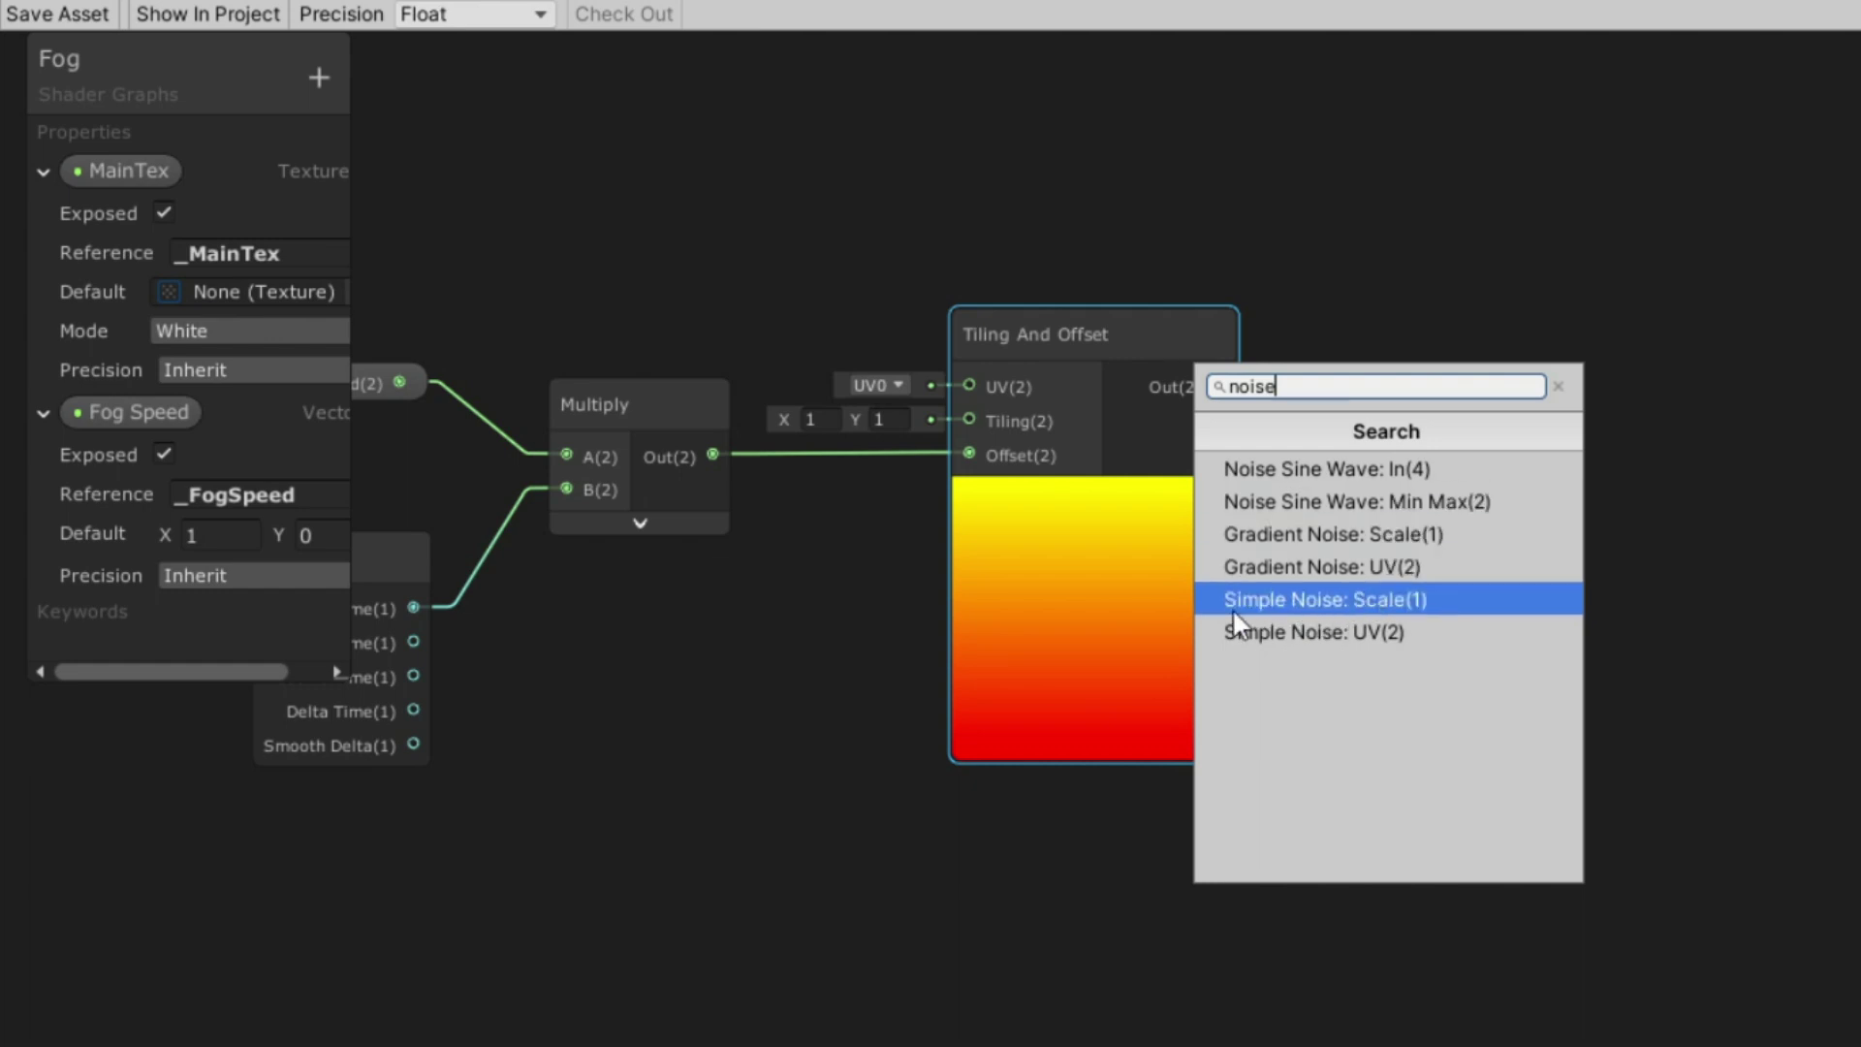
pyautogui.click(1388, 634)
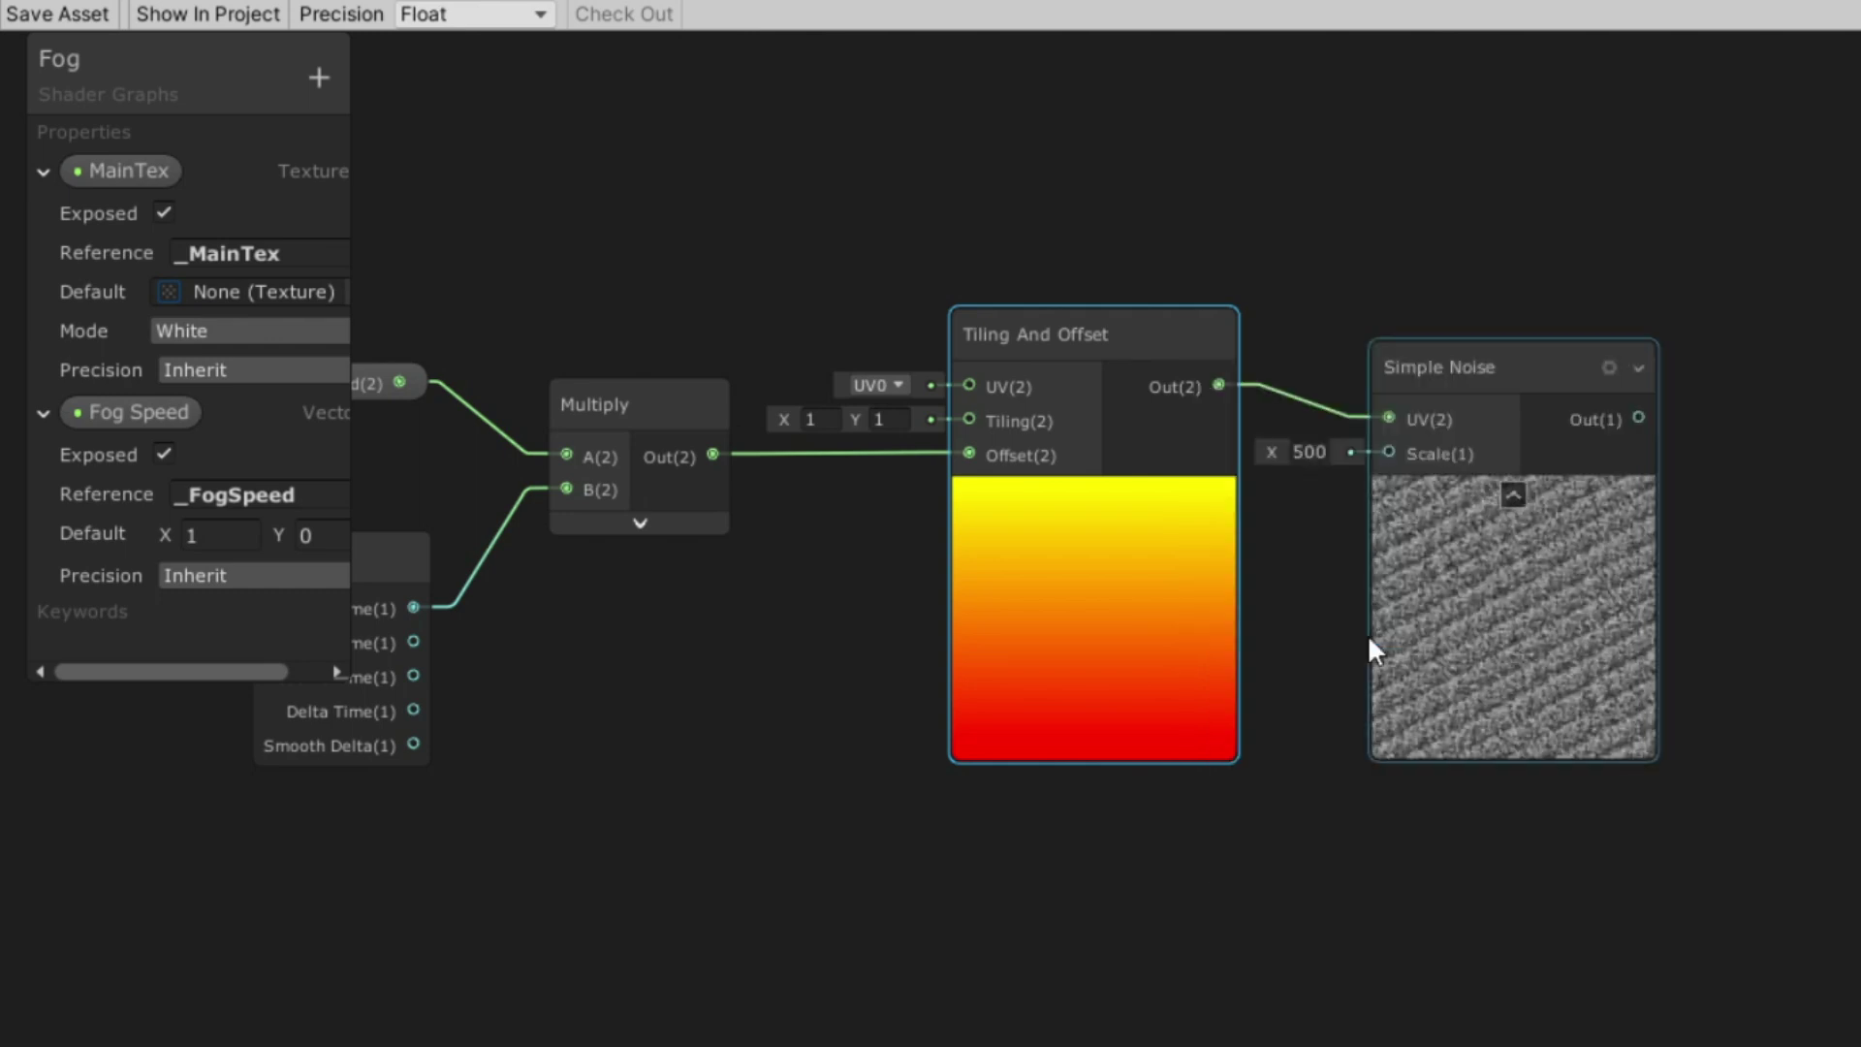
pyautogui.moveTo(1457, 364); pyautogui.dragTo(1531, 335)
pyautogui.moveTo(1561, 332); pyautogui.dragTo(1451, 387, button='middle')
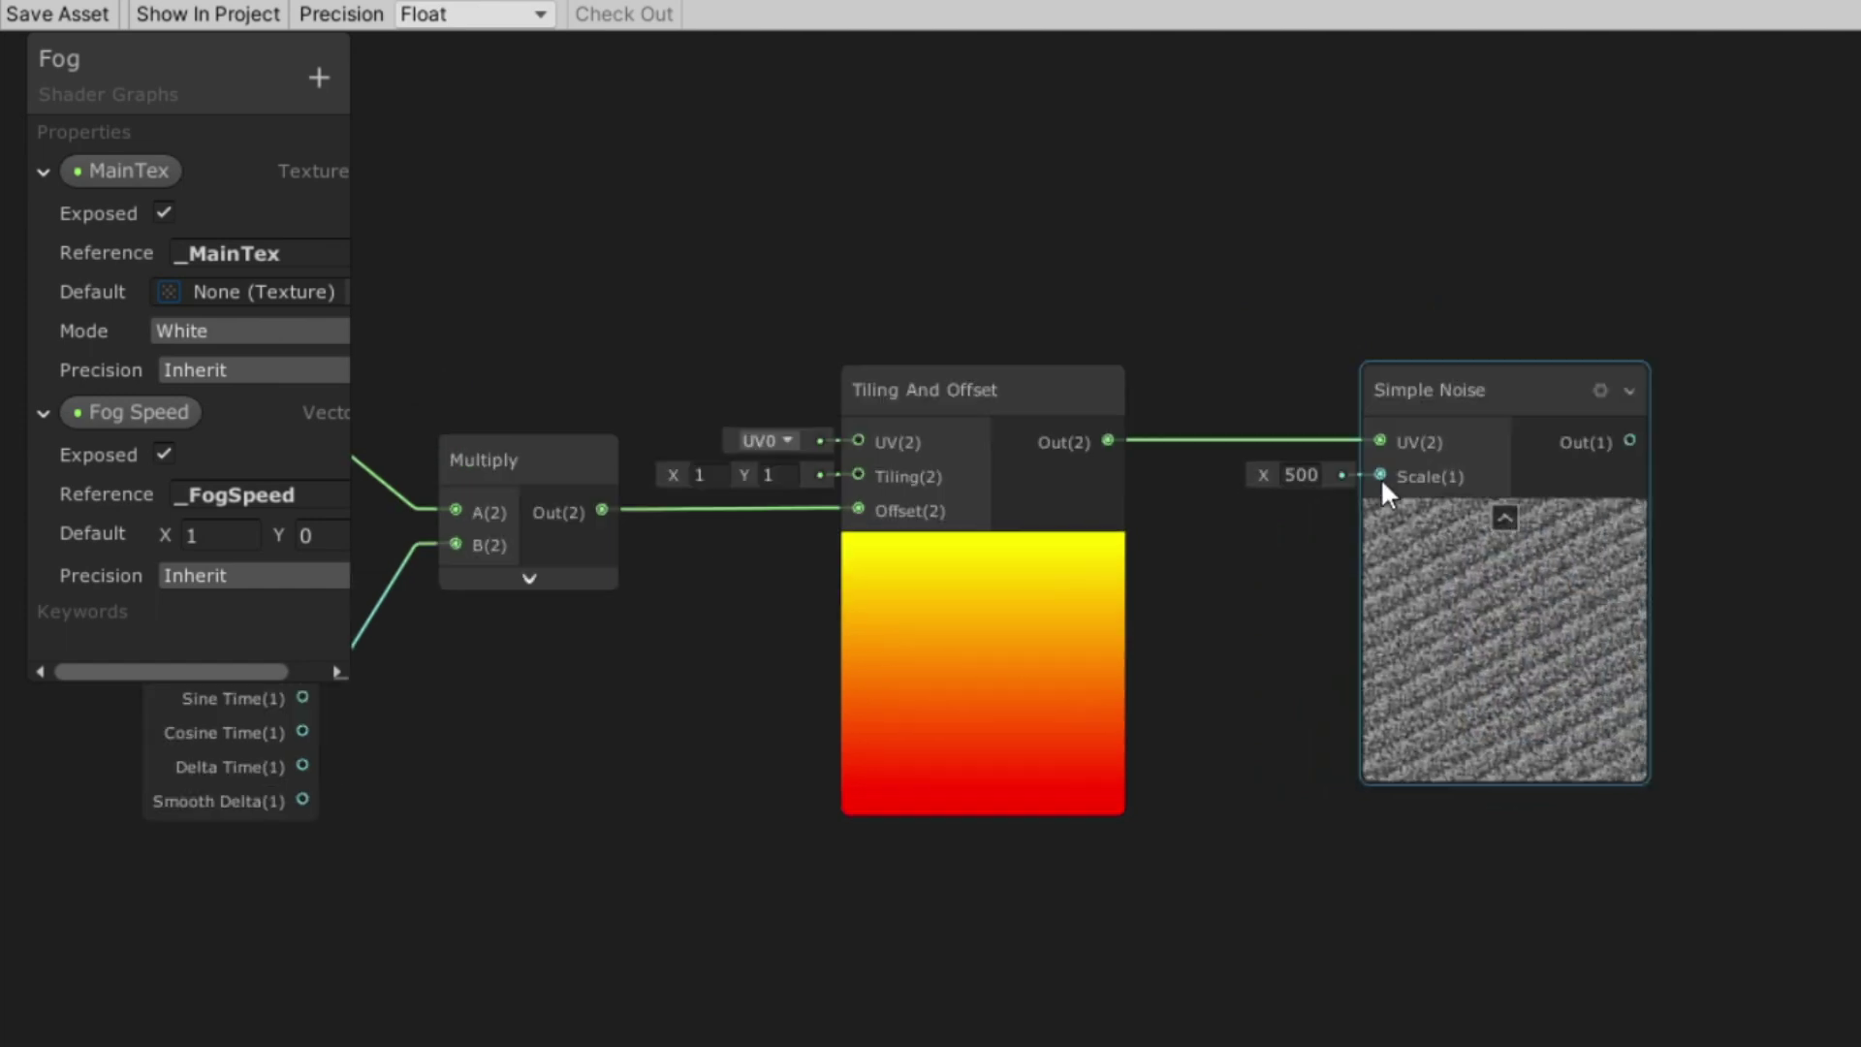
# Step: Set the Simple Noise node's Scale to 100
pyautogui.click(1313, 476)
pyautogui.write('1')
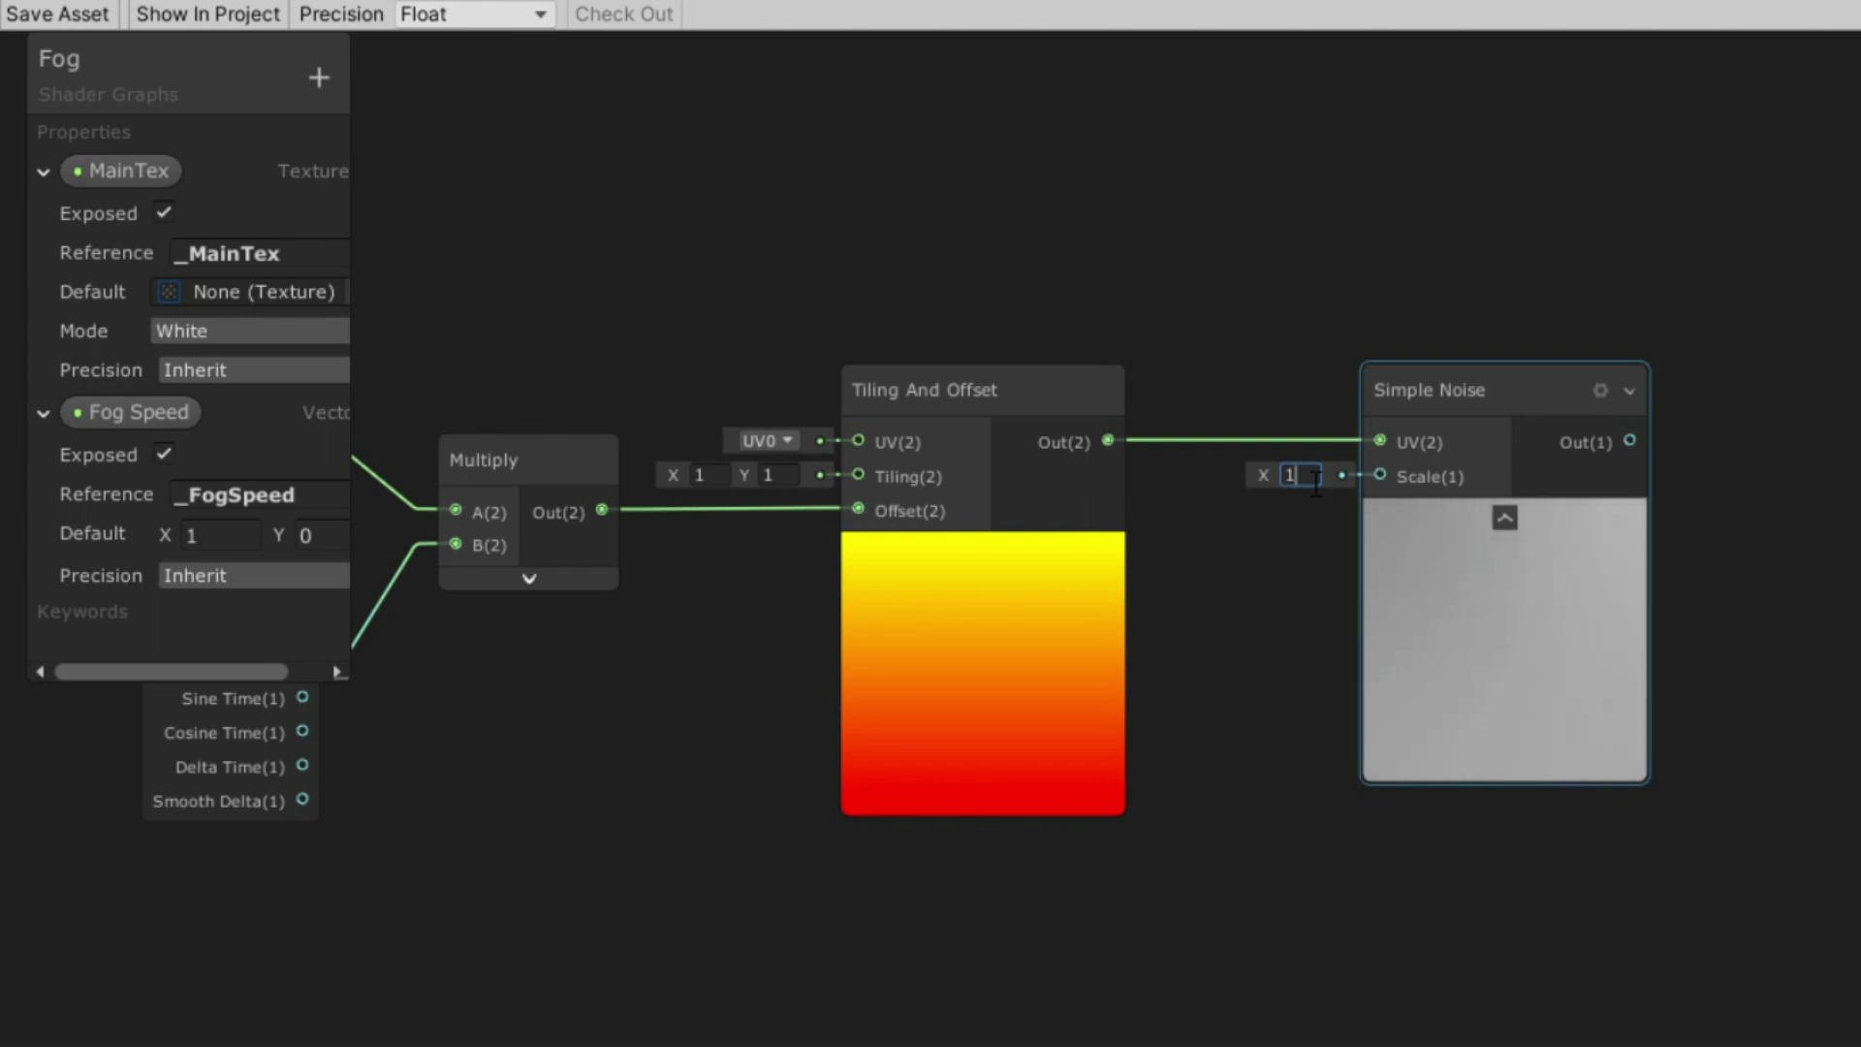
pyautogui.write('00')
# Step: Add a Vector 1 node feeding the Simple Noise node's Scale input and place it just before that node
pyautogui.moveTo(1355, 475); pyautogui.dragTo(1236, 507)
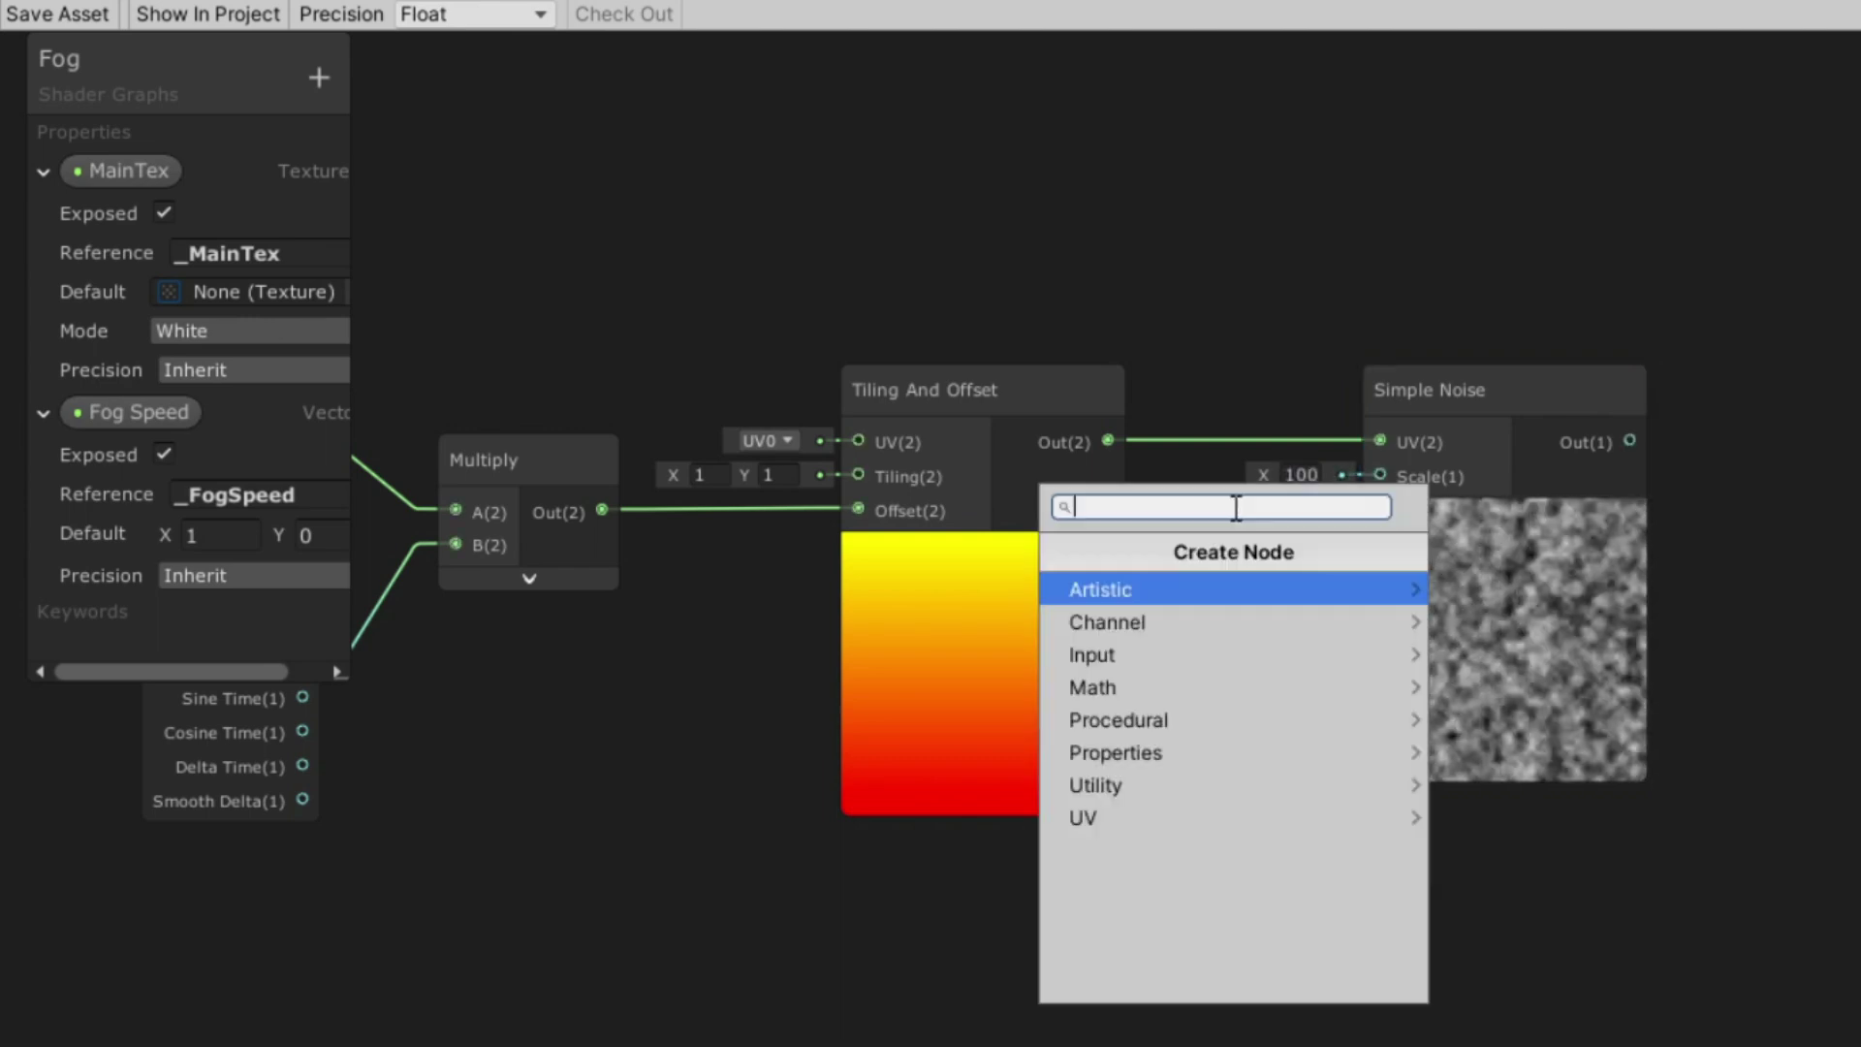
pyautogui.write('vec')
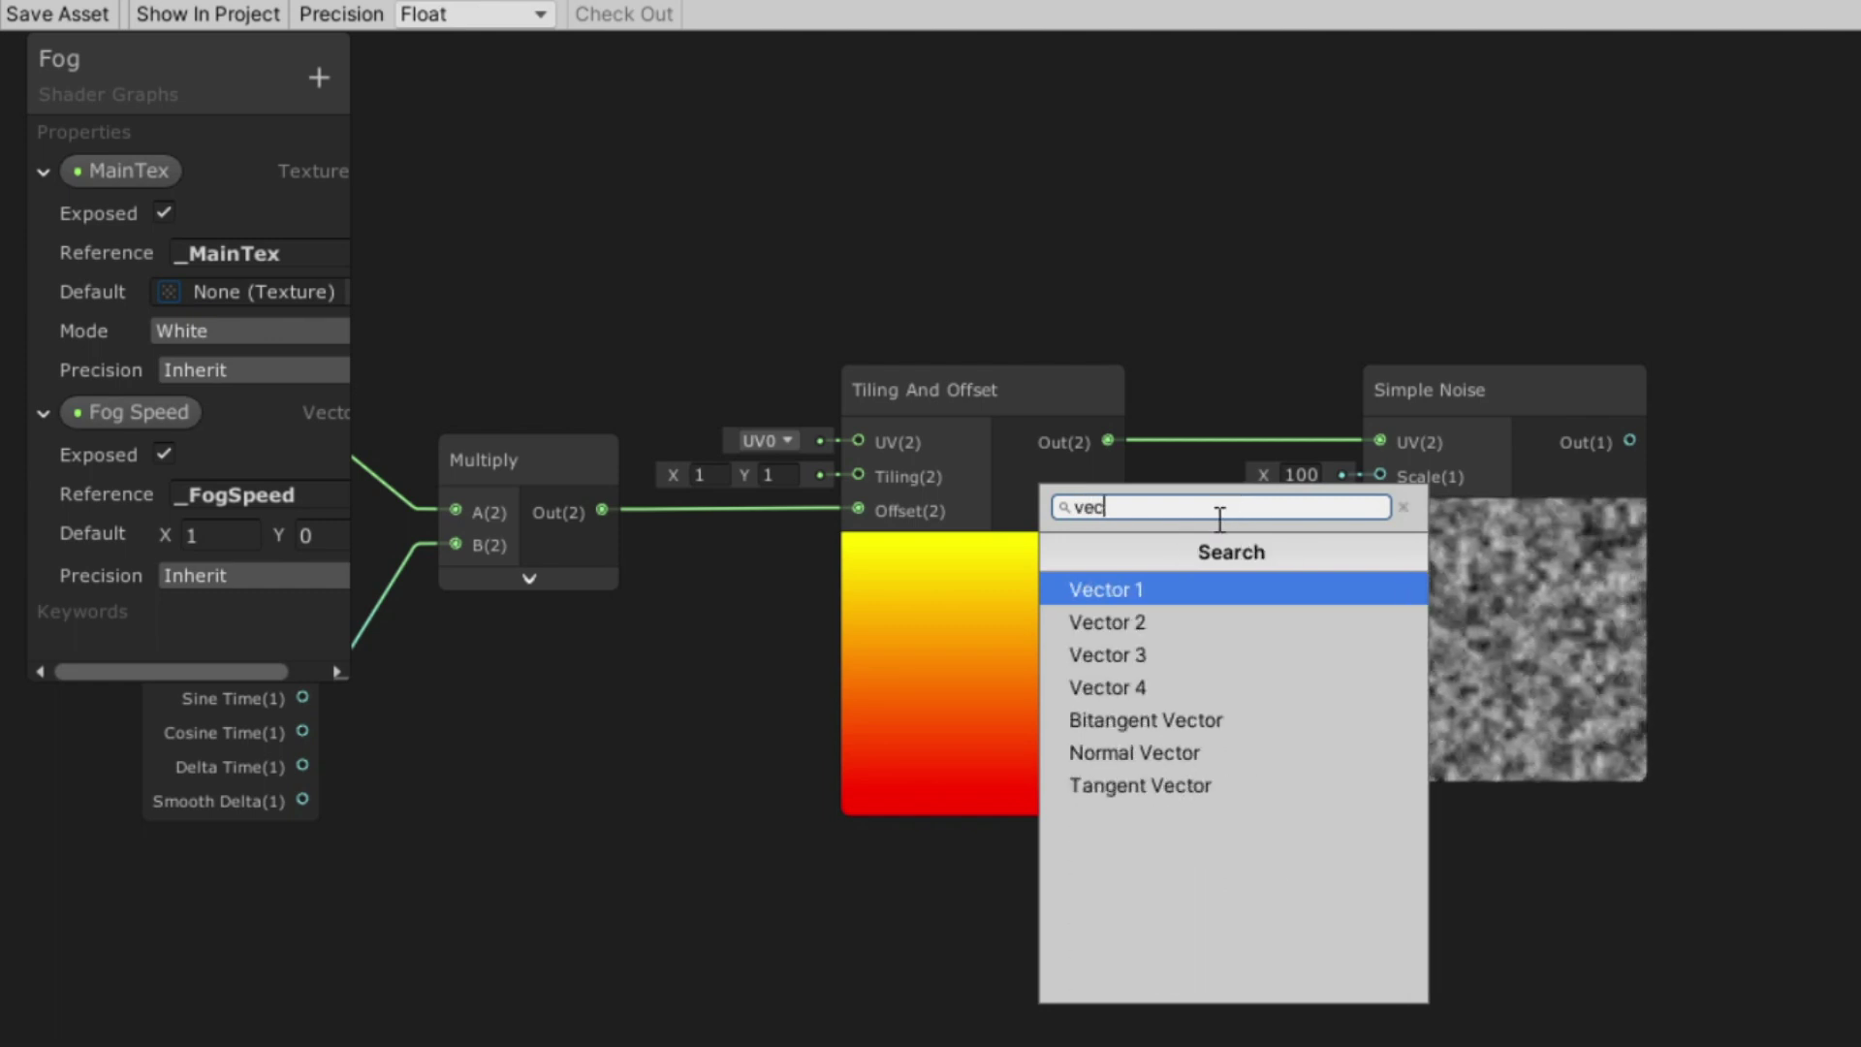
pyautogui.click(1132, 593)
pyautogui.moveTo(1124, 504); pyautogui.dragTo(1200, 524)
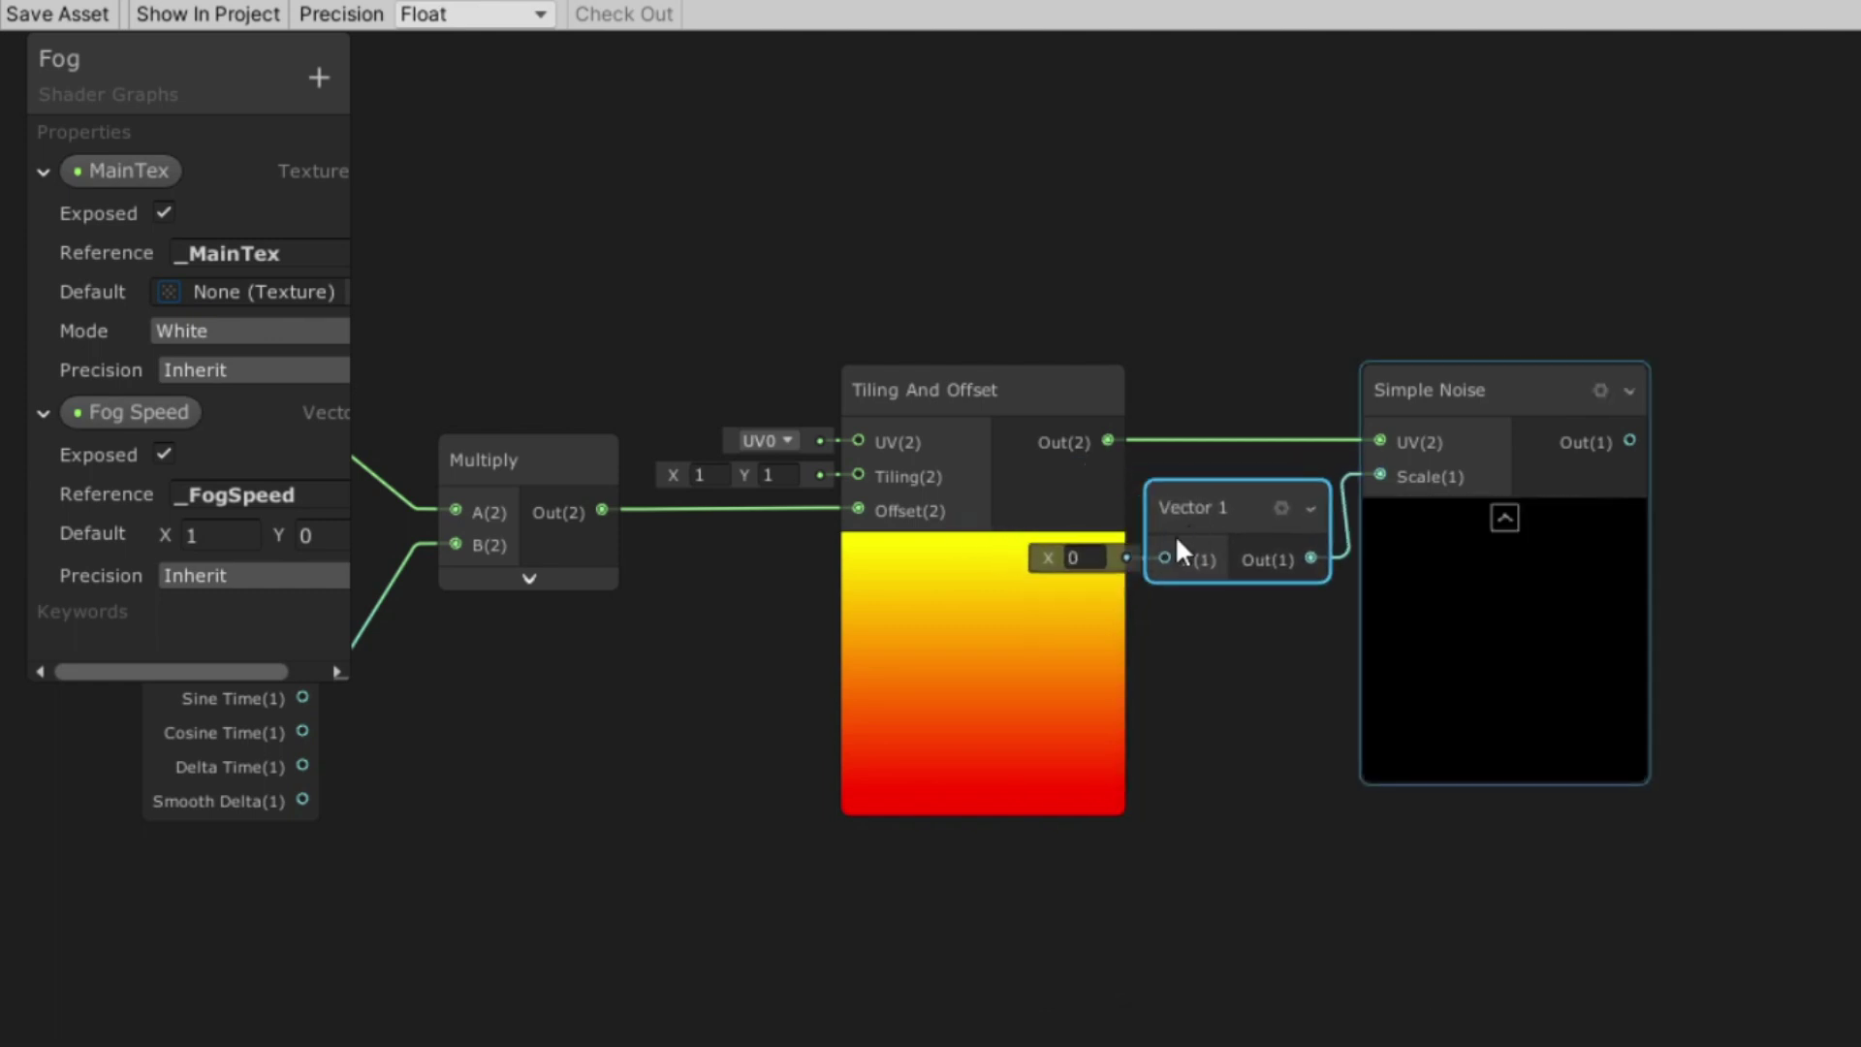
# Step: Convert the Vector 1 node to a property named "Fog Size" with the reference "_FogSize"
pyautogui.rightClick(1184, 540)
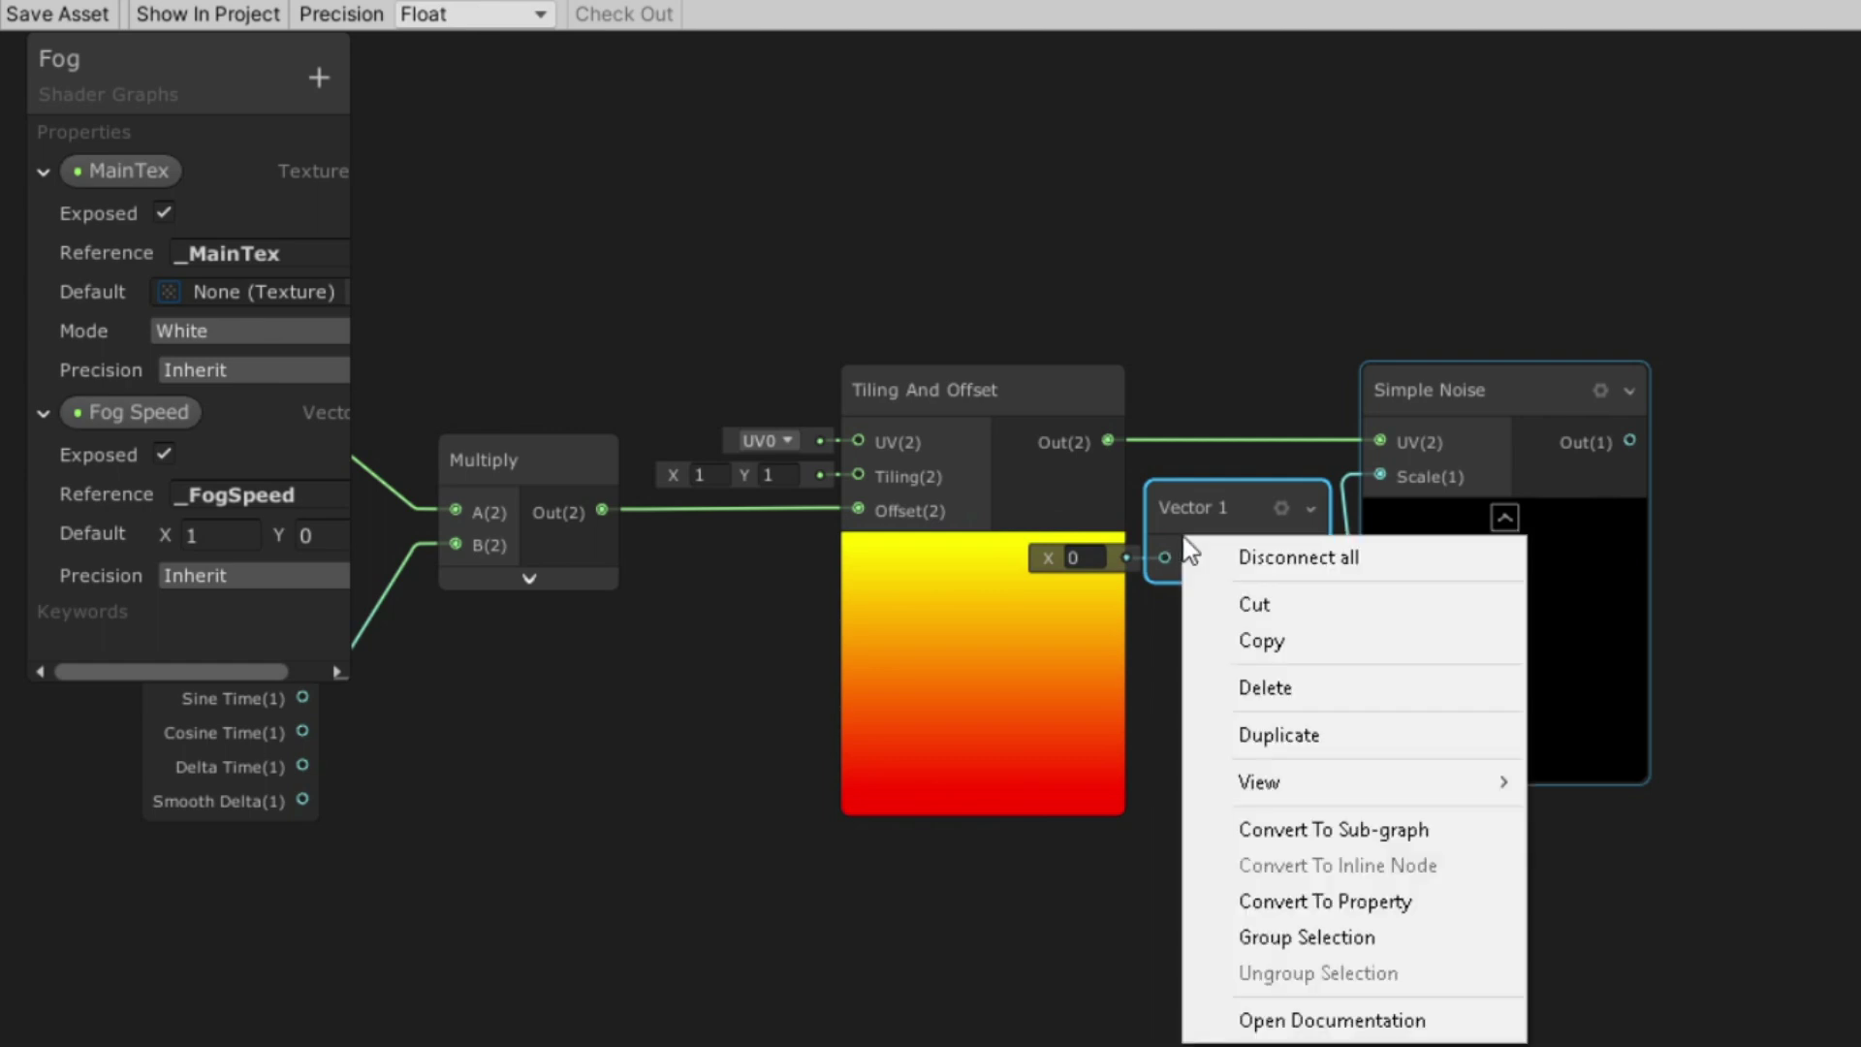
pyautogui.click(1297, 901)
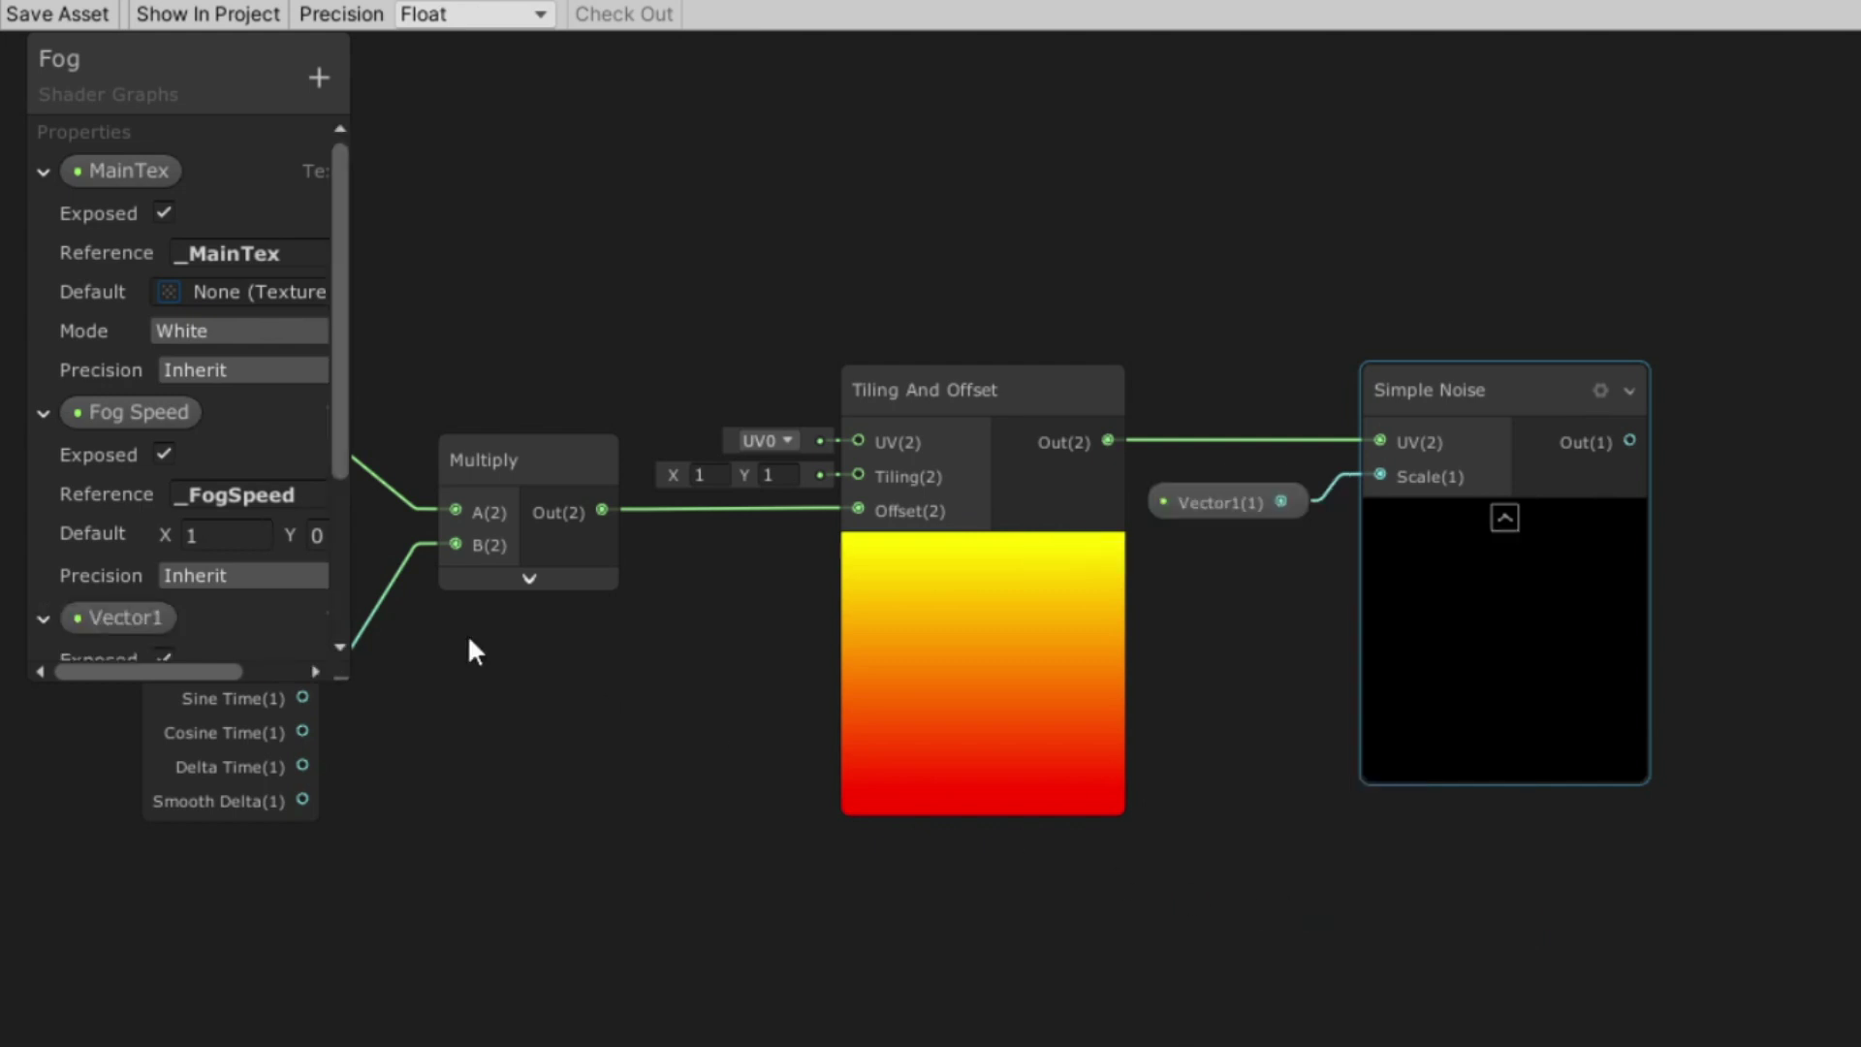
pyautogui.scroll(-3, 171, 436)
pyautogui.doubleClick(142, 425)
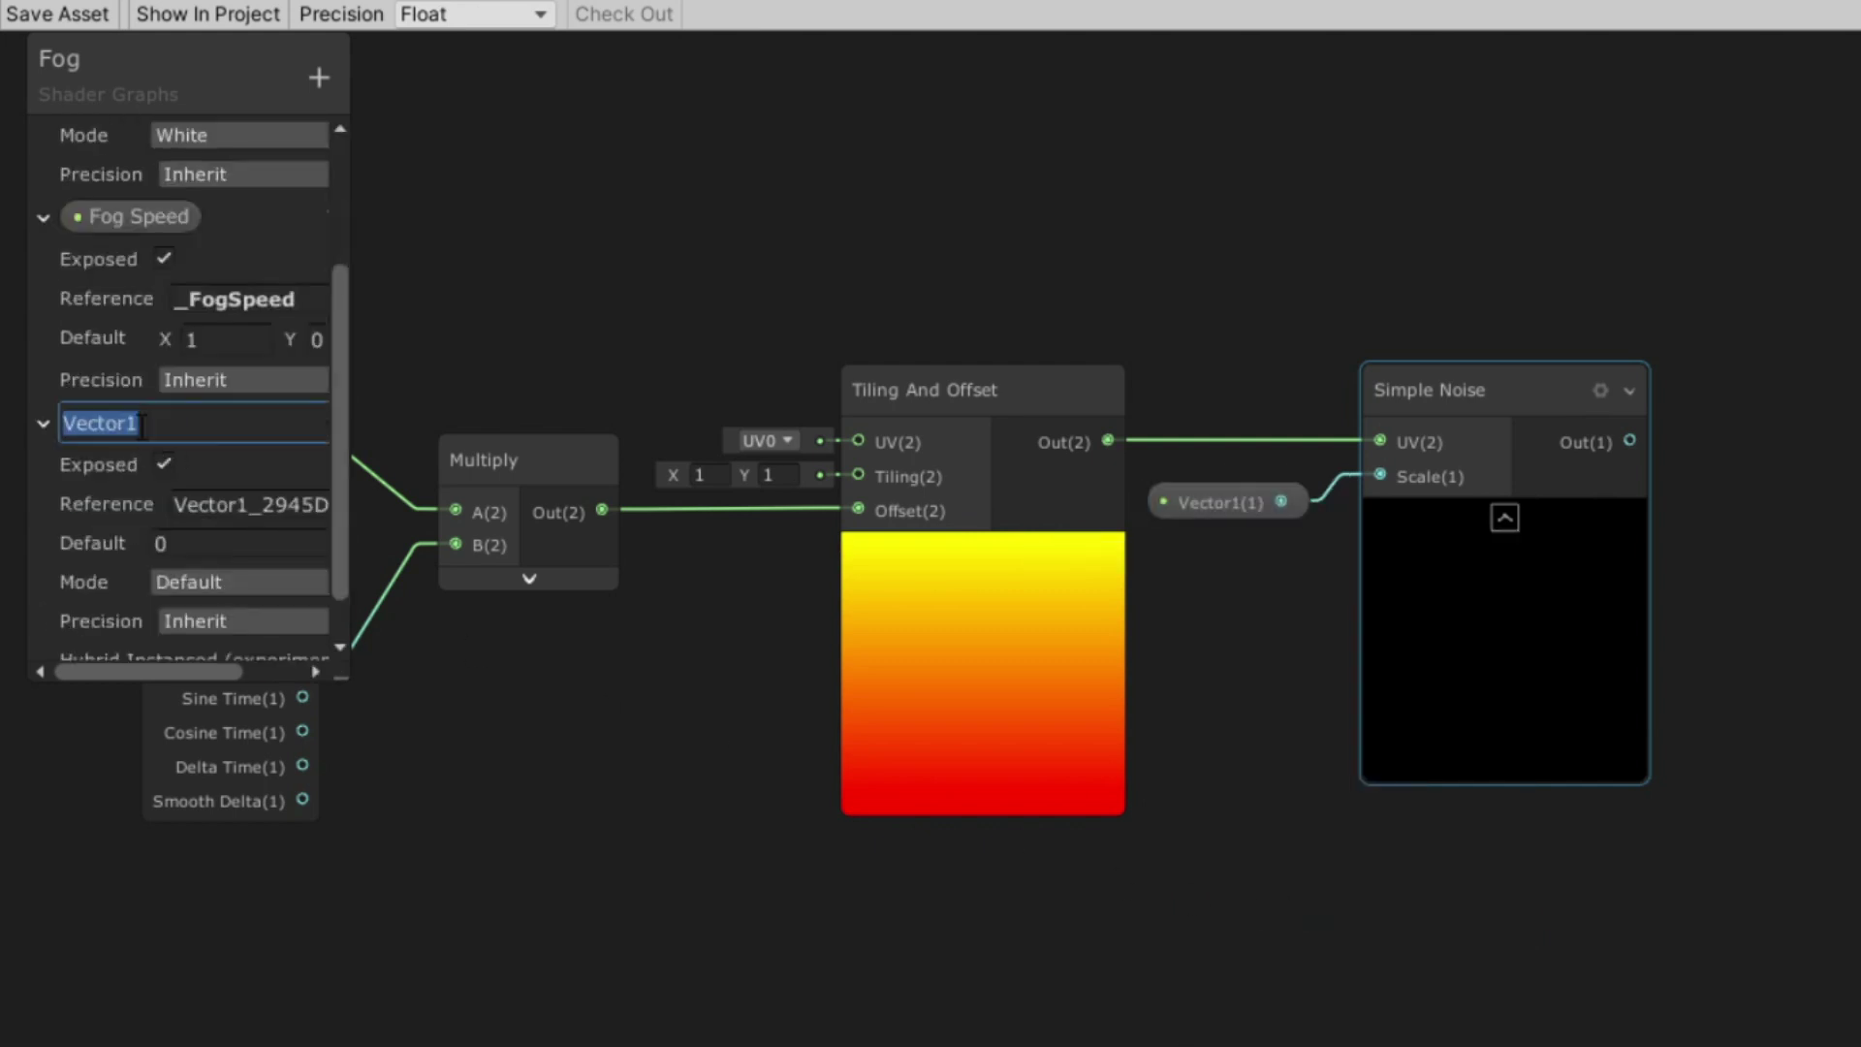
pyautogui.write('Fog Size')
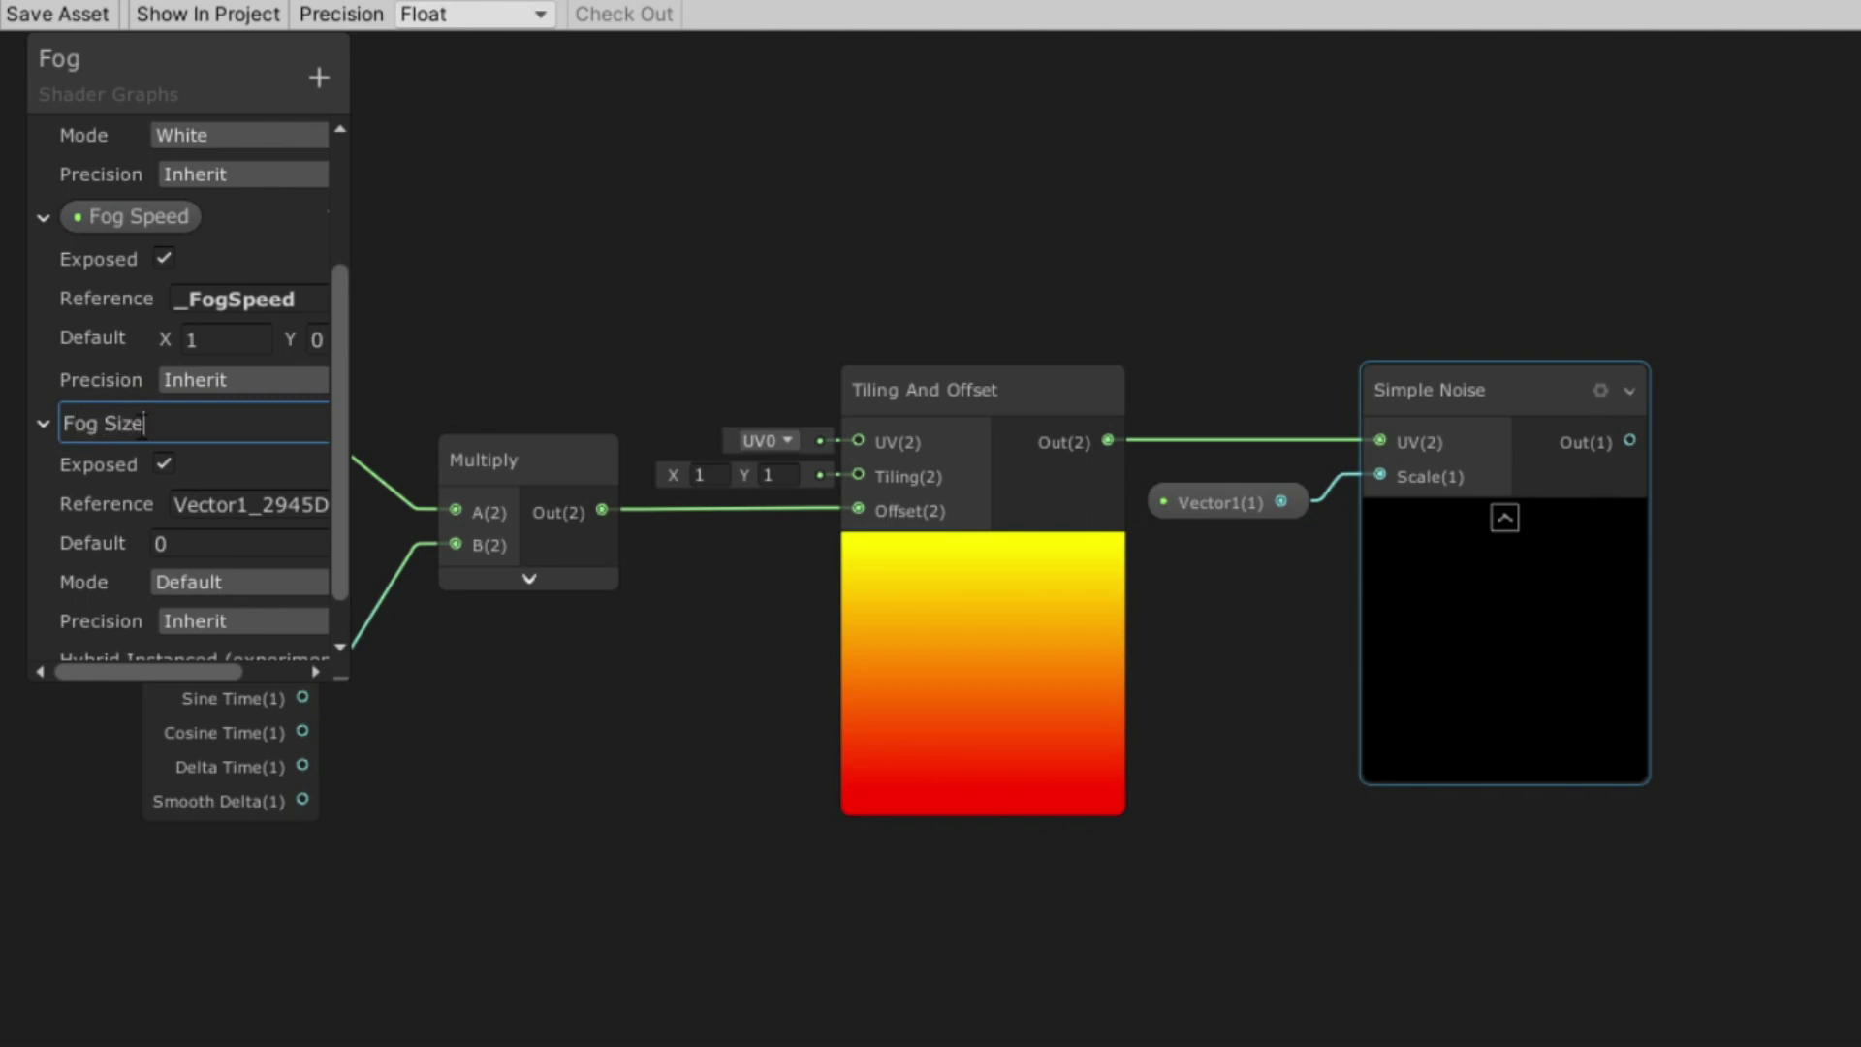
pyautogui.hotkey('ctrl', 'a')
pyautogui.click(230, 504)
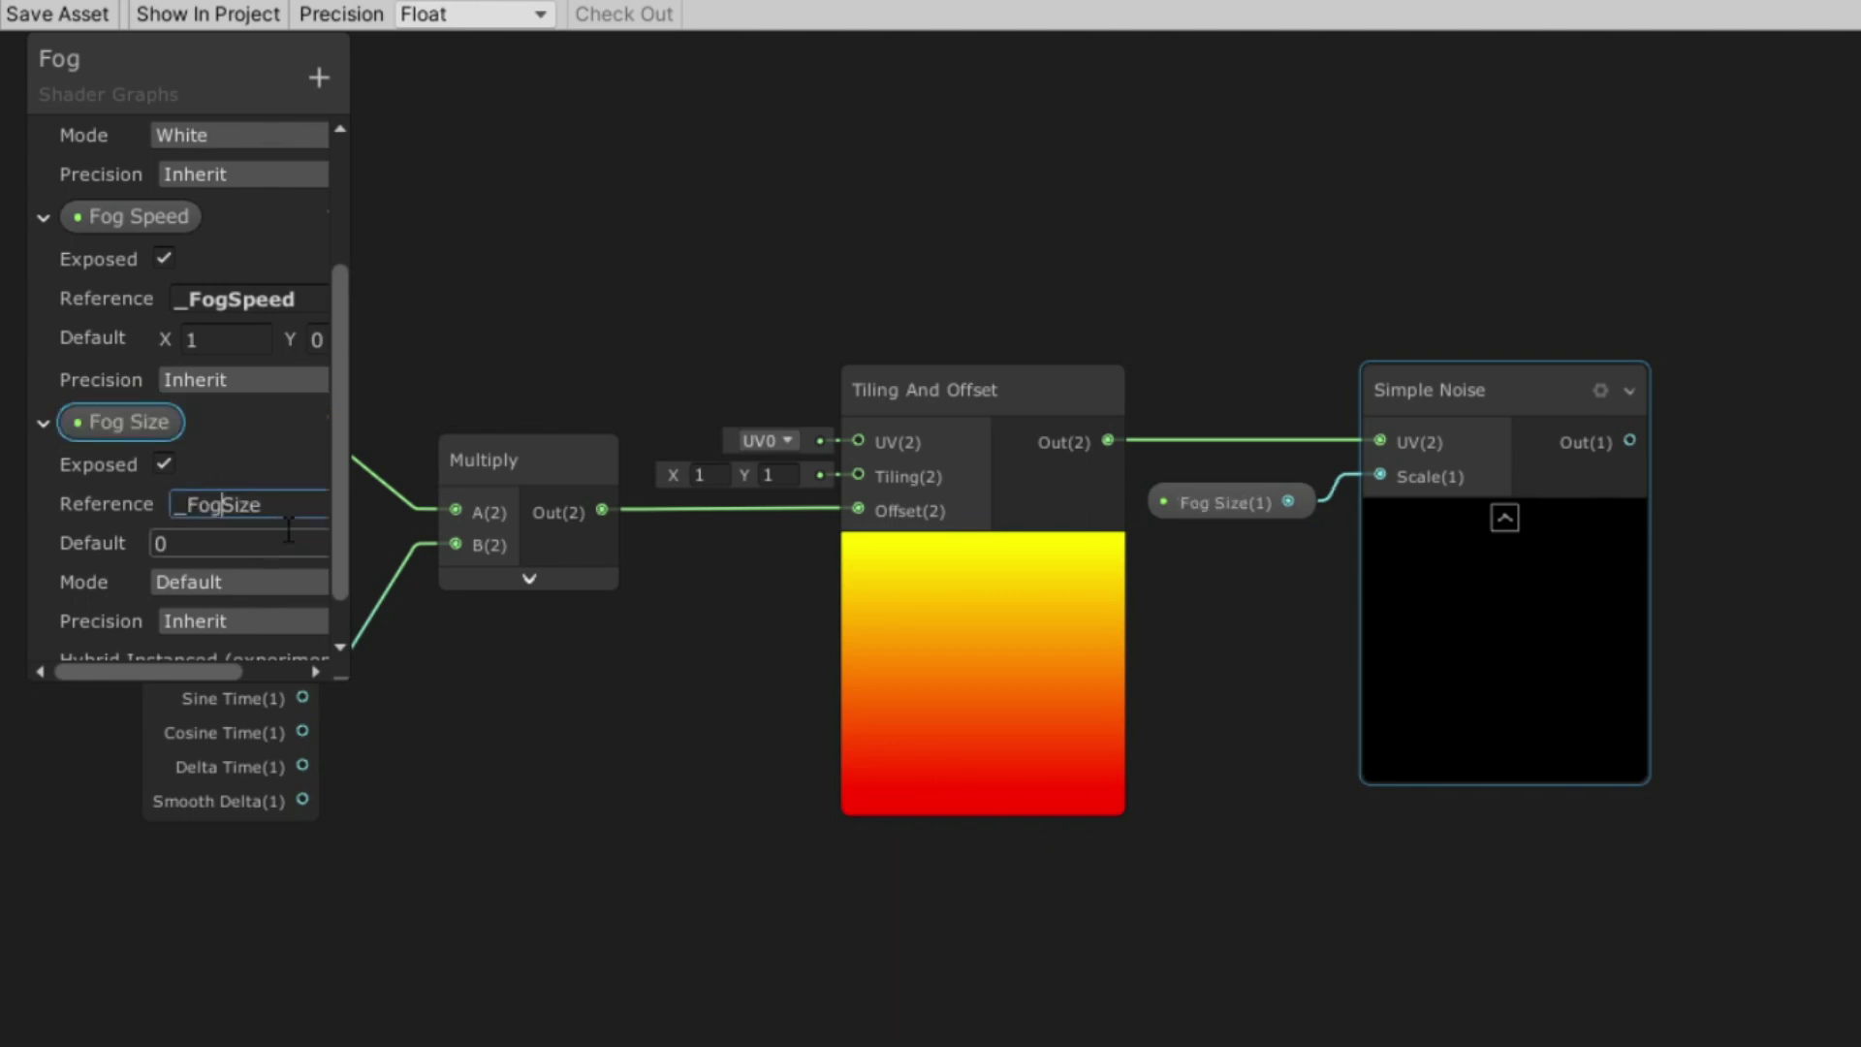
pyautogui.click(630, 740)
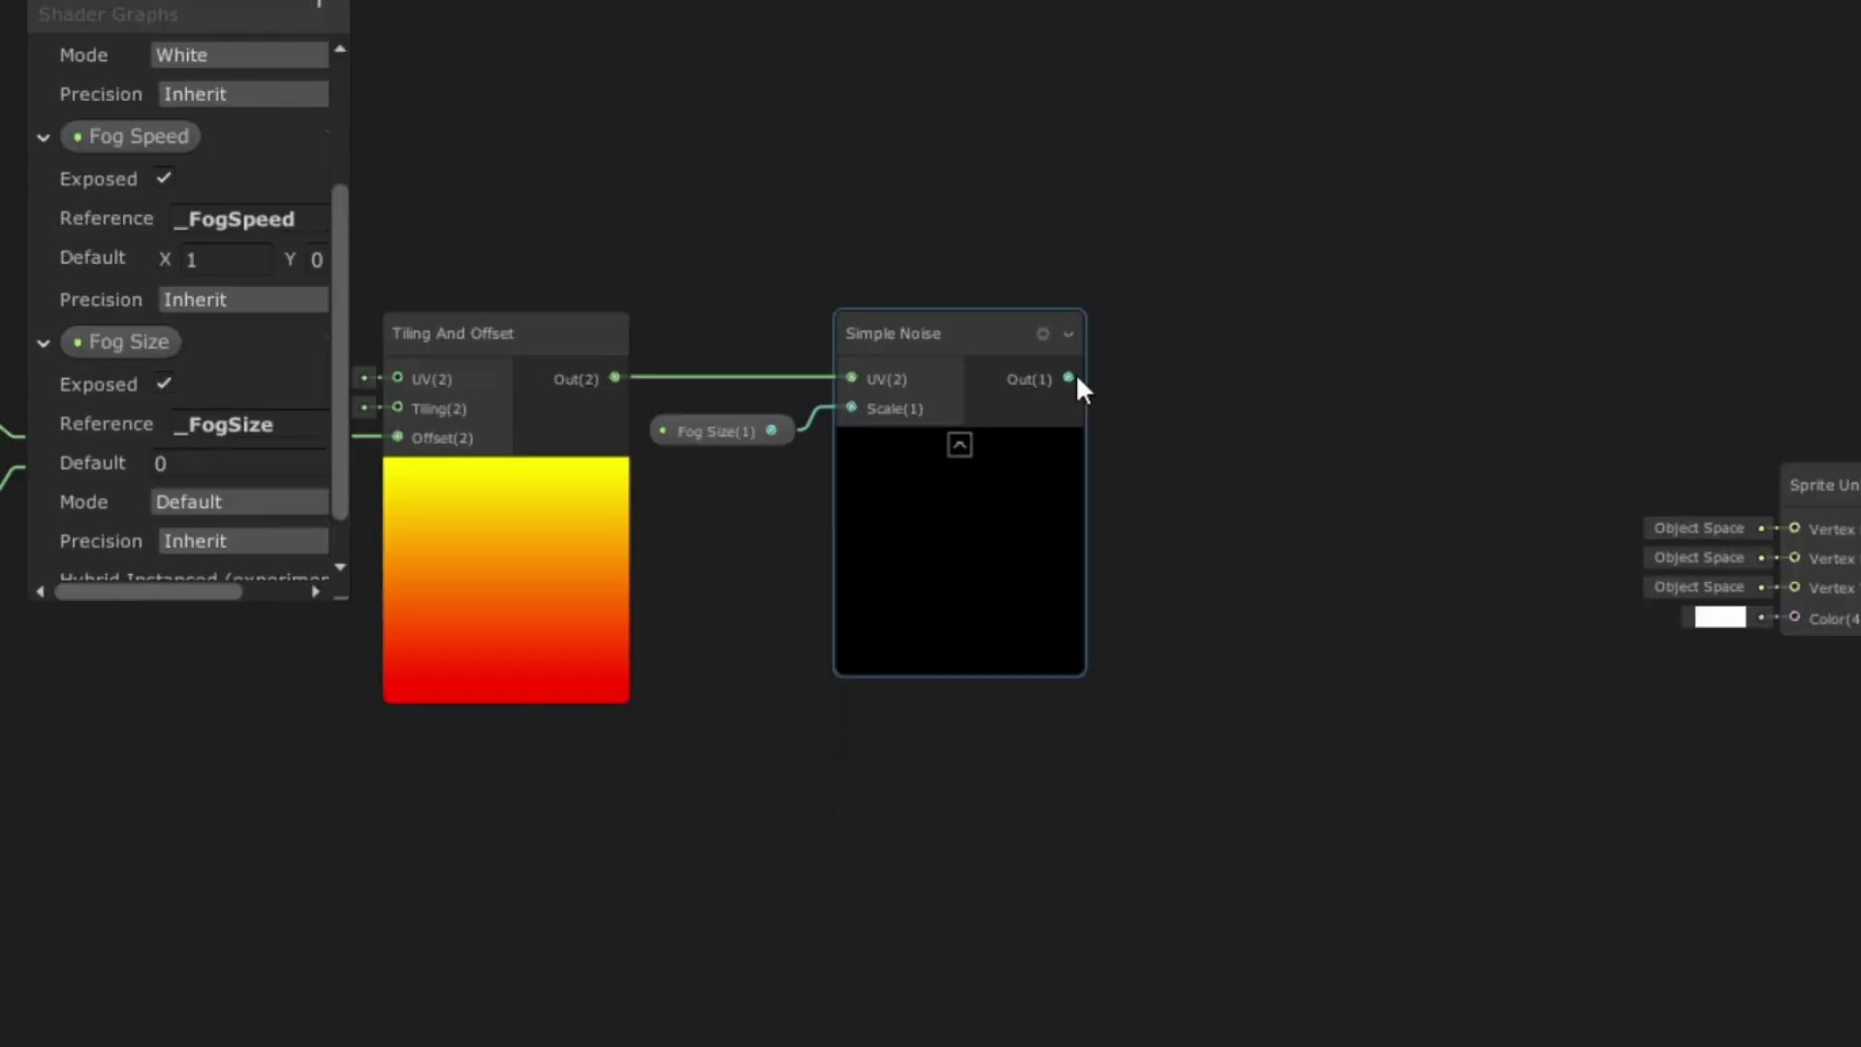
# Step: Add a Multiply node with the Simple Noise output feeding its A input, lined up beside the noise node
pyautogui.moveTo(1071, 380); pyautogui.dragTo(1236, 375)
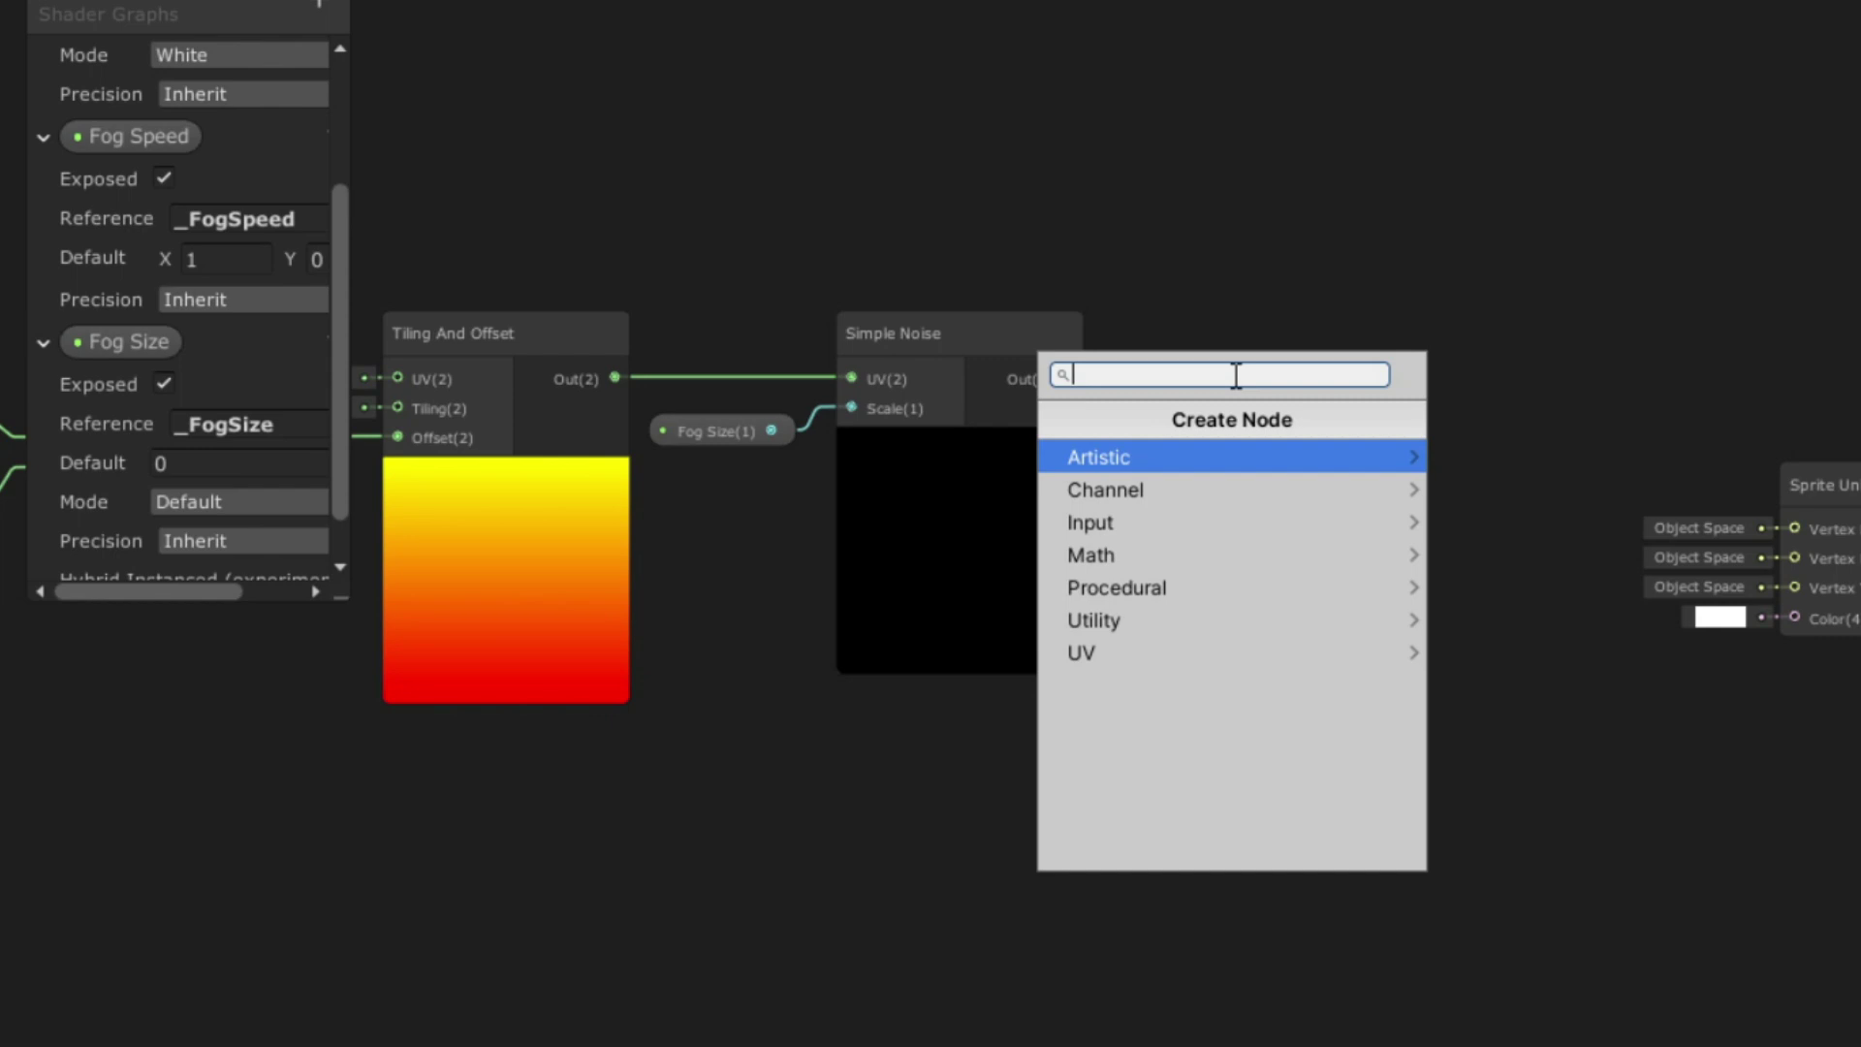
pyautogui.write('mu')
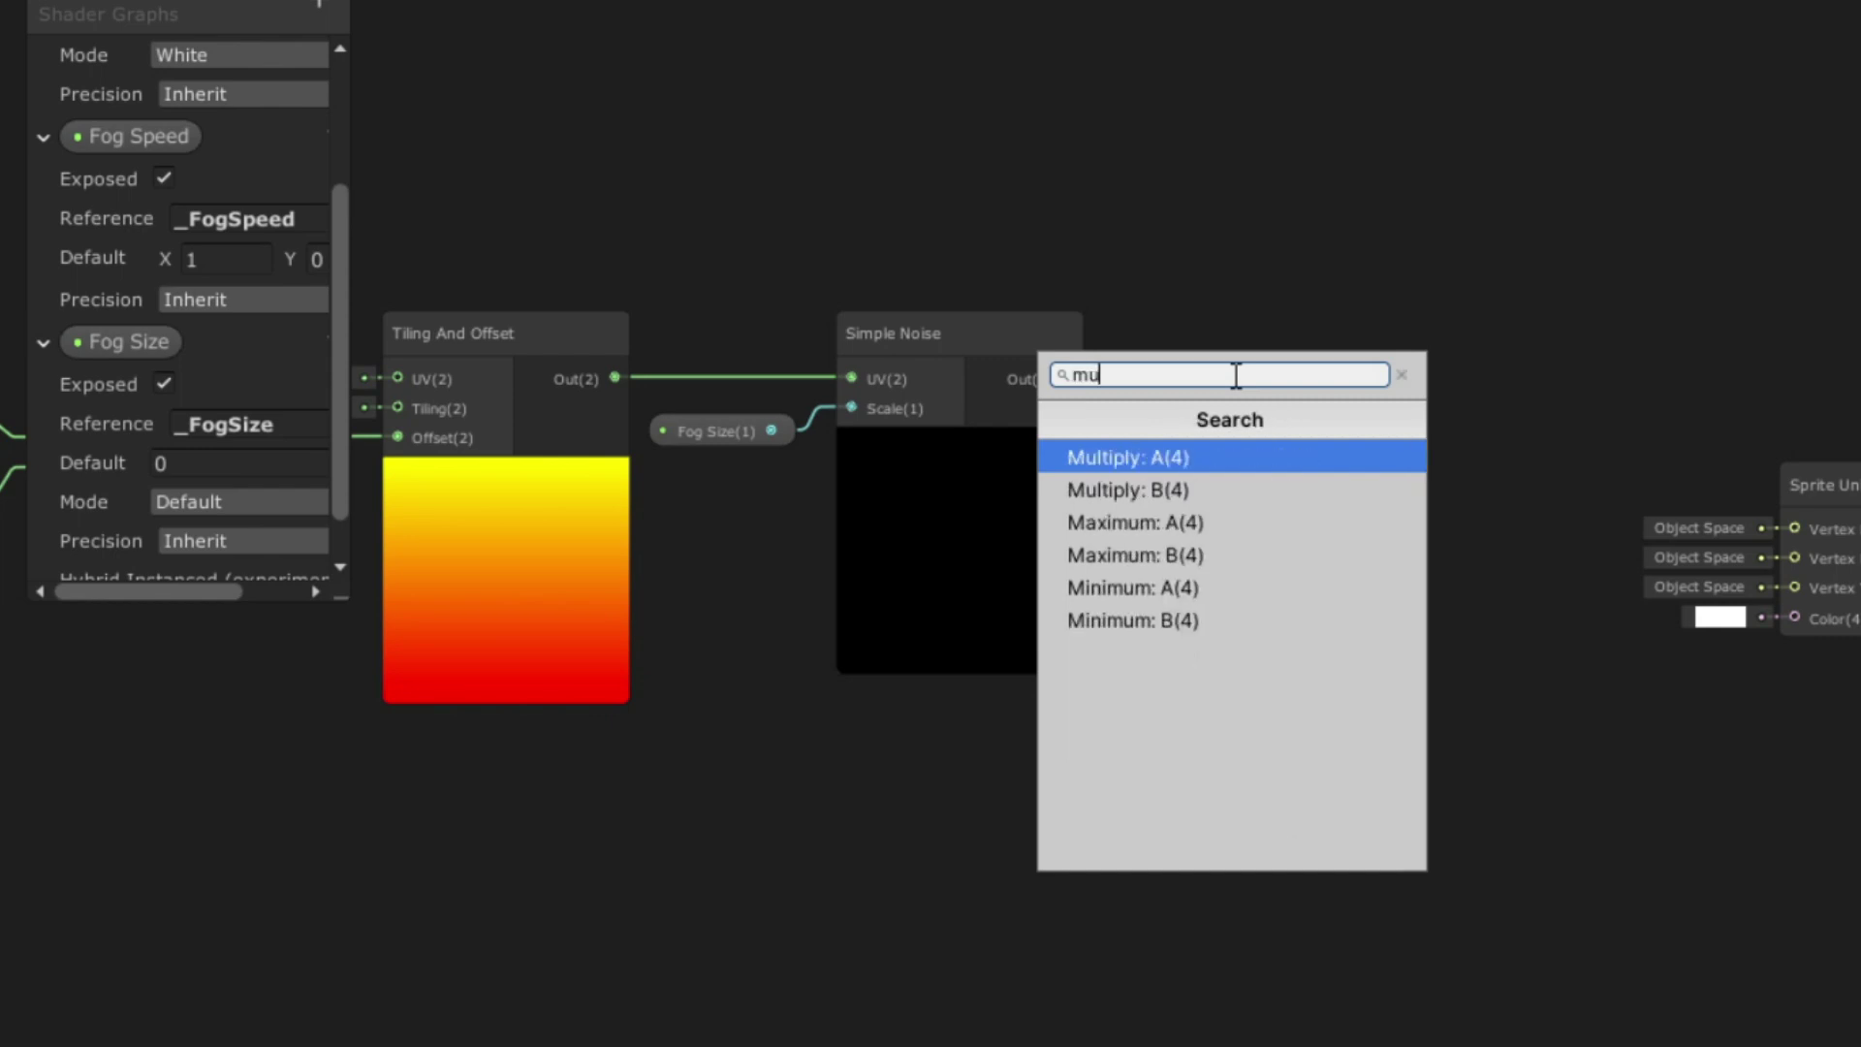
pyautogui.click(1175, 455)
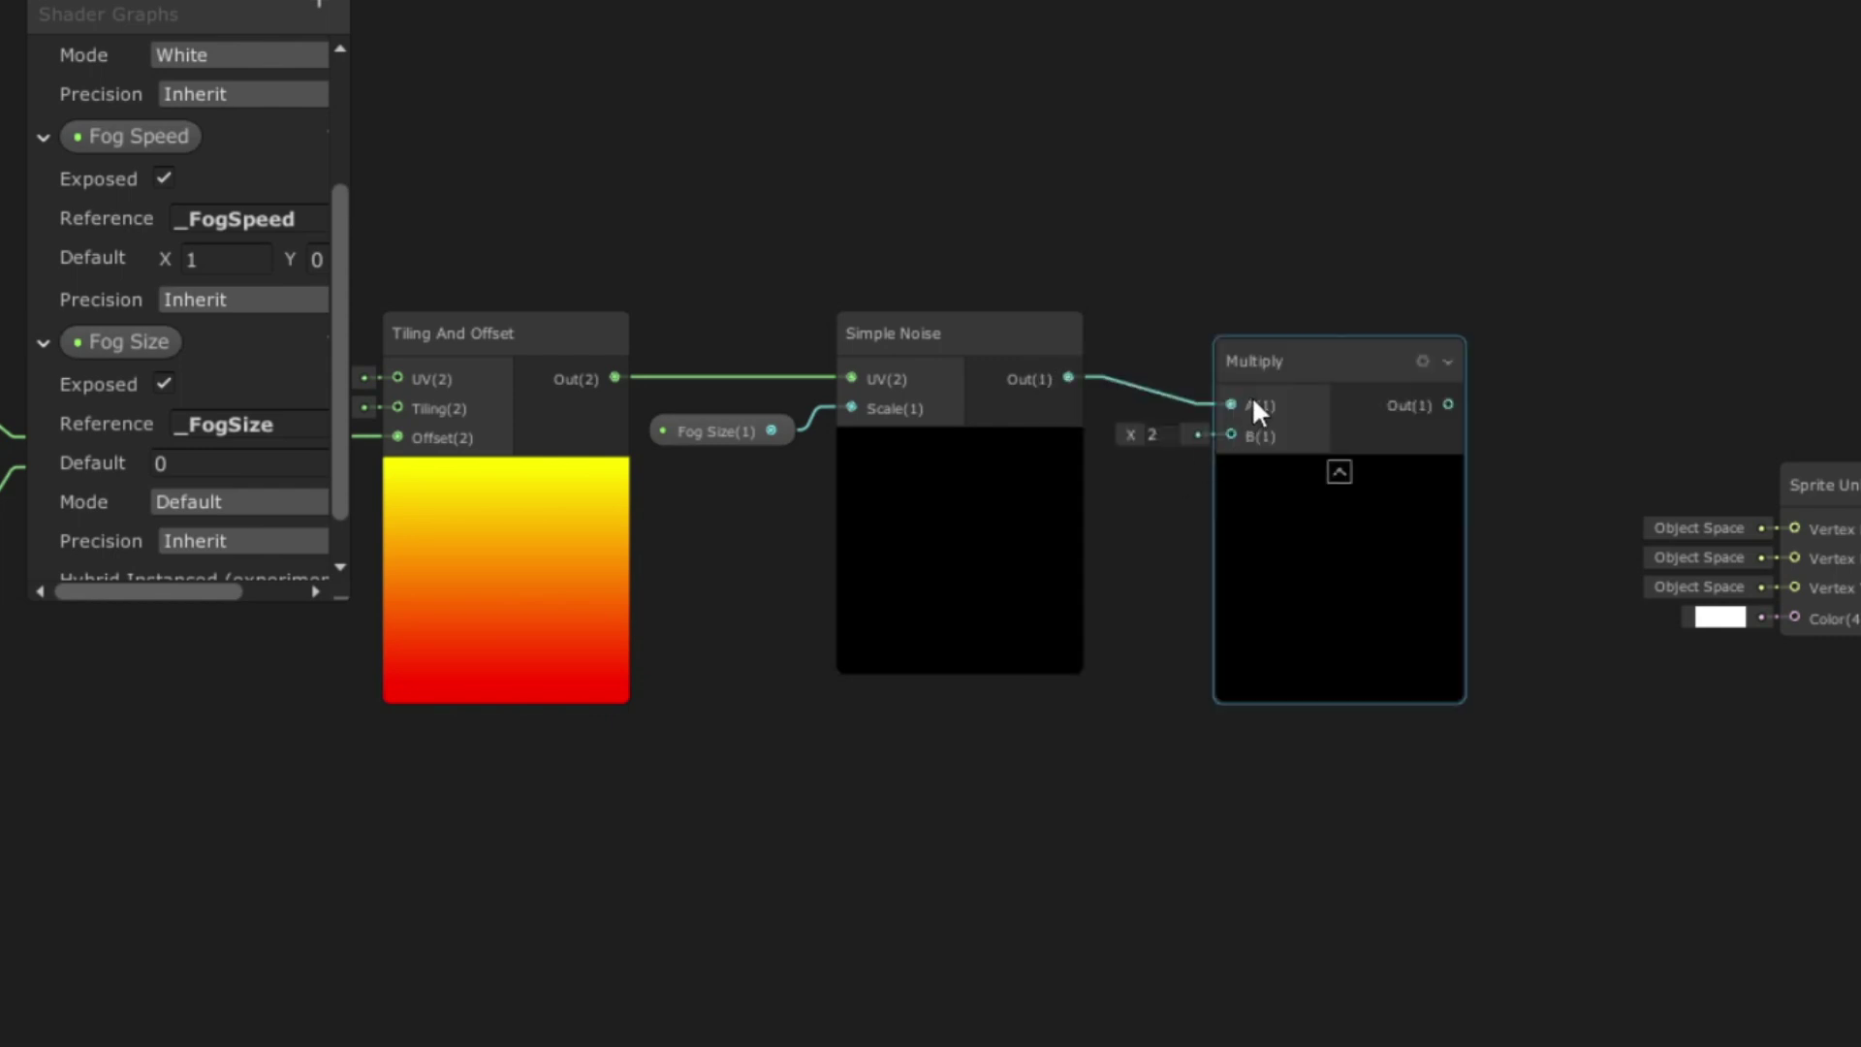
pyautogui.moveTo(1275, 378); pyautogui.dragTo(1303, 349)
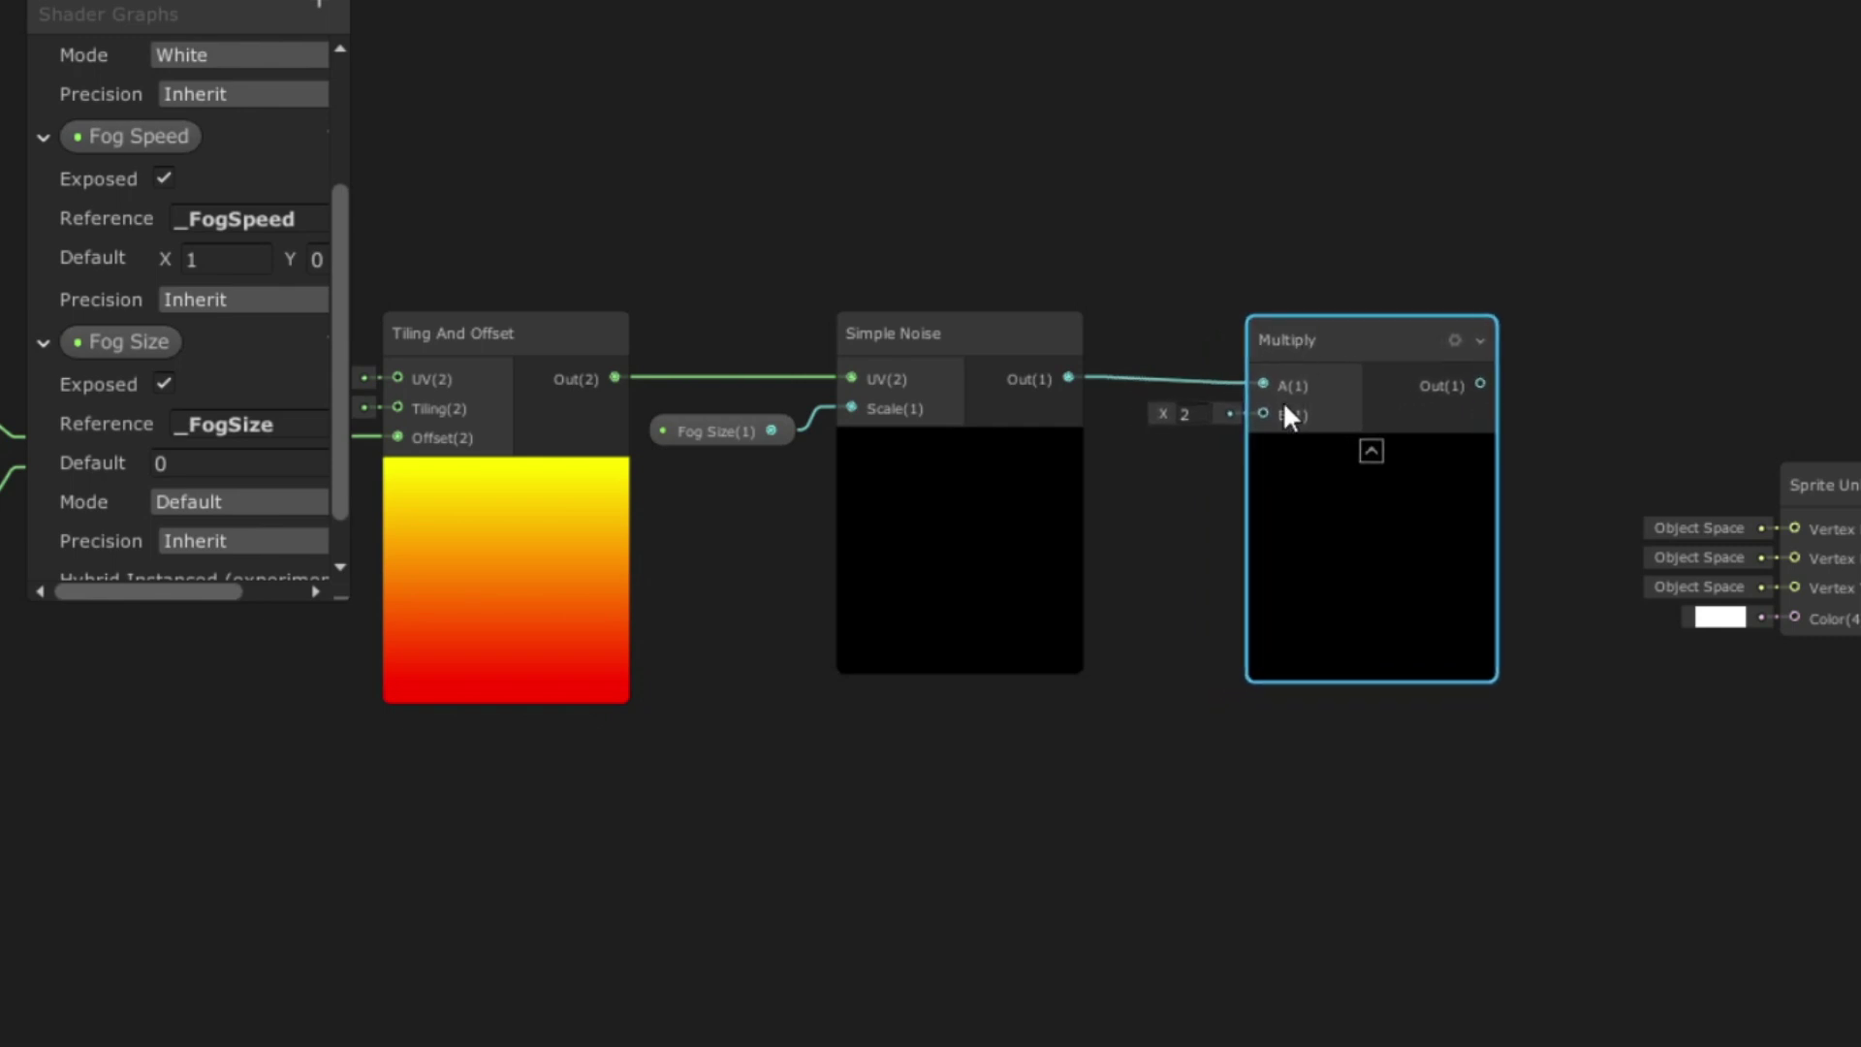
# Step: Add a Color node feeding the Multiply node's B input and place it below the Simple Noise node
pyautogui.moveTo(1264, 415); pyautogui.dragTo(1126, 714)
pyautogui.write('colo')
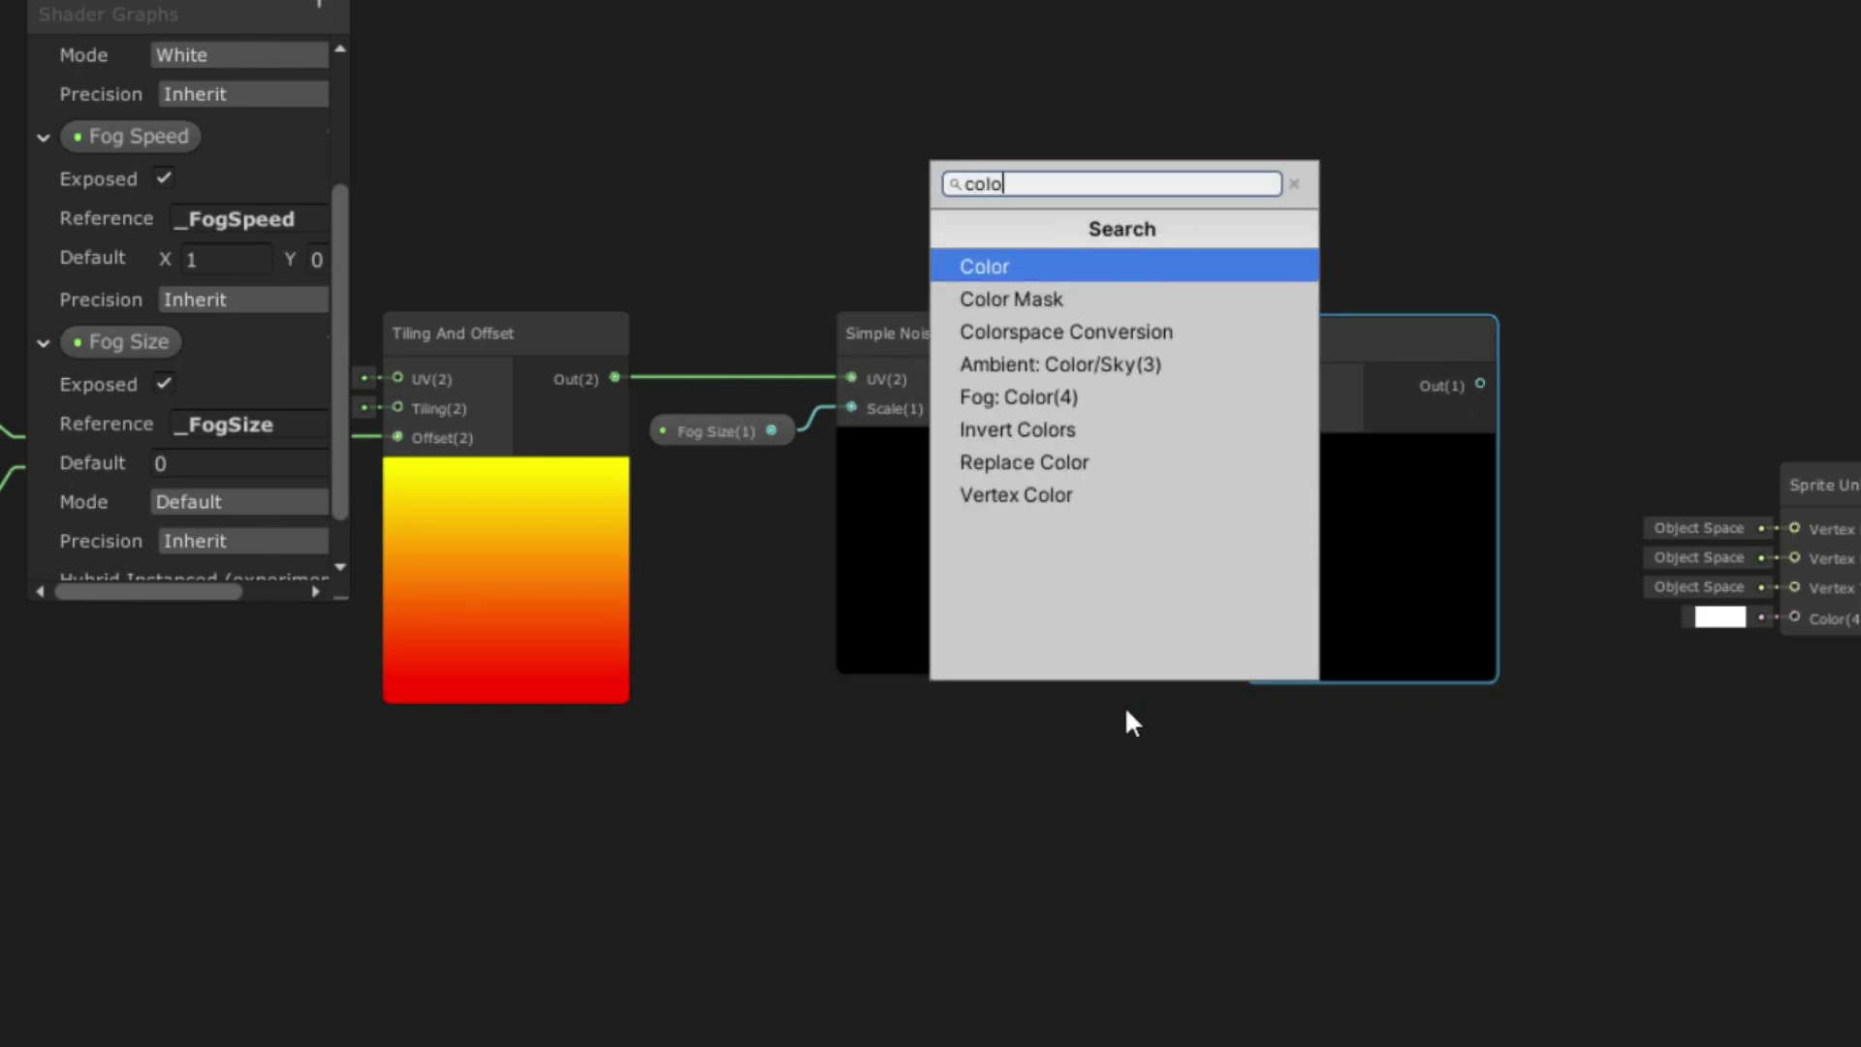
pyautogui.press('Return')
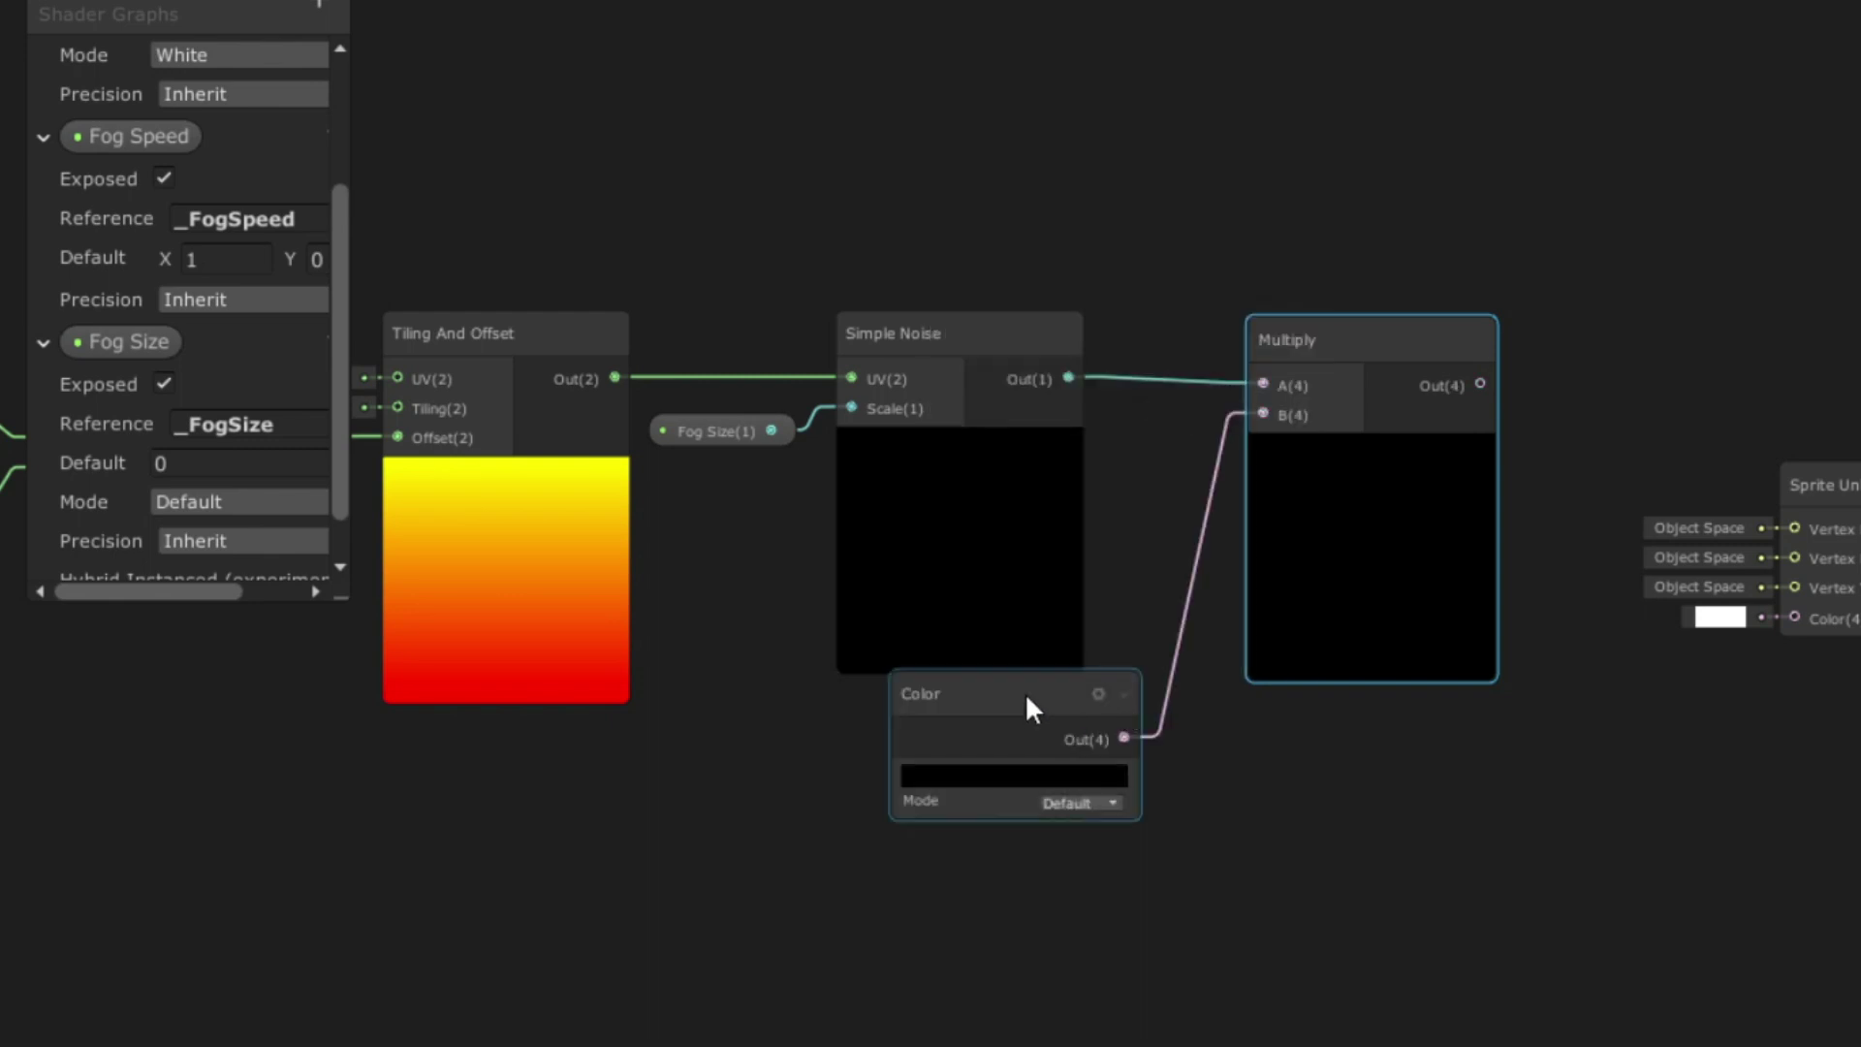
pyautogui.moveTo(1025, 700); pyautogui.dragTo(997, 763)
pyautogui.moveTo(997, 753); pyautogui.dragTo(1007, 597, button='middle')
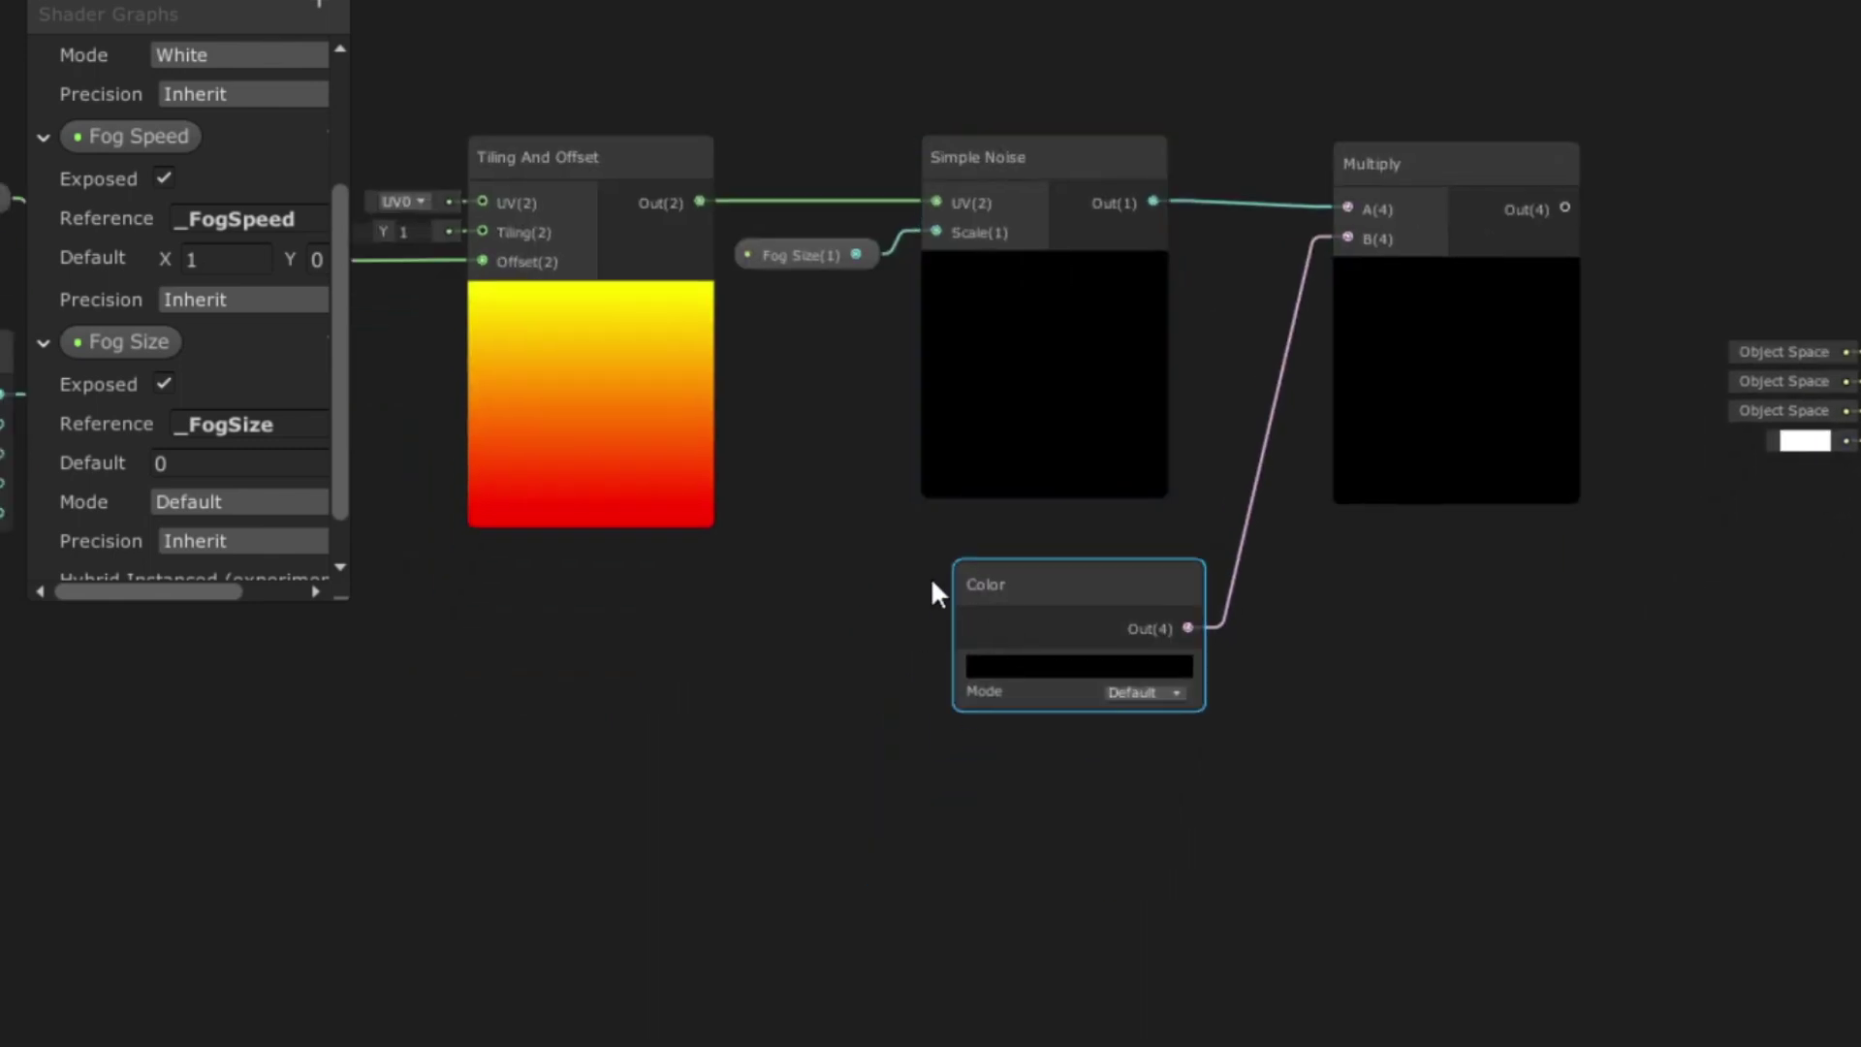
# Step: Convert the Color node to a property and set the property's mode to HDR
pyautogui.rightClick(1037, 612)
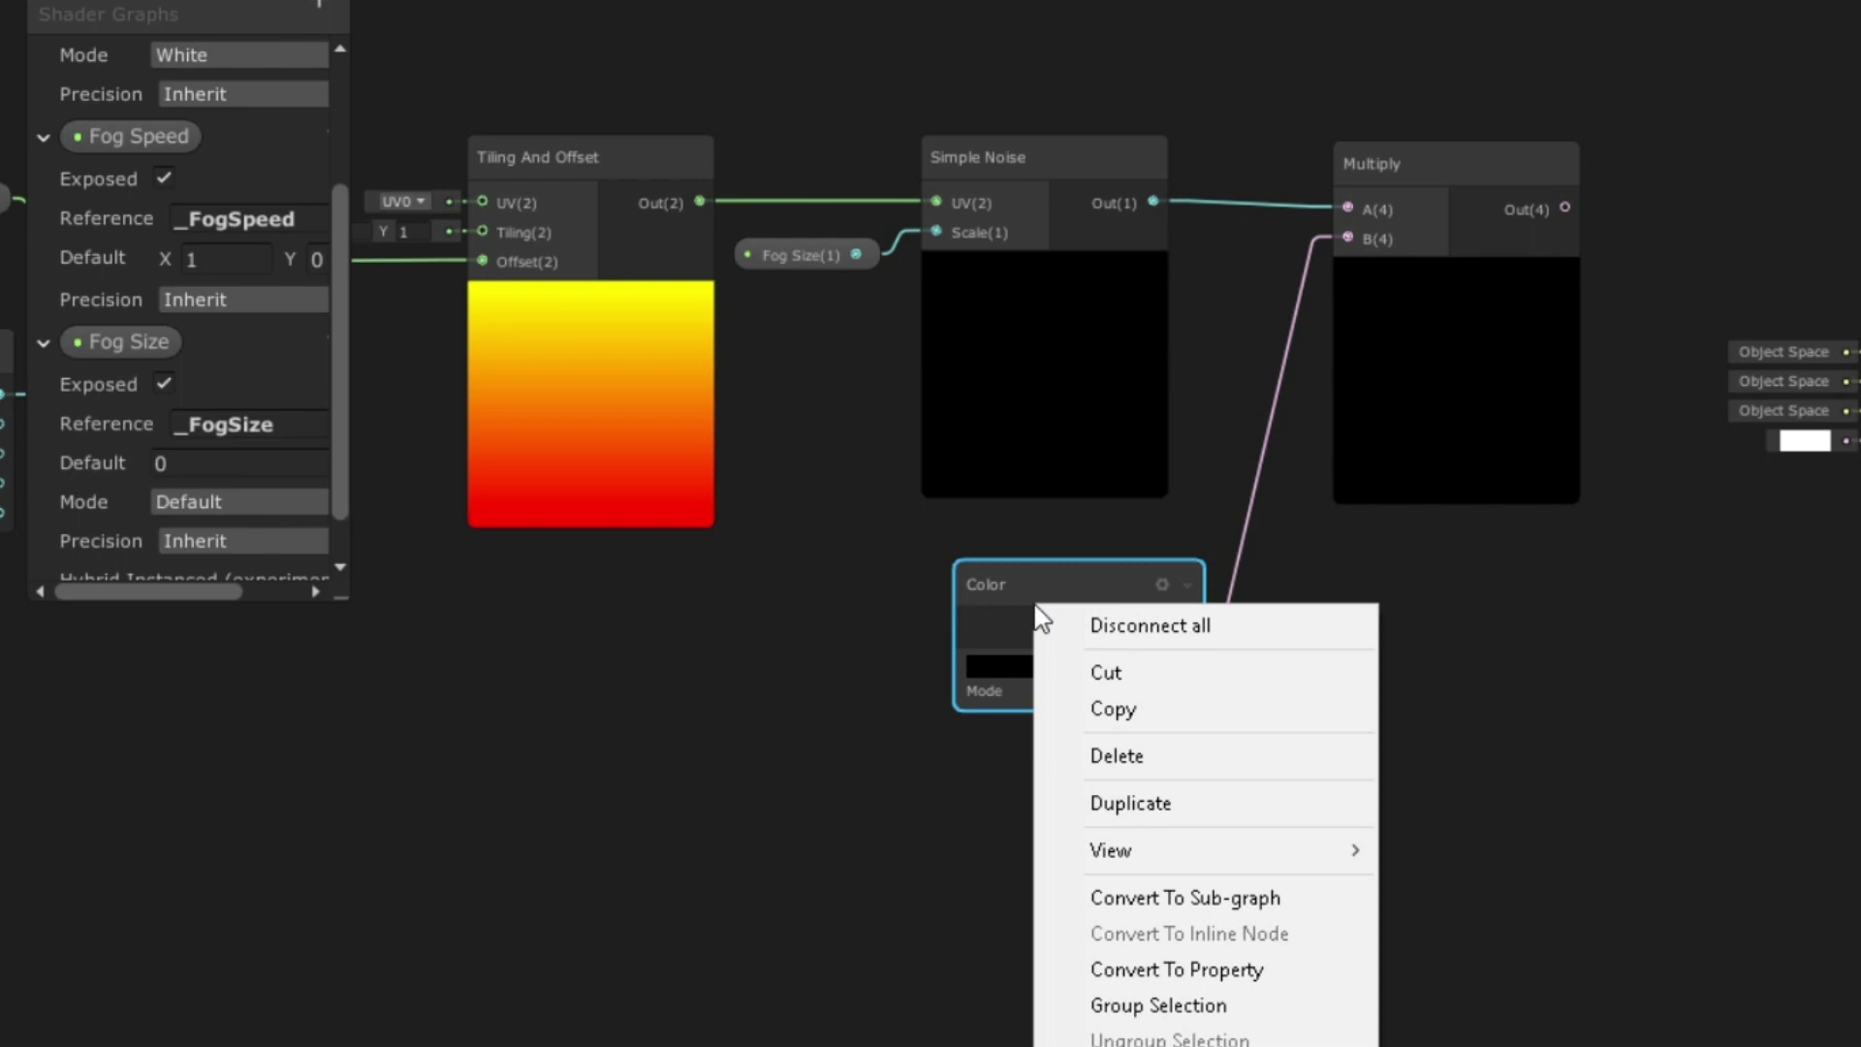
pyautogui.click(1186, 966)
pyautogui.scroll(-3, 246, 372)
pyautogui.scroll(-2, 246, 372)
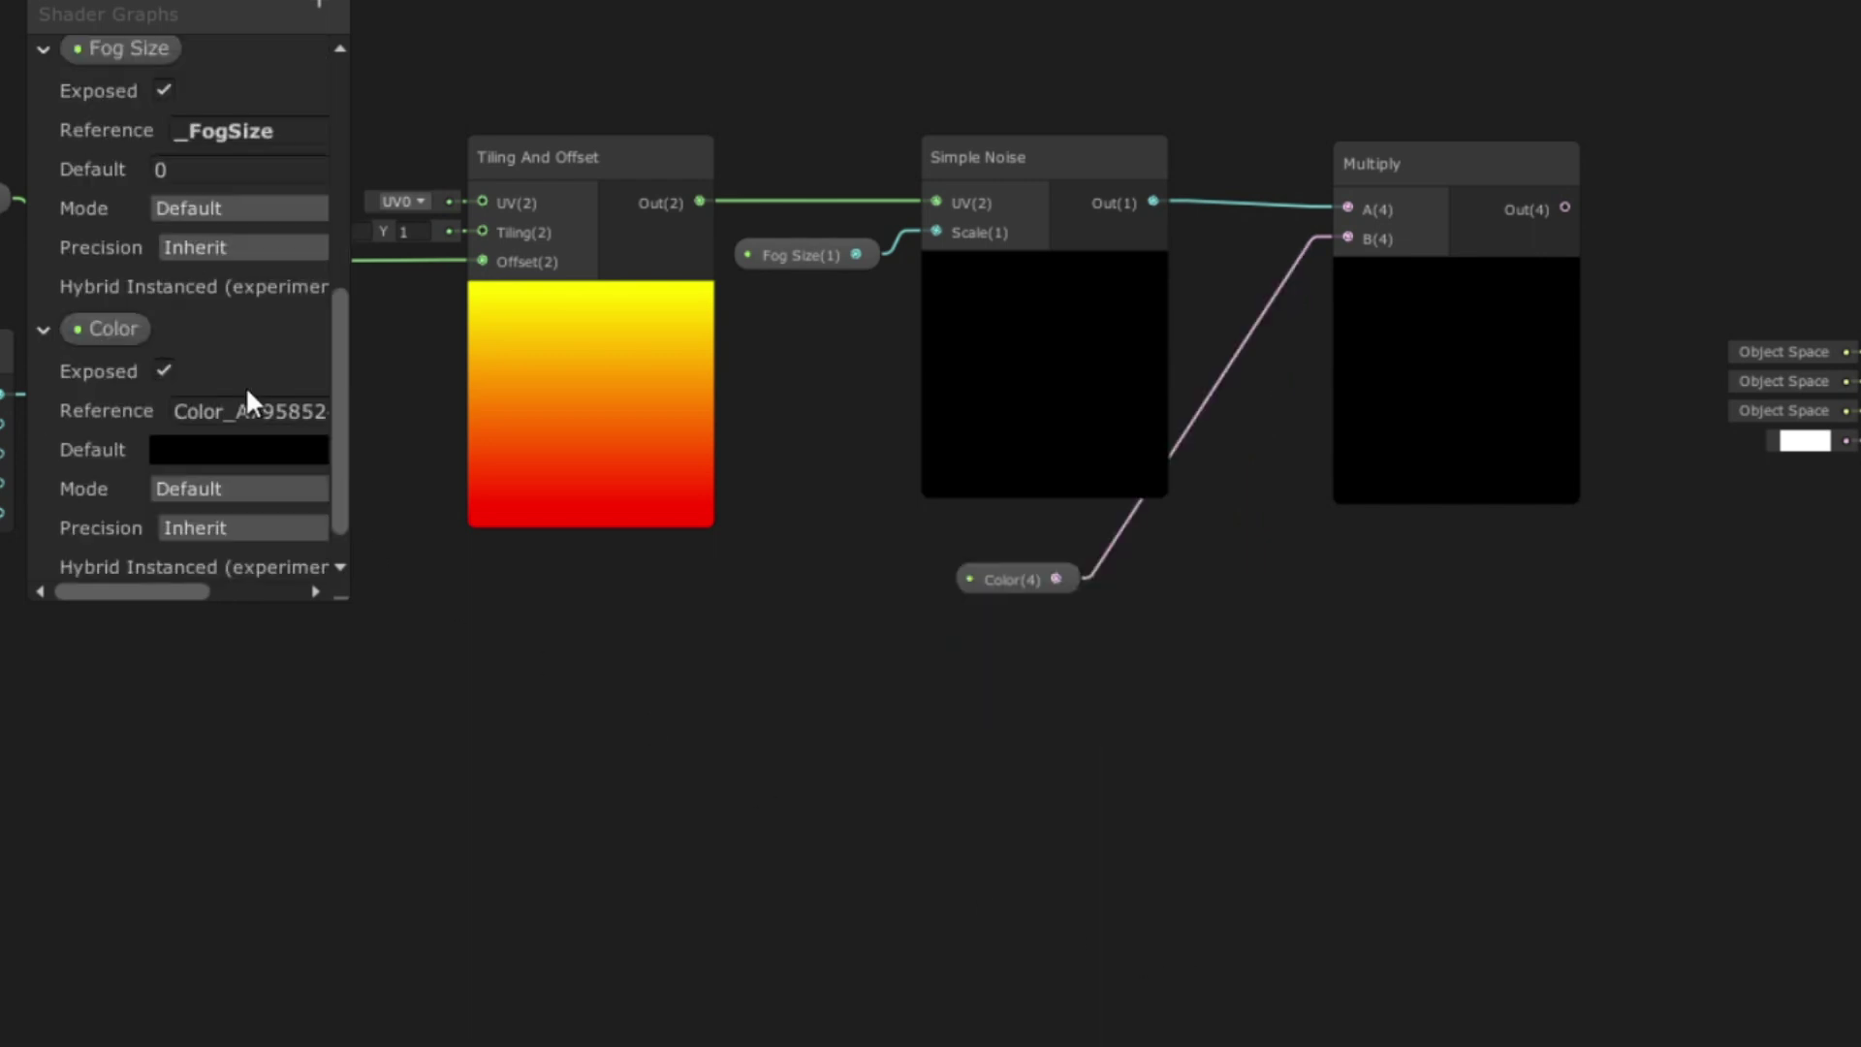
pyautogui.scroll(-1, 211, 472)
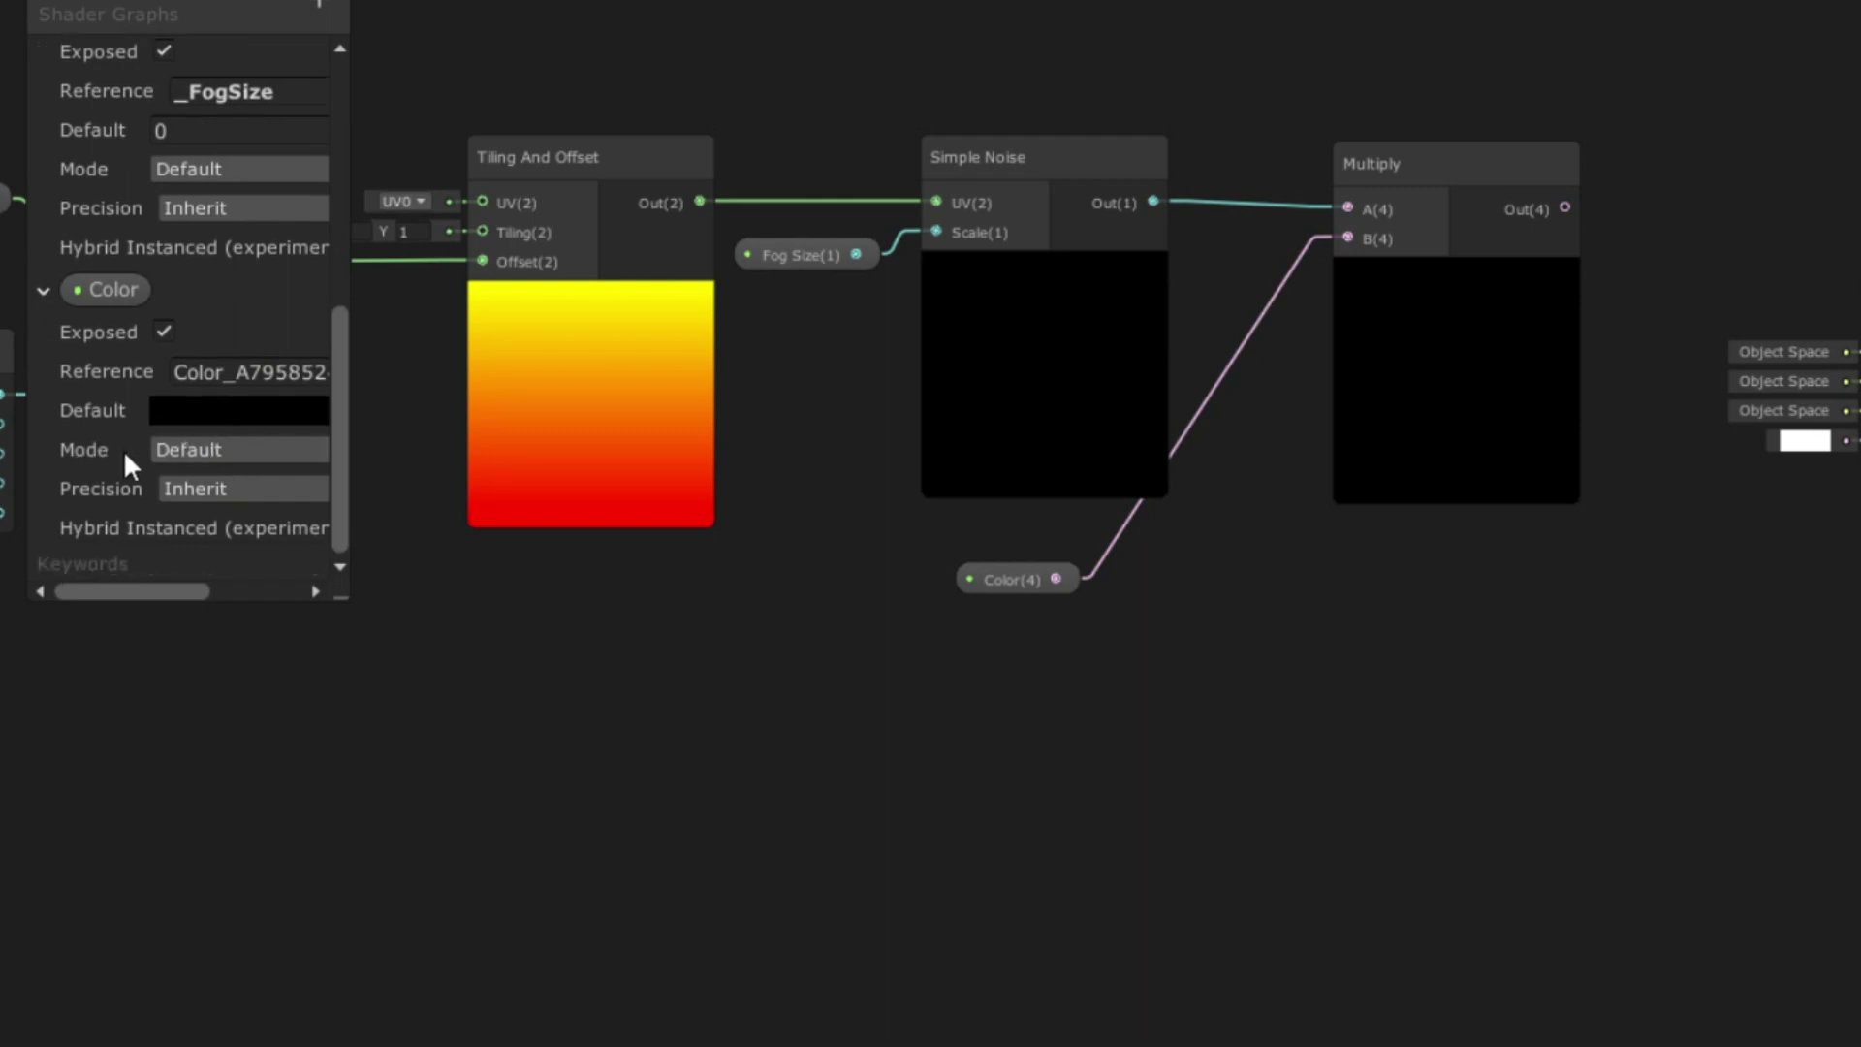
pyautogui.click(184, 449)
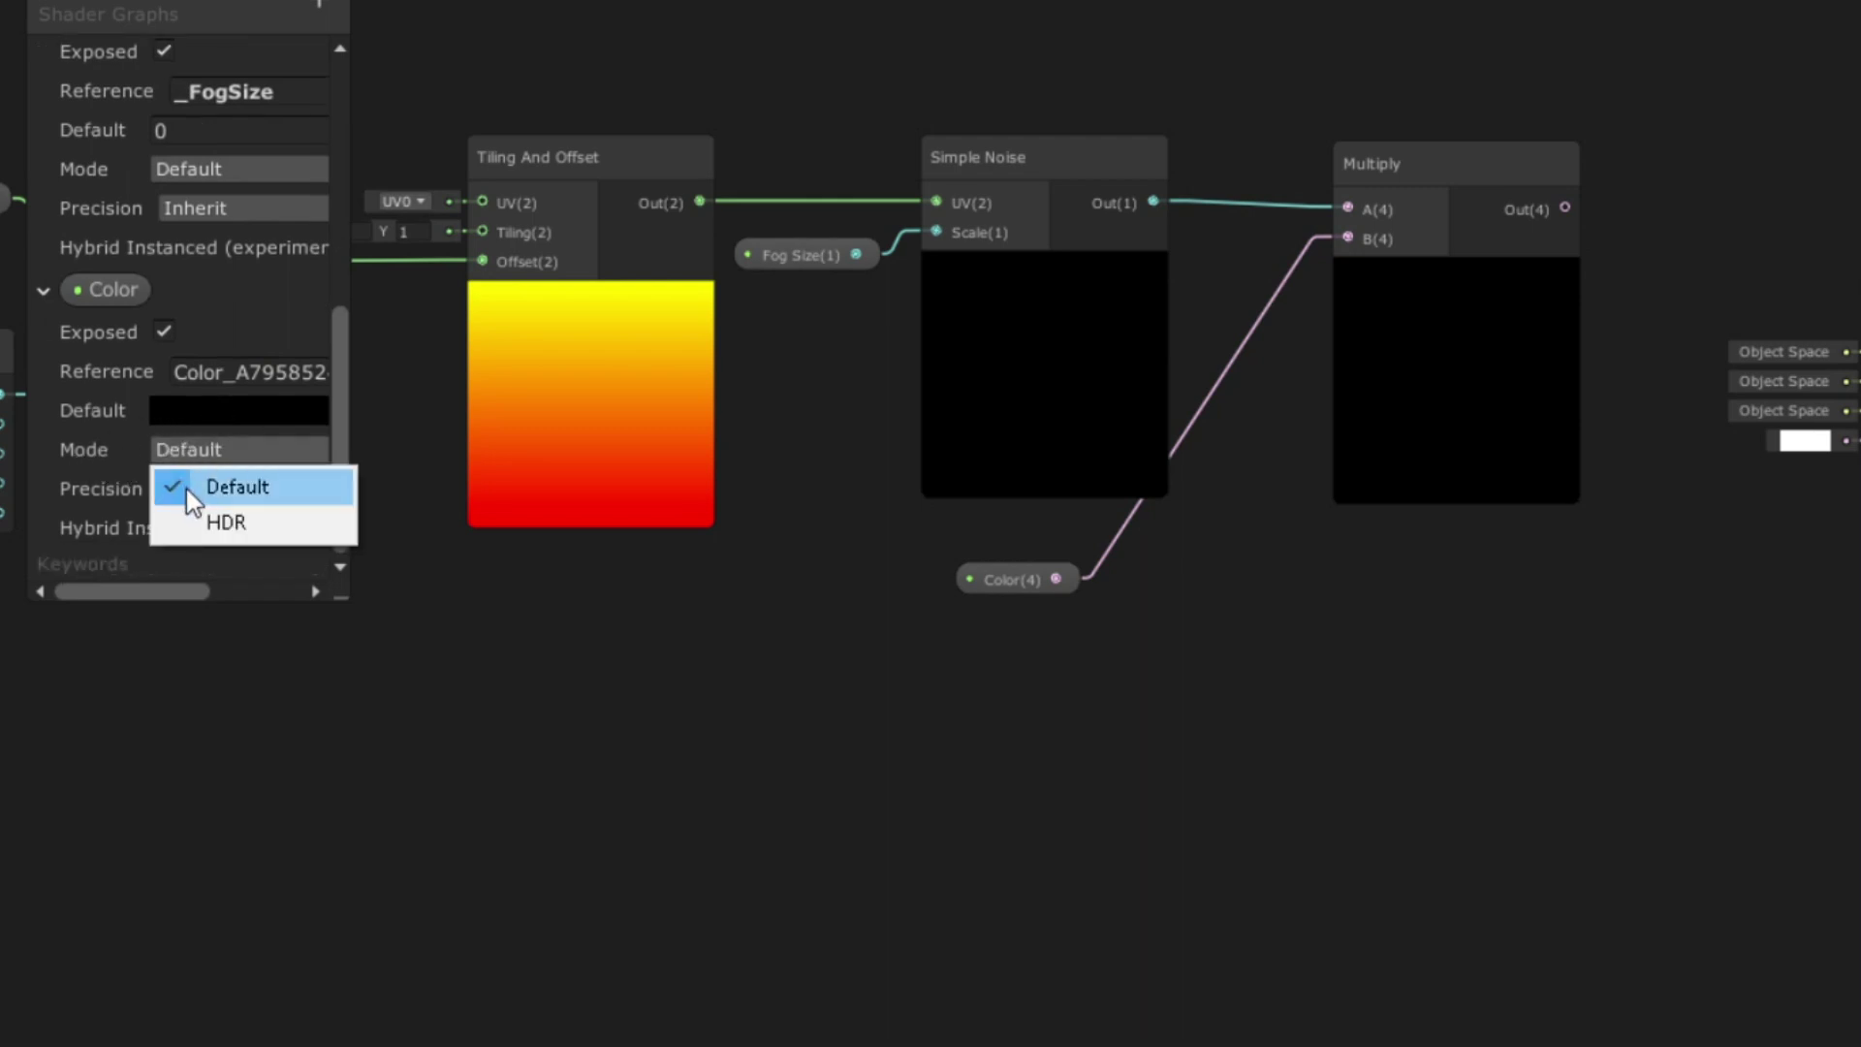
pyautogui.click(221, 524)
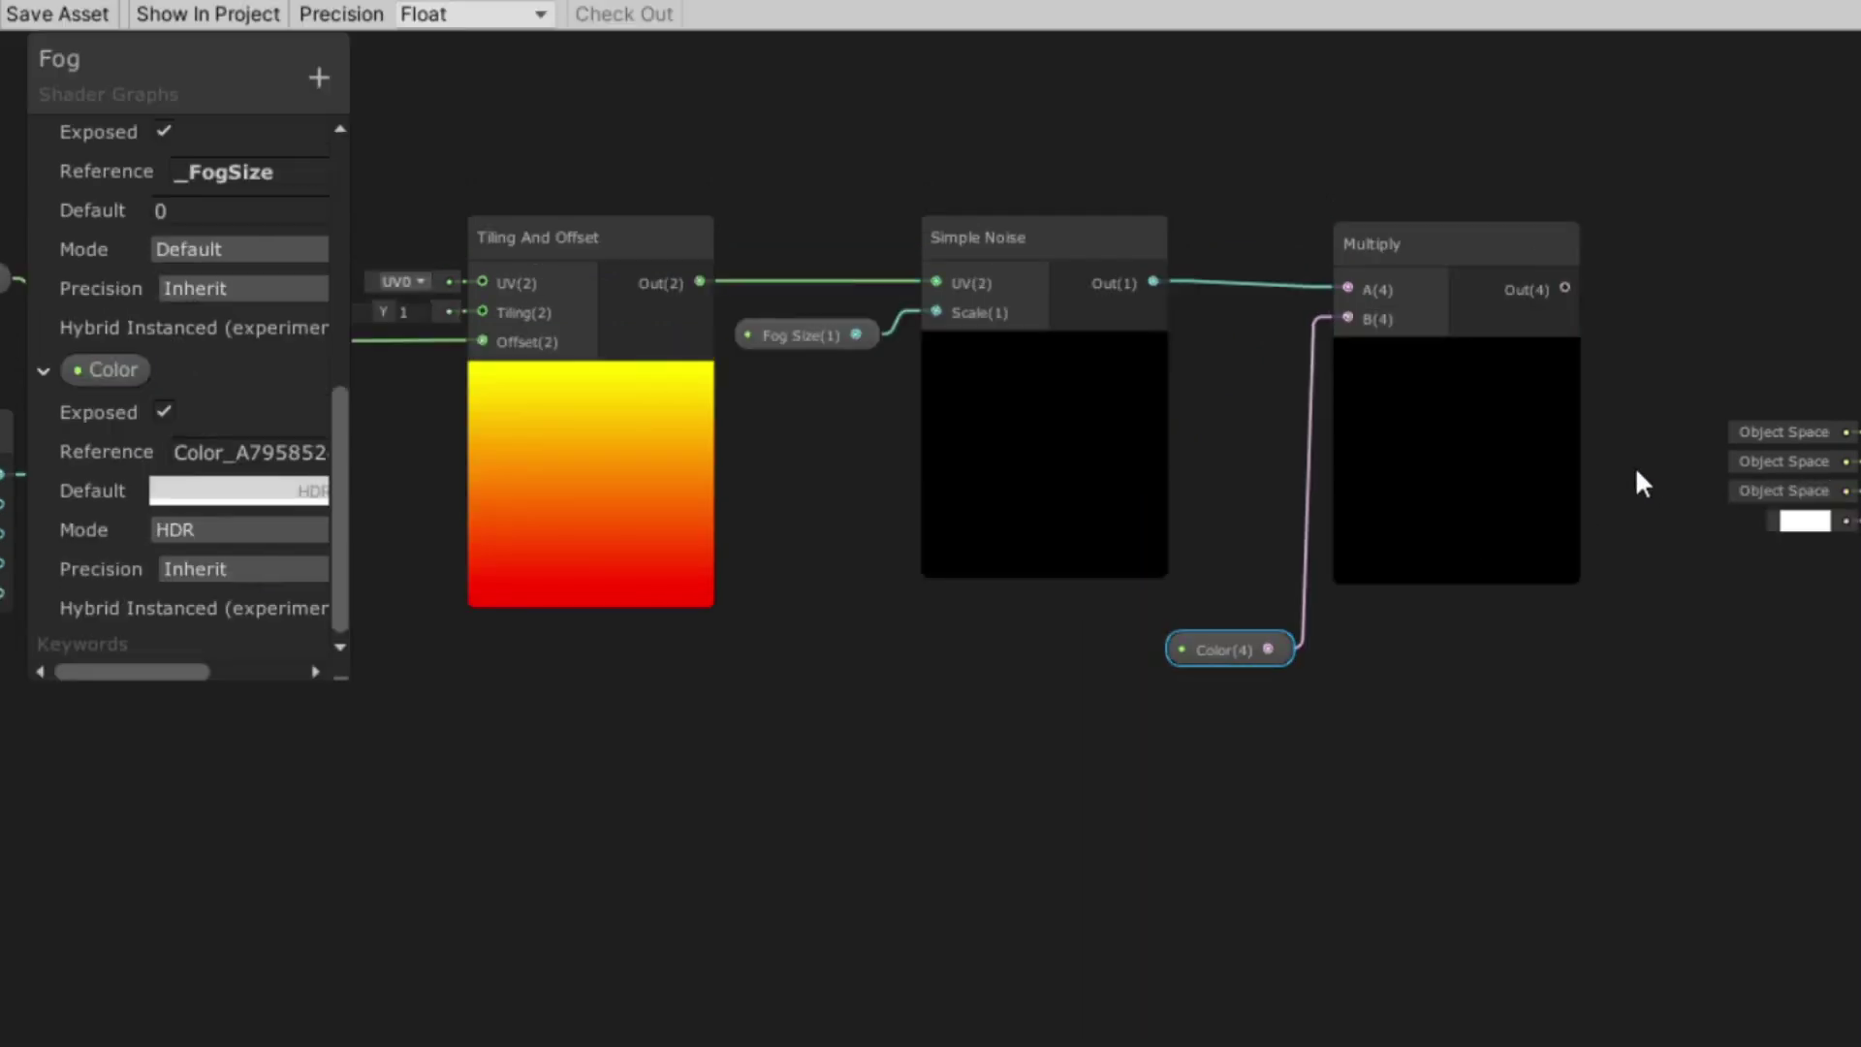
# Step: Connect the Multiply output to the Sprite Unlit Master's Color input and place the master node closer to the Multiply node
pyautogui.moveTo(1636, 388); pyautogui.dragTo(1179, 500, button='middle')
pyautogui.moveTo(1453, 523); pyautogui.dragTo(1537, 398)
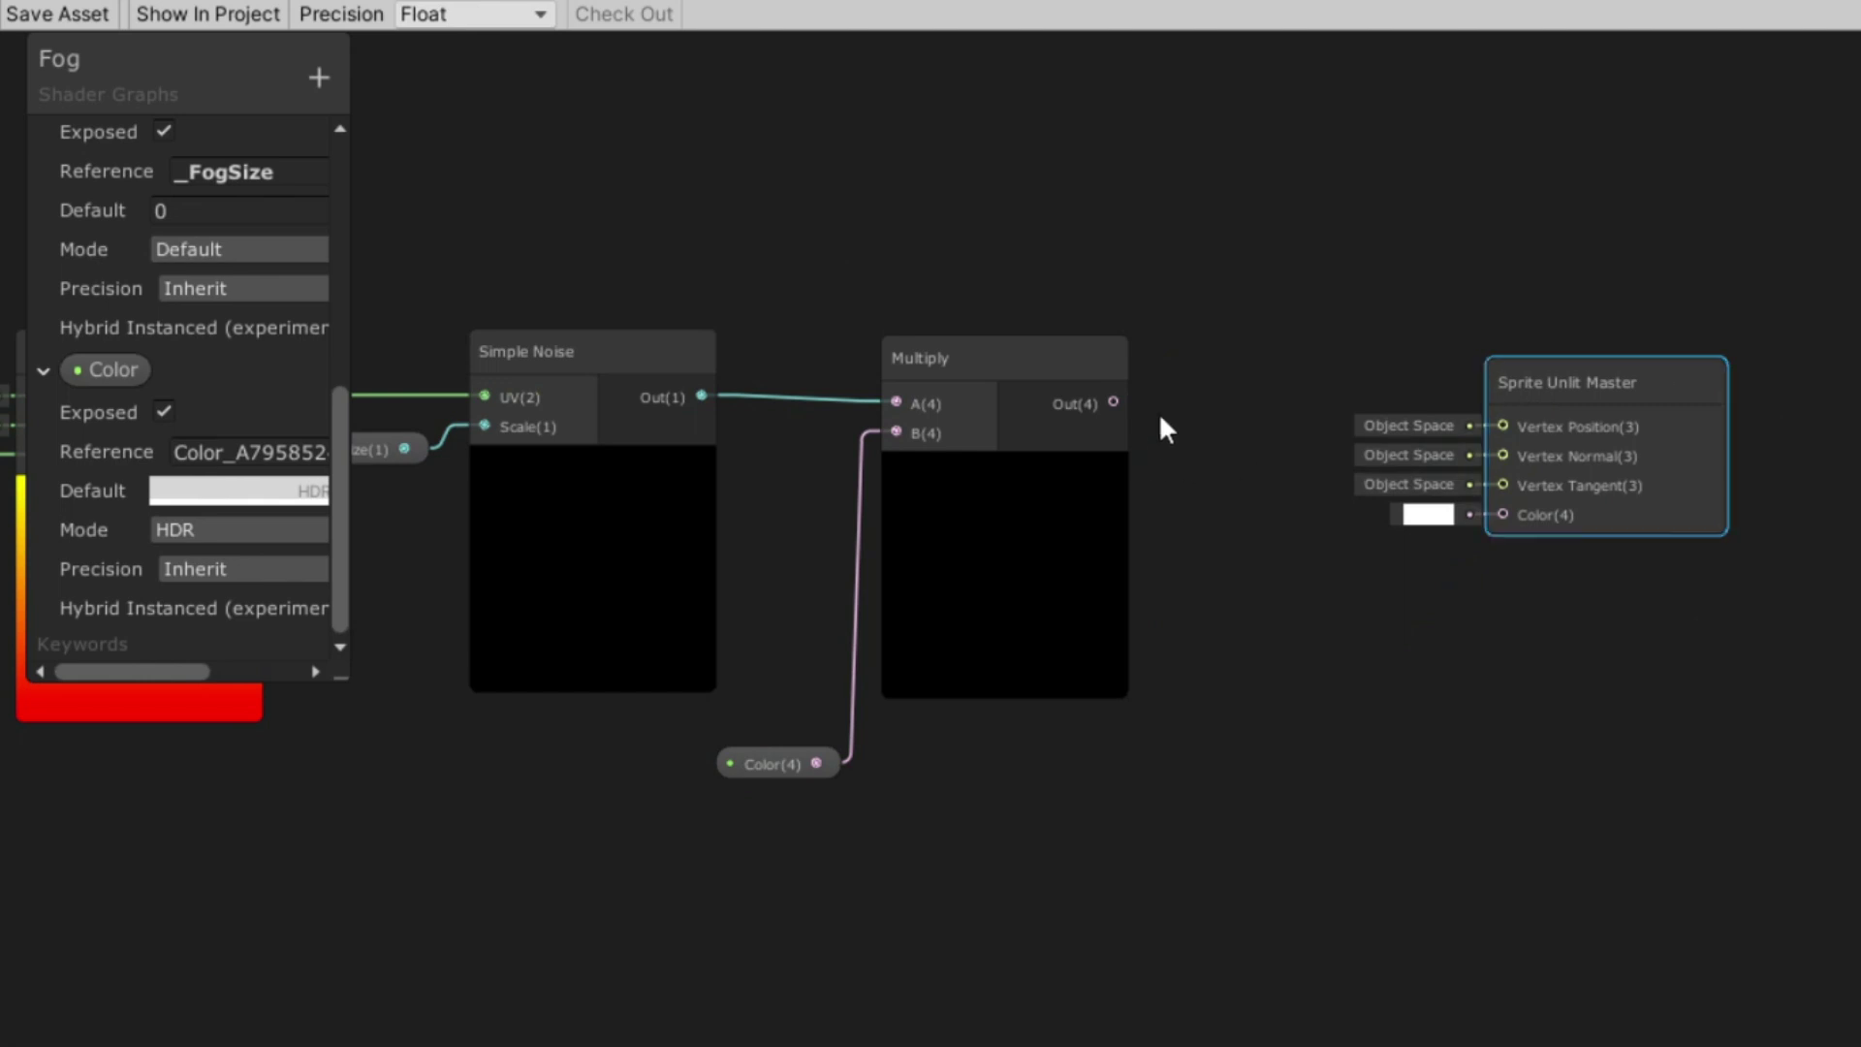
pyautogui.moveTo(1112, 402); pyautogui.dragTo(1475, 515)
pyautogui.moveTo(1554, 388); pyautogui.dragTo(1440, 281)
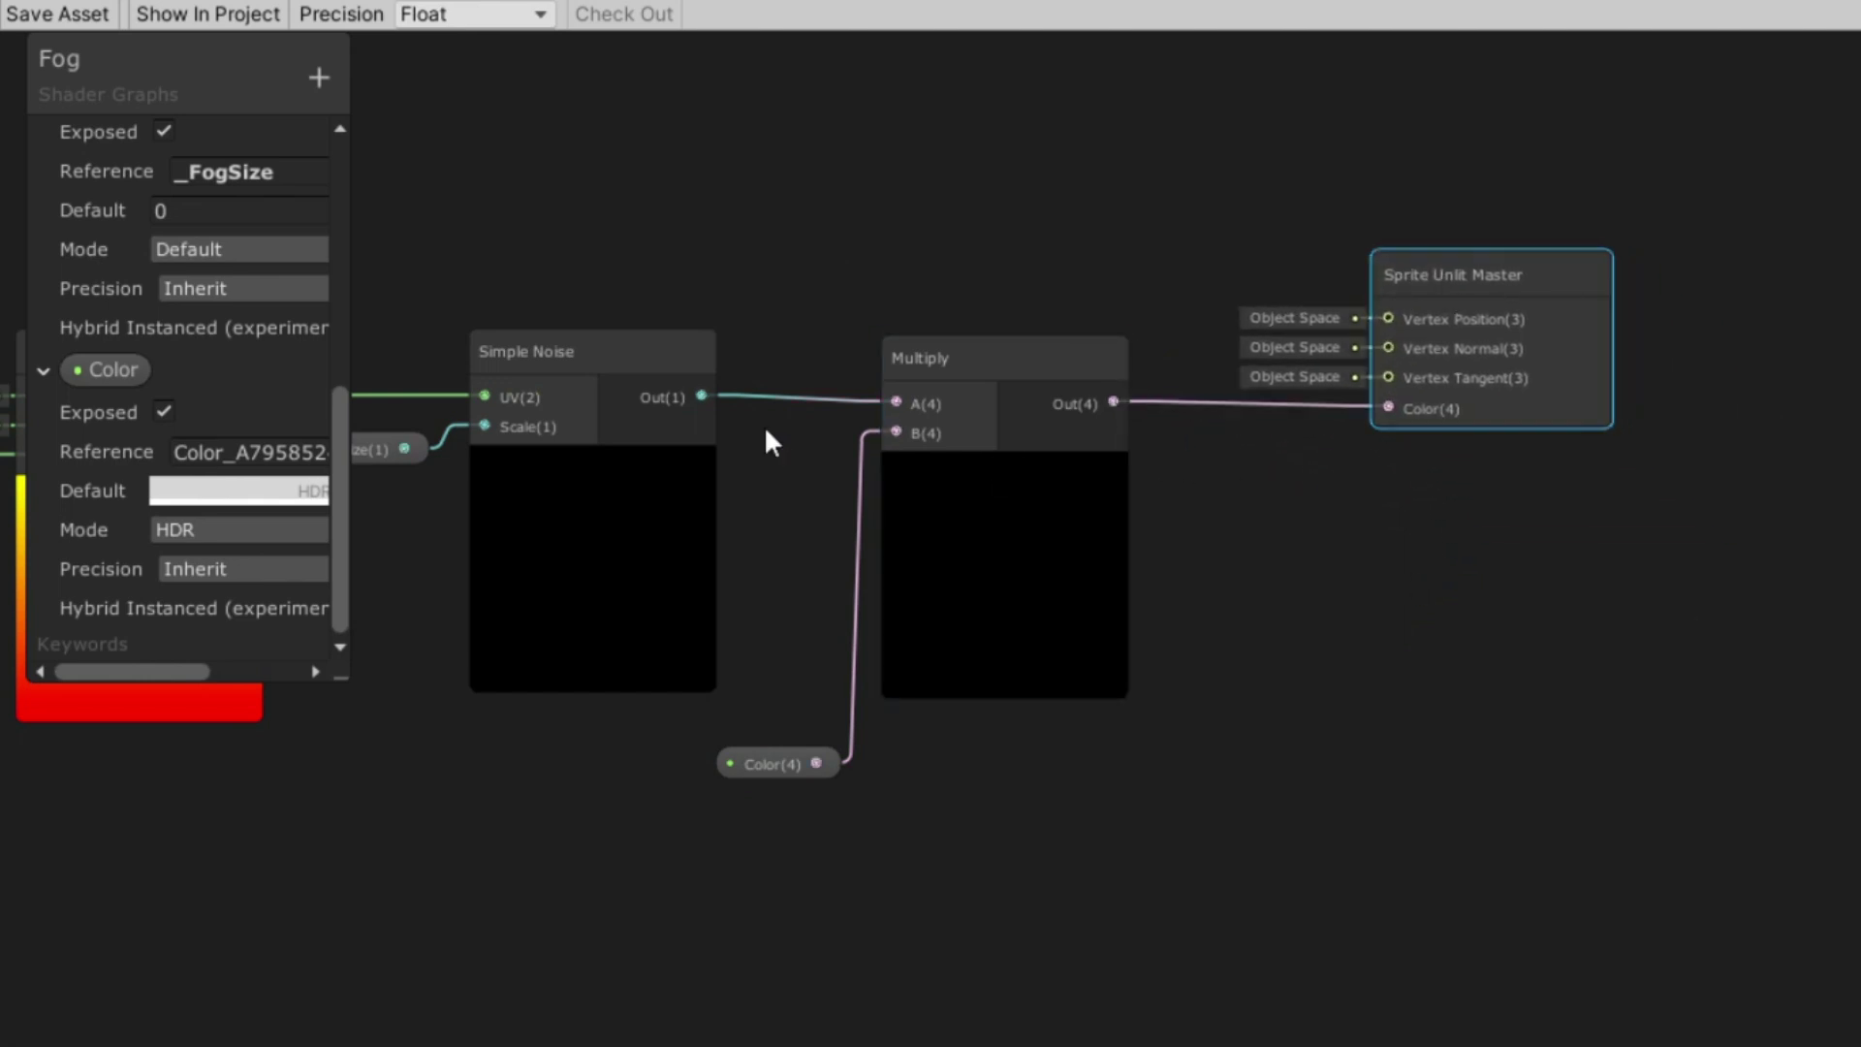
# Step: Set the Fog Size property's default to 1
pyautogui.moveTo(769, 436); pyautogui.dragTo(991, 497, button='middle')
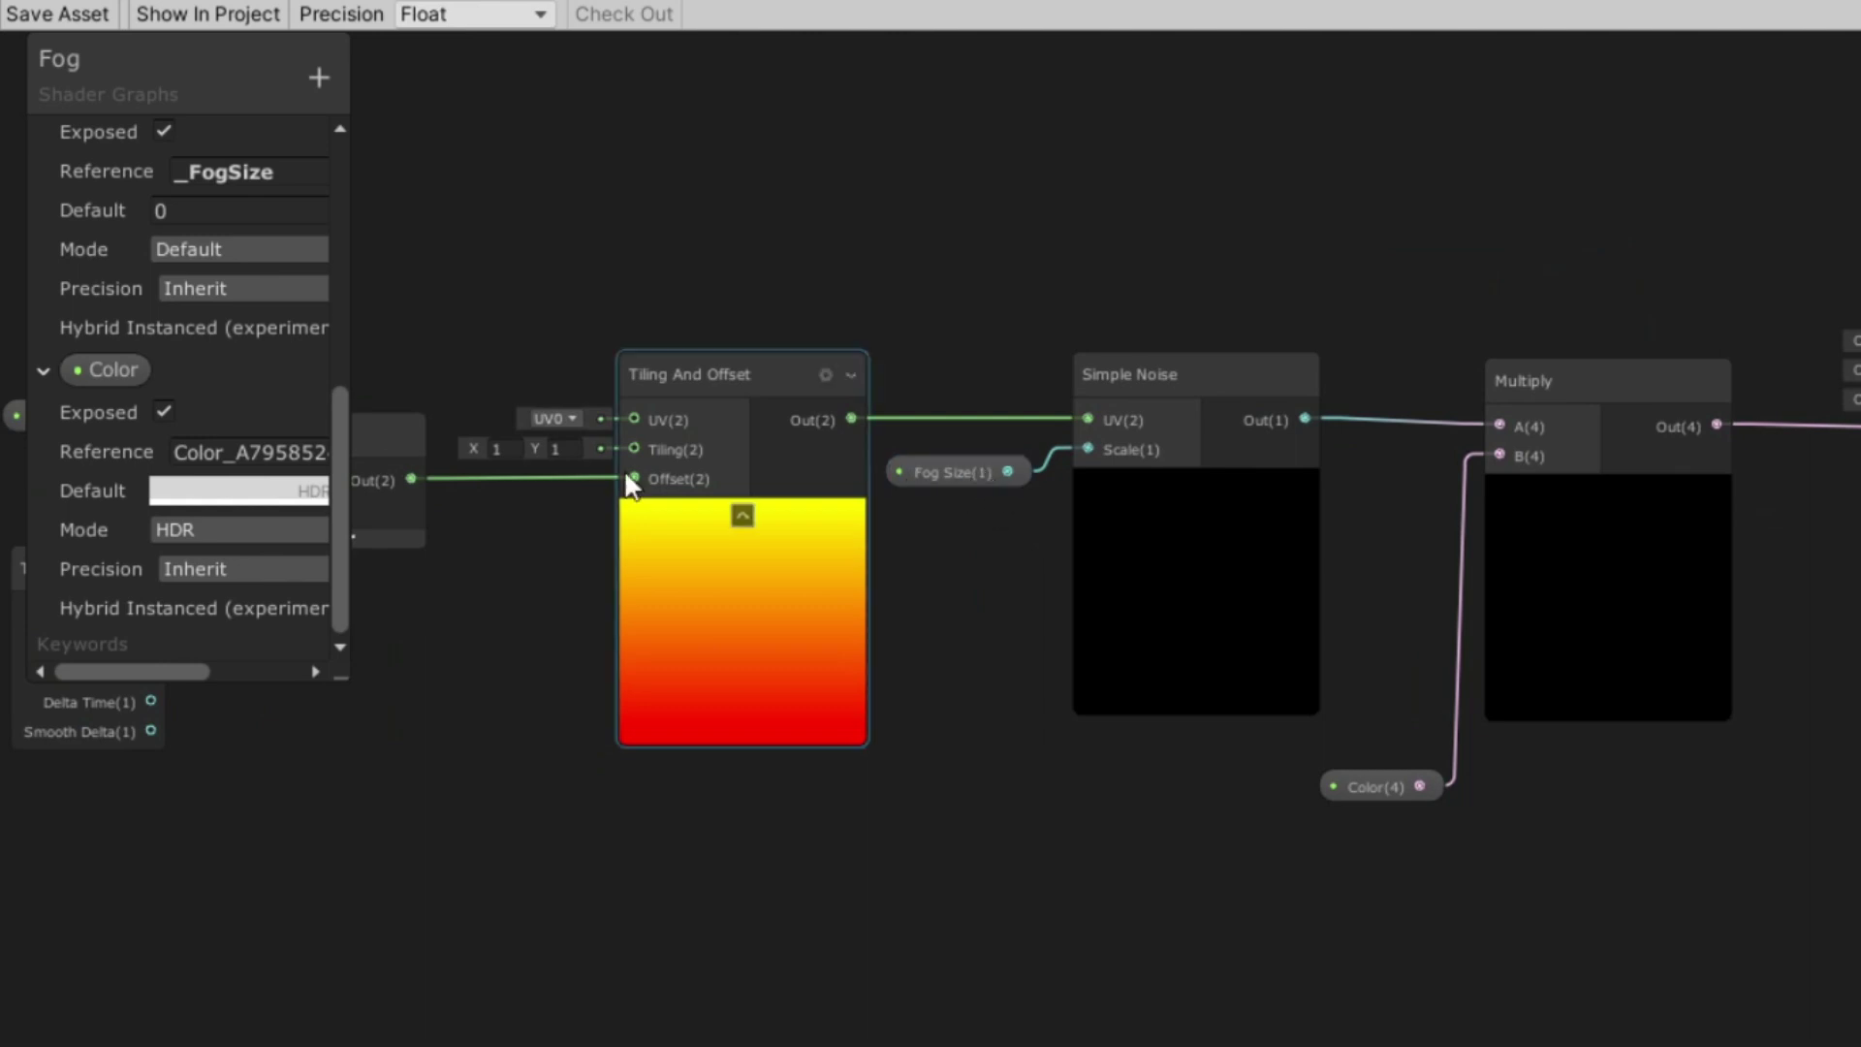
pyautogui.scroll(4, 143, 438)
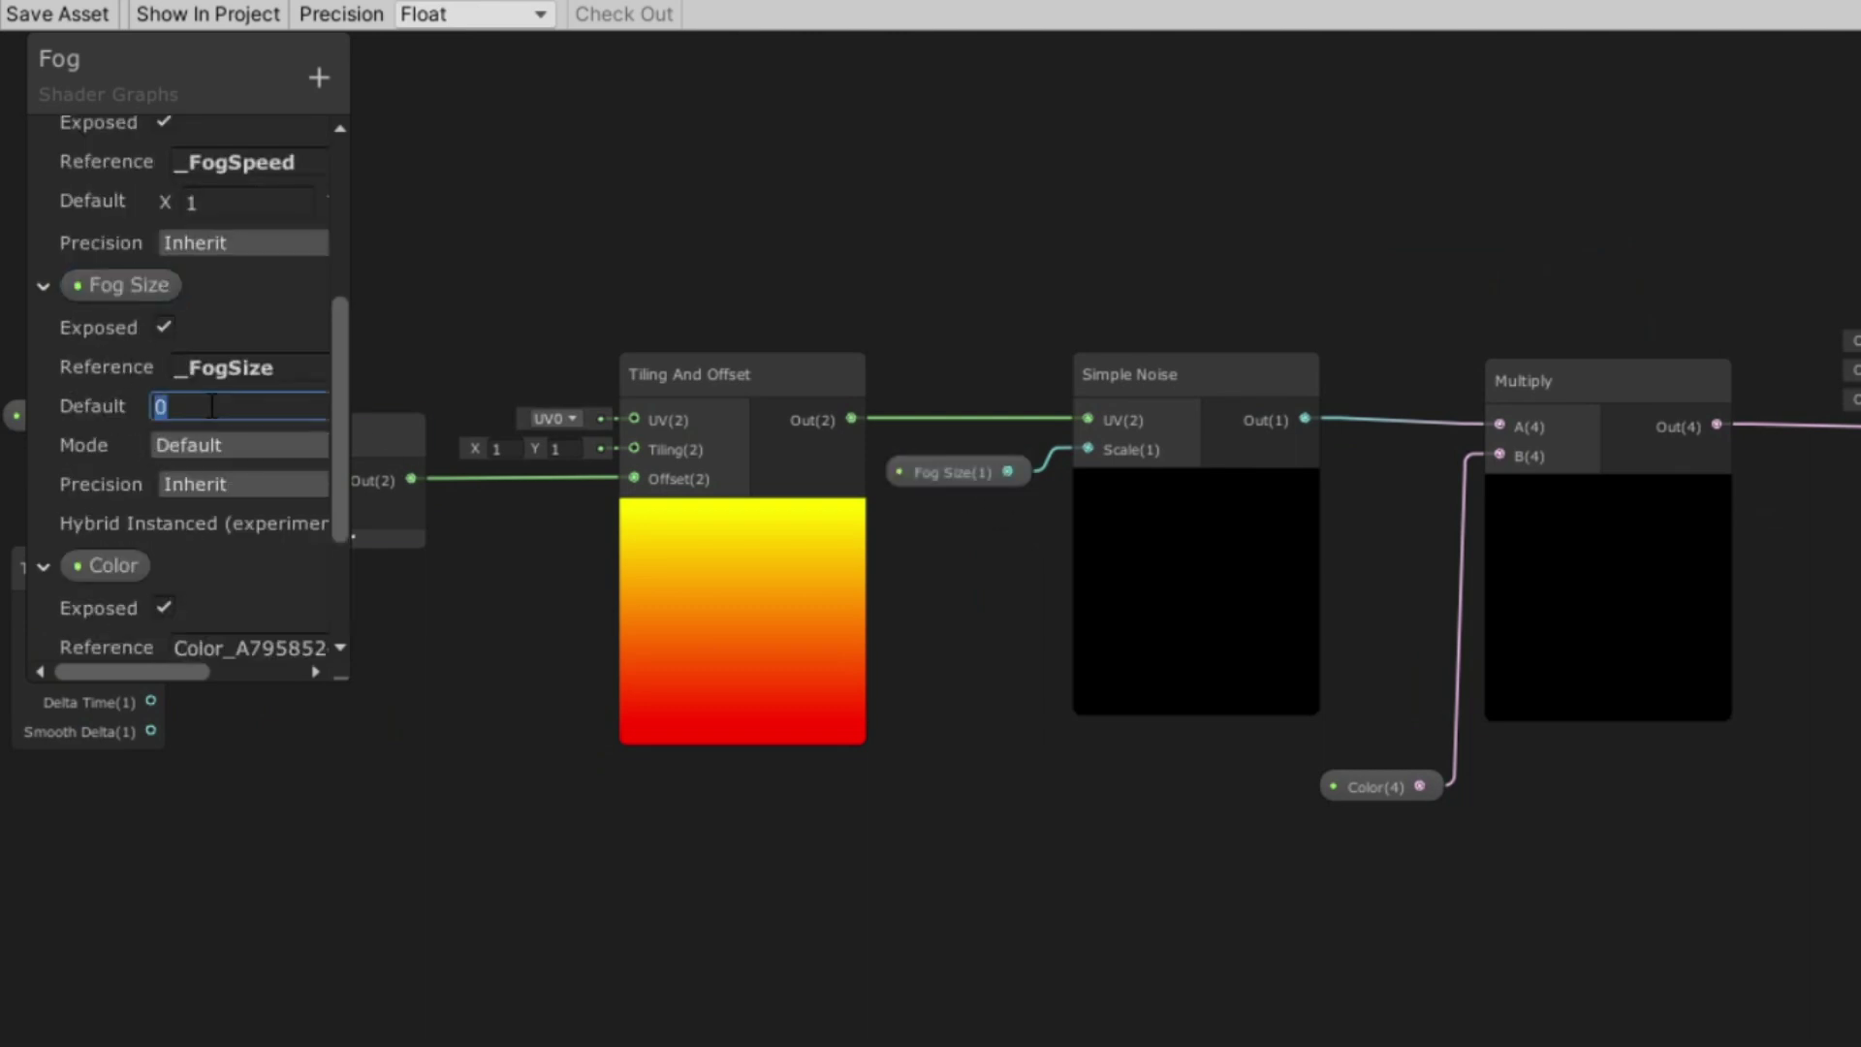
pyautogui.write('1')
# Step: Move the Main Preview below the Sprite Unlit Master node and switch its preview mesh to a flat quad
pyautogui.moveTo(1762, 775); pyautogui.dragTo(1666, 690)
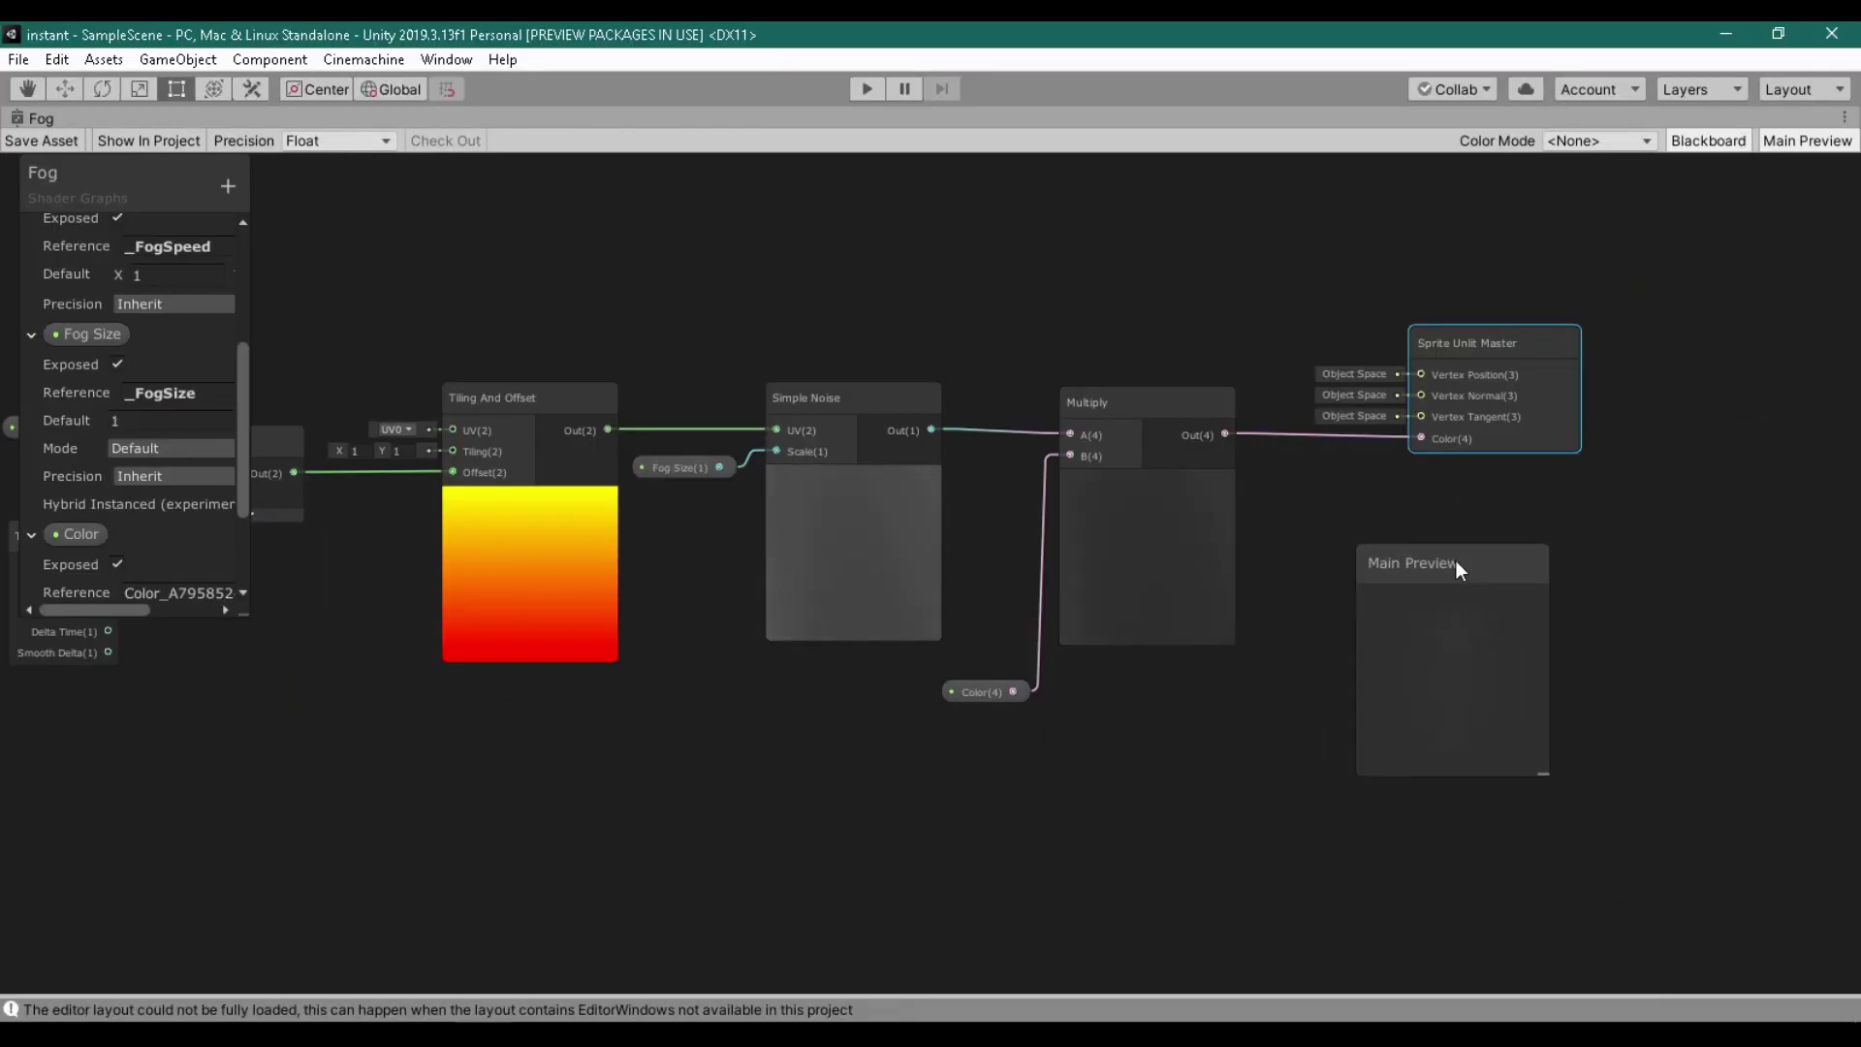
pyautogui.rightClick(1665, 804)
pyautogui.click(1714, 912)
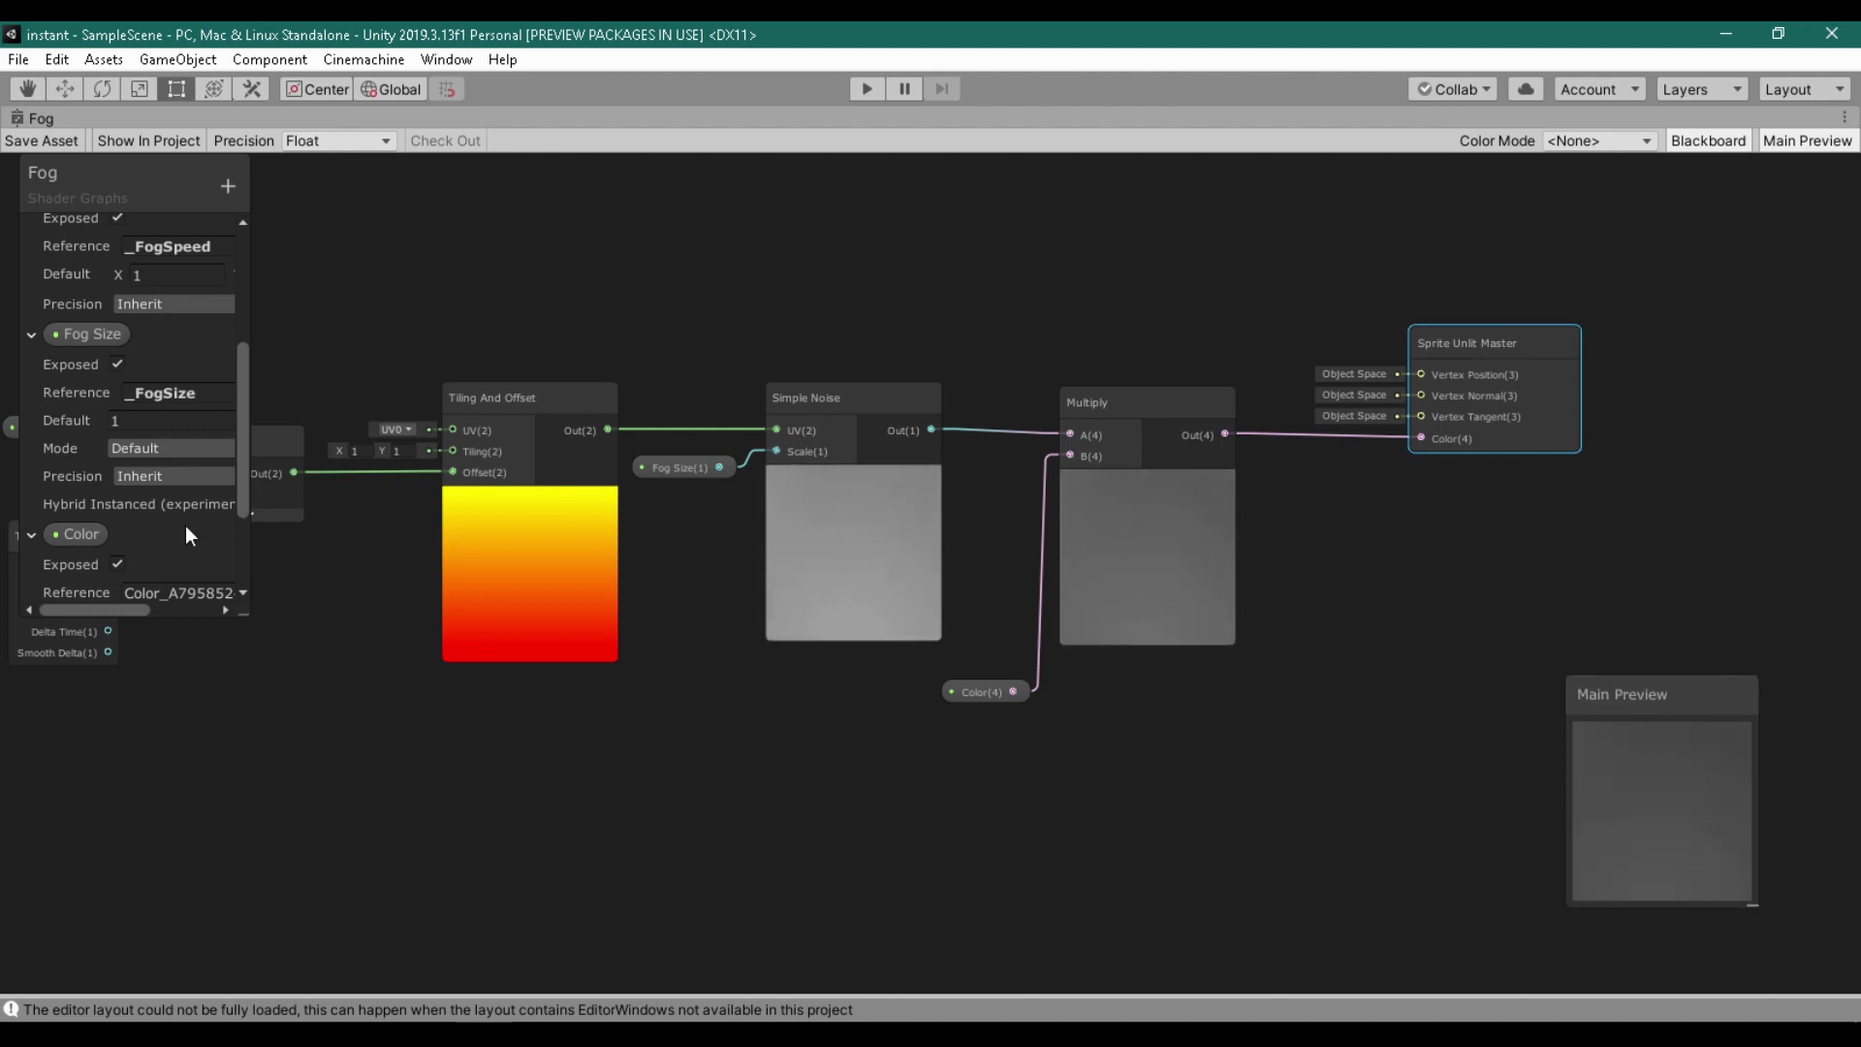
# Step: Set the Fog Size property's default to 10 and save the shader graph asset
pyautogui.click(155, 421)
pyautogui.write('10')
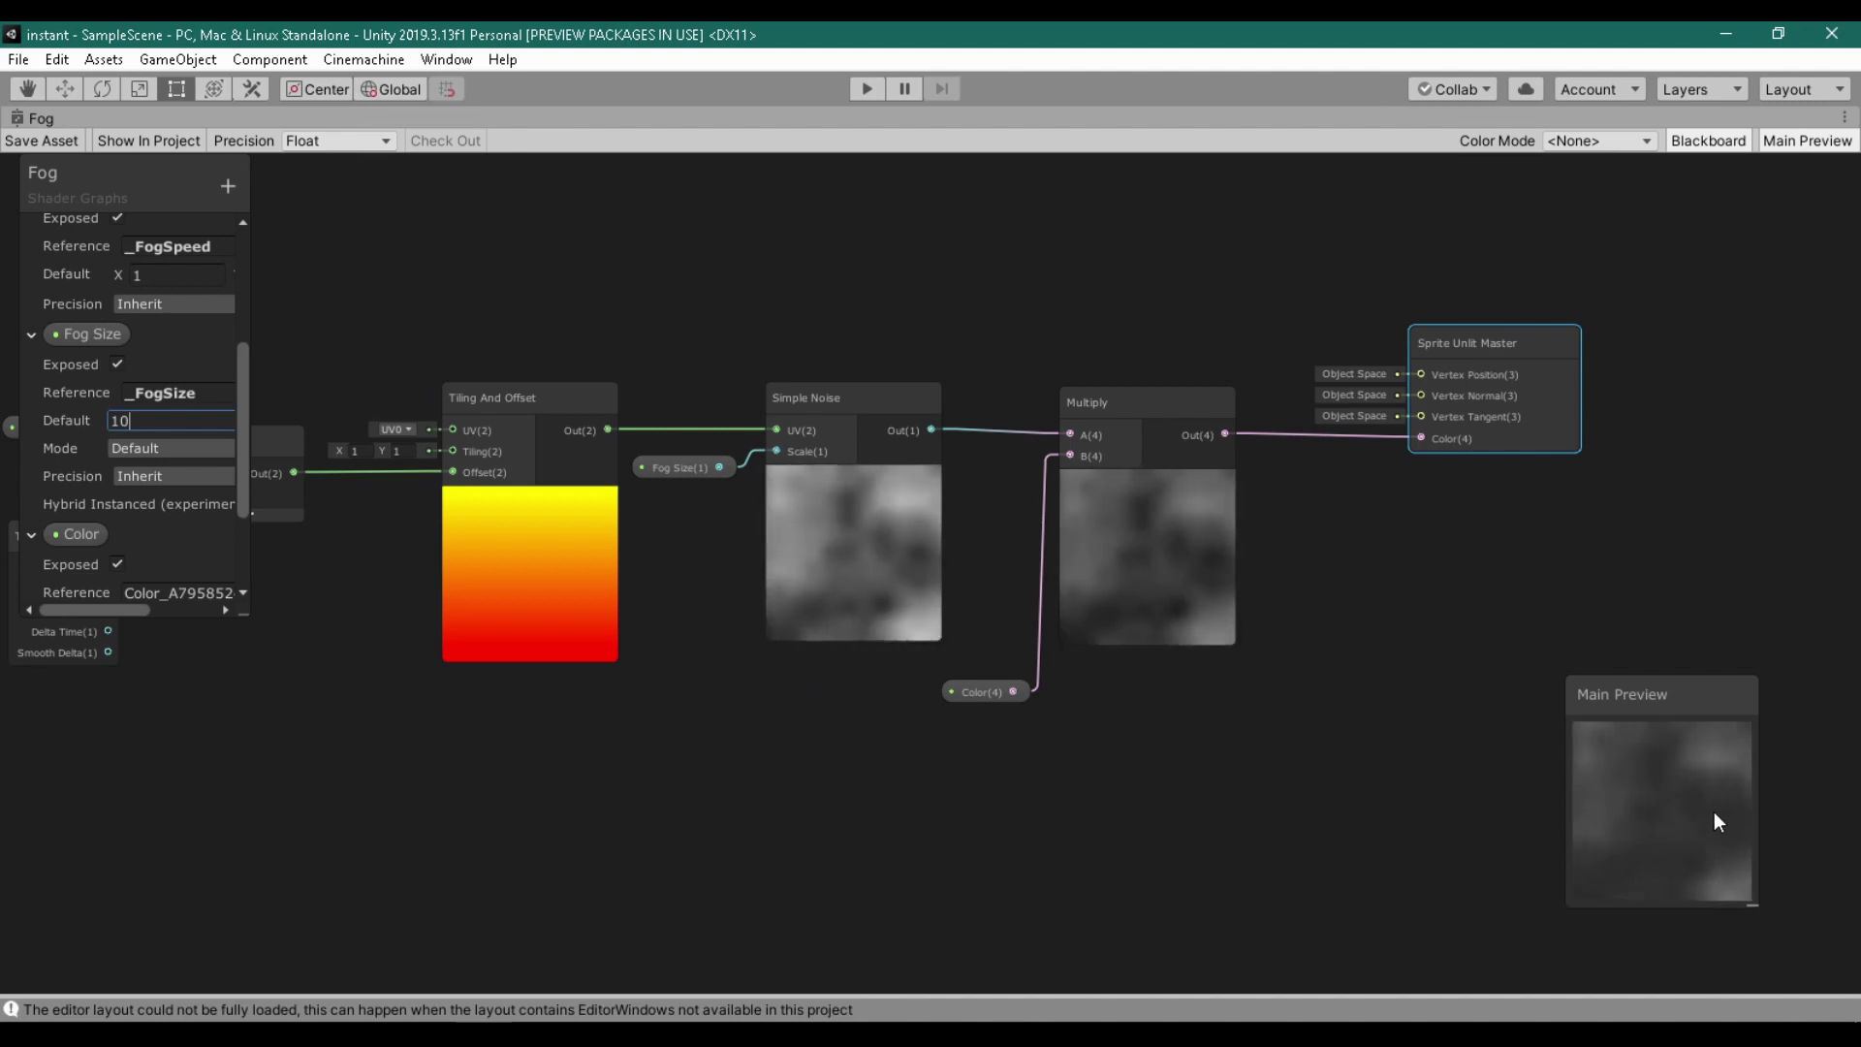
pyautogui.scroll(-3, 744, 555)
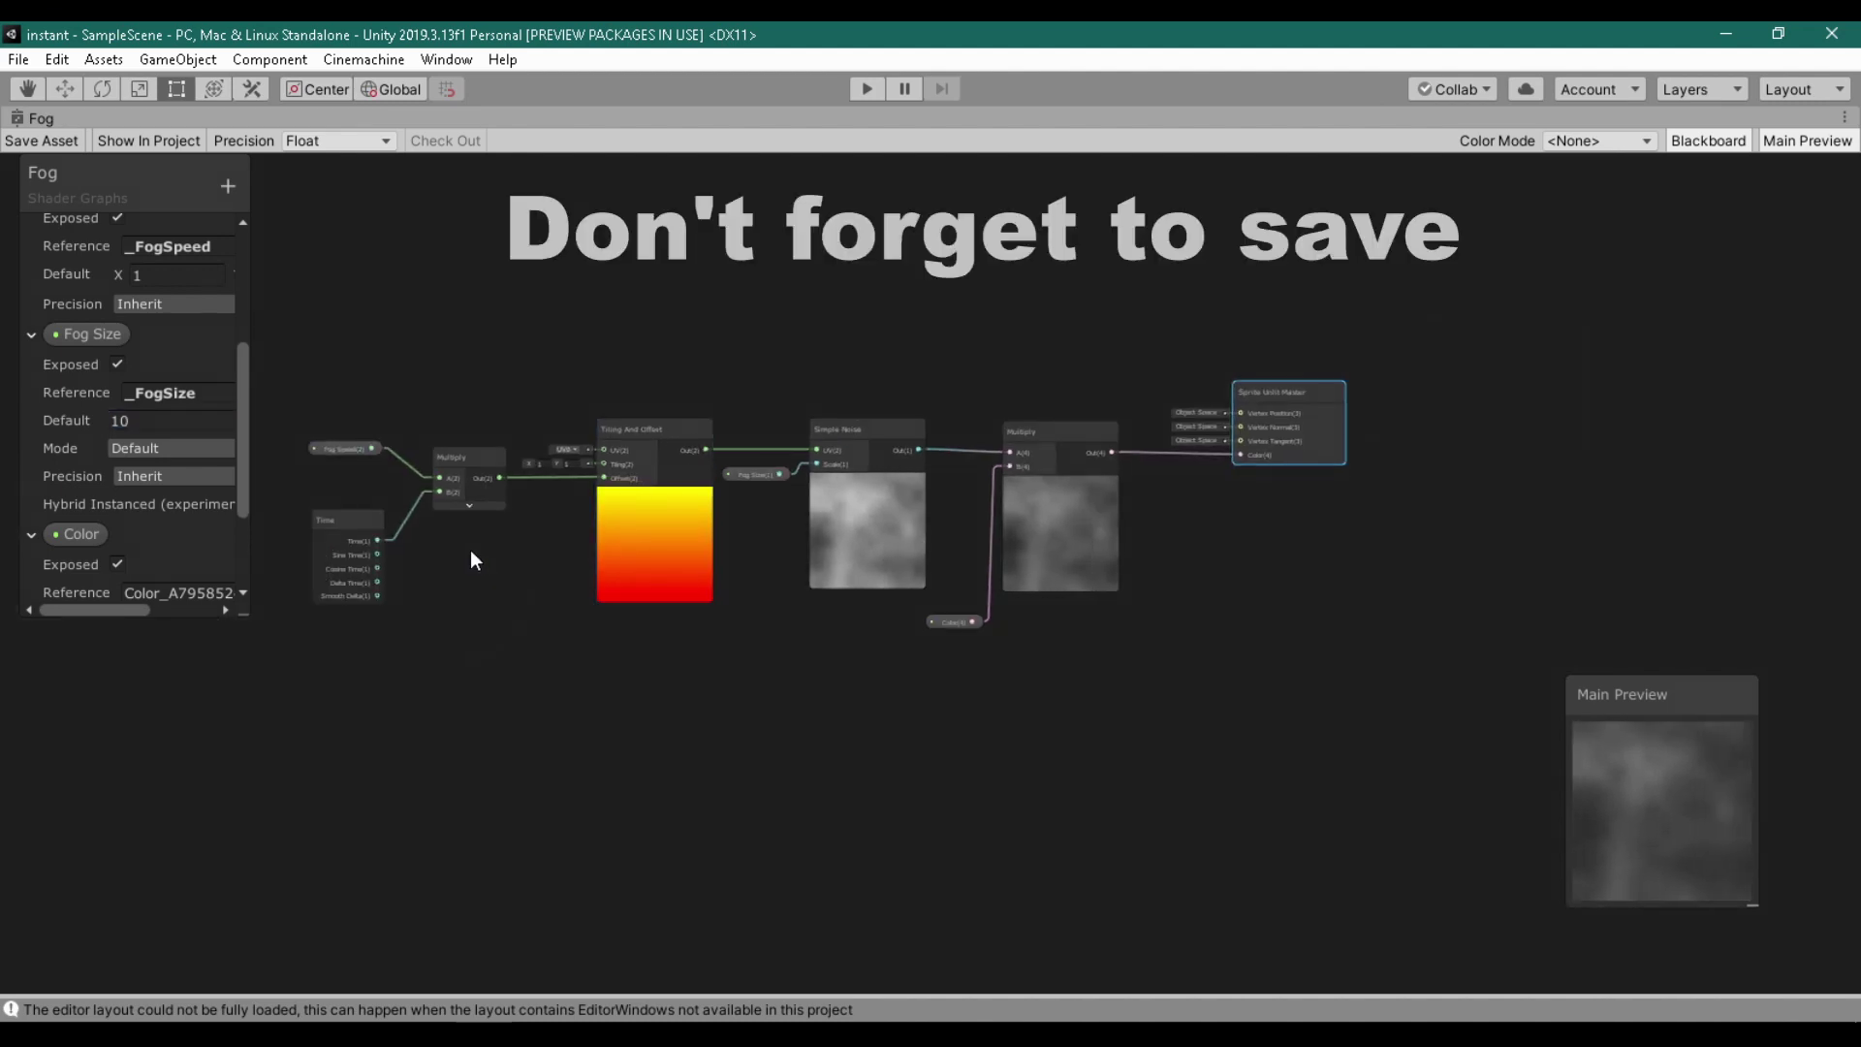
pyautogui.moveTo(469, 550); pyautogui.dragTo(519, 557, button='middle')
pyautogui.click(50, 142)
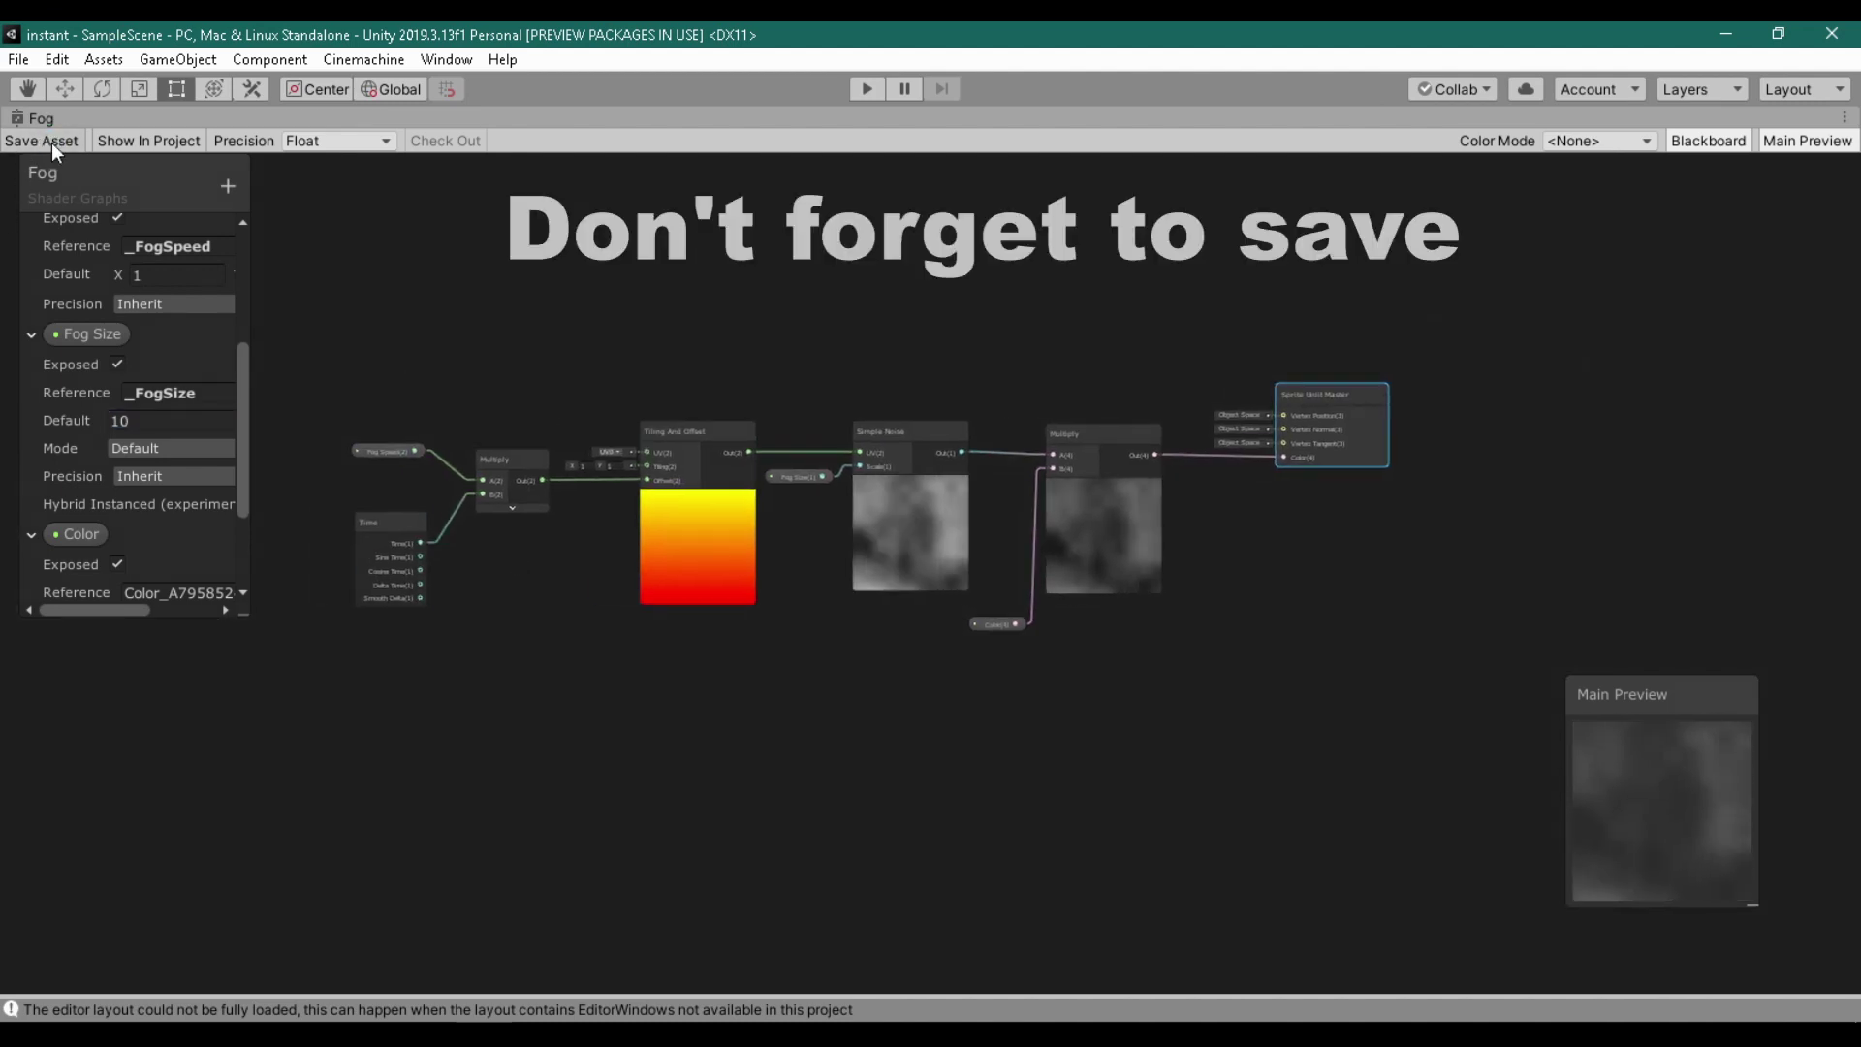
# Step: Leave the maximized graph view and create a material from the Fog shader graph named "Fog_Mat"
pyautogui.click(450, 251)
pyautogui.hotkey('shift', 'space')
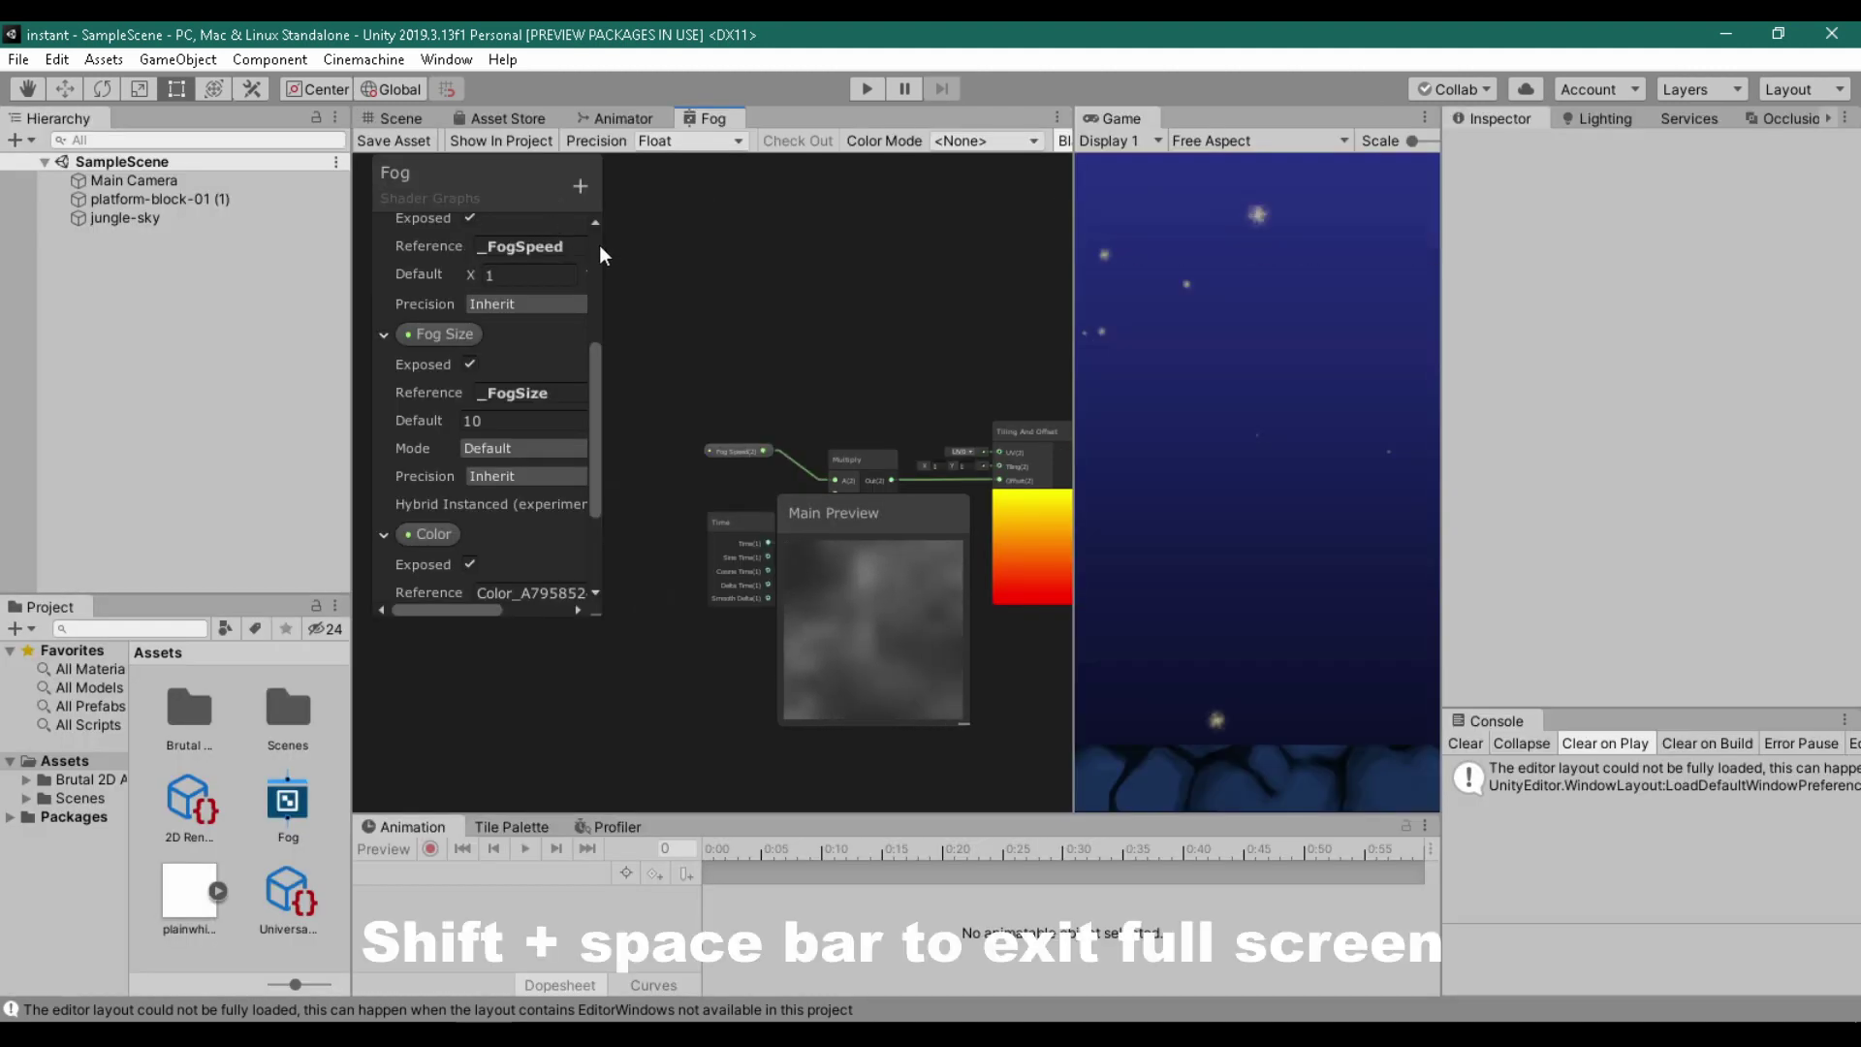
pyautogui.click(293, 824)
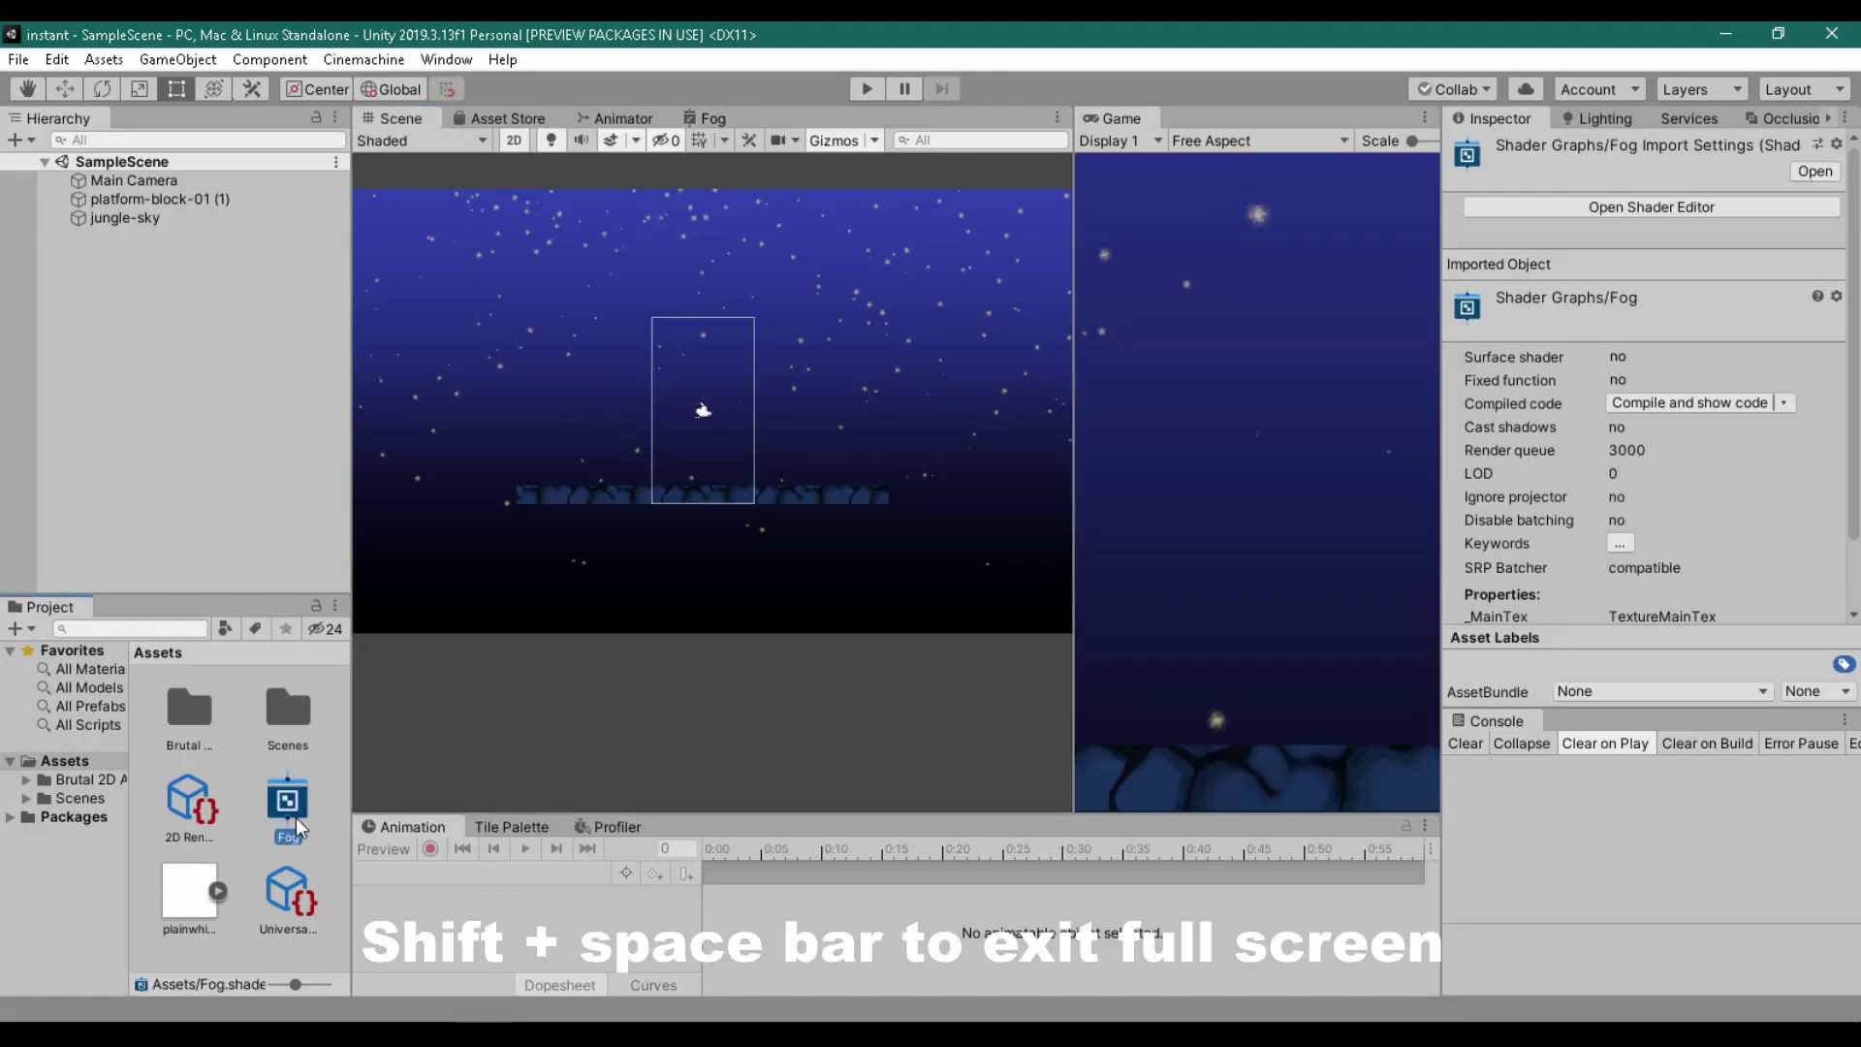
pyautogui.rightClick(296, 817)
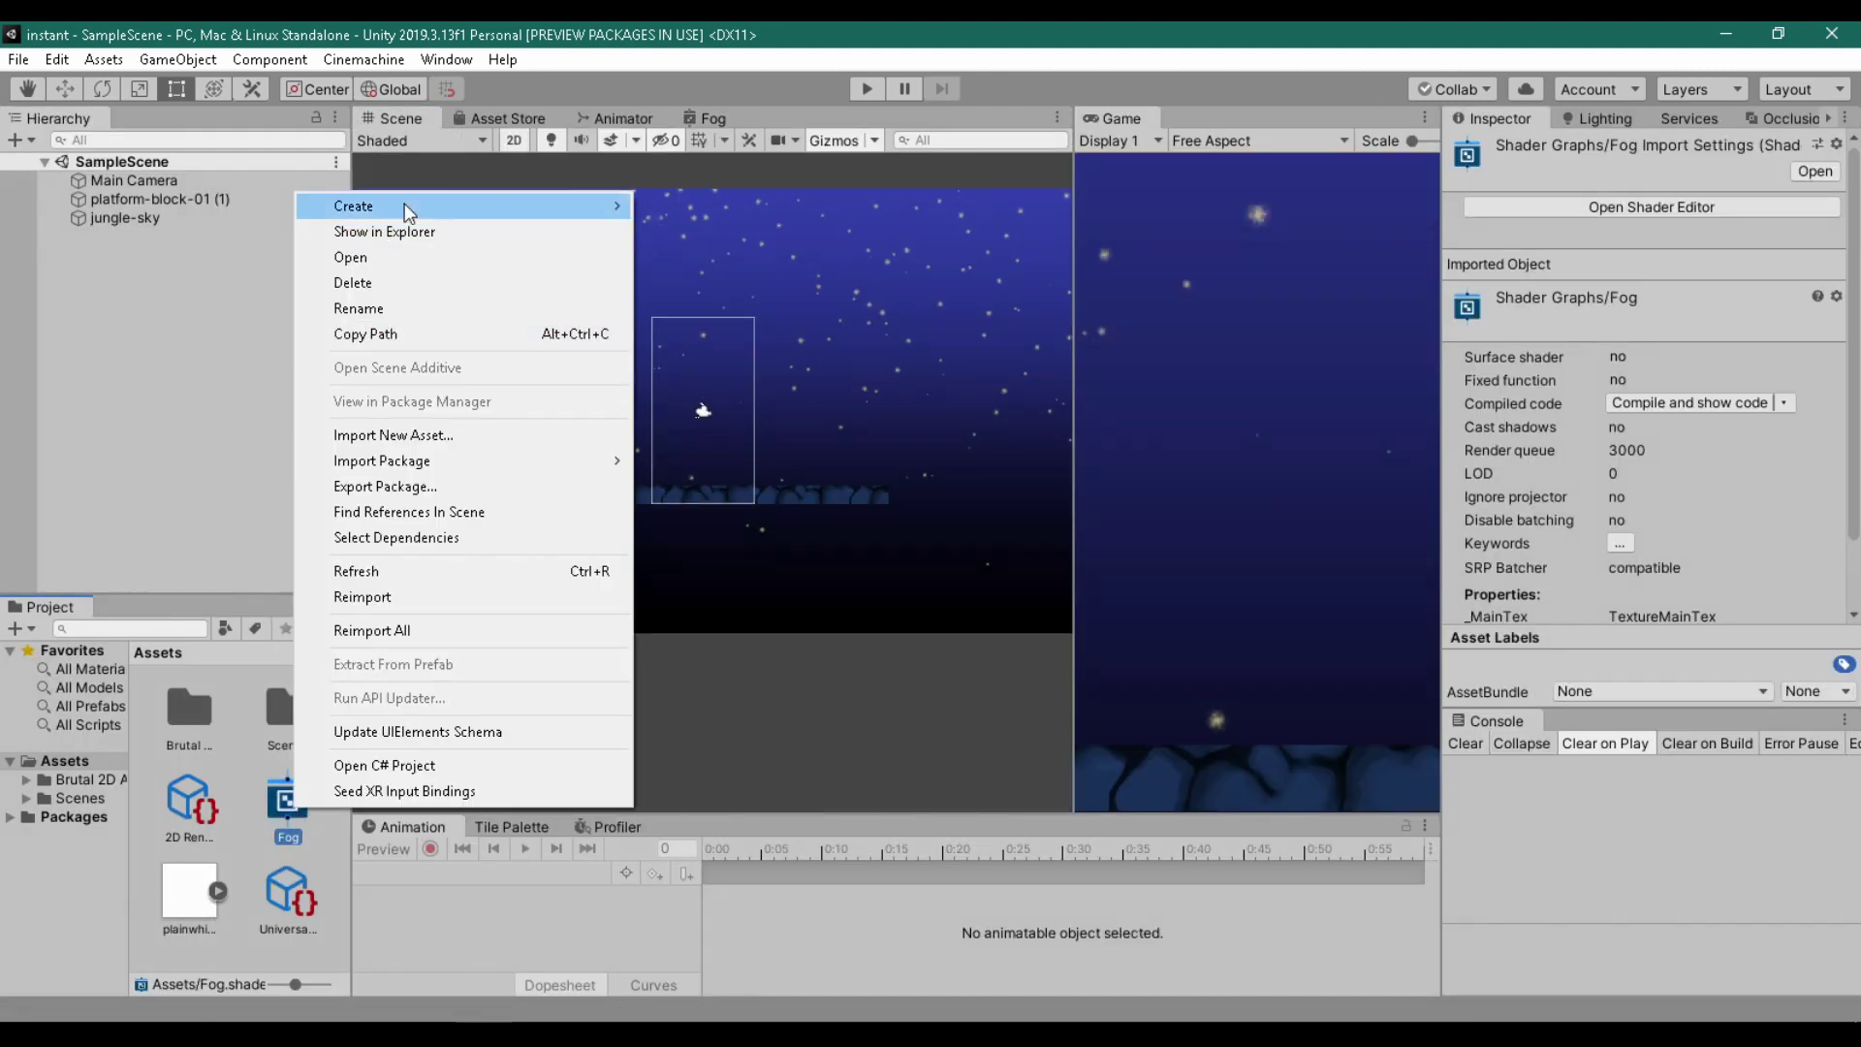
pyautogui.moveTo(397, 224)
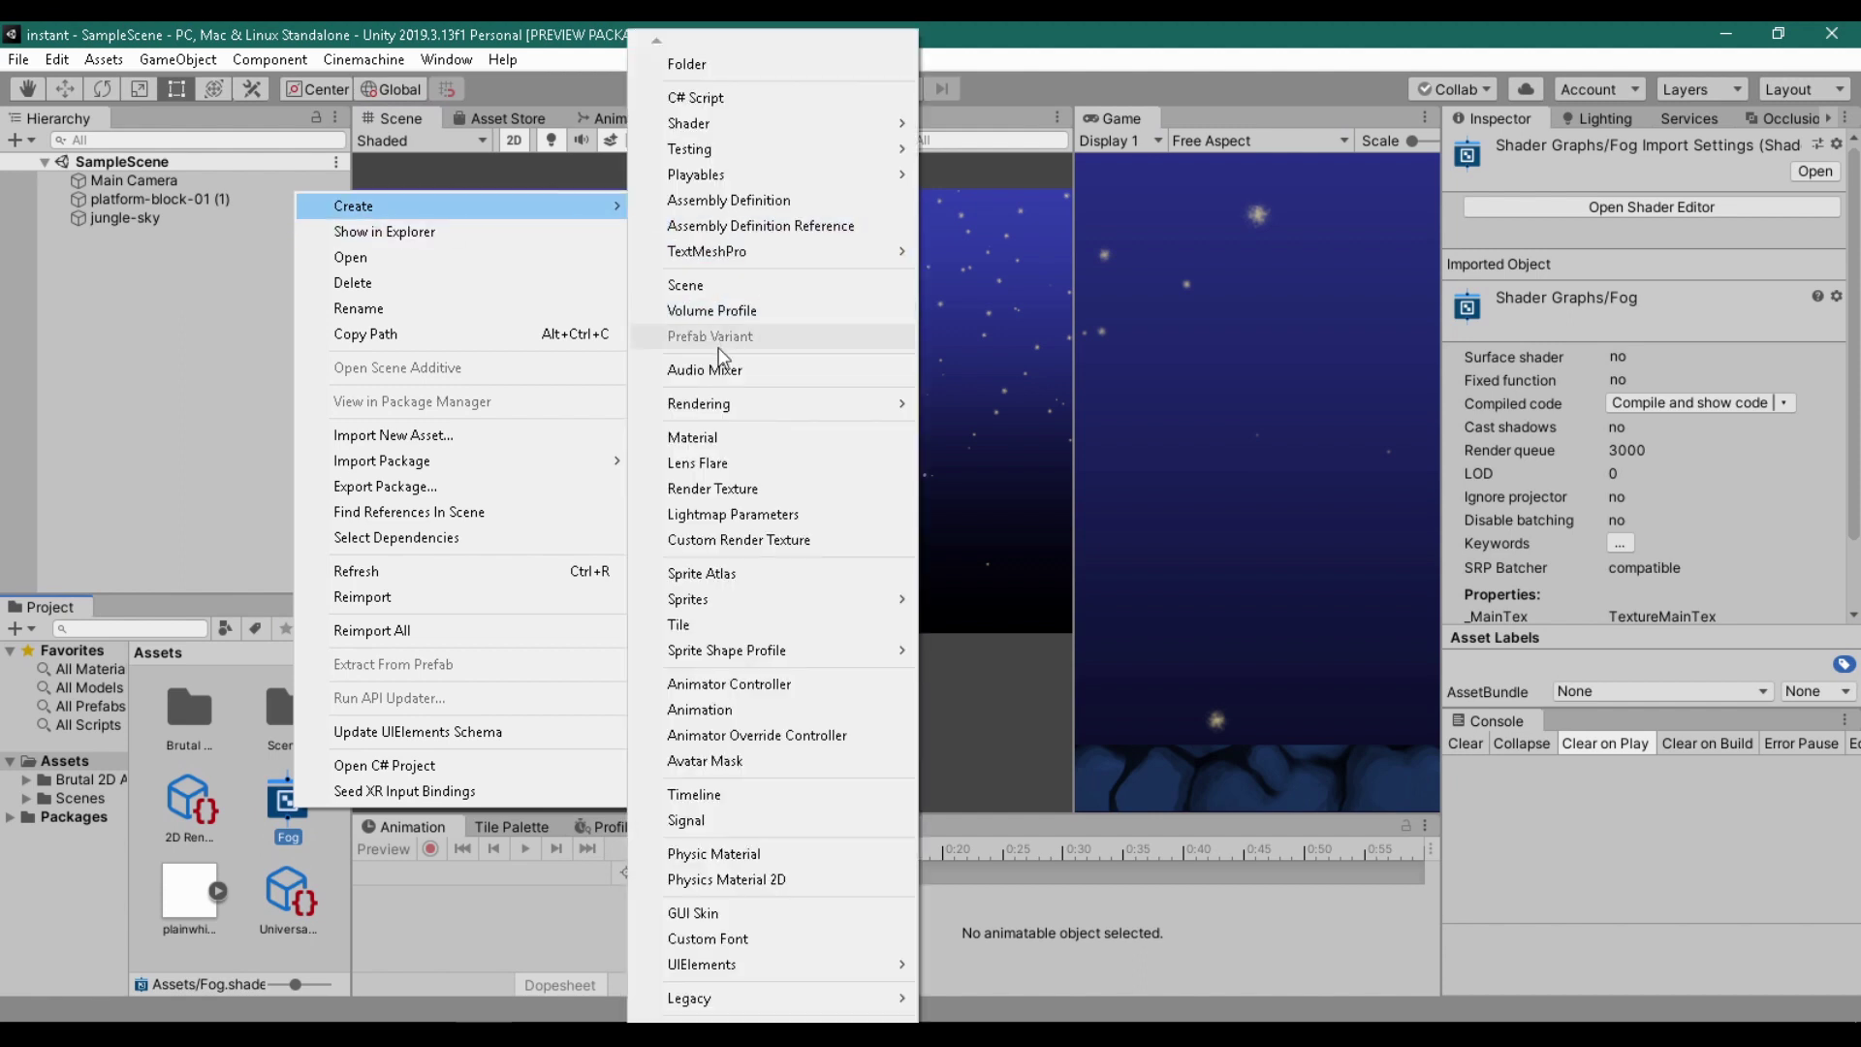
pyautogui.click(694, 439)
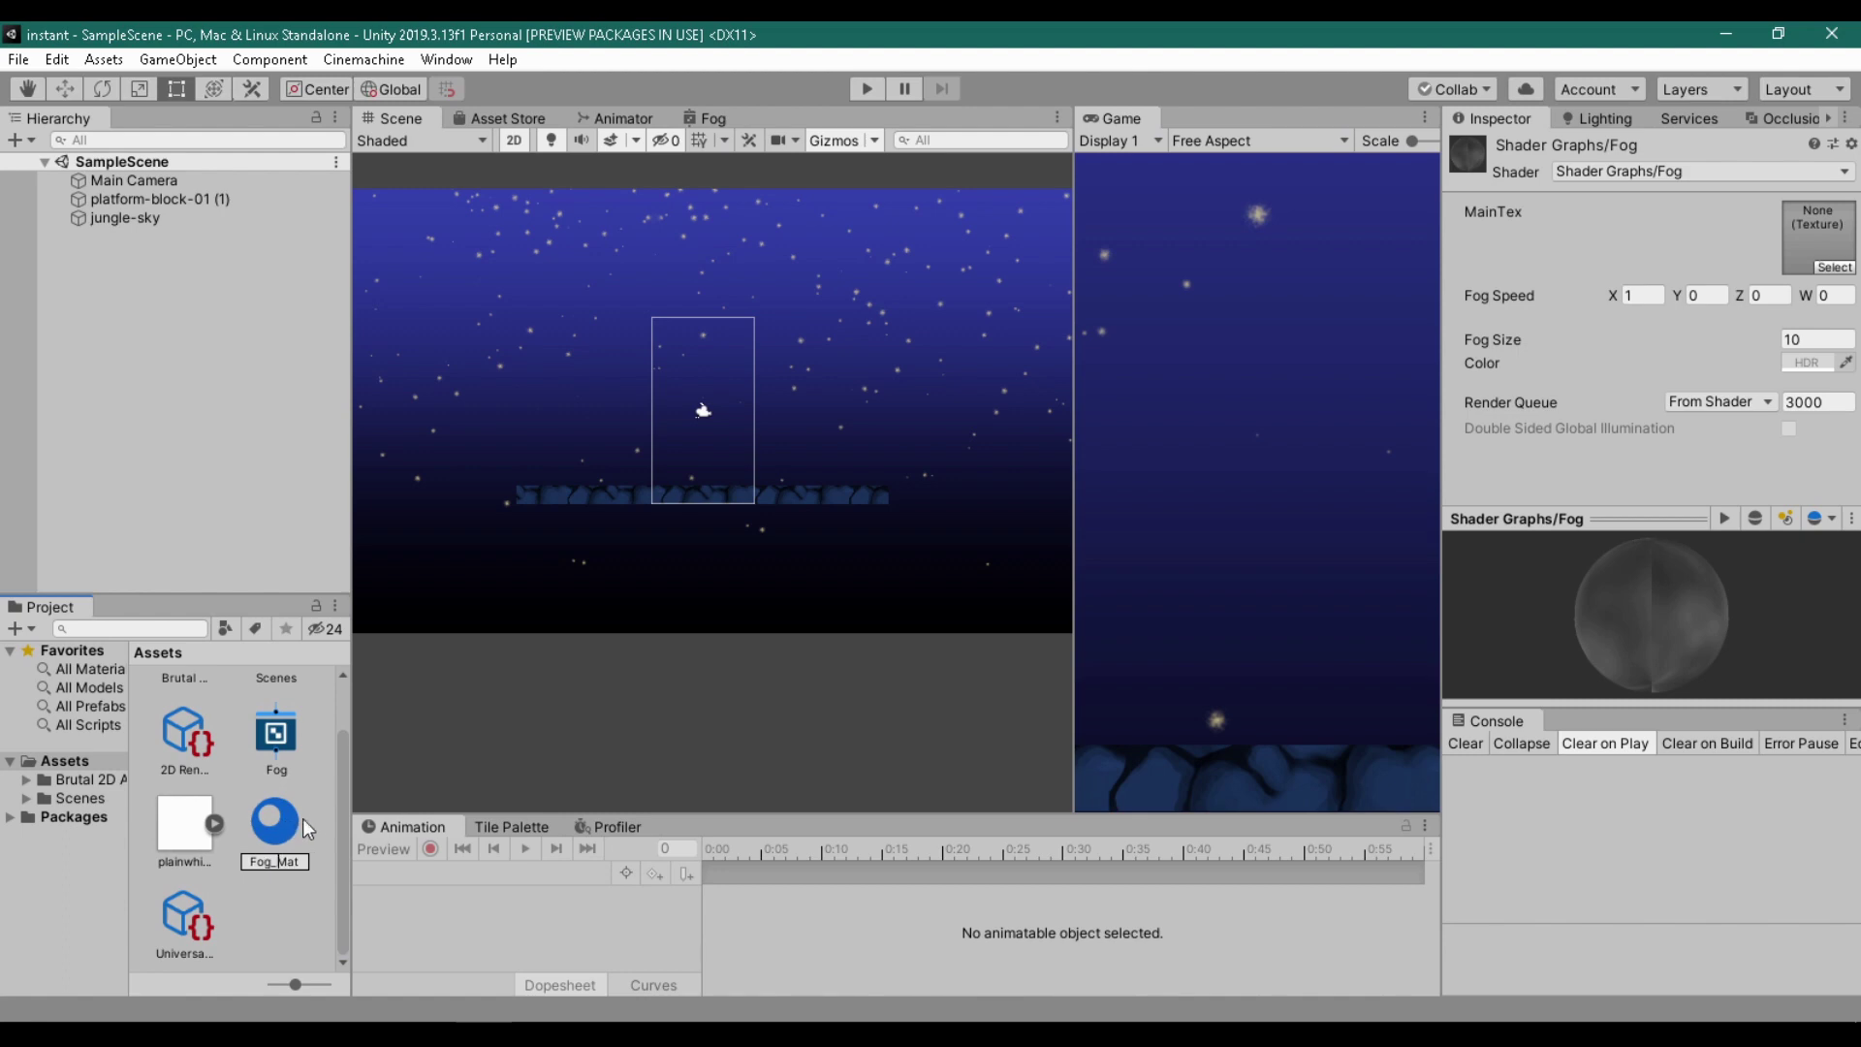
pyautogui.press('Return')
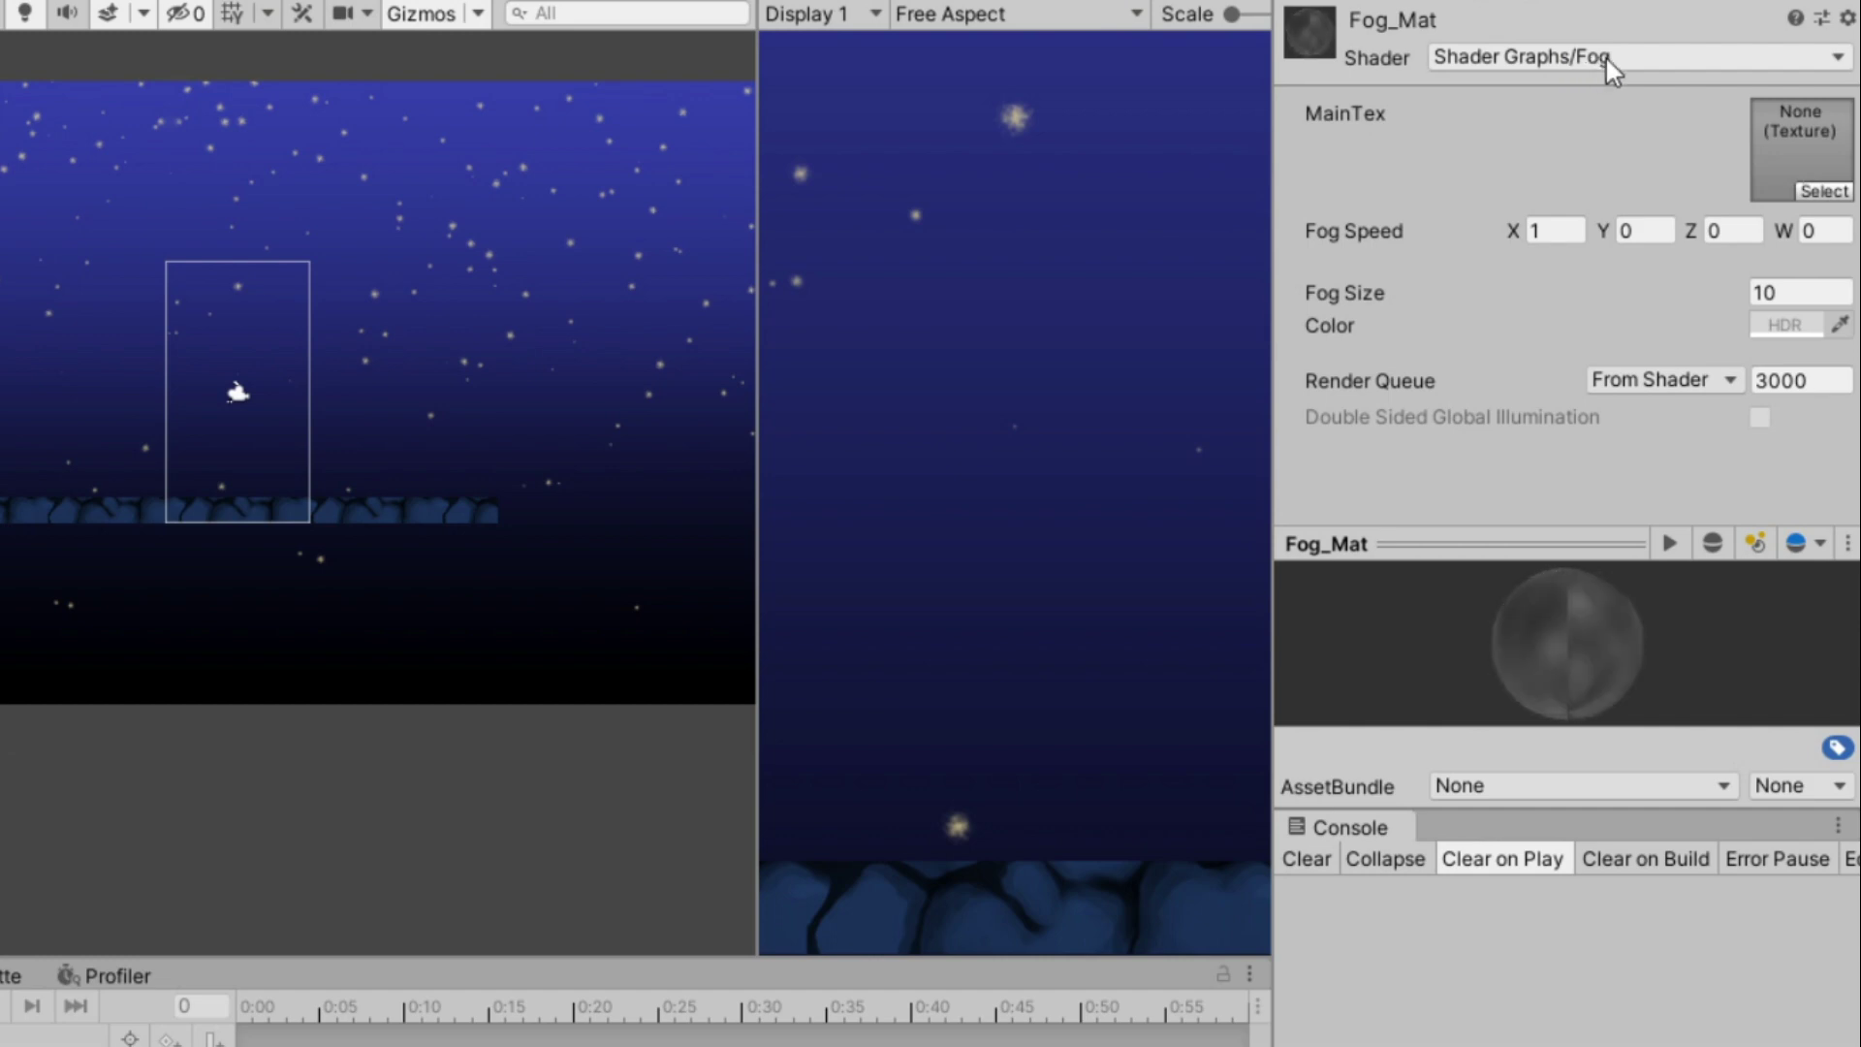
# Step: Create a new 2D sprite object in the scene and name it "Fog"
pyautogui.rightClick(136, 253)
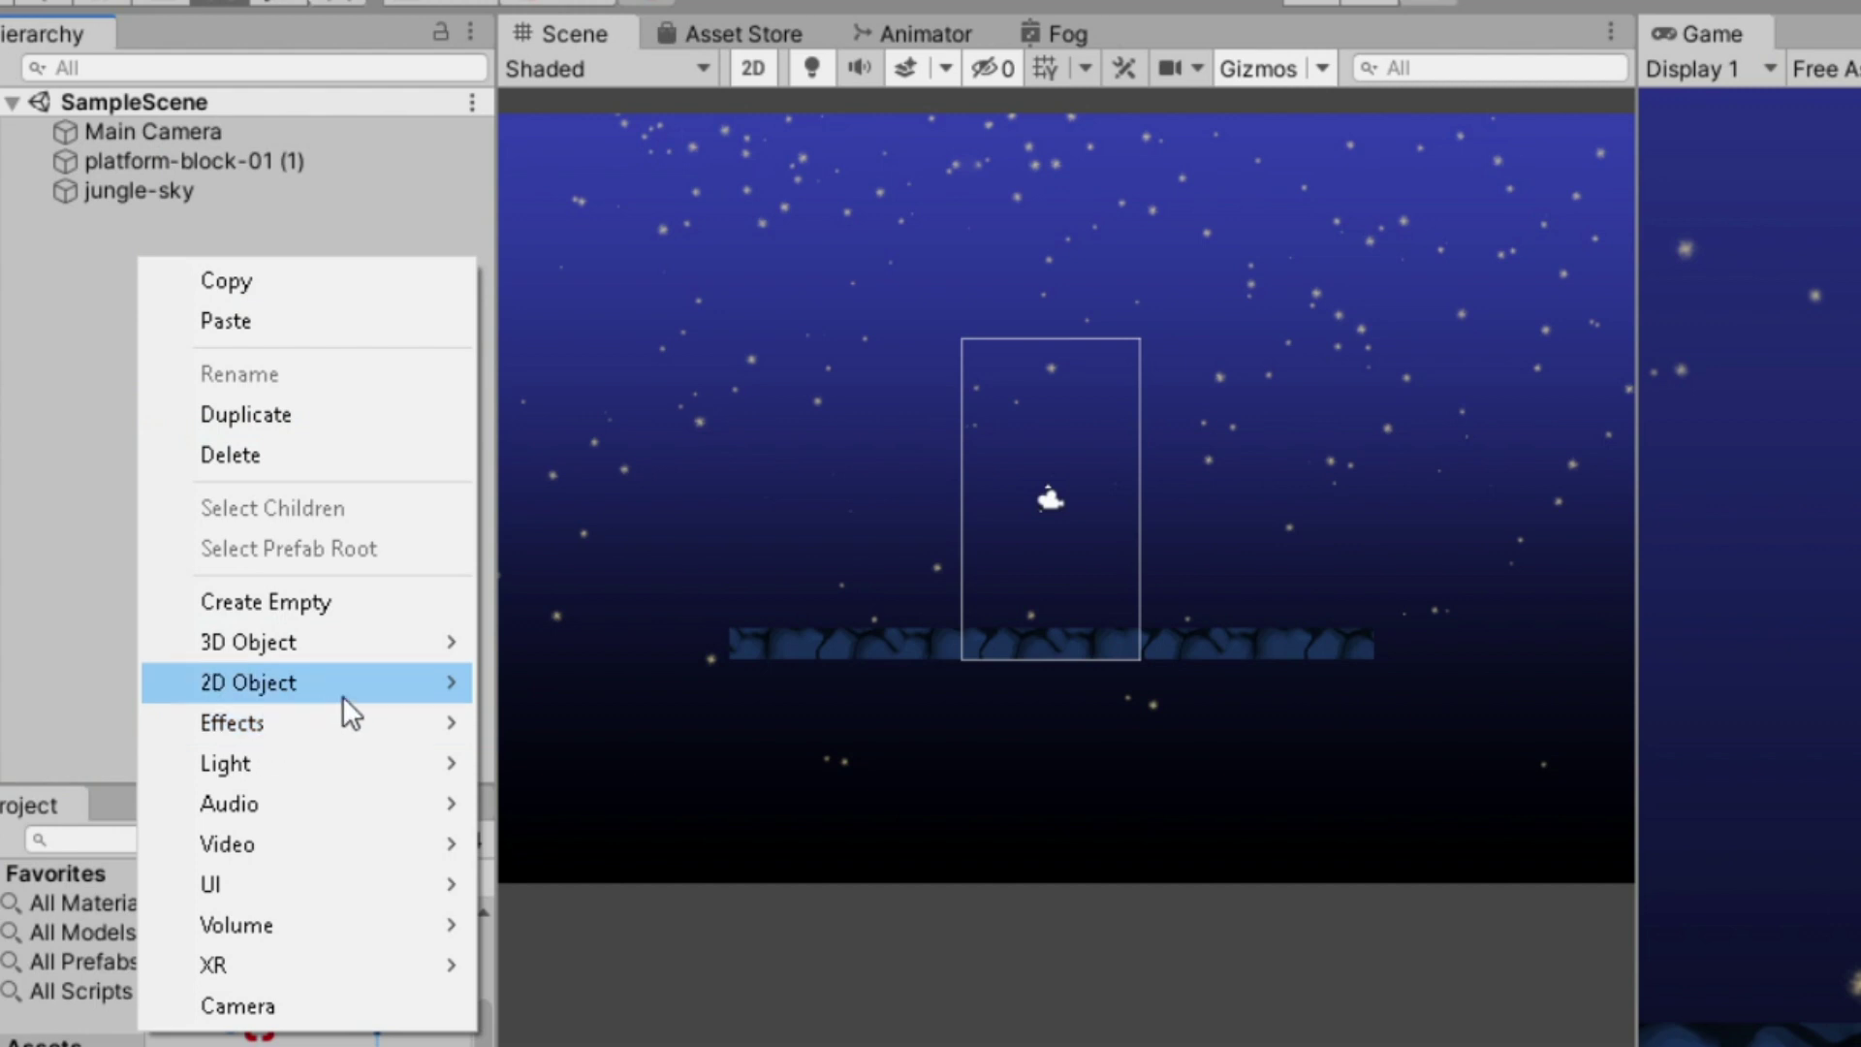
pyautogui.moveTo(320, 690)
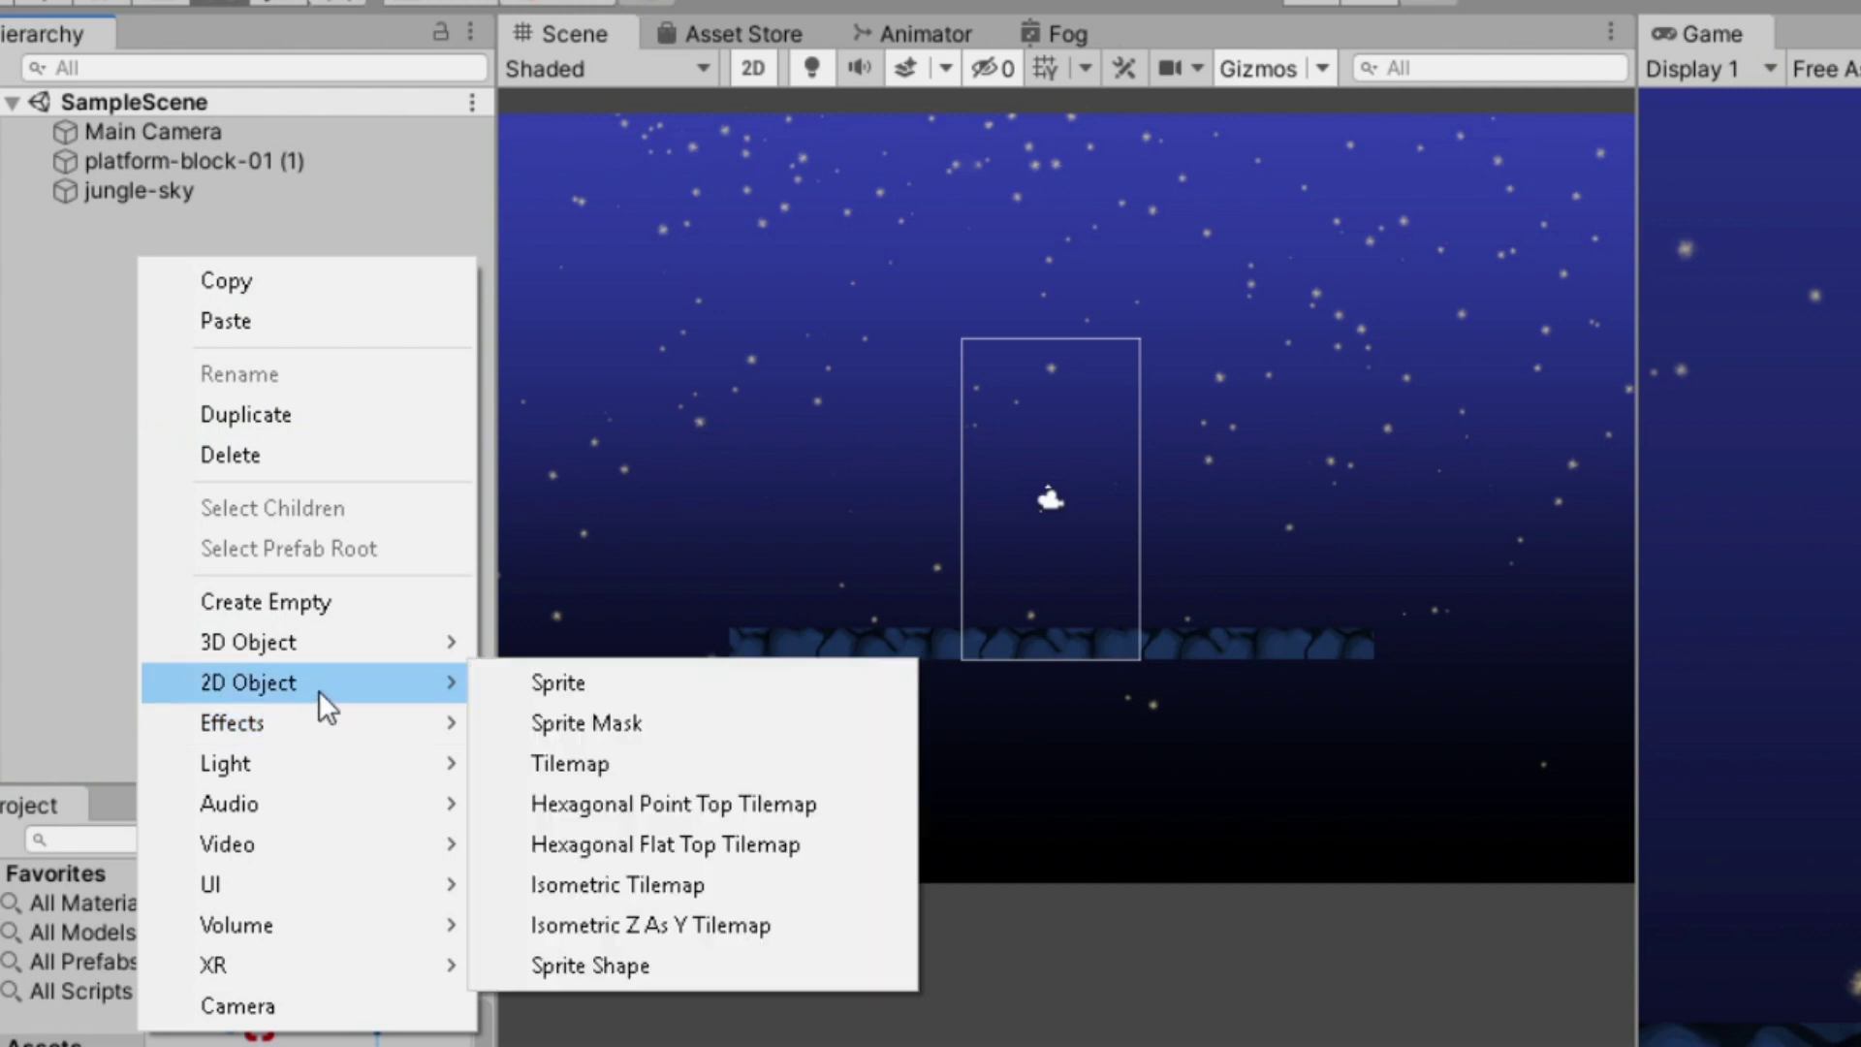
pyautogui.click(539, 683)
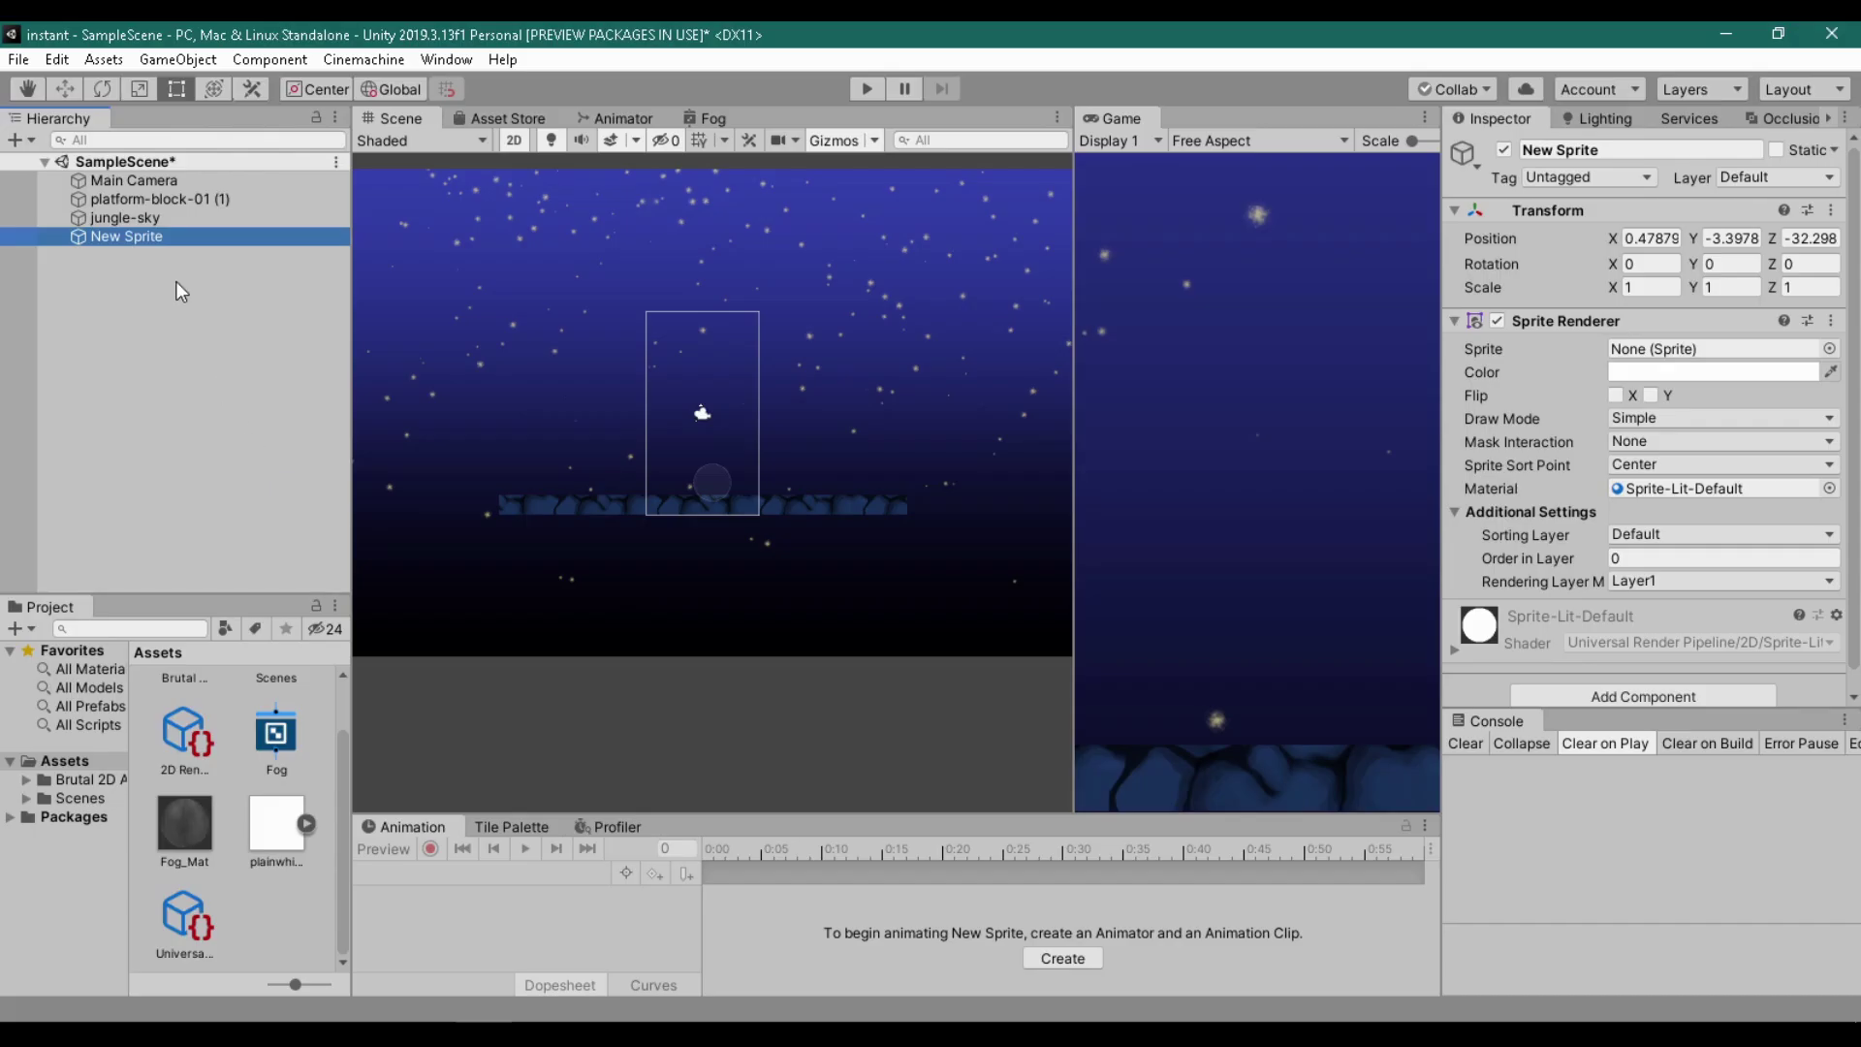
pyautogui.click(172, 235)
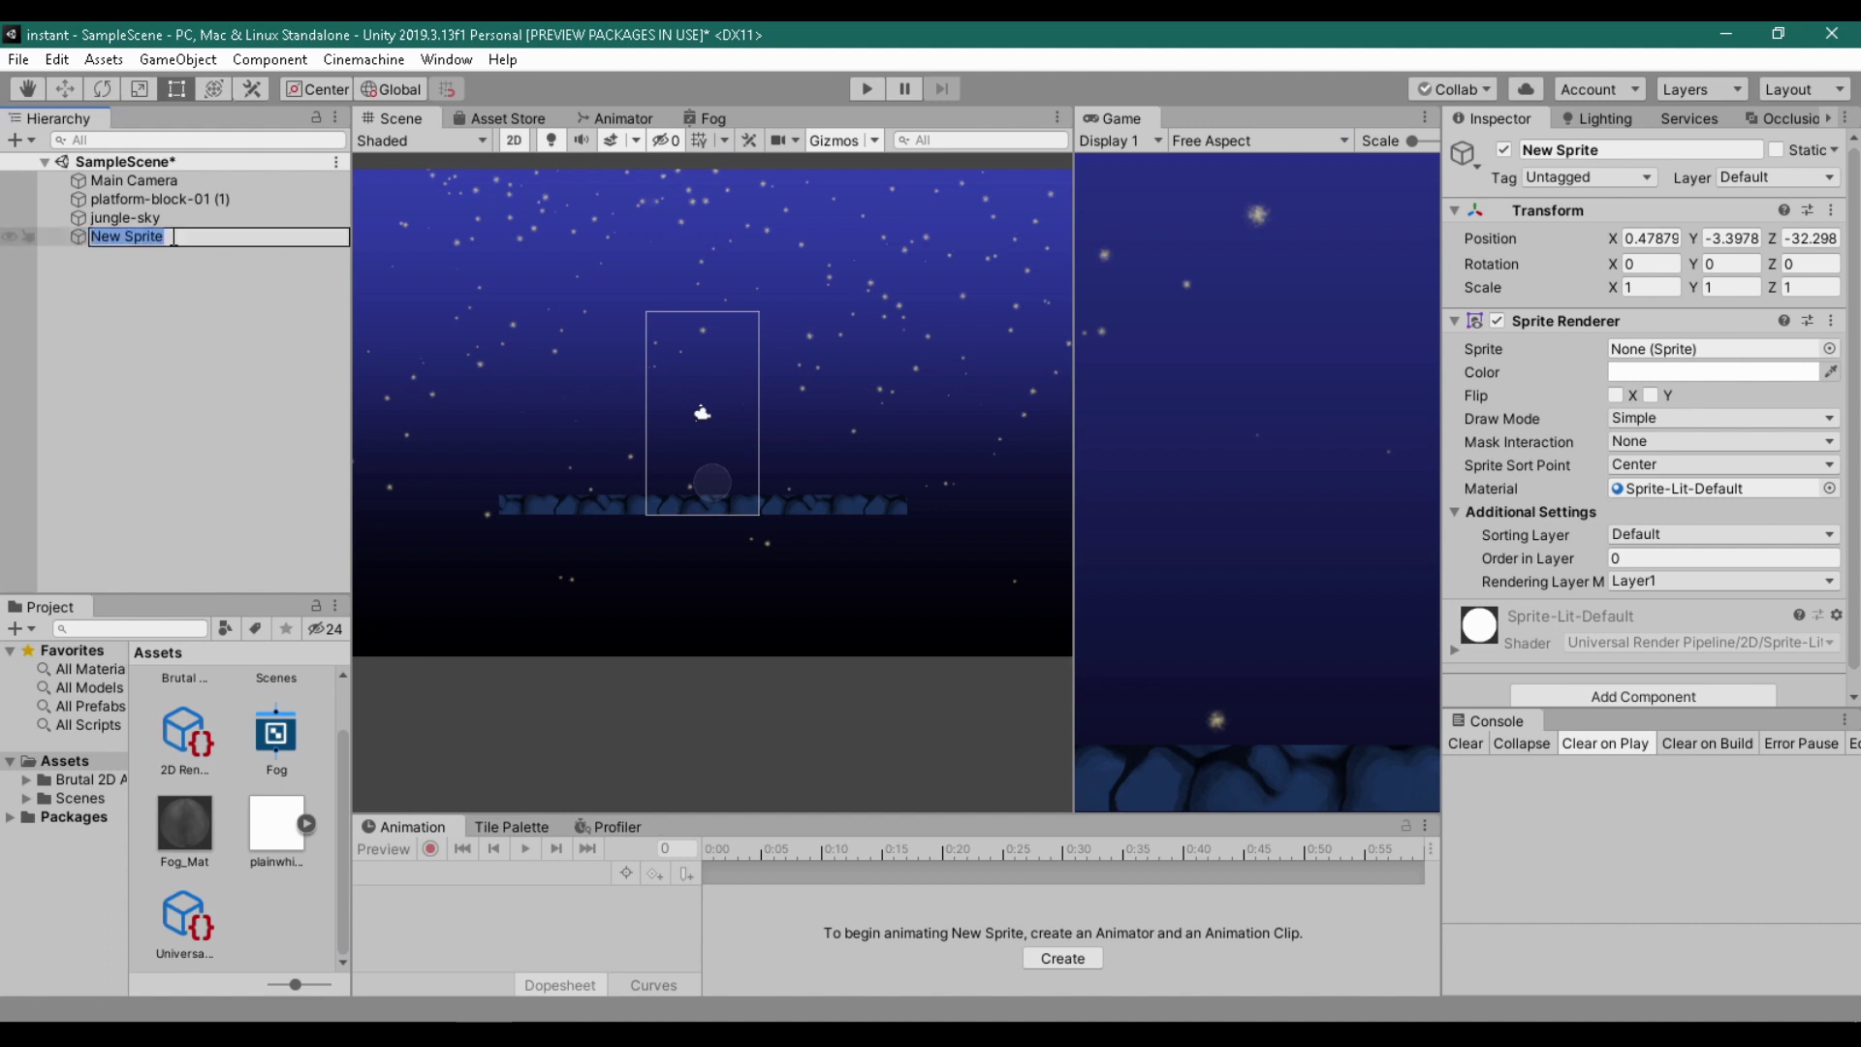
pyautogui.write('Fog')
pyautogui.press('Return')
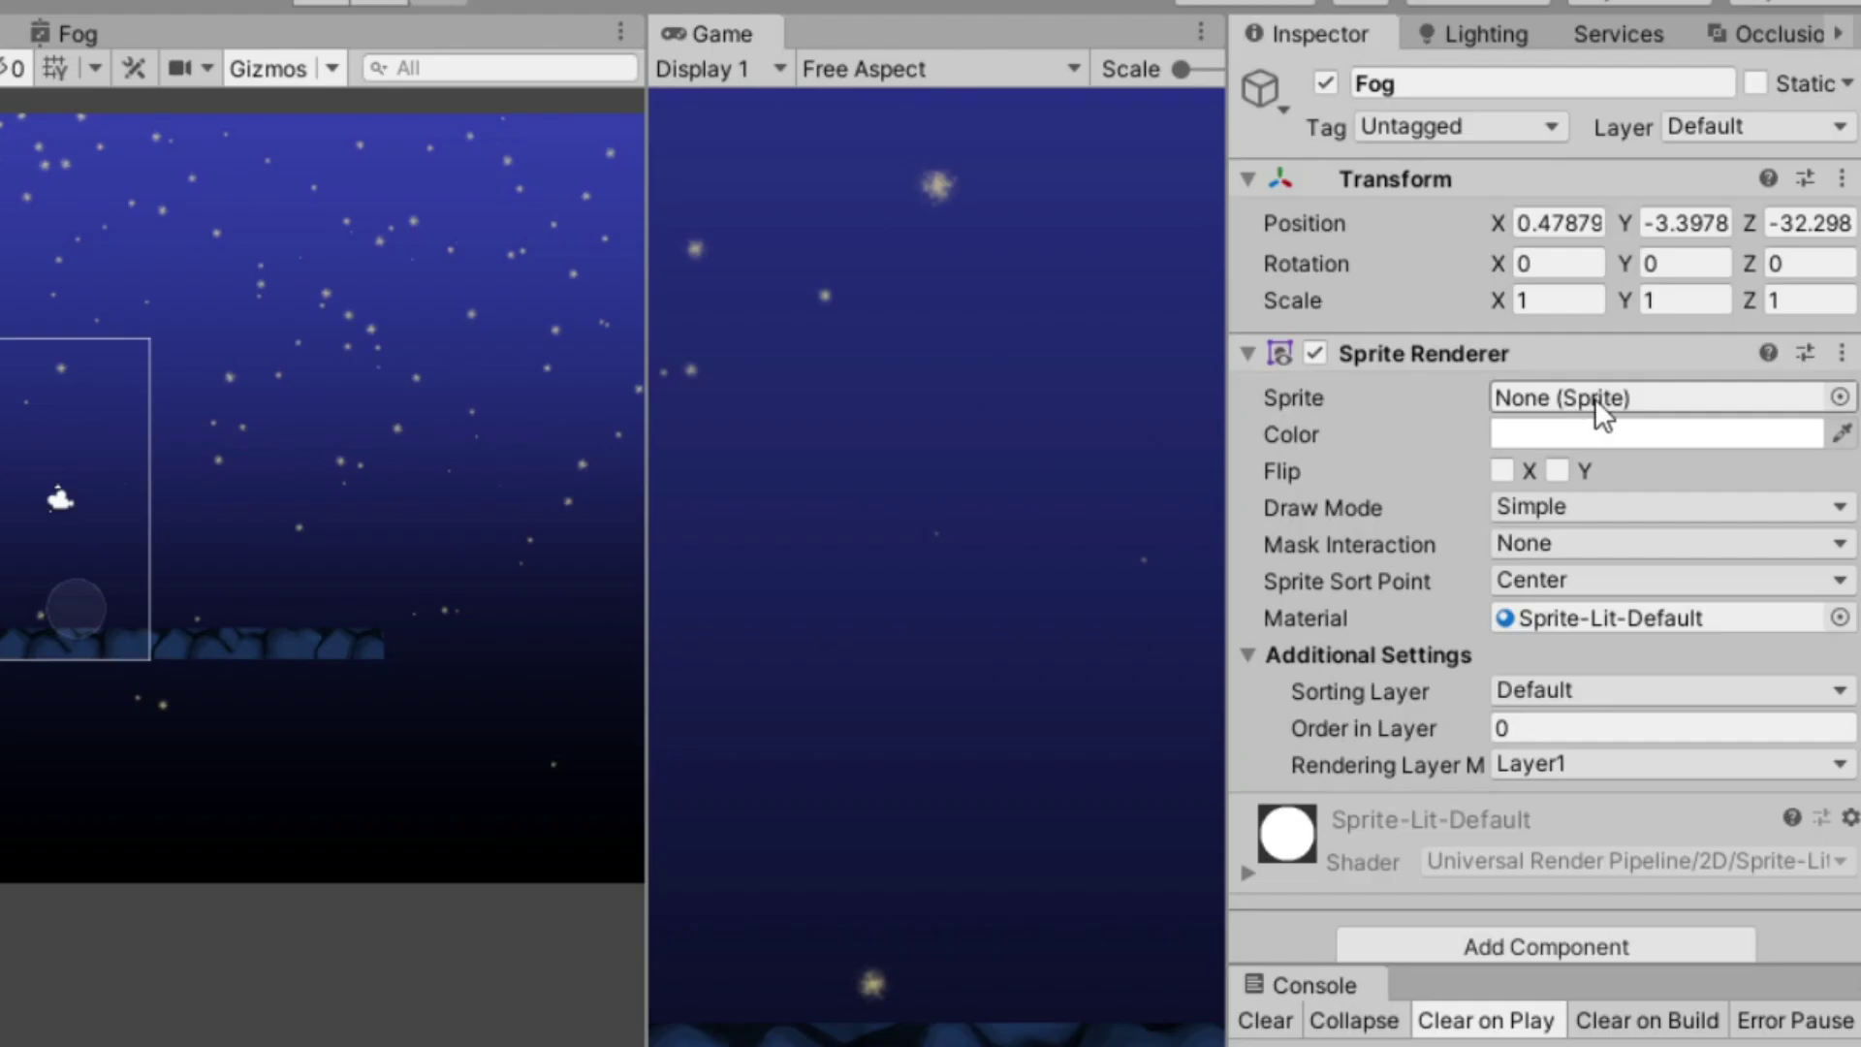
# Step: Assign the plainwhite sprite to the Fog object's Sprite Renderer
pyautogui.click(1840, 396)
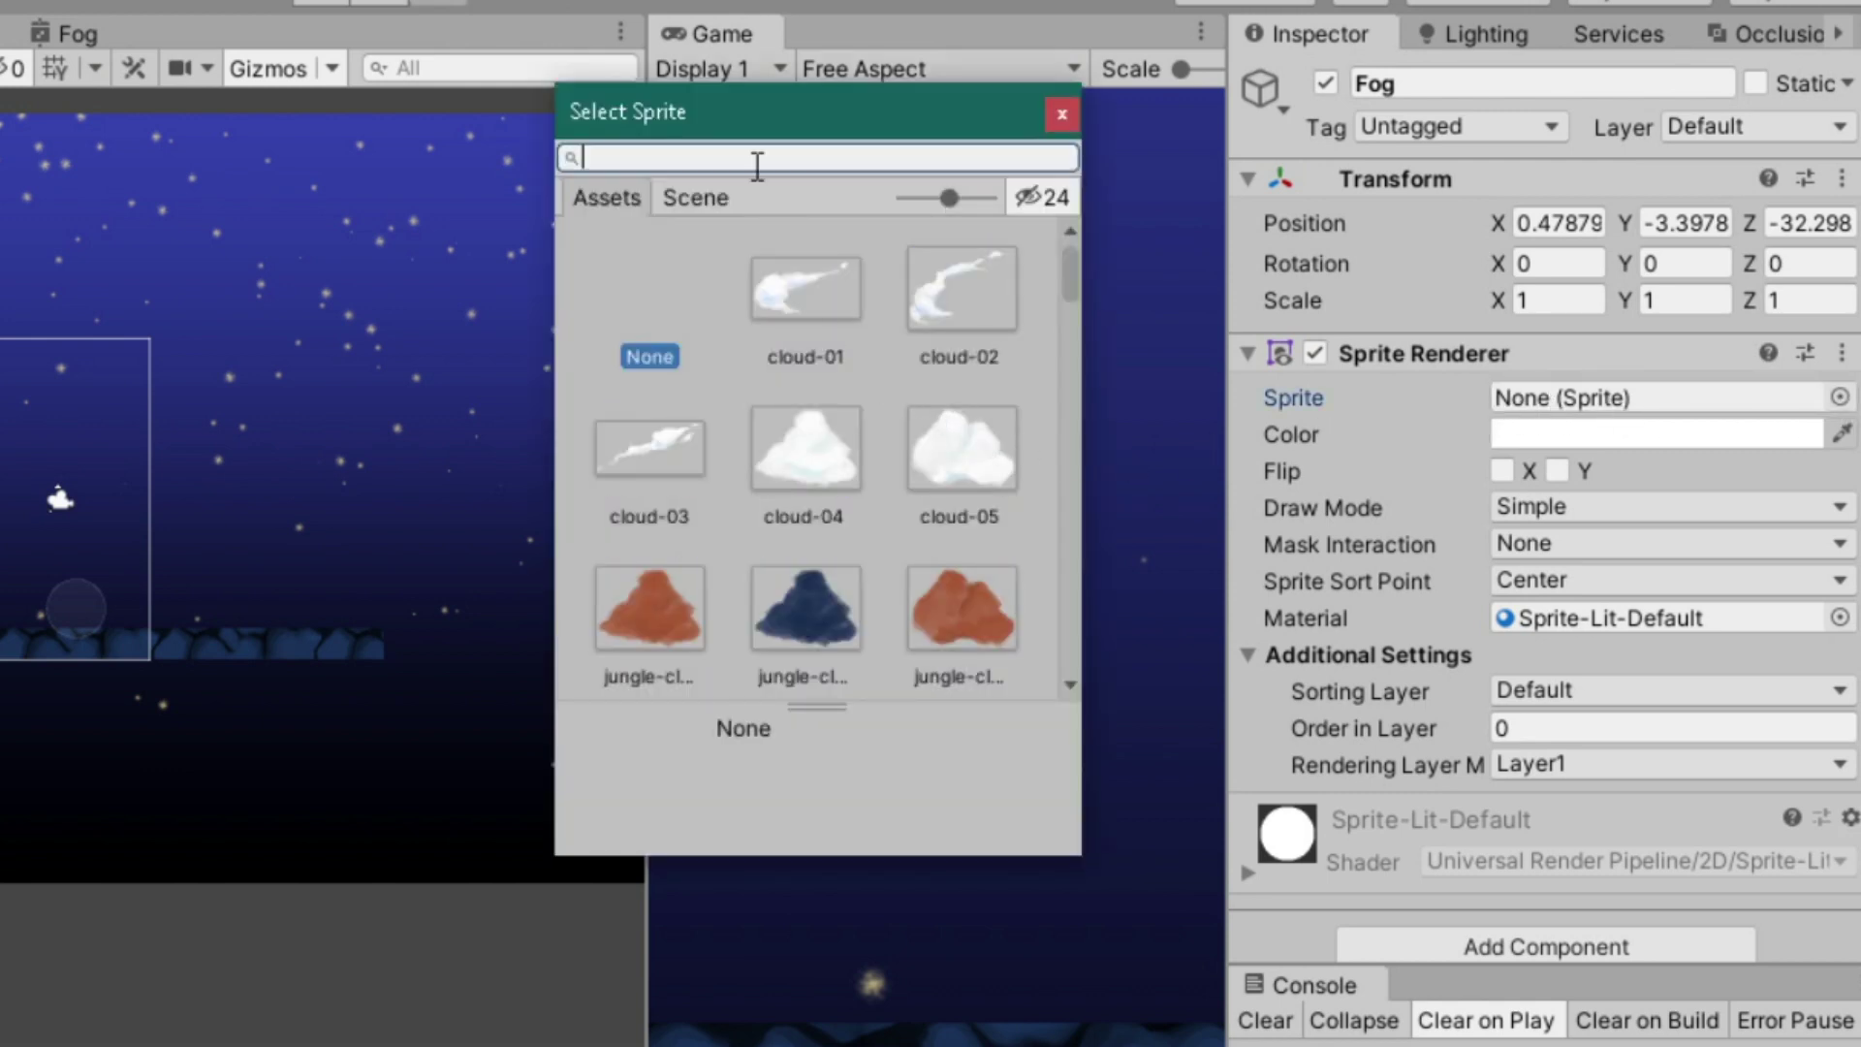
pyautogui.write('plain')
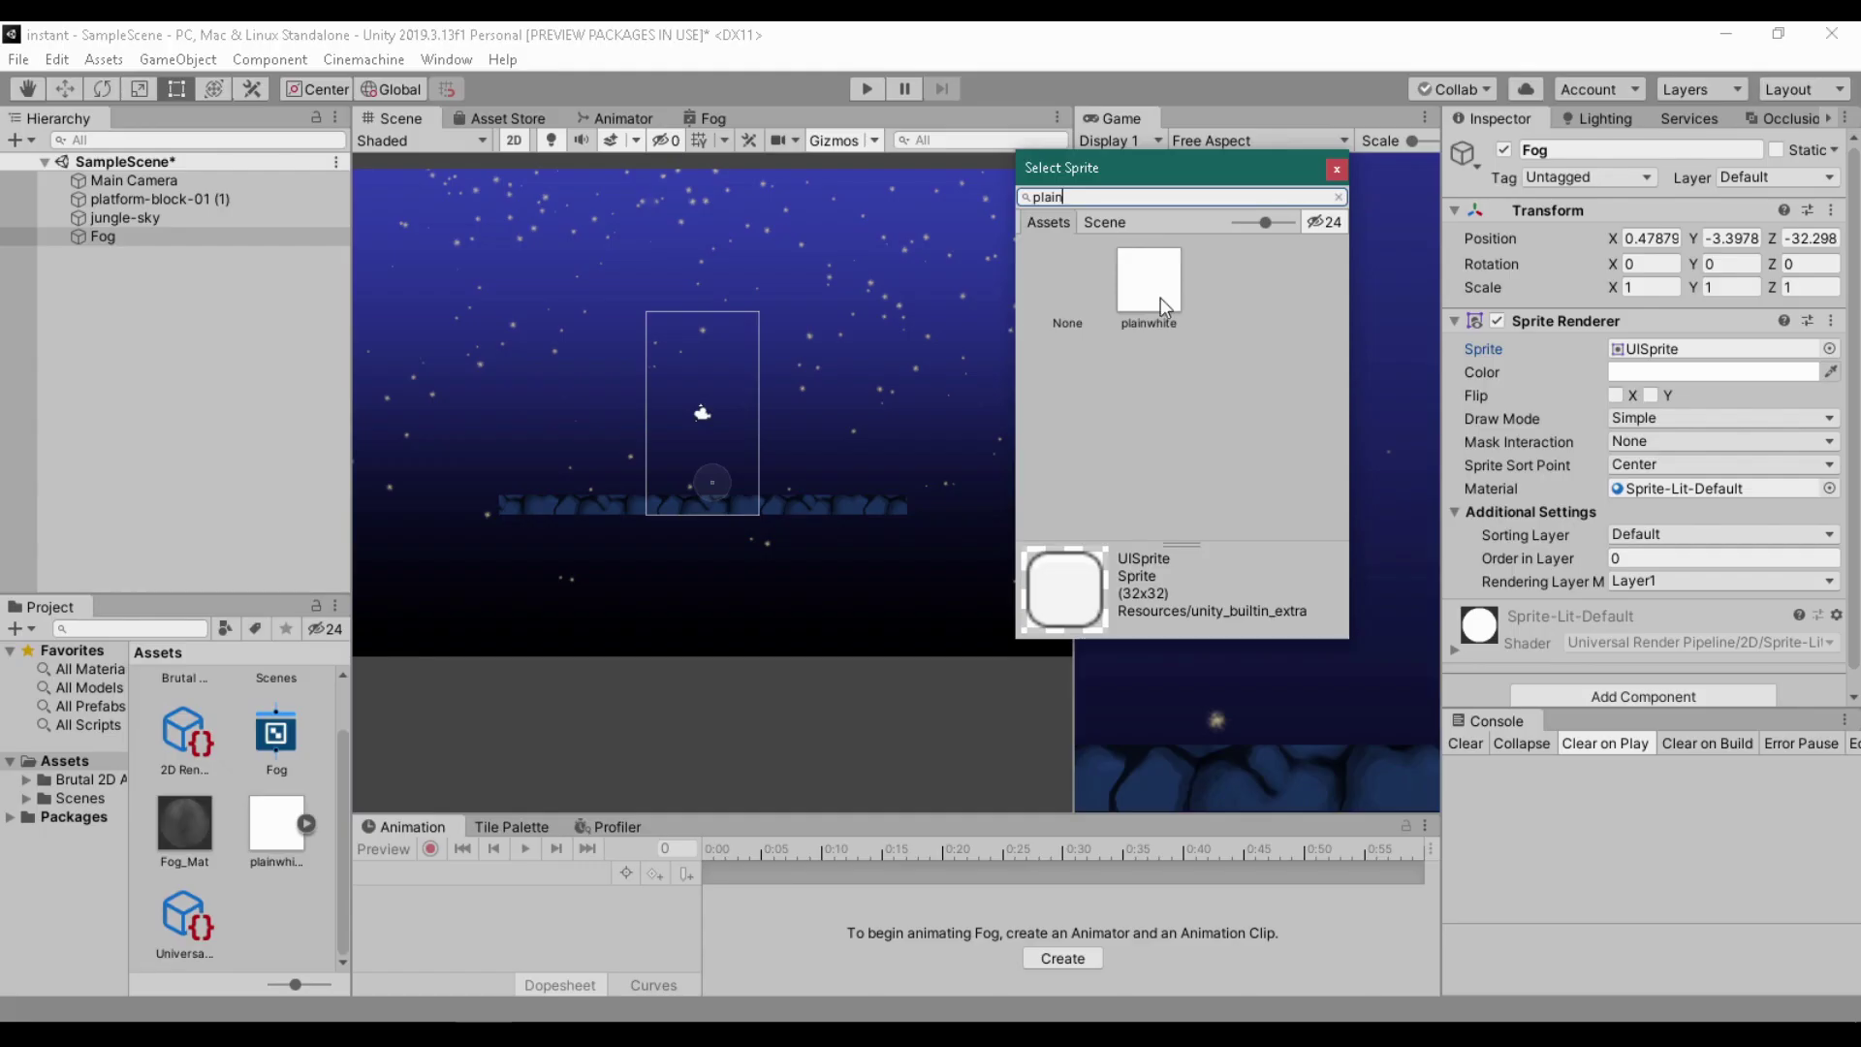
pyautogui.click(1160, 299)
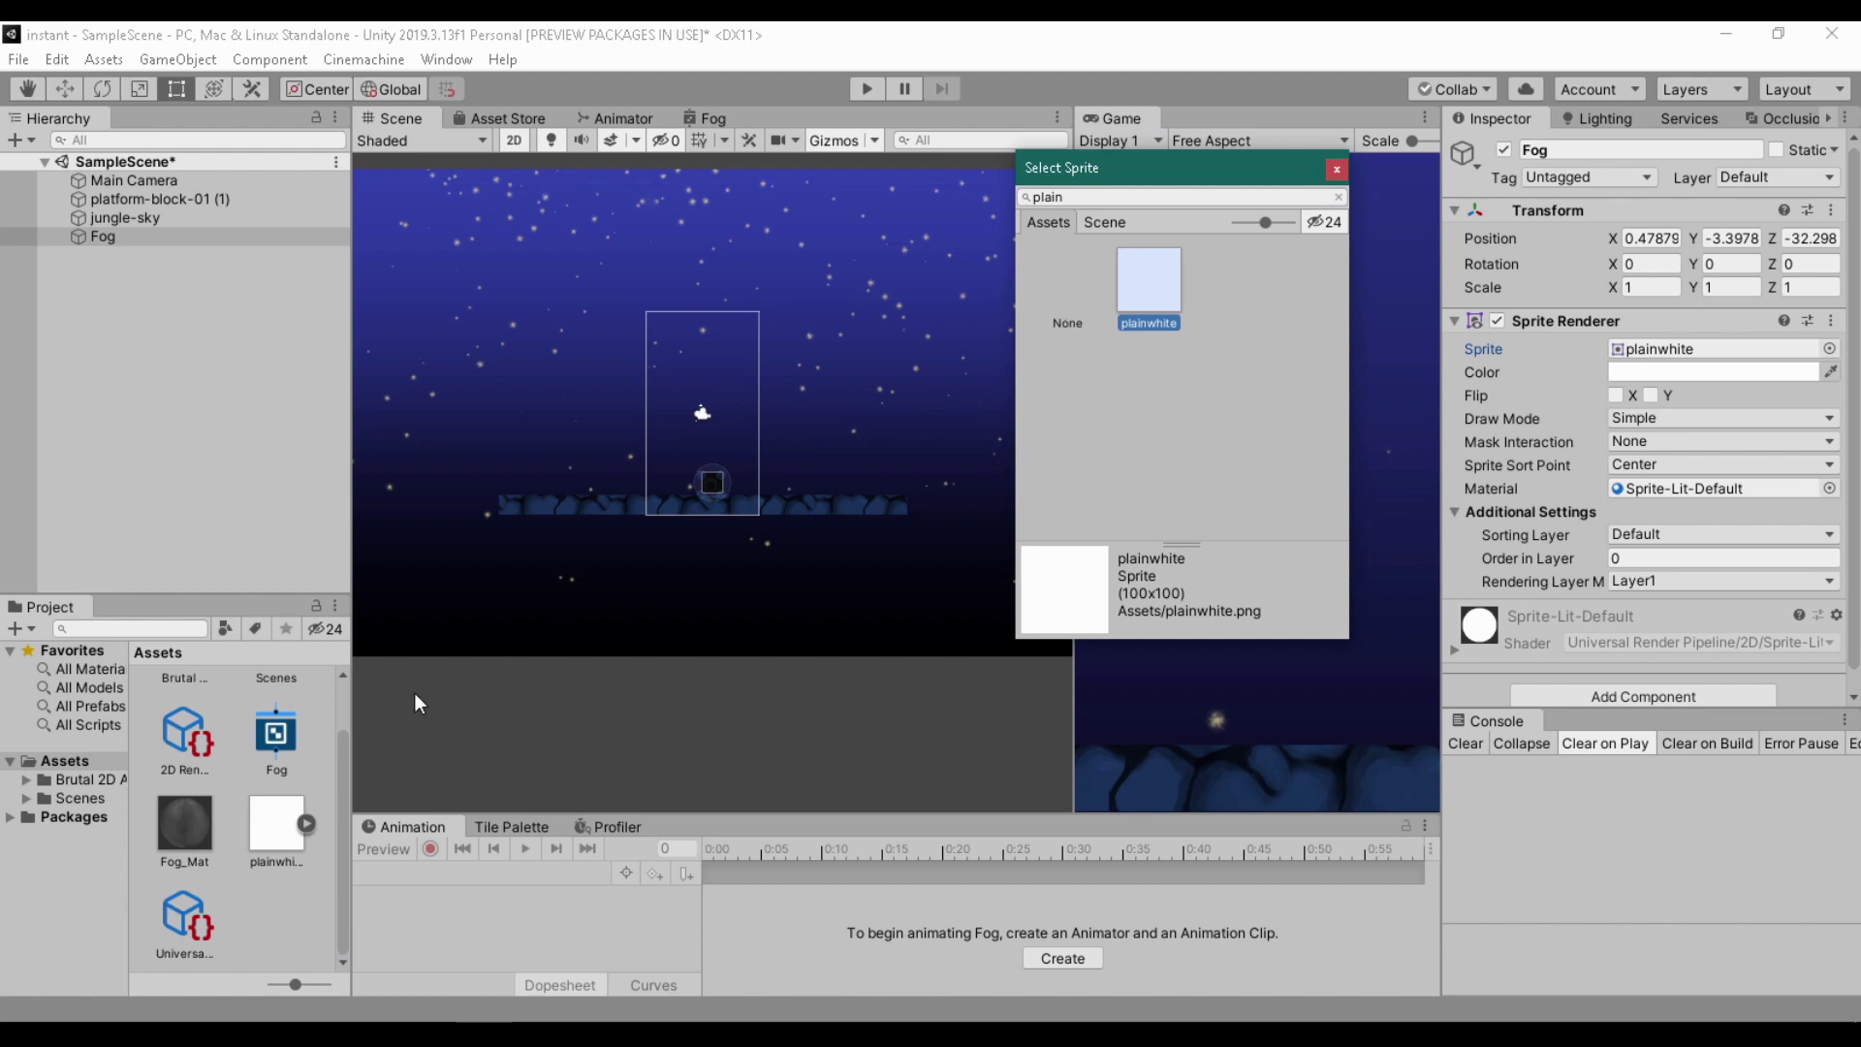
# Step: Set the Fog sprite's order in layer to 1, its position to 0, 0, 0 and its scale to 41 by 24, and assign the Fog_Mat material
pyautogui.click(800, 107)
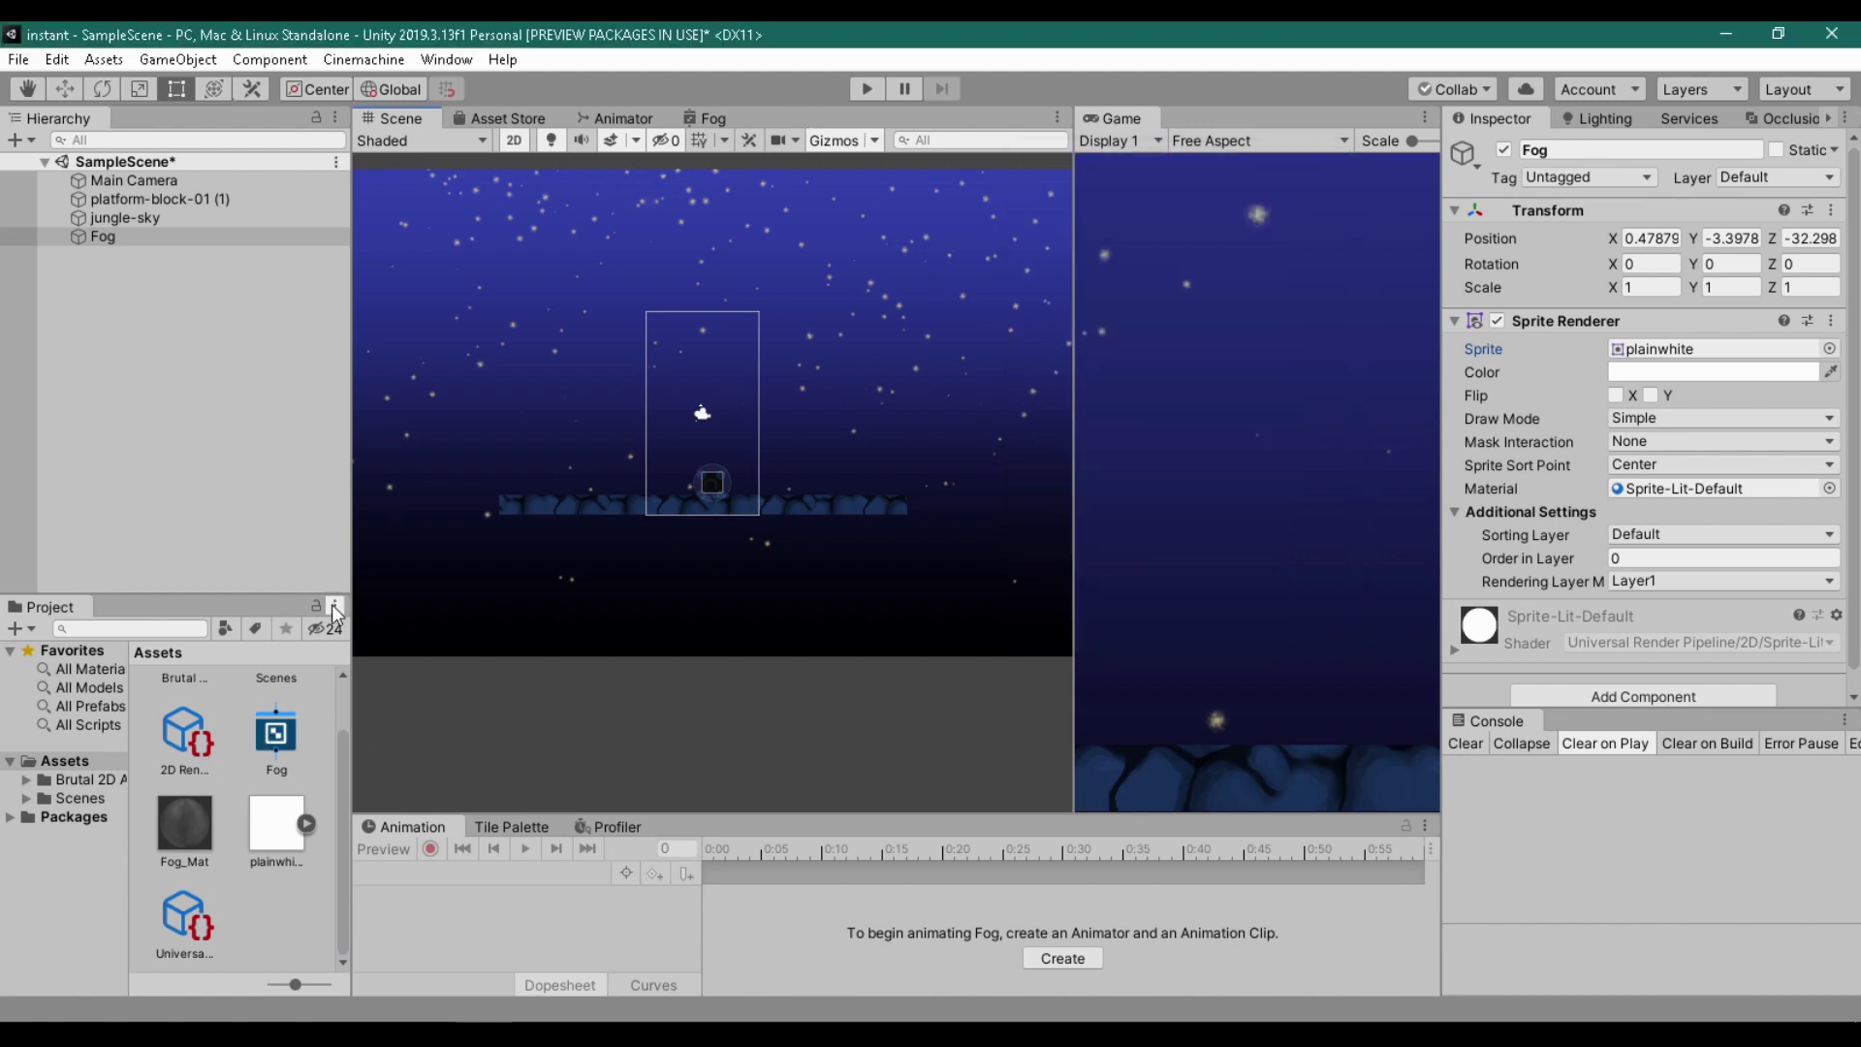
pyautogui.click(1644, 562)
pyautogui.write('1')
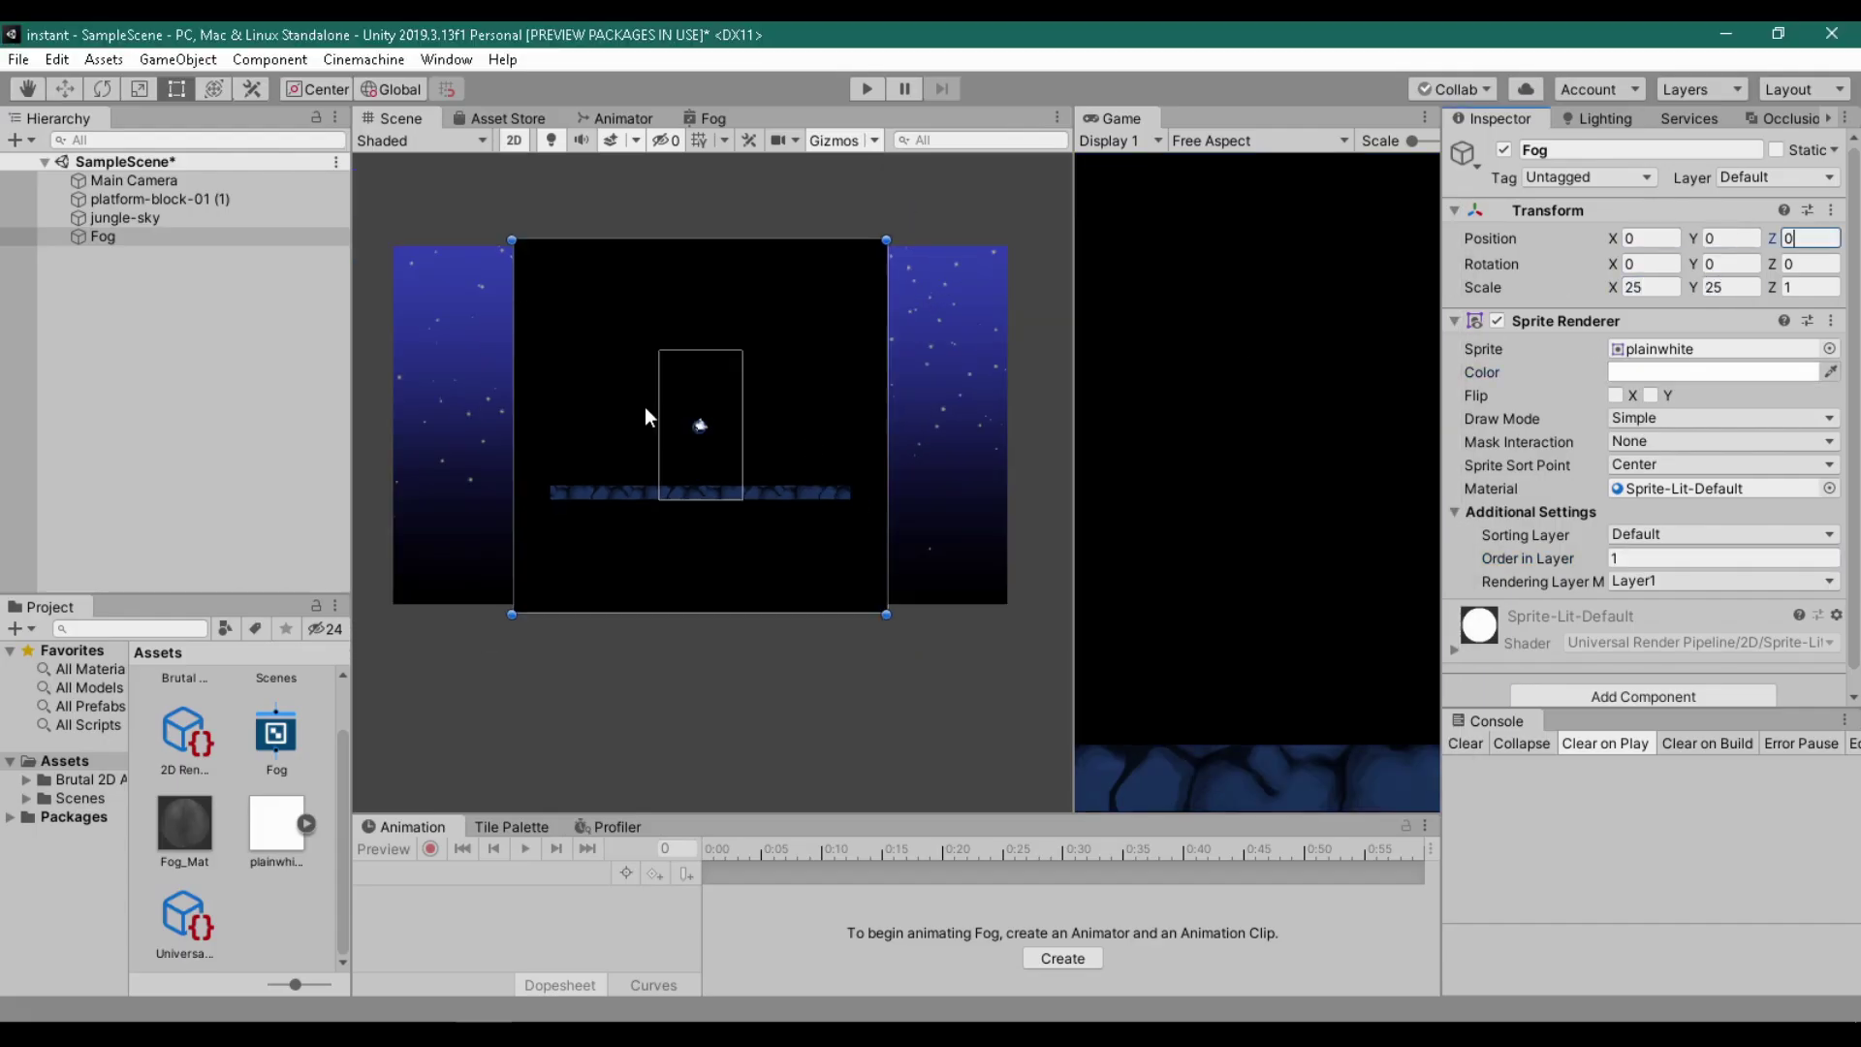
pyautogui.moveTo(1614, 287); pyautogui.dragTo(279, 379)
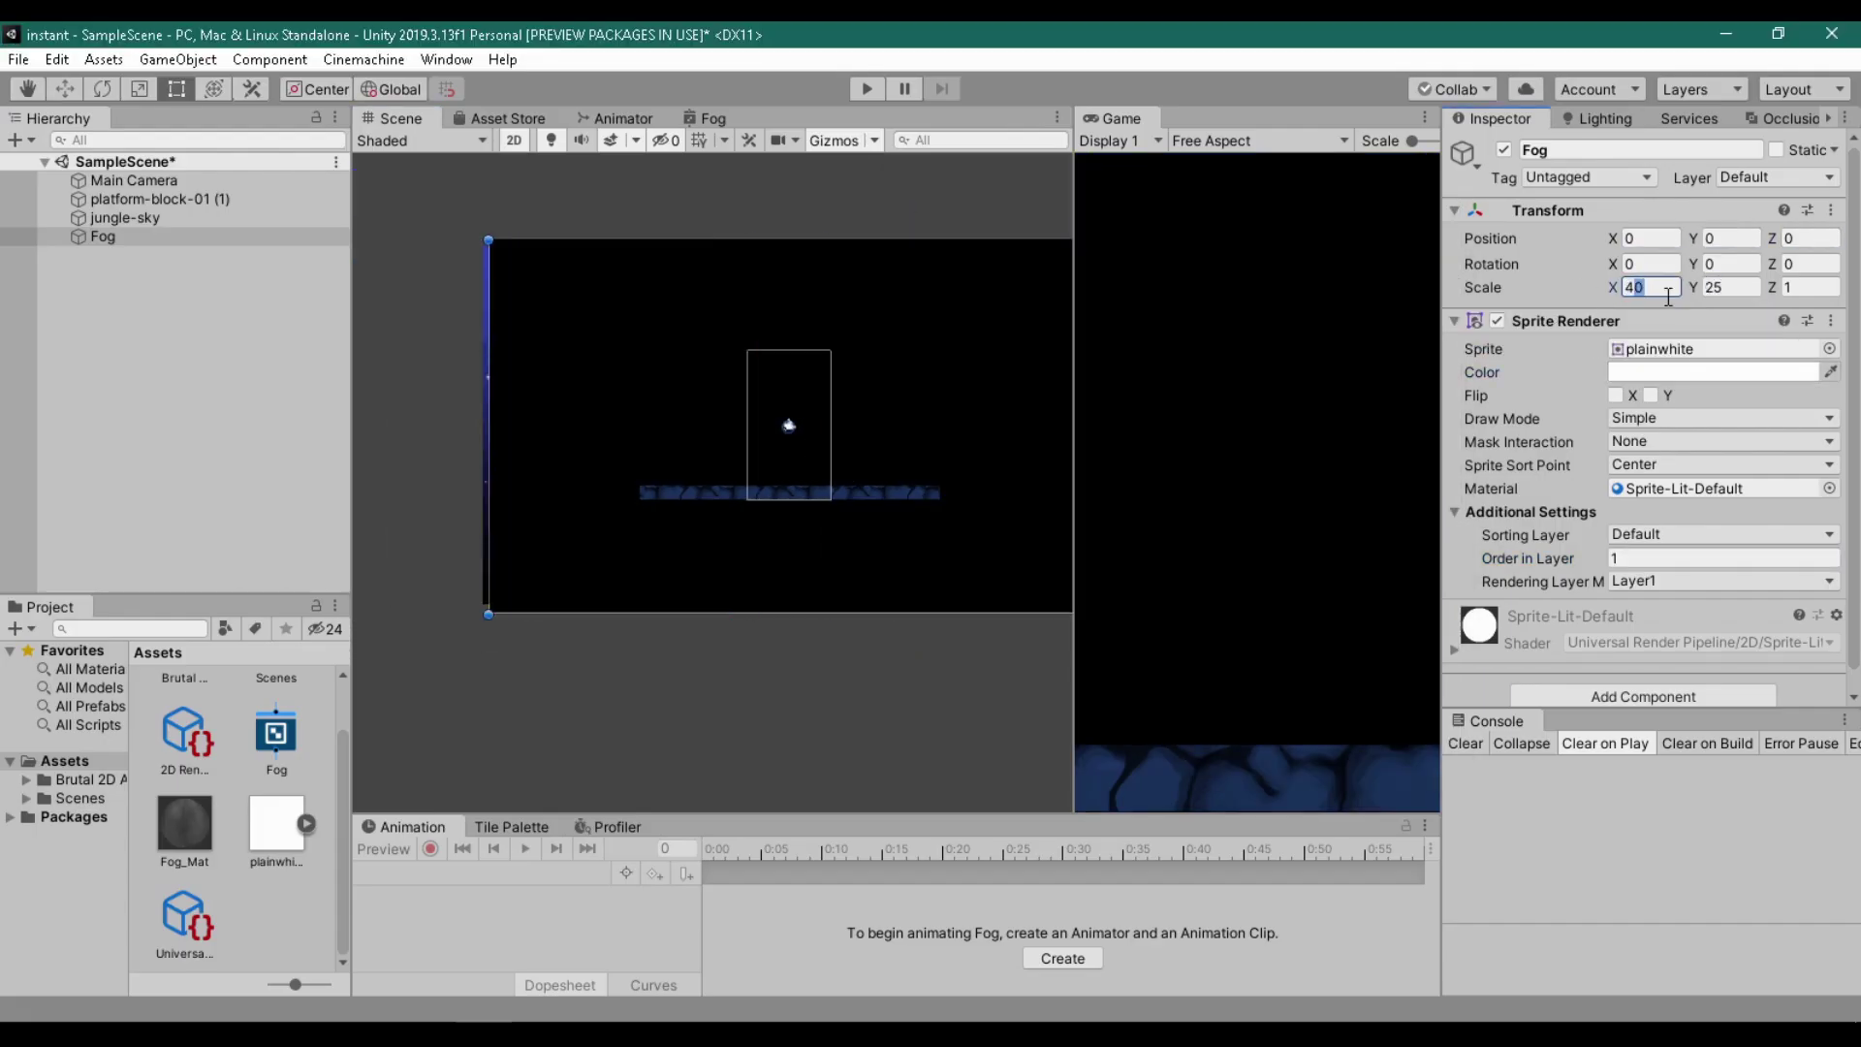
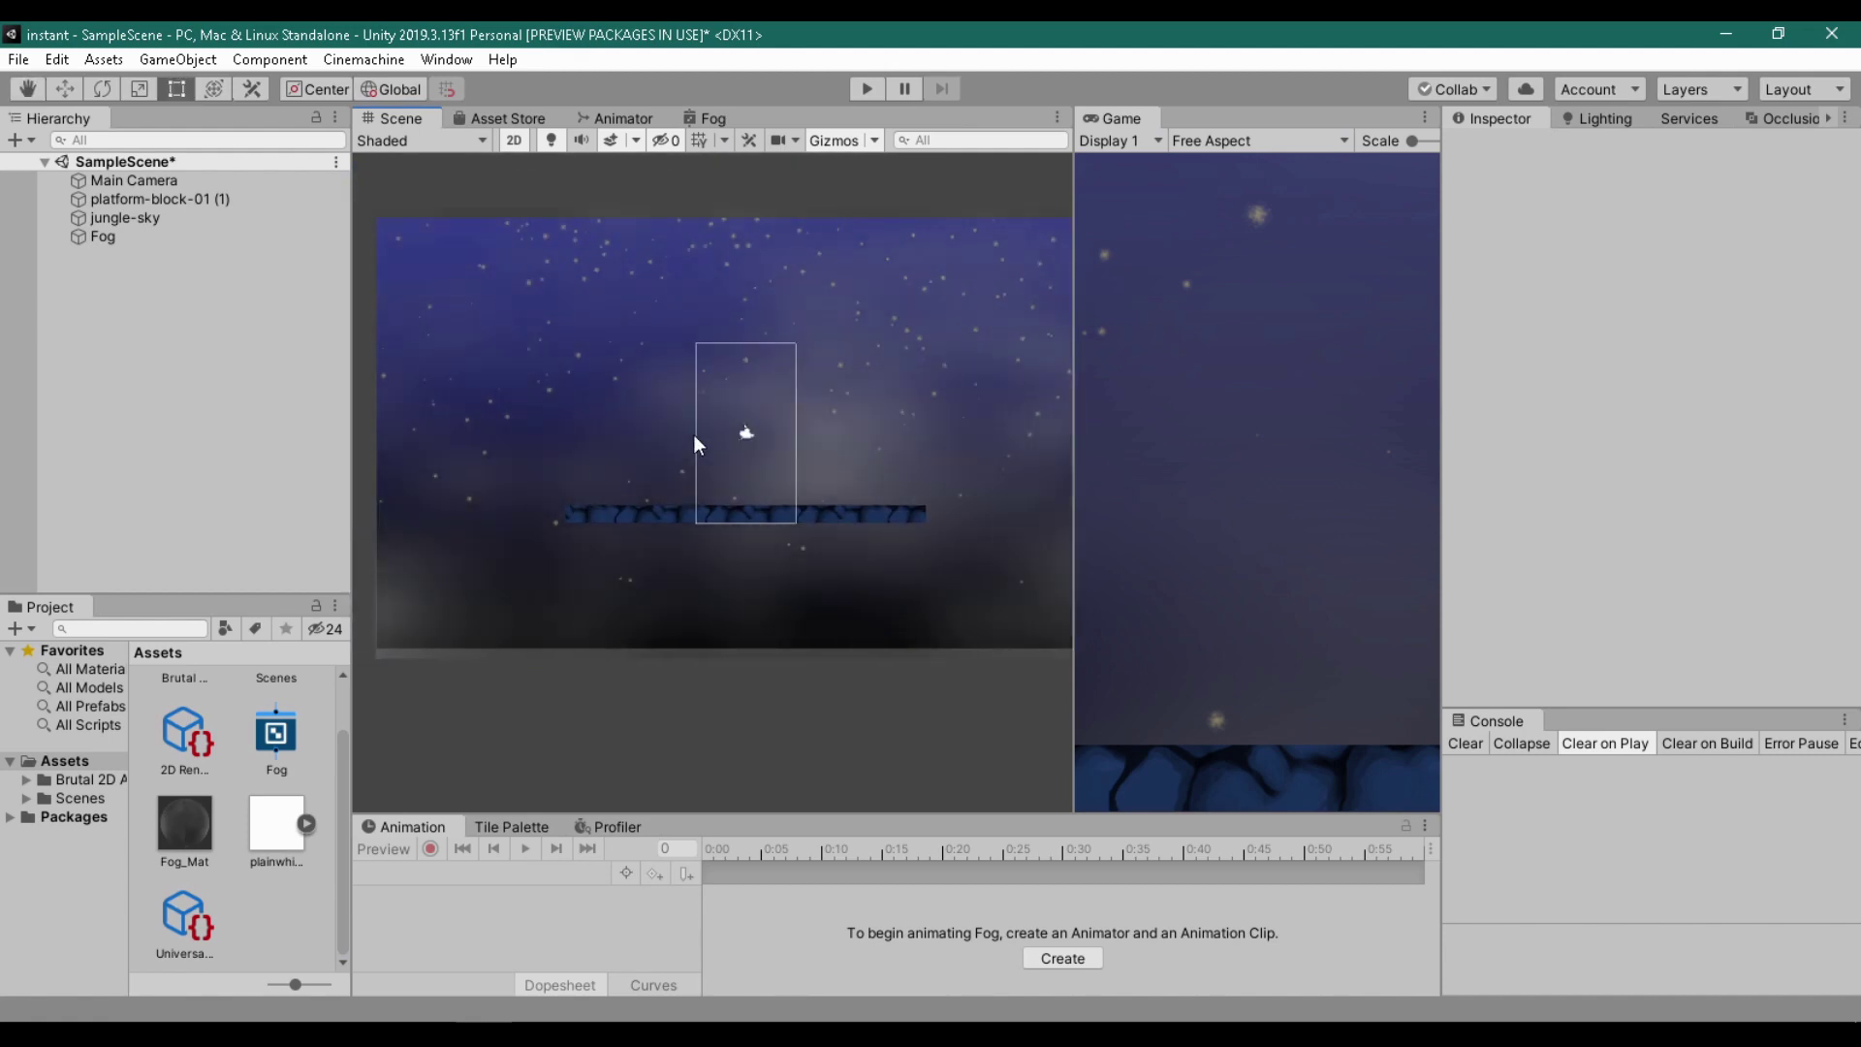
pyautogui.click(469, 275)
pyautogui.click(1730, 287)
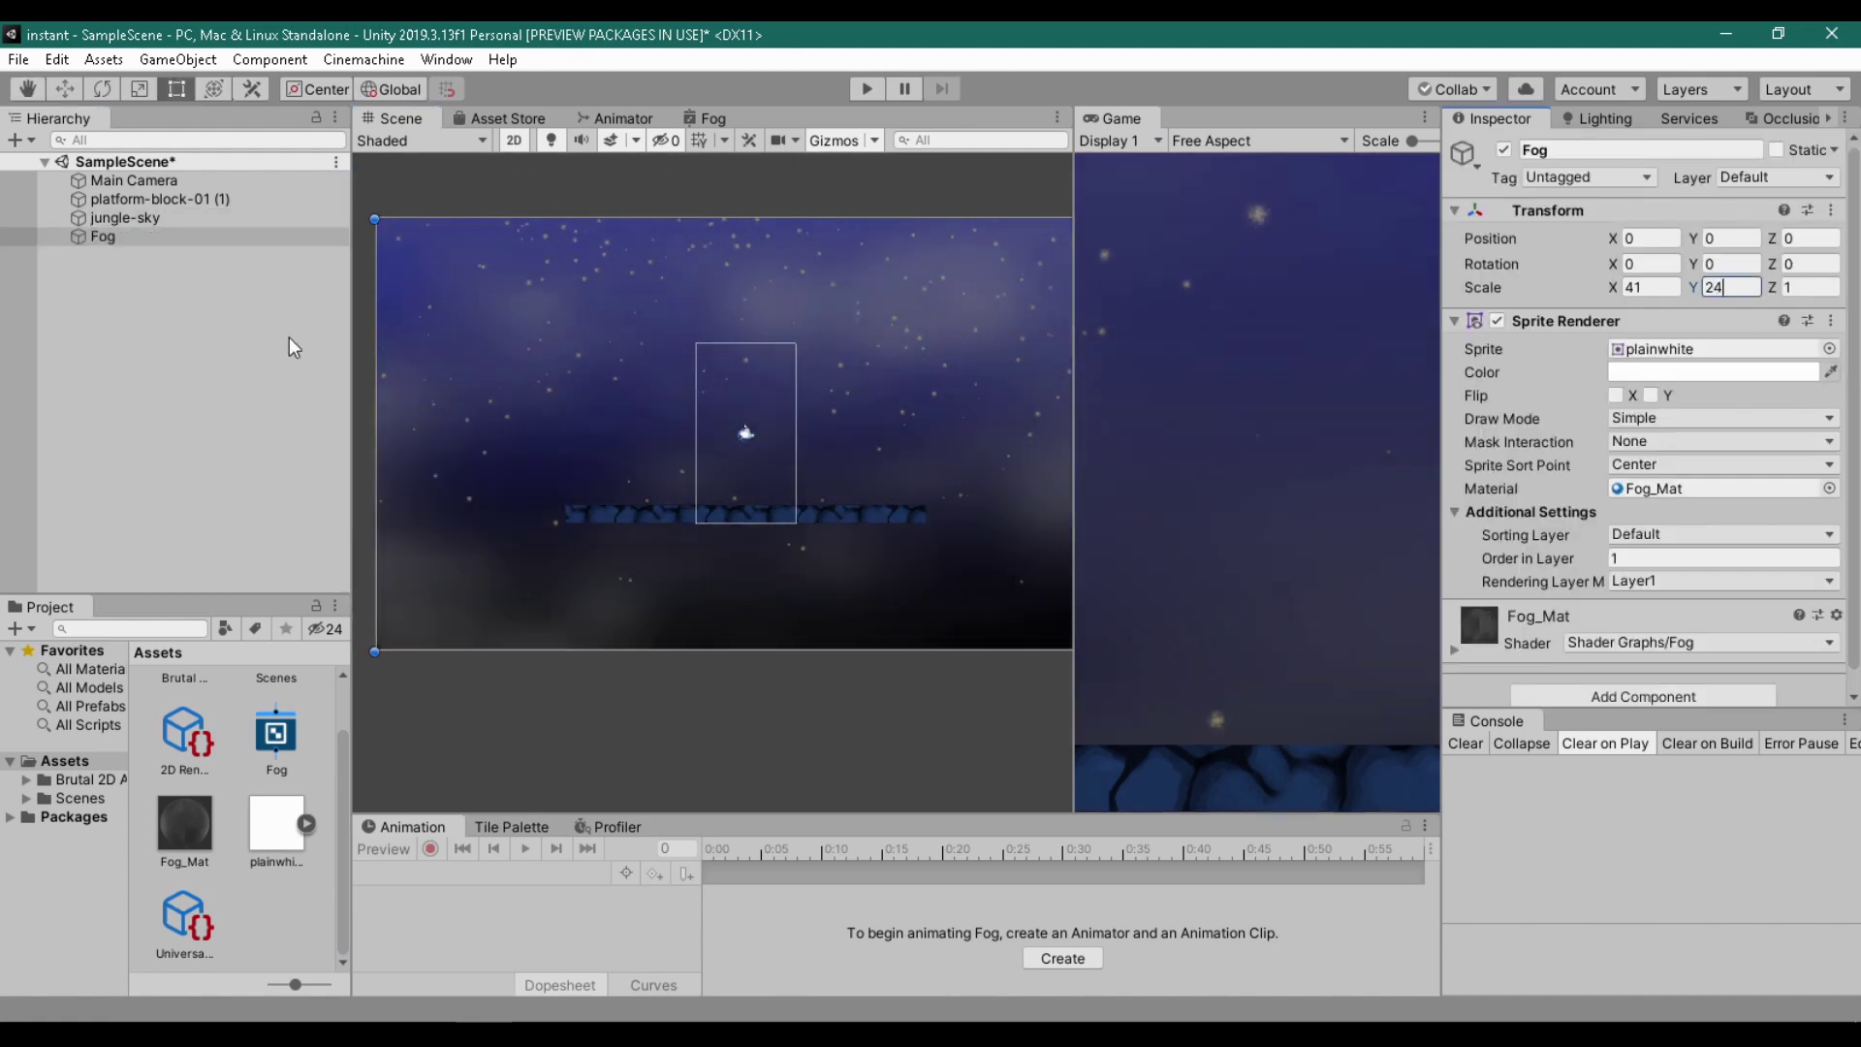
pyautogui.click(289, 335)
# Step: Set Fog_Mat's Fog Speed X value to 0.1 in the Fog object's material properties
pyautogui.click(102, 237)
pyautogui.click(1518, 648)
pyautogui.scroll(-5, 1516, 647)
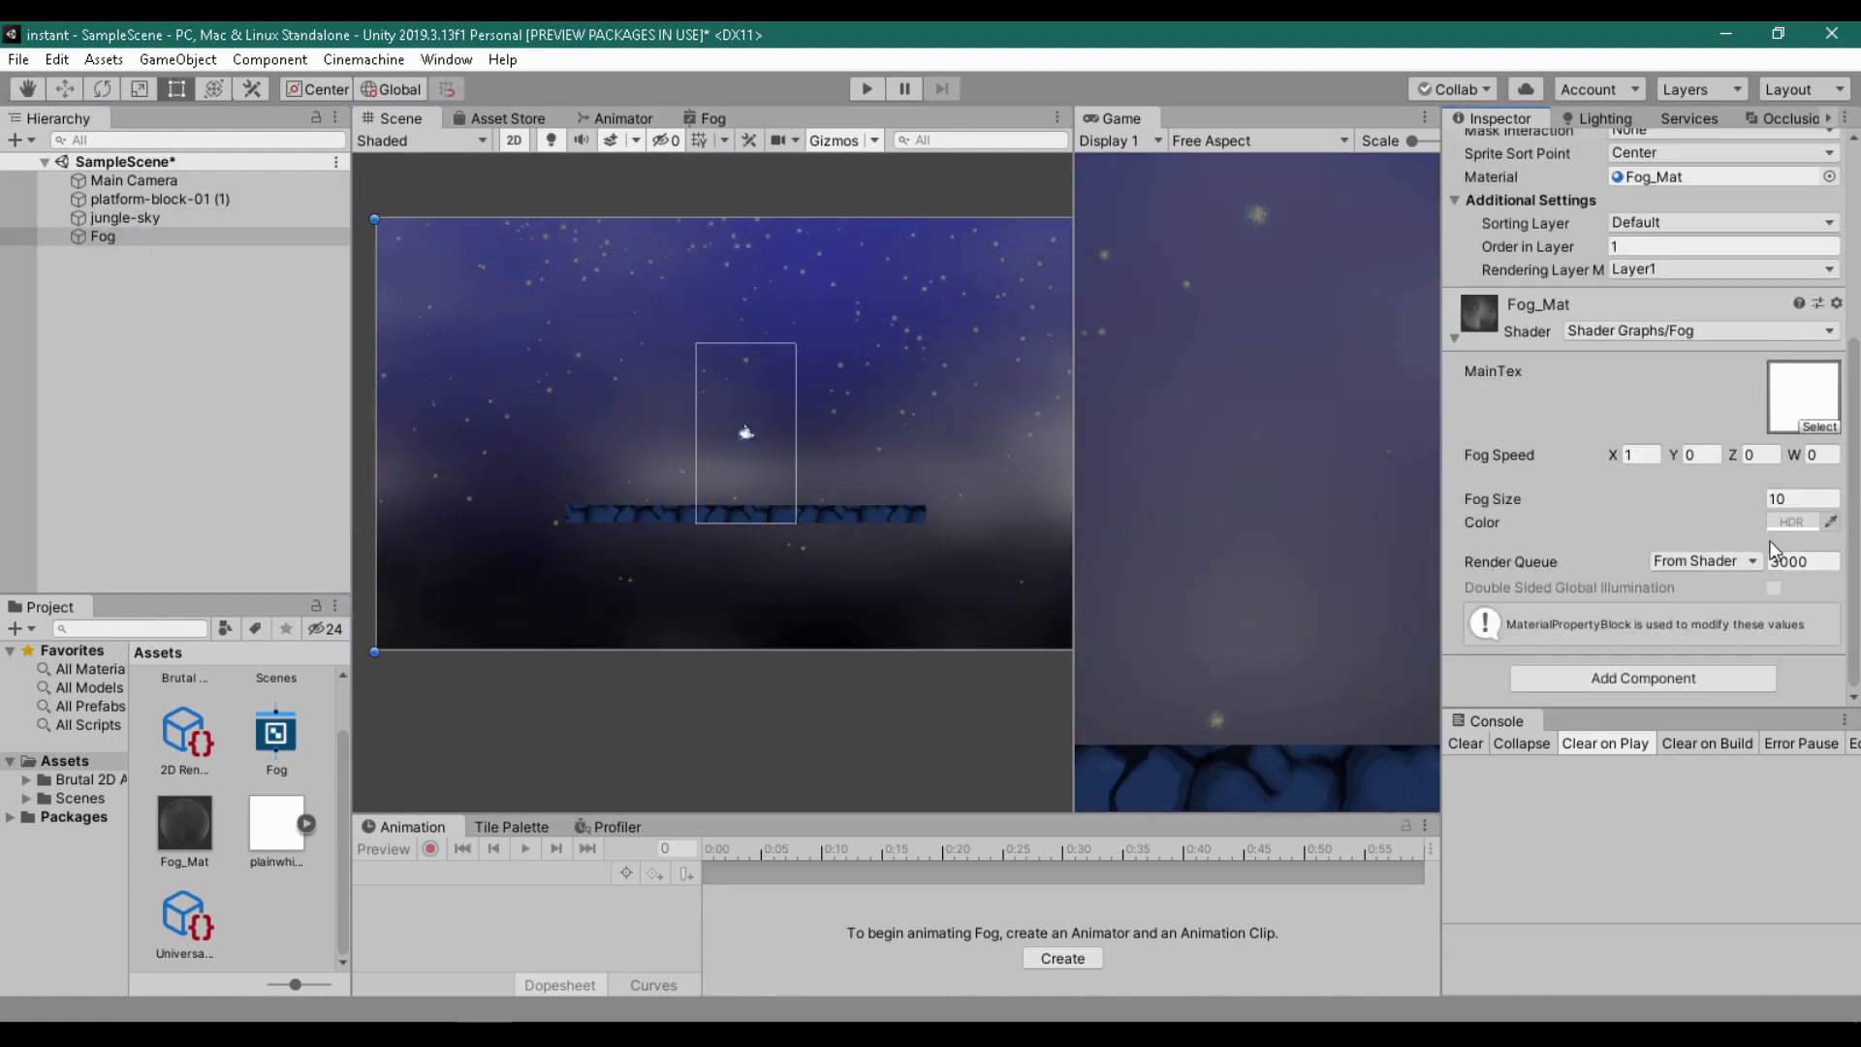
pyautogui.click(1640, 454)
pyautogui.write('0.1')
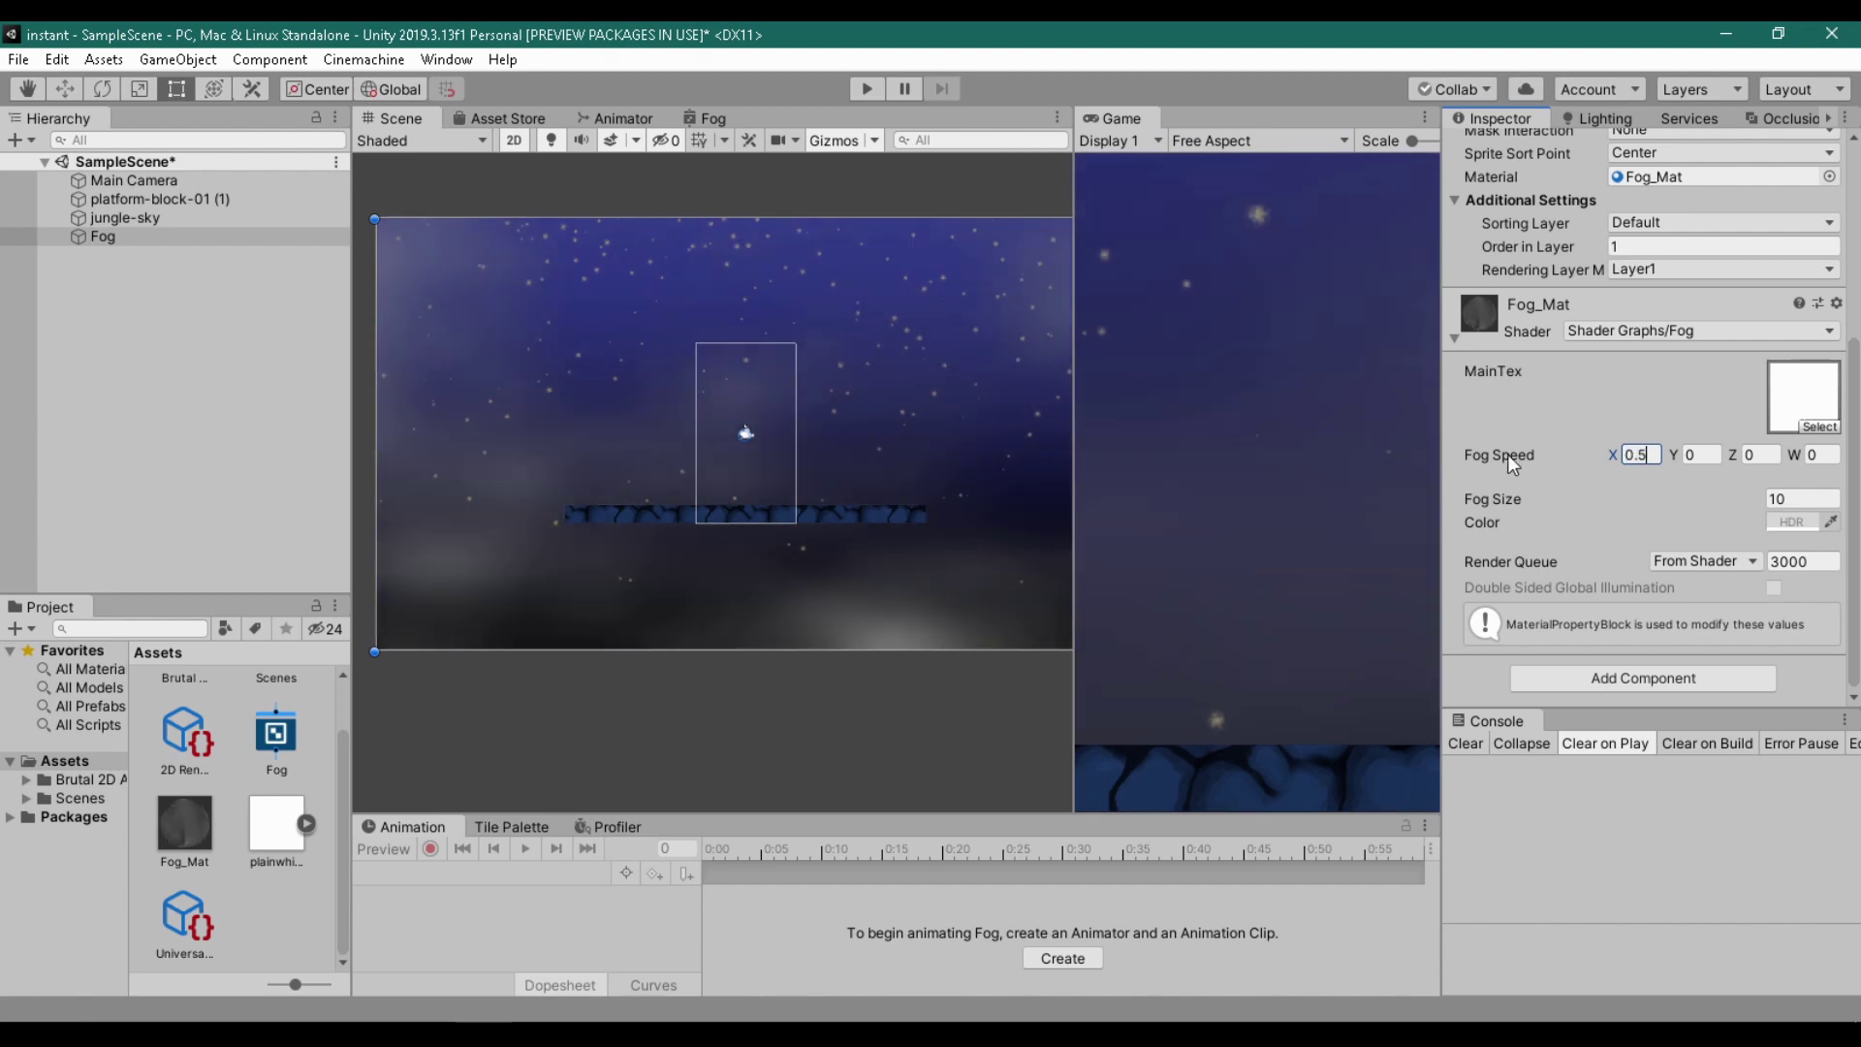
# Step: Try a Fog Size of 100 on Fog_Mat and set it back to 10
pyautogui.click(1793, 498)
pyautogui.write('0')
pyautogui.write('100')
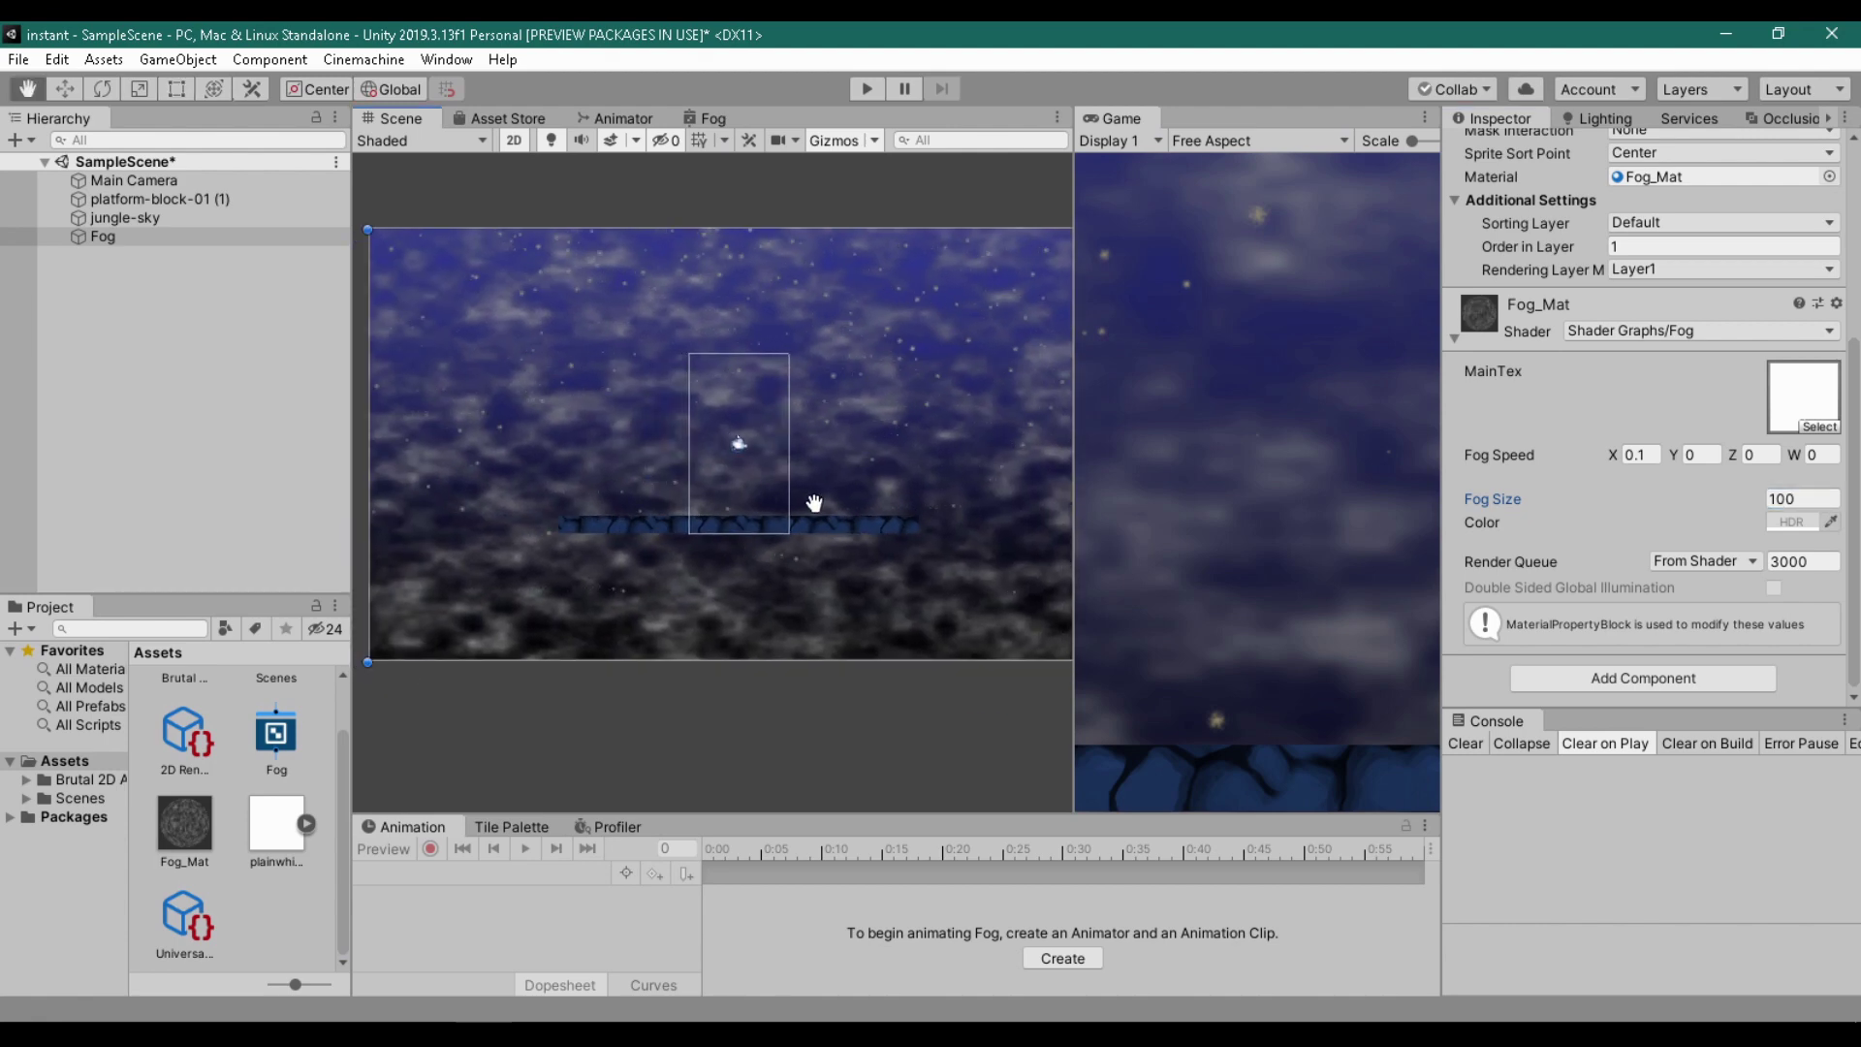
pyautogui.press('BackSpace')
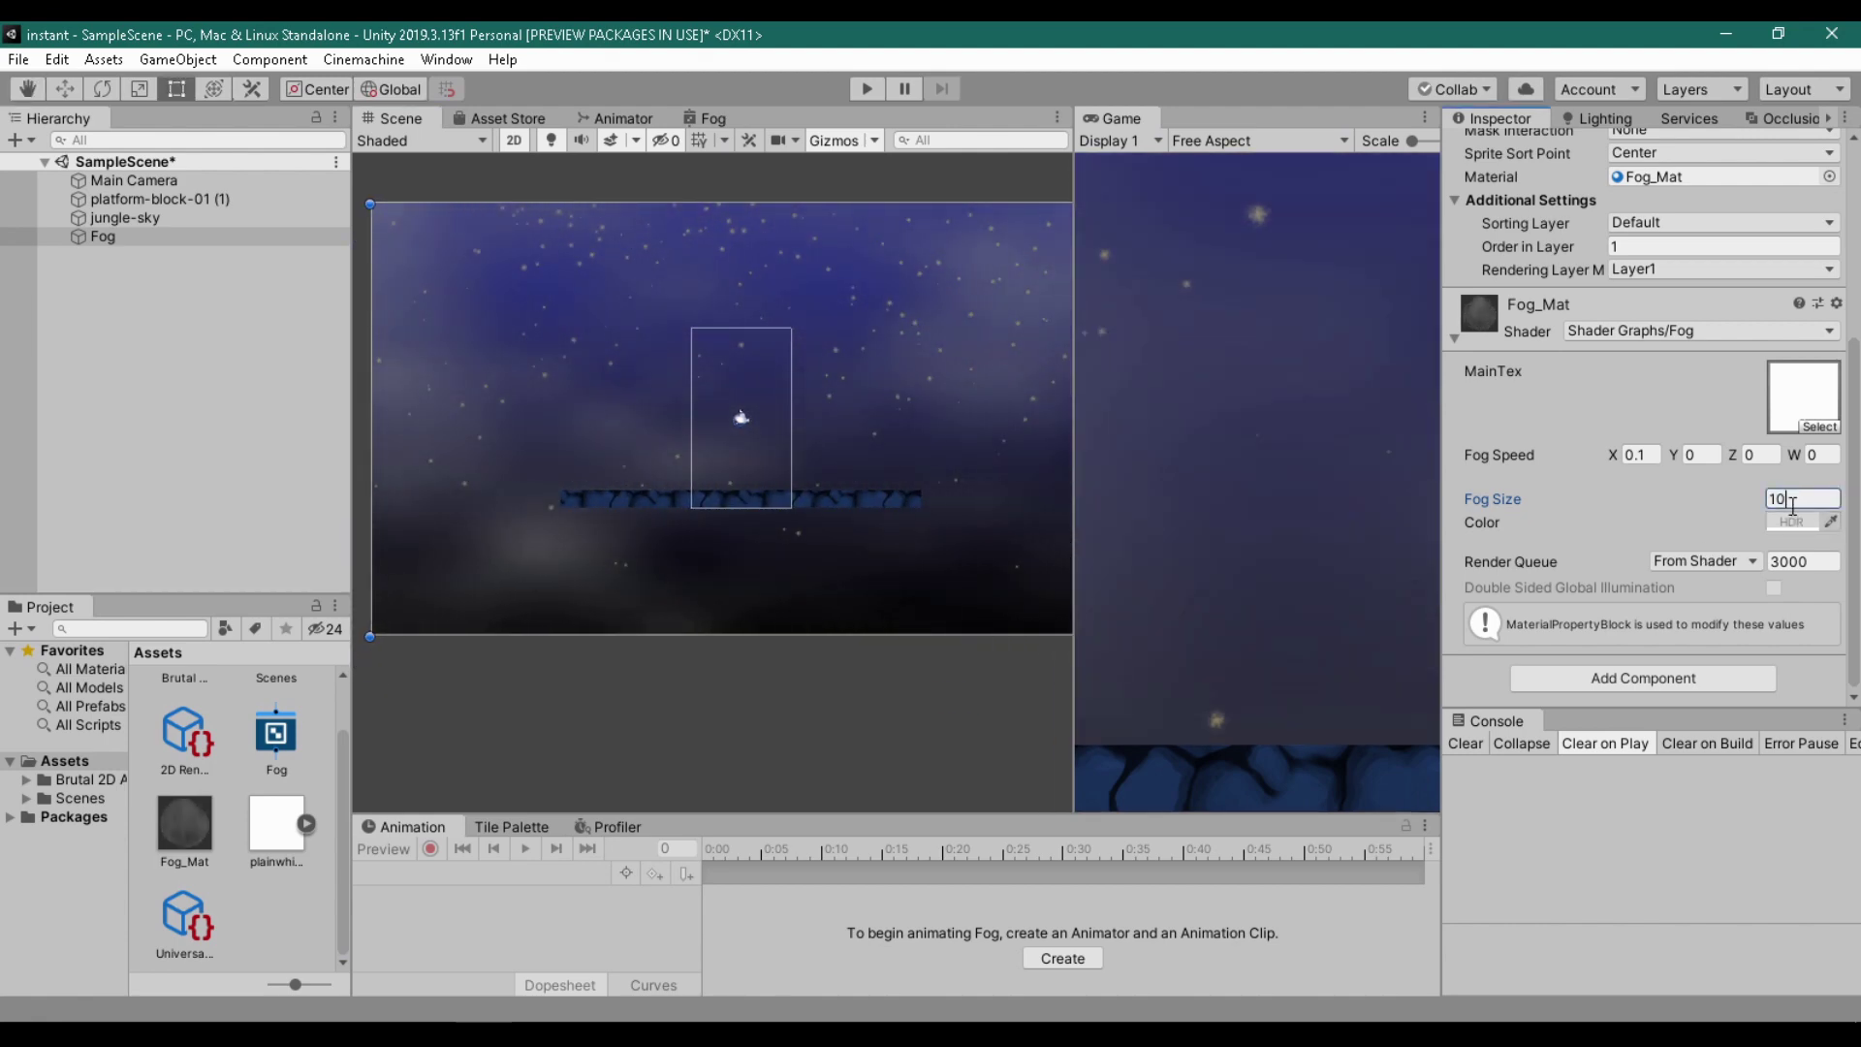
# Step: Set Fog_Mat's HDR color to a saturated blue with RGB 0, 128, 255 at intensity 0
pyautogui.click(1789, 521)
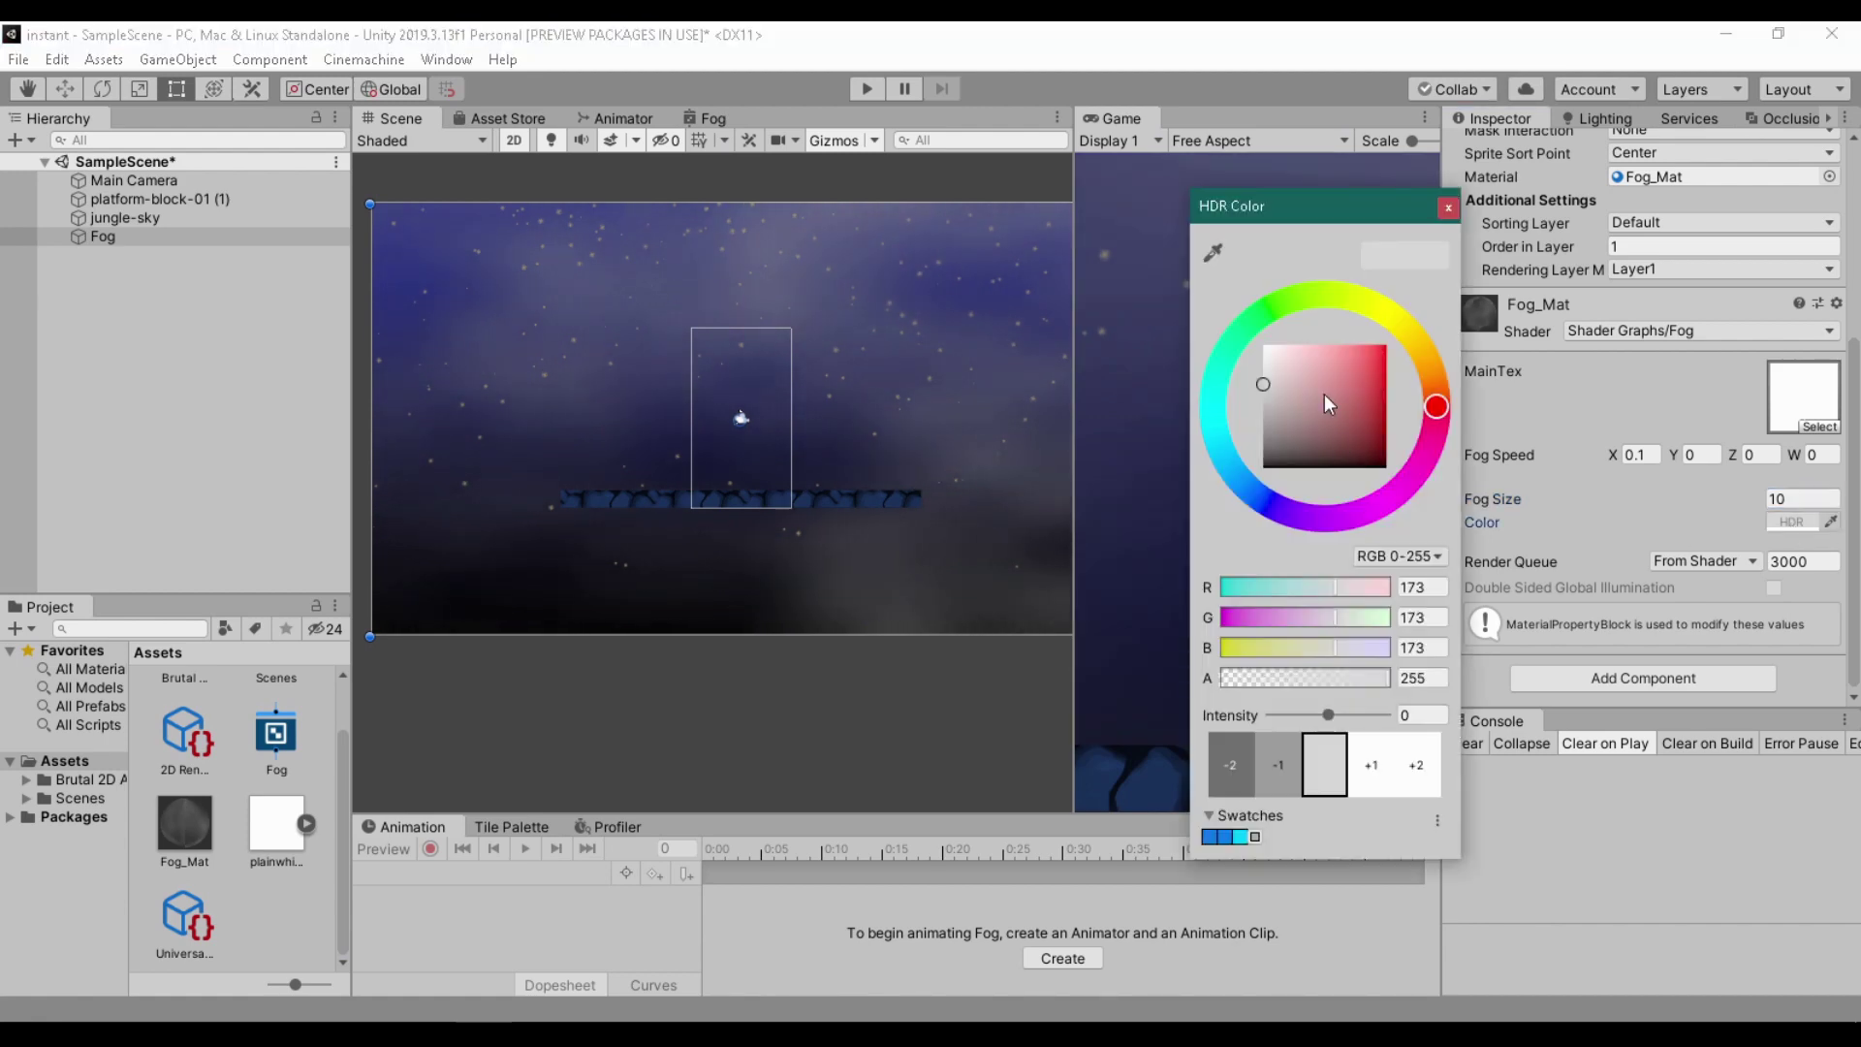
pyautogui.click(1324, 393)
pyautogui.click(1263, 344)
pyautogui.moveTo(1328, 715); pyautogui.dragTo(1340, 714)
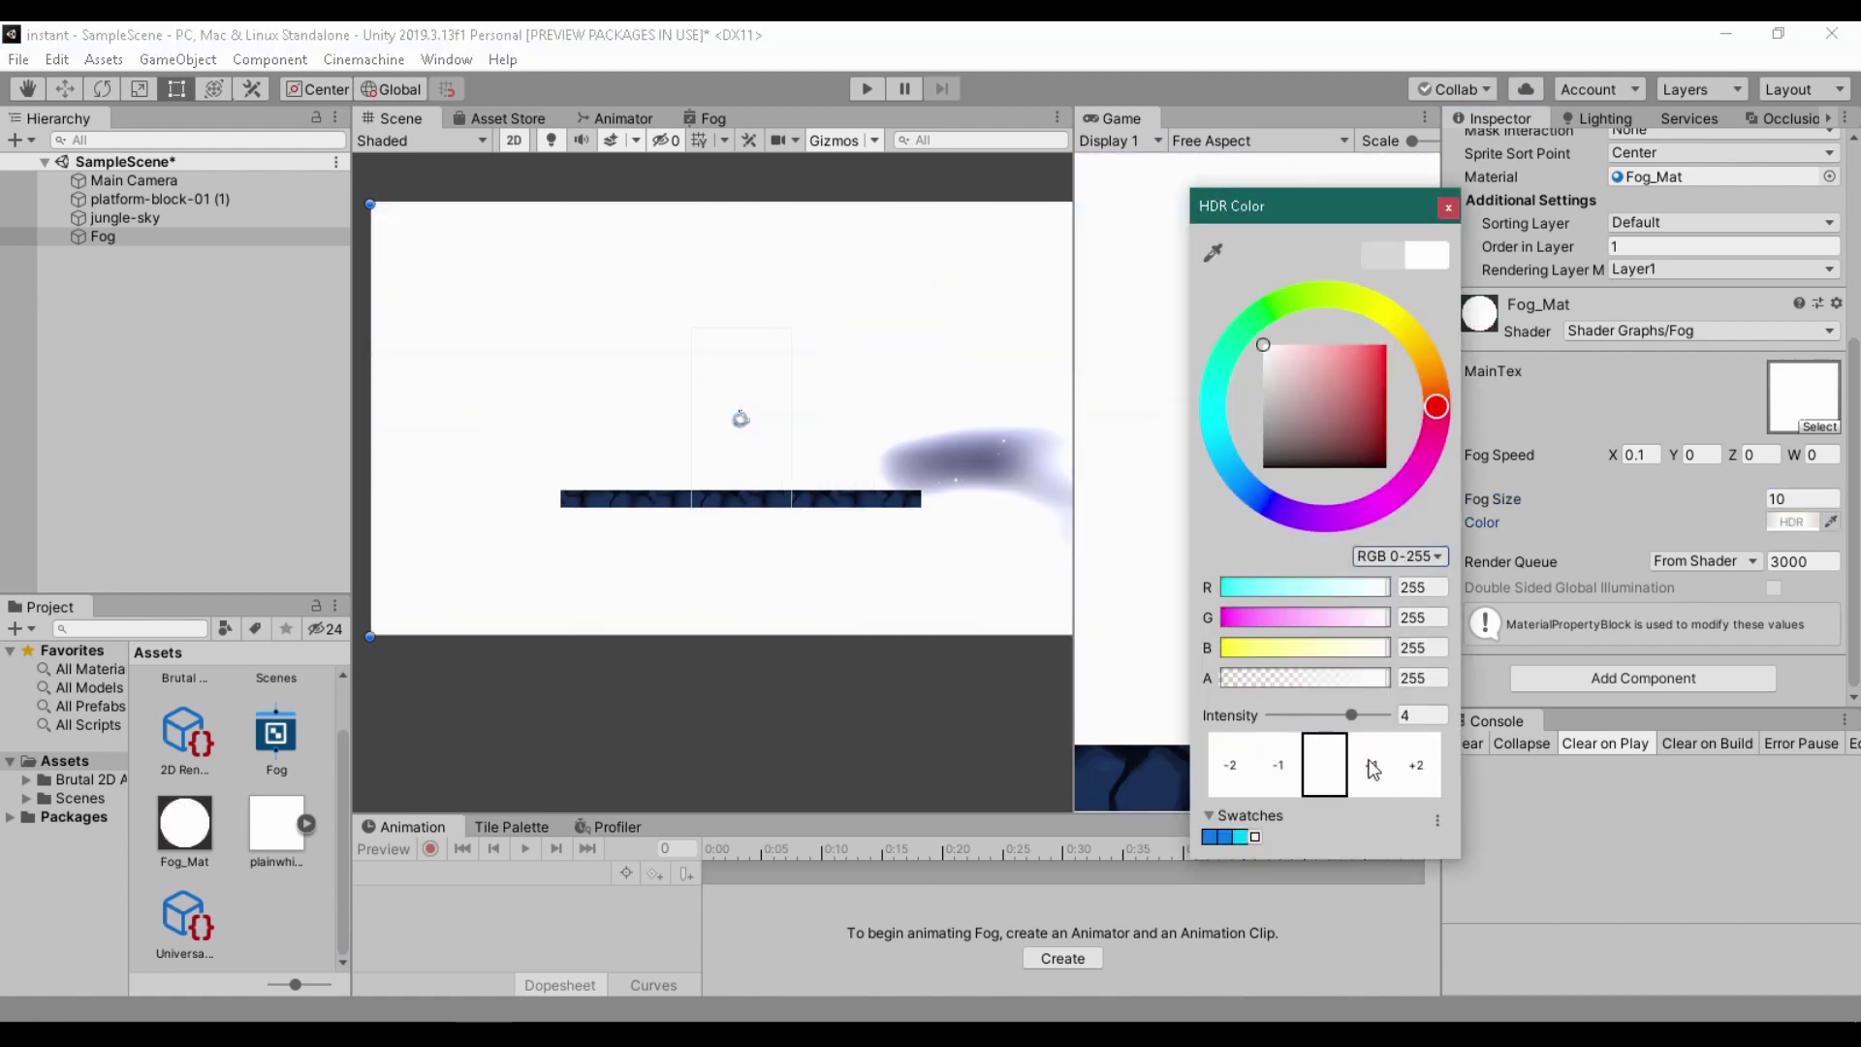
pyautogui.click(1282, 771)
pyautogui.click(1281, 770)
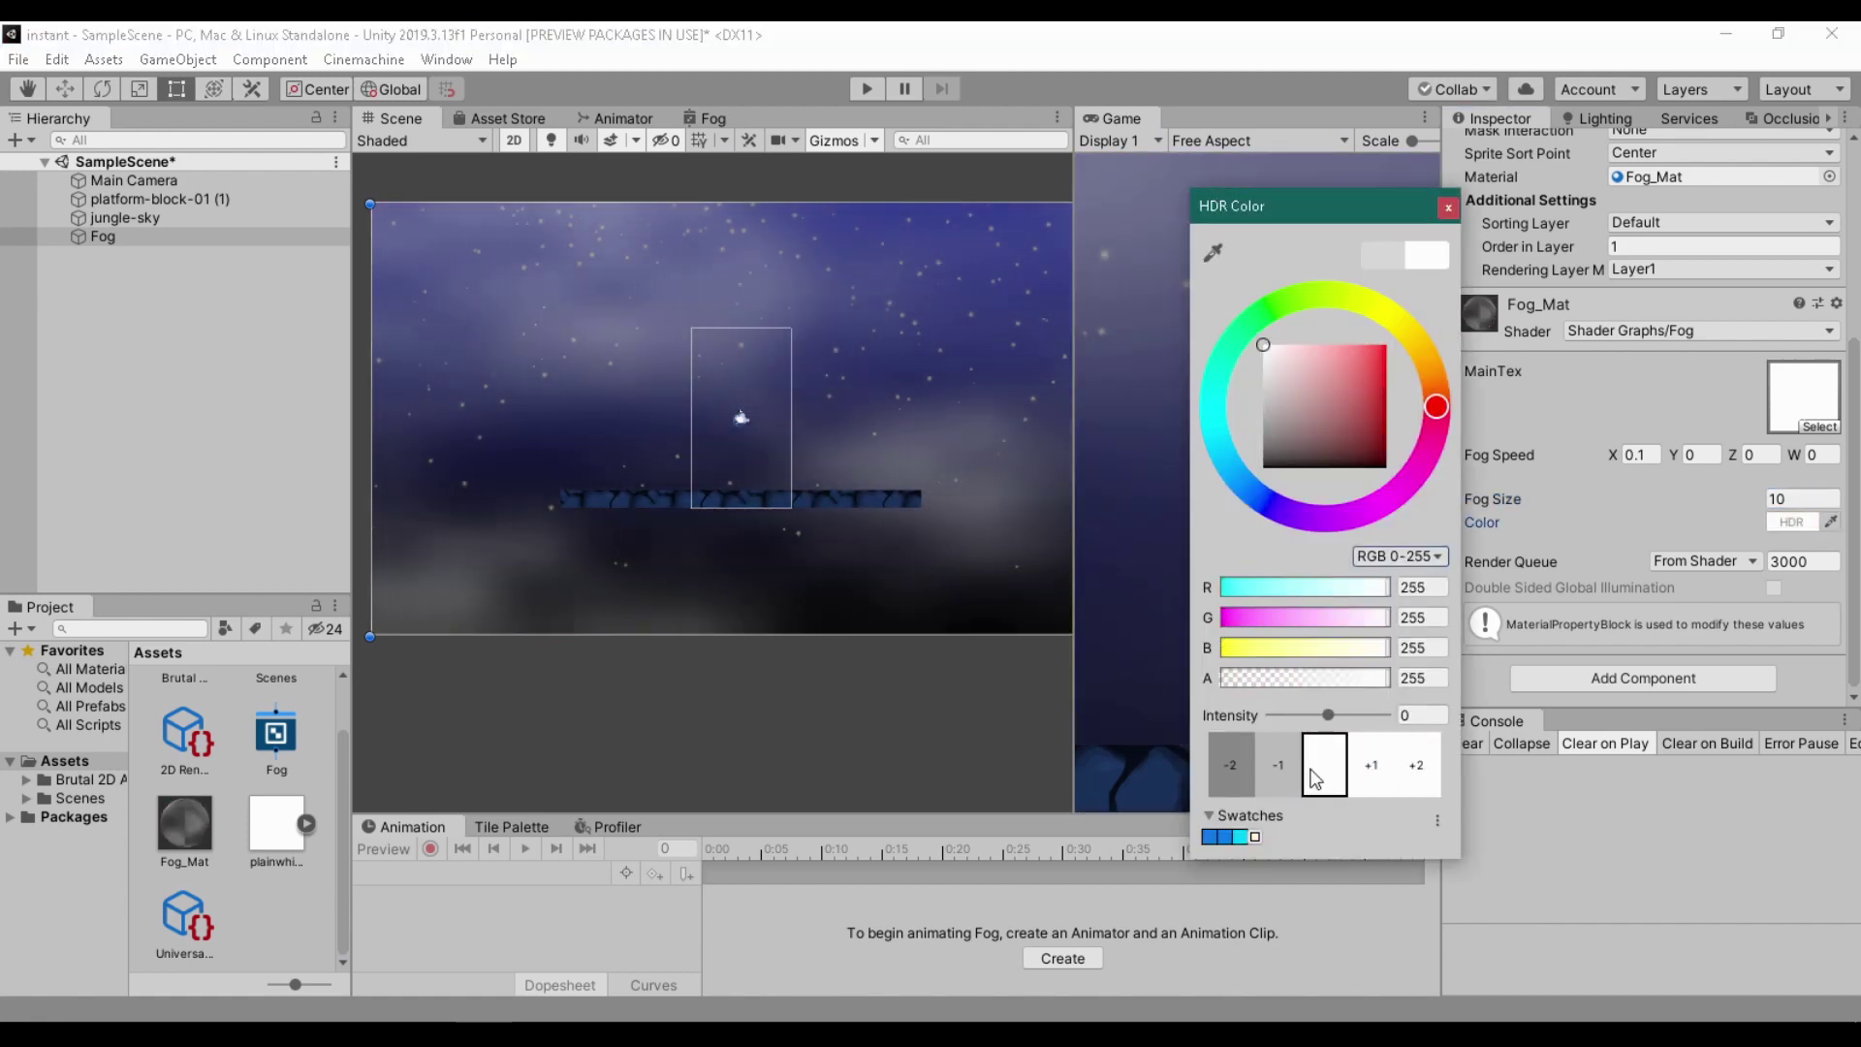
pyautogui.click(1228, 462)
pyautogui.click(1386, 344)
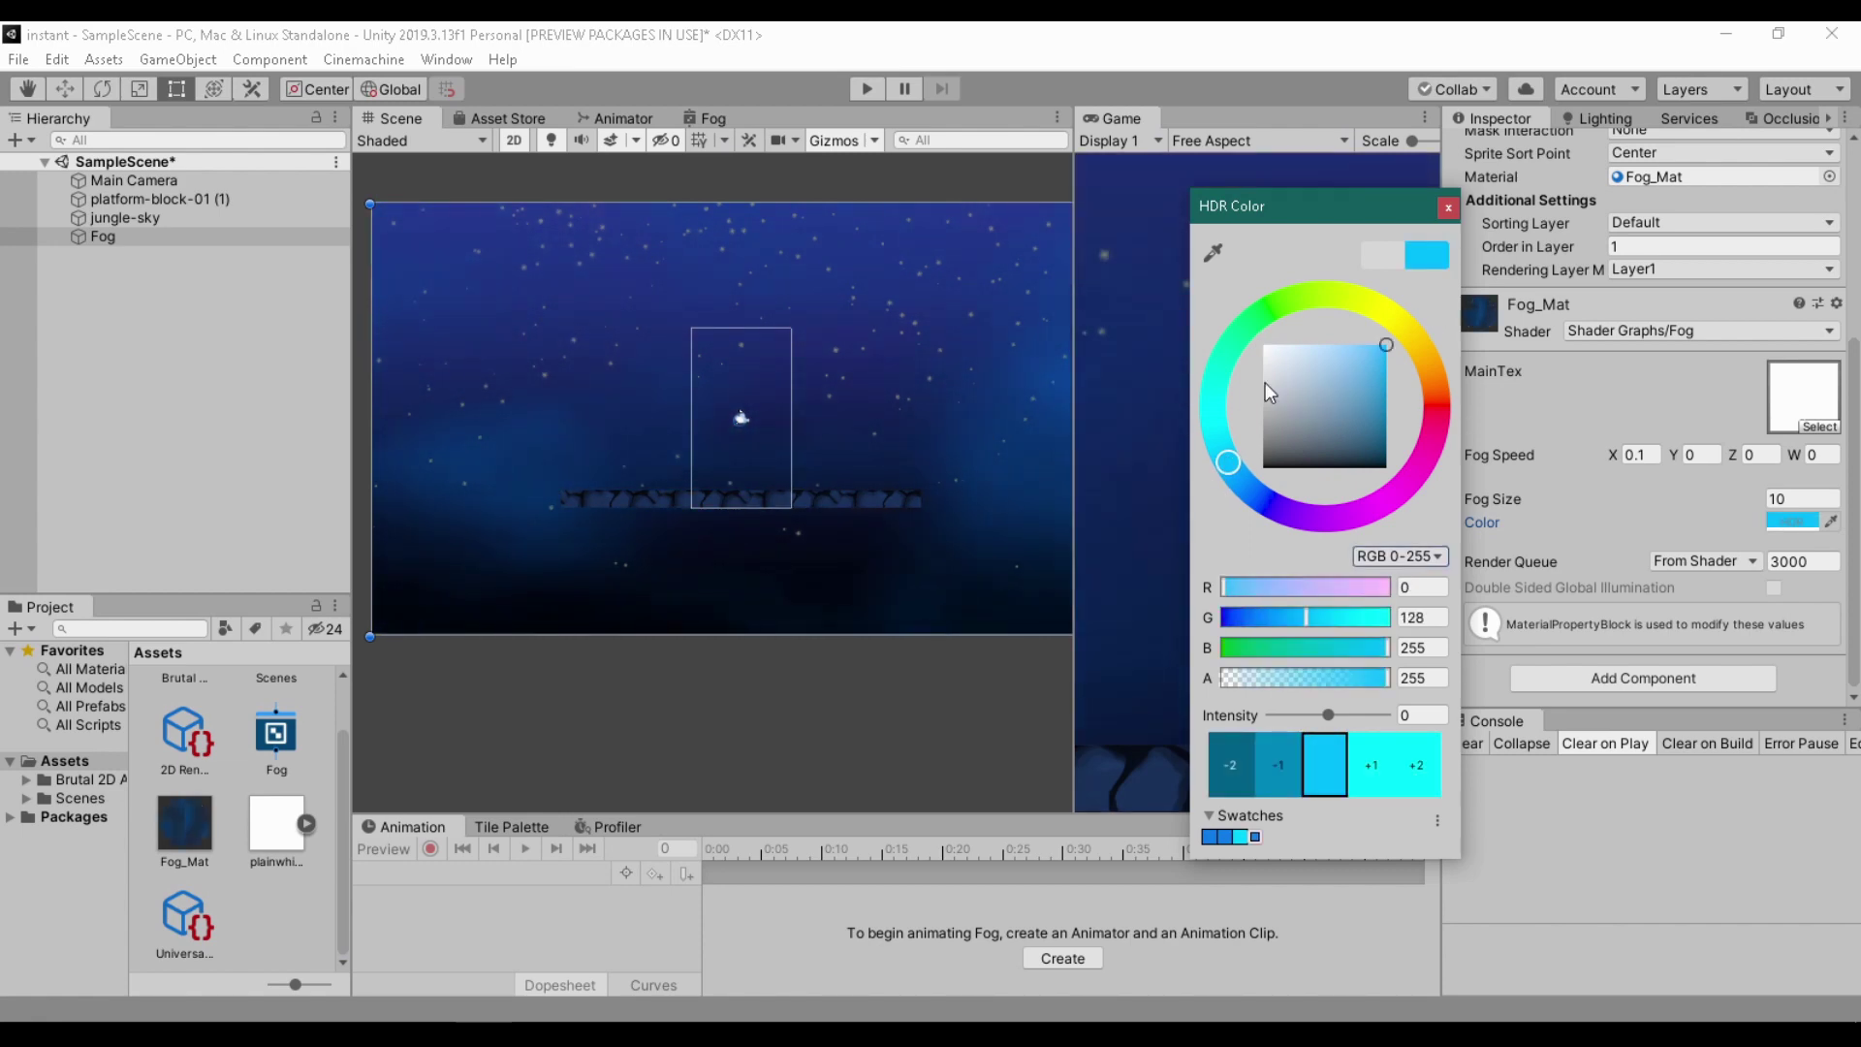
pyautogui.click(924, 451)
# Step: Widen the Game view, run the scene to preview the blue moving fog, and stop play mode
pyautogui.moveTo(1074, 178); pyautogui.dragTo(585, 174)
pyautogui.click(868, 92)
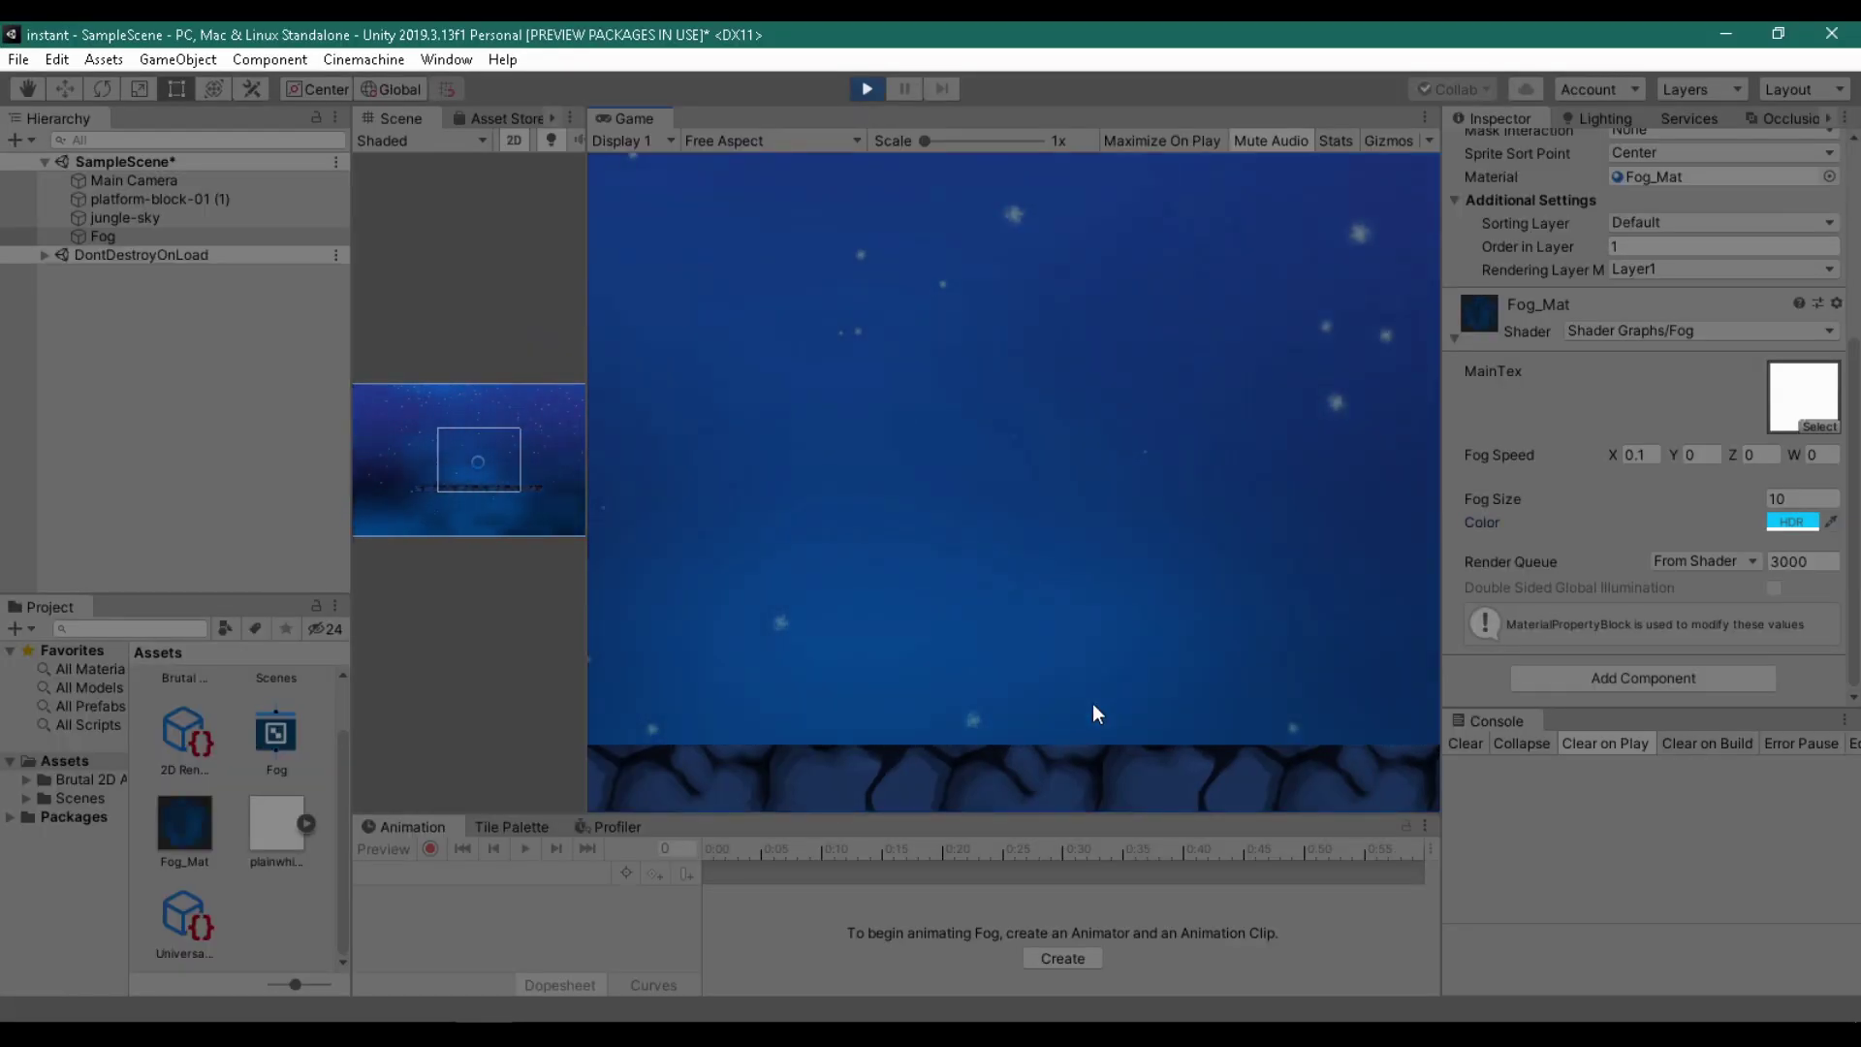
pyautogui.hotkey('ctrl', 'p')
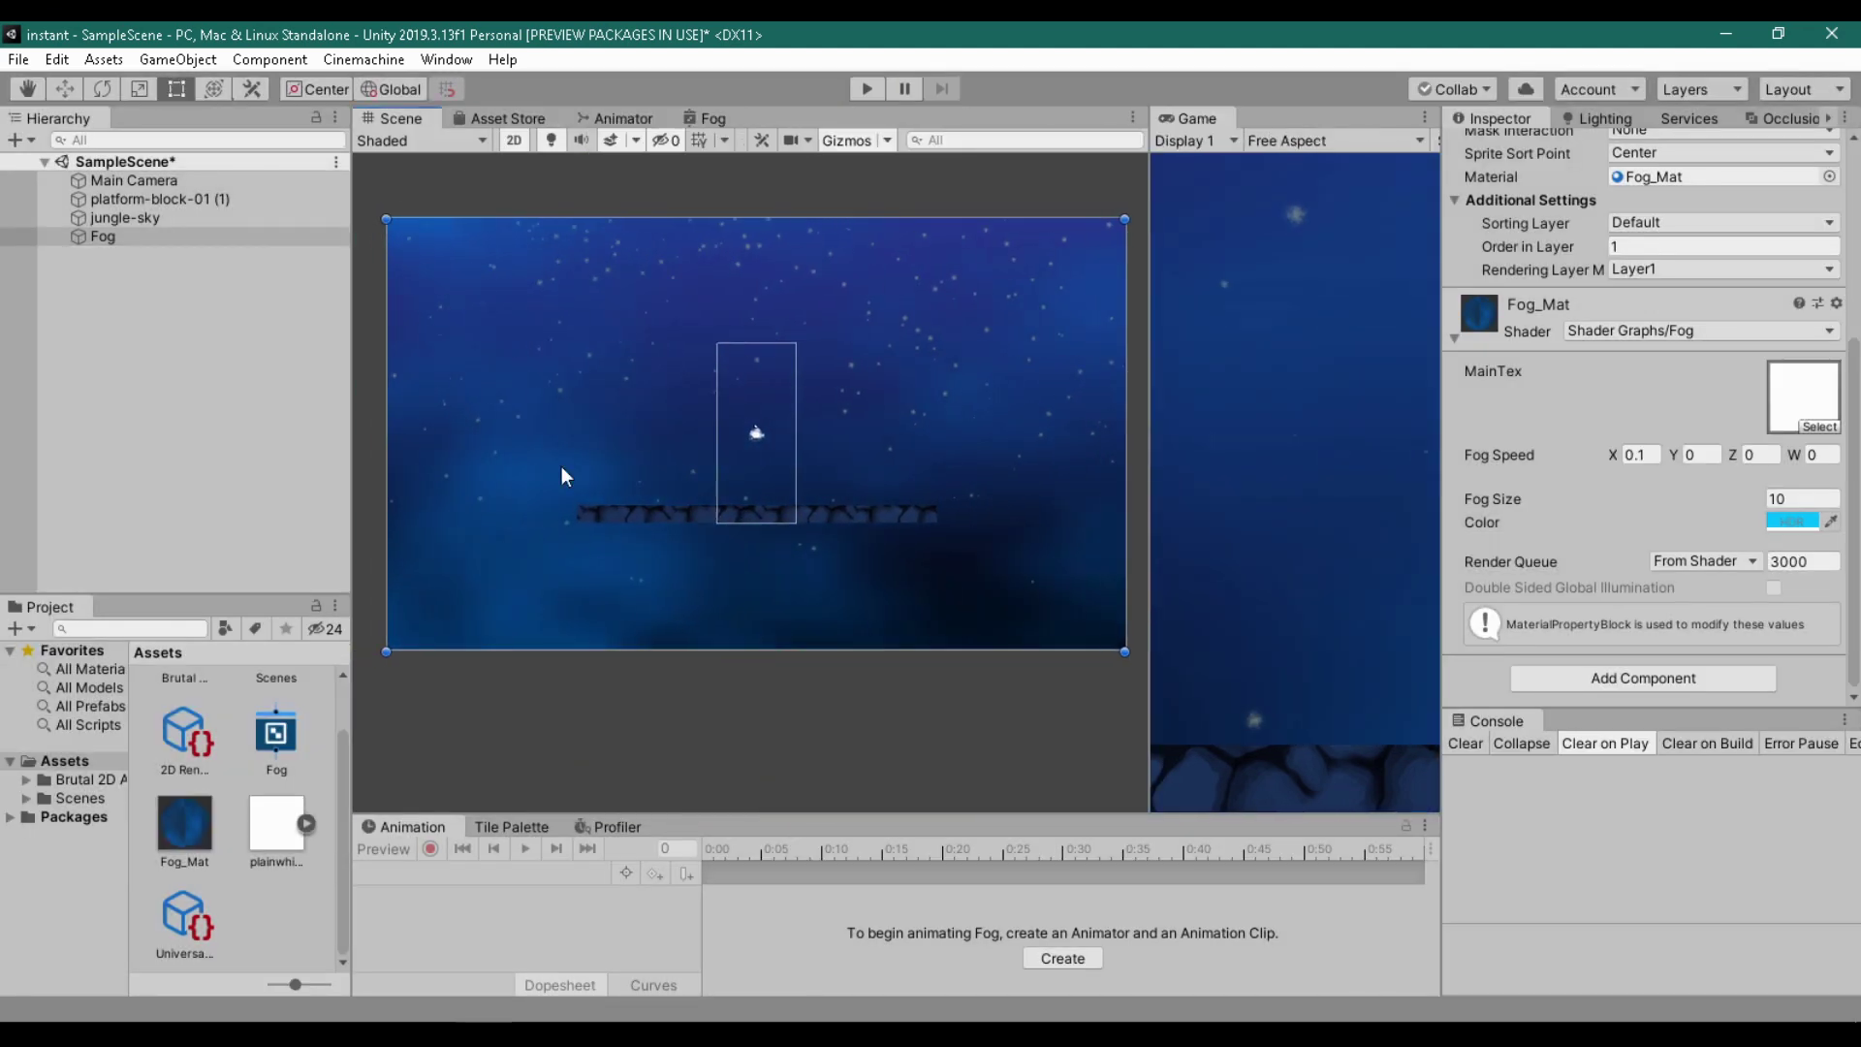
# Step: Duplicate all nodes feeding the master node in the maximized Fog shader graph and place the copies below the originals
pyautogui.click(714, 118)
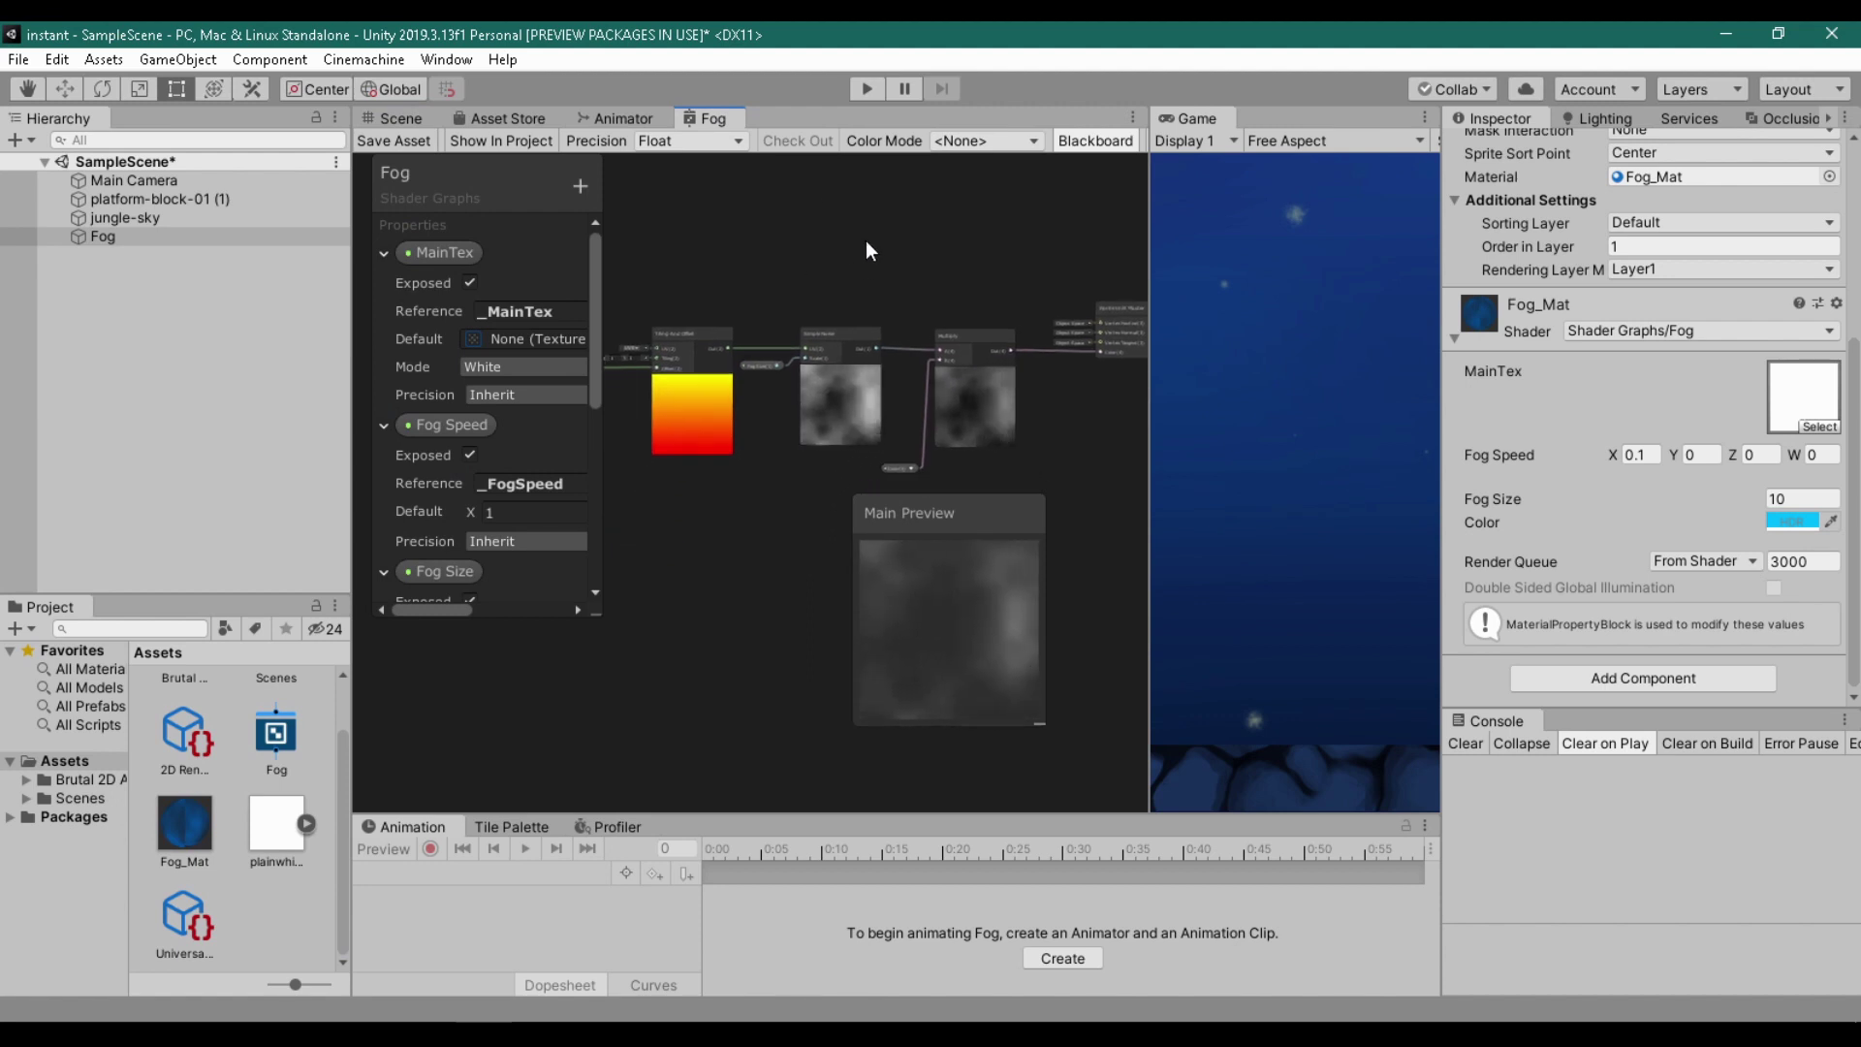
pyautogui.hotkey('shift', 'space')
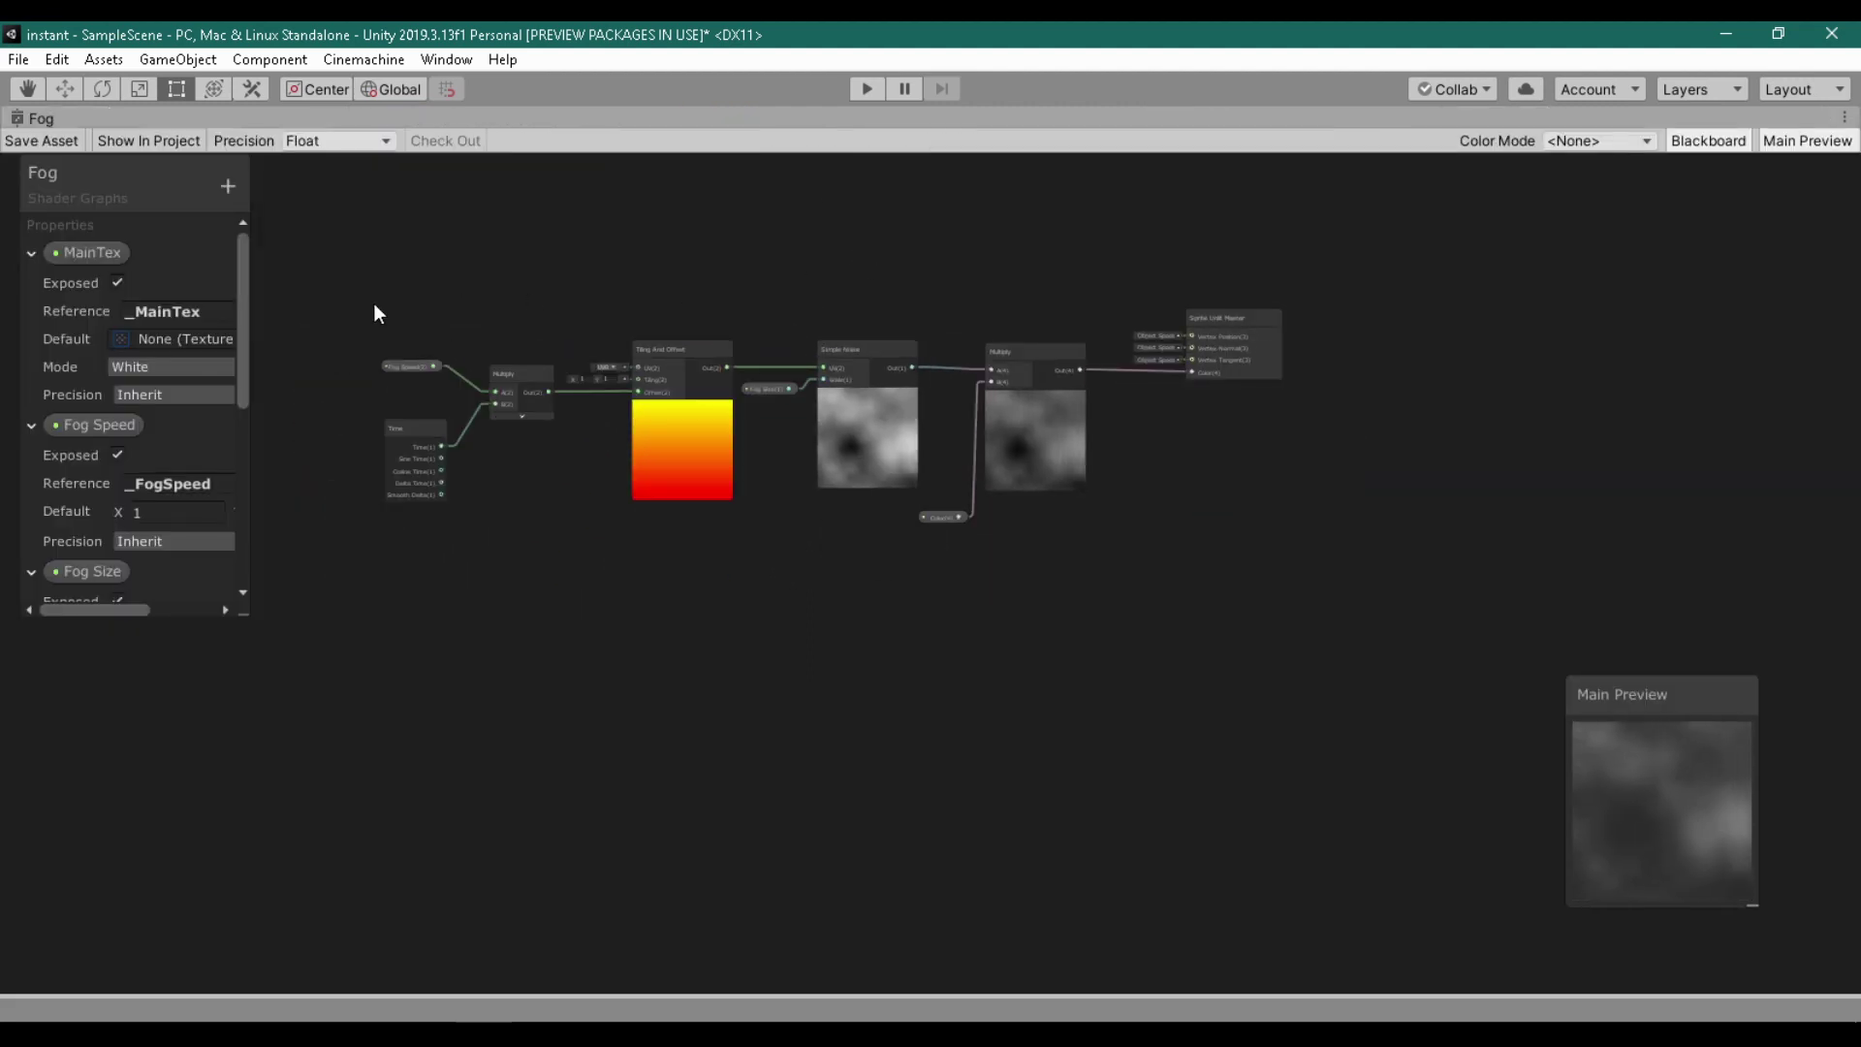
pyautogui.moveTo(374, 302); pyautogui.dragTo(573, 403)
pyautogui.moveTo(1113, 532); pyautogui.dragTo(1056, 570)
pyautogui.moveTo(325, 265); pyautogui.dragTo(1103, 572)
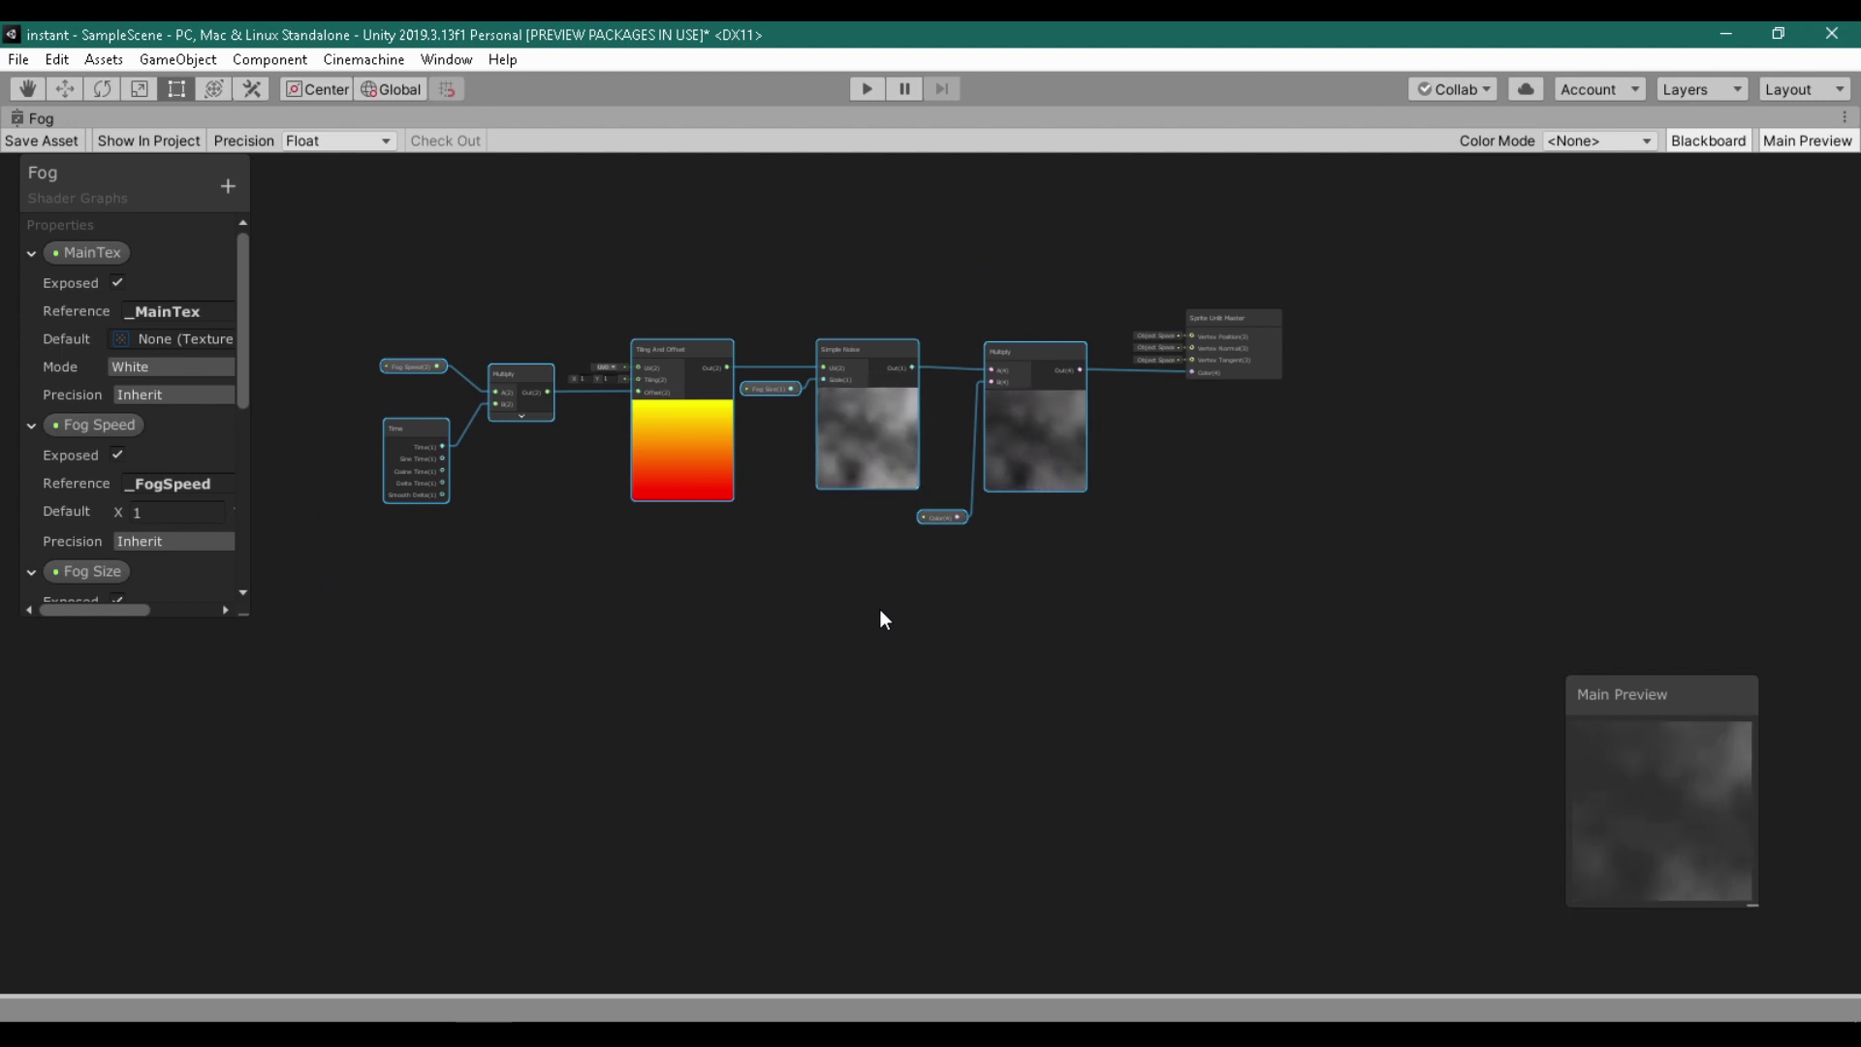
pyautogui.hotkey('ctrl', 'd')
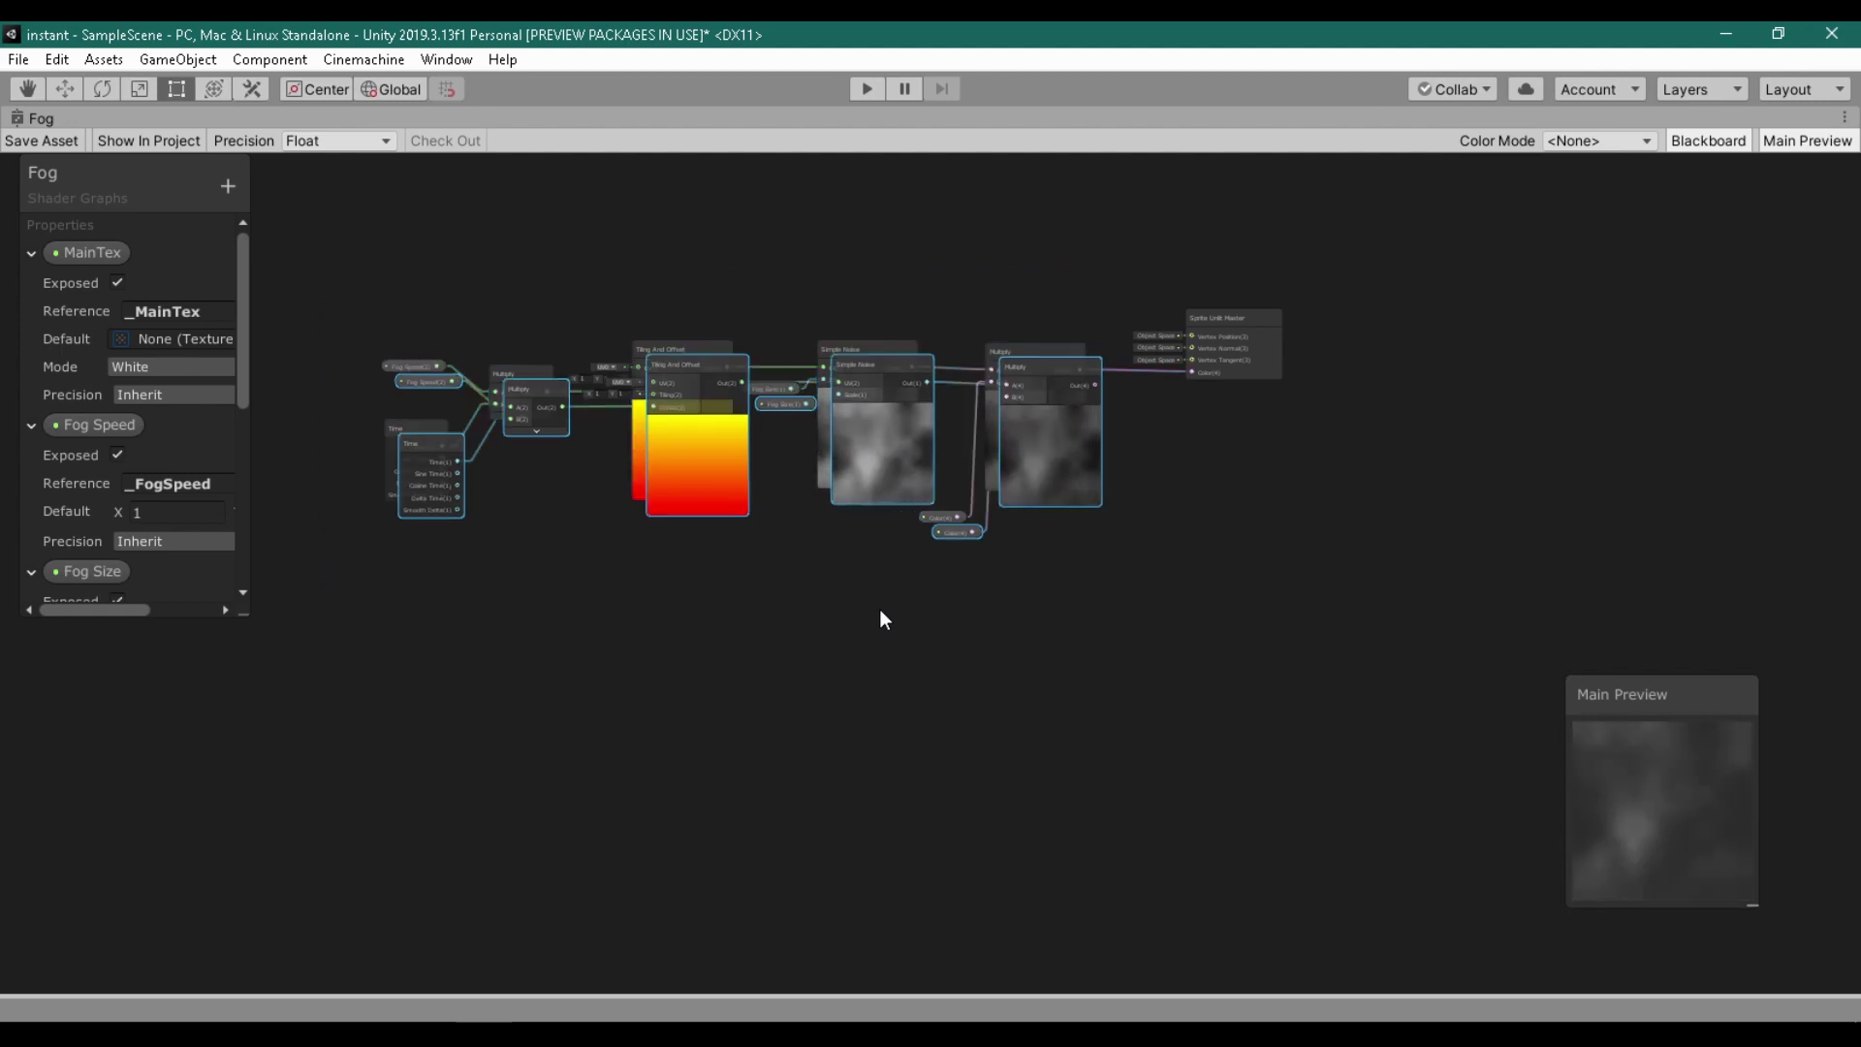
pyautogui.moveTo(689, 463); pyautogui.dragTo(661, 682)
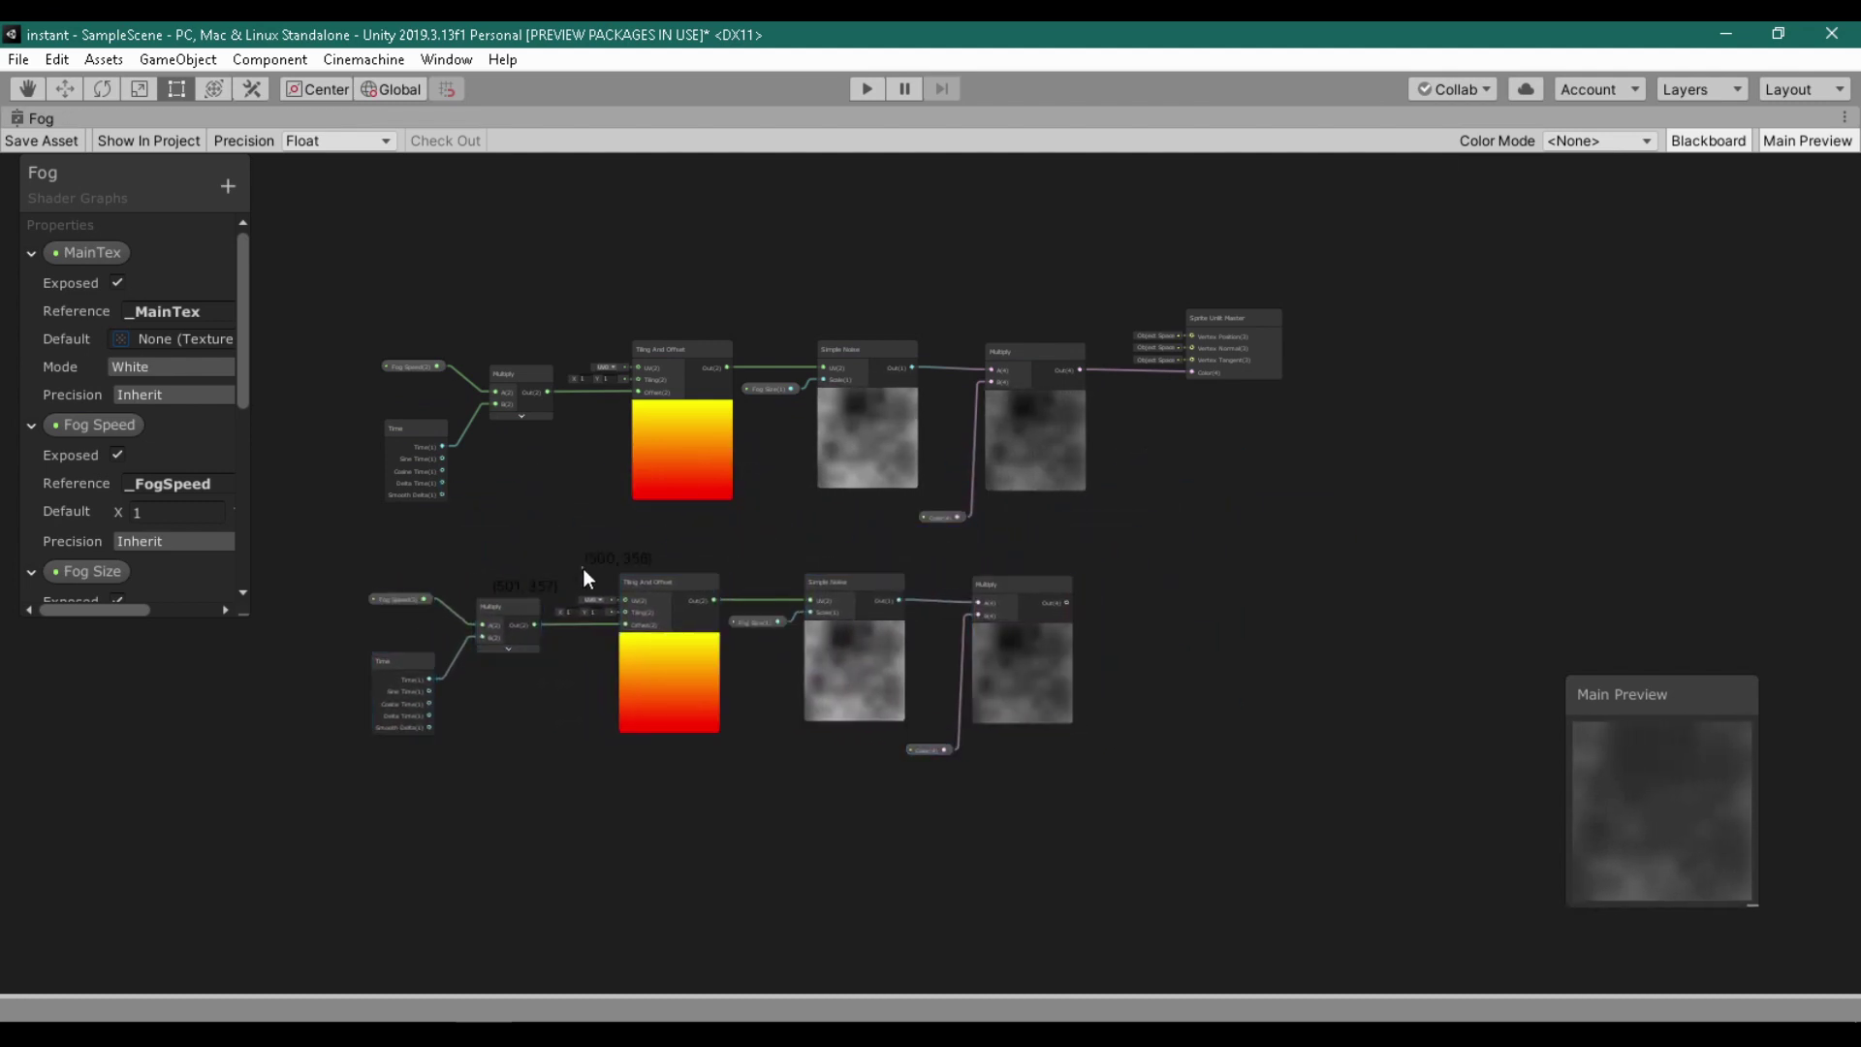
# Step: Delete the Fog Speed property node from the duplicated node chain
pyautogui.click(400, 701)
pyautogui.moveTo(400, 700); pyautogui.dragTo(541, 618, button='middle')
pyautogui.scroll(5, 541, 619)
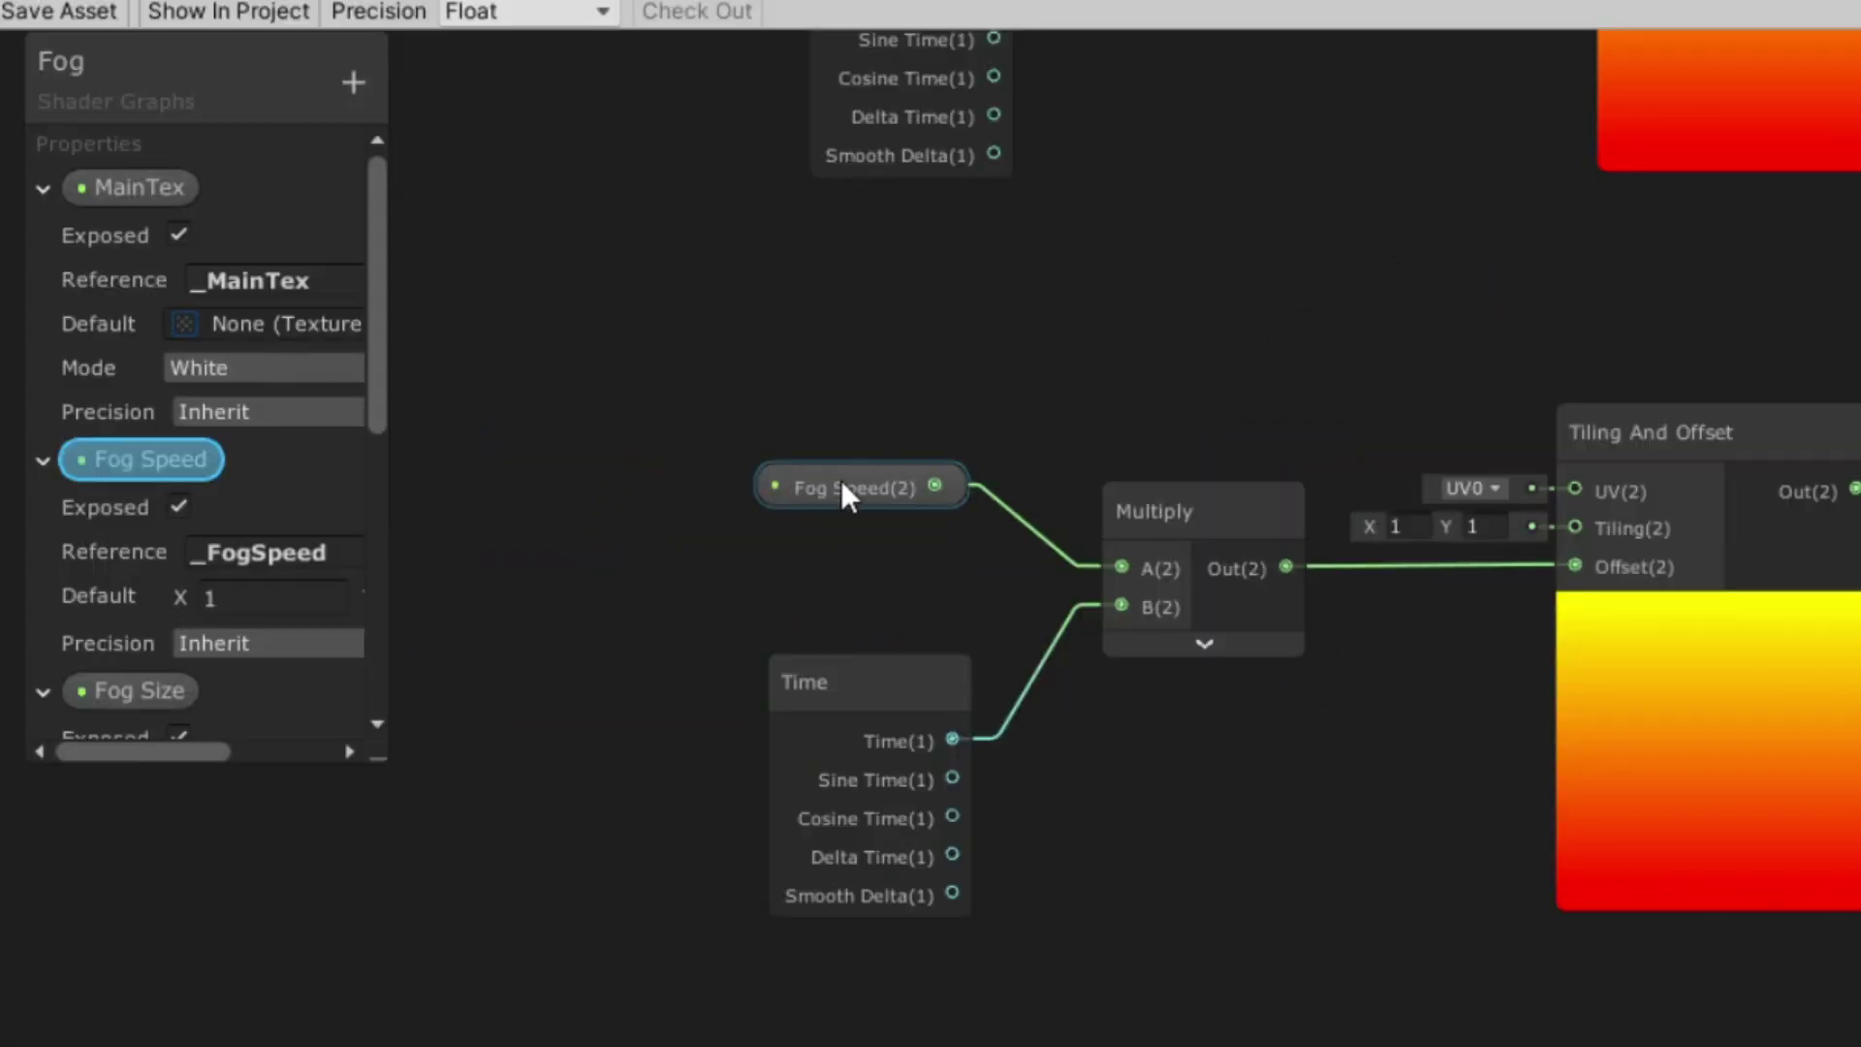
pyautogui.click(842, 481)
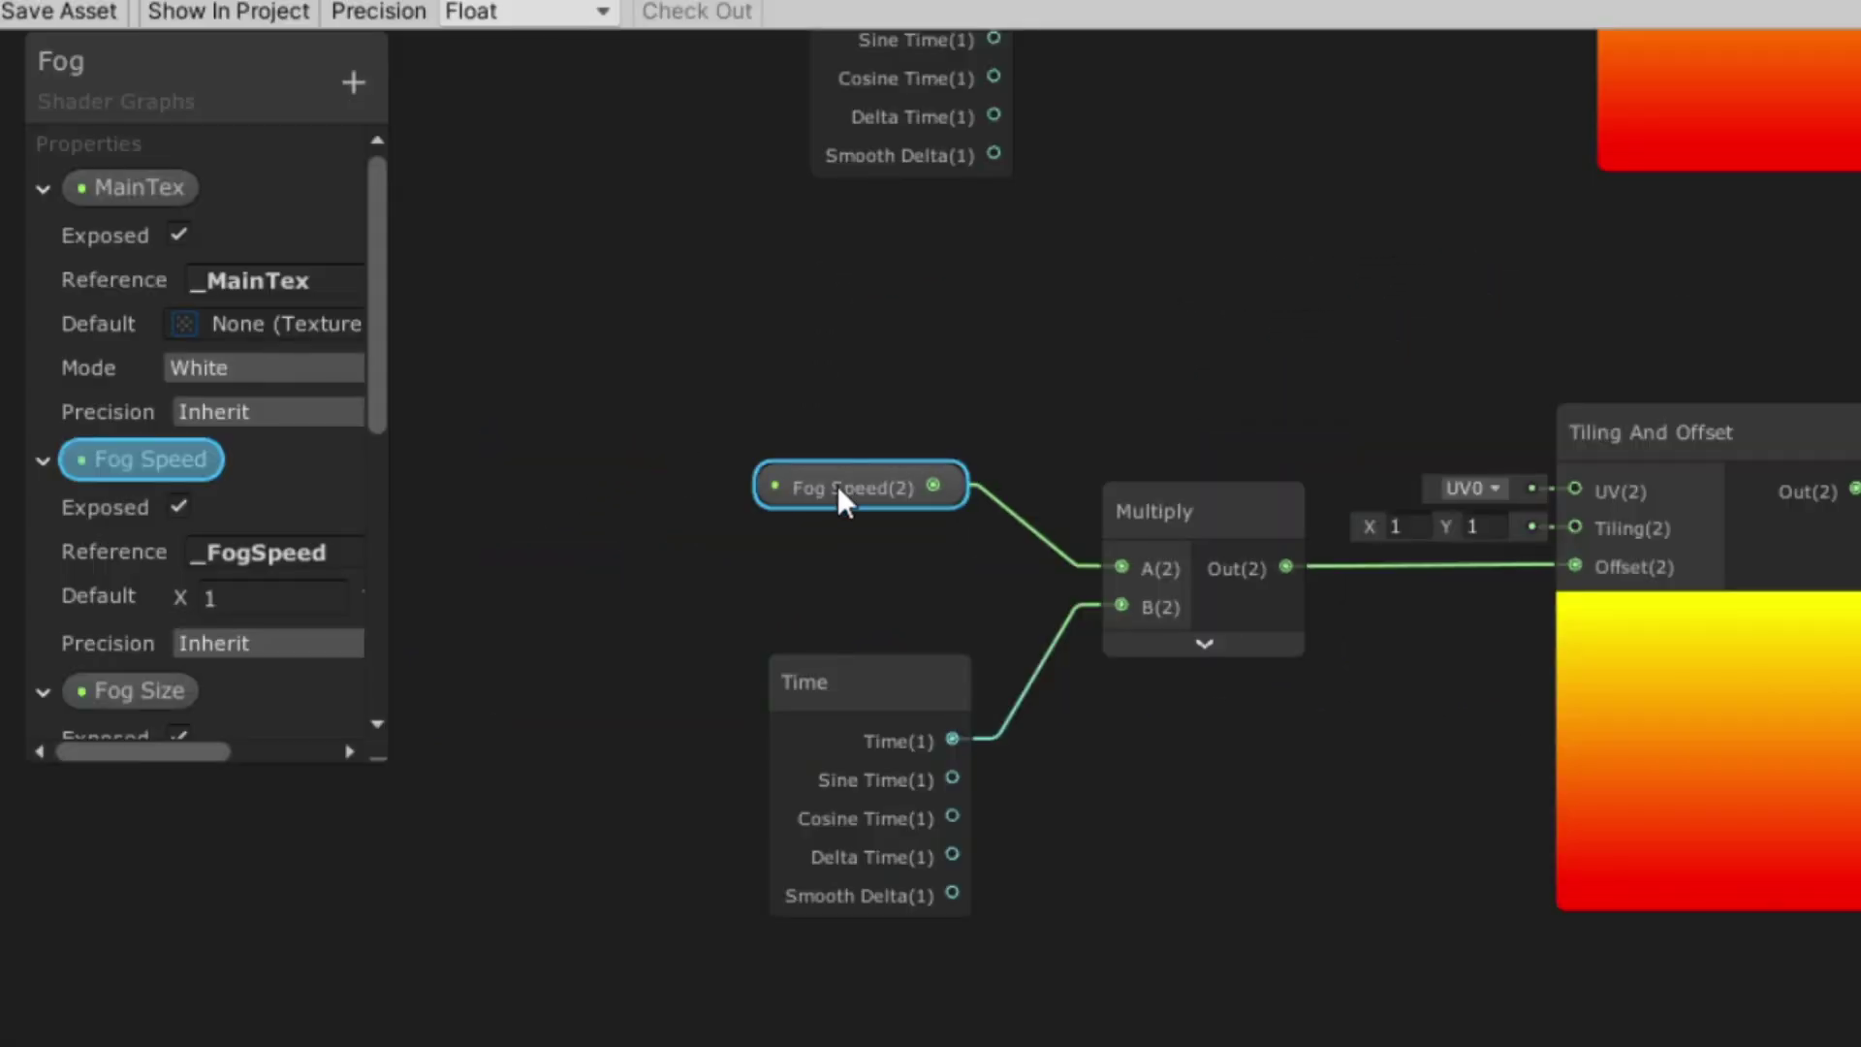
pyautogui.press('Delete')
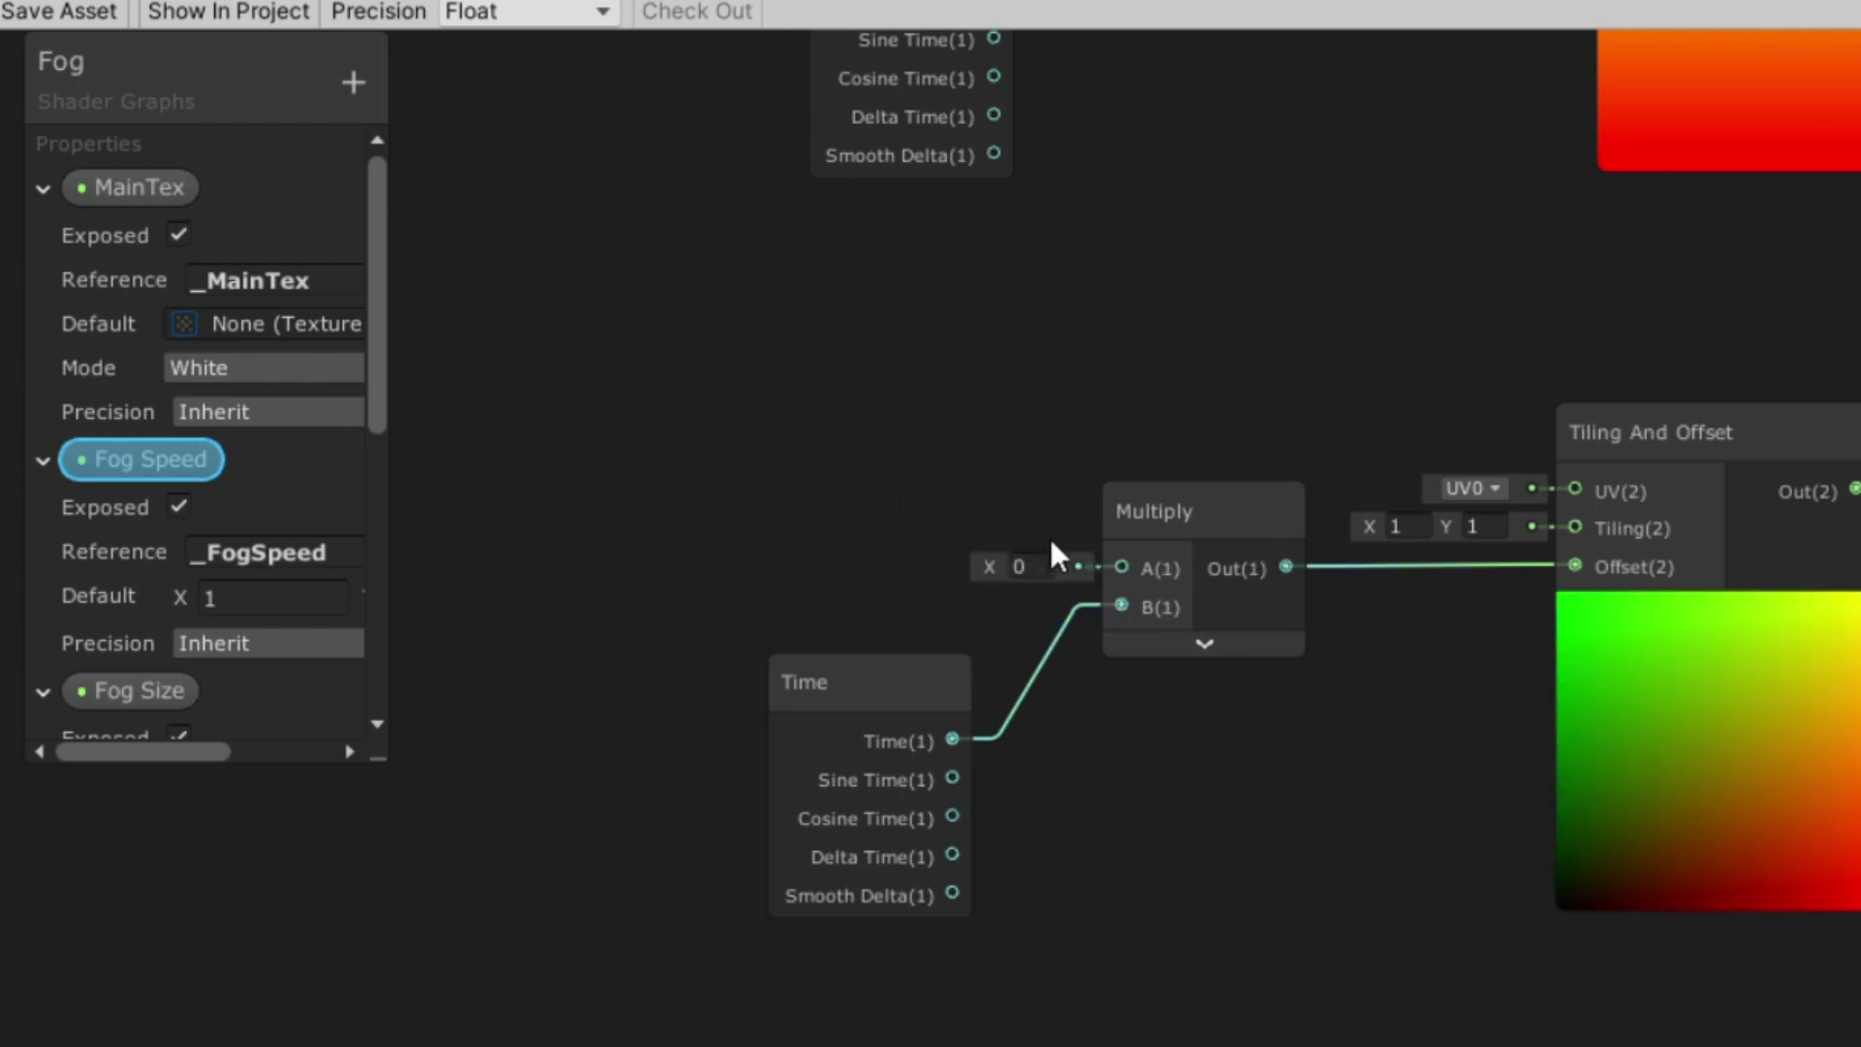
# Step: Add a Vector 2 node connected to input A of the duplicated Multiply node and place it above the Time node
pyautogui.moveTo(930, 524); pyautogui.dragTo(930, 523)
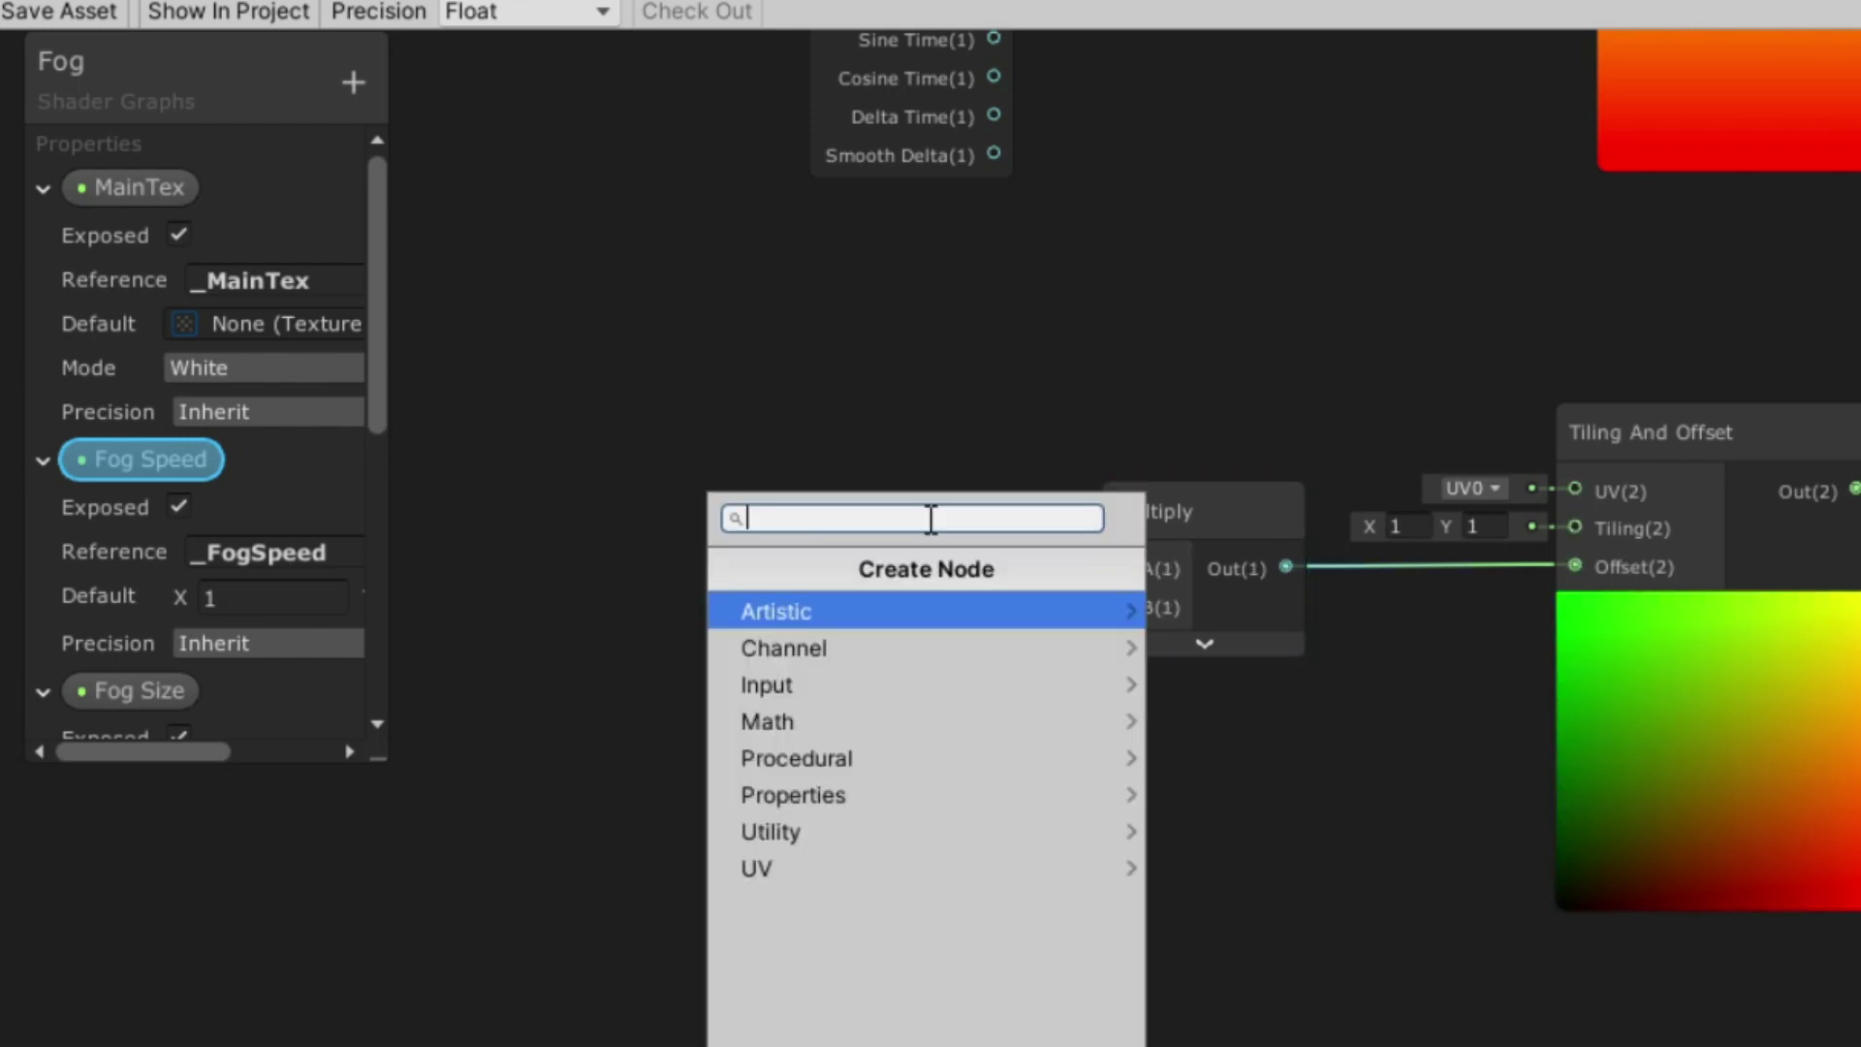
pyautogui.write('vec')
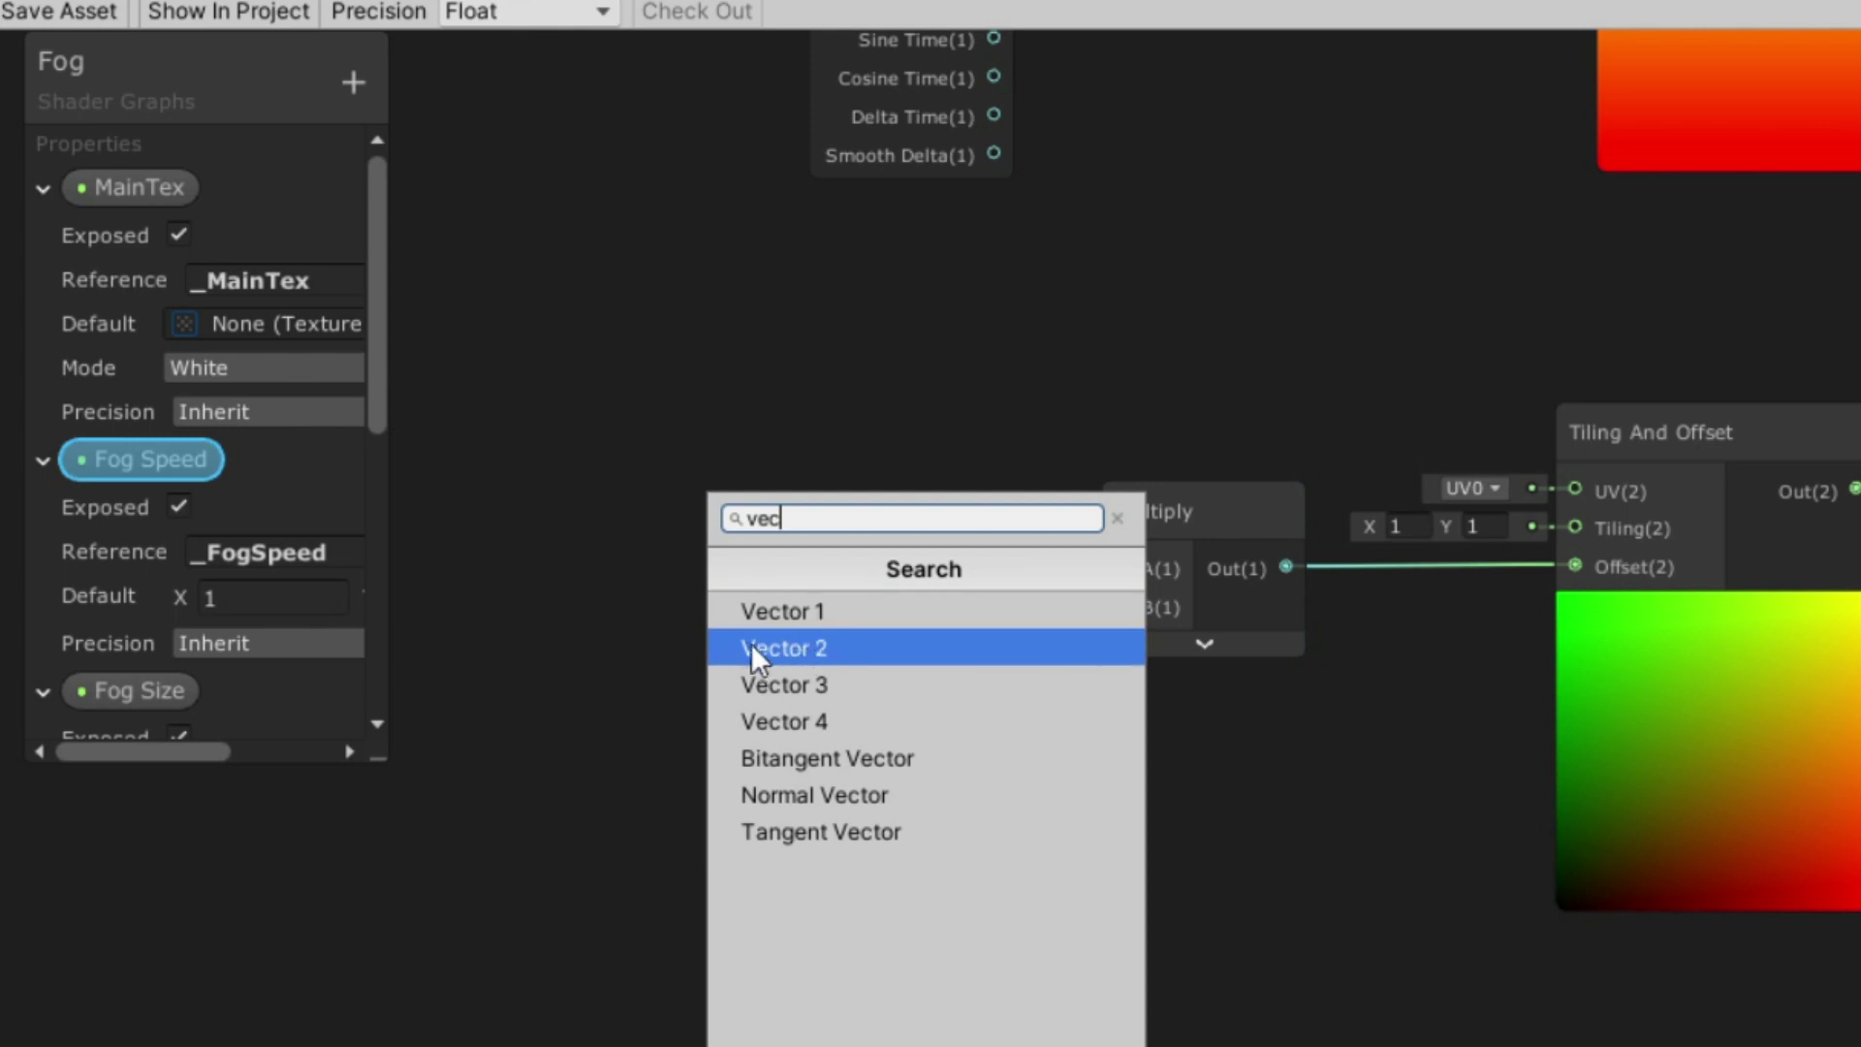
pyautogui.press('Escape')
pyautogui.moveTo(812, 483); pyautogui.dragTo(841, 468)
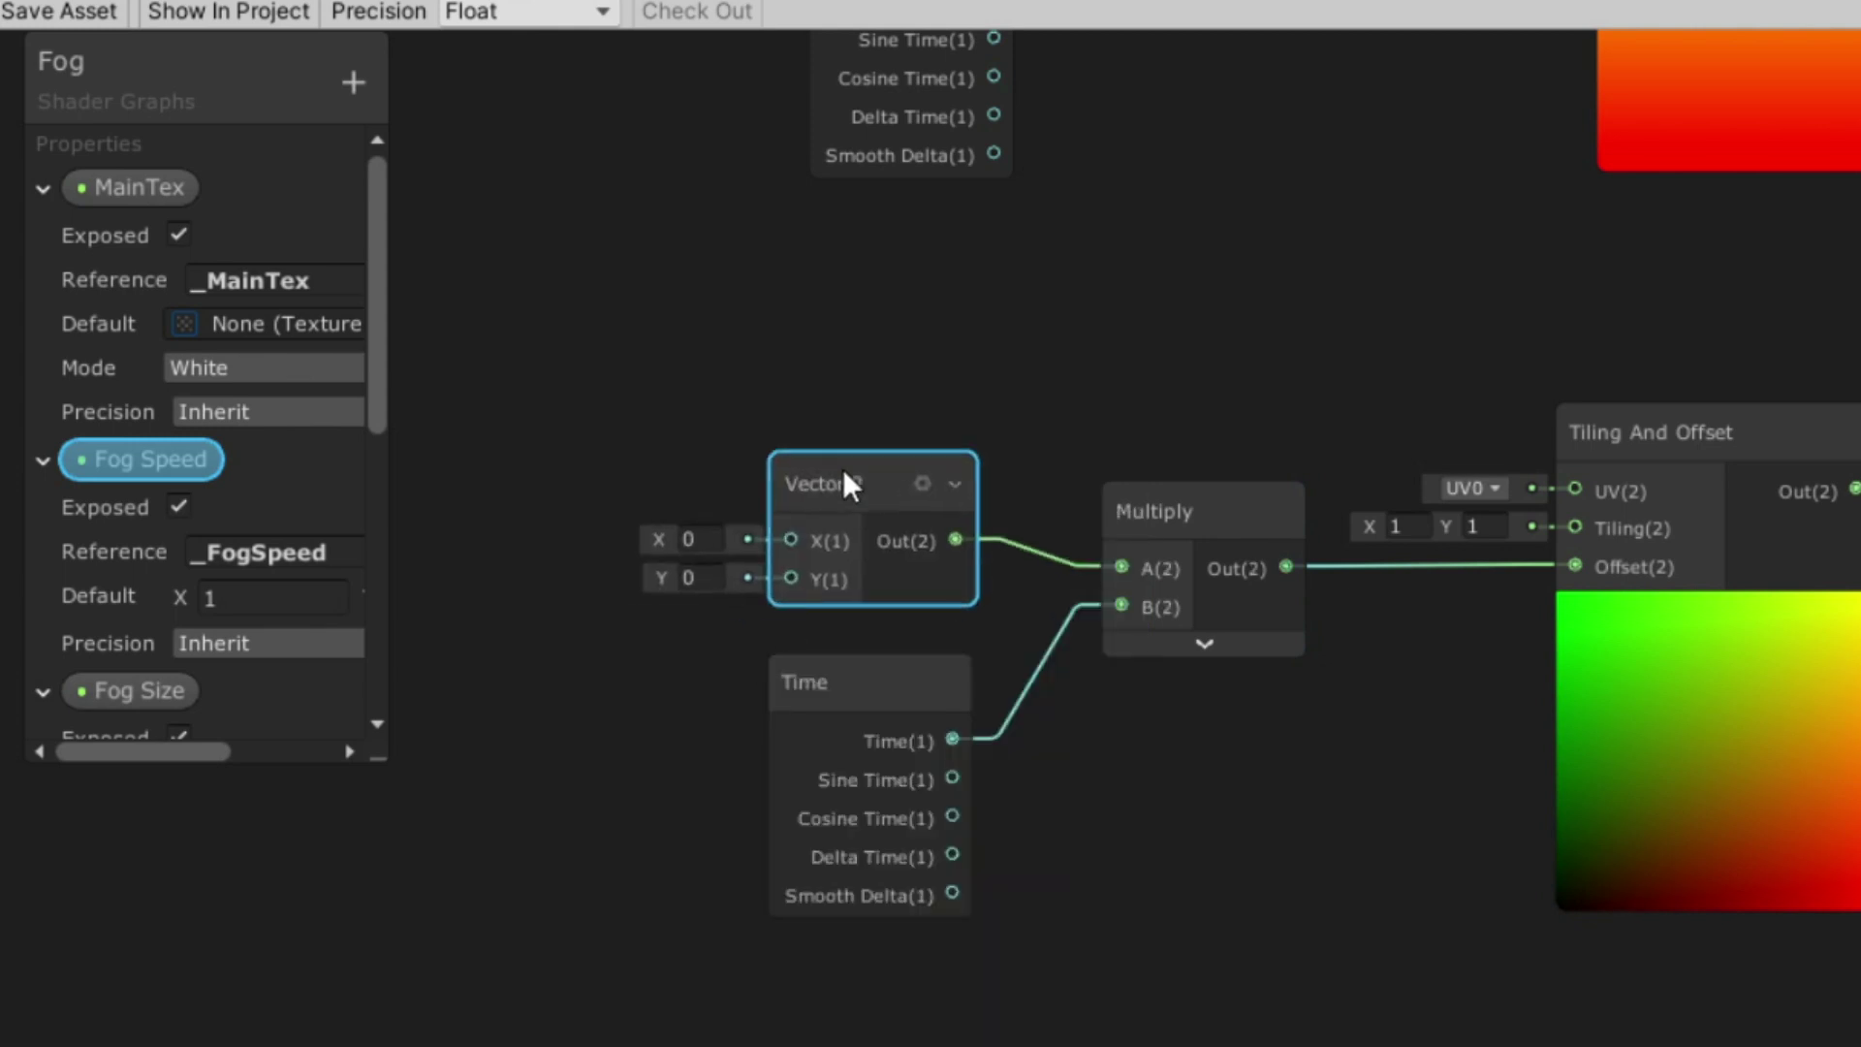
# Step: Convert the new Vector 2 node to a property and rename it "Fog Speed2", enlarging the Blackboard to fit its fields
pyautogui.rightClick(834, 523)
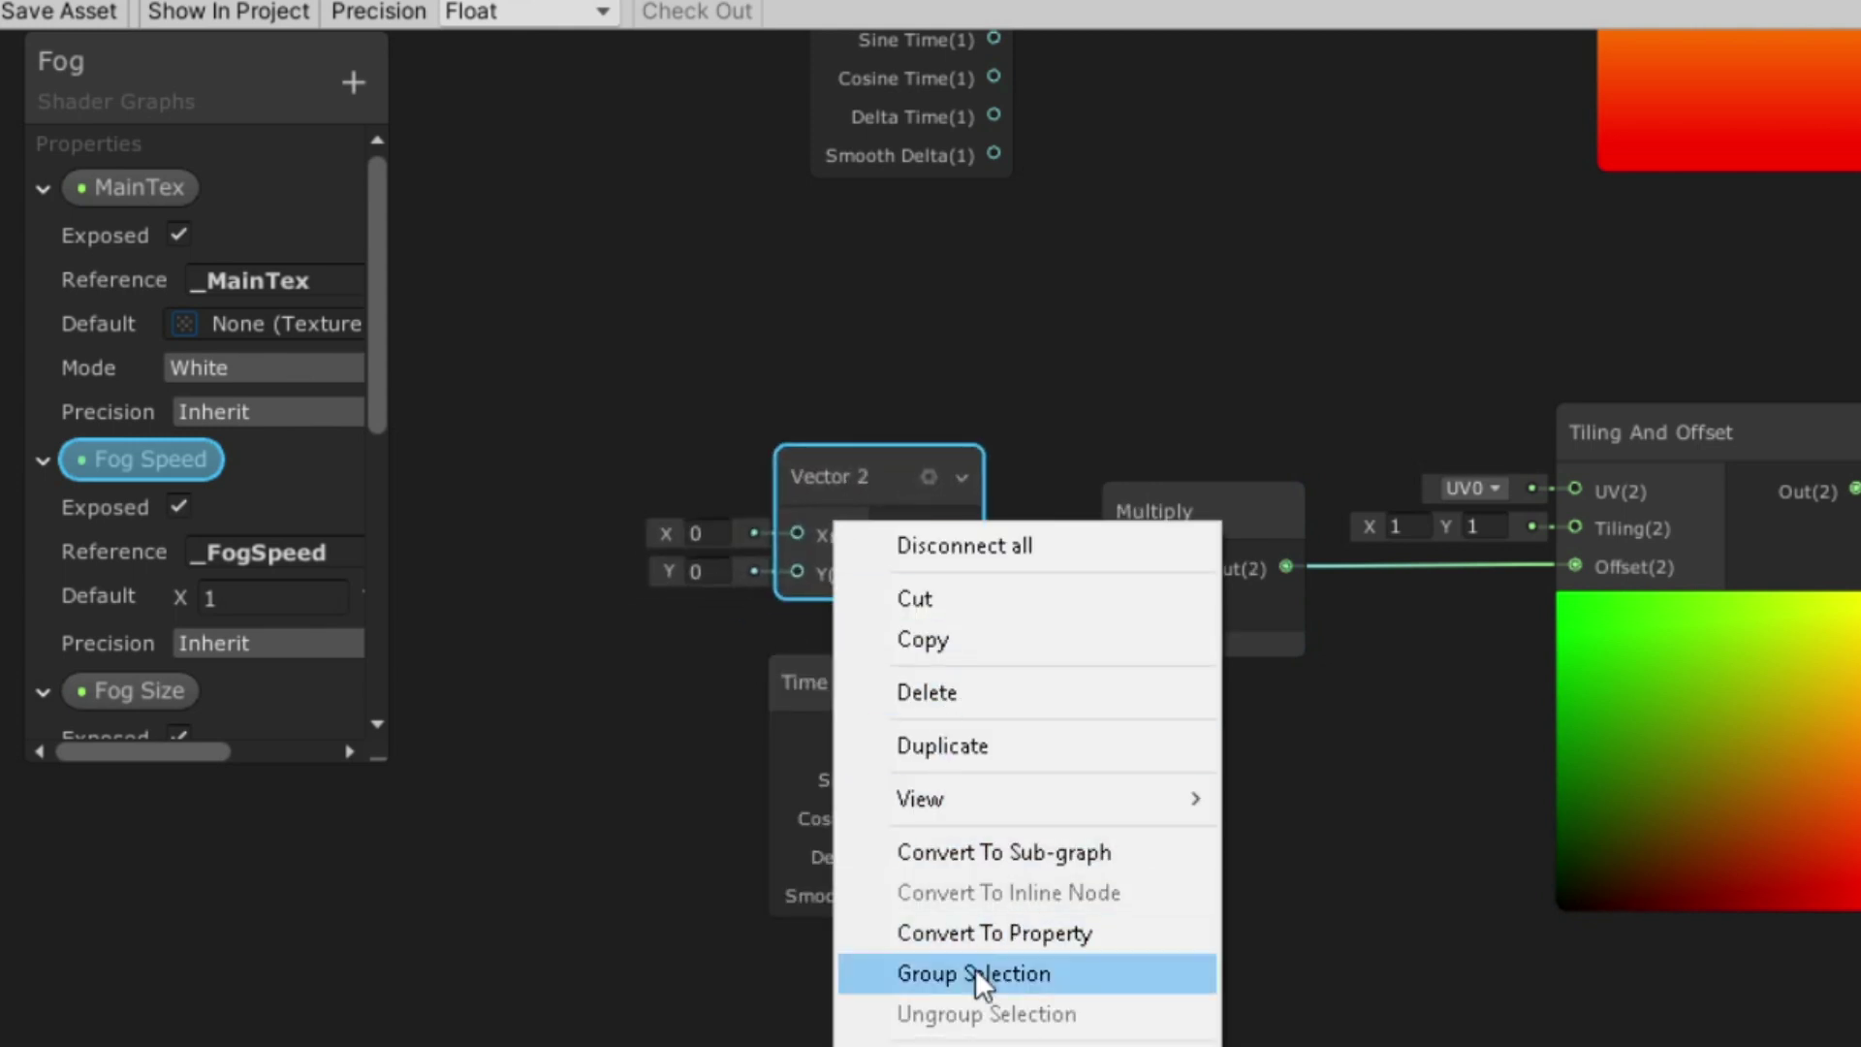
pyautogui.click(1027, 929)
pyautogui.scroll(-3, 322, 485)
pyautogui.scroll(-5, 322, 485)
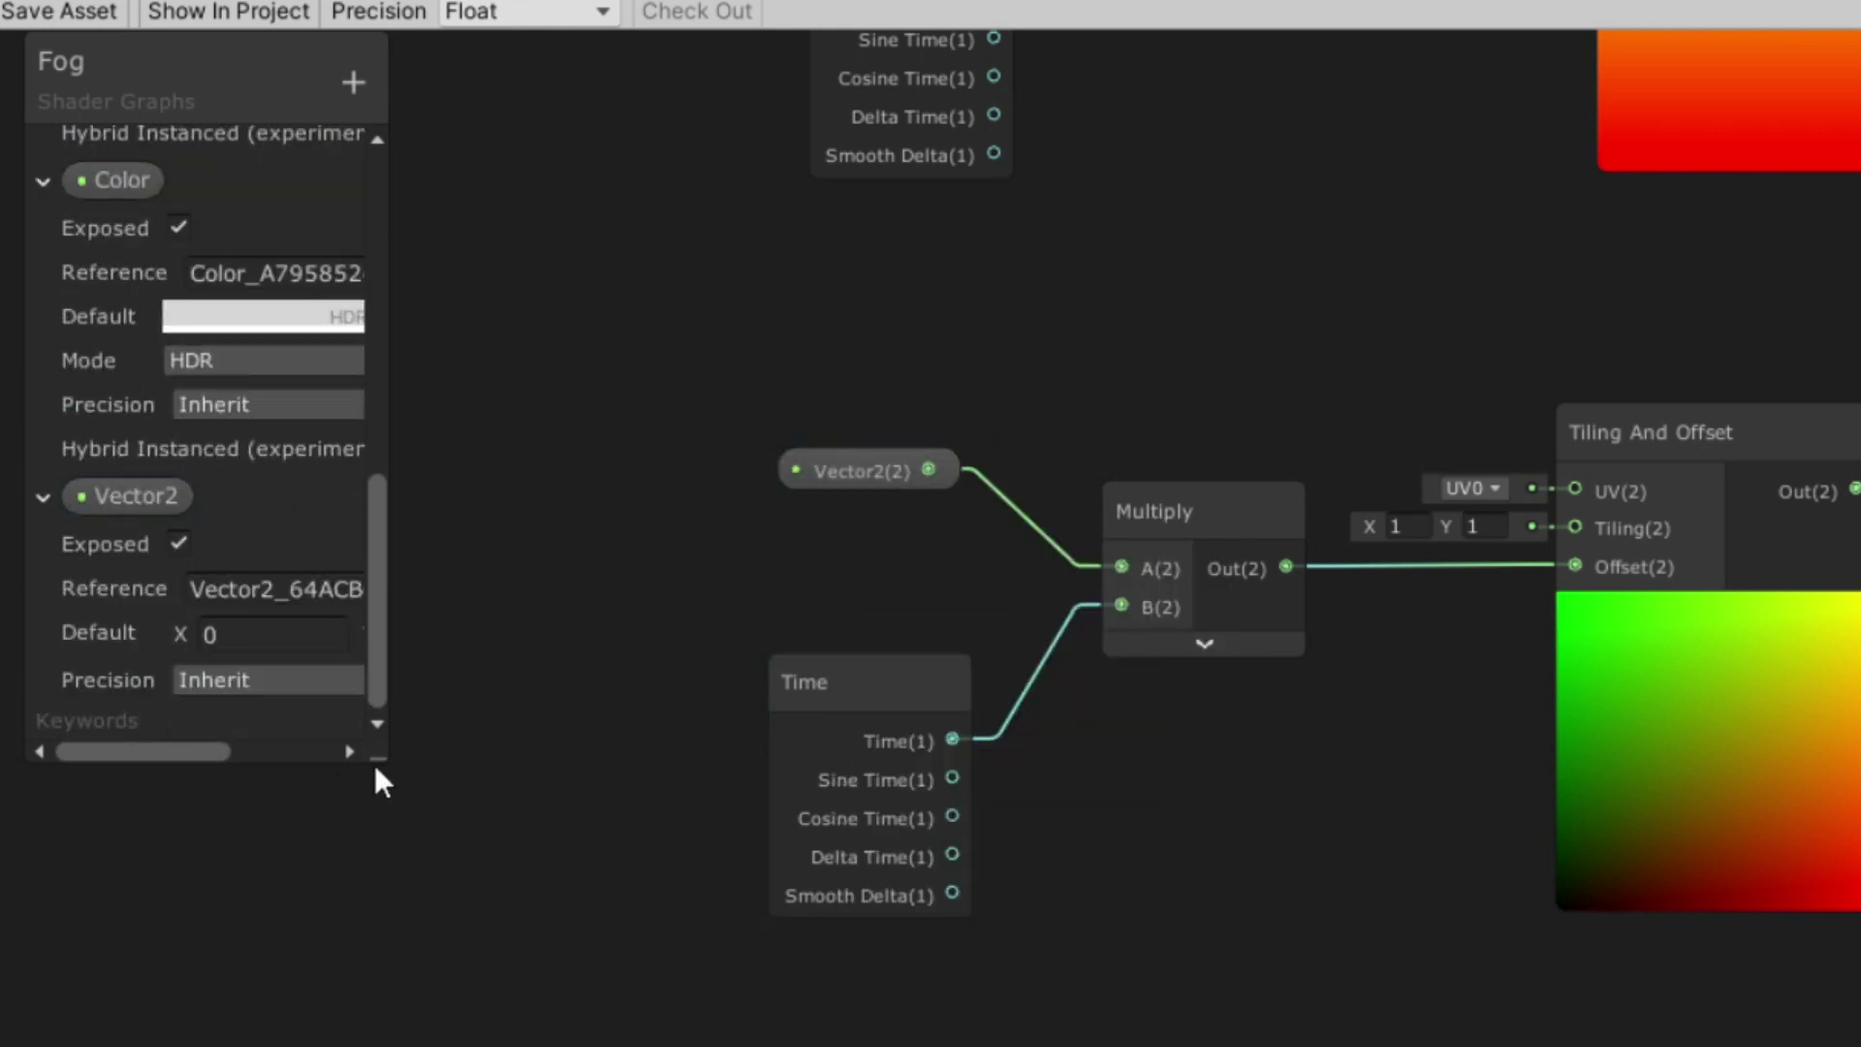
pyautogui.moveTo(378, 766); pyautogui.dragTo(626, 1031)
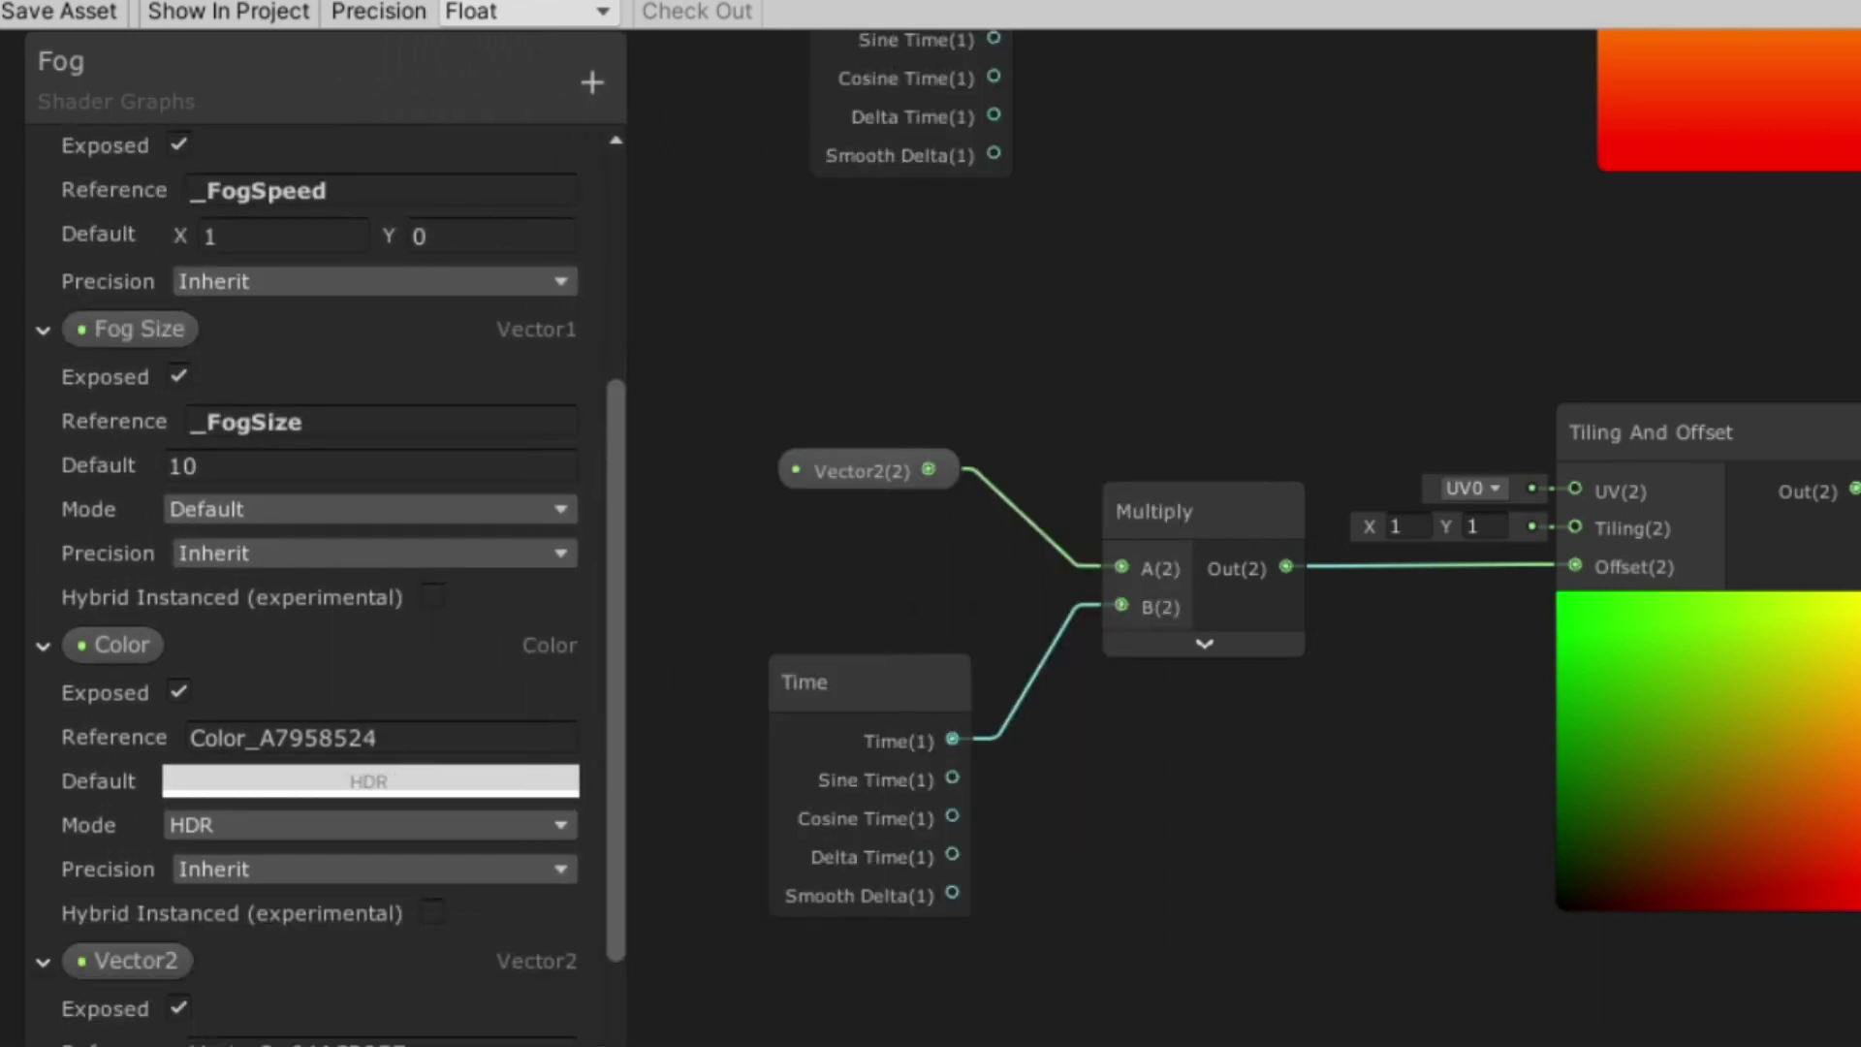
pyautogui.scroll(-2, 324, 758)
pyautogui.doubleClick(138, 831)
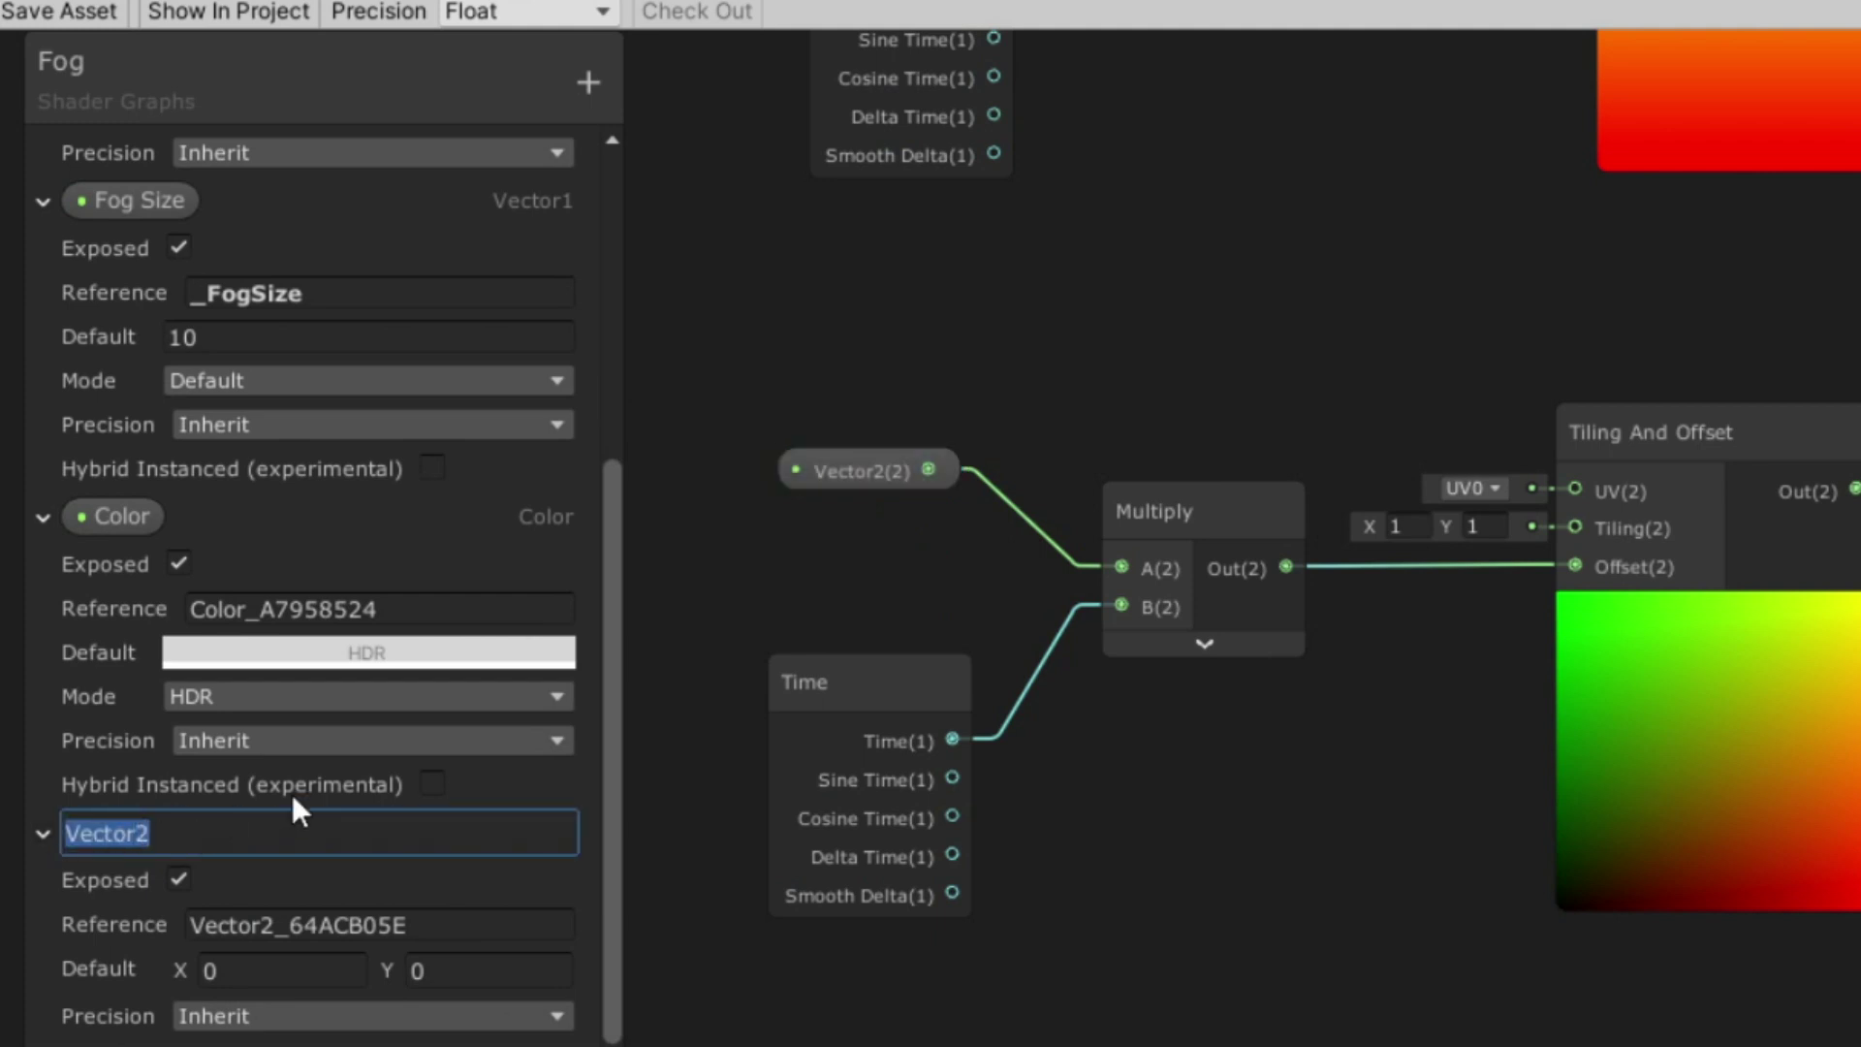
pyautogui.write('Fog ')
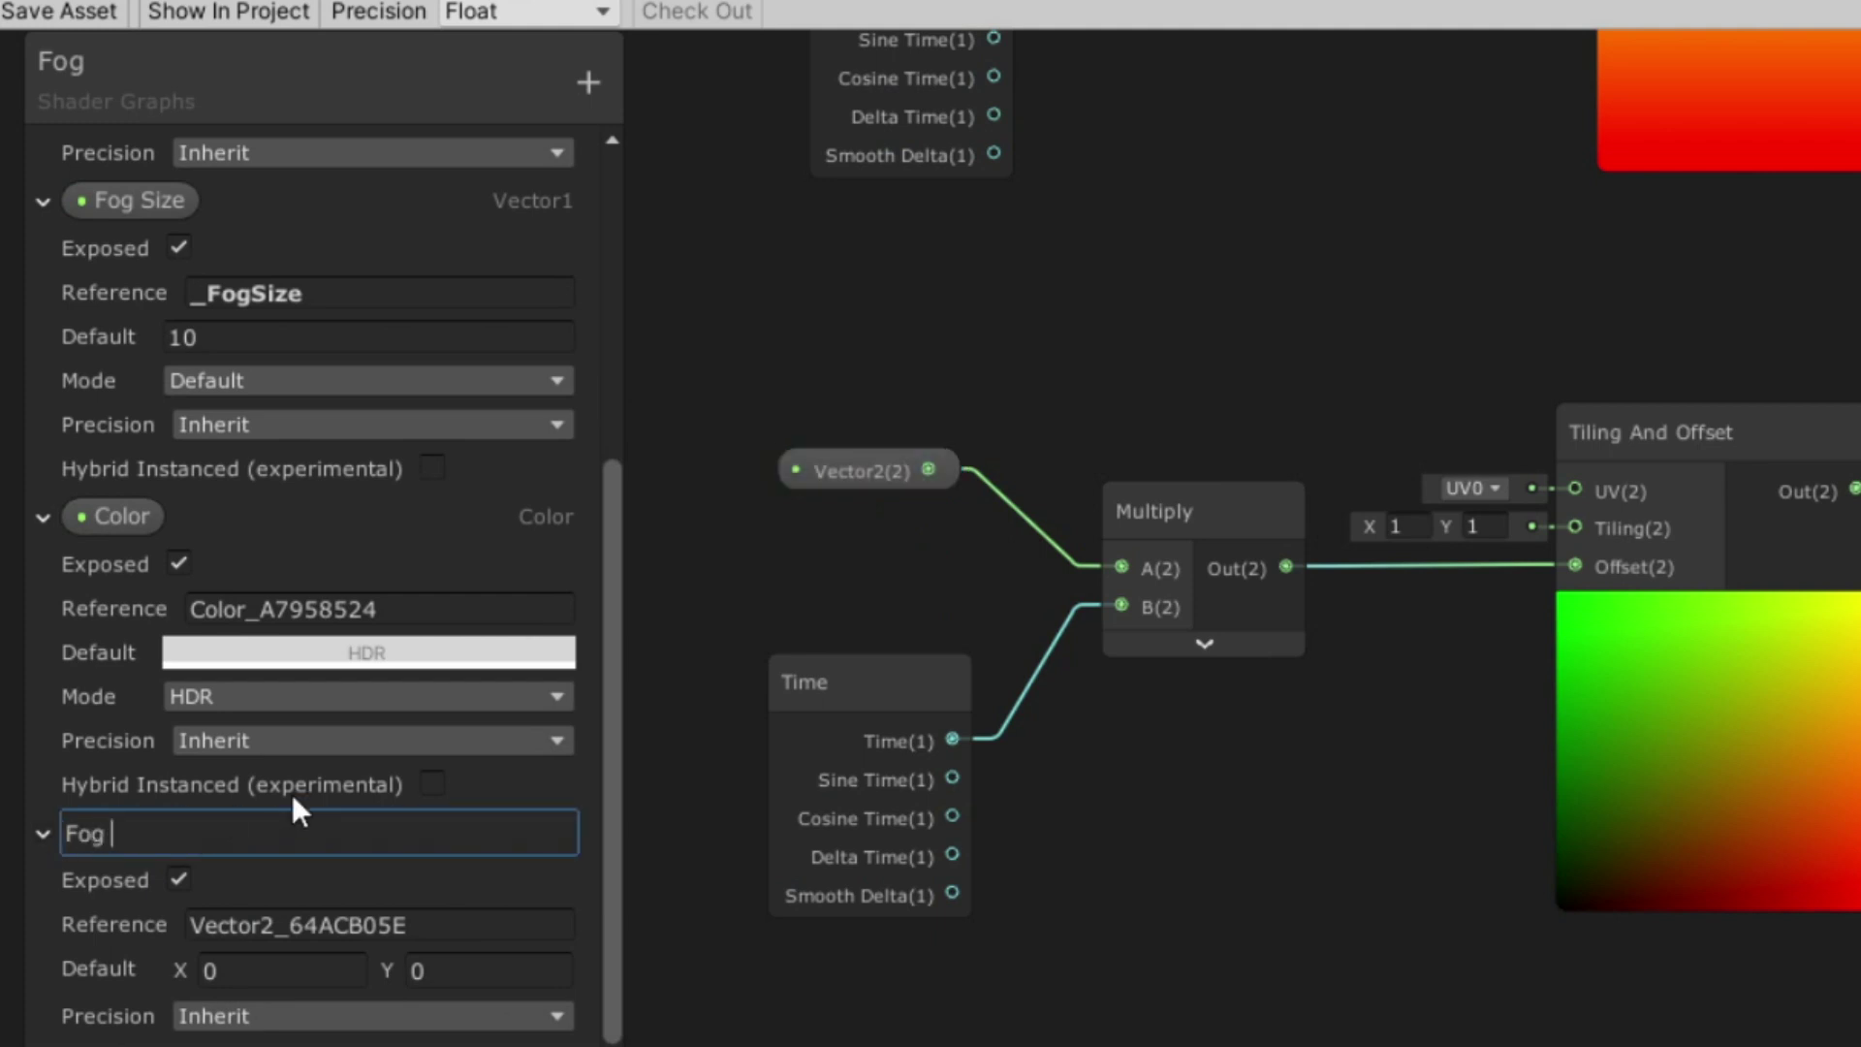
pyautogui.write('Speeed')
pyautogui.press('BackSpace')
pyautogui.press('BackSpace')
pyautogui.write('d 2')
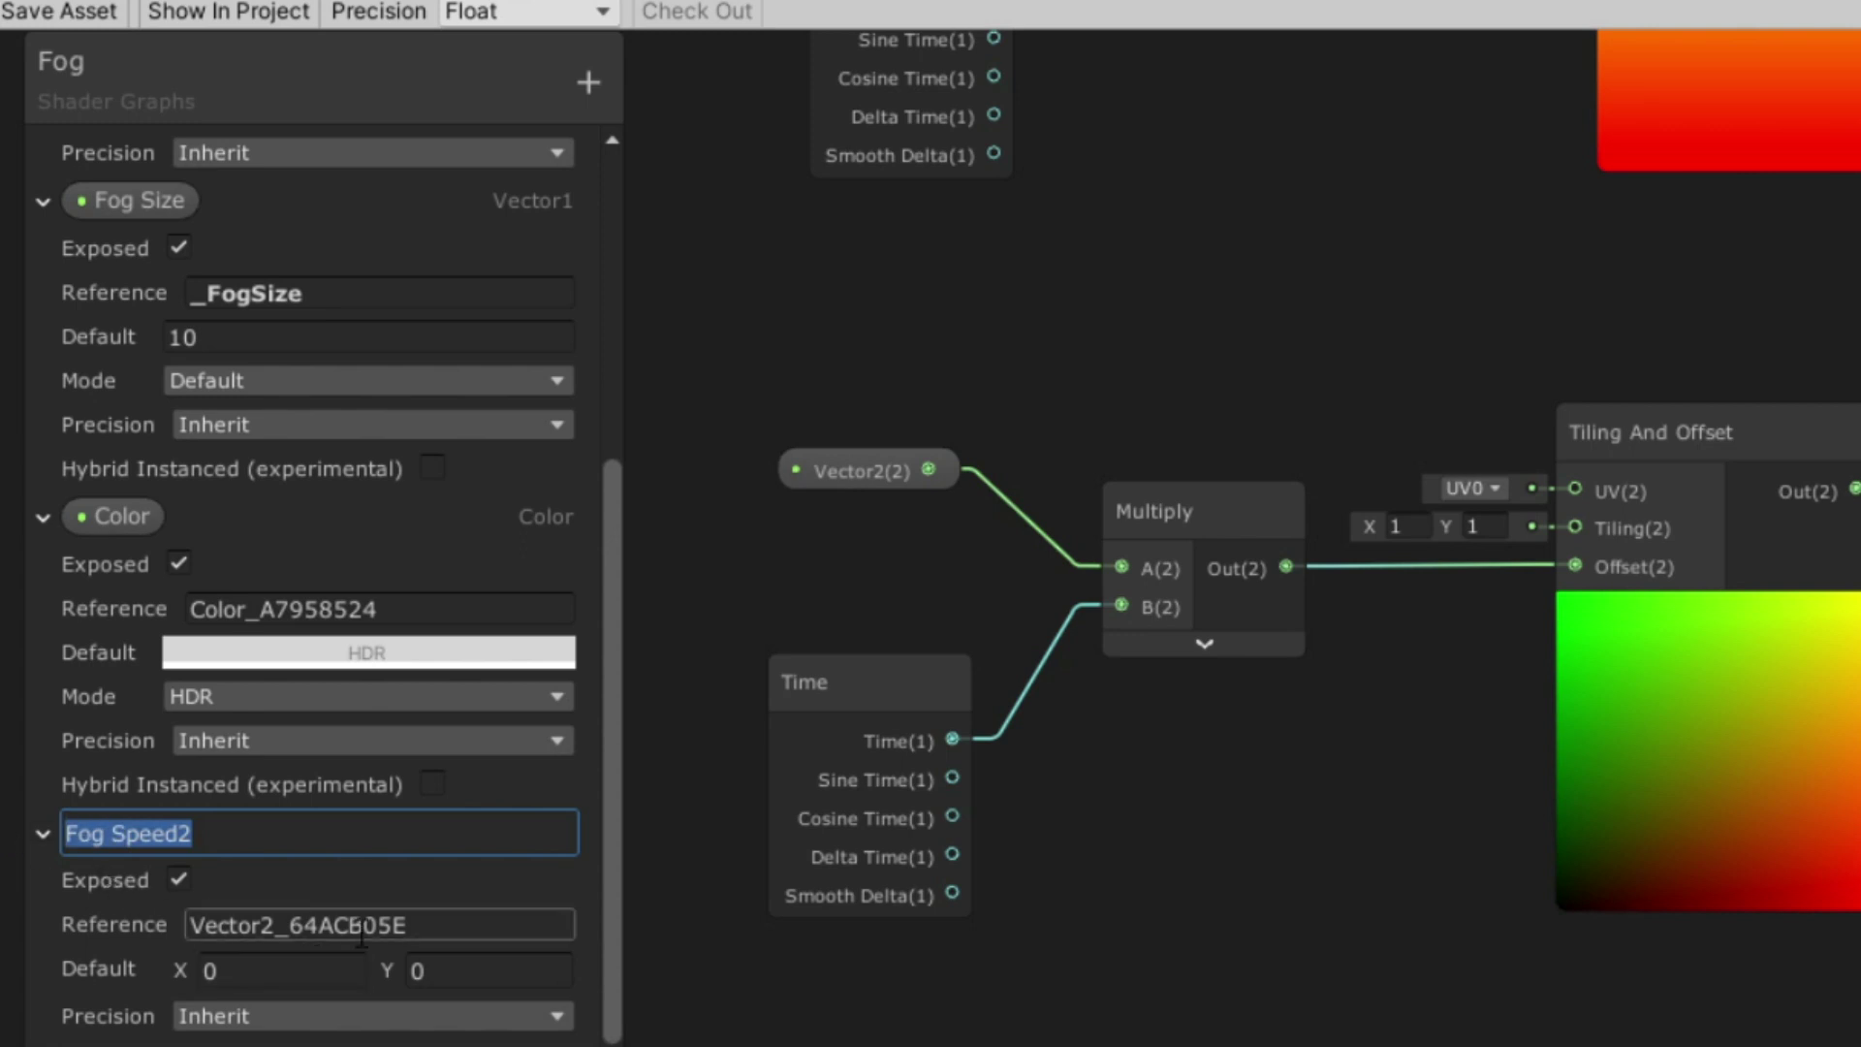
# Step: Set the Fog Speed2 property's reference to "_Fog_Speed2"
pyautogui.press('Tab')
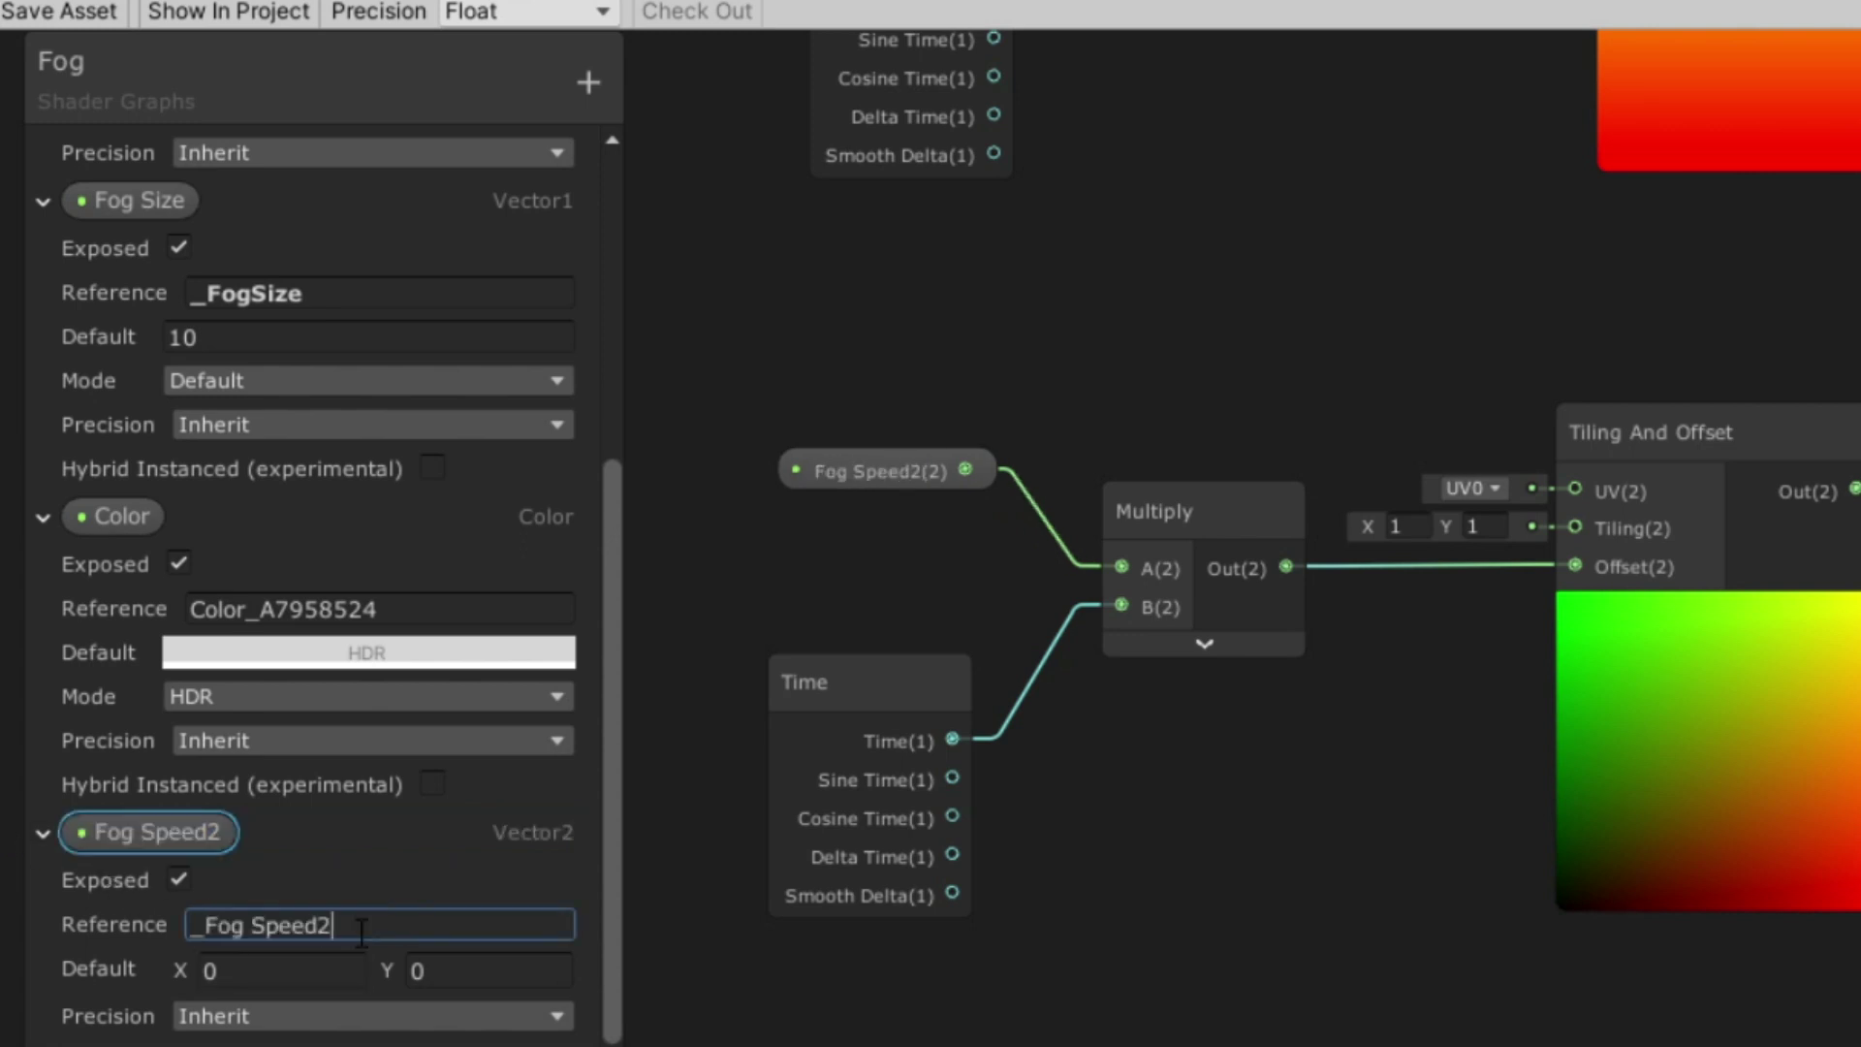
pyautogui.write('_Fog Speed2')
pyautogui.press('Return')
pyautogui.click(250, 923)
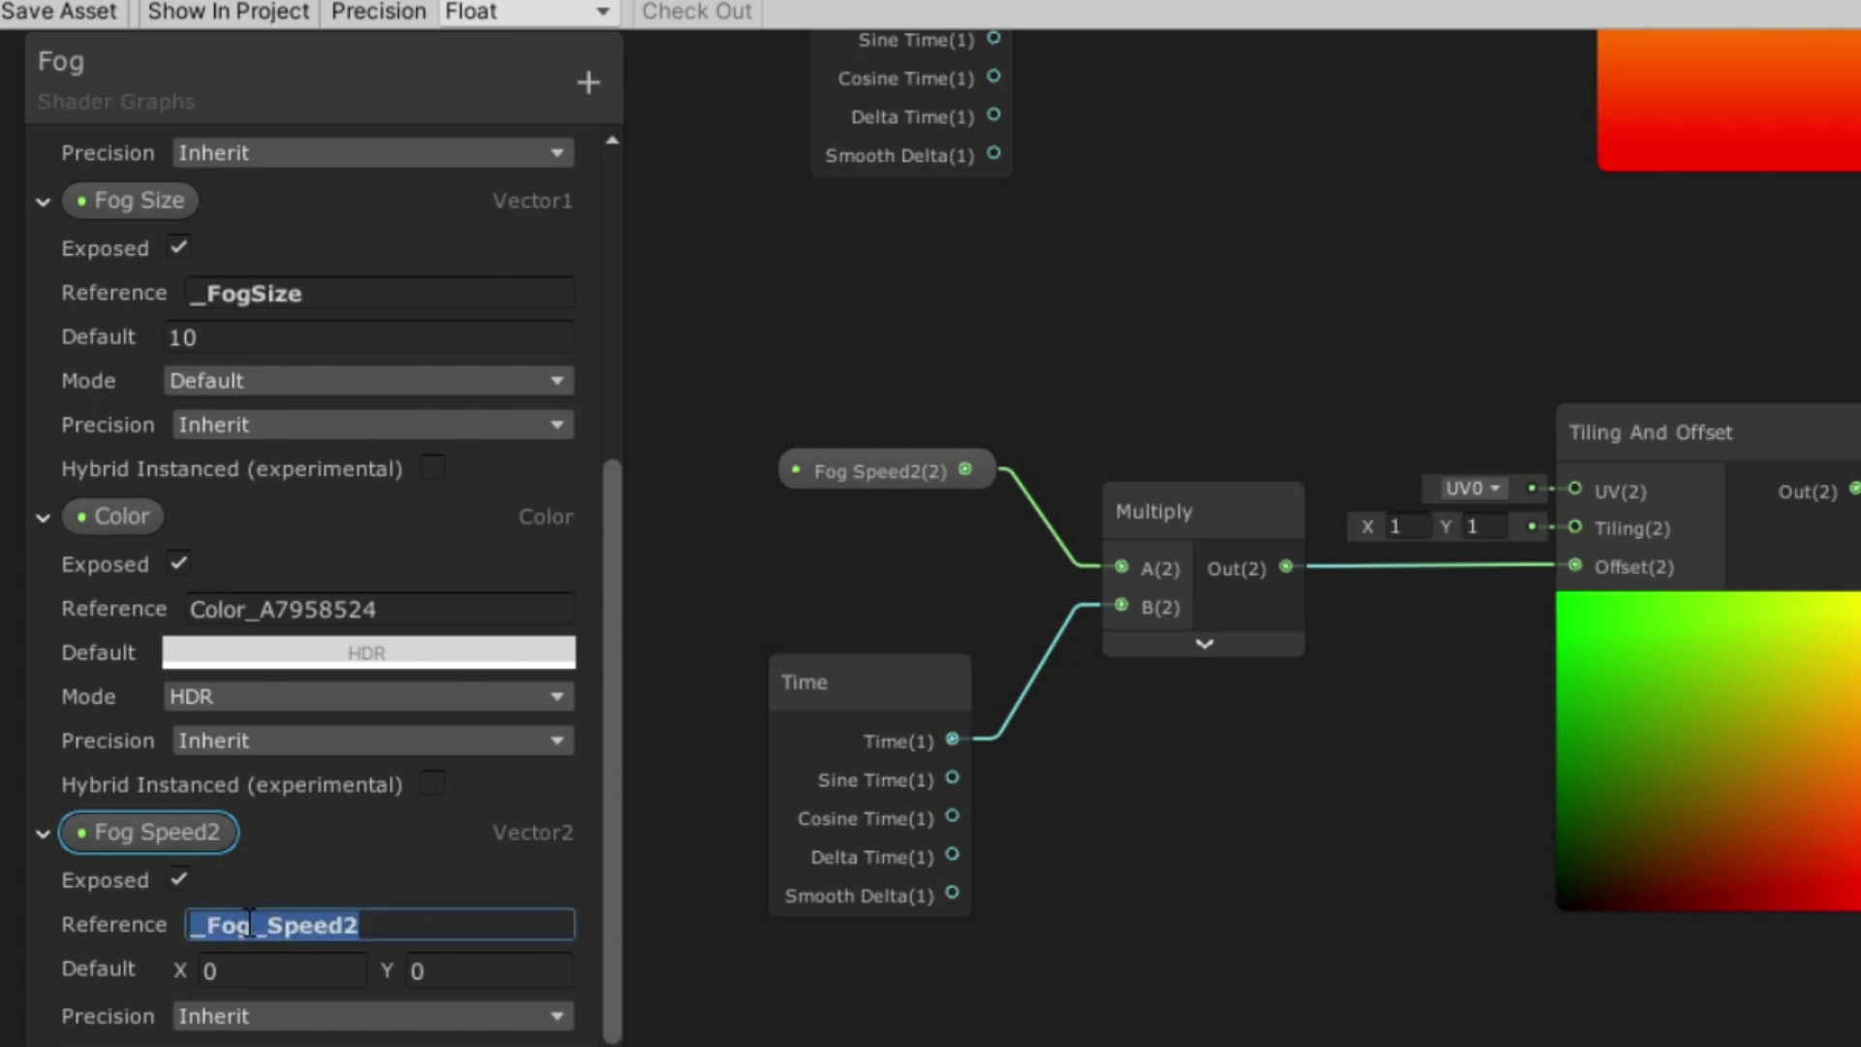
pyautogui.click(1218, 837)
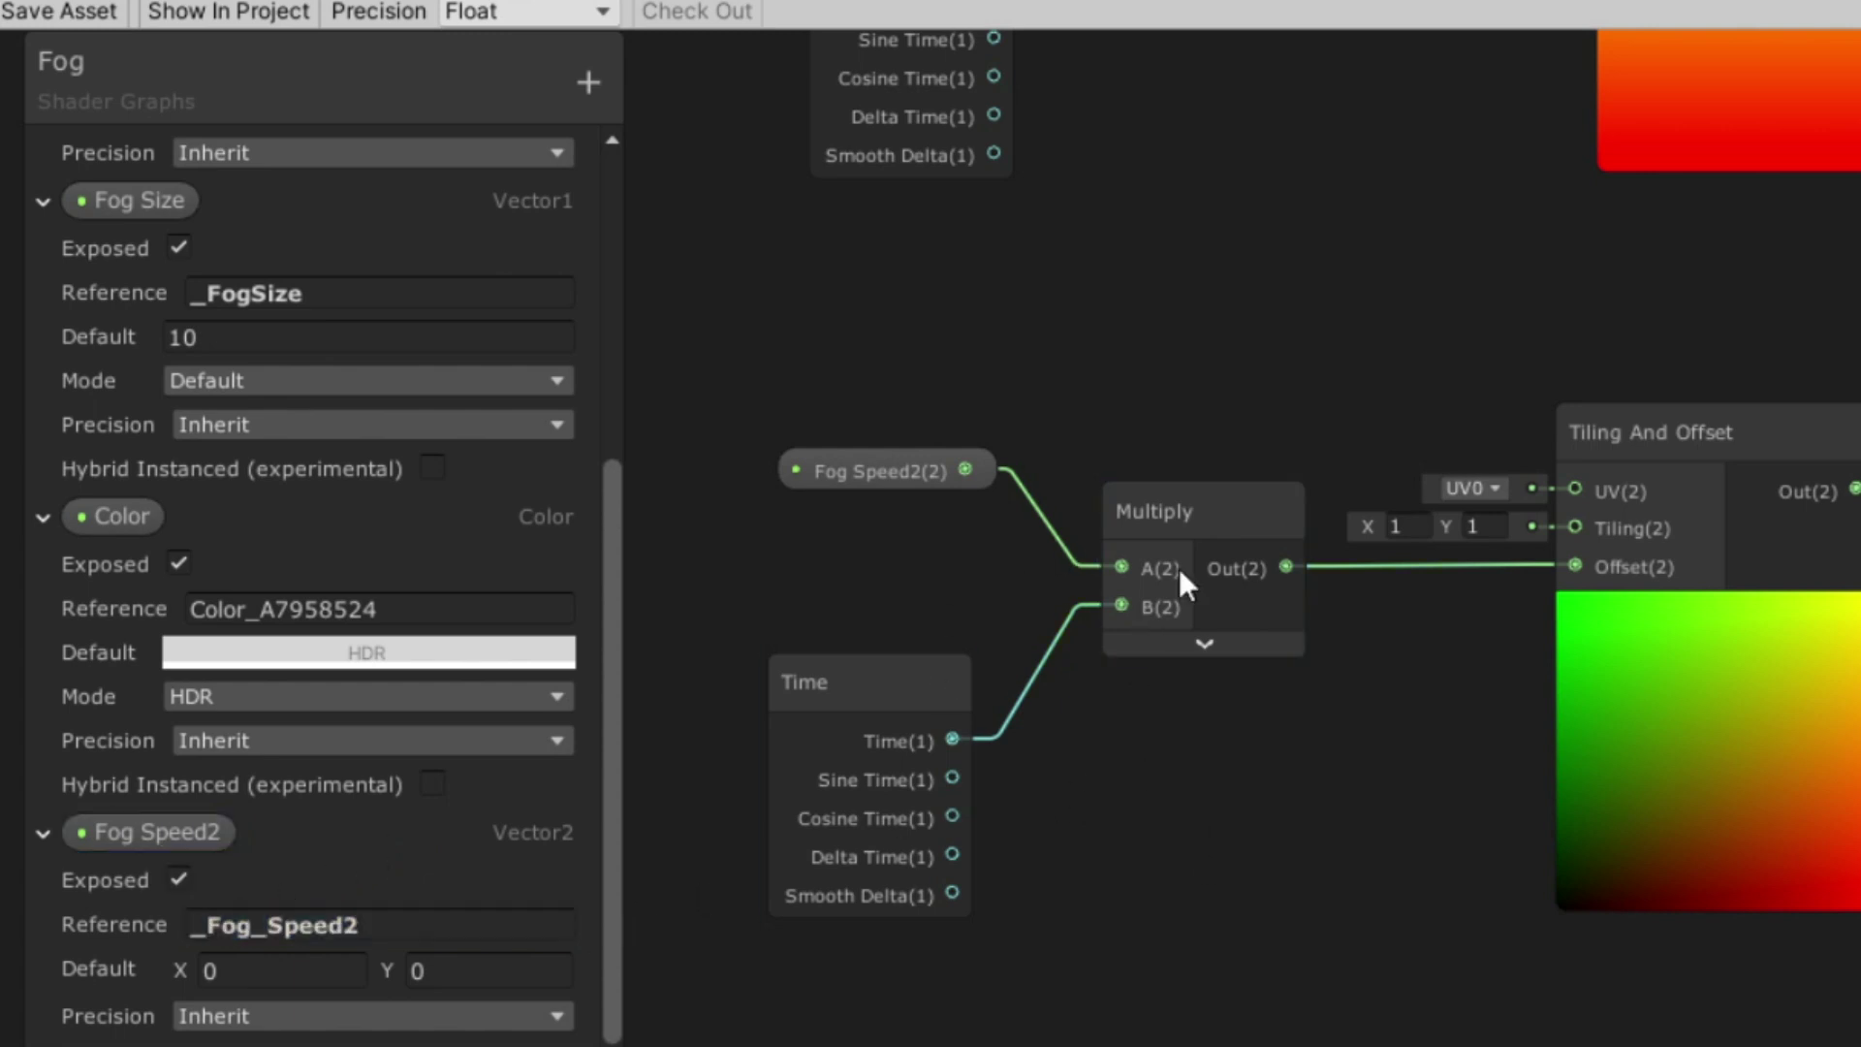
# Step: Replace the Fog Size property node feeding the duplicated Simple Noise node's Scale with a new Vector 1 node
pyautogui.moveTo(1841, 669); pyautogui.dragTo(1376, 586, button='middle')
pyautogui.moveTo(1375, 581)
pyautogui.mouseDown()
pyautogui.moveTo(1406, 690)
pyautogui.moveTo(1415, 596)
pyautogui.moveTo(1388, 561)
pyautogui.mouseUp()
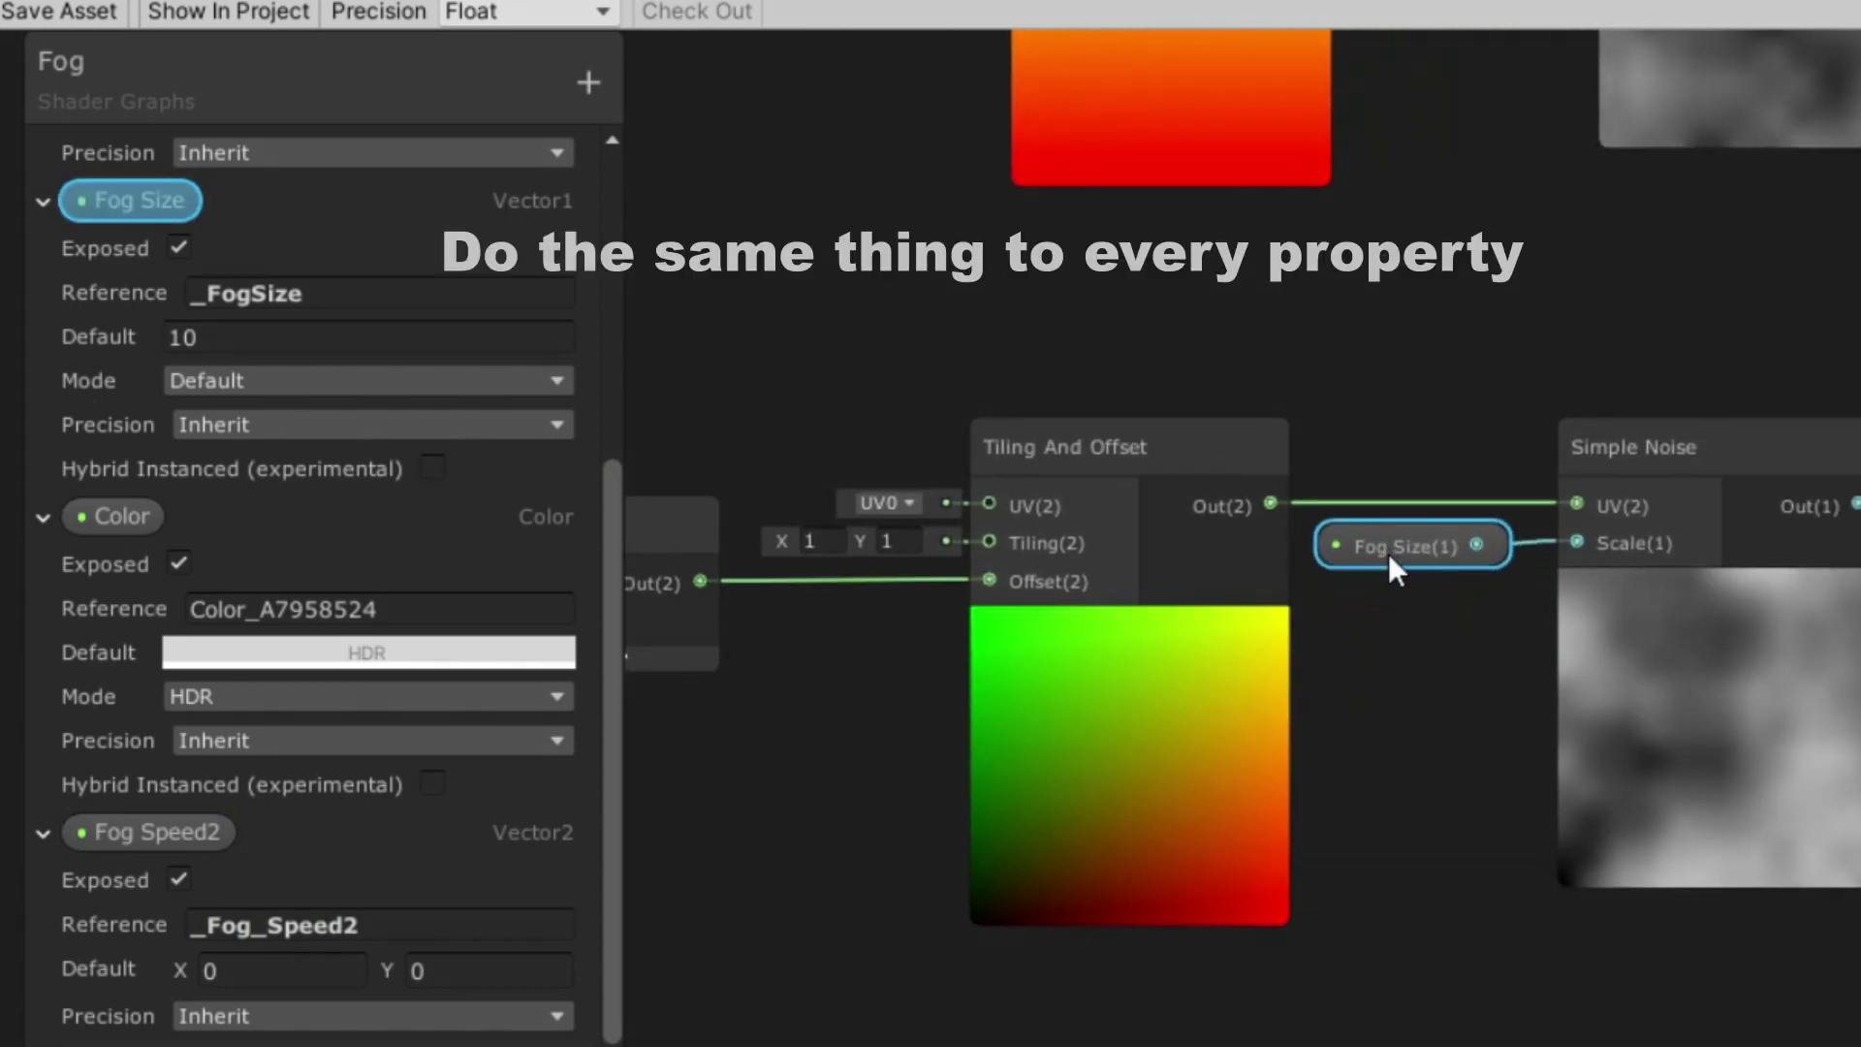
pyautogui.press('Delete')
pyautogui.press('space')
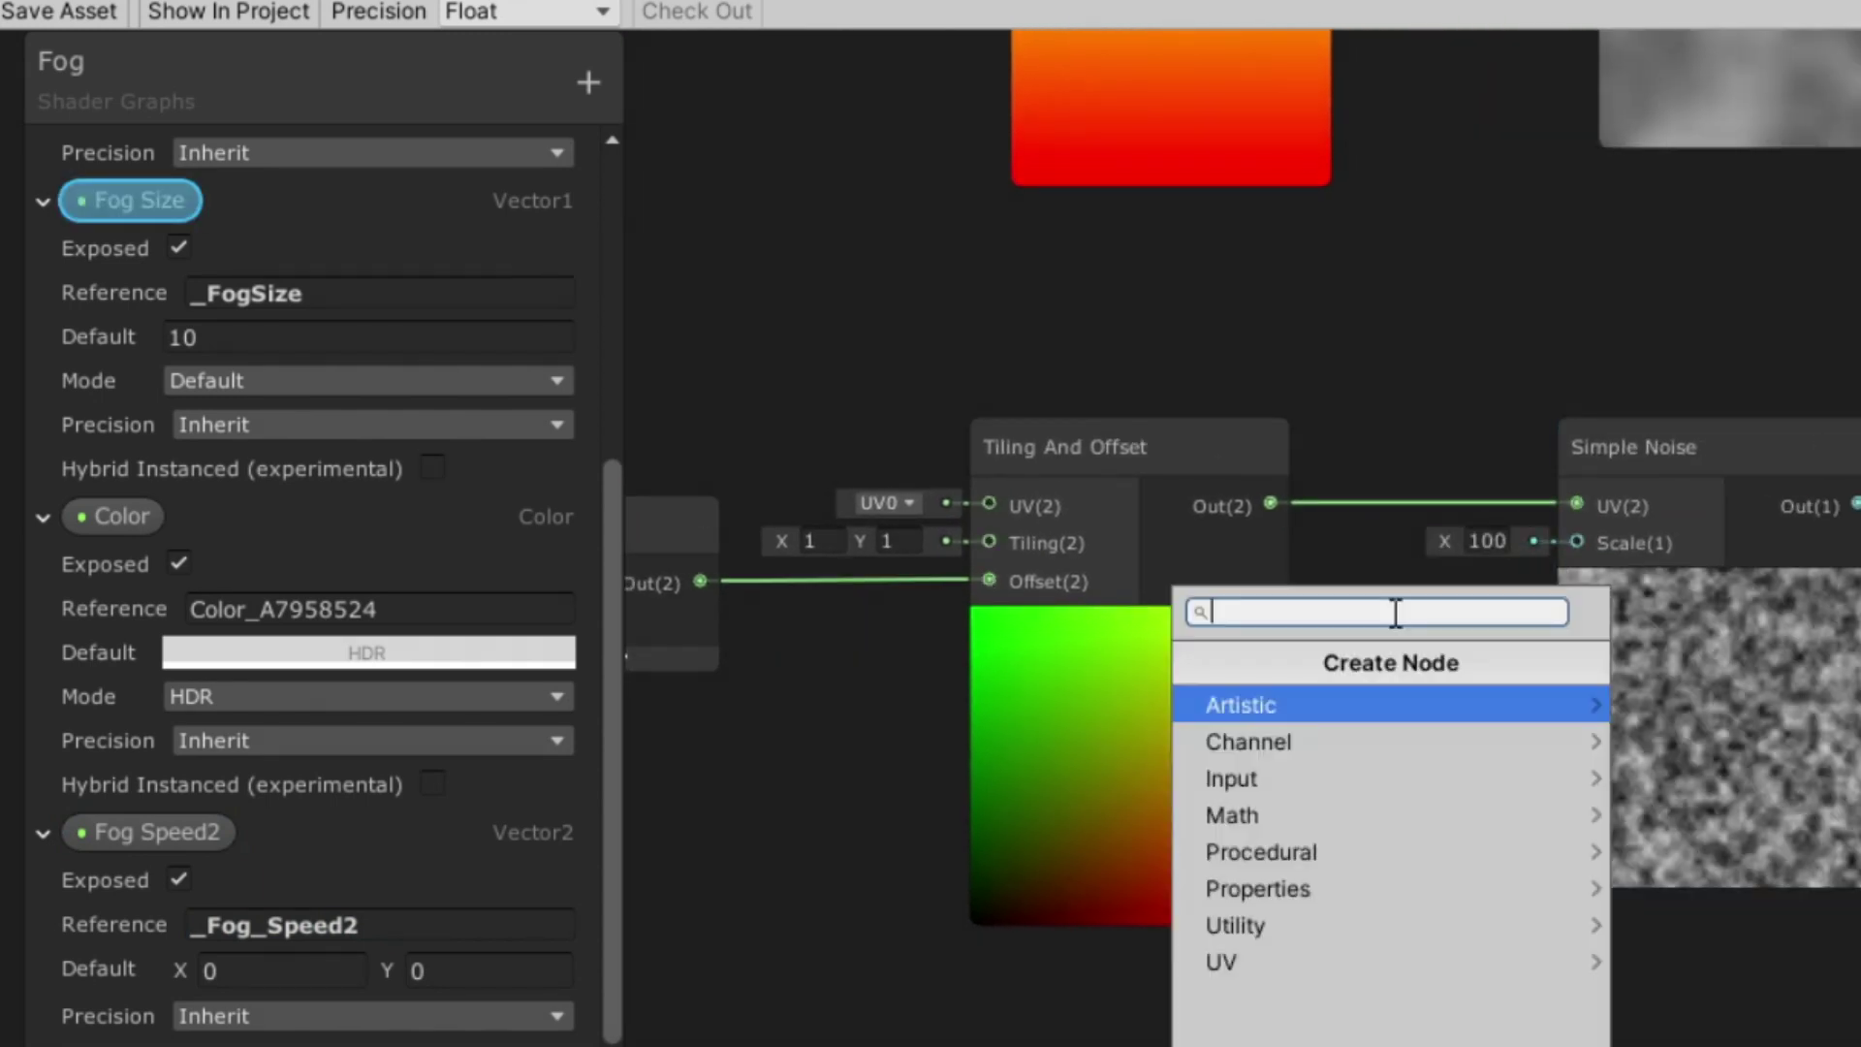
pyautogui.write('vec')
pyautogui.press('Return')
# Step: Convert the new Vector 1 node to a property named "Fog Size 2" with the reference "_FogSize2"
pyautogui.rightClick(1383, 587)
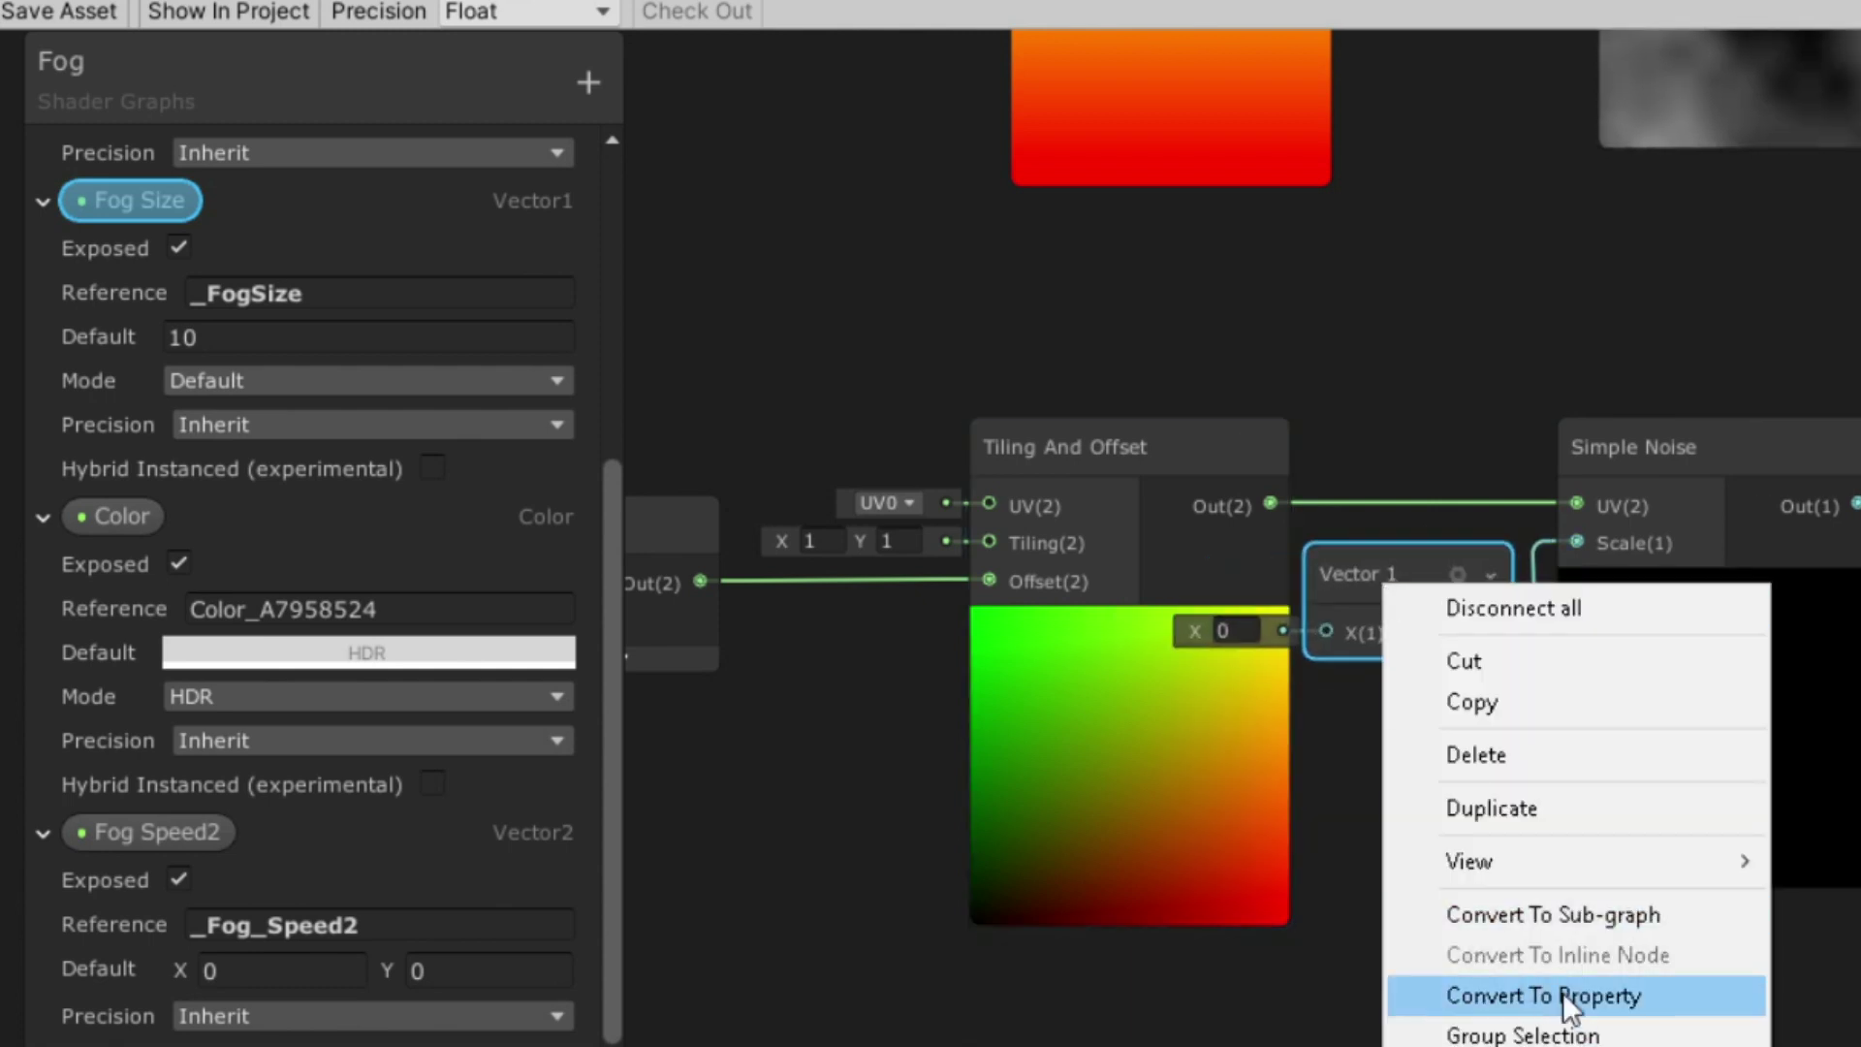
pyautogui.click(1512, 995)
pyautogui.doubleClick(157, 742)
pyautogui.write('Fog Size 2')
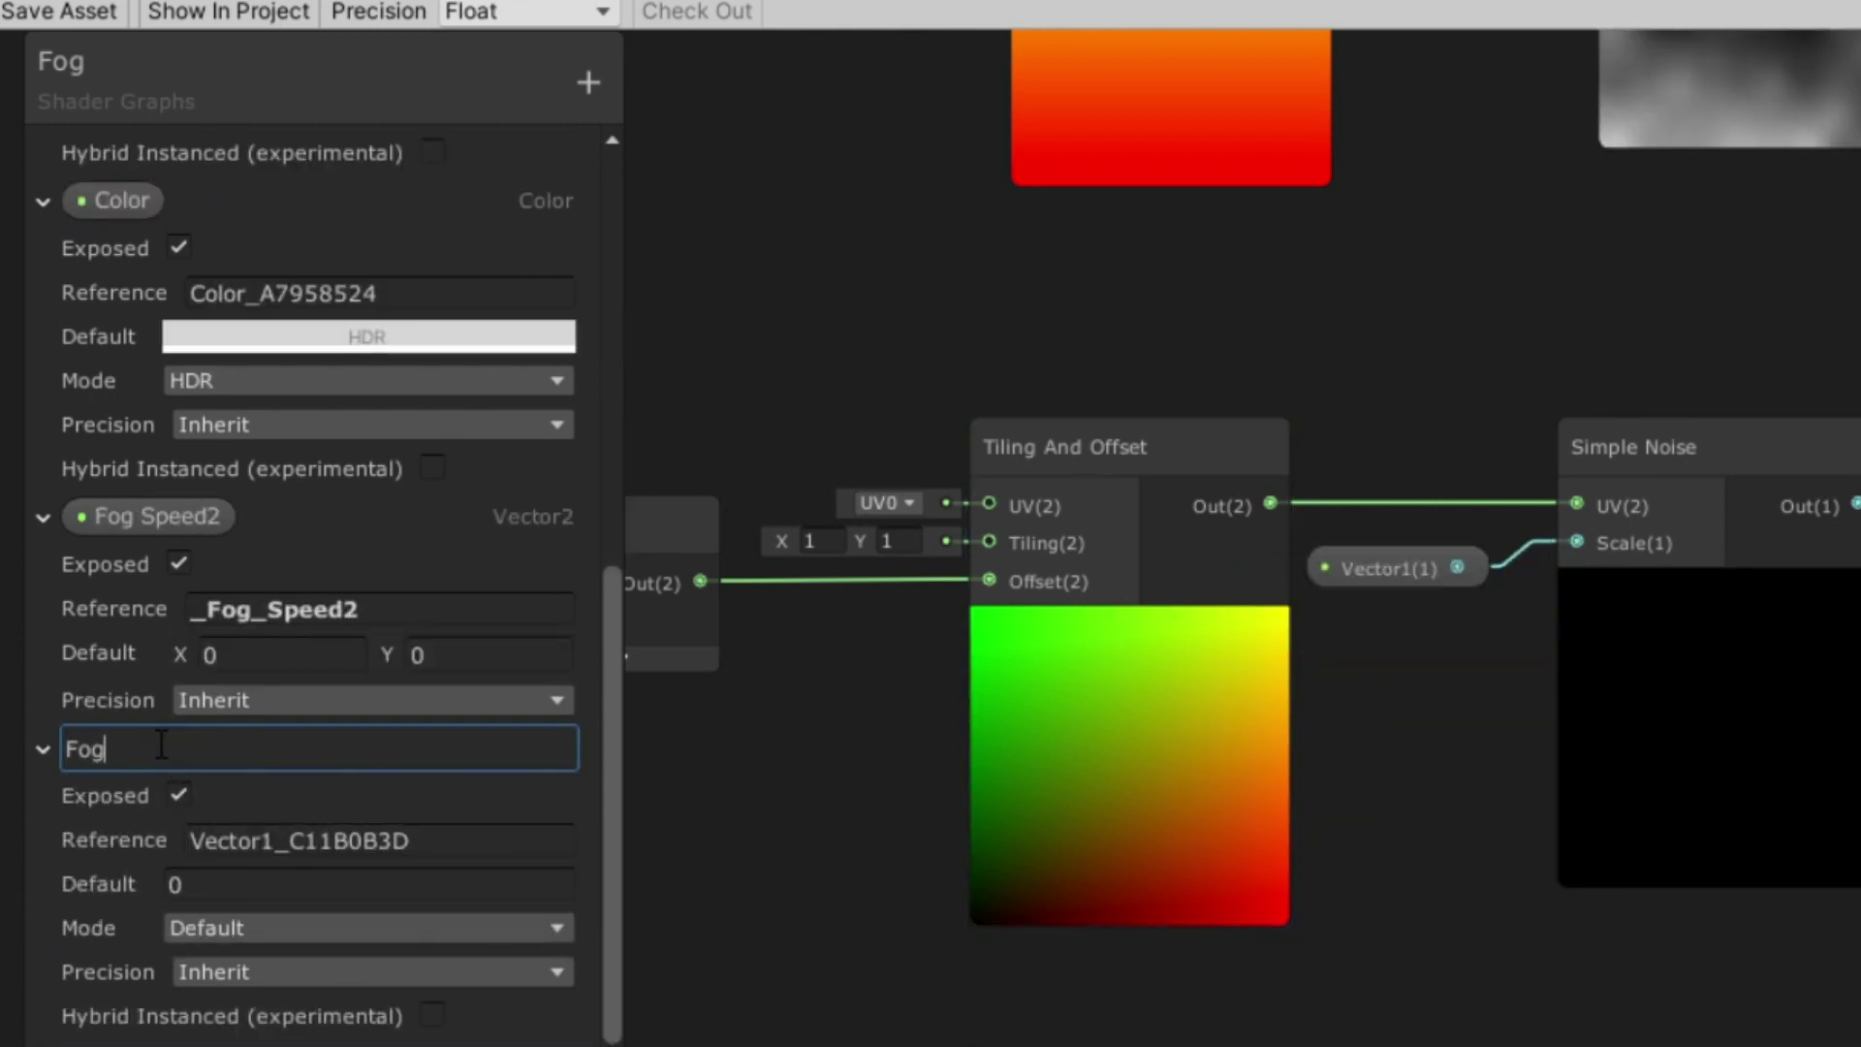
pyautogui.click(431, 842)
pyautogui.write('Fog Size 2')
pyautogui.click(869, 973)
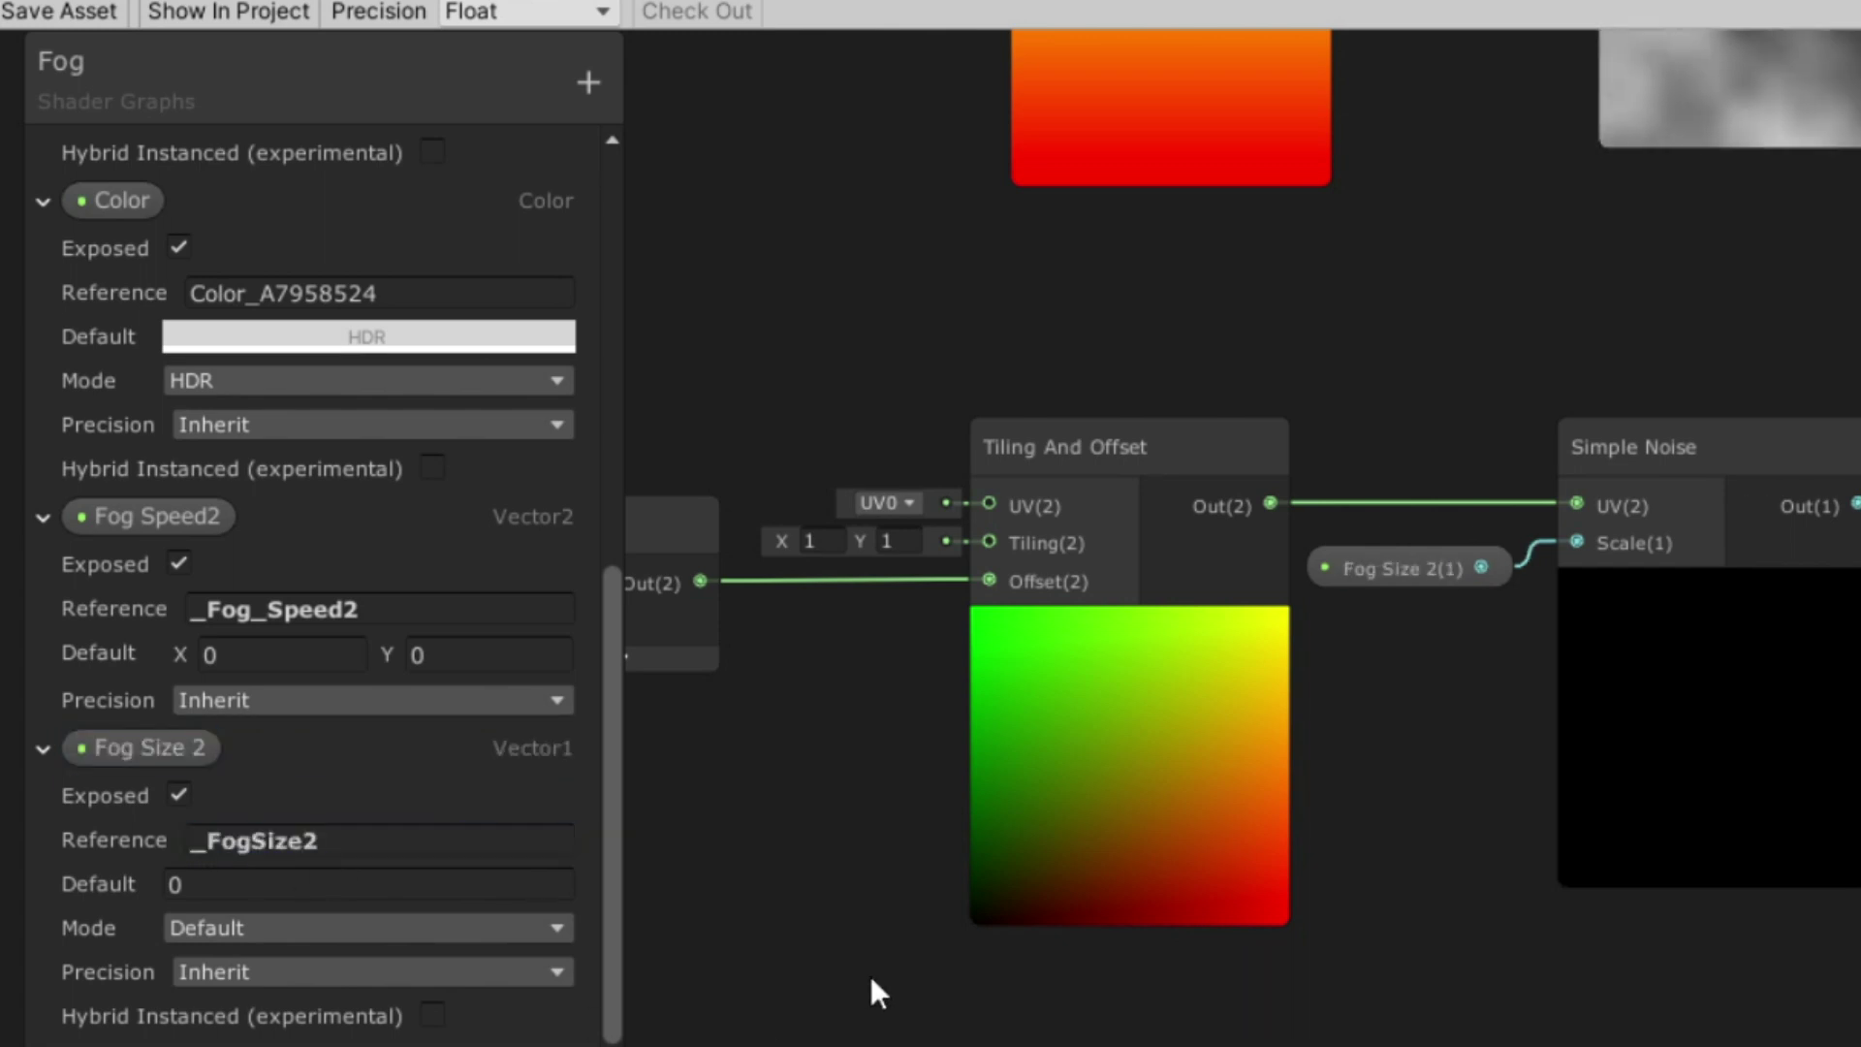
# Step: Replace the Color property node in the duplicated chain with a new Color node feeding input B of its Multiply node
pyautogui.click(1410, 582)
pyautogui.moveTo(1410, 583); pyautogui.dragTo(979, 524, button='middle')
pyautogui.click(1474, 916)
pyautogui.moveTo(1577, 928); pyautogui.dragTo(1582, 885)
pyautogui.press('Delete')
pyautogui.press('space')
pyautogui.write('color')
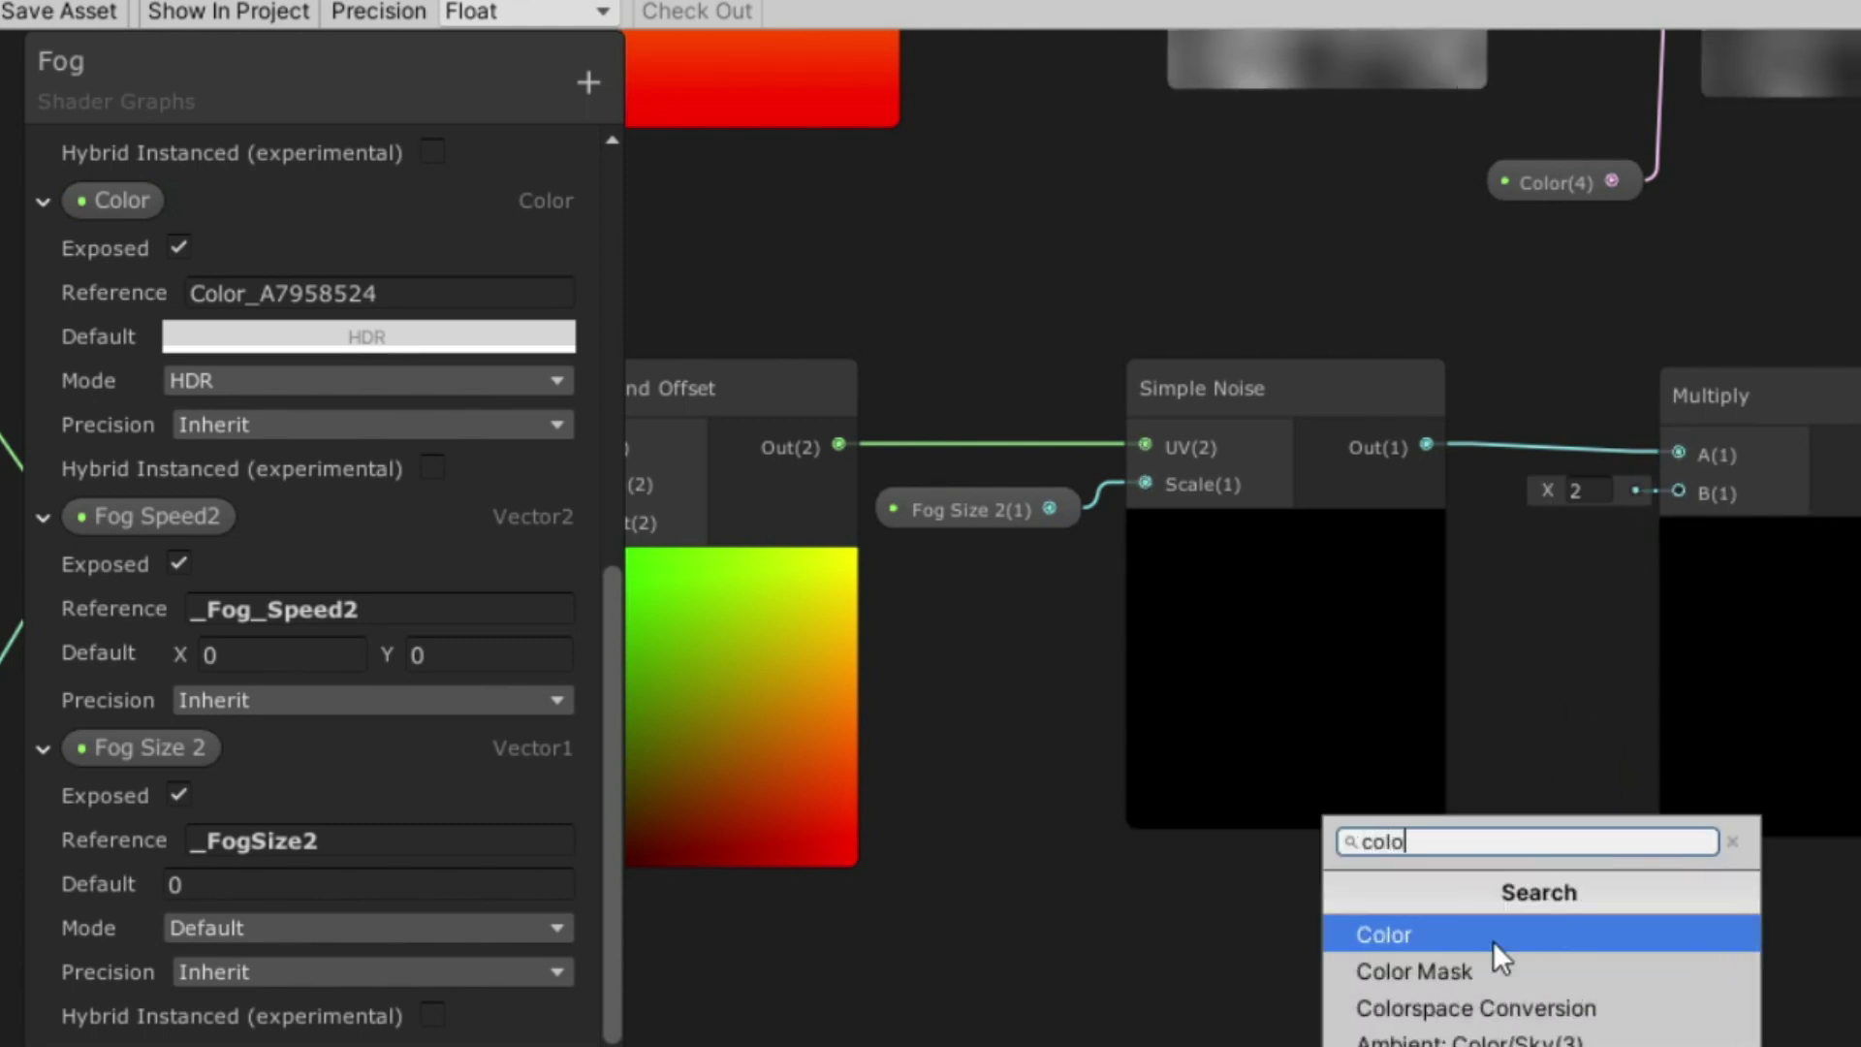
pyautogui.click(1493, 932)
# Step: Convert the new Color node to a property and rename it "Color2"
pyautogui.rightClick(1344, 942)
pyautogui.click(1426, 779)
pyautogui.scroll(-3, 370, 812)
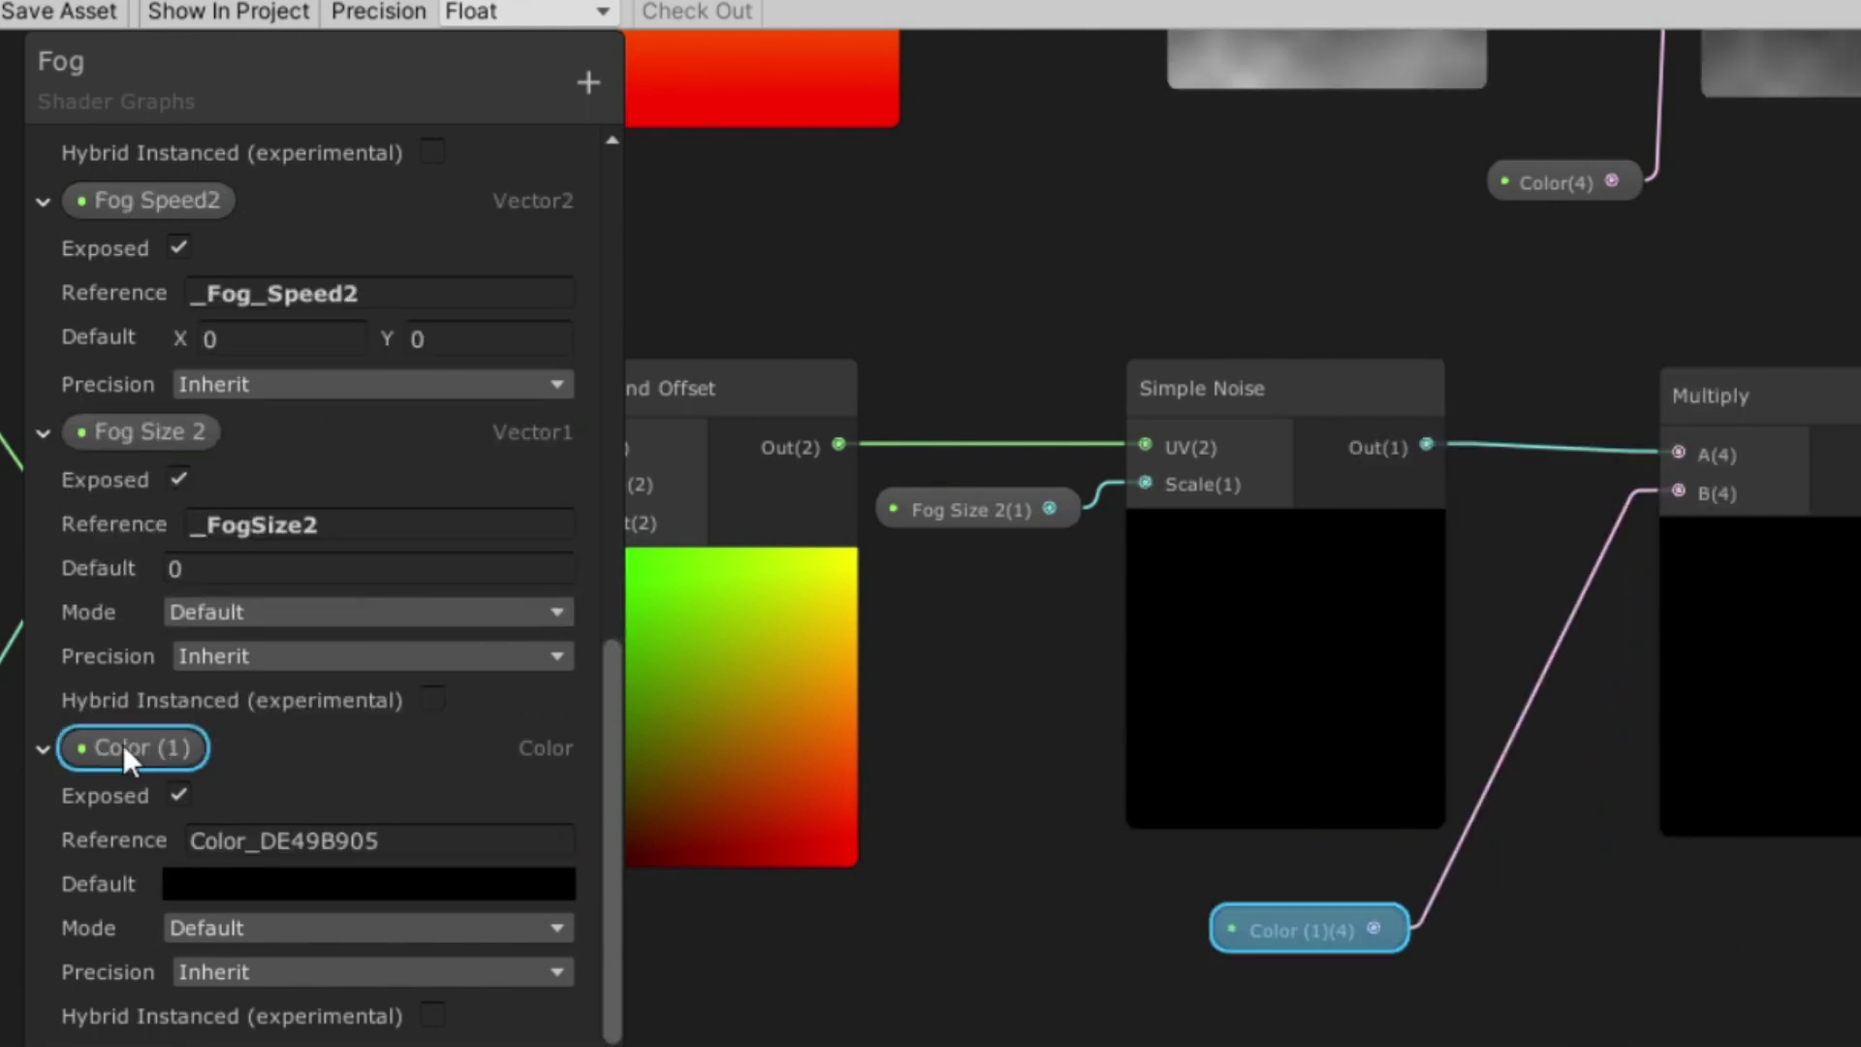
pyautogui.doubleClick(124, 748)
pyautogui.write('Color2')
pyautogui.press('Return')
# Step: Set the Color2 property's reference to "_Color2" and its mode to HDR
pyautogui.doubleClick(316, 843)
pyautogui.write('_Fog Size 2')
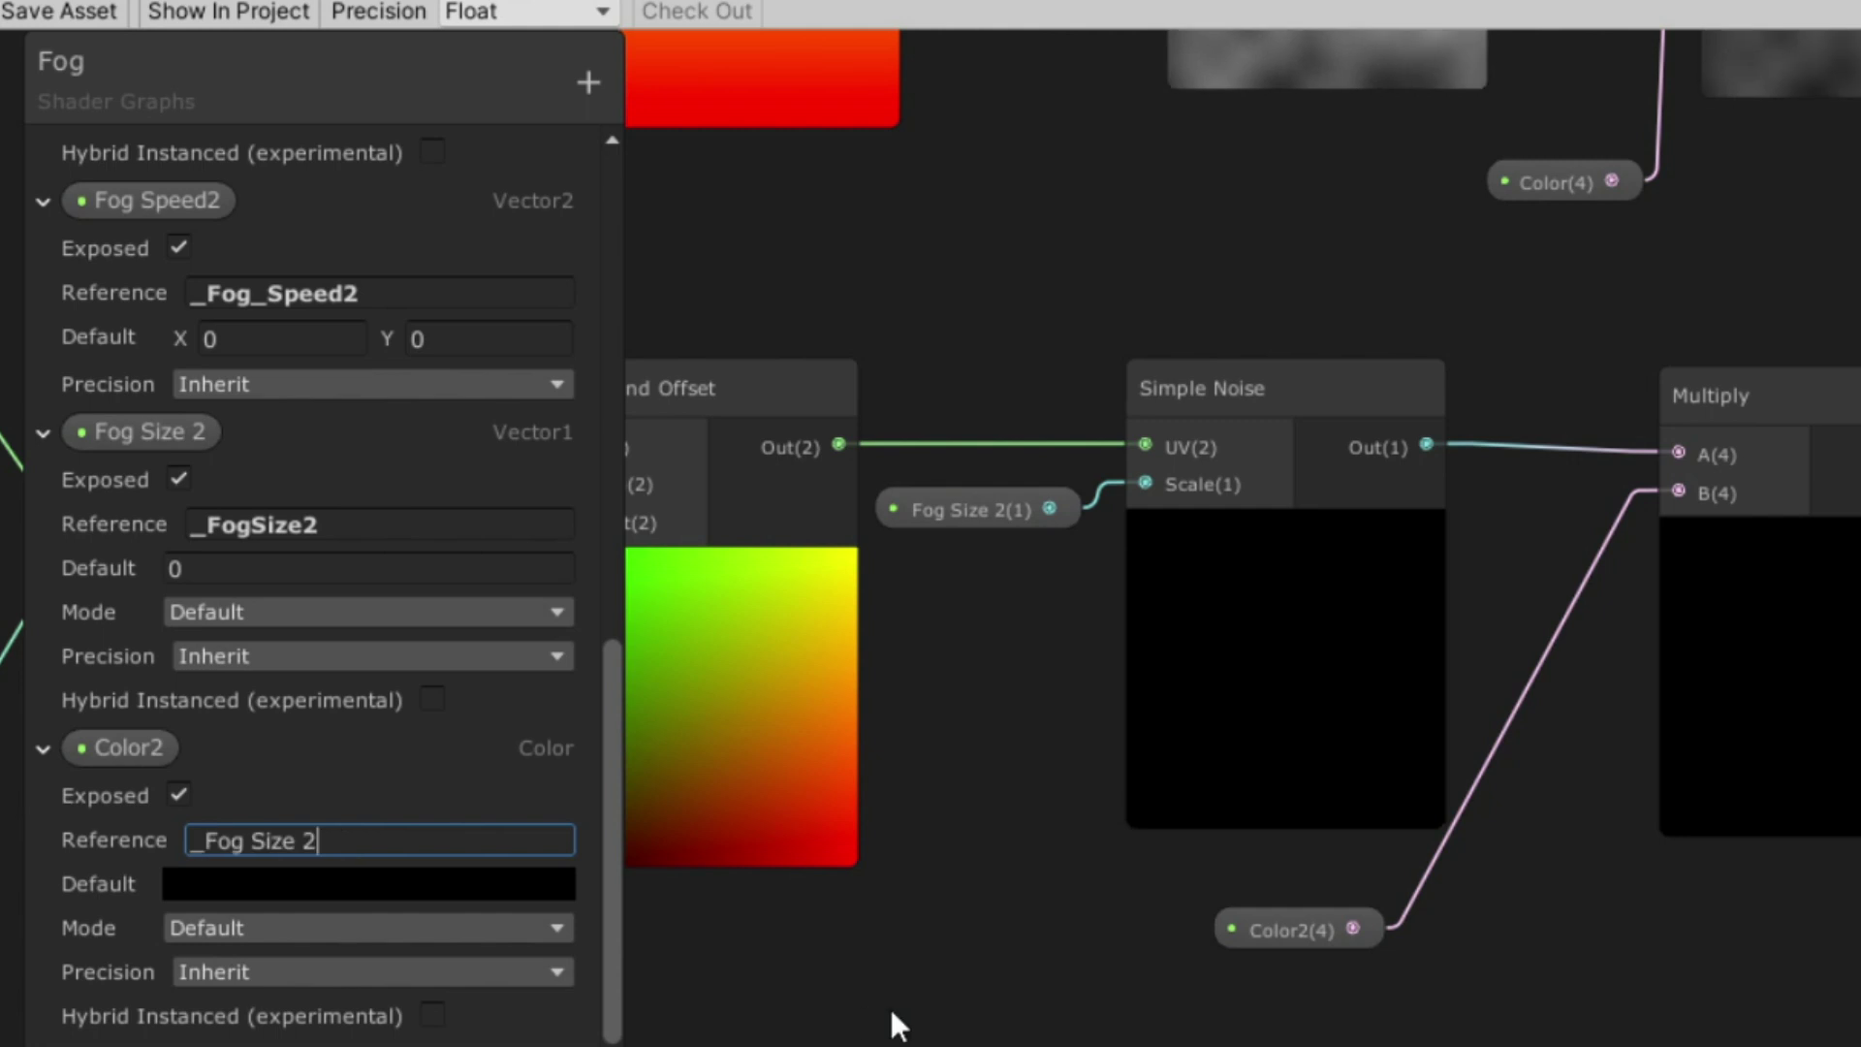
pyautogui.press('Return')
pyautogui.moveTo(334, 842); pyautogui.dragTo(215, 844)
pyautogui.write('Color2')
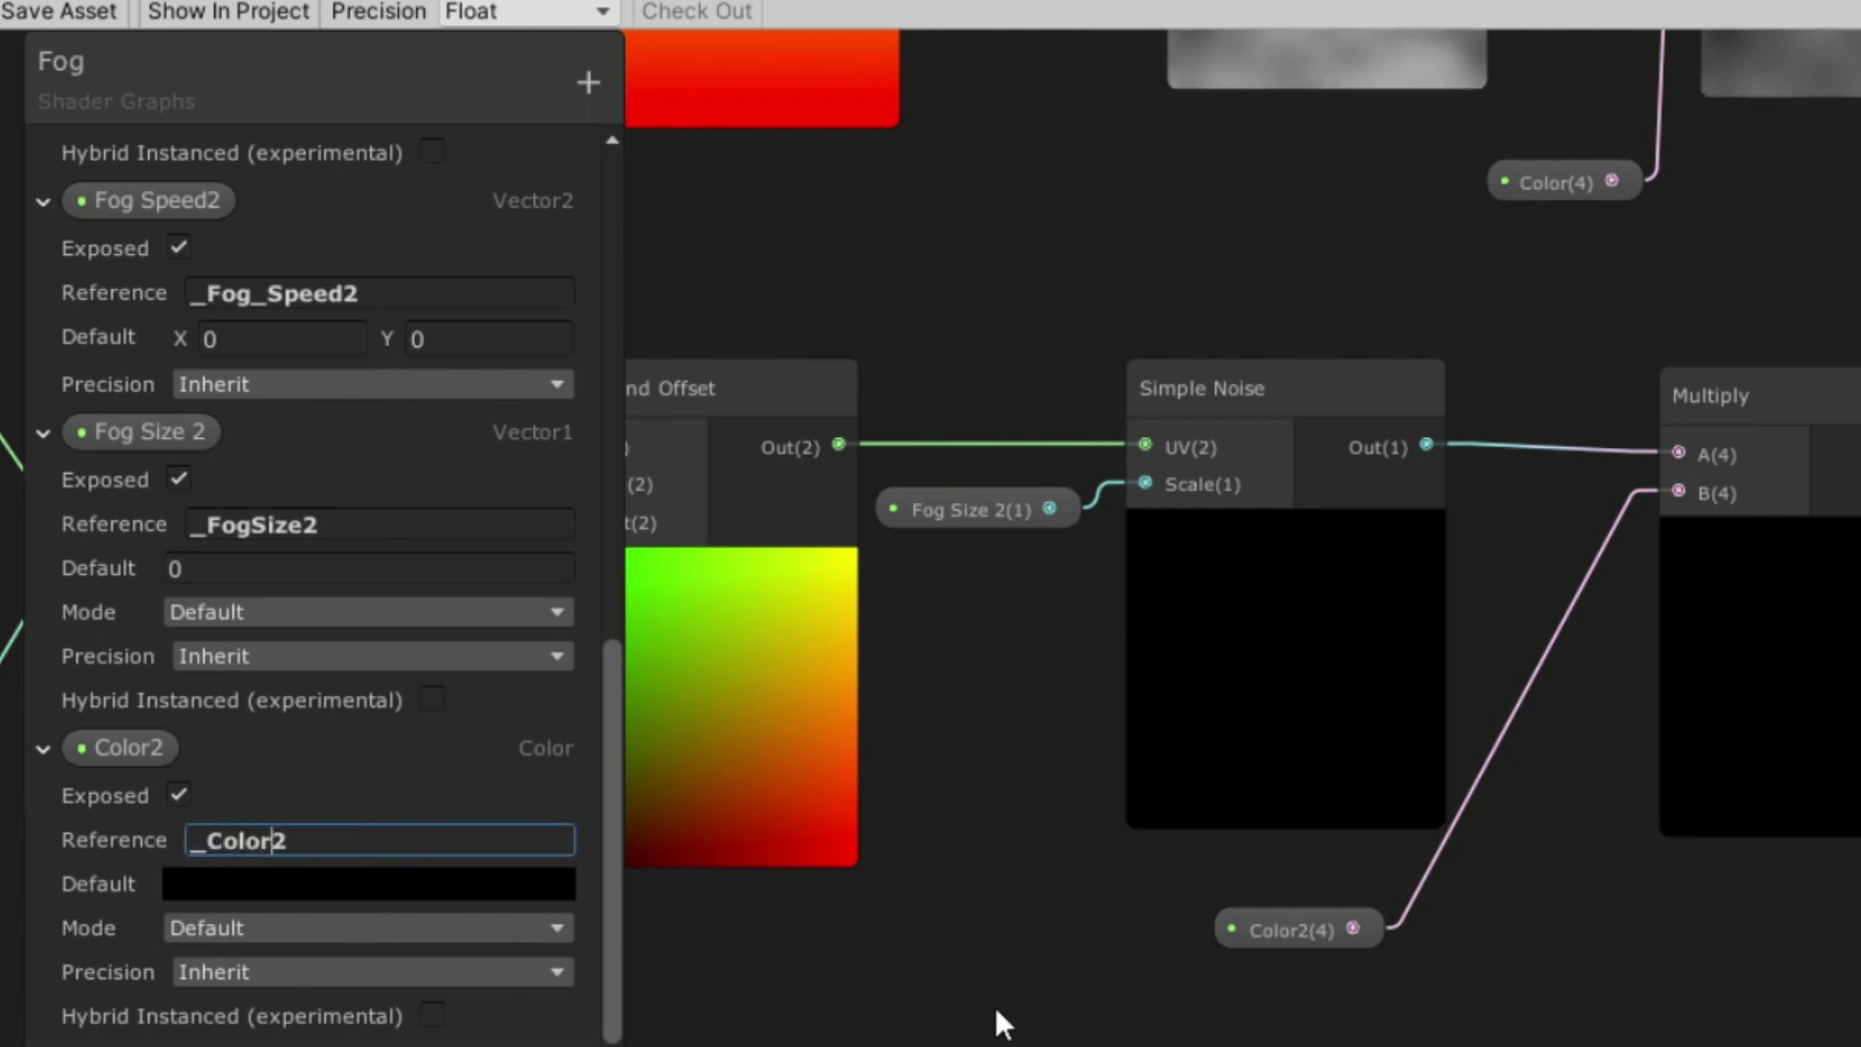
pyautogui.press('Return')
pyautogui.click(300, 928)
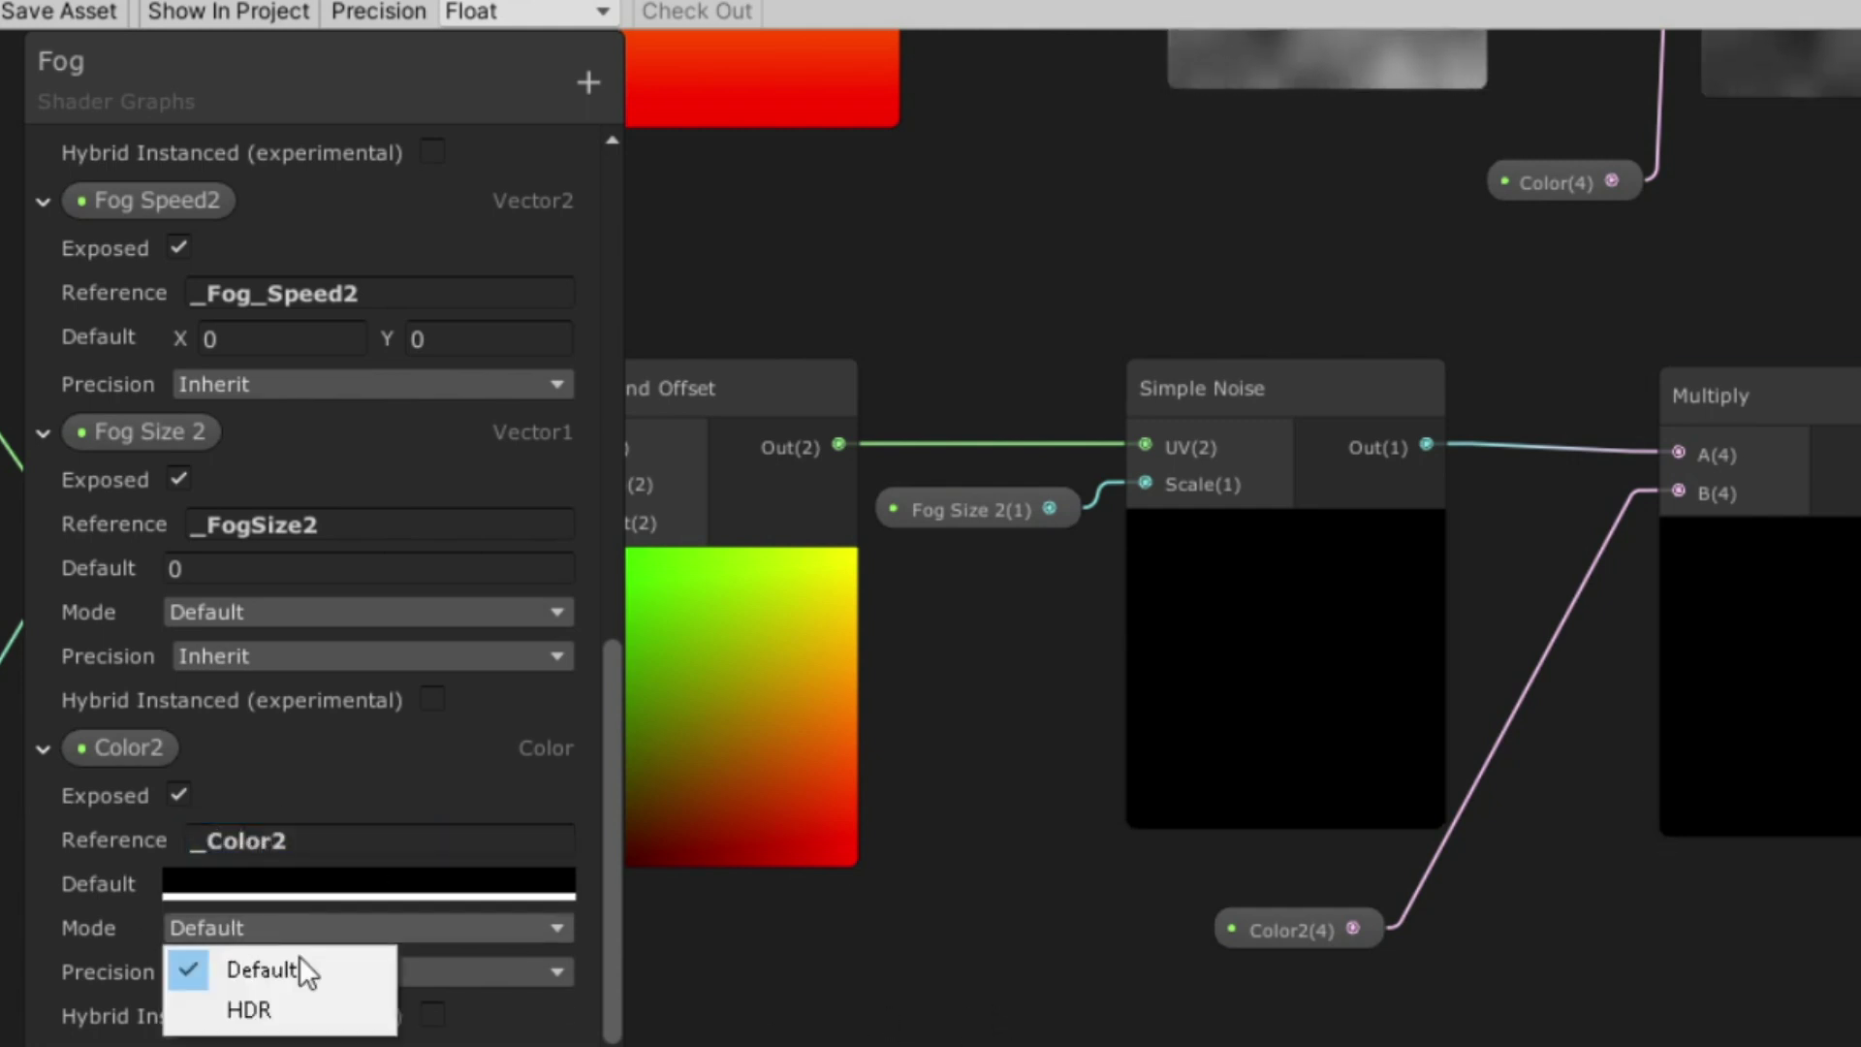
pyautogui.click(281, 1009)
# Step: Set the default of Fog Size 2 to 1 and the default X of Fog Speed2 to 1
pyautogui.scroll(3, 301, 790)
pyautogui.scroll(2, 272, 773)
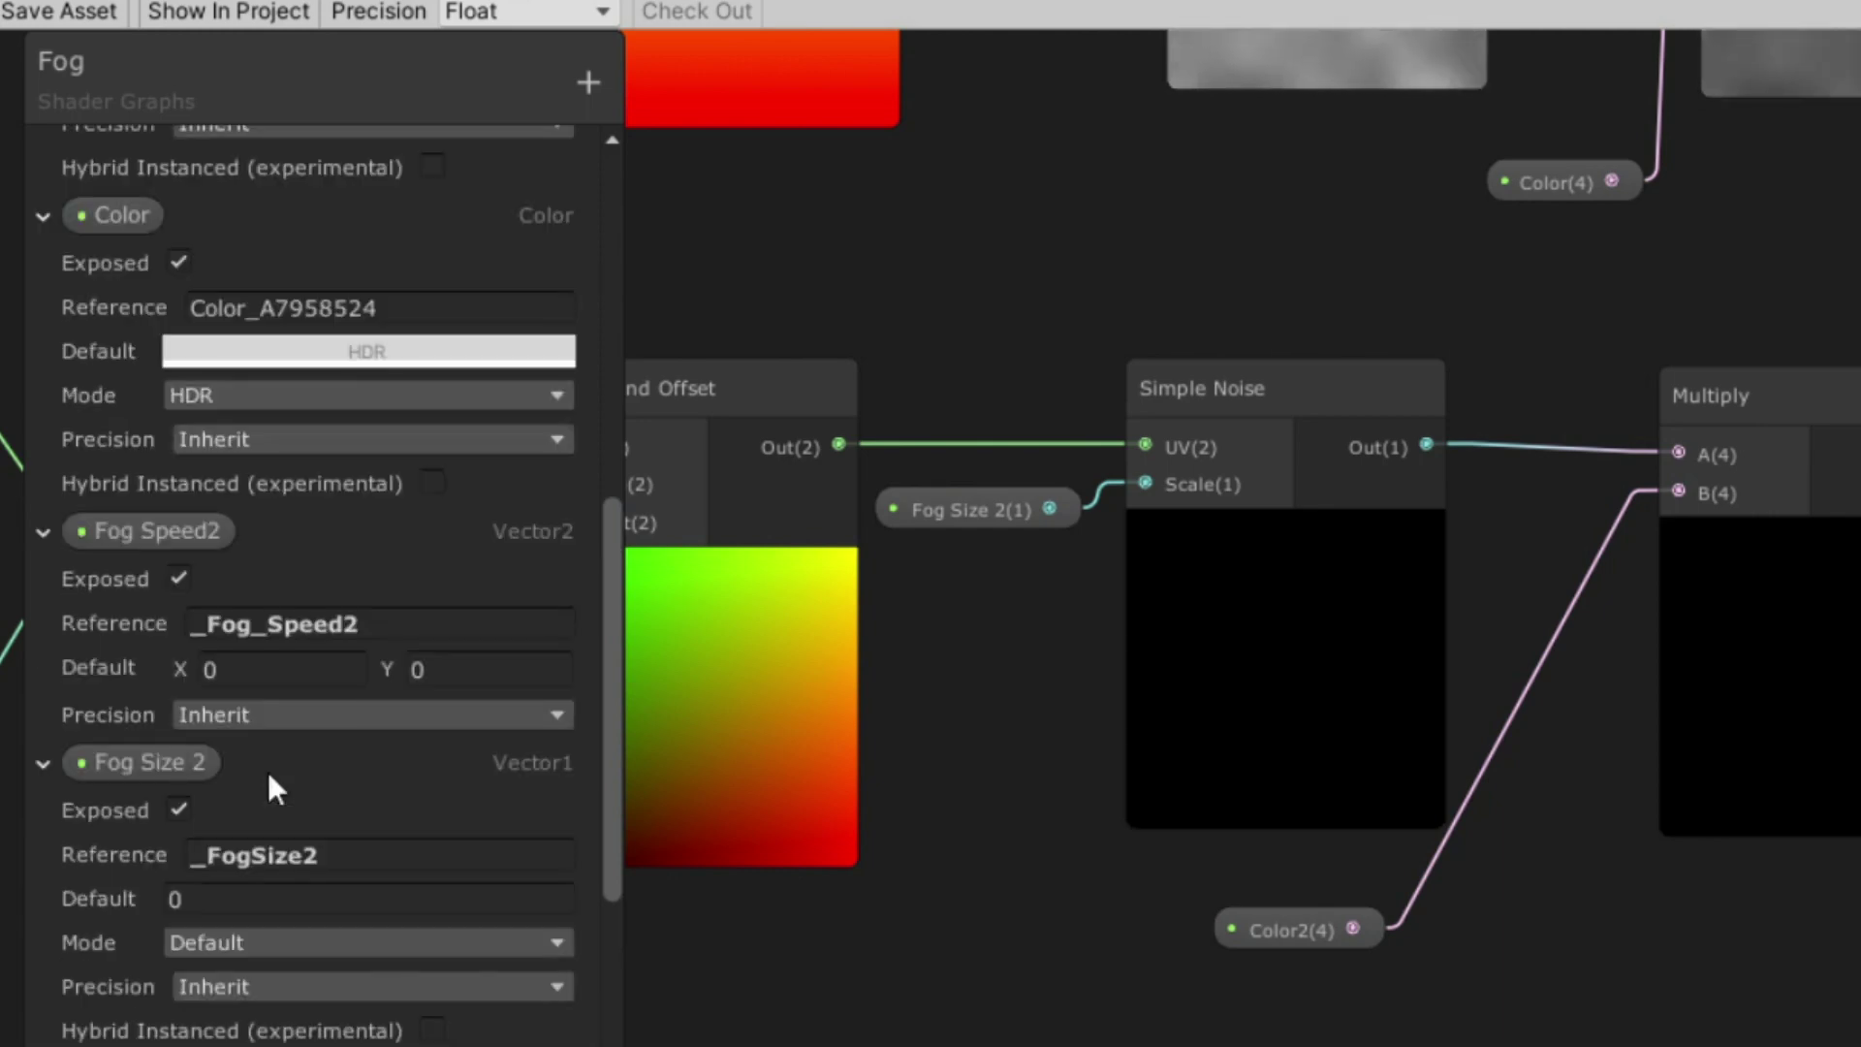
pyautogui.click(378, 898)
pyautogui.write('1')
pyautogui.scroll(-3, 1005, 872)
pyautogui.moveTo(1105, 1042); pyautogui.dragTo(1609, 823, button='middle')
pyautogui.click(243, 670)
pyautogui.write('1')
pyautogui.scroll(-2, 1039, 723)
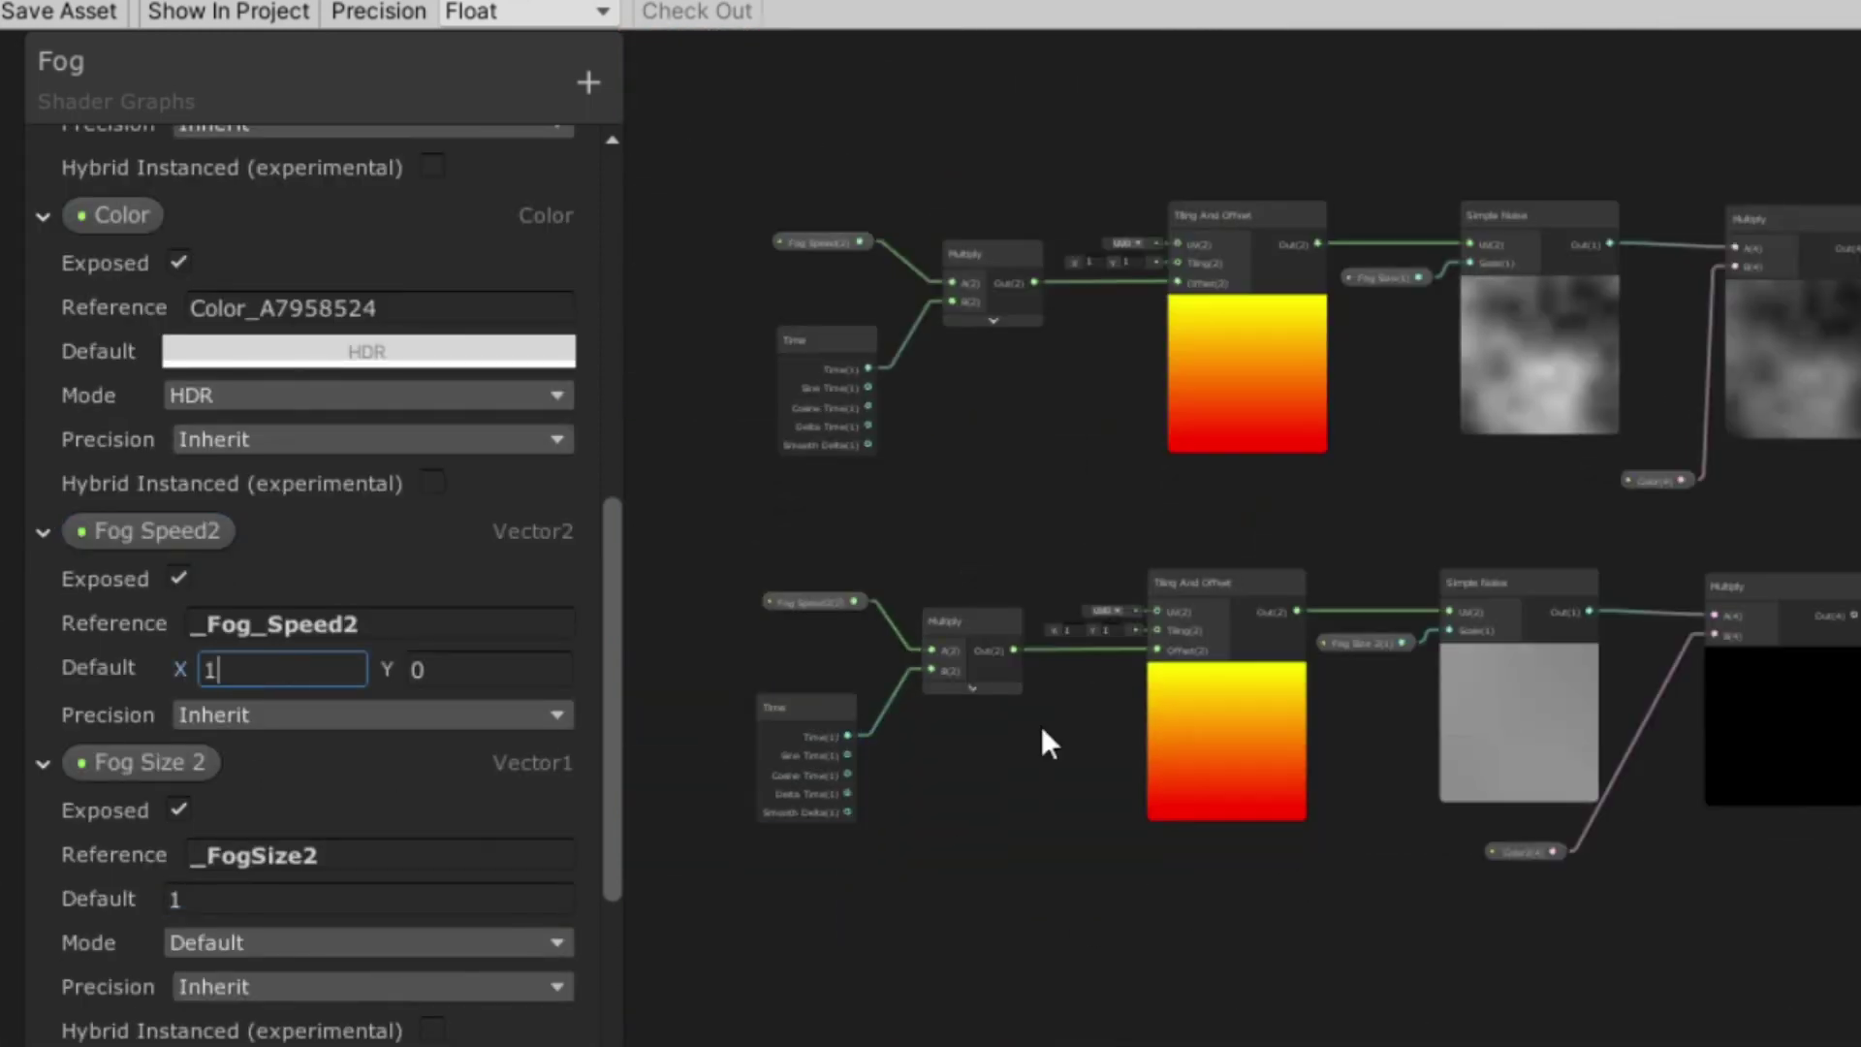
# Step: Combine both noise layers' outputs in a new Multiply node and feed its result into the Sprite Unlit Master's Color input
pyautogui.moveTo(1039, 723); pyautogui.dragTo(1109, 797, button='middle')
pyautogui.scroll(2, 1055, 751)
pyautogui.moveTo(1041, 737); pyautogui.dragTo(1231, 547)
pyautogui.write('mul')
pyautogui.click(1143, 715)
pyautogui.moveTo(1072, 177); pyautogui.dragTo(1243, 532)
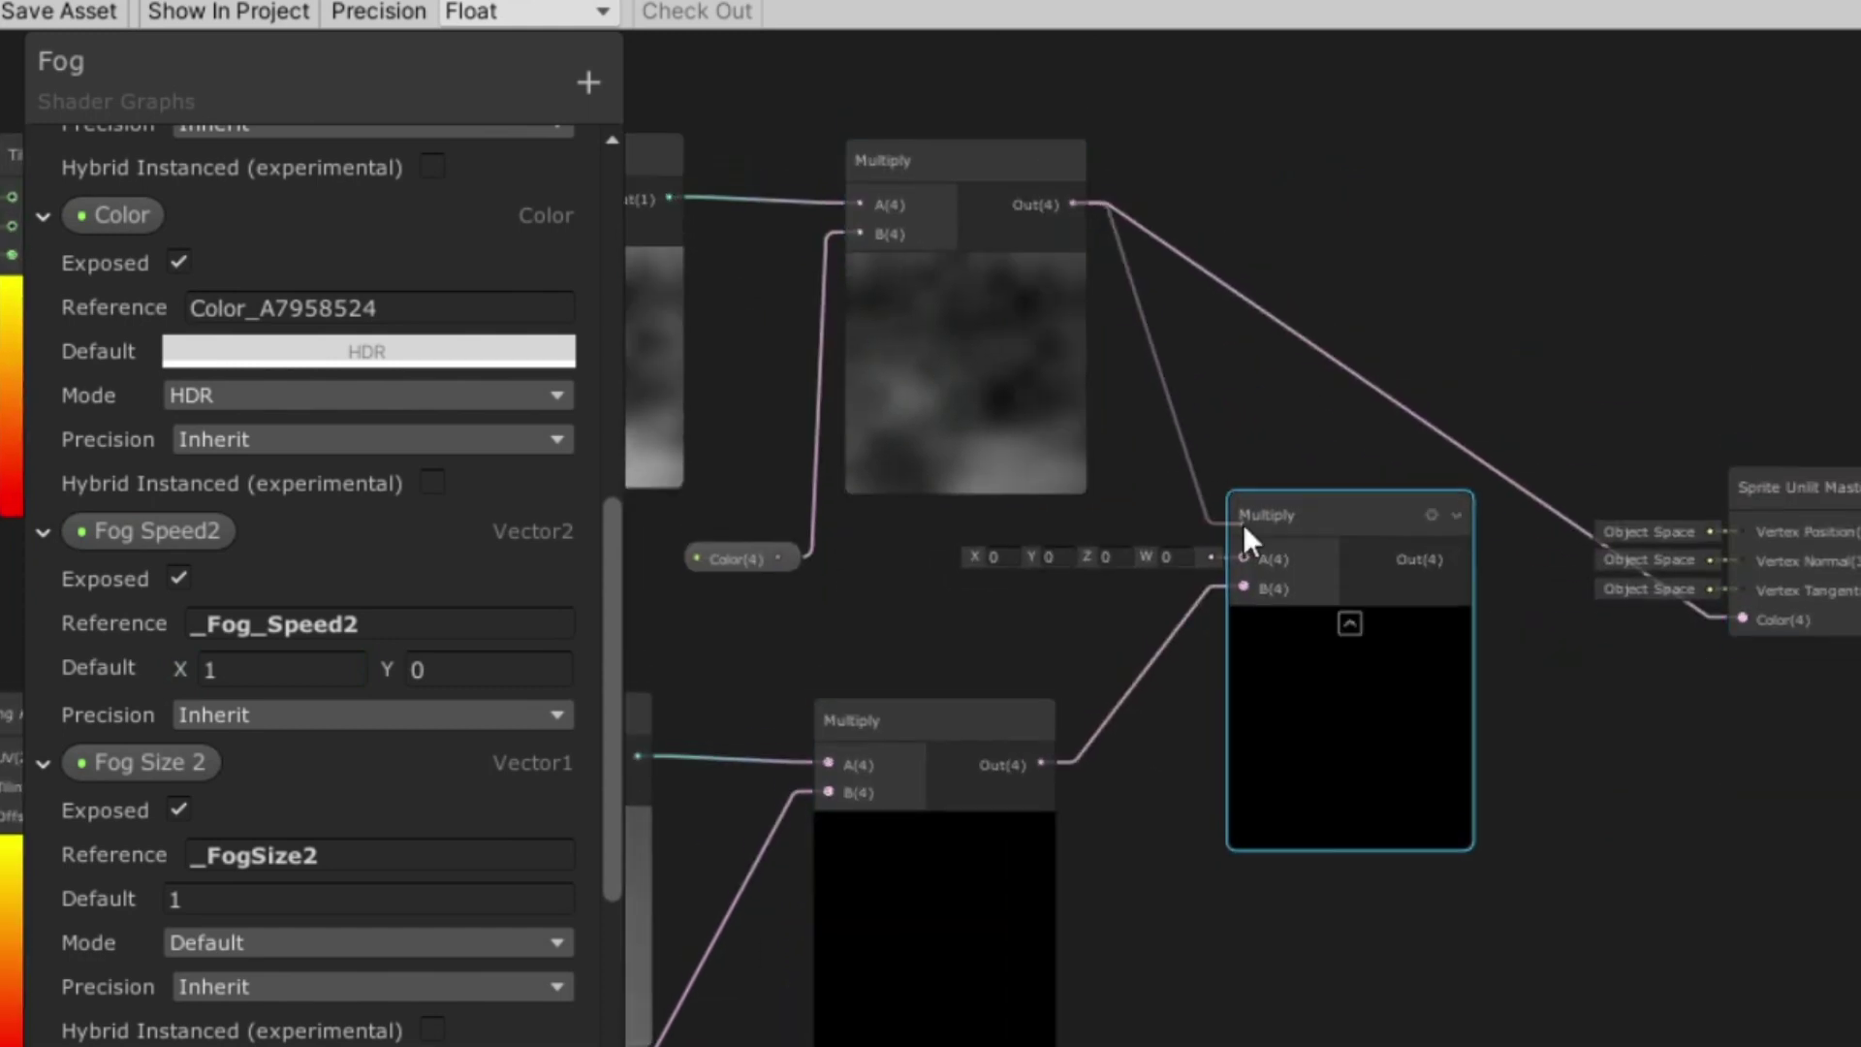
pyautogui.moveTo(1456, 532); pyautogui.dragTo(1444, 635)
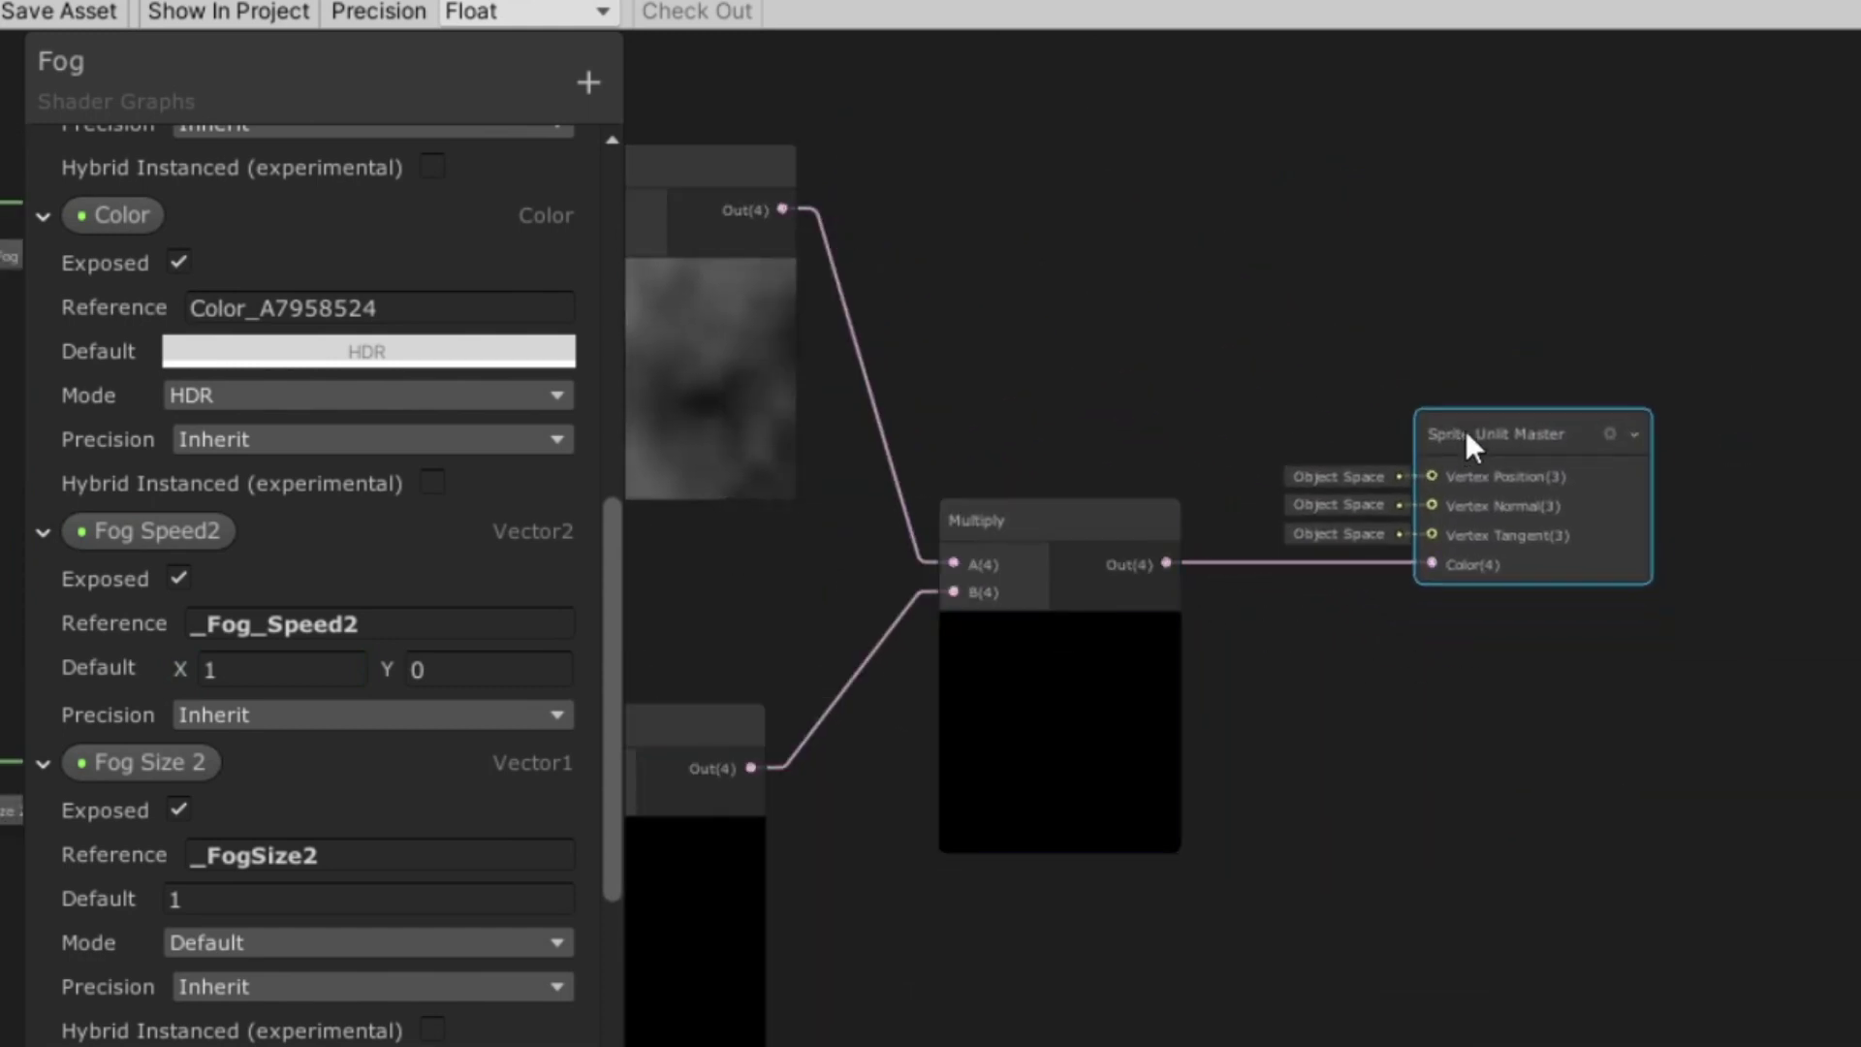
# Step: Save the Fog shader graph and return to the Scene view with the Fog object's material properties shown
pyautogui.scroll(-4, 1518, 661)
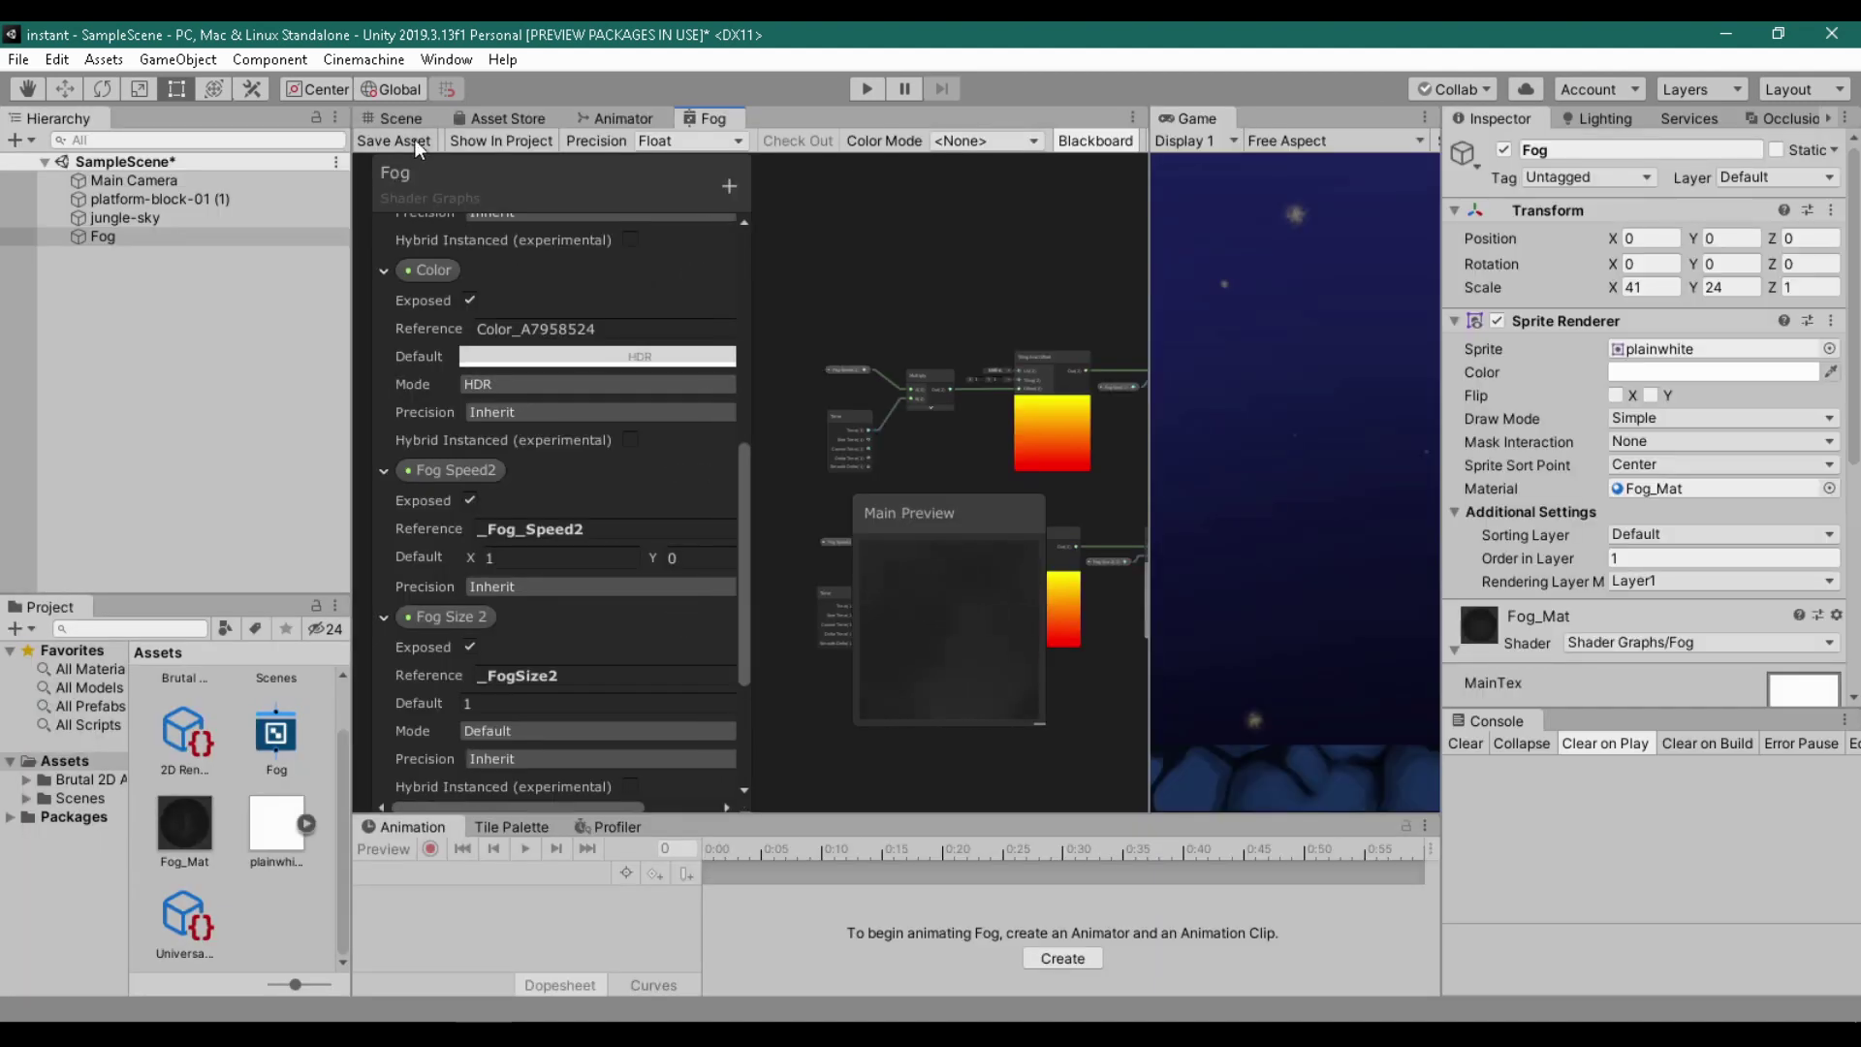
pyautogui.click(419, 121)
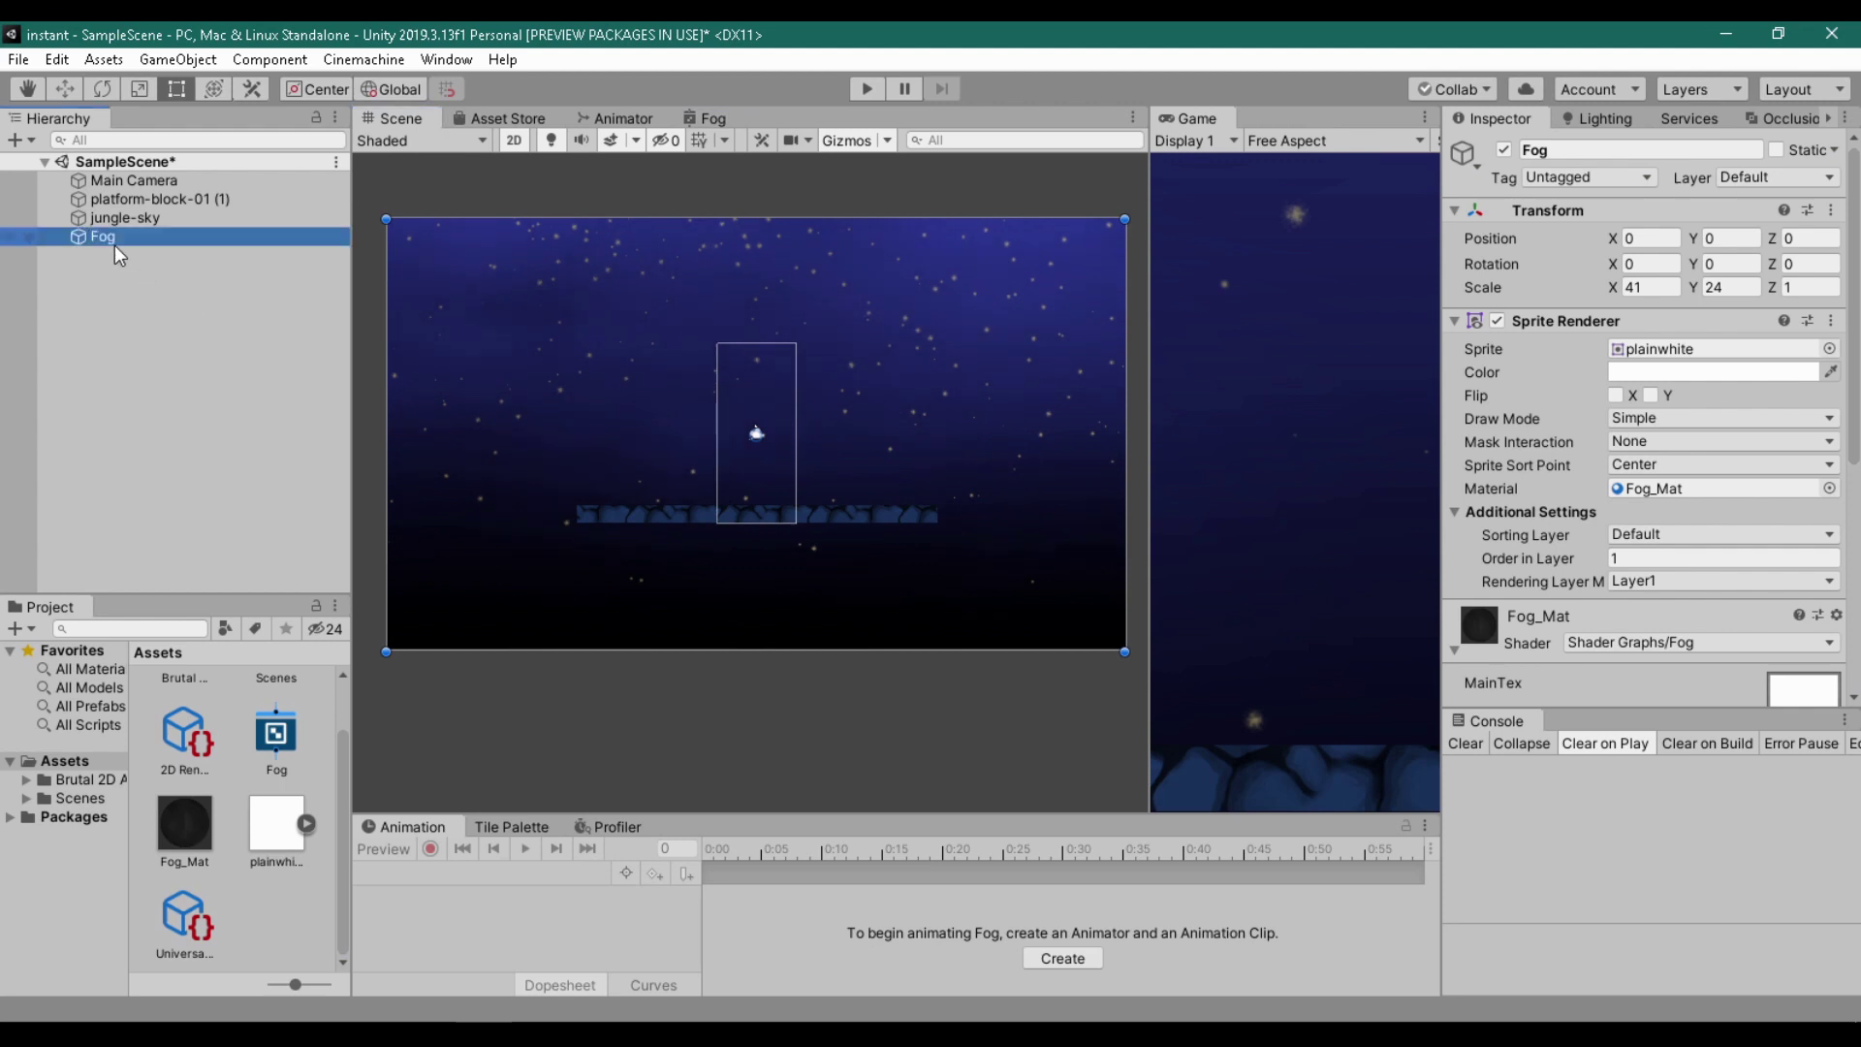
pyautogui.scroll(-4, 1826, 616)
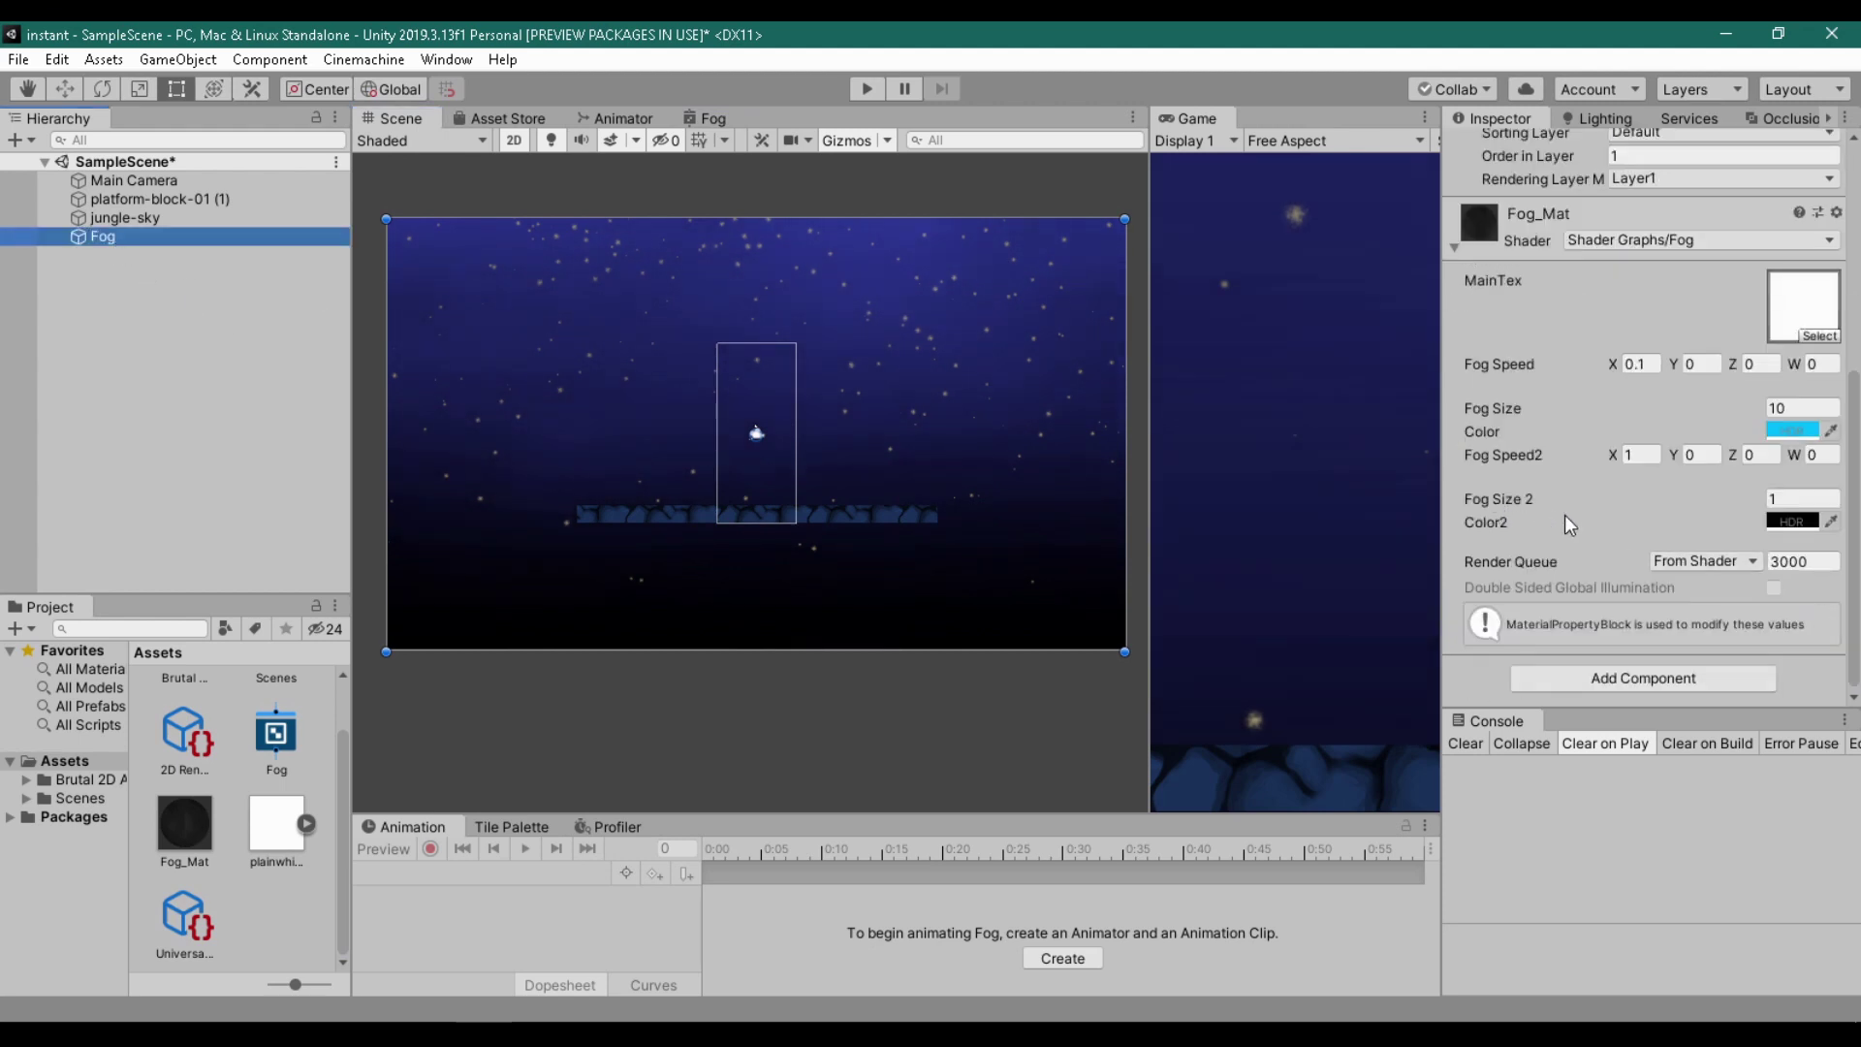
# Step: Set the HDR color Color2 of Fog_Mat to white
pyautogui.click(1792, 522)
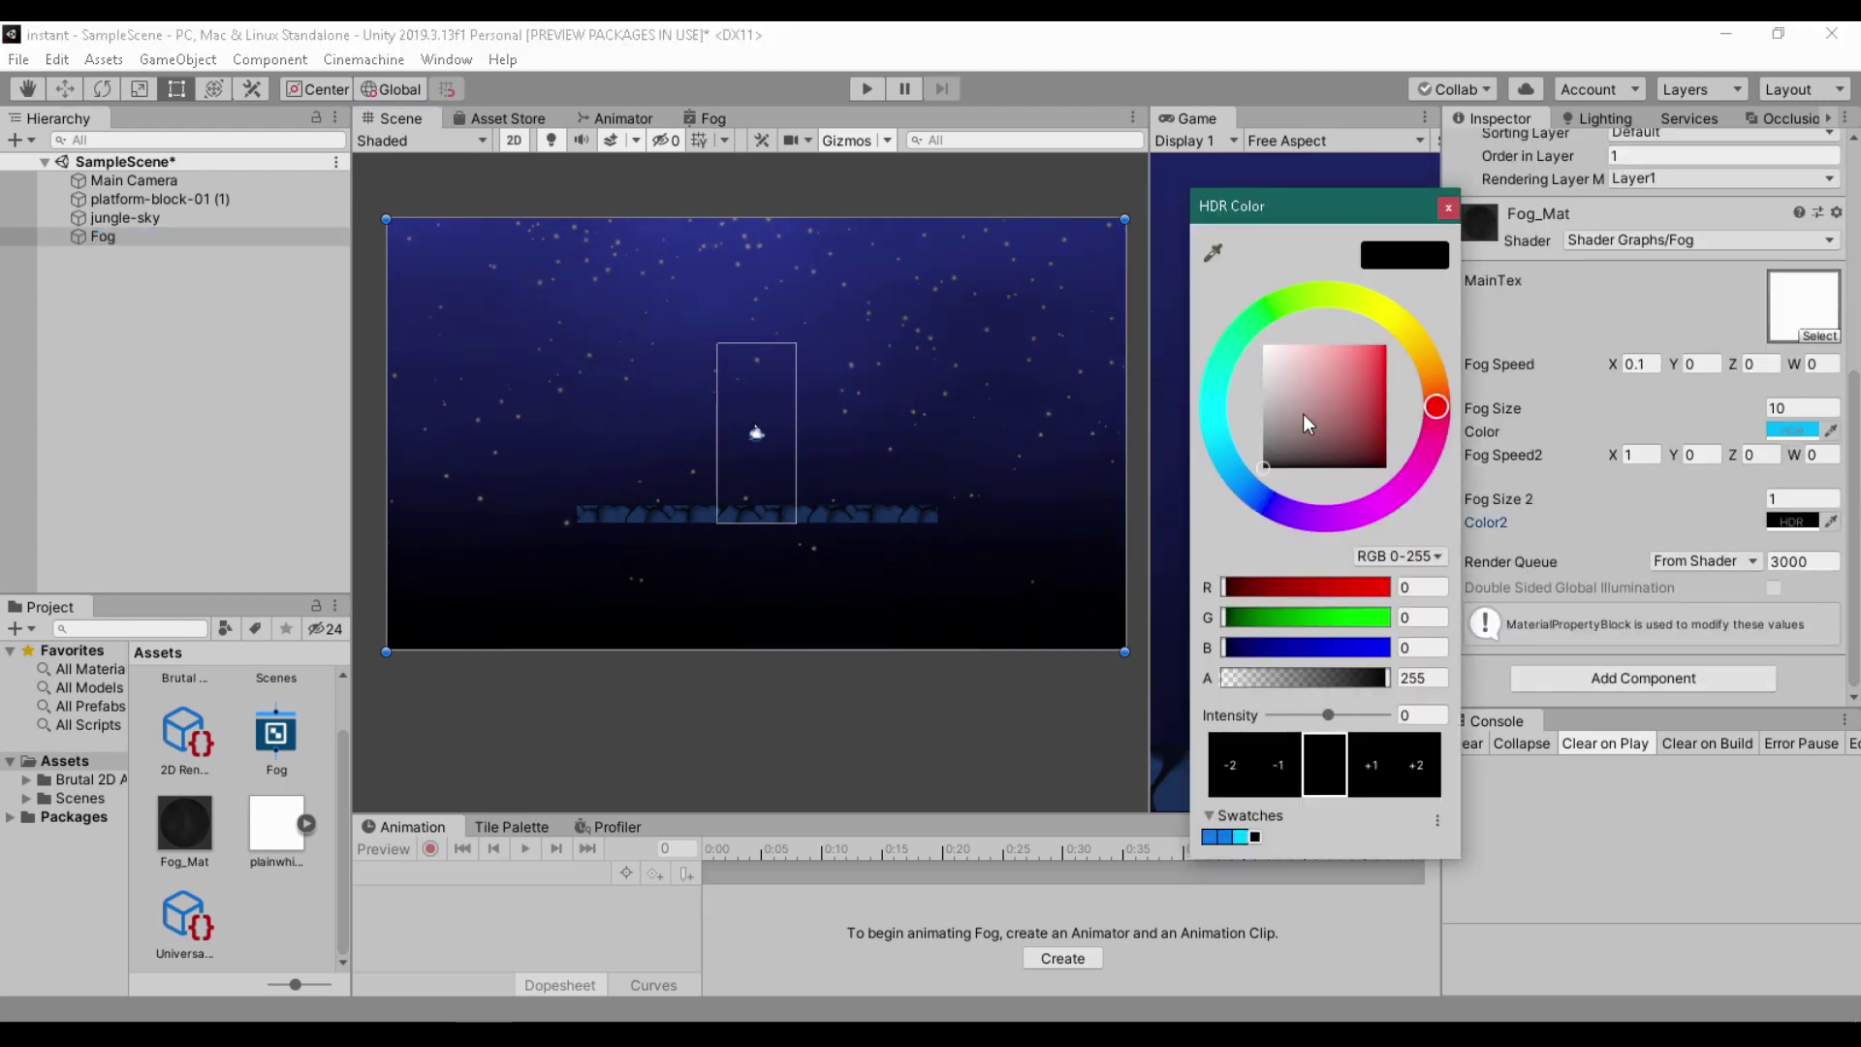
pyautogui.moveTo(1302, 415)
pyautogui.mouseDown()
pyautogui.moveTo(1208, 287)
pyautogui.moveTo(1364, 328)
pyautogui.moveTo(1328, 323)
pyautogui.moveTo(1436, 311)
pyautogui.moveTo(1242, 318)
pyautogui.mouseUp()
pyautogui.click(1454, 238)
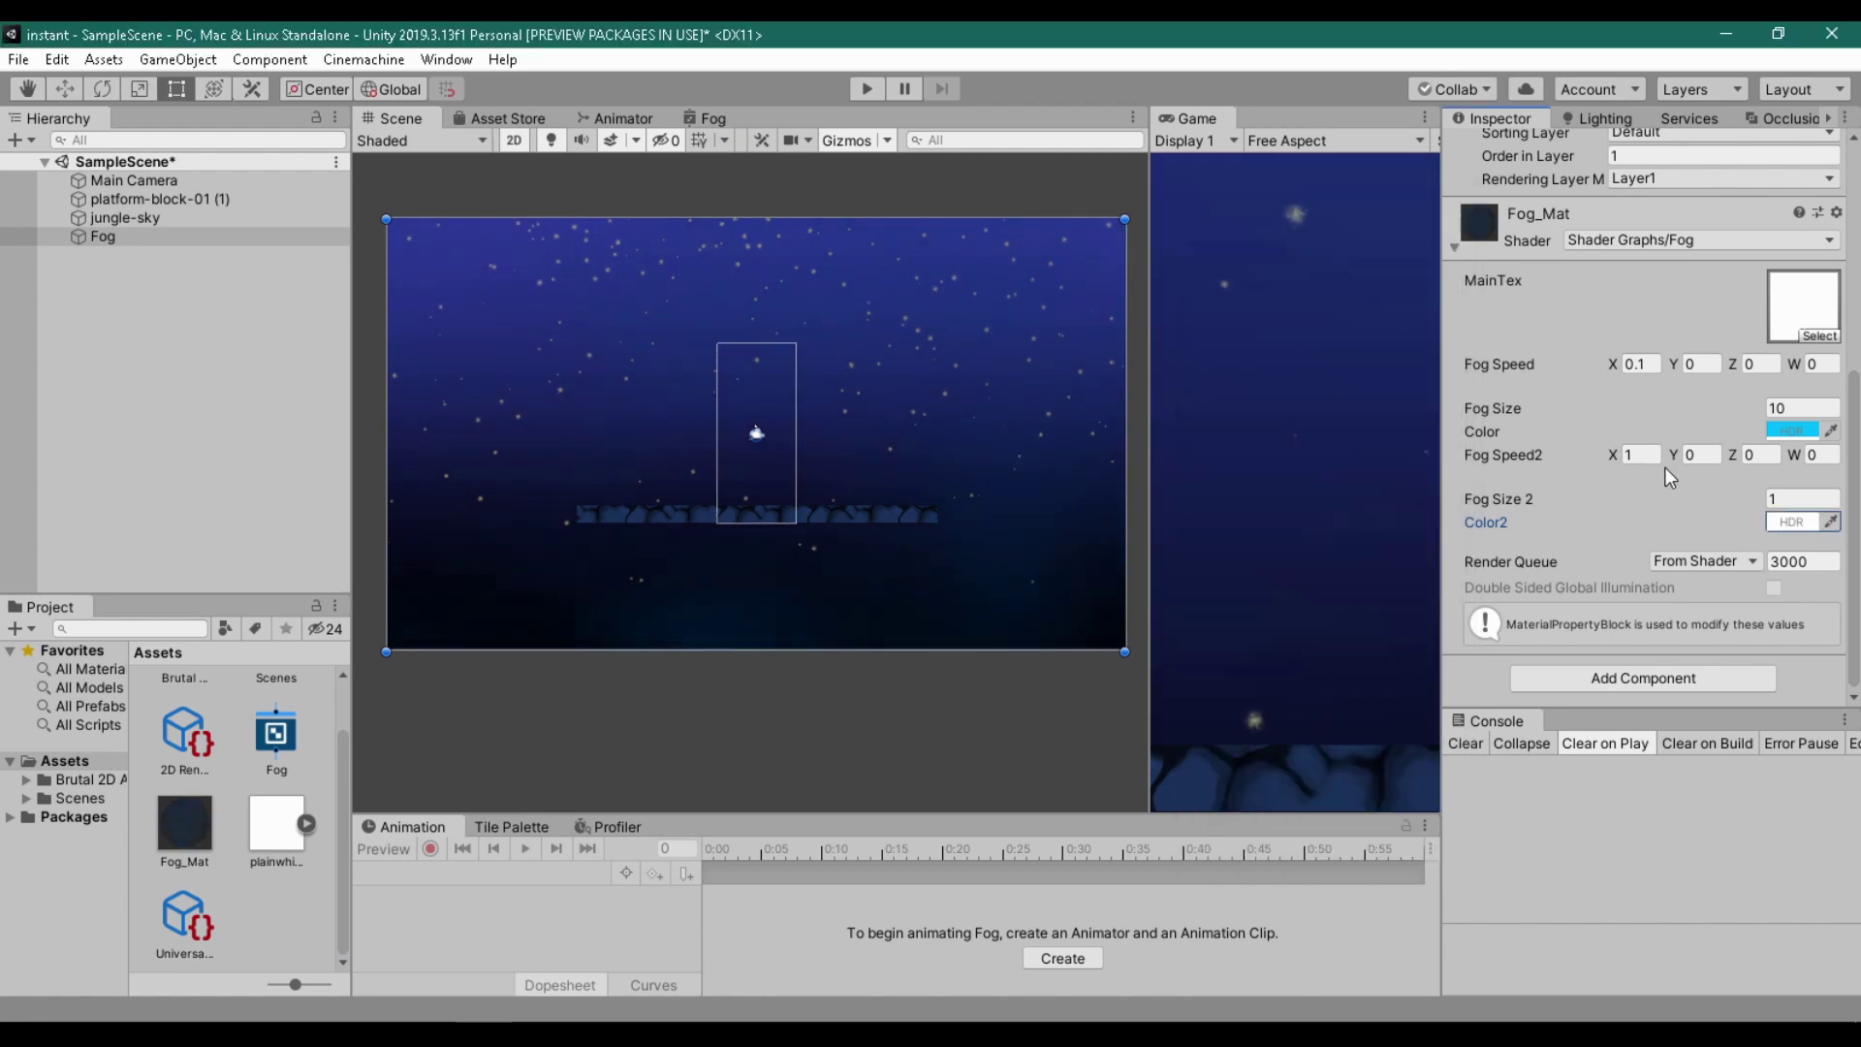
pyautogui.click(1784, 524)
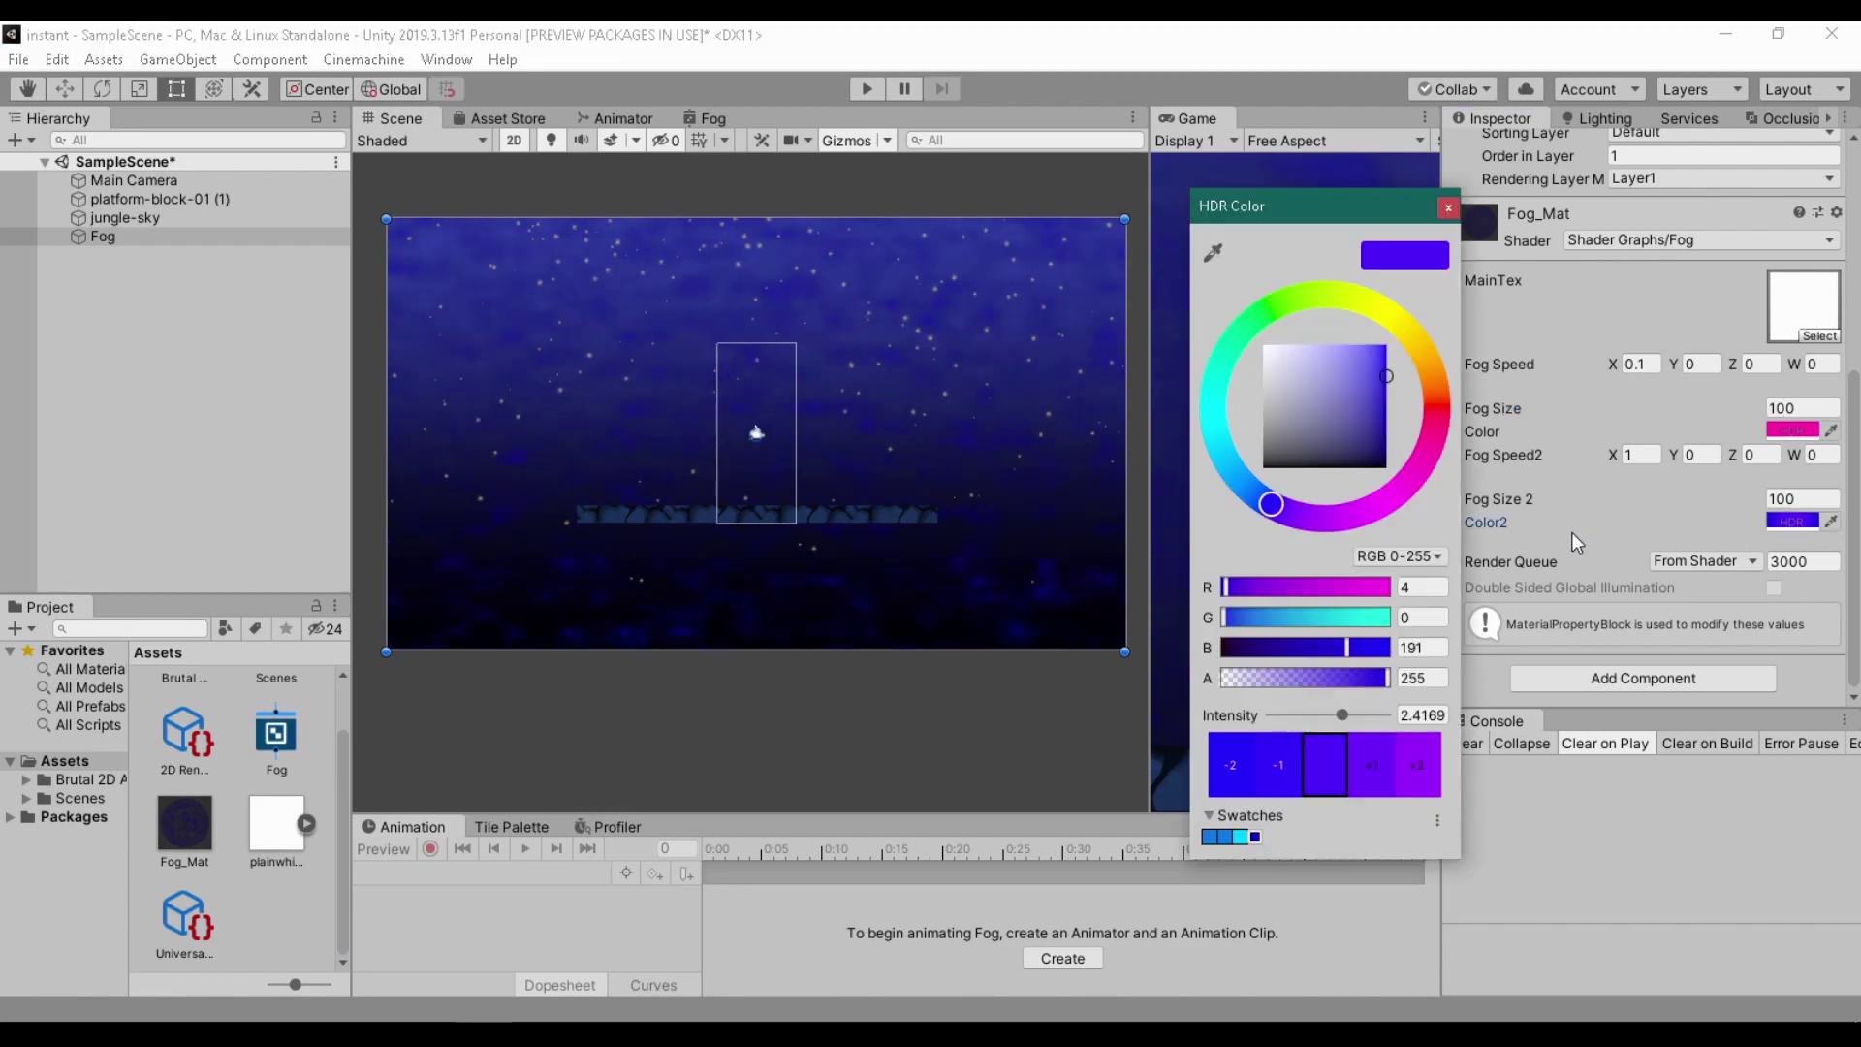
pyautogui.moveTo(1346, 415)
pyautogui.mouseDown()
pyautogui.moveTo(1202, 313)
pyautogui.moveTo(1137, 440)
pyautogui.moveTo(1122, 376)
pyautogui.moveTo(1180, 293)
pyautogui.moveTo(1429, 350)
pyautogui.moveTo(1426, 409)
pyautogui.moveTo(1084, 189)
pyautogui.mouseUp()
pyautogui.click(1448, 207)
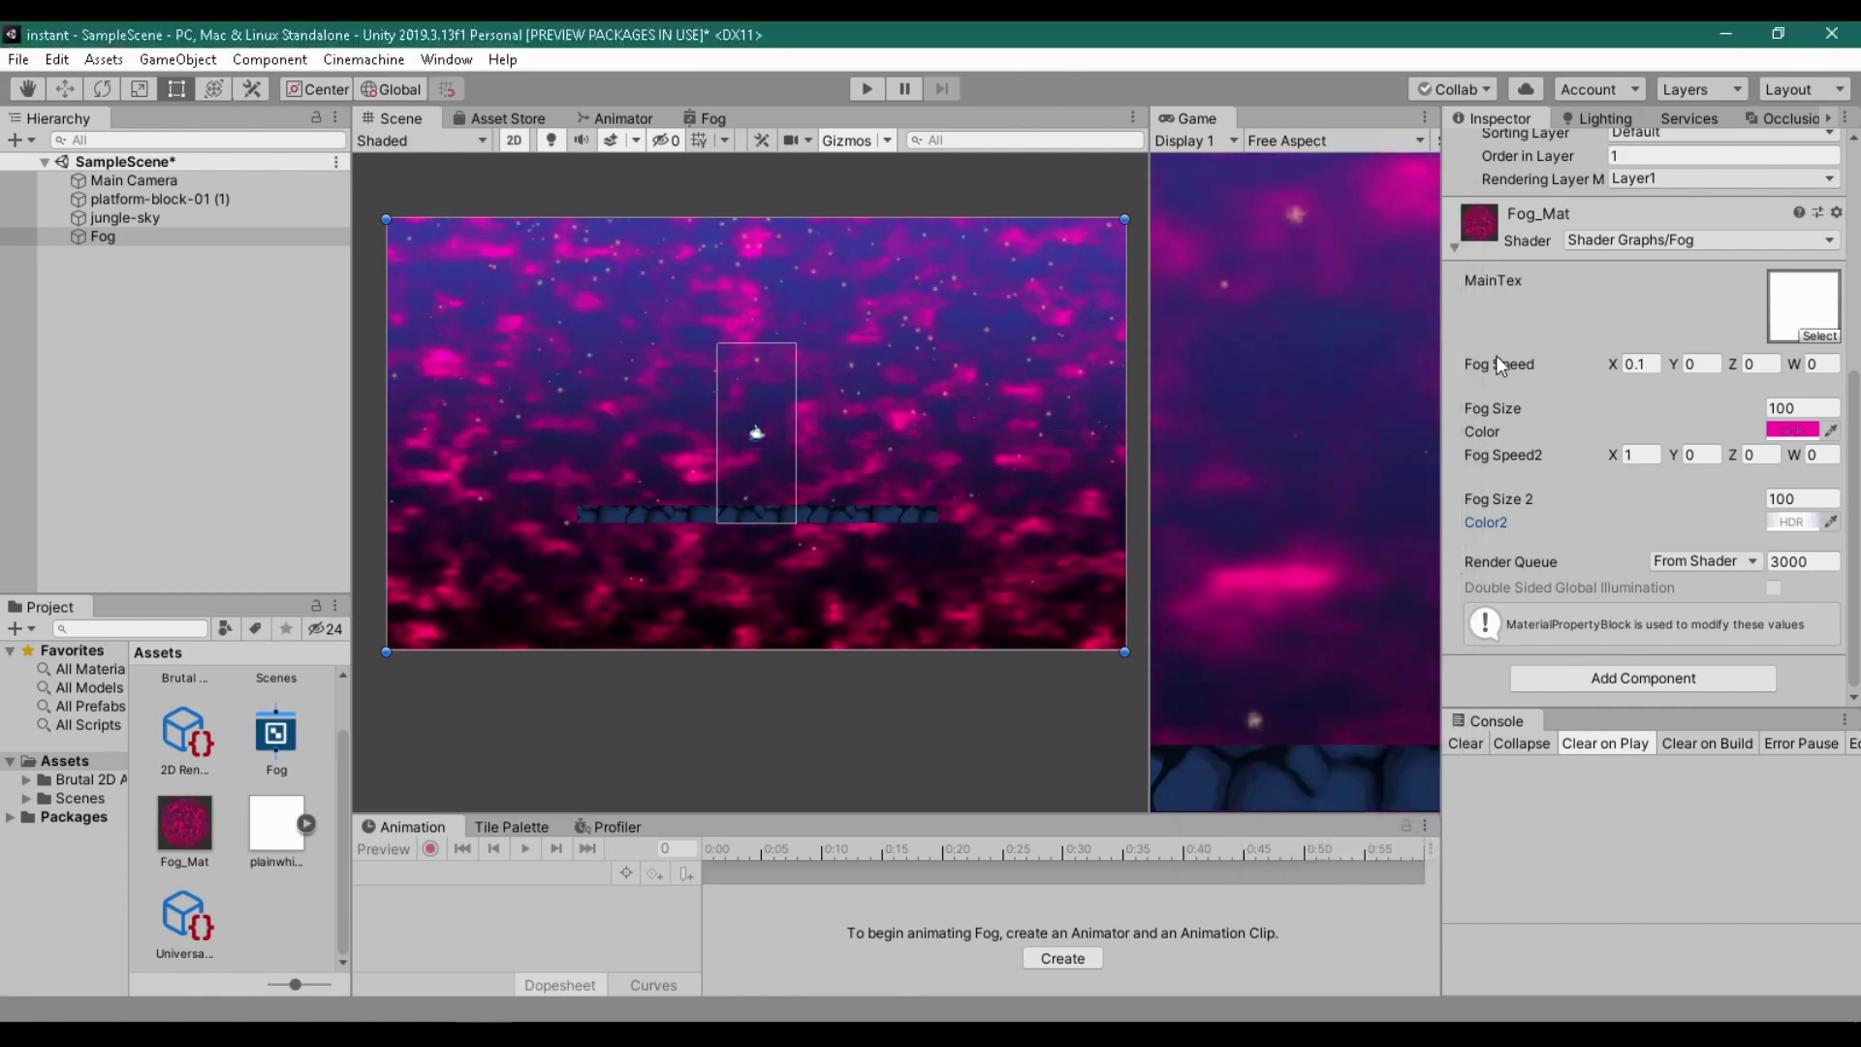
# Step: Change Fog_Mat's first fog Color to a light blue, about RGB 20, 174, 255
pyautogui.click(1792, 431)
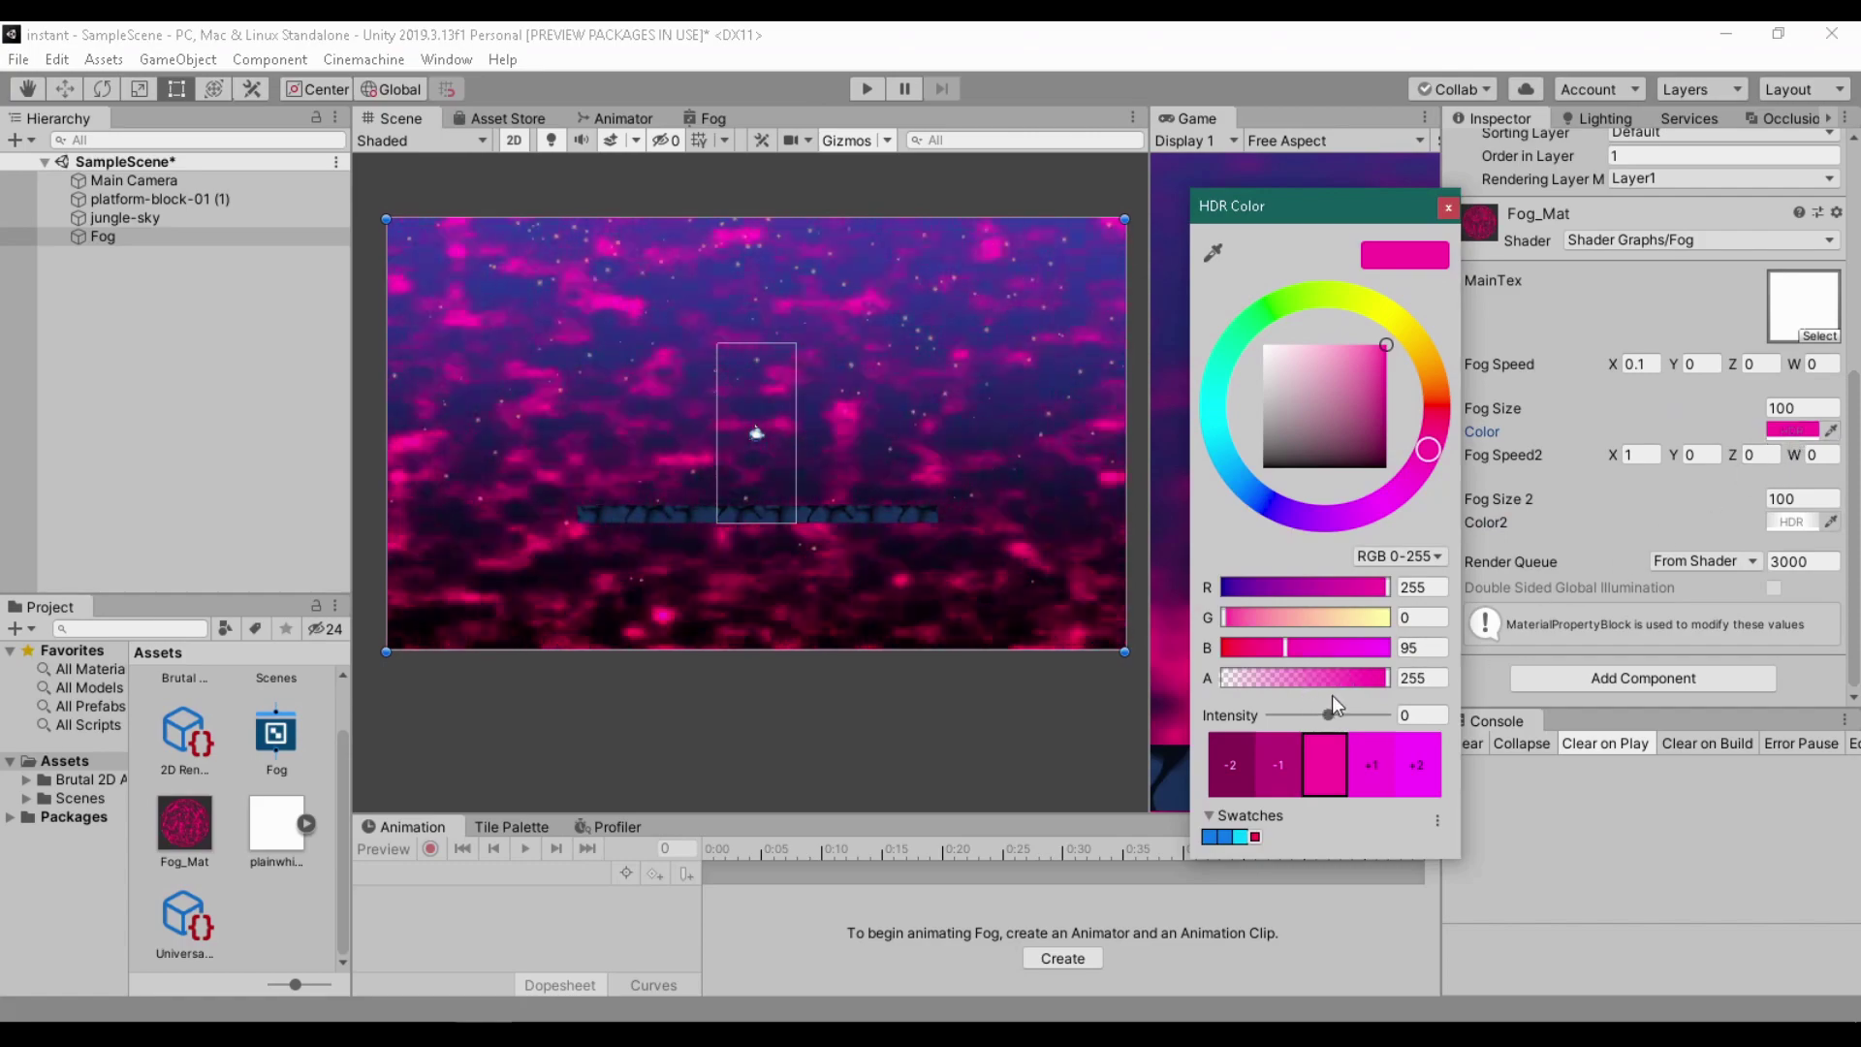
pyautogui.moveTo(1329, 404); pyautogui.dragTo(1354, 330)
pyautogui.moveTo(1426, 452); pyautogui.dragTo(1220, 445)
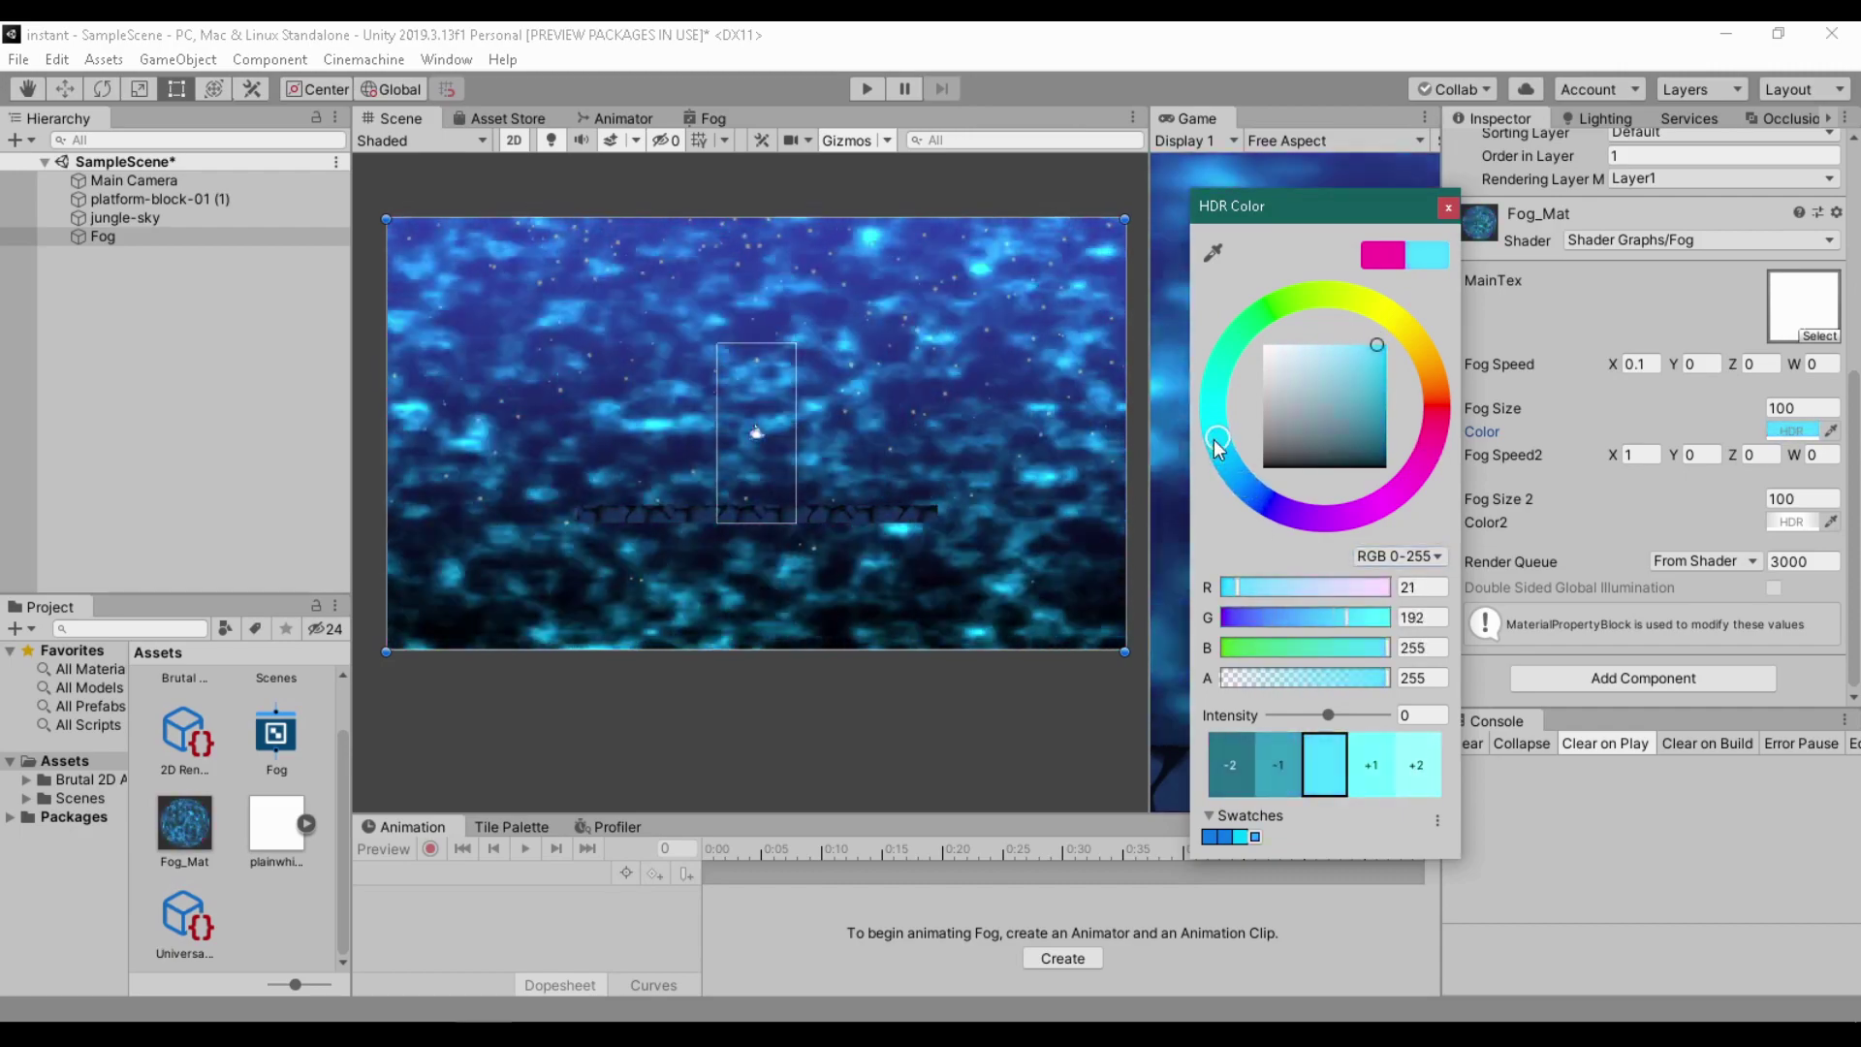
# Step: Set Fog_Mat's Fog Size to 10
pyautogui.click(1788, 407)
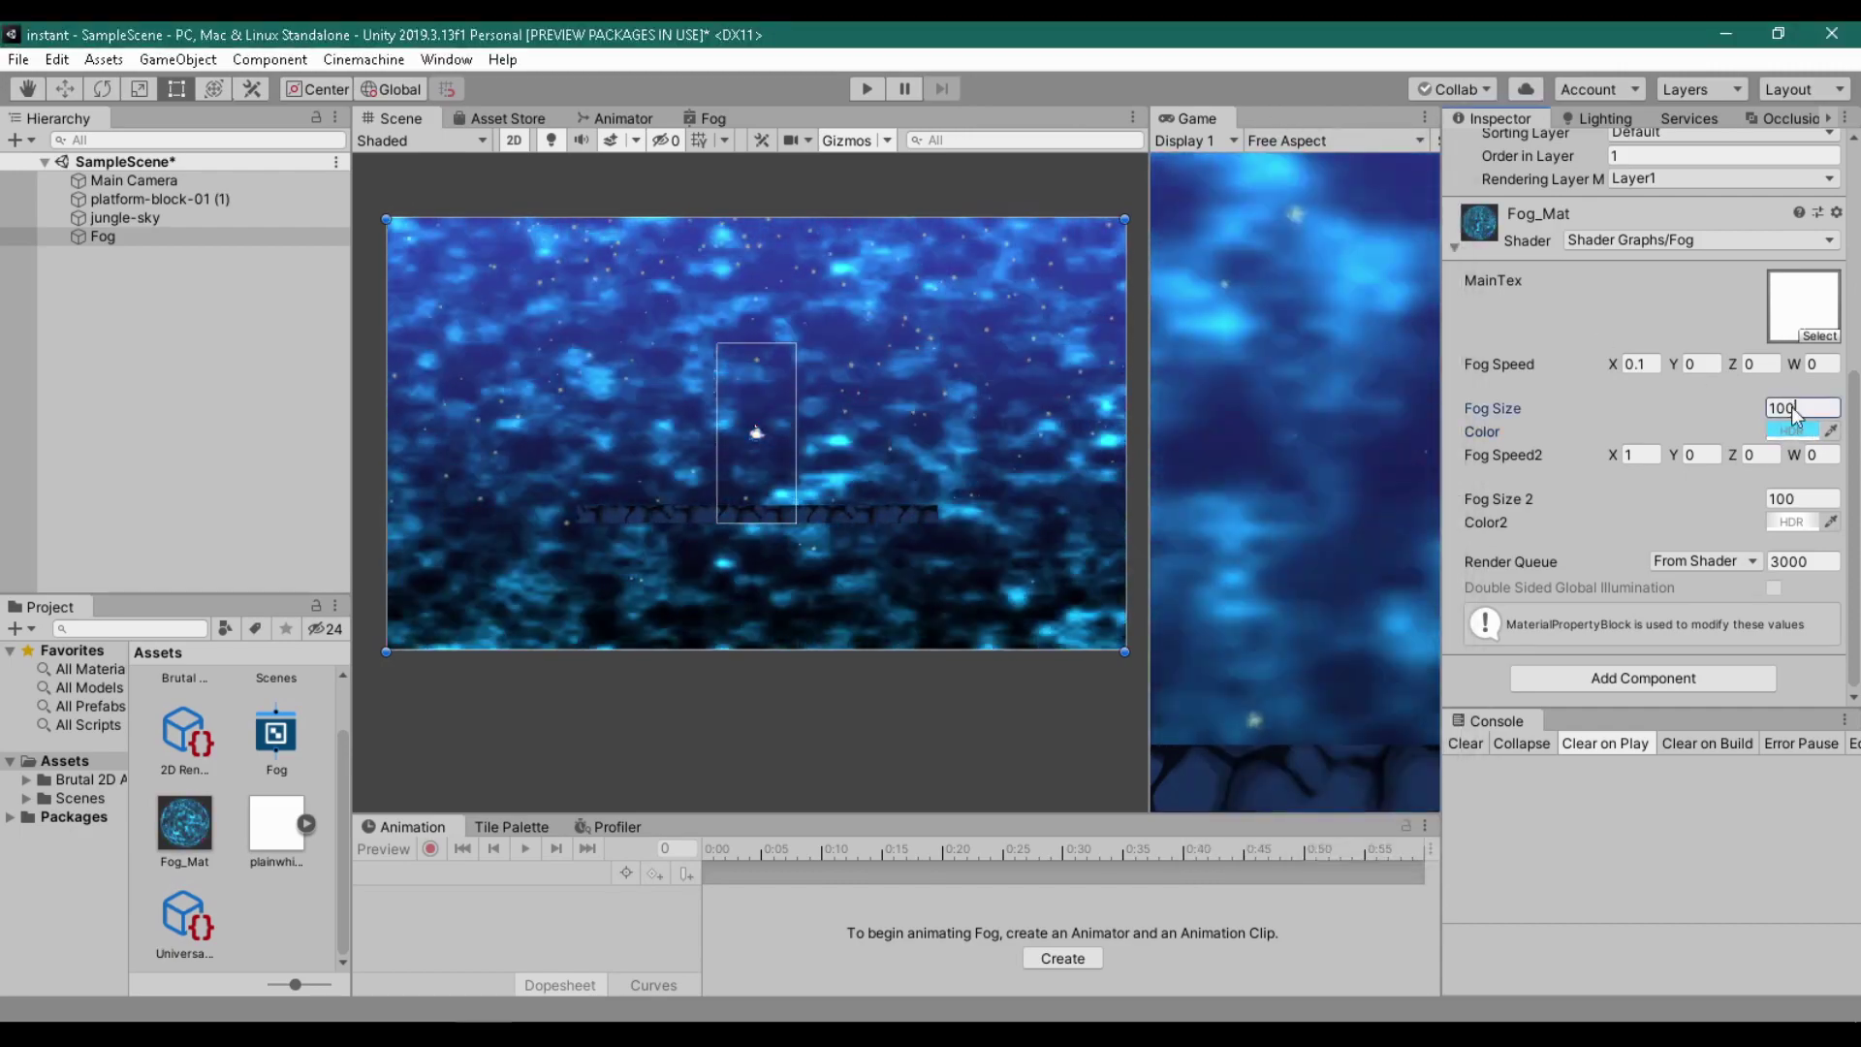
pyautogui.click(1788, 407)
pyautogui.press('BackSpace')
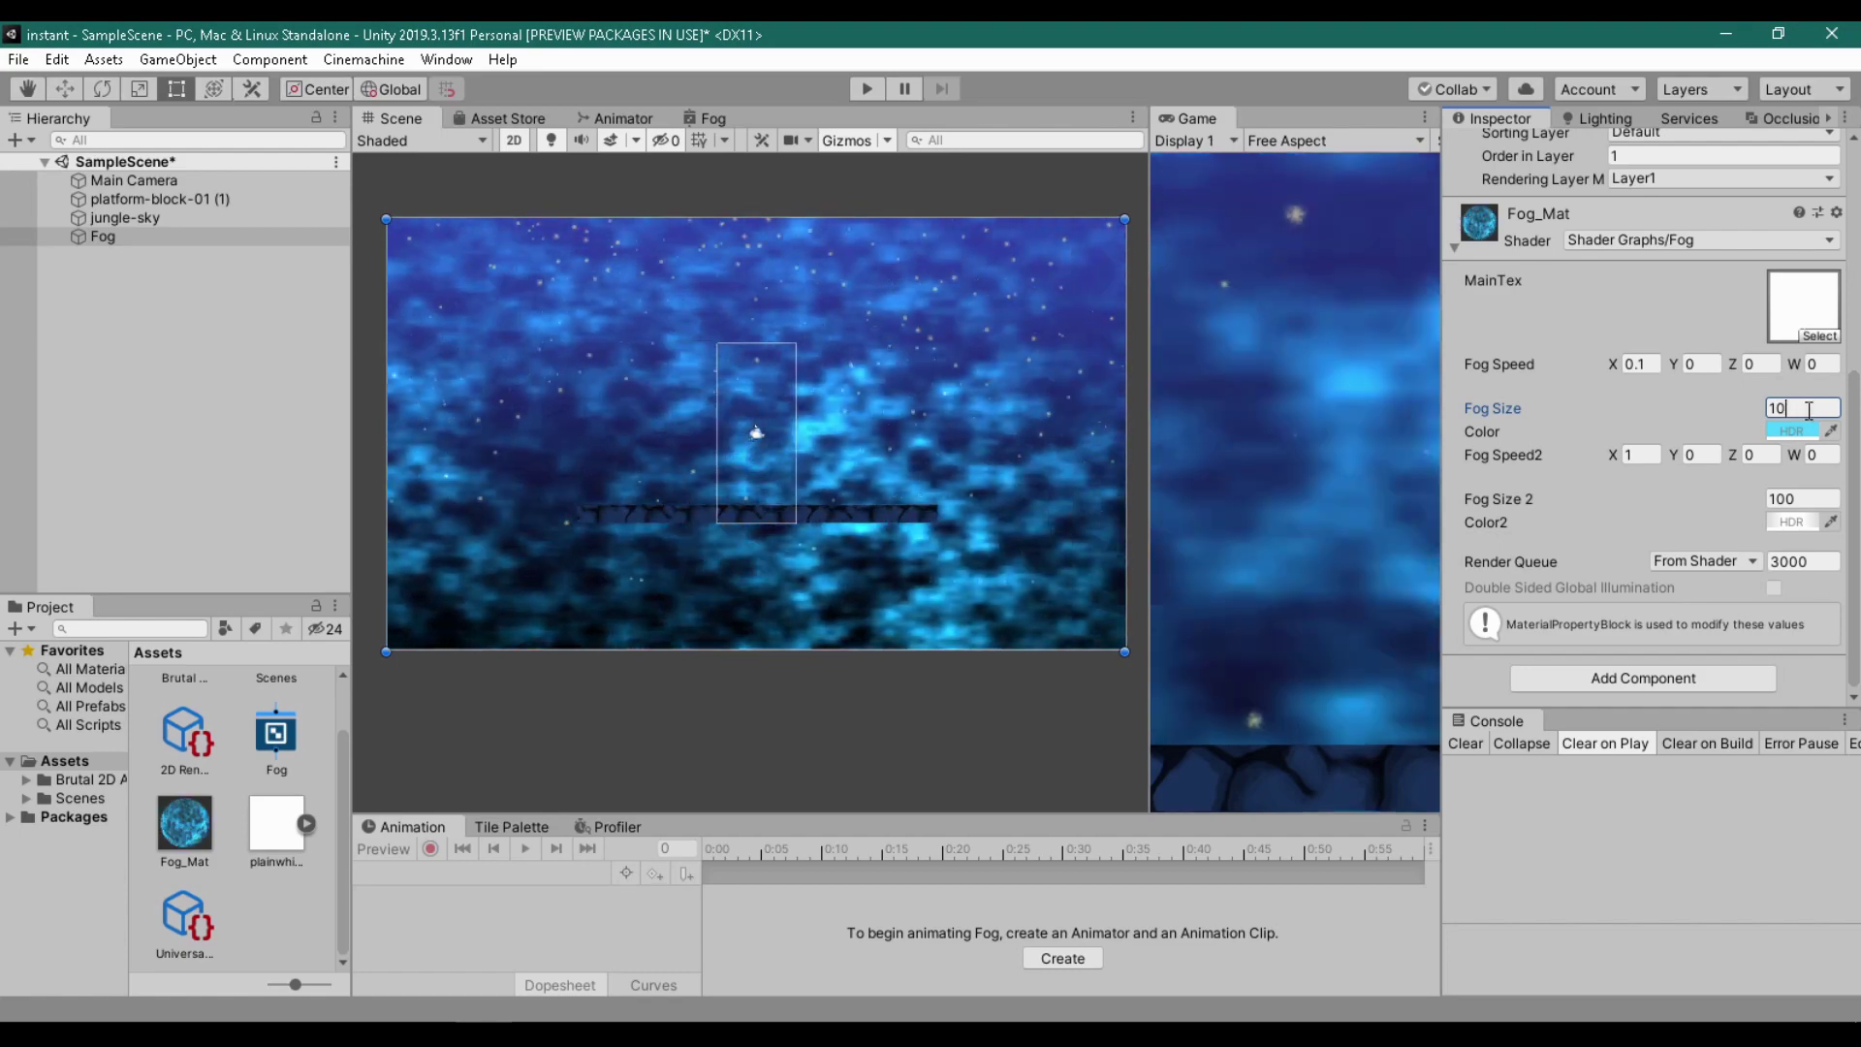
# Step: Adjust Fog_Mat's Color2 to pure white and try a Fog Size 2 of 10
pyautogui.click(1791, 522)
pyautogui.moveTo(1357, 388); pyautogui.dragTo(1306, 335)
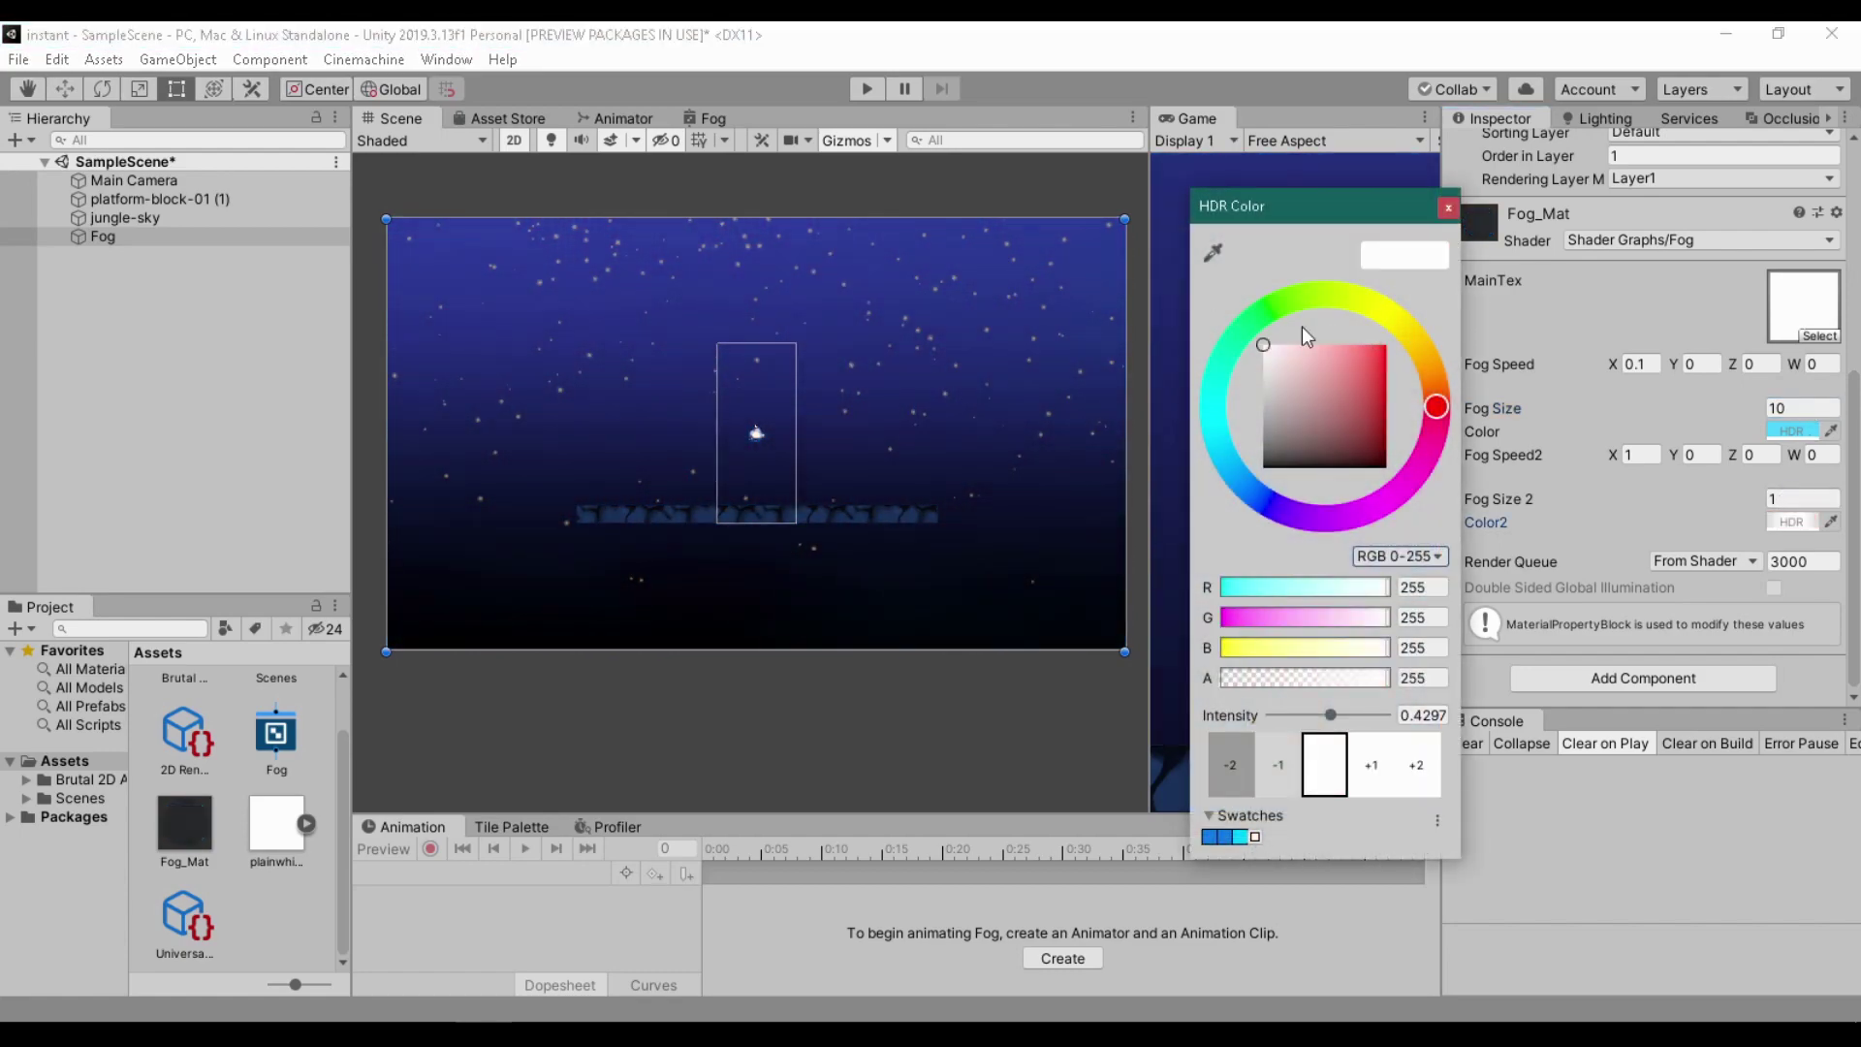
pyautogui.click(1786, 504)
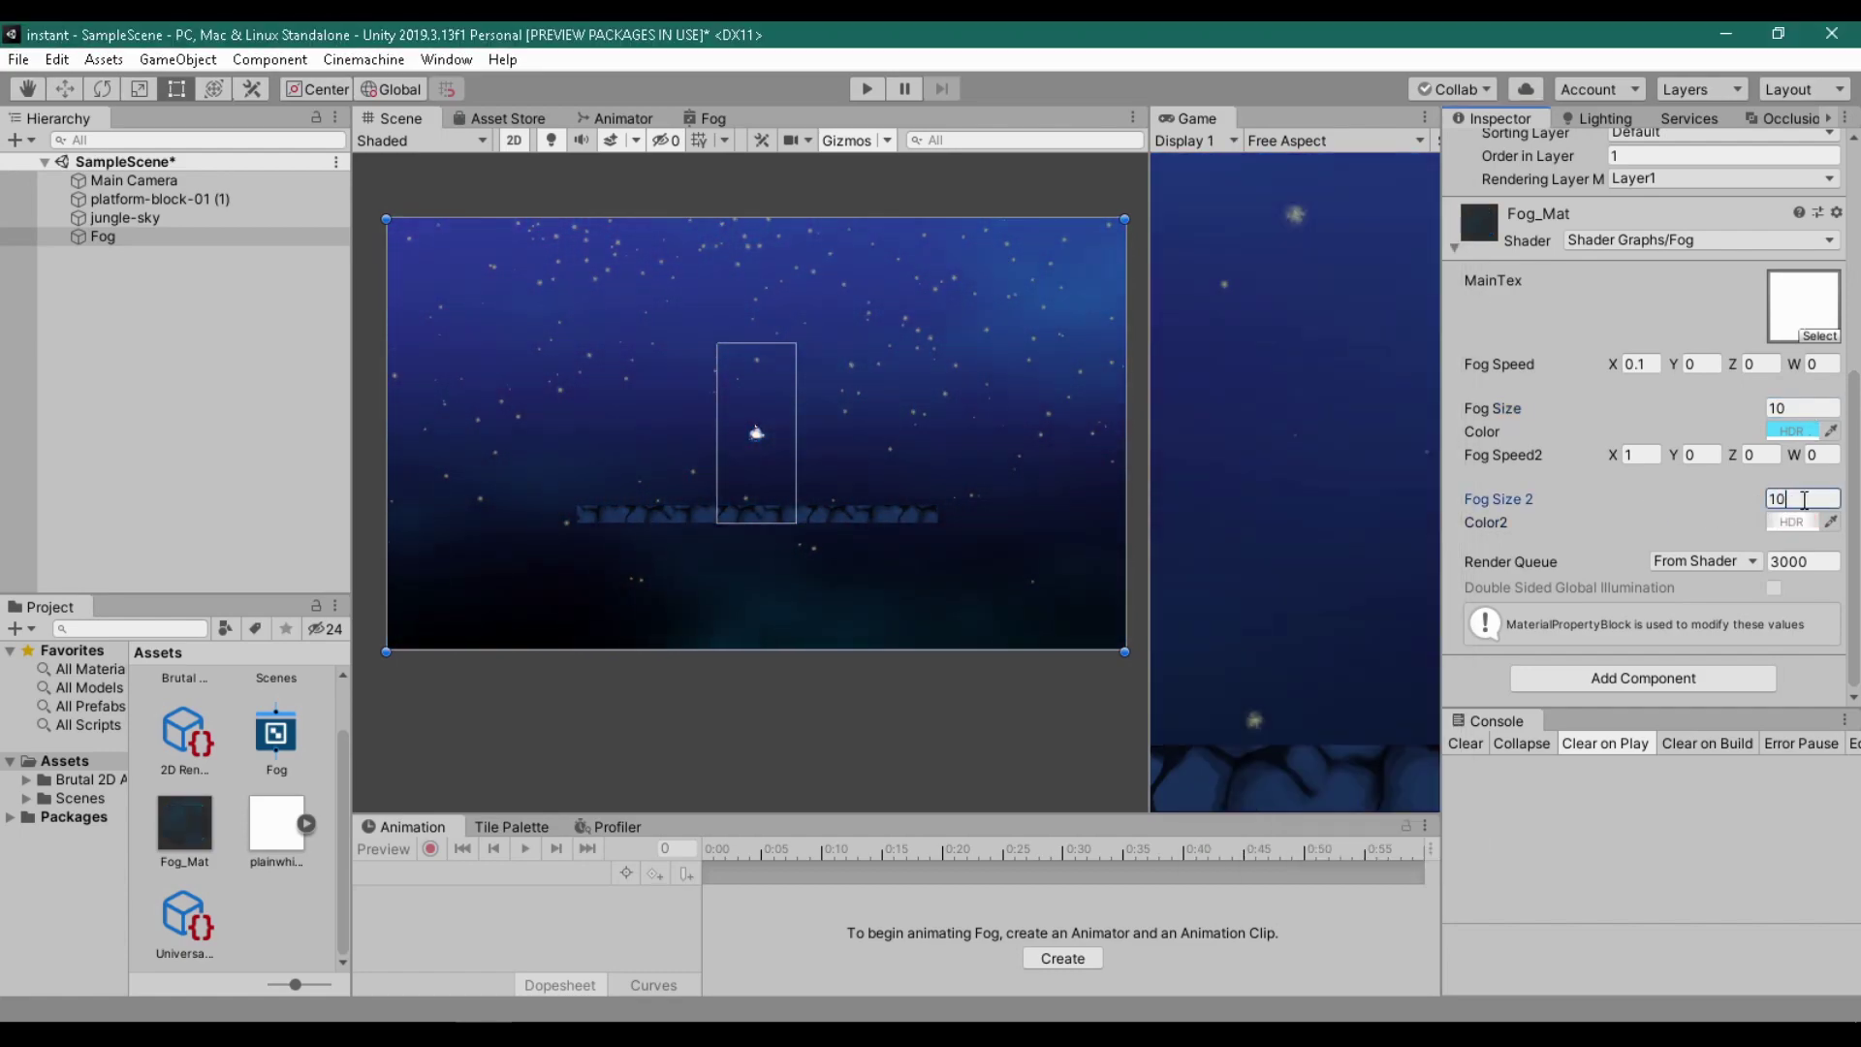
# Step: Set the HDR intensity of Fog_Mat's Color2 to 1
pyautogui.click(1783, 522)
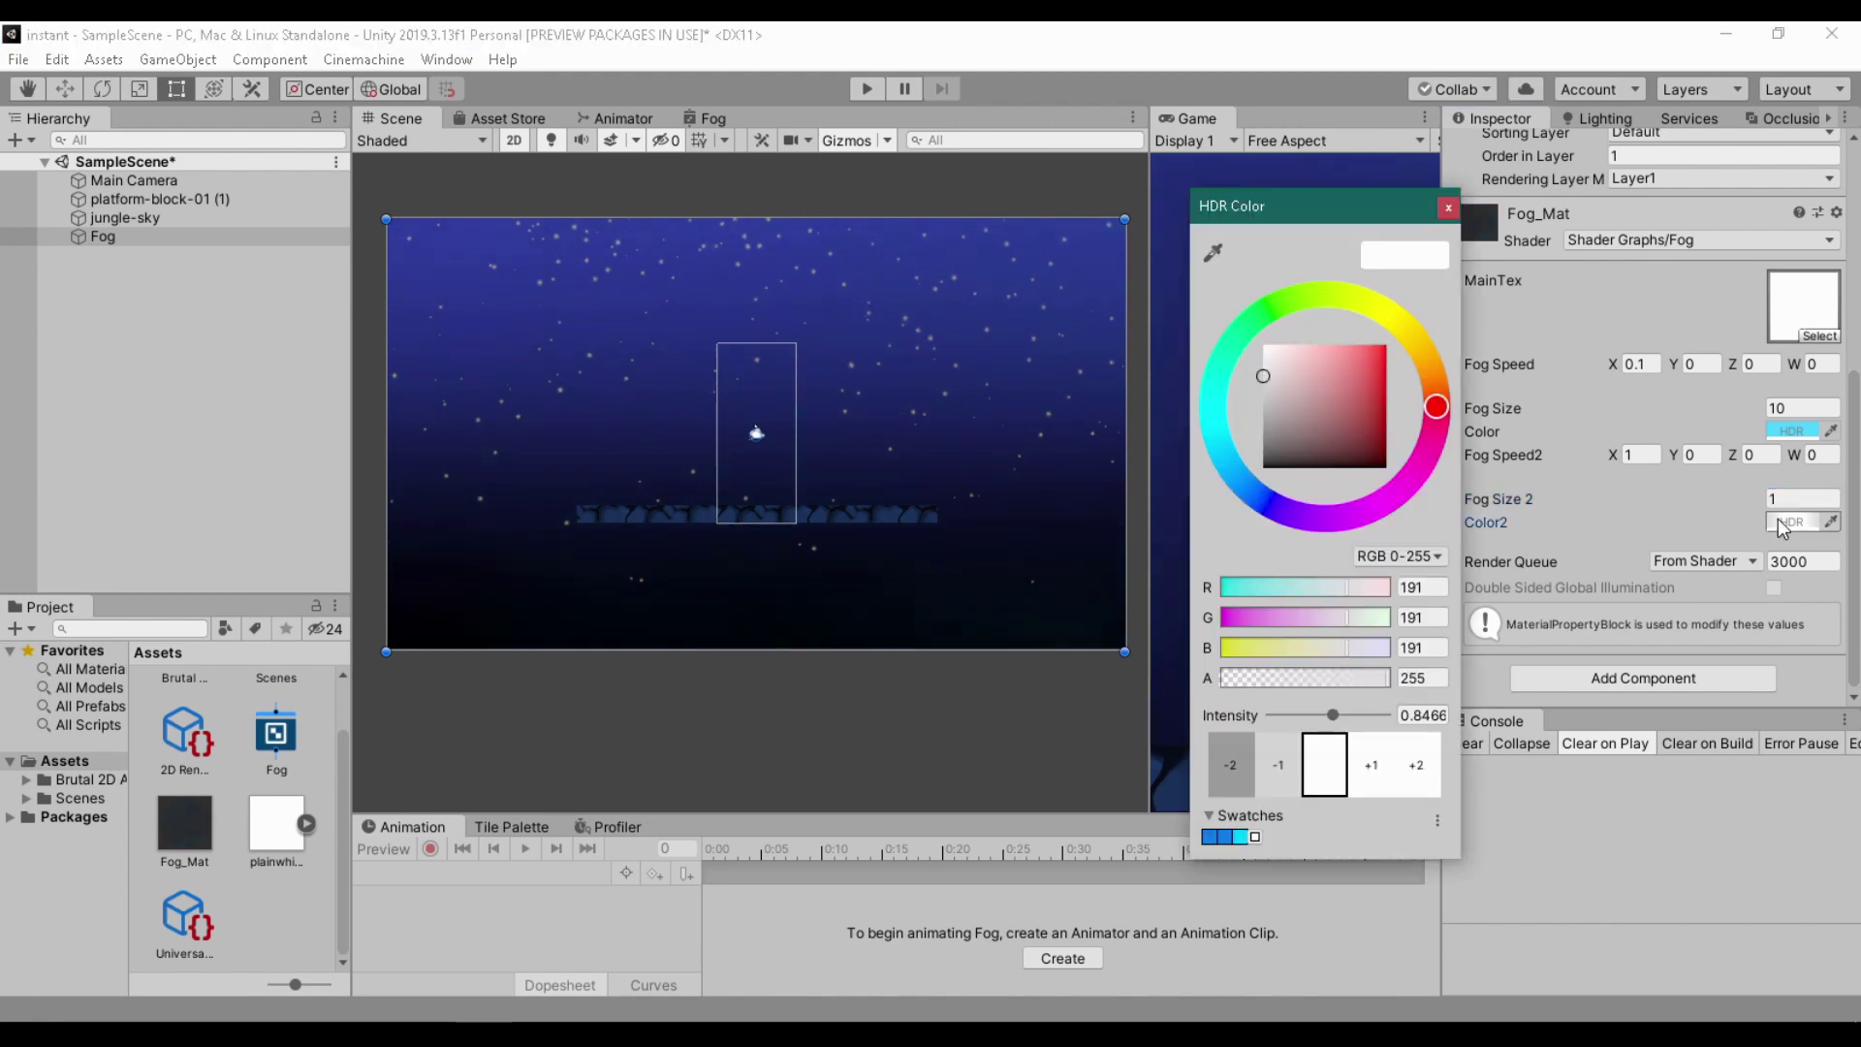
pyautogui.moveTo(1332, 714)
pyautogui.mouseDown()
pyautogui.moveTo(1360, 713)
pyautogui.moveTo(1310, 717)
pyautogui.moveTo(1350, 721)
pyautogui.mouseUp()
pyautogui.click(1423, 717)
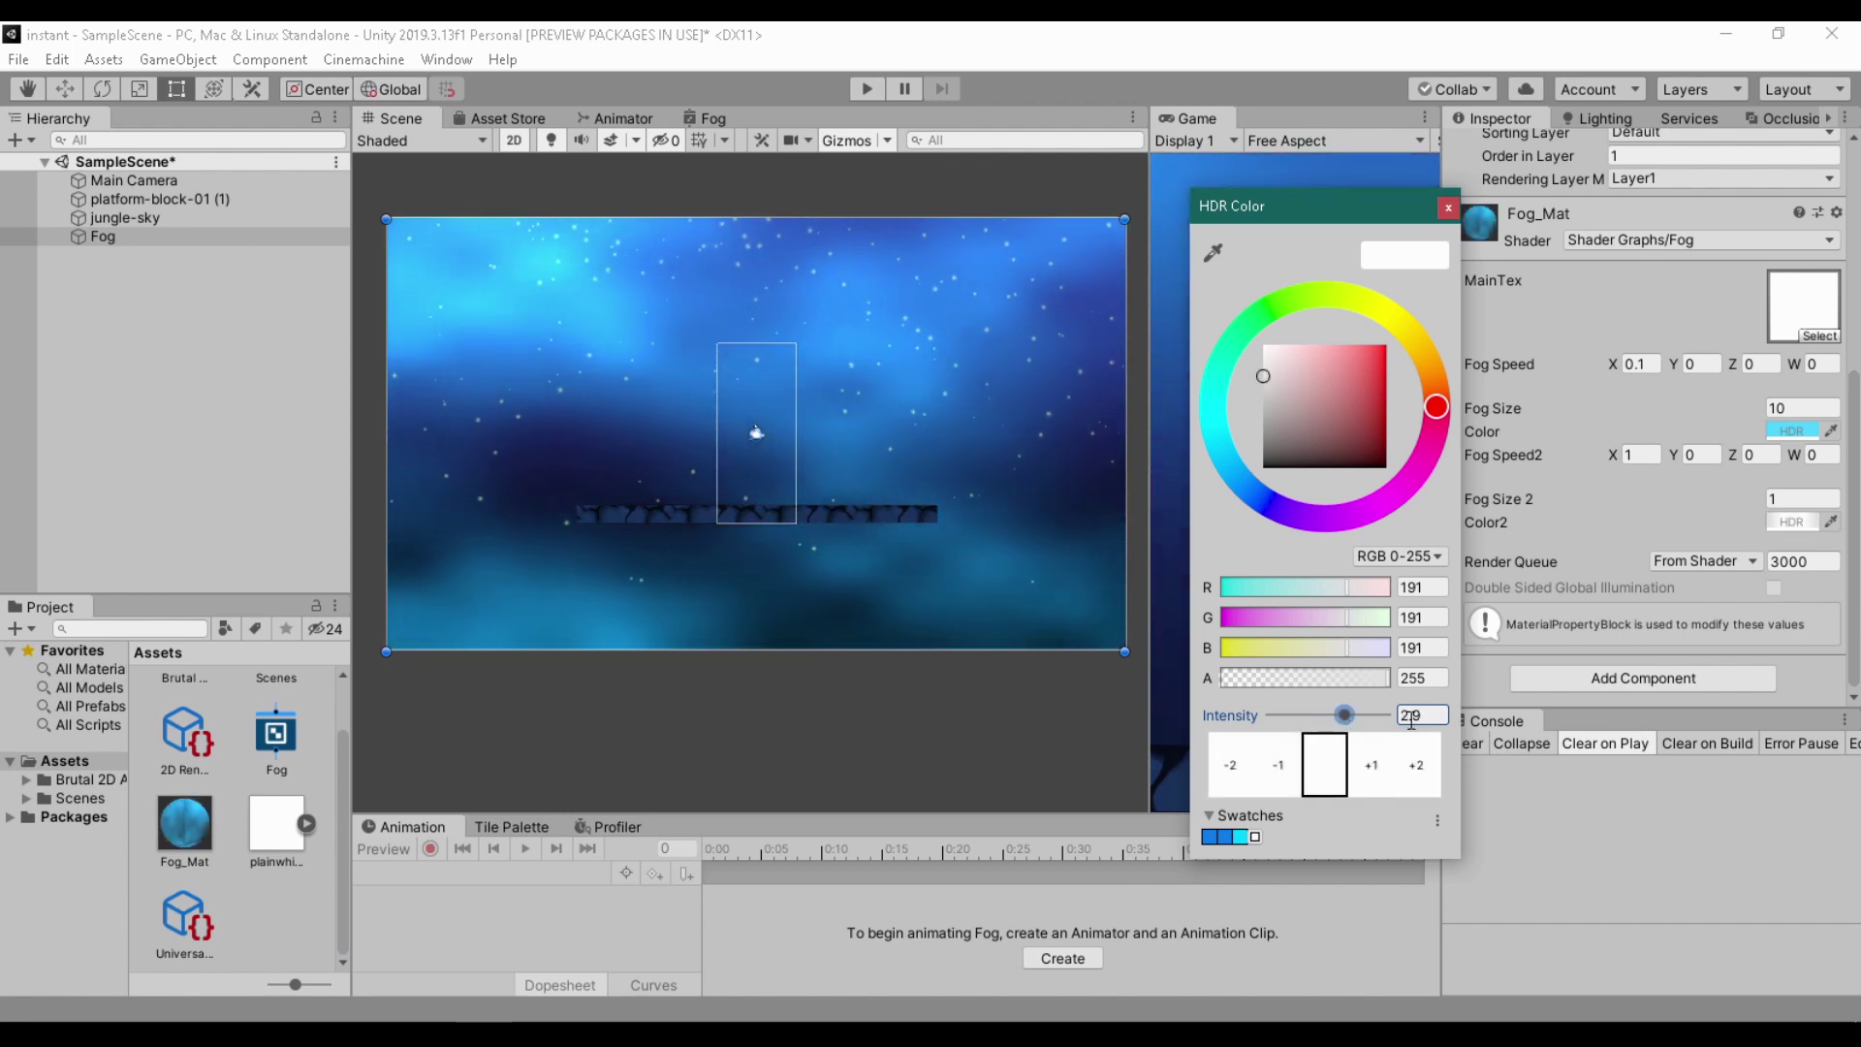
pyautogui.write('1')
# Step: Raise the HDR intensity of Fog_Mat's light blue Color to about 2
pyautogui.click(1792, 430)
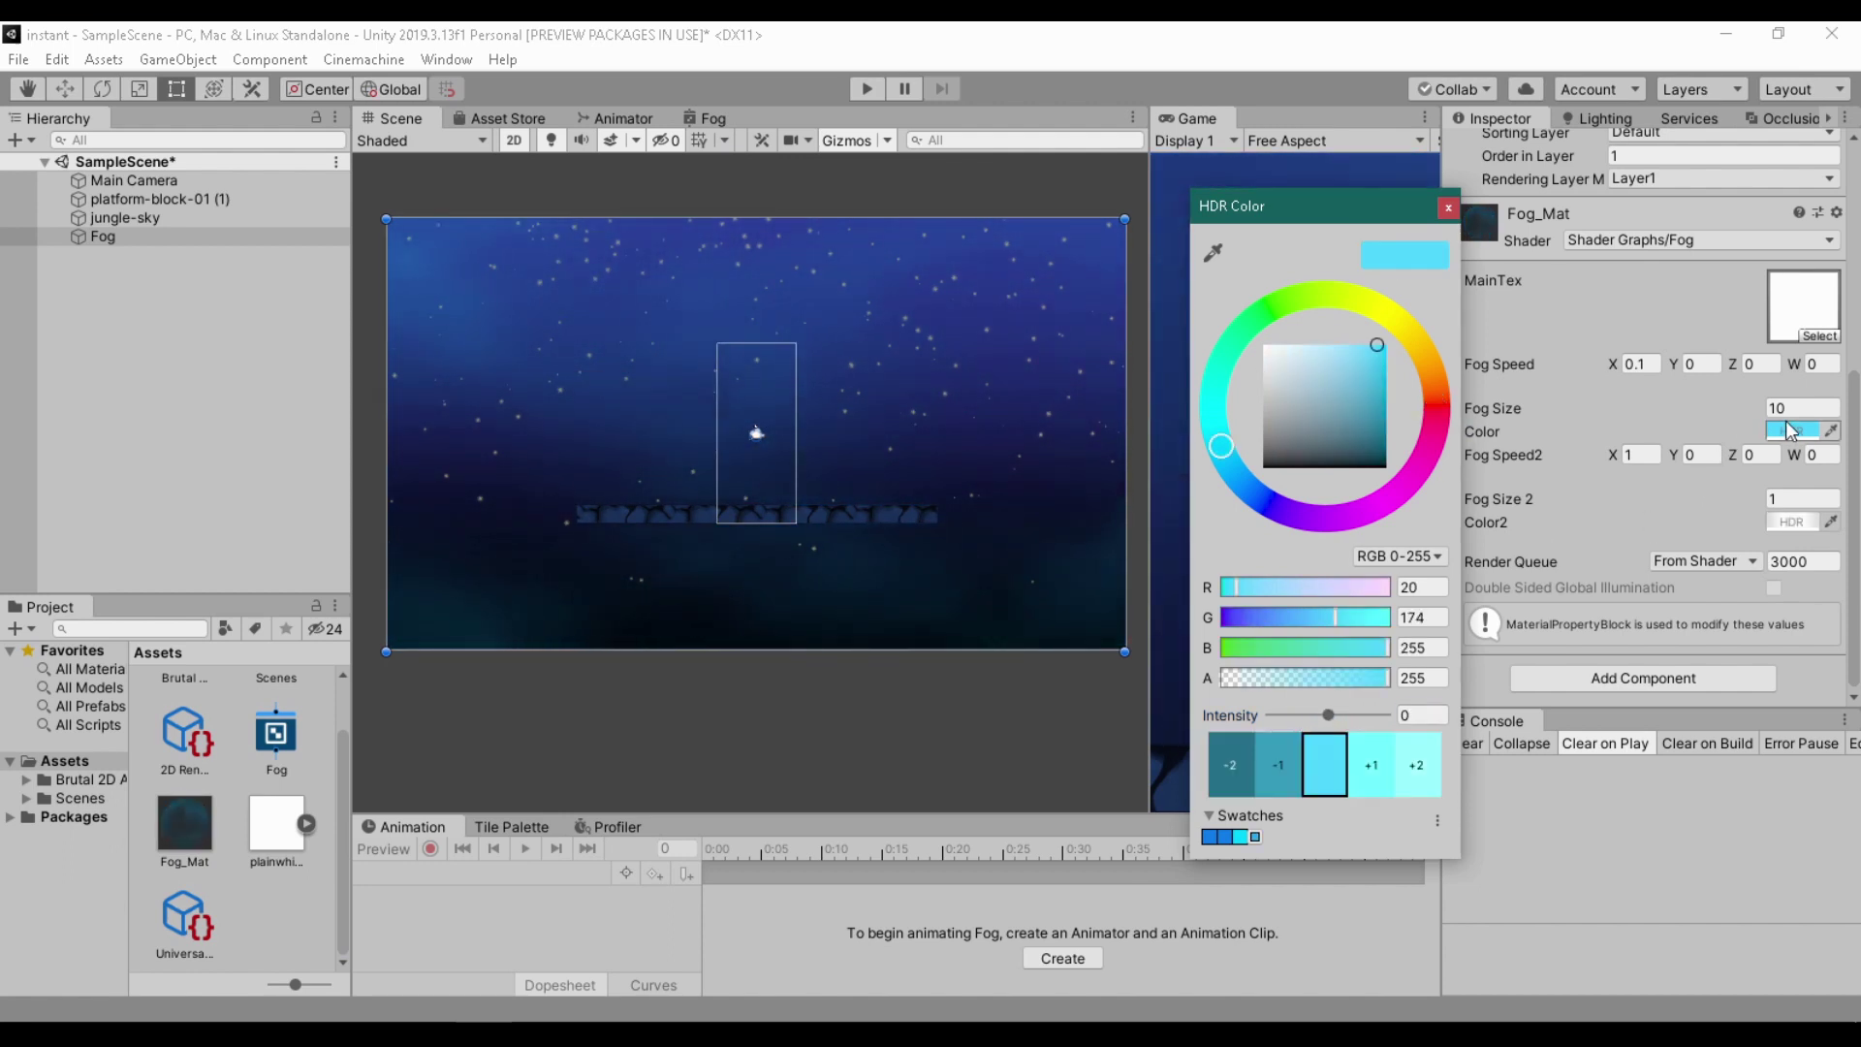
pyautogui.moveTo(1330, 713); pyautogui.dragTo(1341, 714)
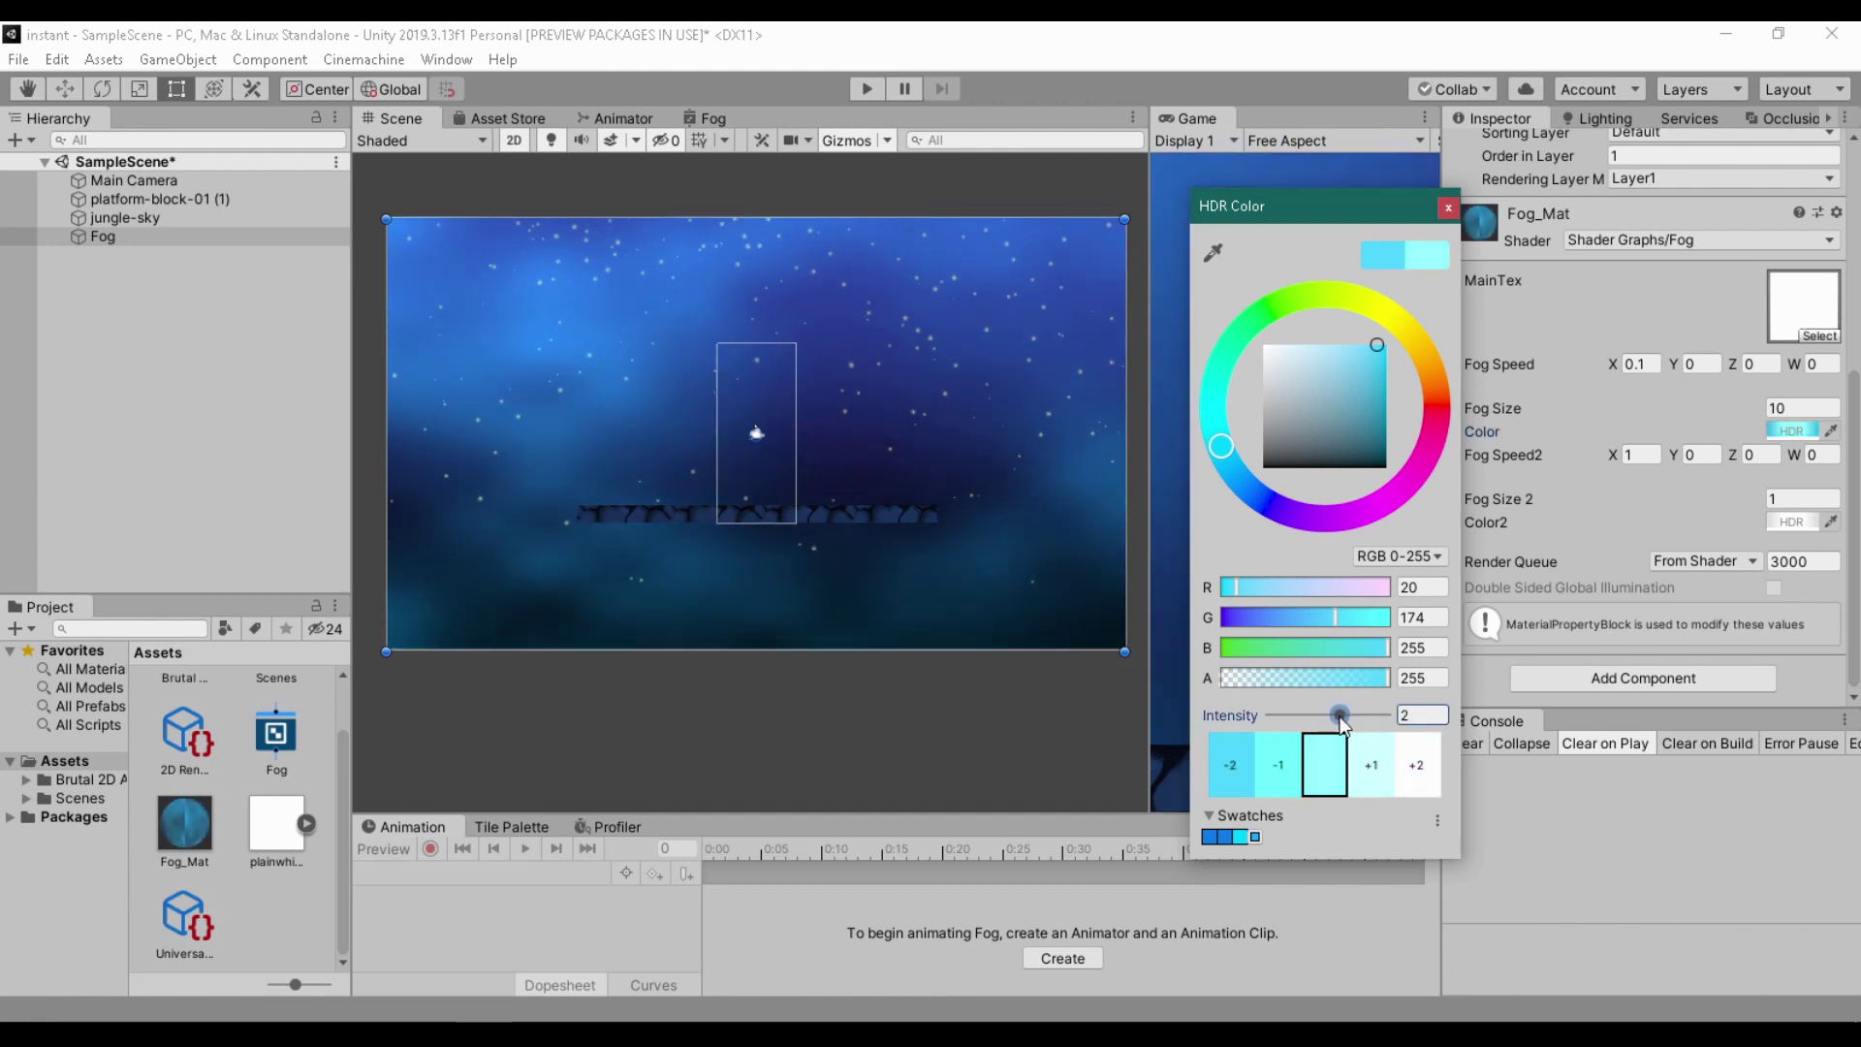
pyautogui.click(1082, 79)
# Step: Preview the moving fog in play mode with the Game view maximized, and return to the Scene view
pyautogui.hotkey('shift', 'space')
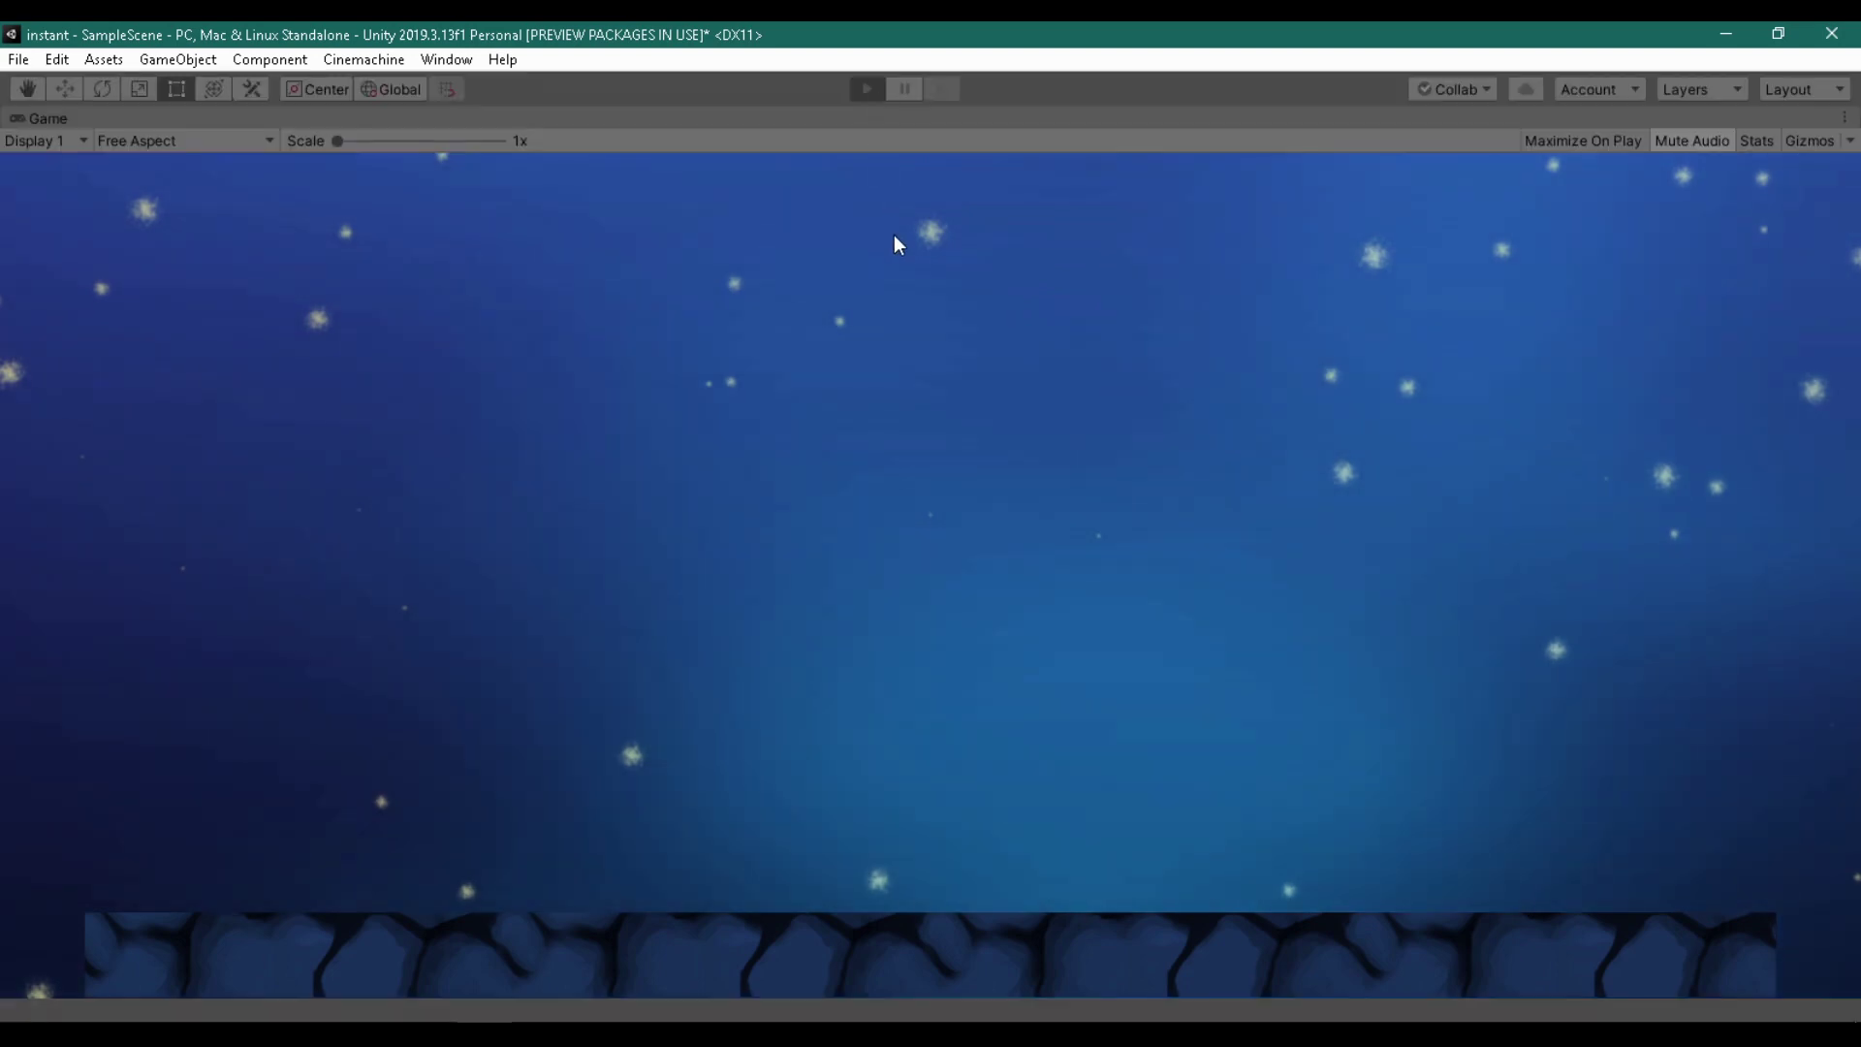
pyautogui.hotkey('ctrl', 'p')
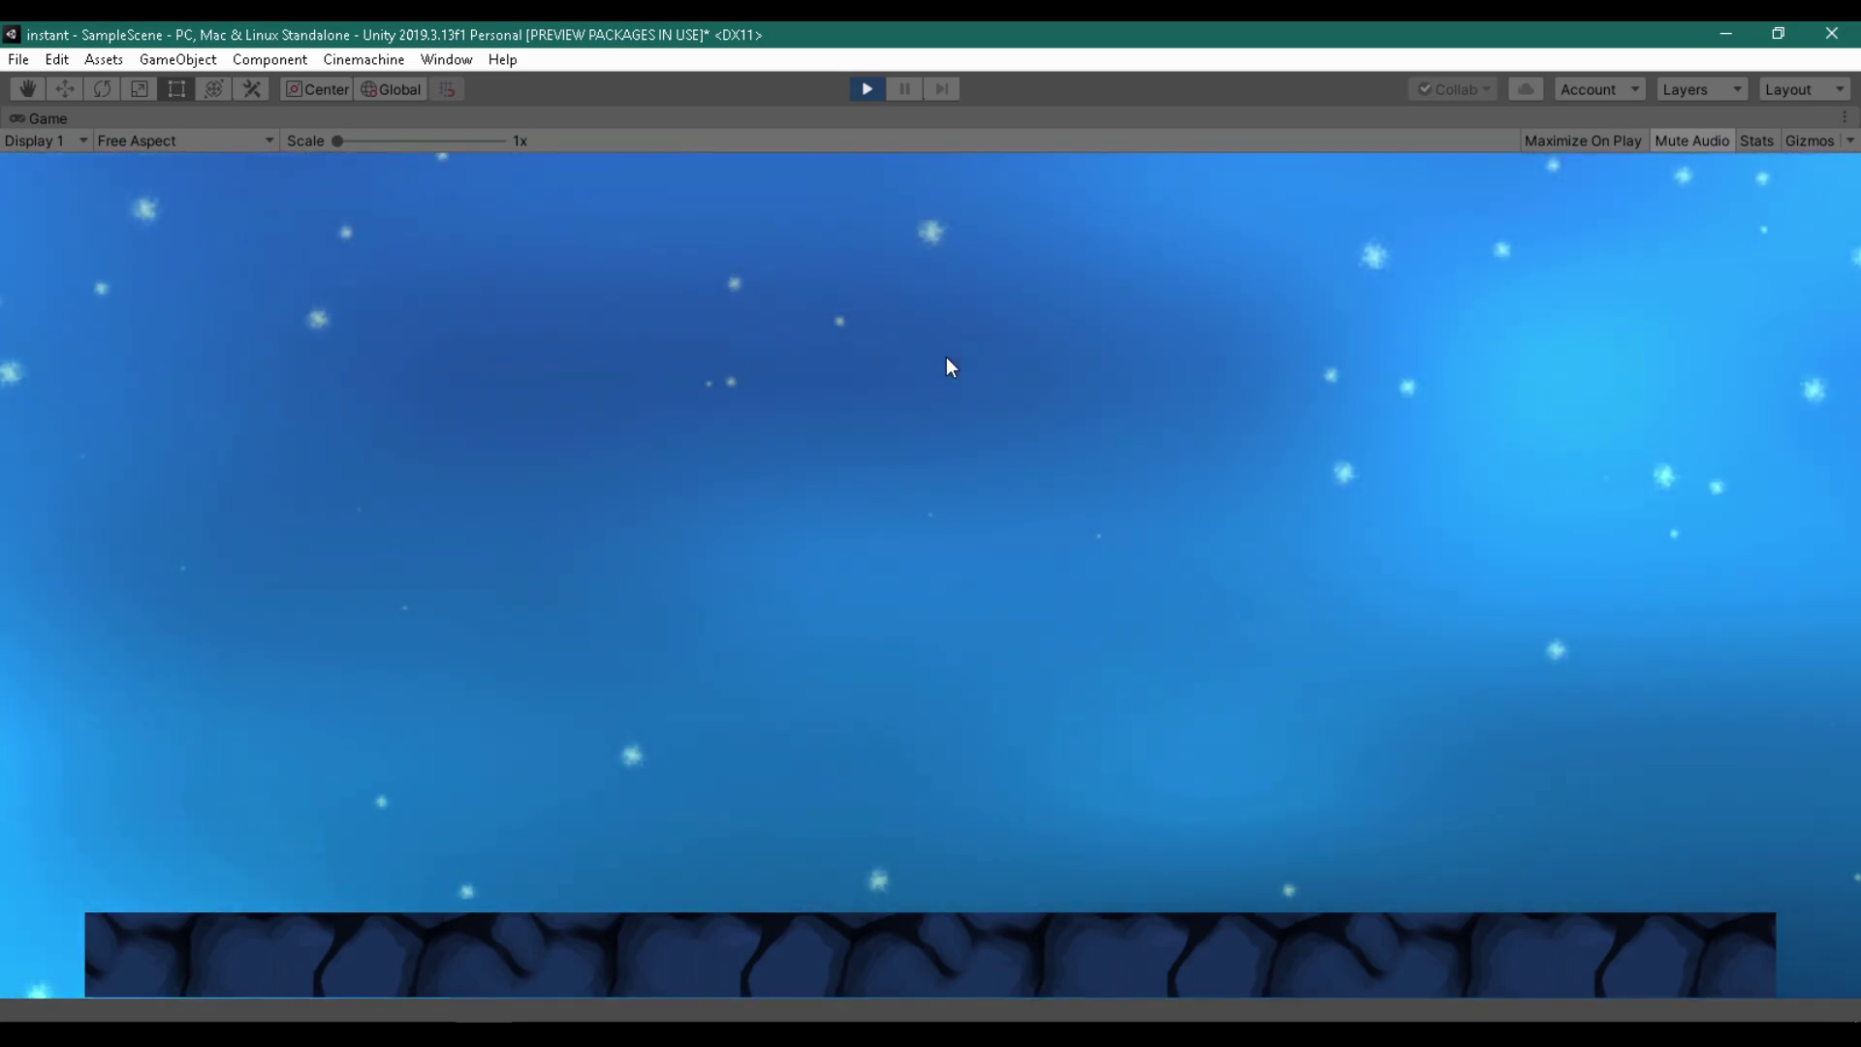
pyautogui.click(867, 88)
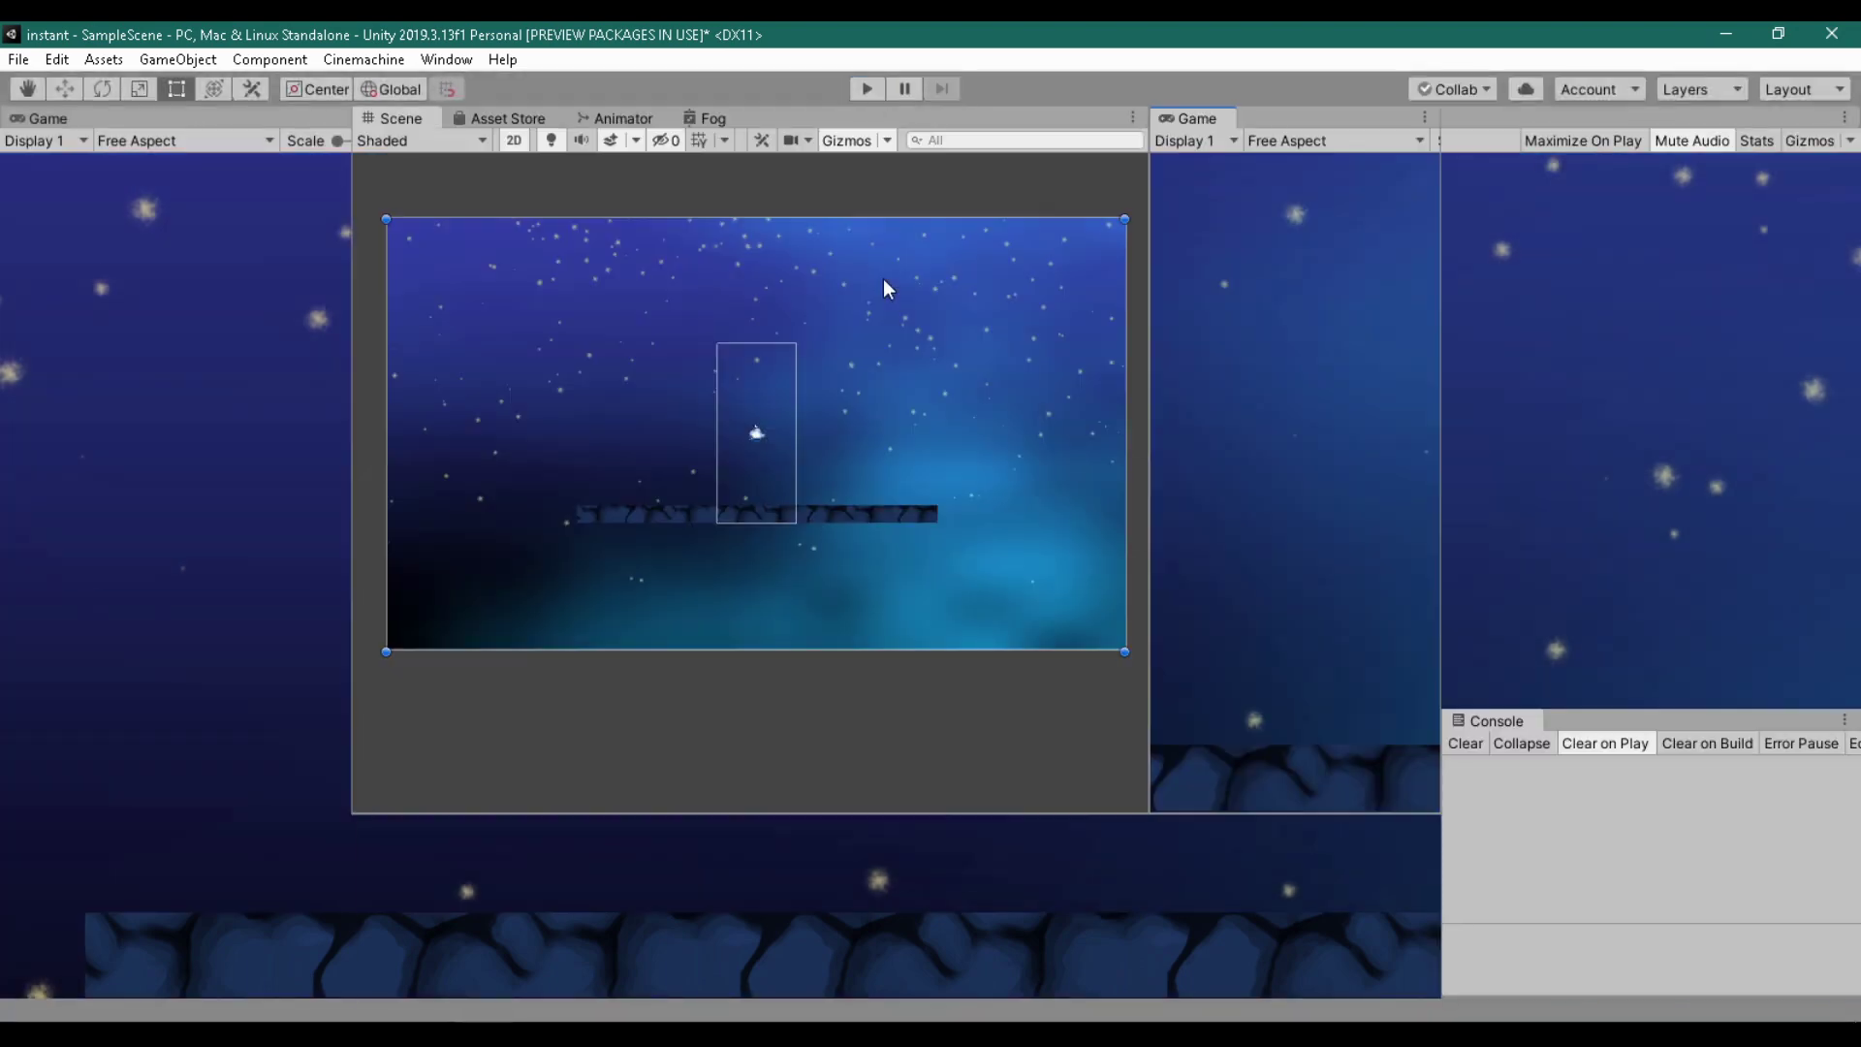
pyautogui.scroll(2, 746, 501)
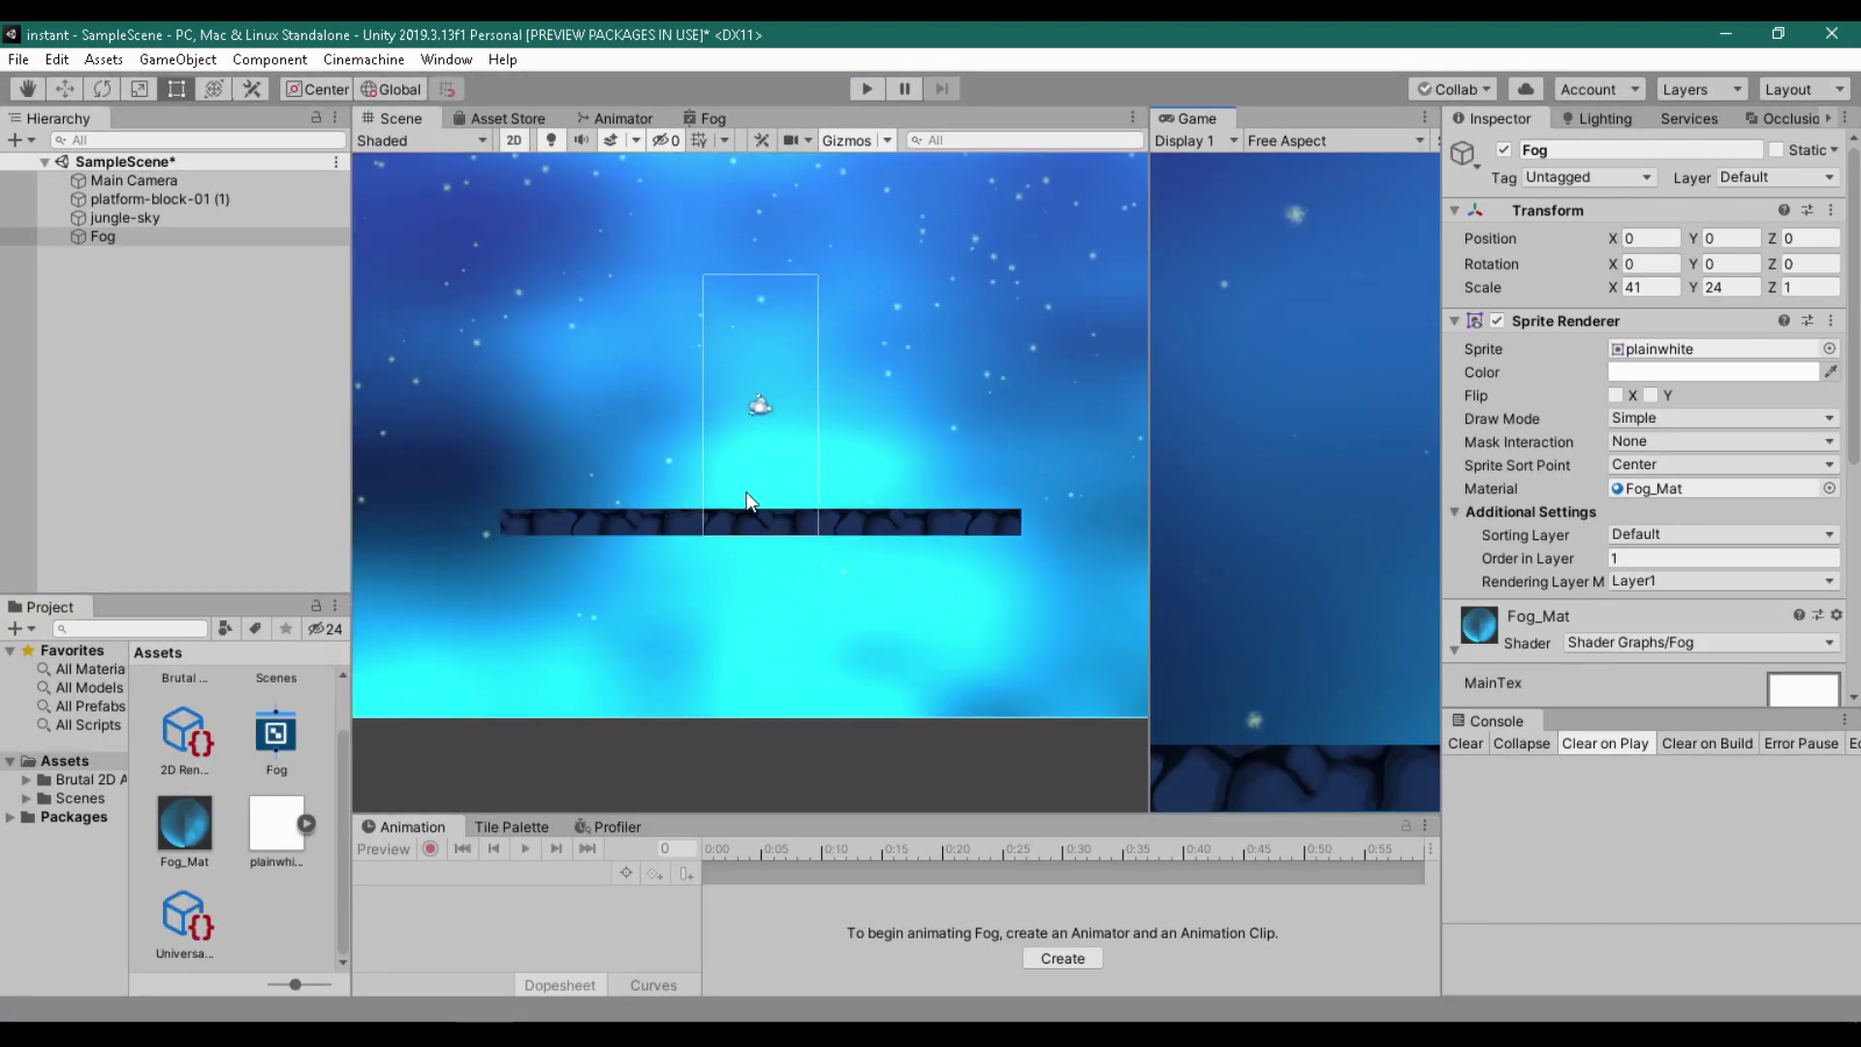
# Step: Set the HDR intensity of the light blue Color in the Fog object's Fog_Mat material to 0
pyautogui.scroll(1, 746, 501)
pyautogui.click(149, 235)
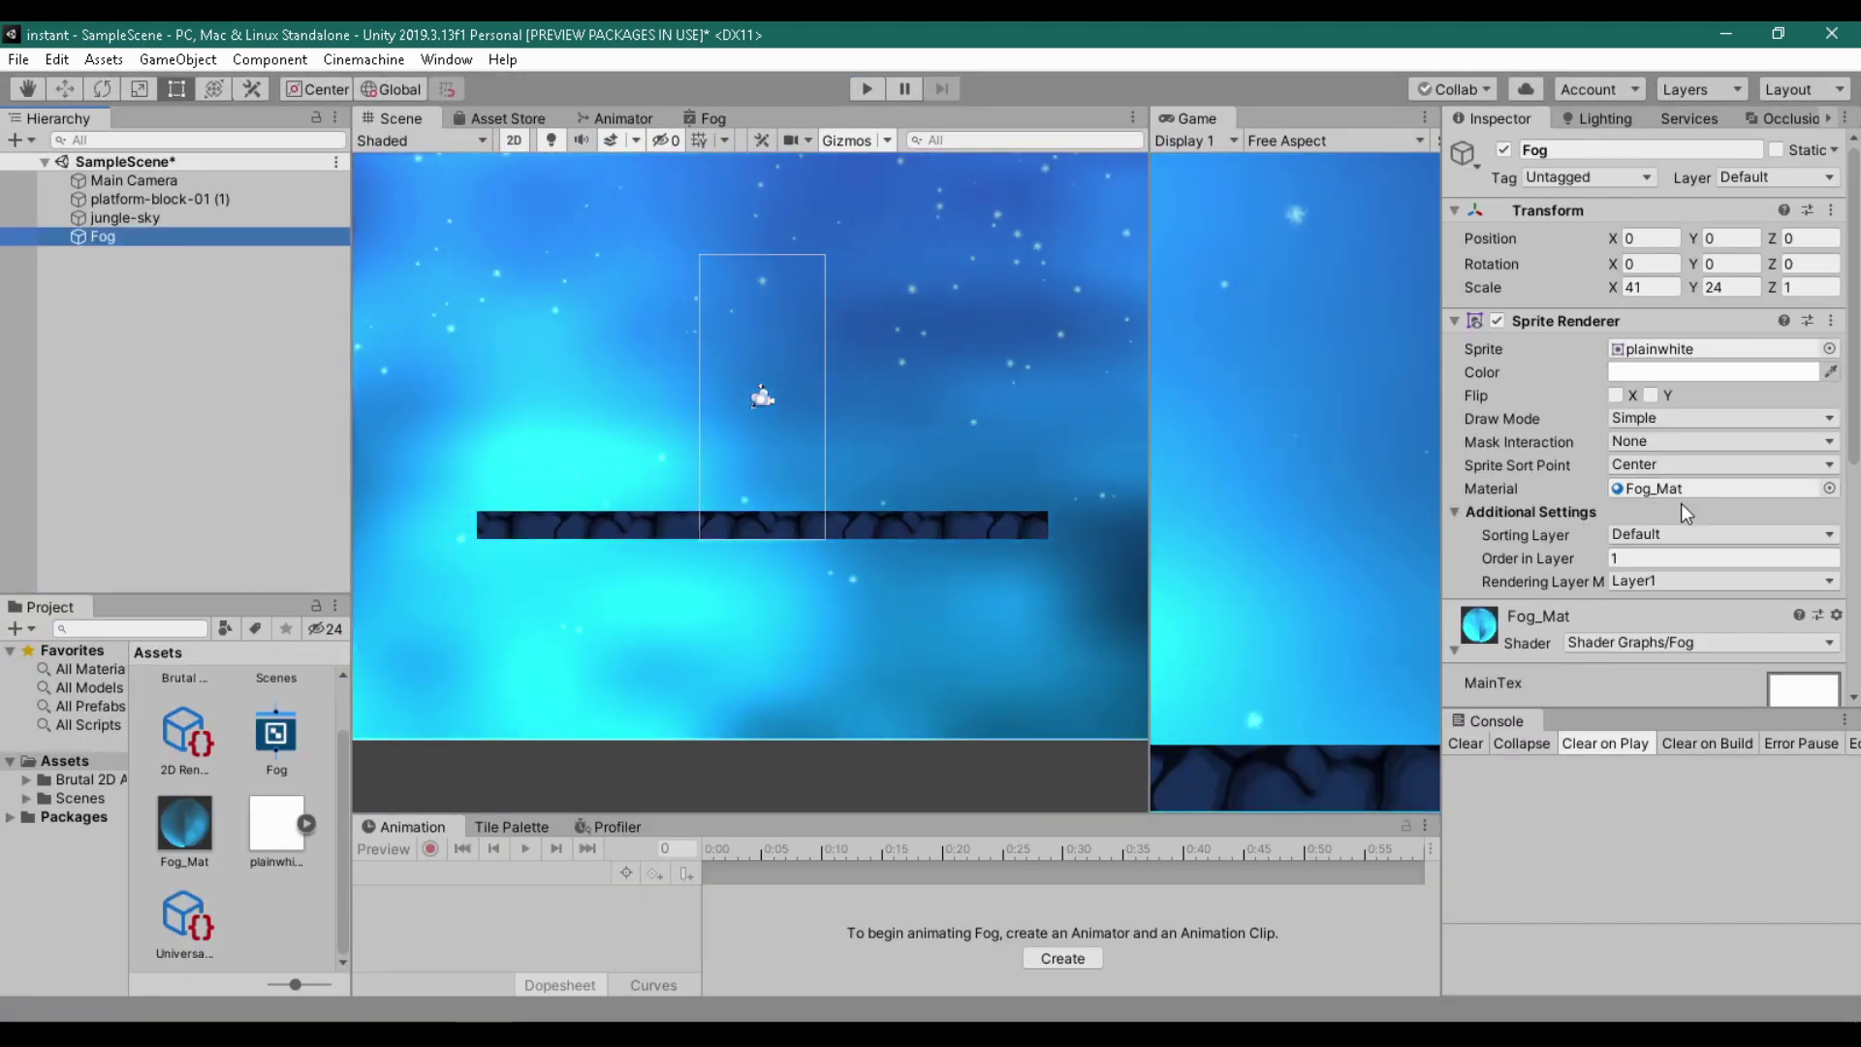
pyautogui.scroll(-5, 1686, 514)
pyautogui.click(1791, 430)
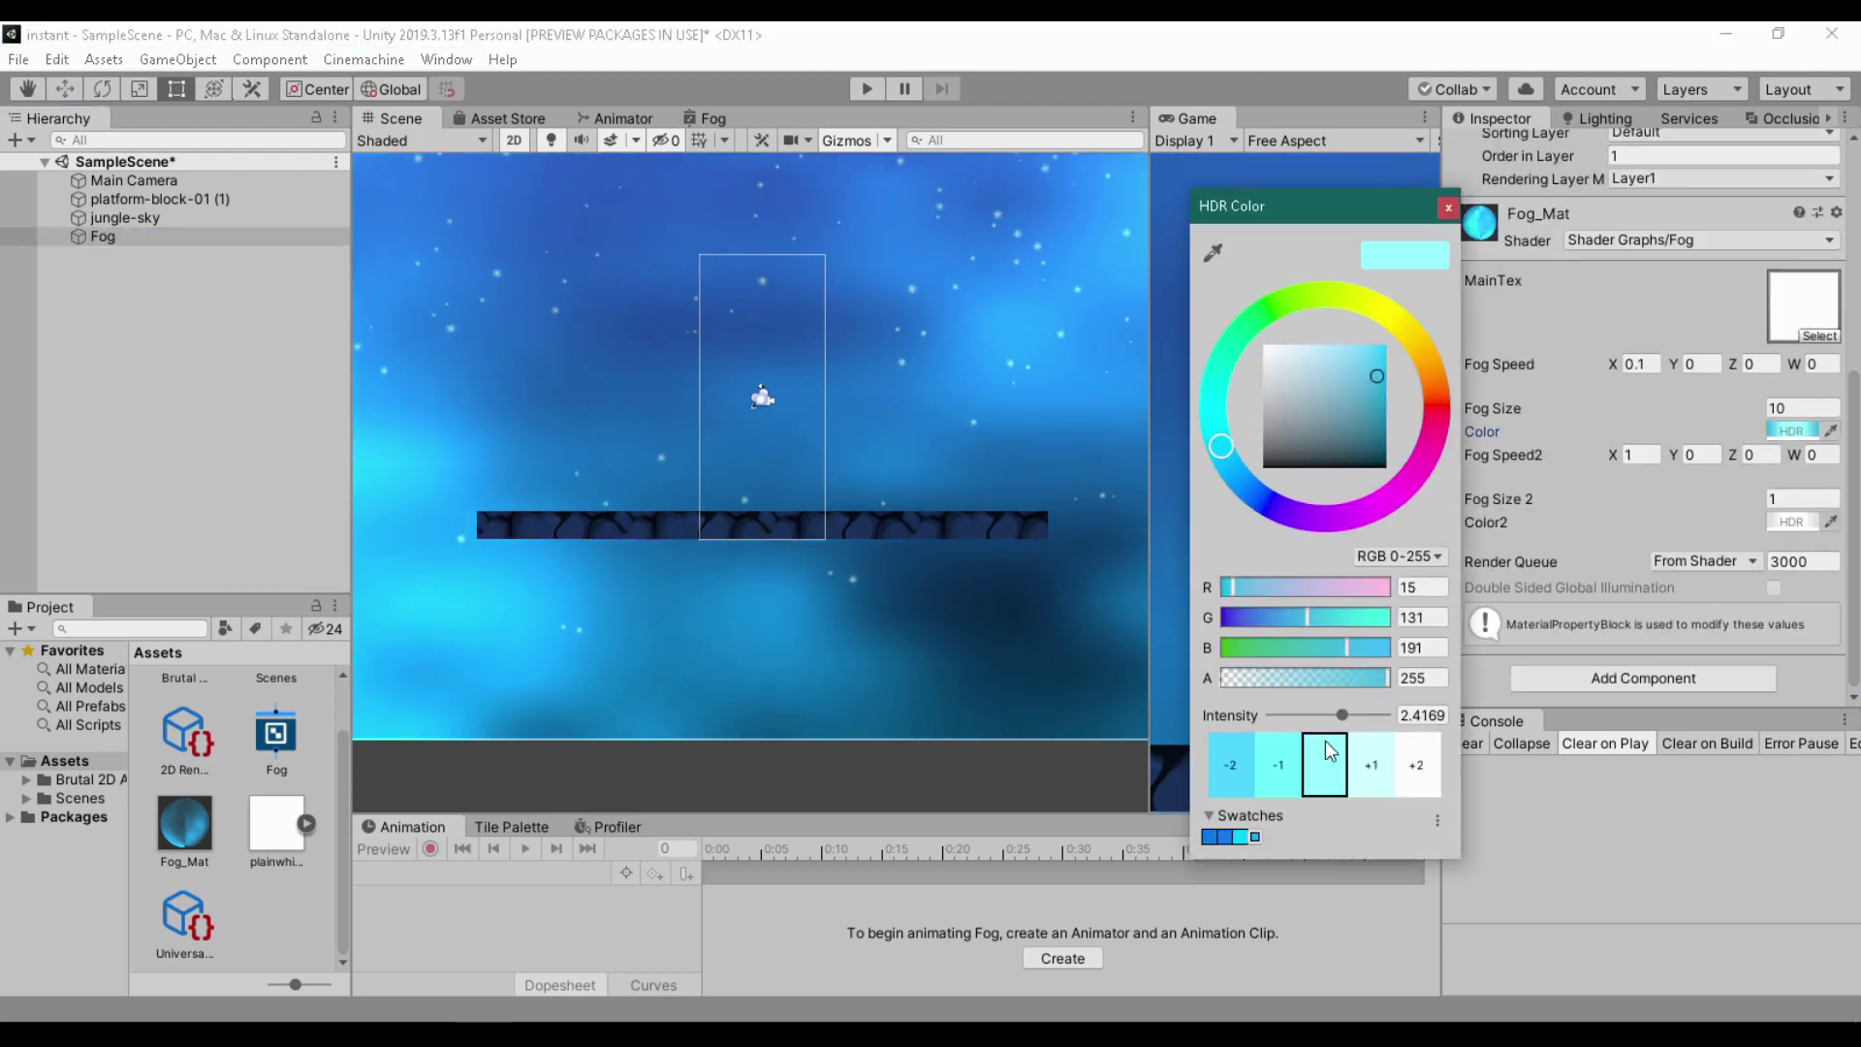
pyautogui.click(1413, 714)
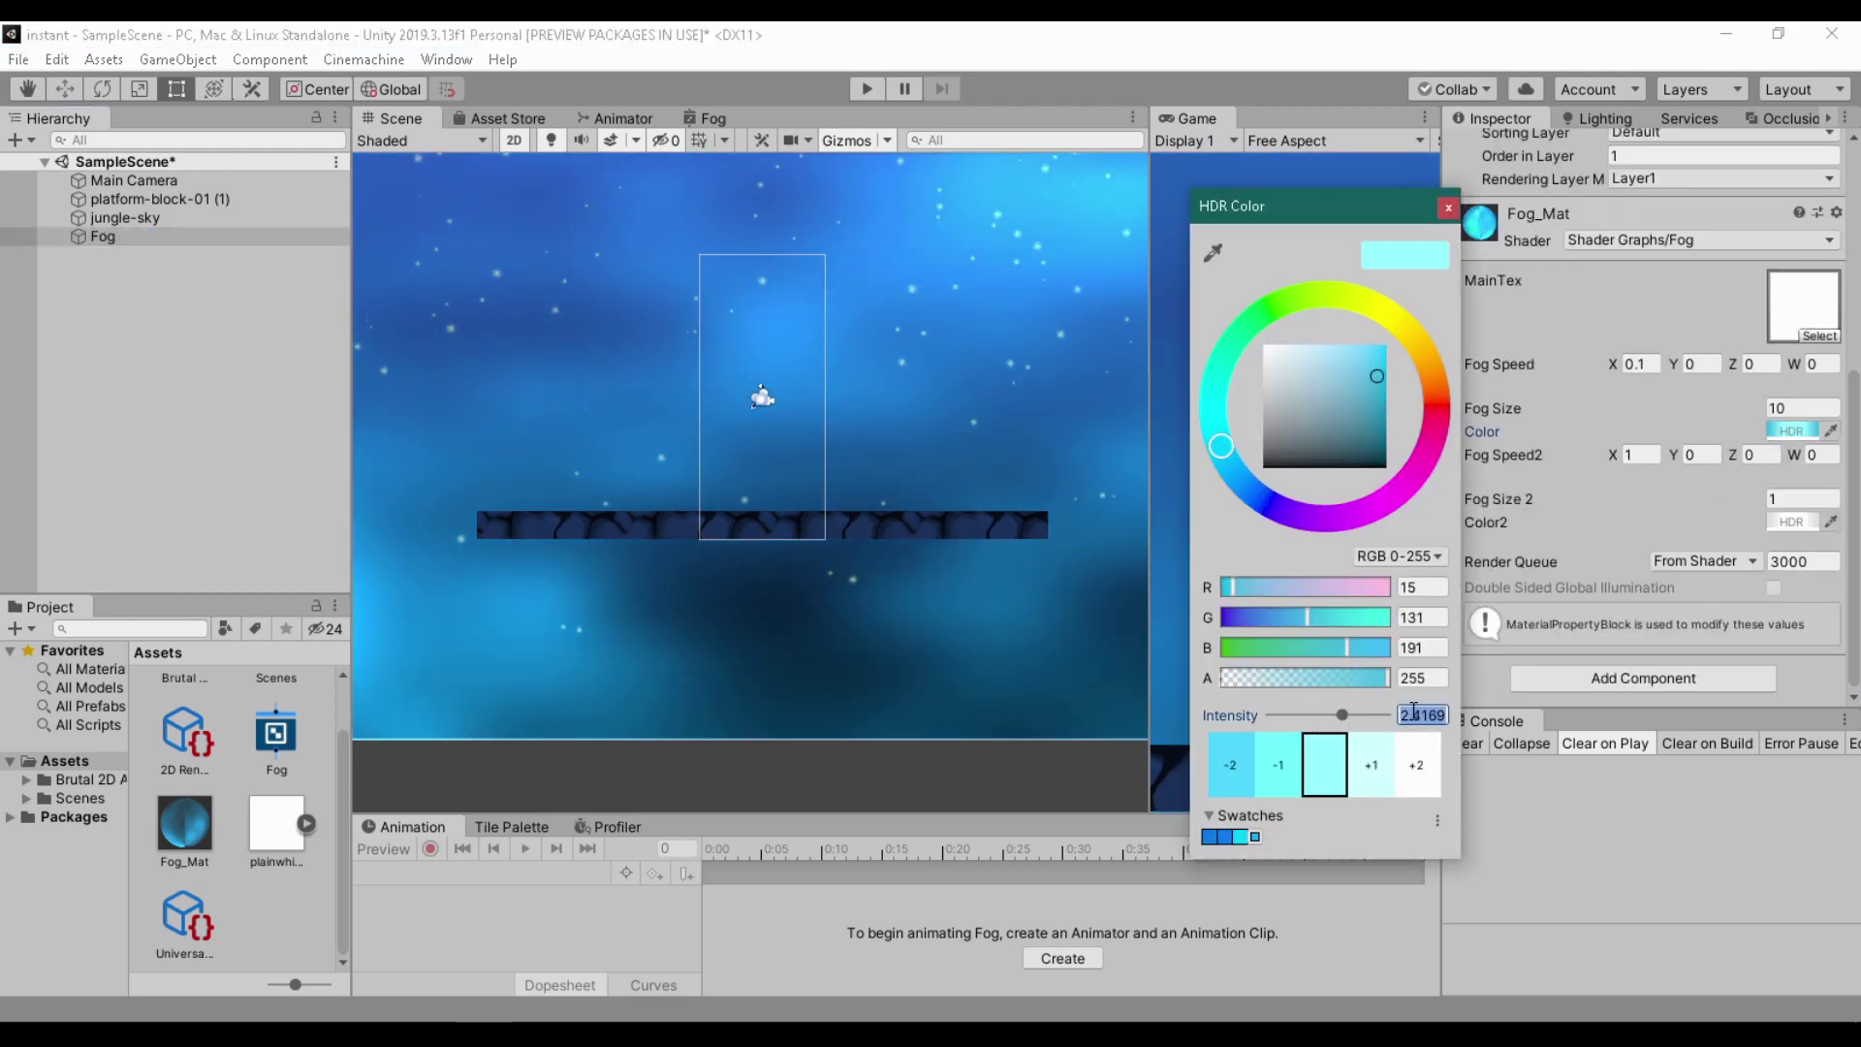
pyautogui.write('0')
# Step: Set the HDR intensity of Fog_Mat's Color2 to 0 and close the color picker
pyautogui.click(1792, 522)
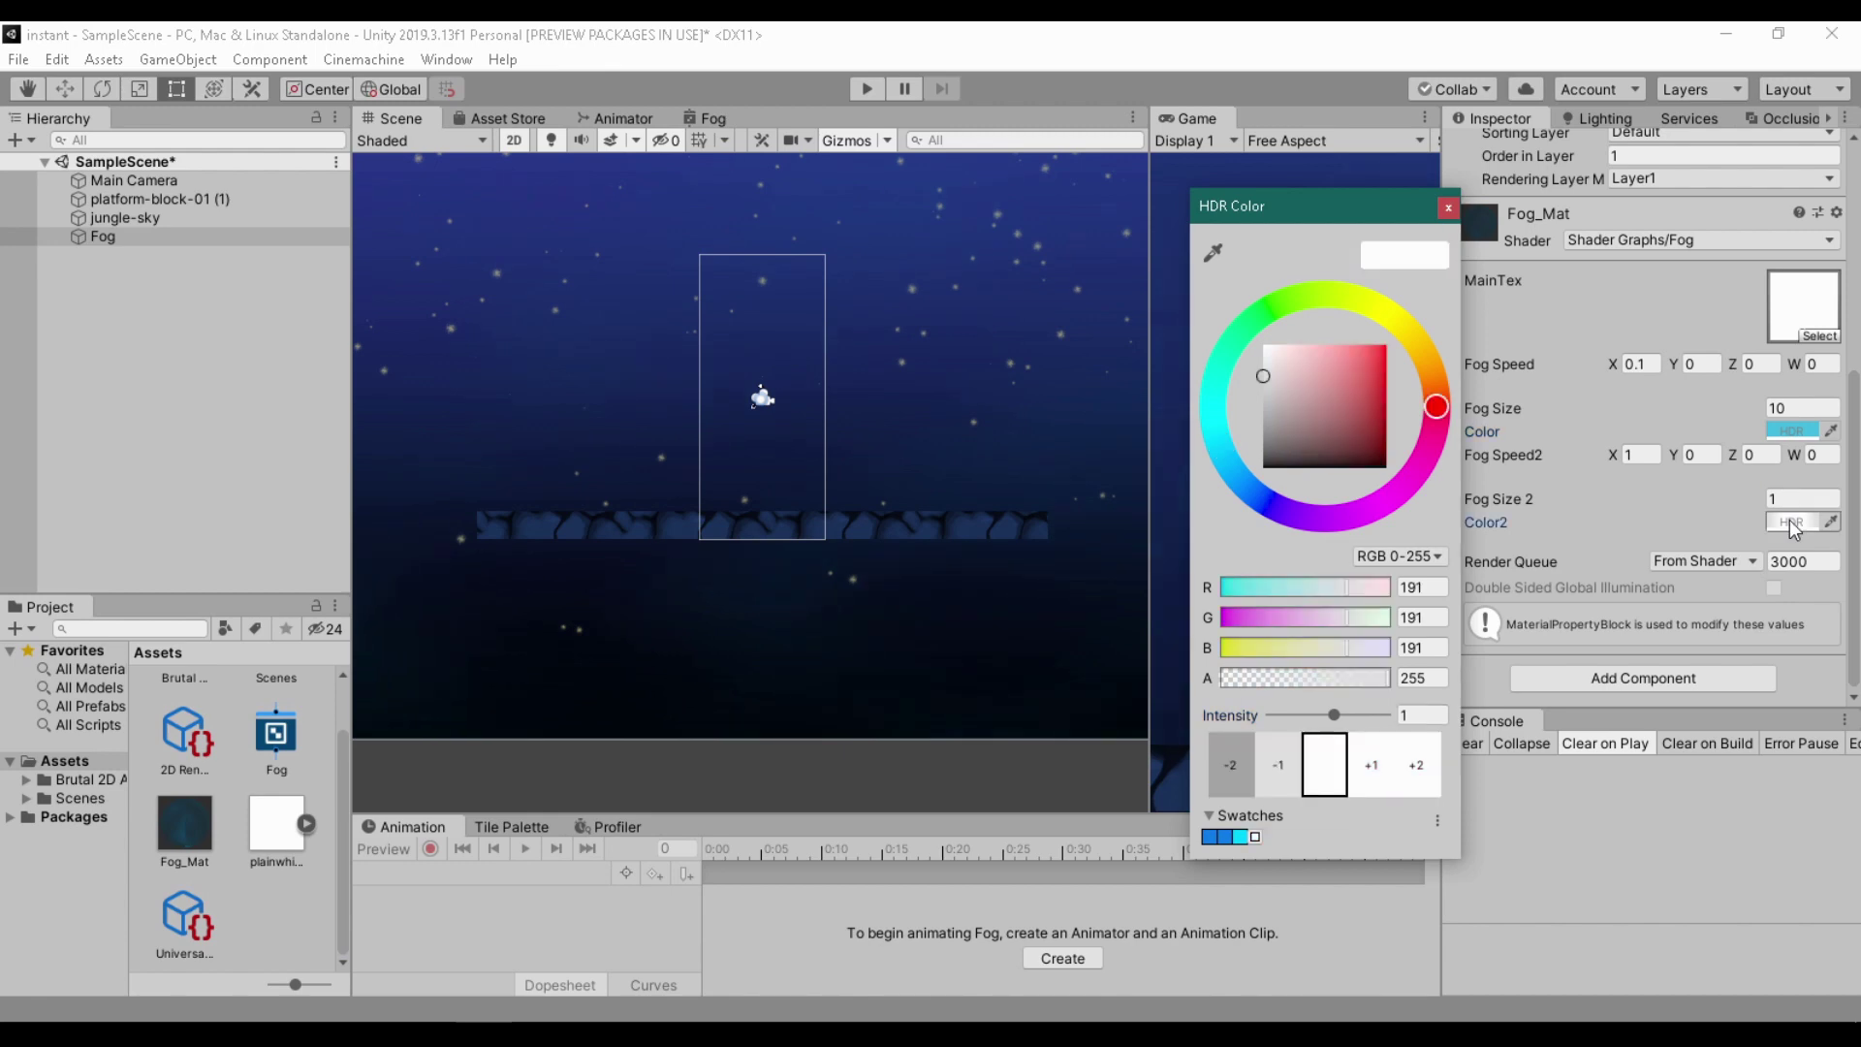
pyautogui.write('0')
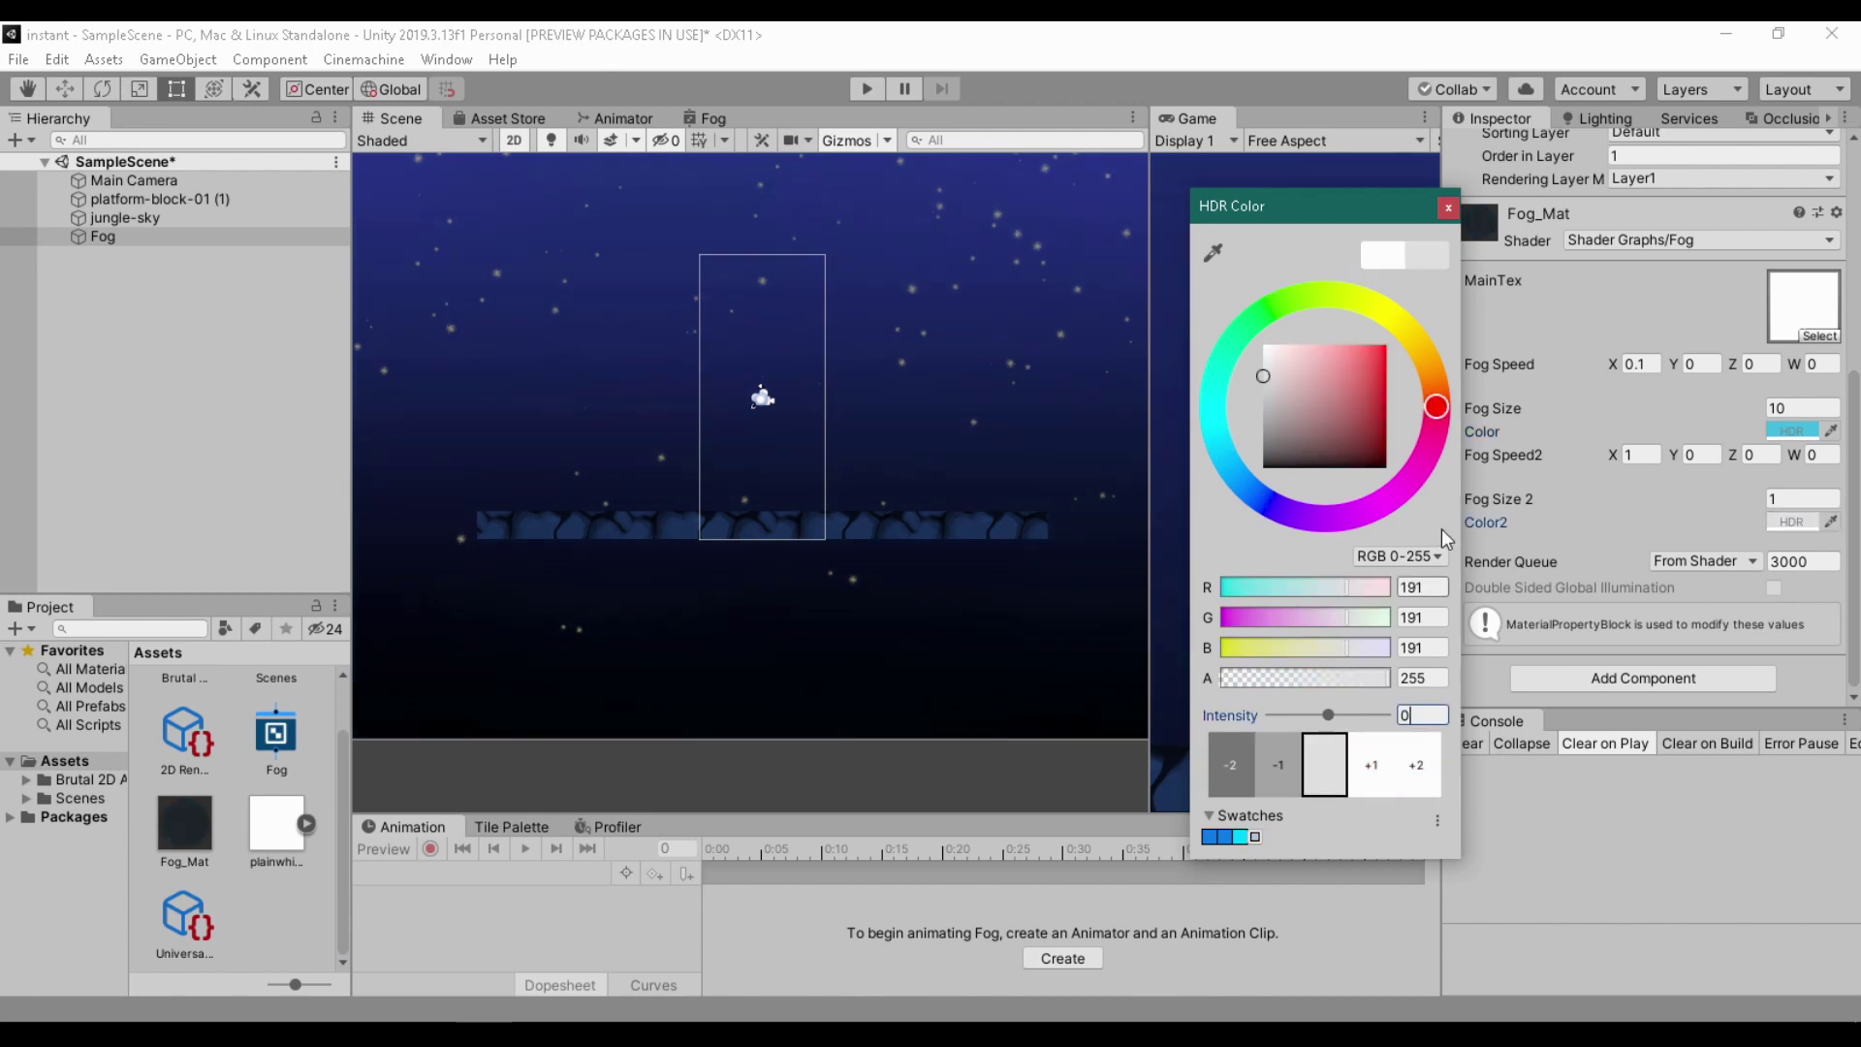
pyautogui.click(1400, 32)
# Step: Set Fog_Mat's Fog Size 2 to 10, and try a Fog Size of 100 before restoring it to 10
pyautogui.click(1809, 501)
pyautogui.write('1')
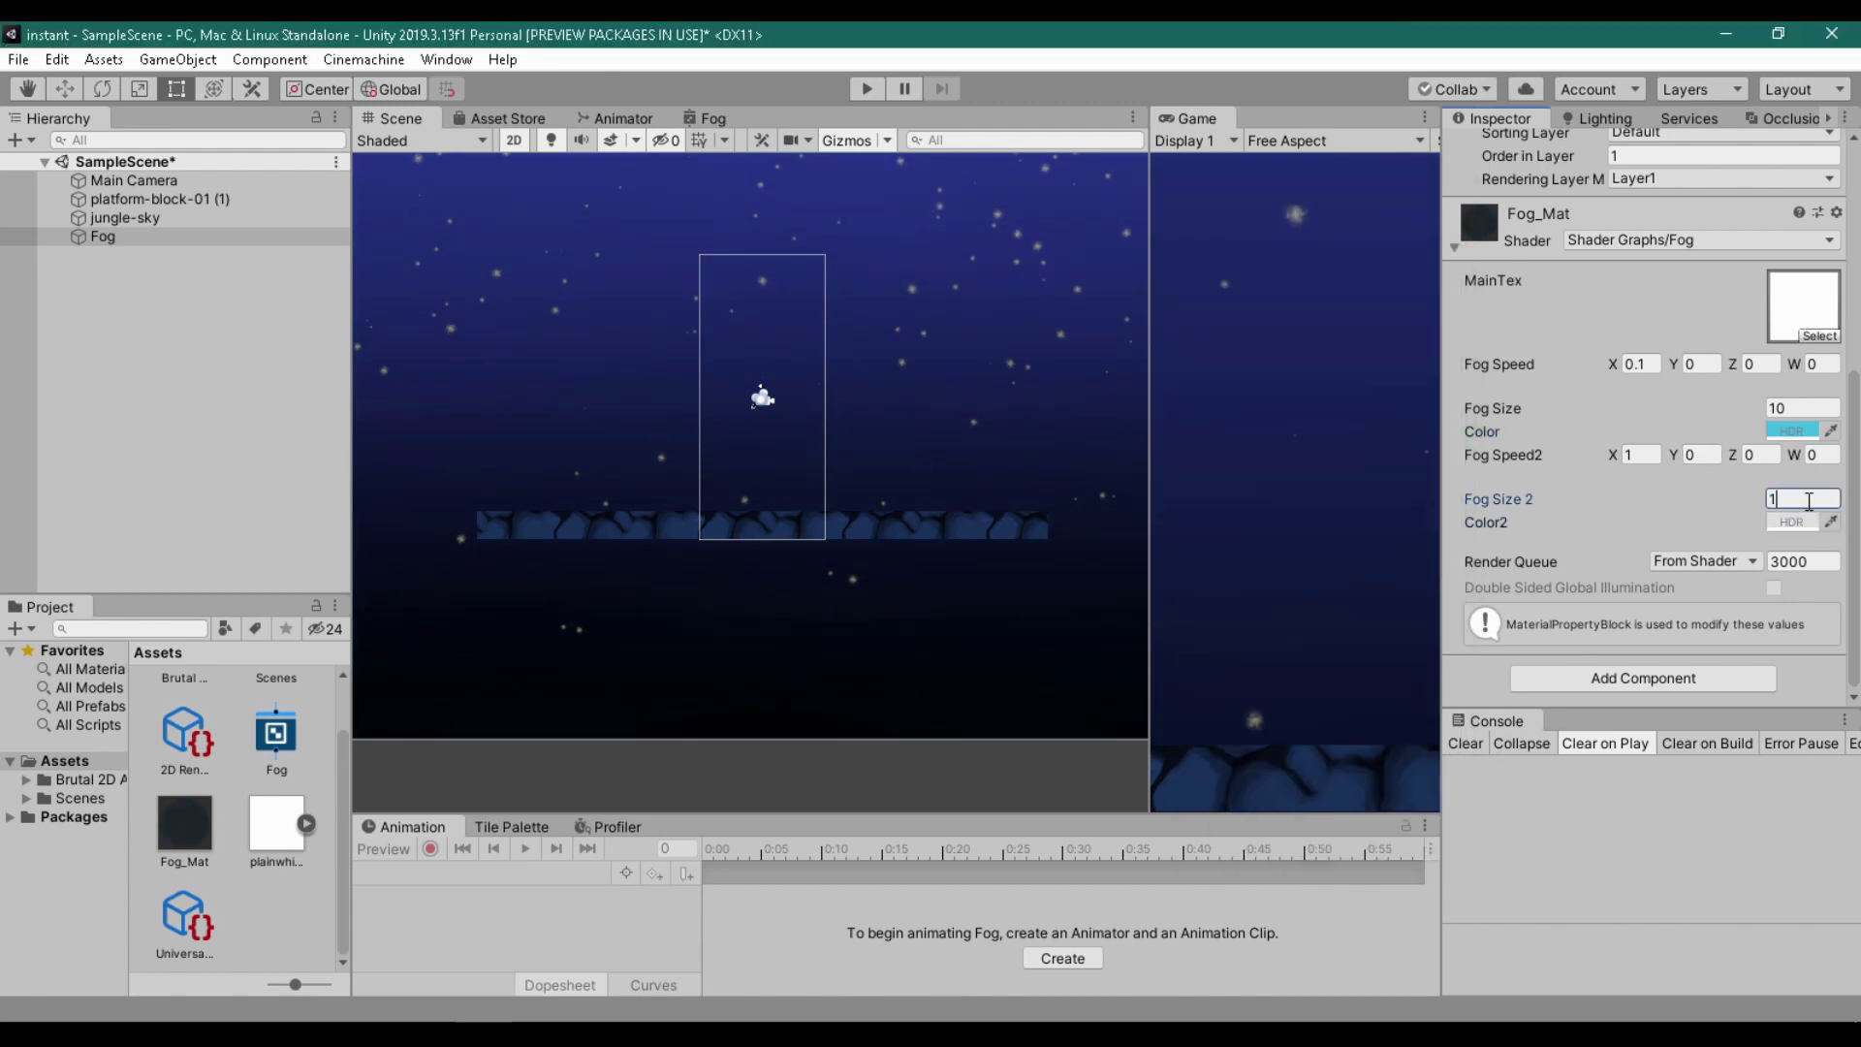
pyautogui.write('0')
pyautogui.click(1800, 411)
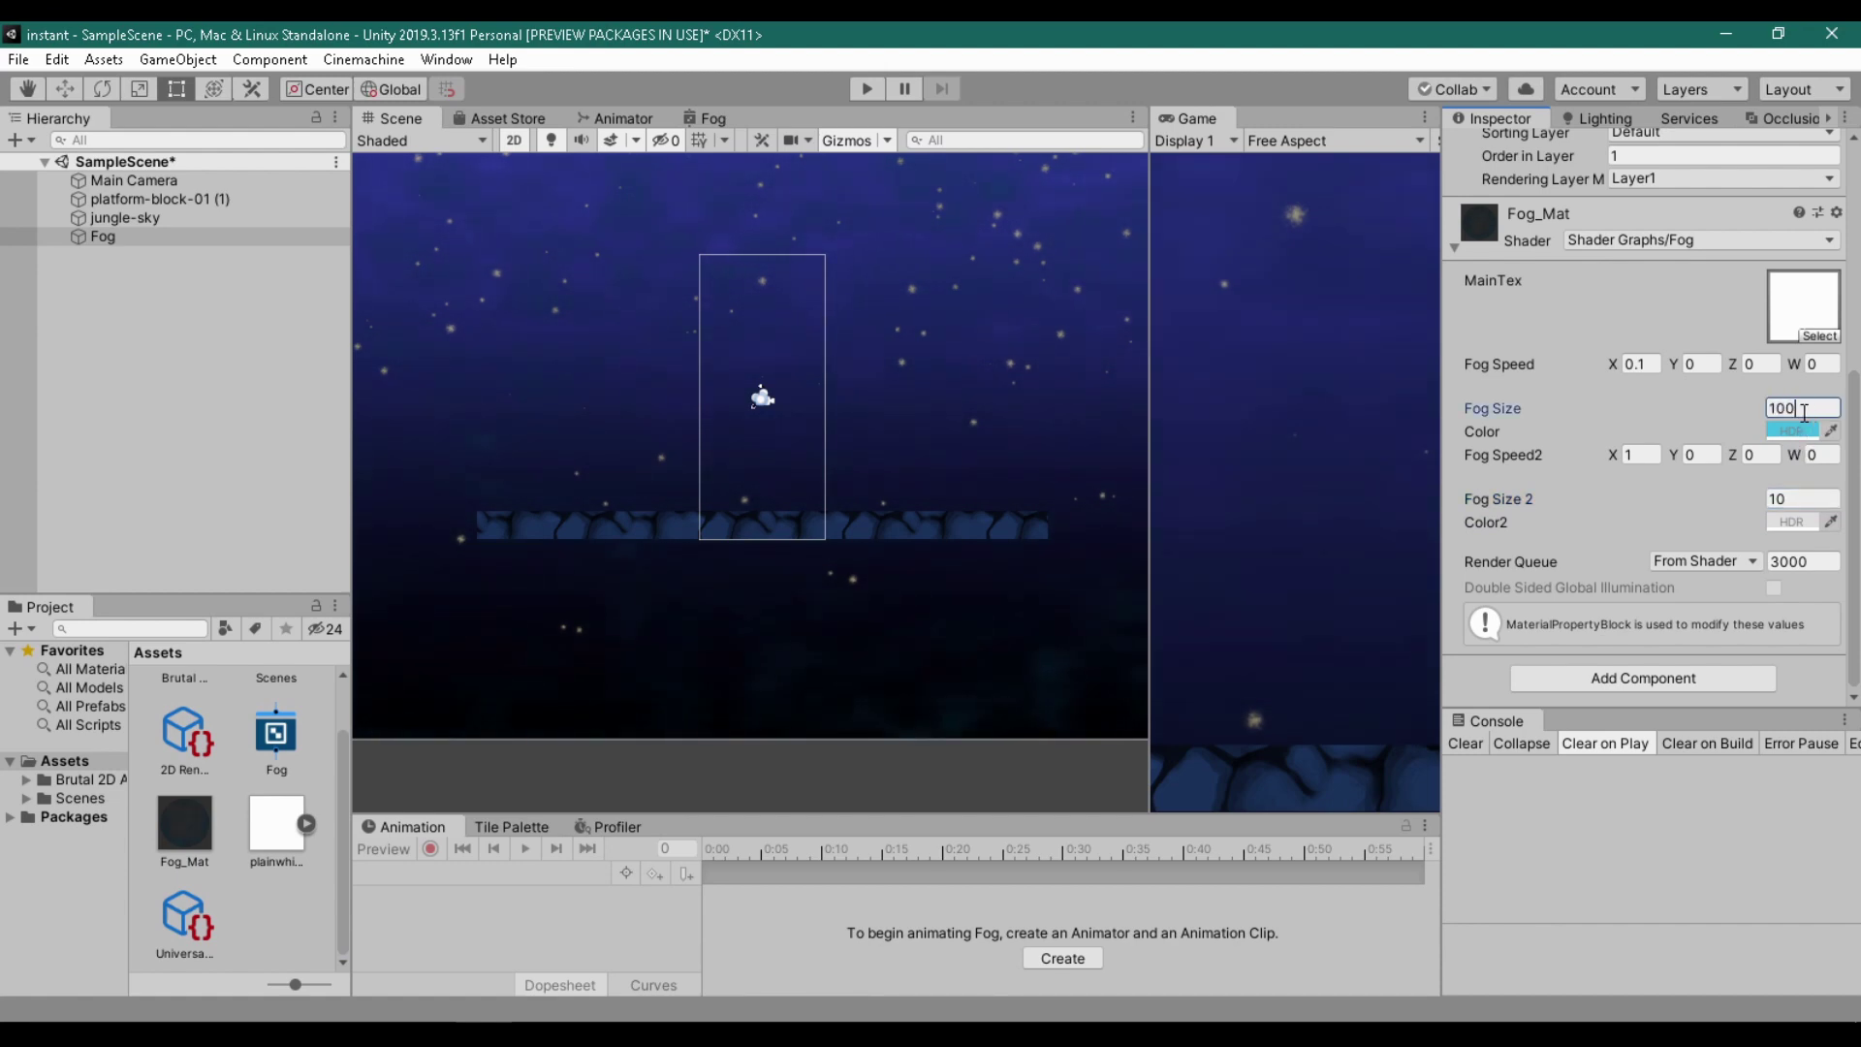
pyautogui.scroll(-3, 853, 608)
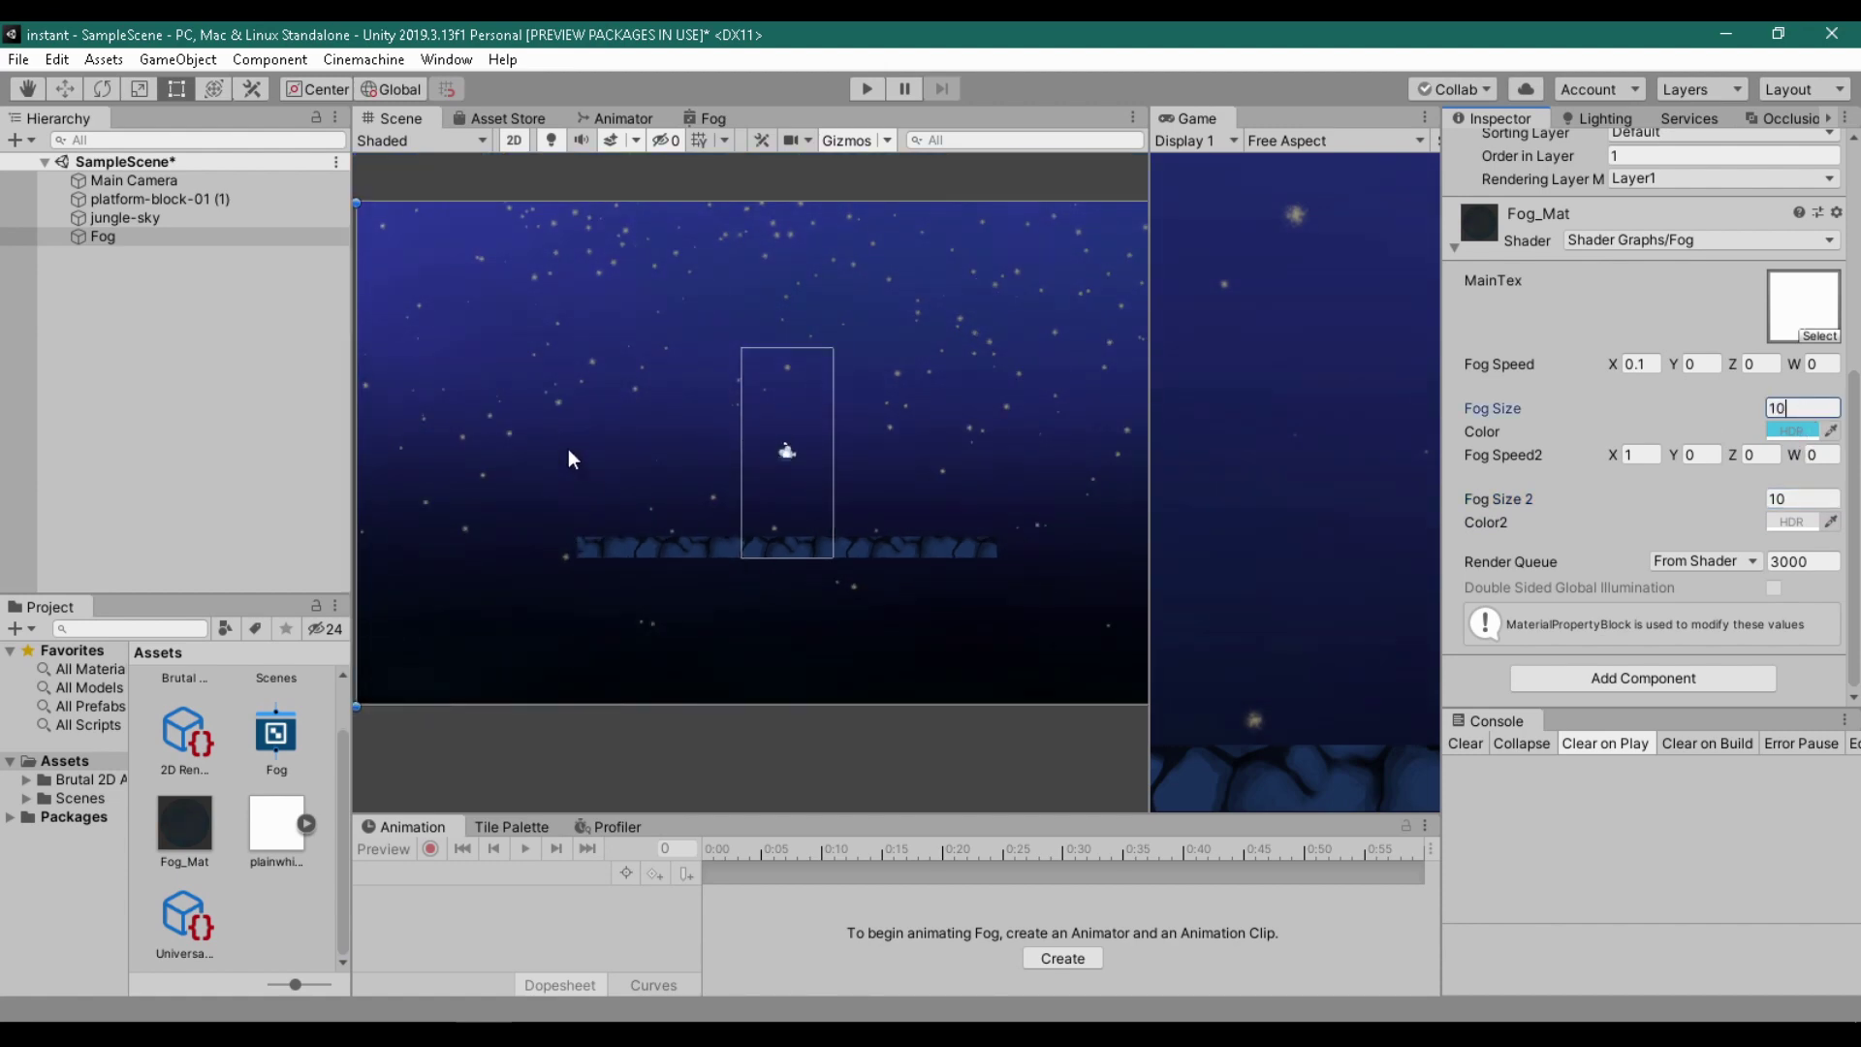
# Step: Set the Order in Layer of the Fog object's Sprite Renderer to 4
pyautogui.click(105, 237)
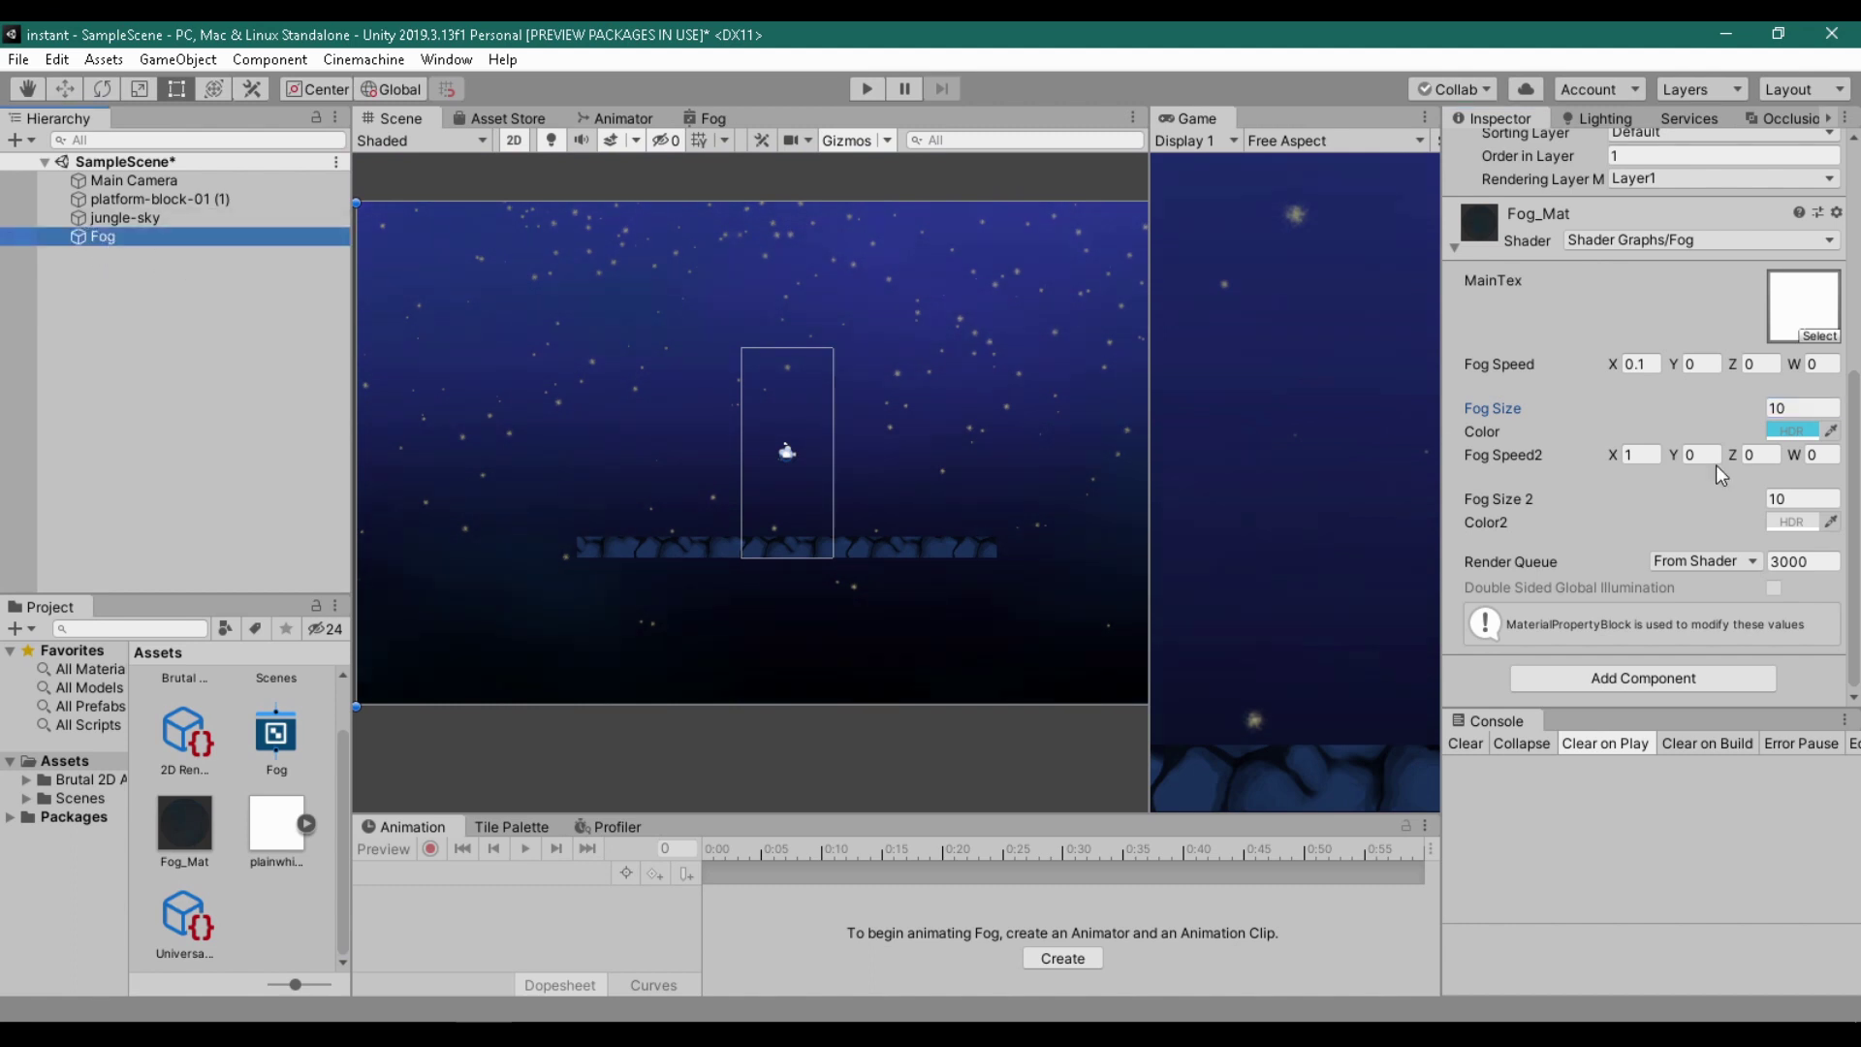
pyautogui.scroll(7, 1580, 477)
pyautogui.click(1648, 560)
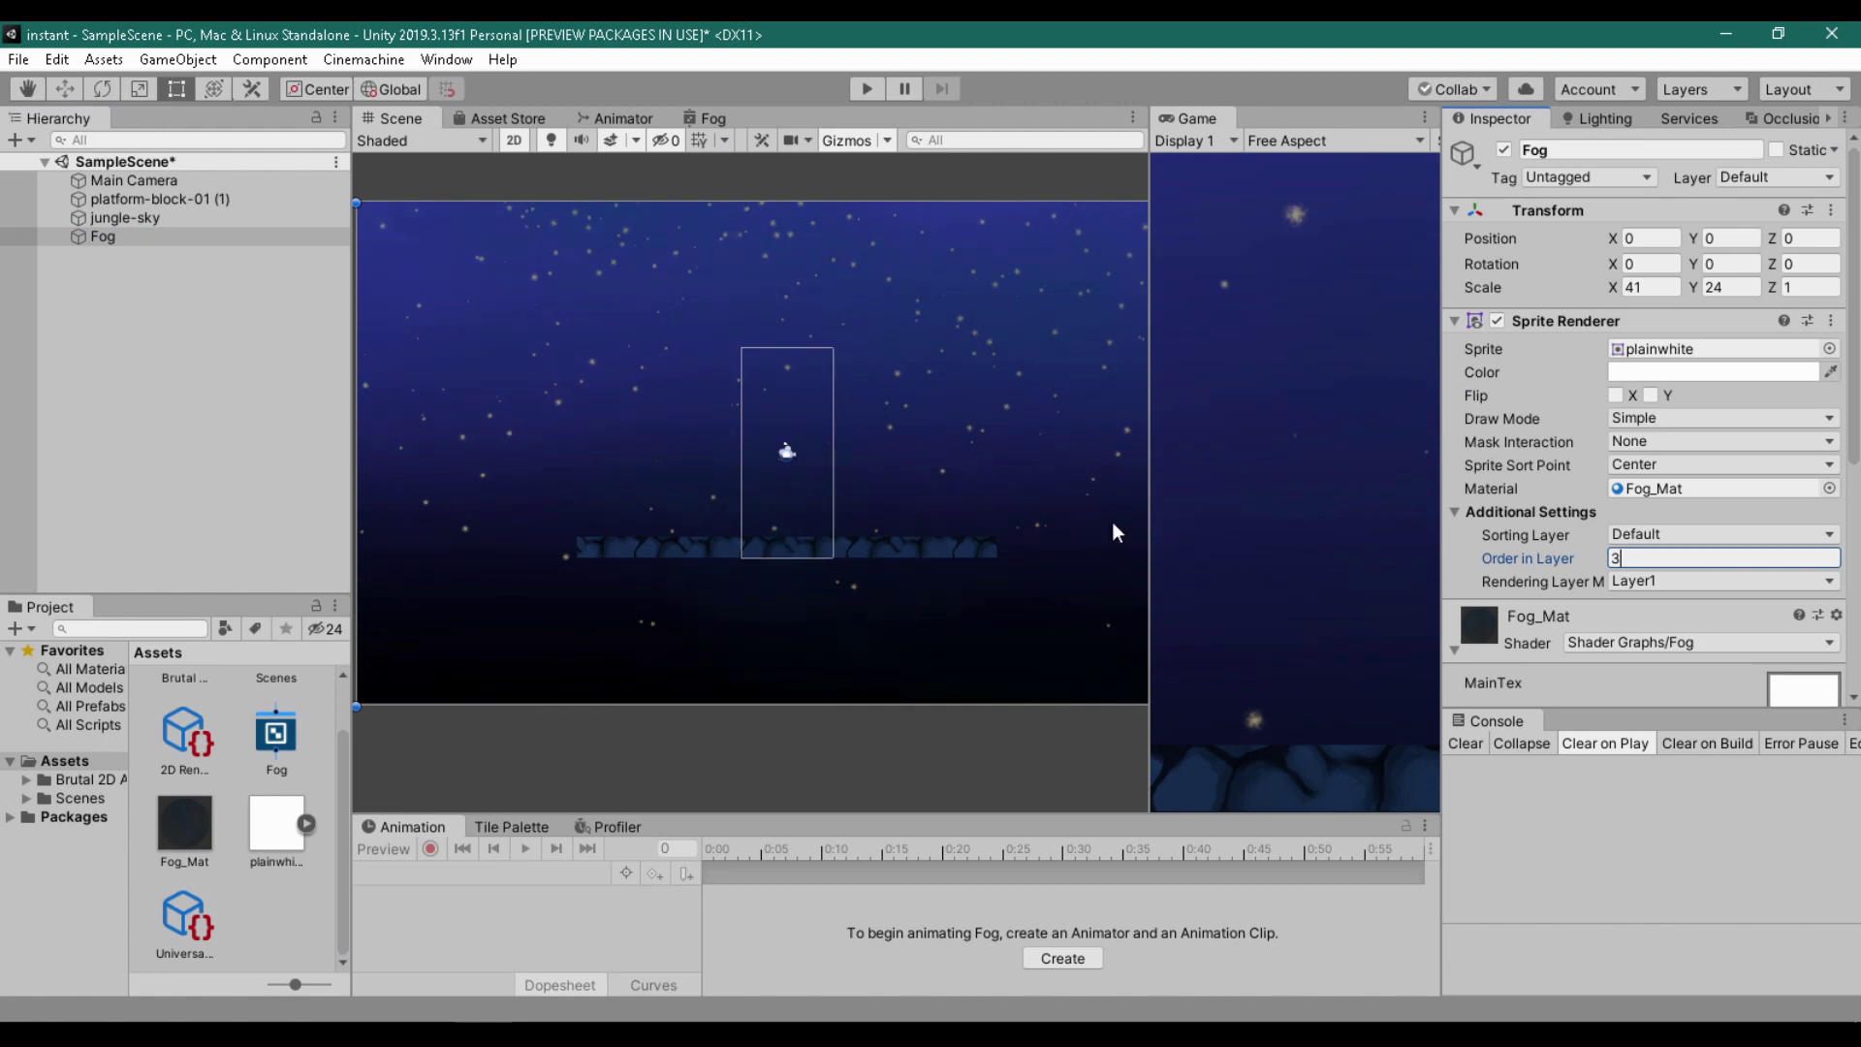
pyautogui.press('BackSpace')
pyautogui.write('4')
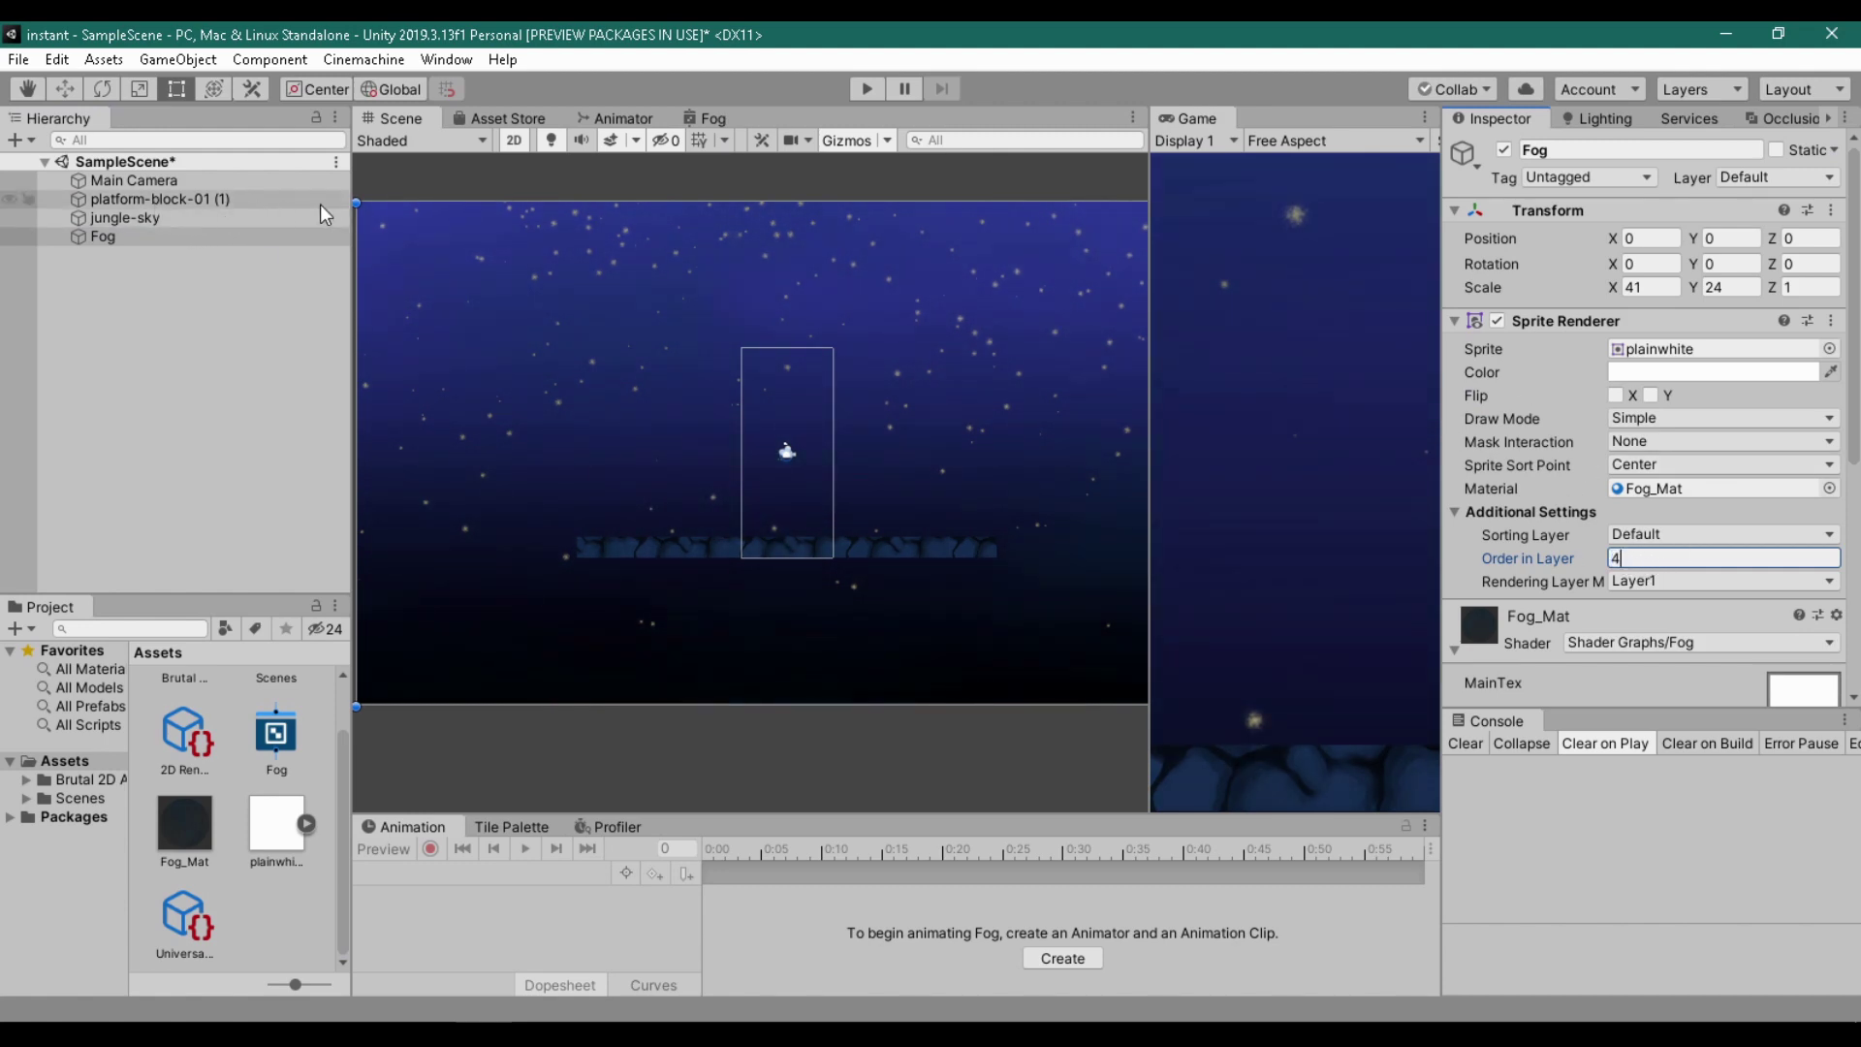
# Step: Preview the dimmed fog in play mode with the Game view maximized
pyautogui.click(1206, 260)
pyautogui.click(866, 88)
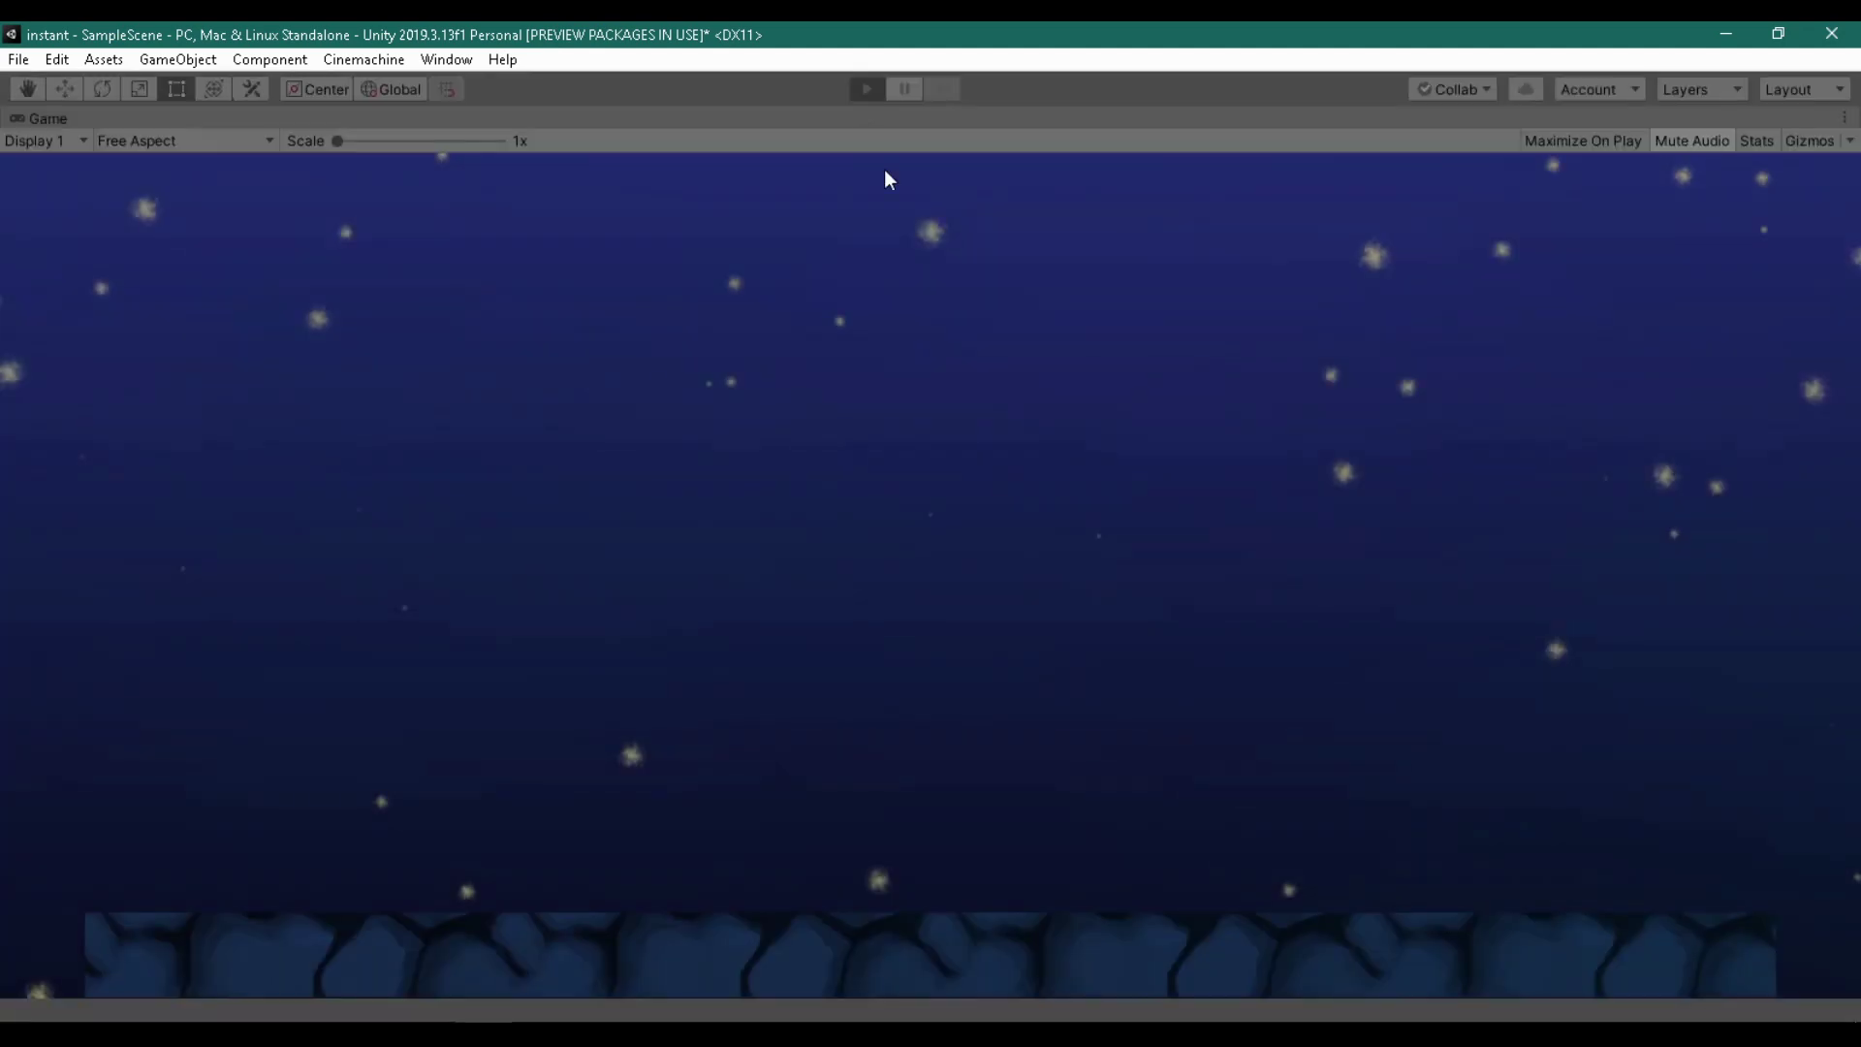